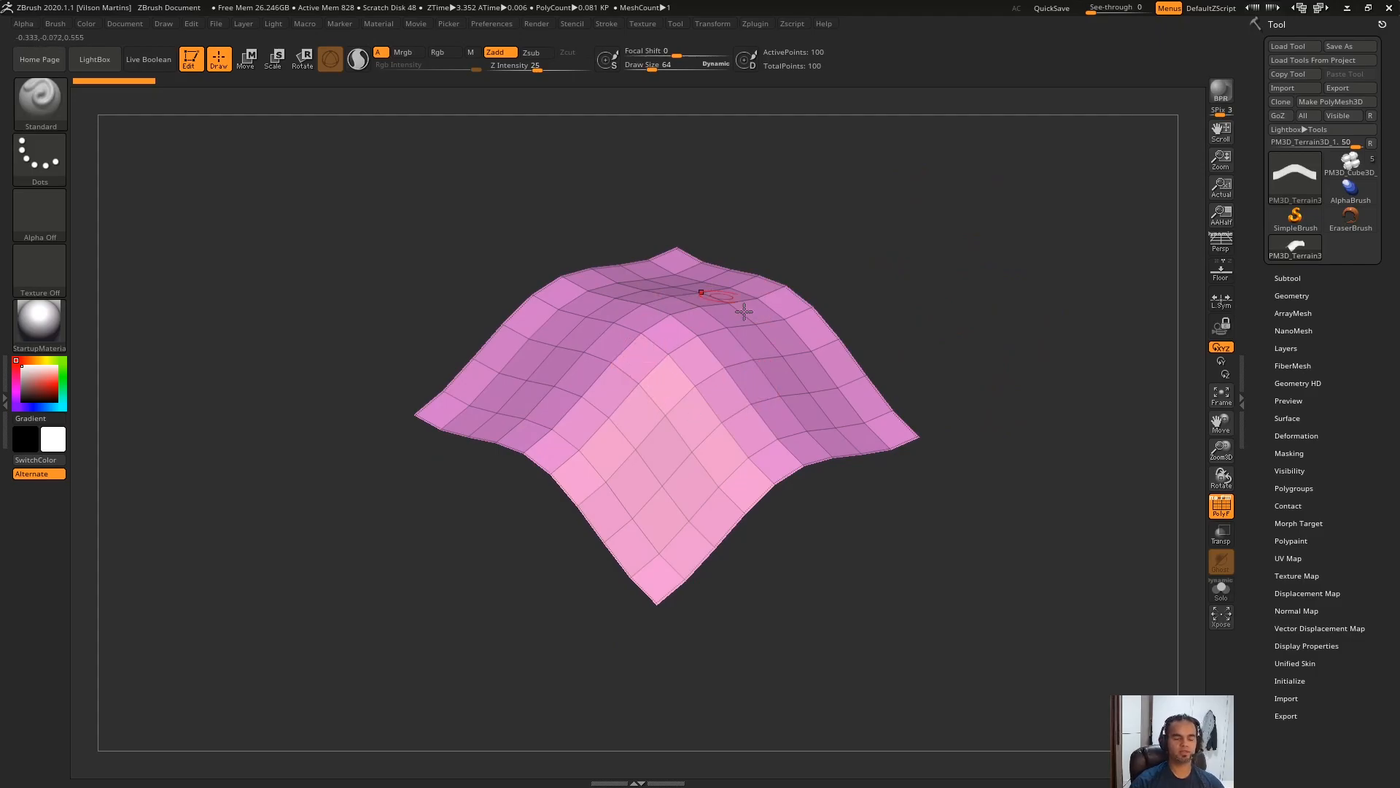
Step: Show the NanoMesh settings for the terrain mesh
{"action": "left_click_drag", "start_coordinate": [907, 237], "coordinate": [831, 235]}
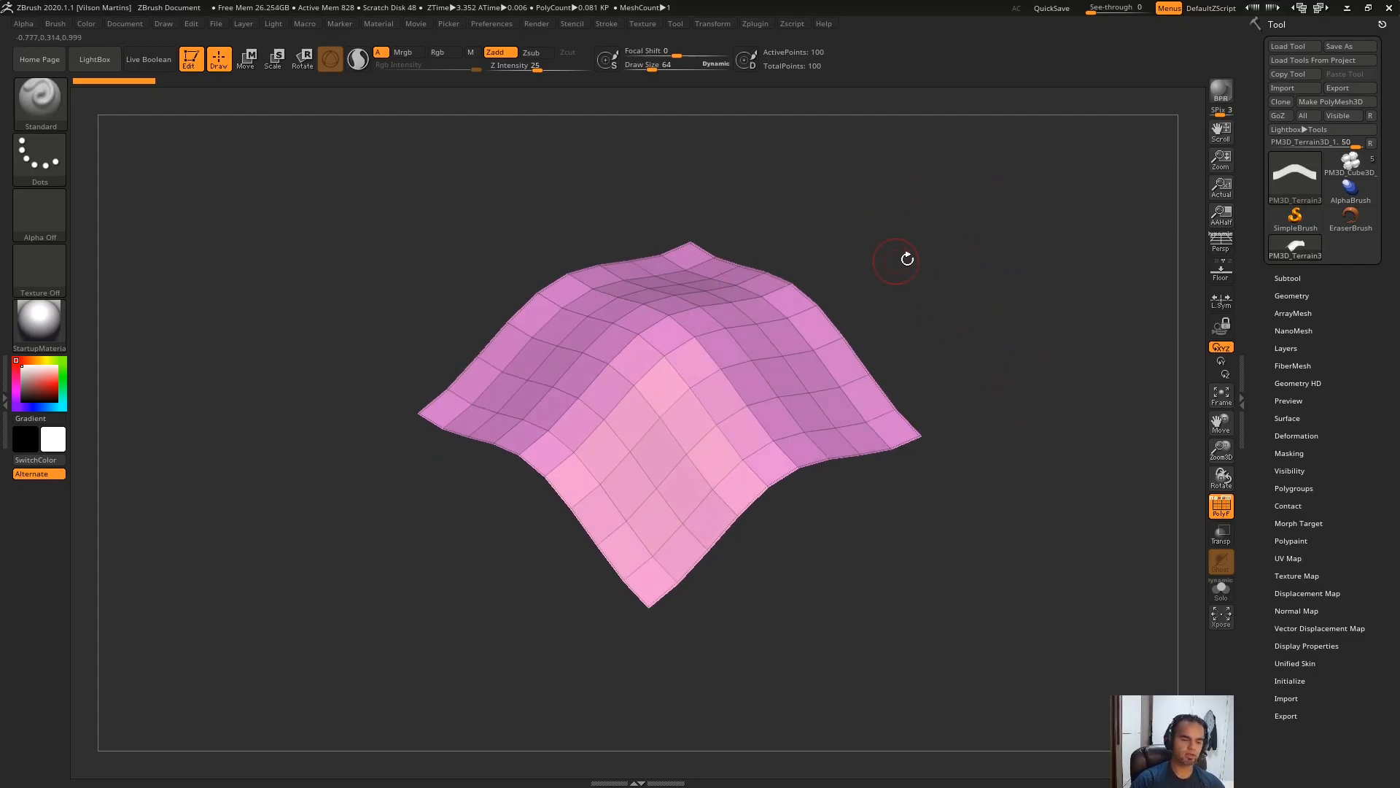
{"action": "left_click", "coordinate": [1309, 23]}
{"action": "left_click", "coordinate": [1309, 23]}
{"action": "mouse_move", "coordinate": [1334, 298]}
{"action": "left_mouse_down"}
{"action": "mouse_move", "coordinate": [1331, 284]}
{"action": "mouse_move", "coordinate": [1350, 283]}
{"action": "left_mouse_up"}
{"action": "left_click", "coordinate": [1319, 300]}
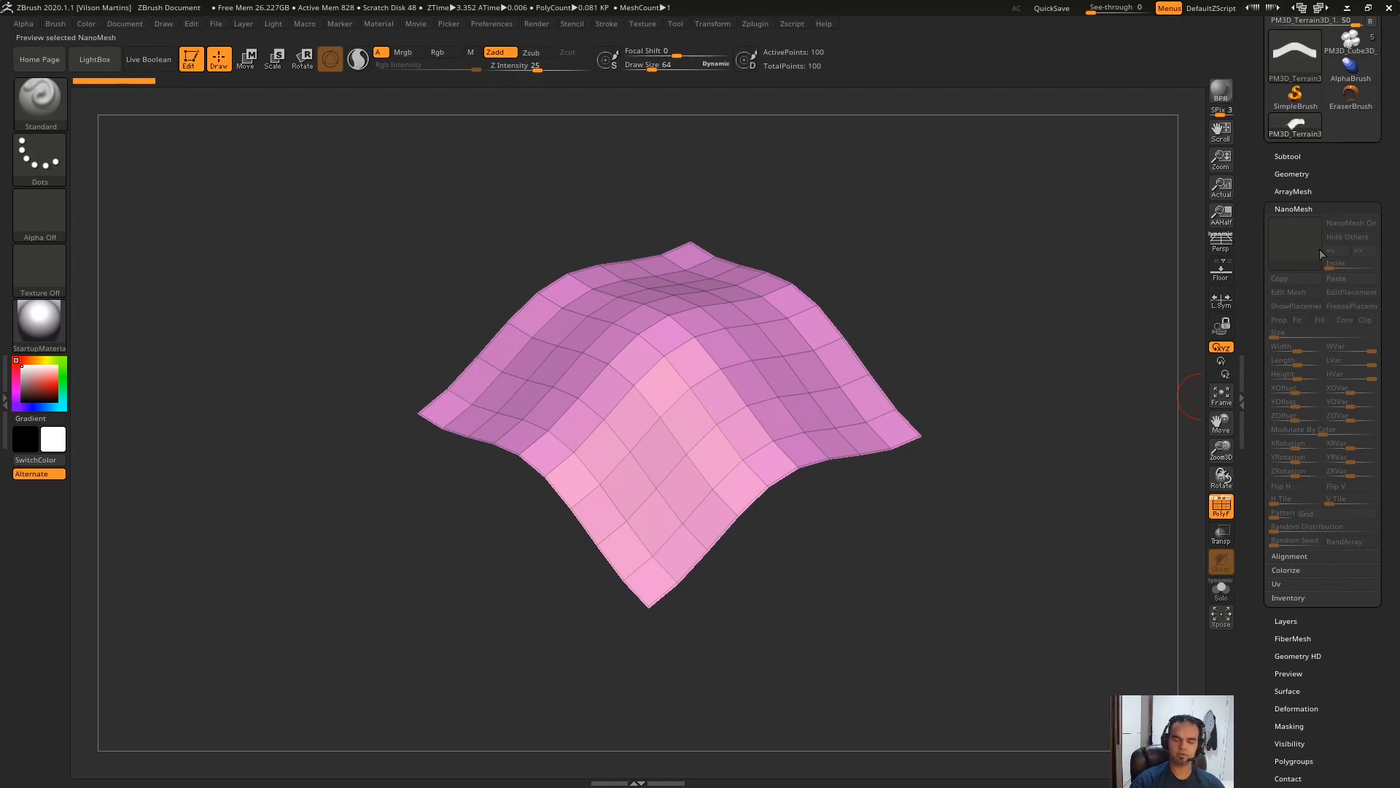
{"action": "left_click_drag", "start_coordinate": [1334, 212], "coordinate": [1347, 210]}
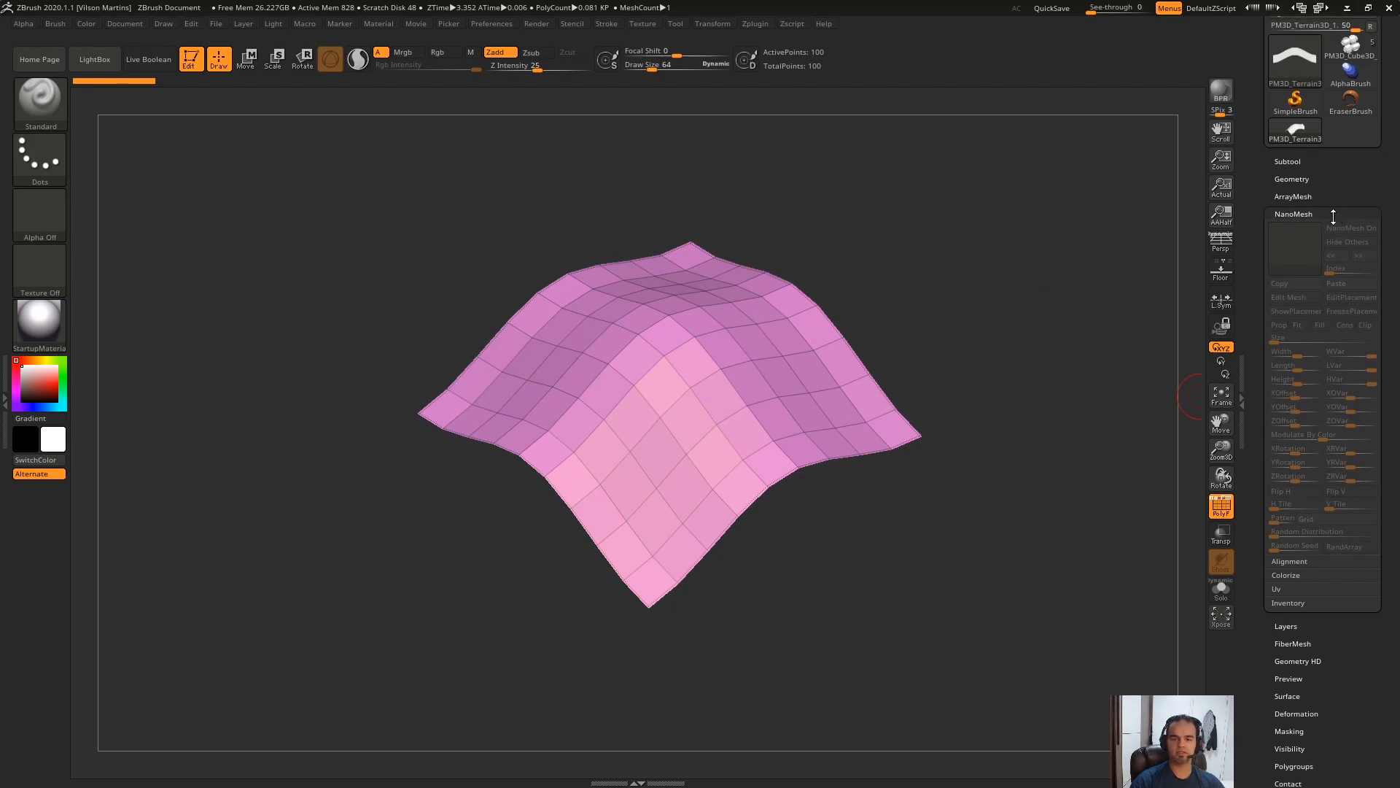
{"action": "left_click_drag", "start_coordinate": [960, 204], "coordinate": [1048, 214]}
{"action": "left_click_drag", "start_coordinate": [844, 220], "coordinate": [802, 208]}
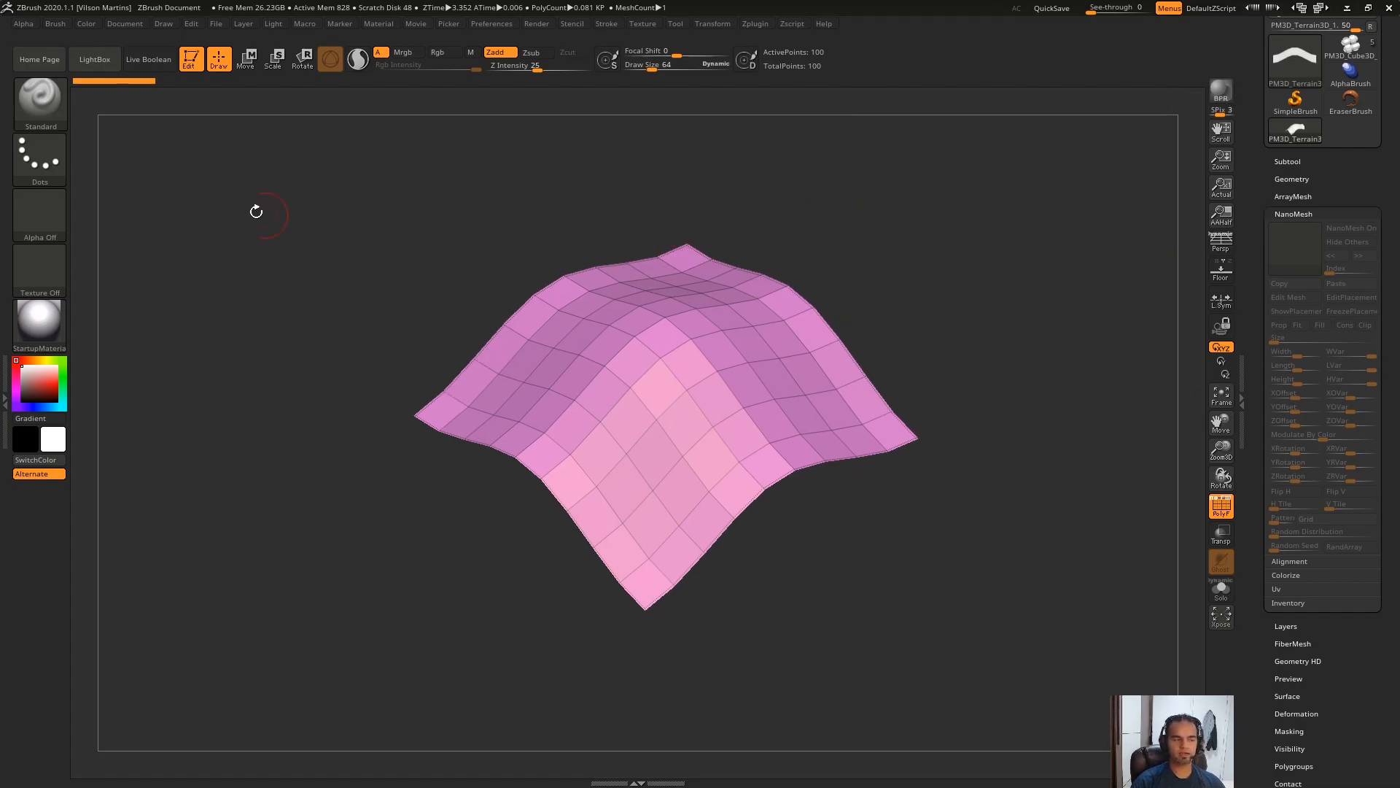
Step: Switch to the ZModeler brush for polygon editing on the terrain
{"action": "left_click", "coordinate": [58, 103]}
{"action": "left_click", "coordinate": [337, 425]}
{"action": "mouse_move", "coordinate": [888, 225]}
{"action": "left_mouse_down"}
{"action": "mouse_move", "coordinate": [900, 275]}
{"action": "mouse_move", "coordinate": [852, 289]}
{"action": "left_mouse_up"}
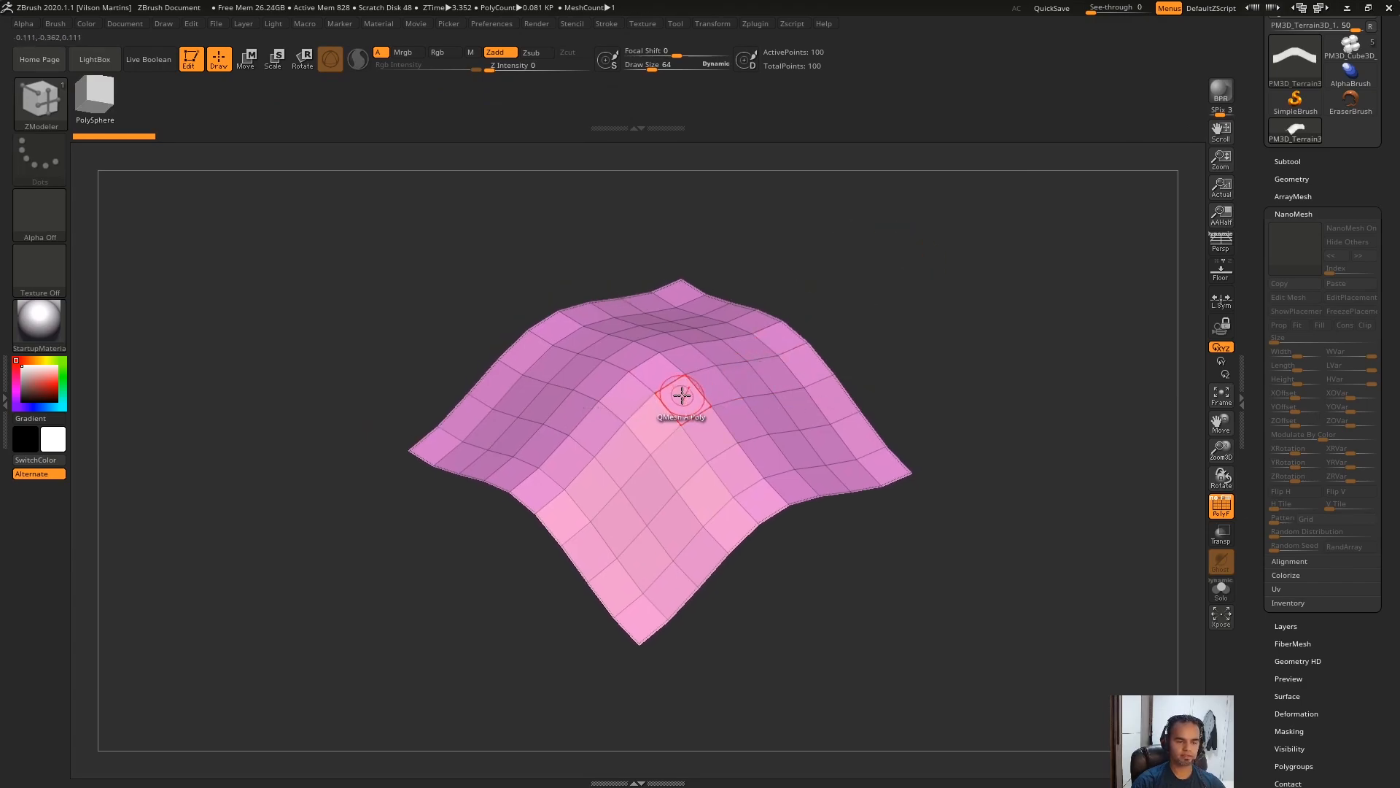
Step: Set the ZModeler polygon action to Insert NanoMesh and insert a cube on a single polygon near the terrain's middle
{"action": "key", "text": "space"}
{"action": "left_click", "coordinate": [663, 303]}
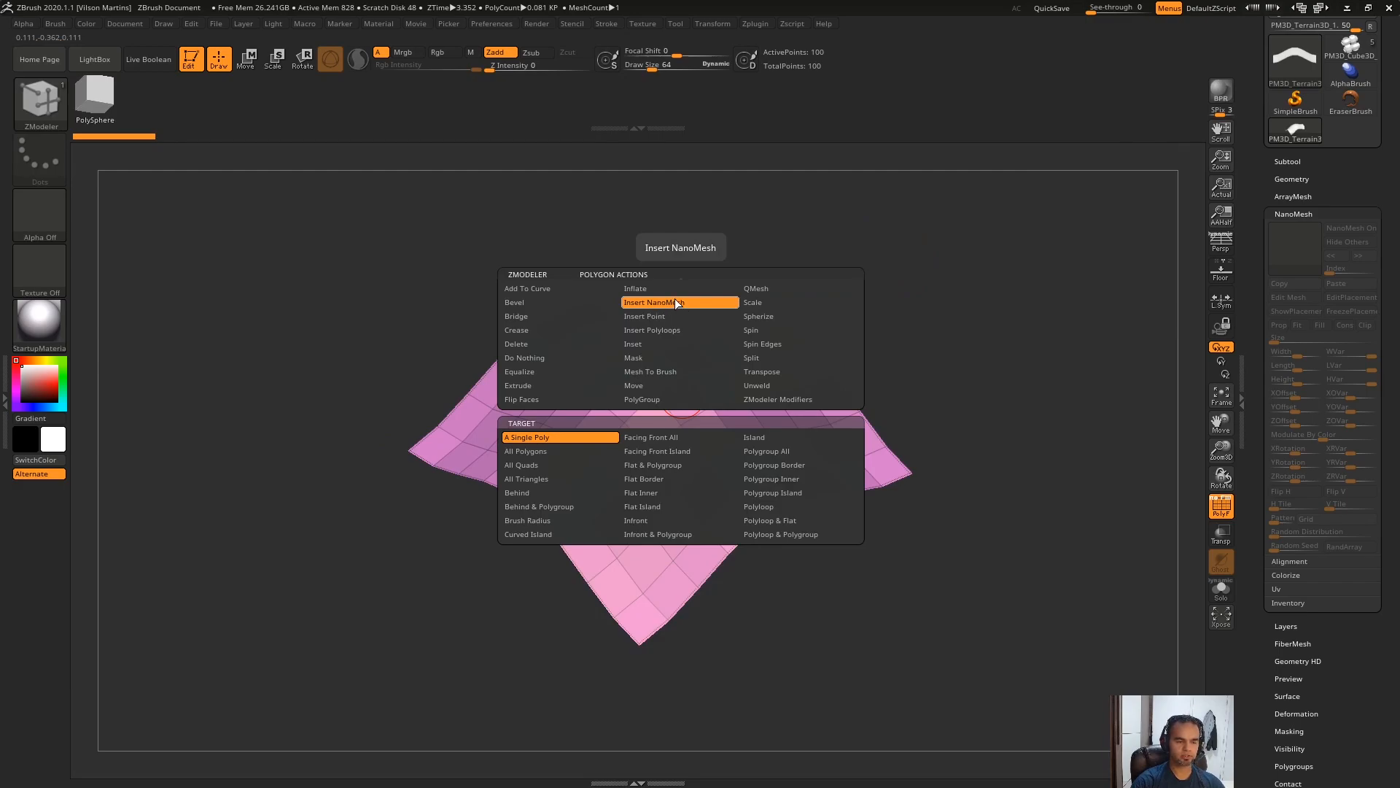
{"action": "left_click_drag", "start_coordinate": [693, 391], "coordinate": [640, 360]}
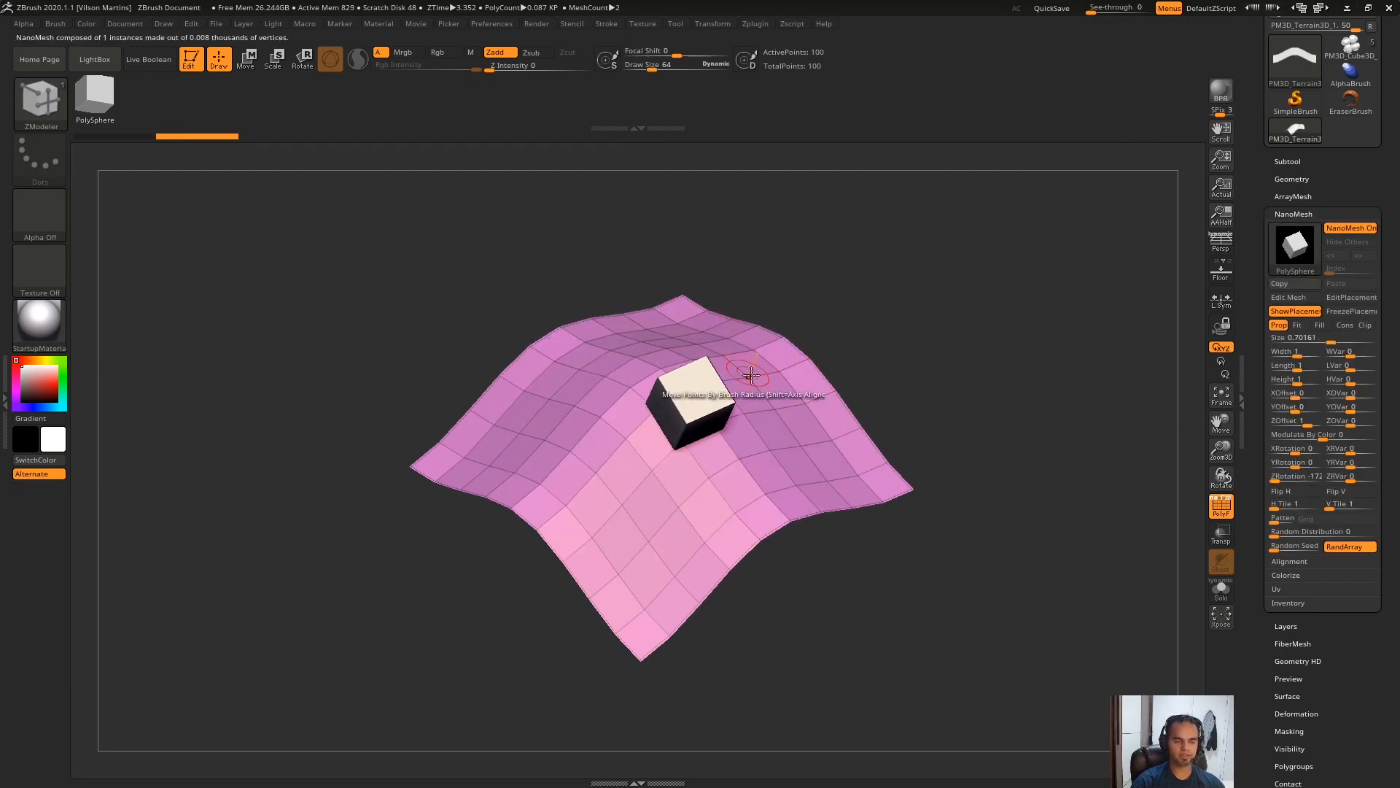
{"action": "left_click_drag", "start_coordinate": [1353, 203], "coordinate": [1345, 253]}
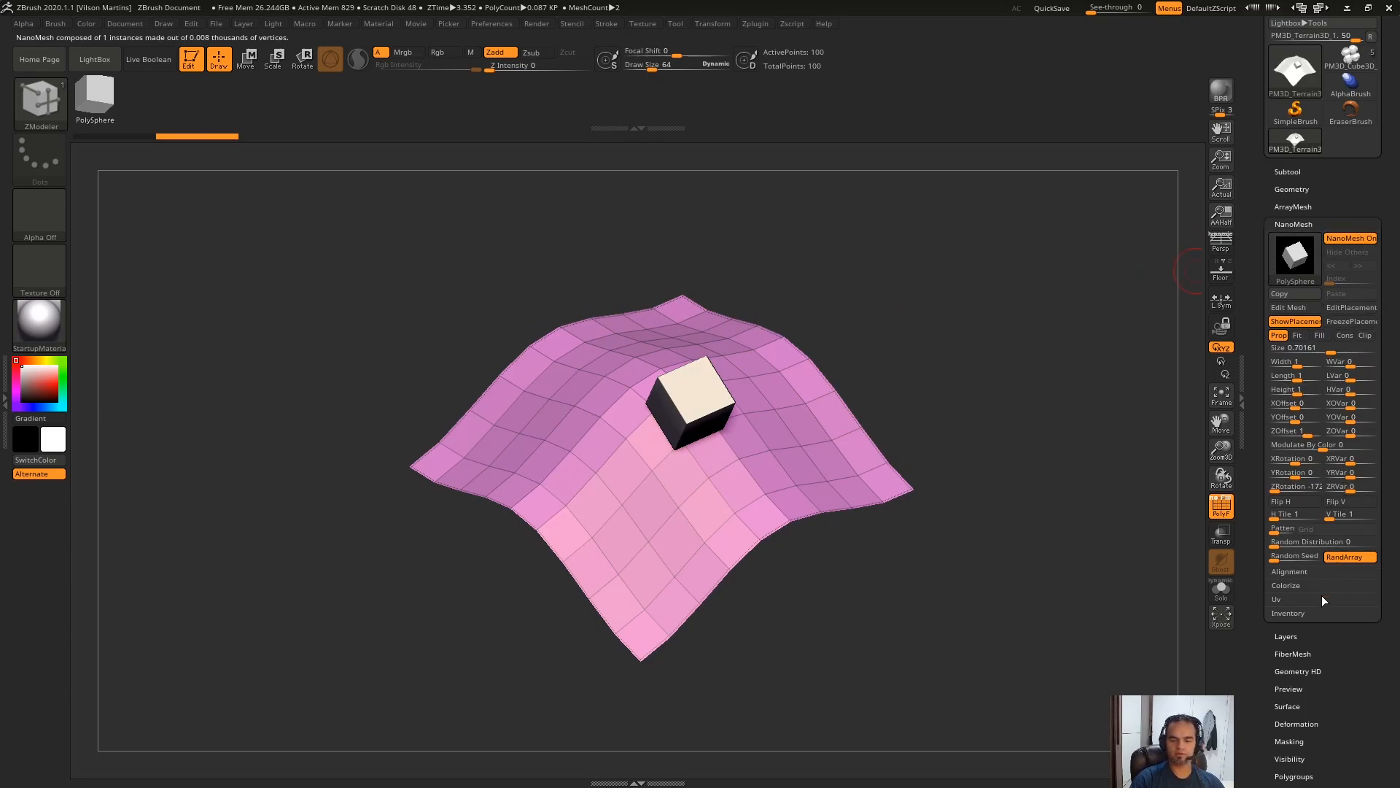
{"action": "left_click_drag", "start_coordinate": [763, 207], "coordinate": [896, 283]}
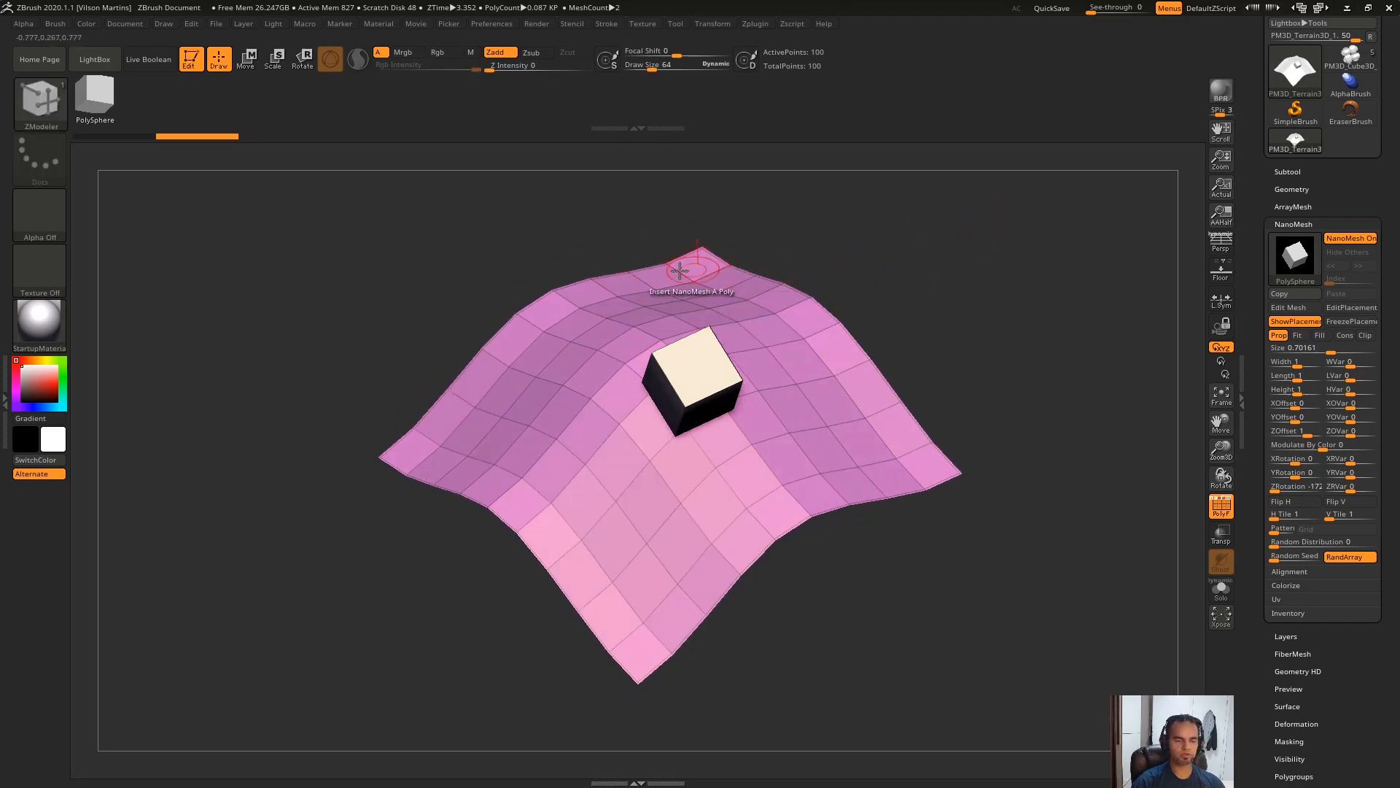
{"action": "left_click_drag", "start_coordinate": [953, 194], "coordinate": [952, 219]}
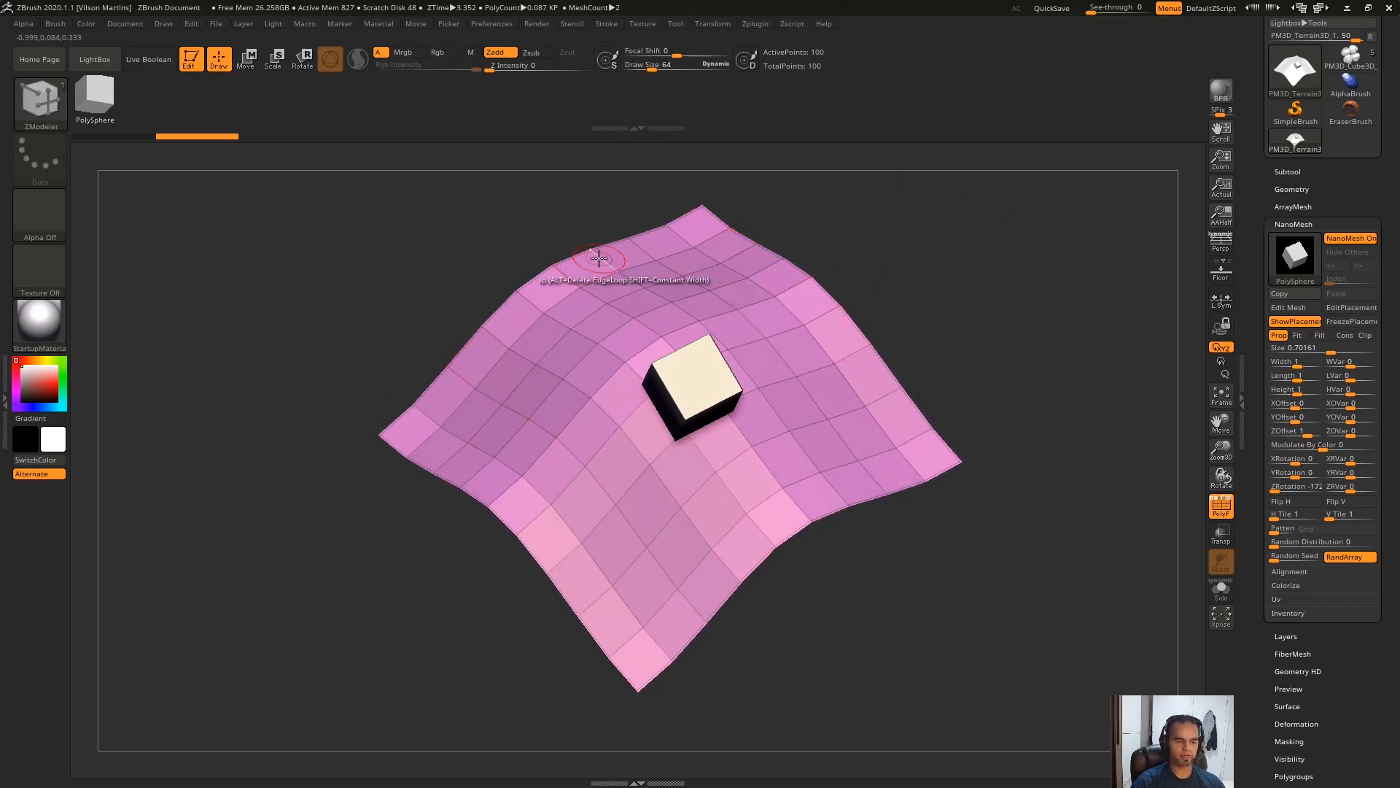
{"action": "key", "text": "ctrl+z"}
Step: Try inserting NanoMesh cubes across the whole terrain with the All Polygons target
{"action": "key", "text": "space"}
{"action": "key", "text": "space"}
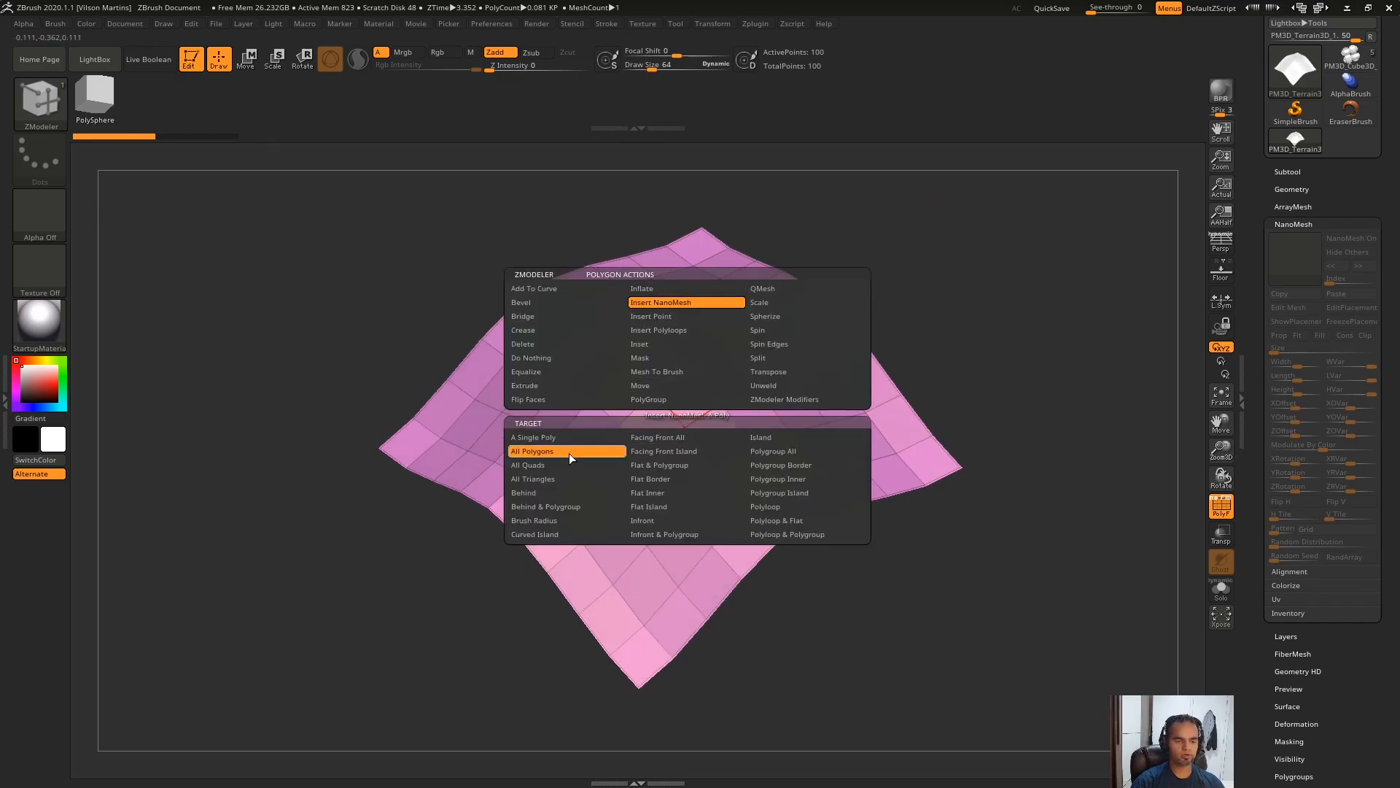
{"action": "left_click", "coordinate": [539, 451]}
{"action": "left_click", "coordinate": [679, 384]}
{"action": "left_click_drag", "start_coordinate": [678, 384], "coordinate": [641, 329]}
{"action": "key", "text": "ctrl+z"}
Step: Insert a row of NanoMesh cubes across the middle of the terrain with the Polygroup All target
{"action": "key", "text": "space"}
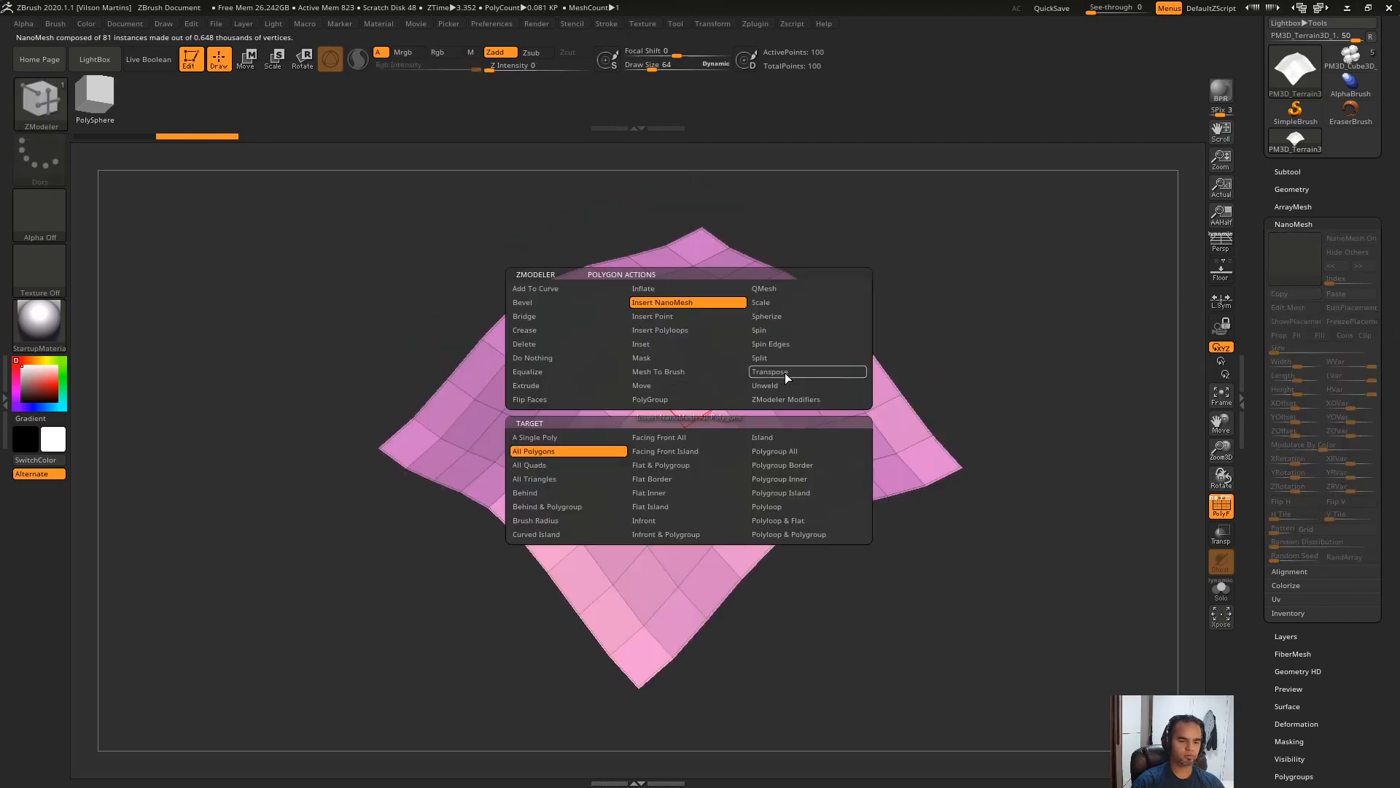
{"action": "left_click", "coordinate": [811, 453]}
{"action": "left_click_drag", "start_coordinate": [945, 257], "coordinate": [945, 288]}
{"action": "left_click_drag", "start_coordinate": [678, 381], "coordinate": [1013, 213]}
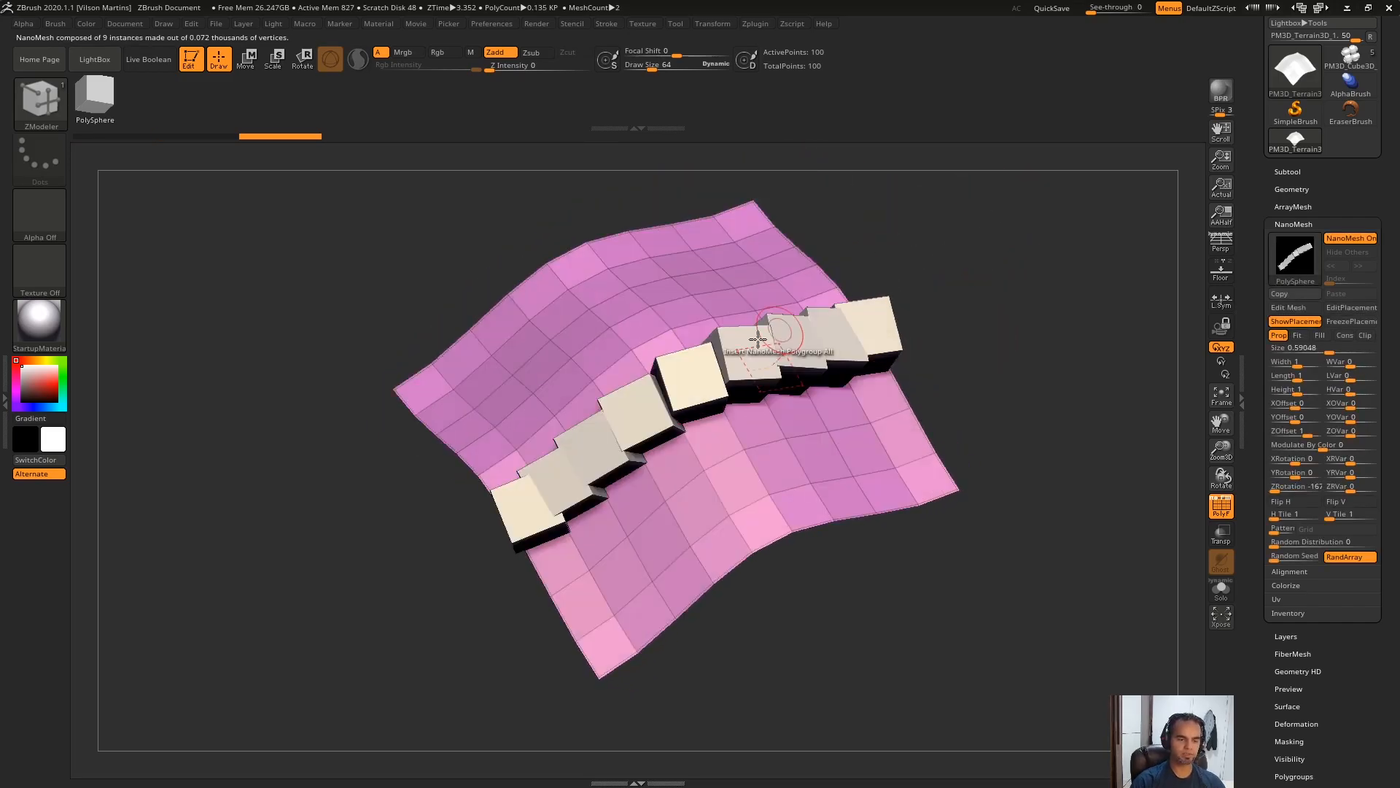
{"action": "left_click_drag", "start_coordinate": [904, 255], "coordinate": [677, 427]}
{"action": "left_click_drag", "start_coordinate": [991, 341], "coordinate": [887, 272]}
{"action": "left_click_drag", "start_coordinate": [179, 188], "coordinate": [171, 297]}
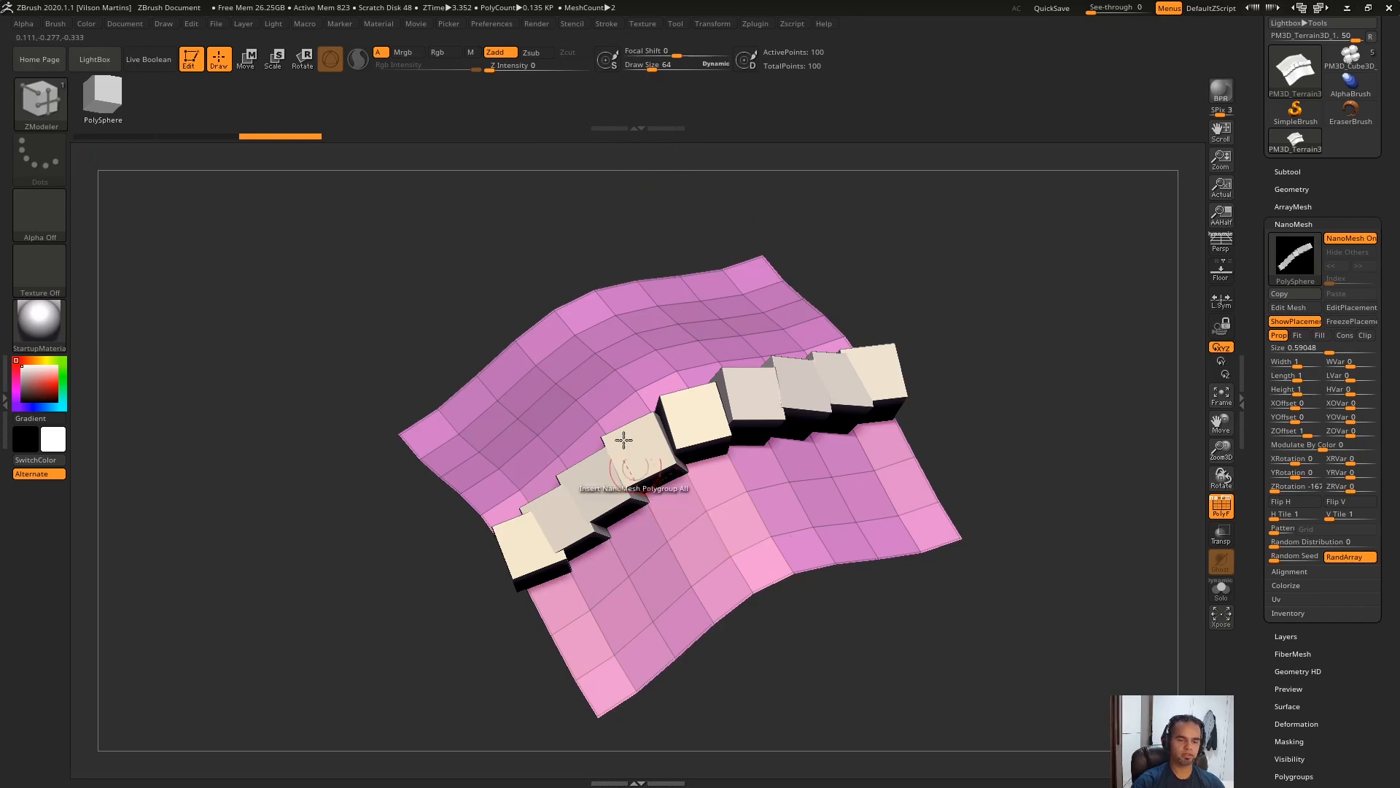
{"action": "left_click_drag", "start_coordinate": [882, 328], "coordinate": [942, 182]}
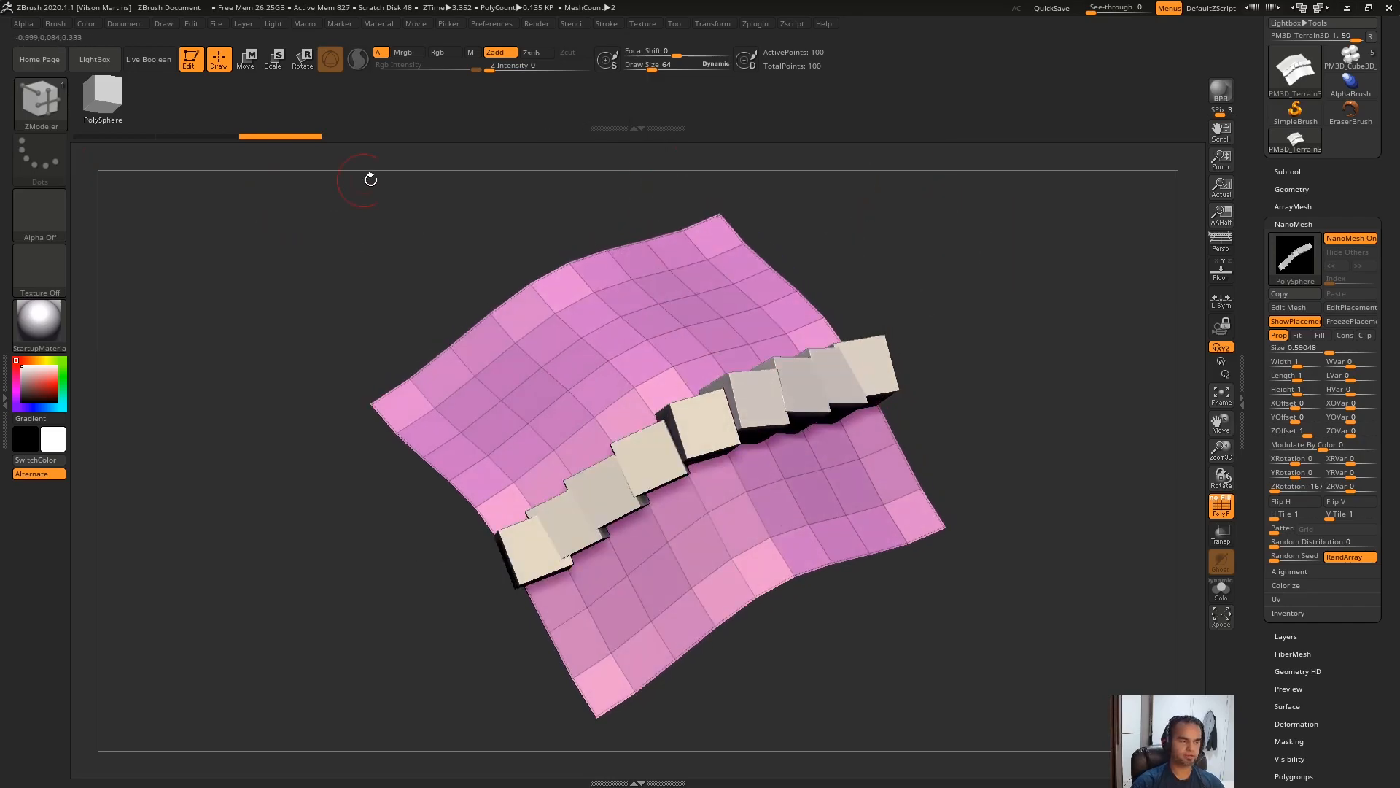
{"action": "left_click", "coordinate": [207, 137]}
Step: Switch to the tool holding the pattern subtools and inspect PM3D_PatternB2 and the PM3D_Plane3D1 base plane
{"action": "left_click", "coordinate": [1351, 58]}
{"action": "left_click_drag", "start_coordinate": [934, 262], "coordinate": [1006, 281]}
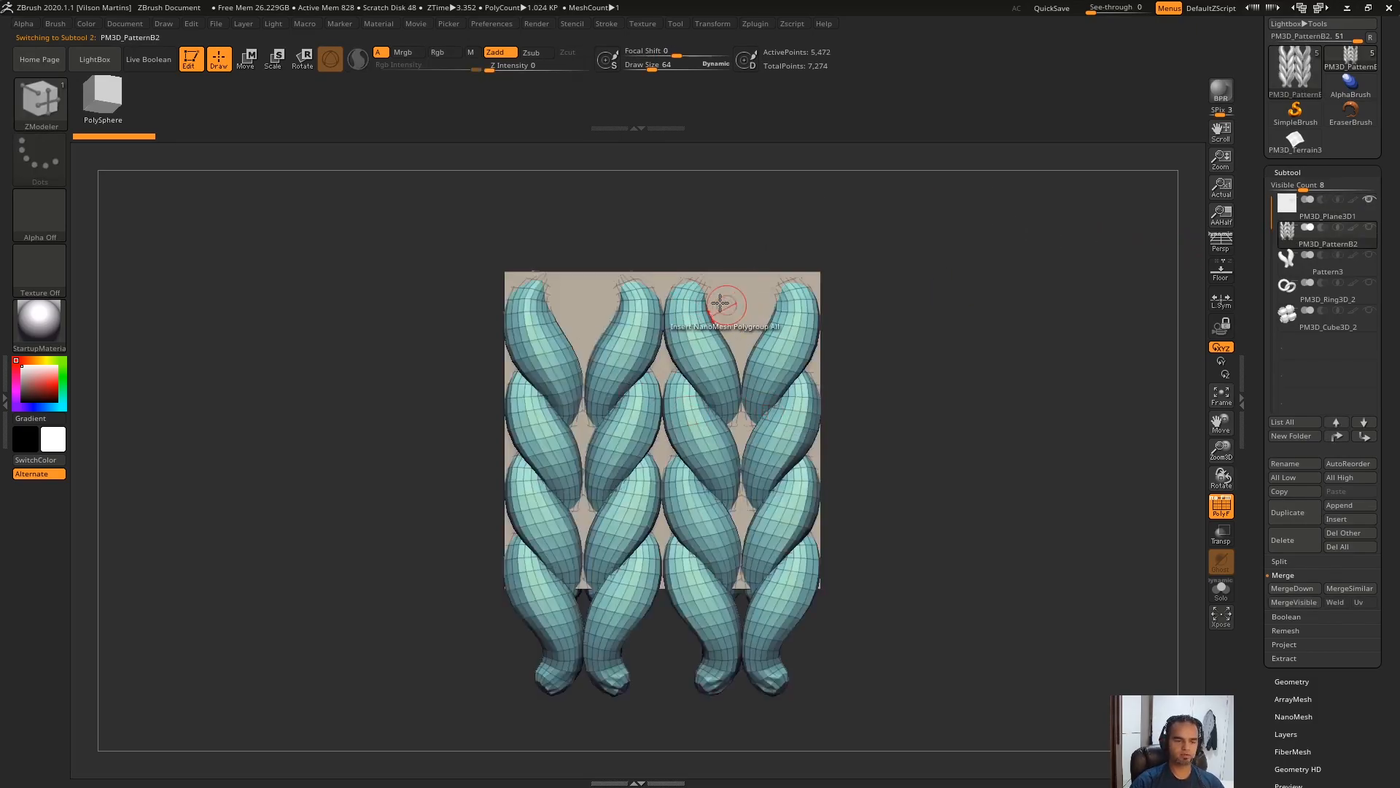
{"action": "left_click", "coordinate": [1300, 210]}
{"action": "left_click_drag", "start_coordinate": [971, 322], "coordinate": [653, 301]}
{"action": "left_click_drag", "start_coordinate": [928, 232], "coordinate": [1036, 210], "text": "shift"}
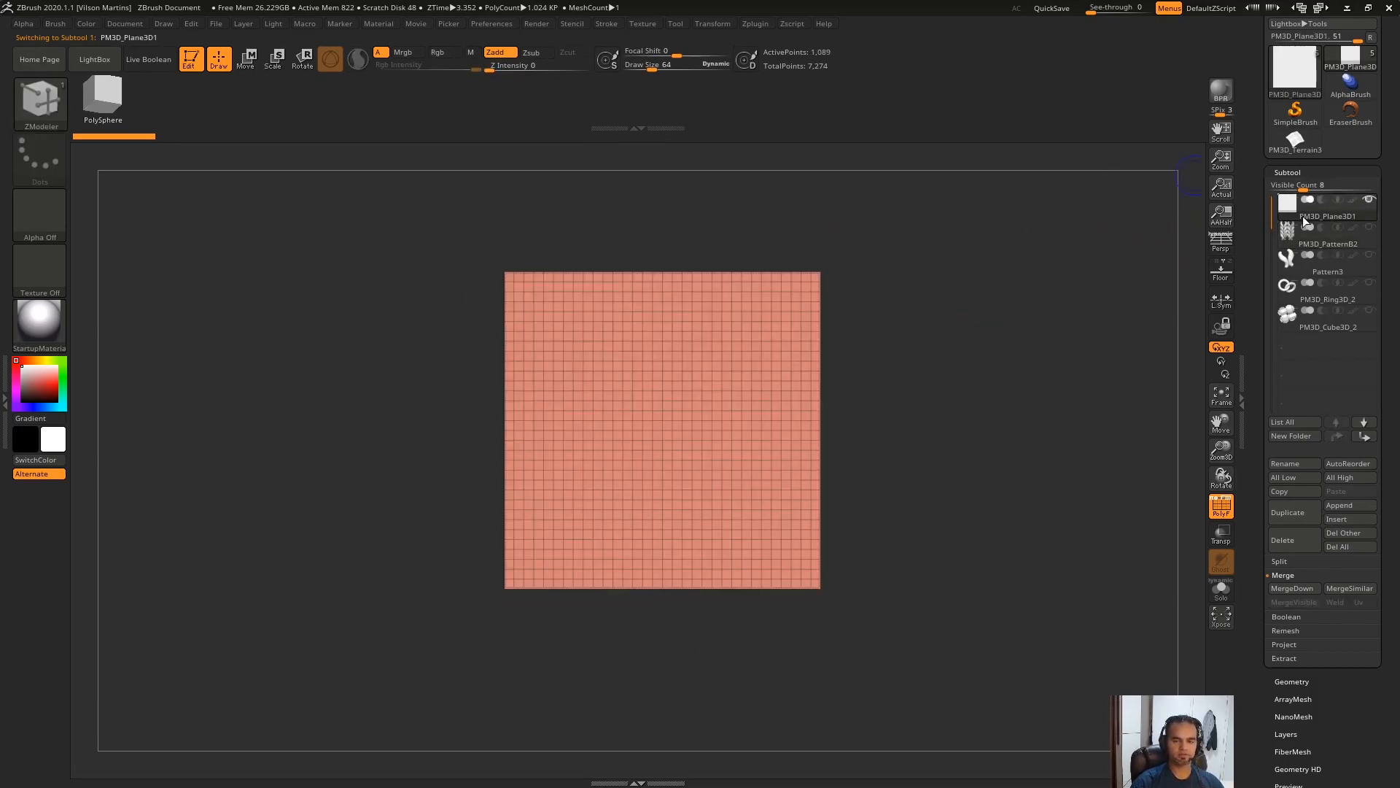
Step: Go through the Pattern3, PM3D_Ring3D_2, PM3D_Cube3D_2 and PM3D_PatternB2 subtools to compare the patterns, ending on Pattern3
{"action": "left_click", "coordinate": [1298, 251]}
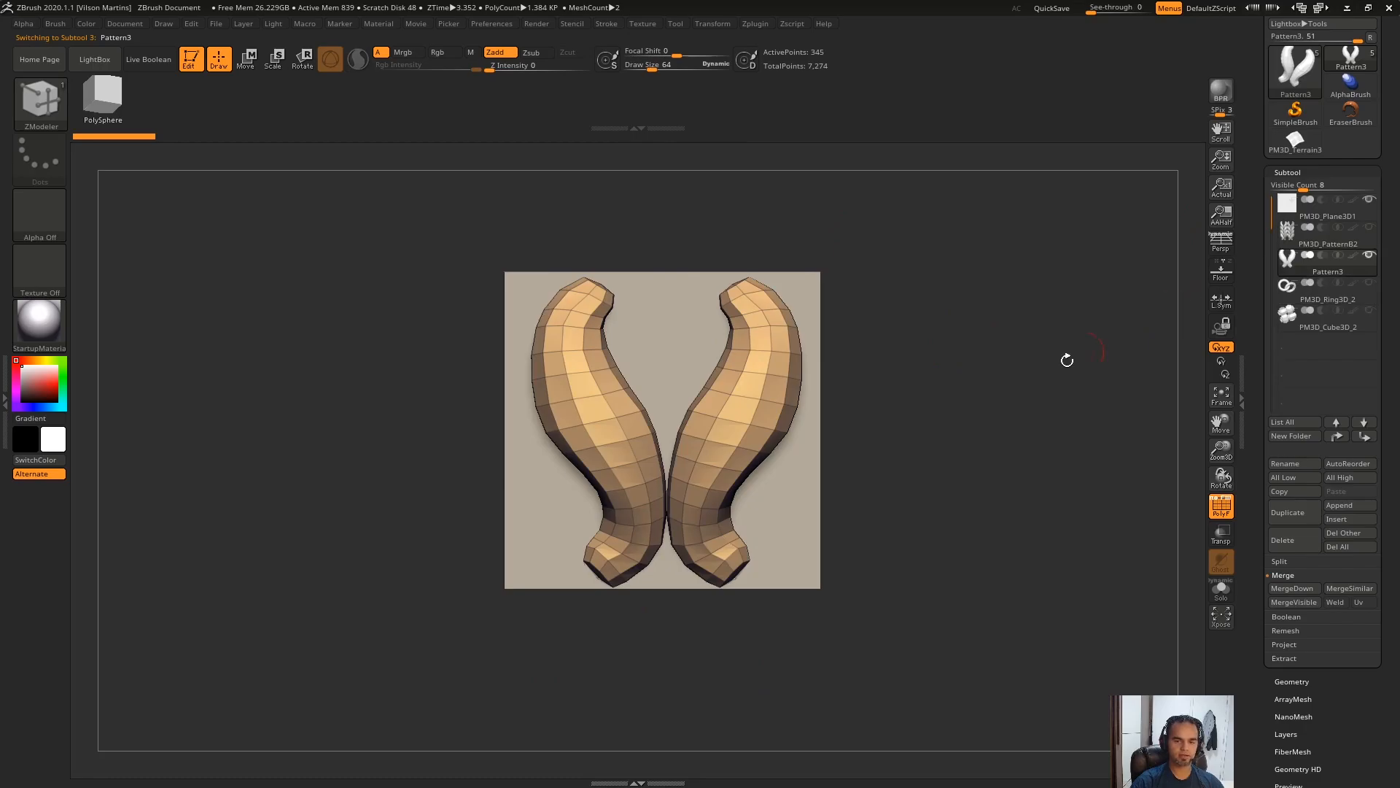
{"action": "left_click", "coordinate": [1289, 298]}
{"action": "left_click_drag", "start_coordinate": [1123, 291], "coordinate": [1029, 288]}
{"action": "left_click", "coordinate": [1314, 323]}
{"action": "left_click", "coordinate": [1302, 239]}
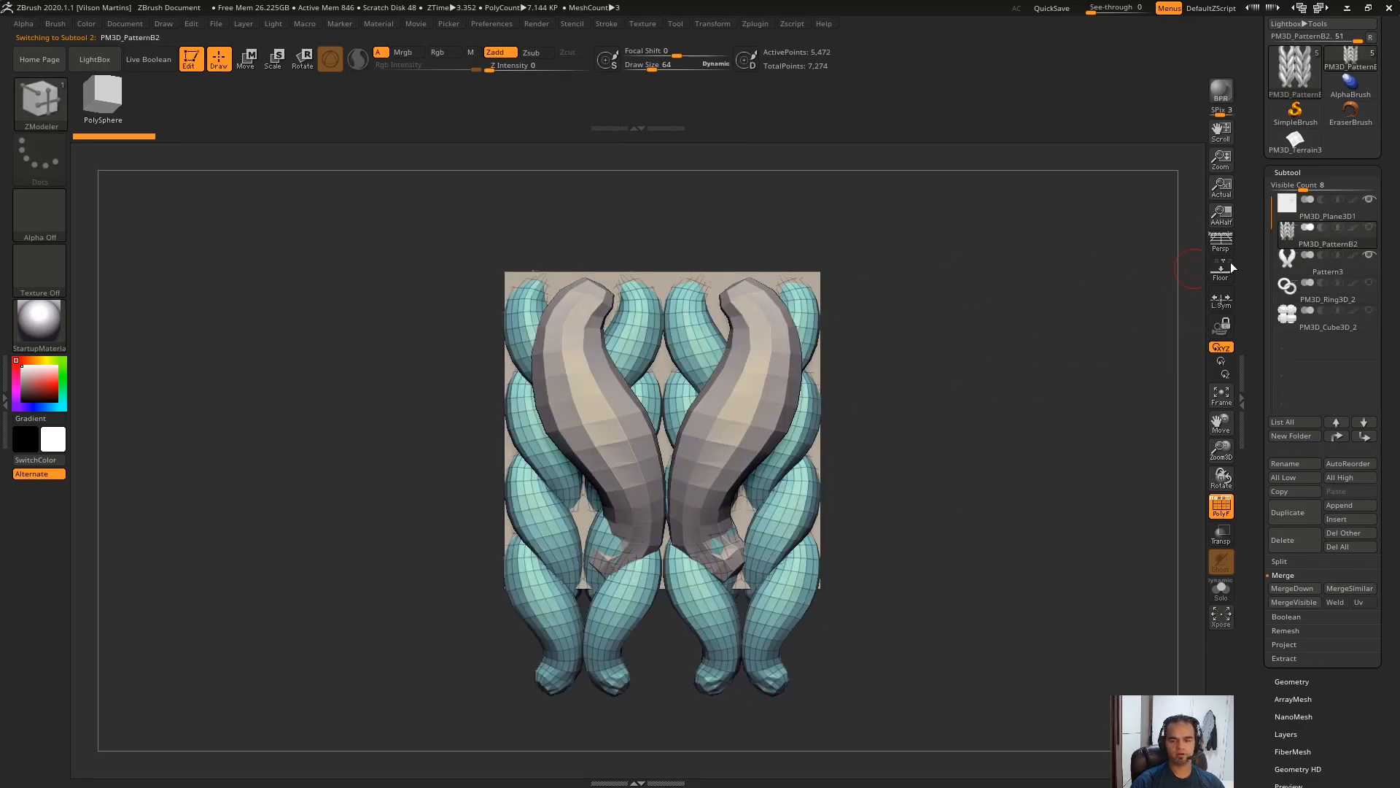
{"action": "left_click", "coordinate": [1298, 271]}
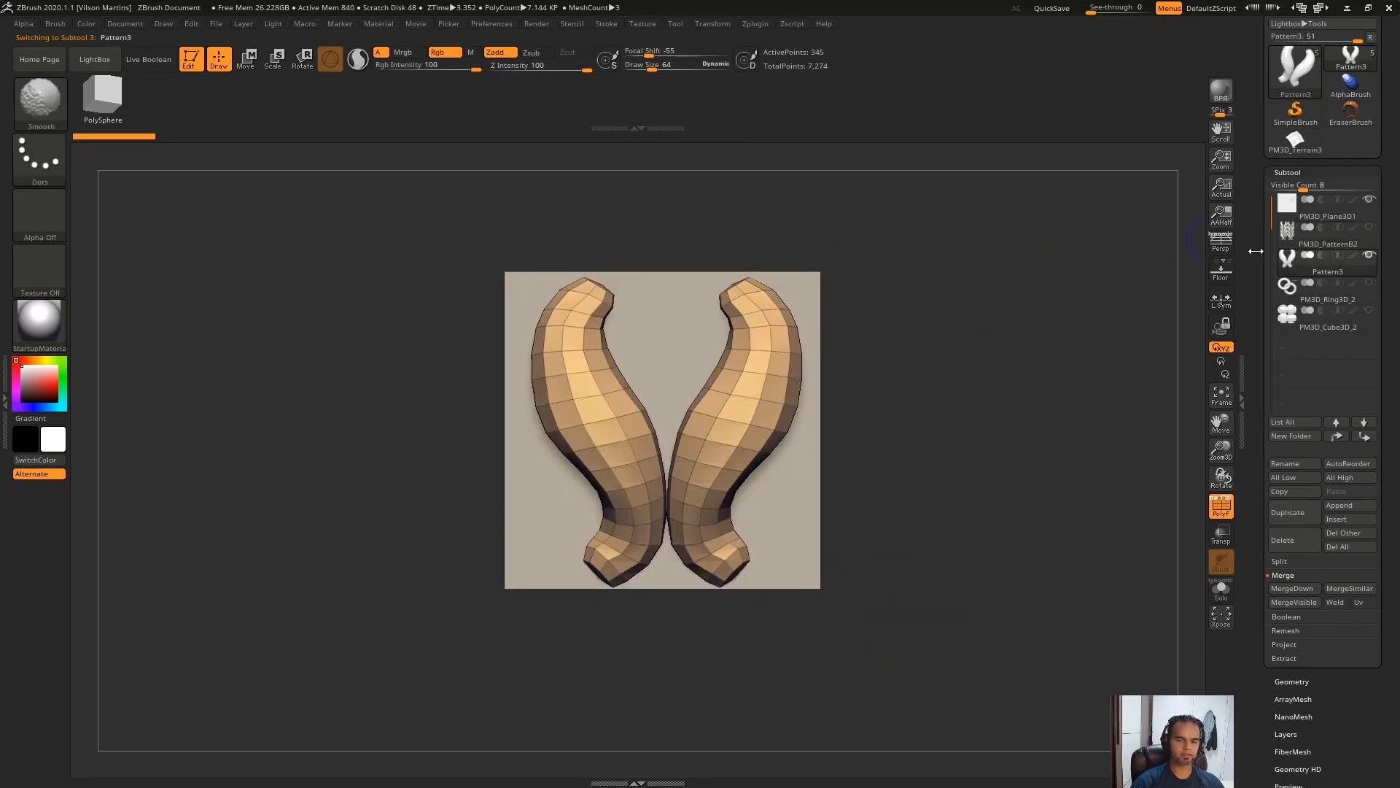
Step: Examine how the PM3D_Cube3D_2 blocks extend over the base plane's edges
{"action": "left_click", "coordinate": [1305, 321]}
{"action": "left_click_drag", "start_coordinate": [859, 193], "coordinate": [849, 282], "text": "shift"}
{"action": "left_click_drag", "start_coordinate": [767, 225], "coordinate": [808, 218]}
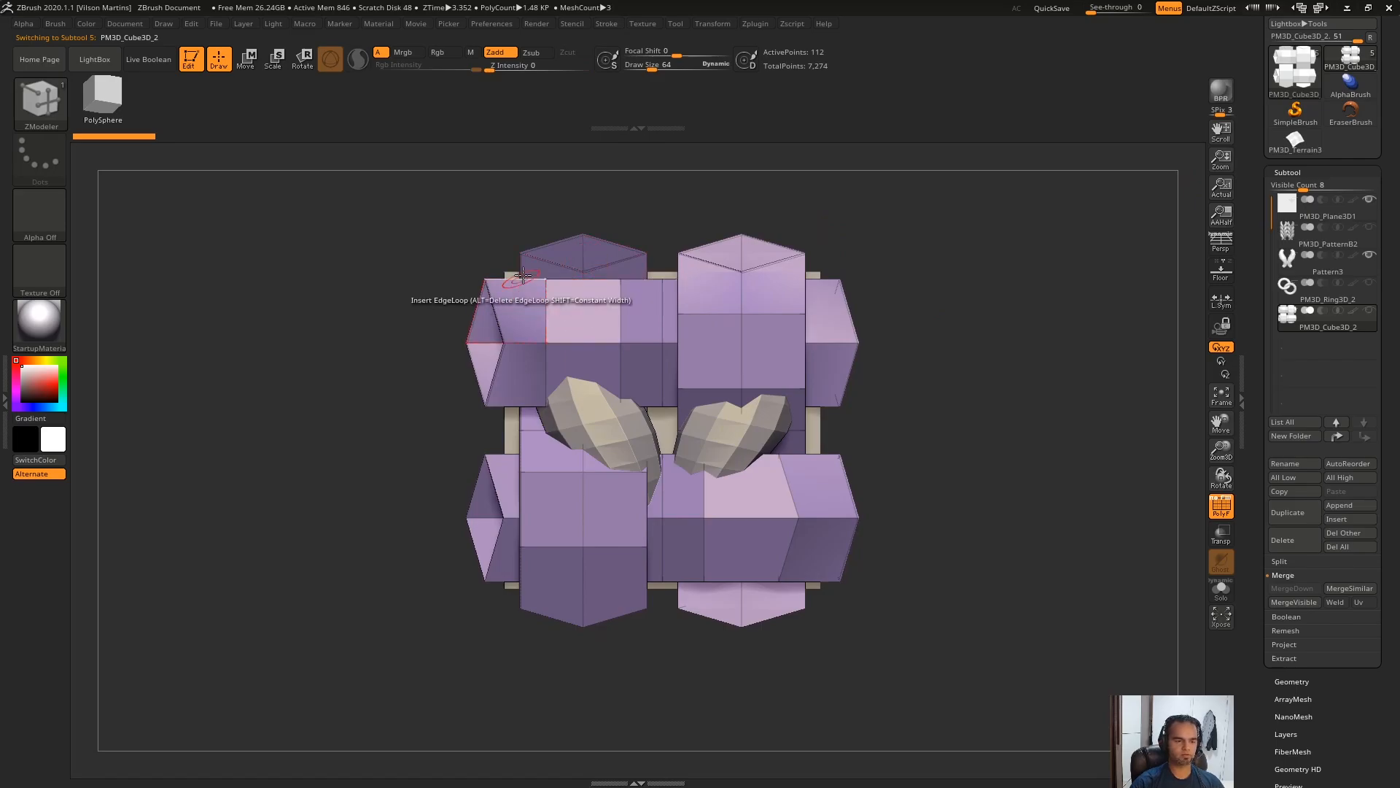
{"action": "left_click_drag", "start_coordinate": [970, 265], "coordinate": [911, 324]}
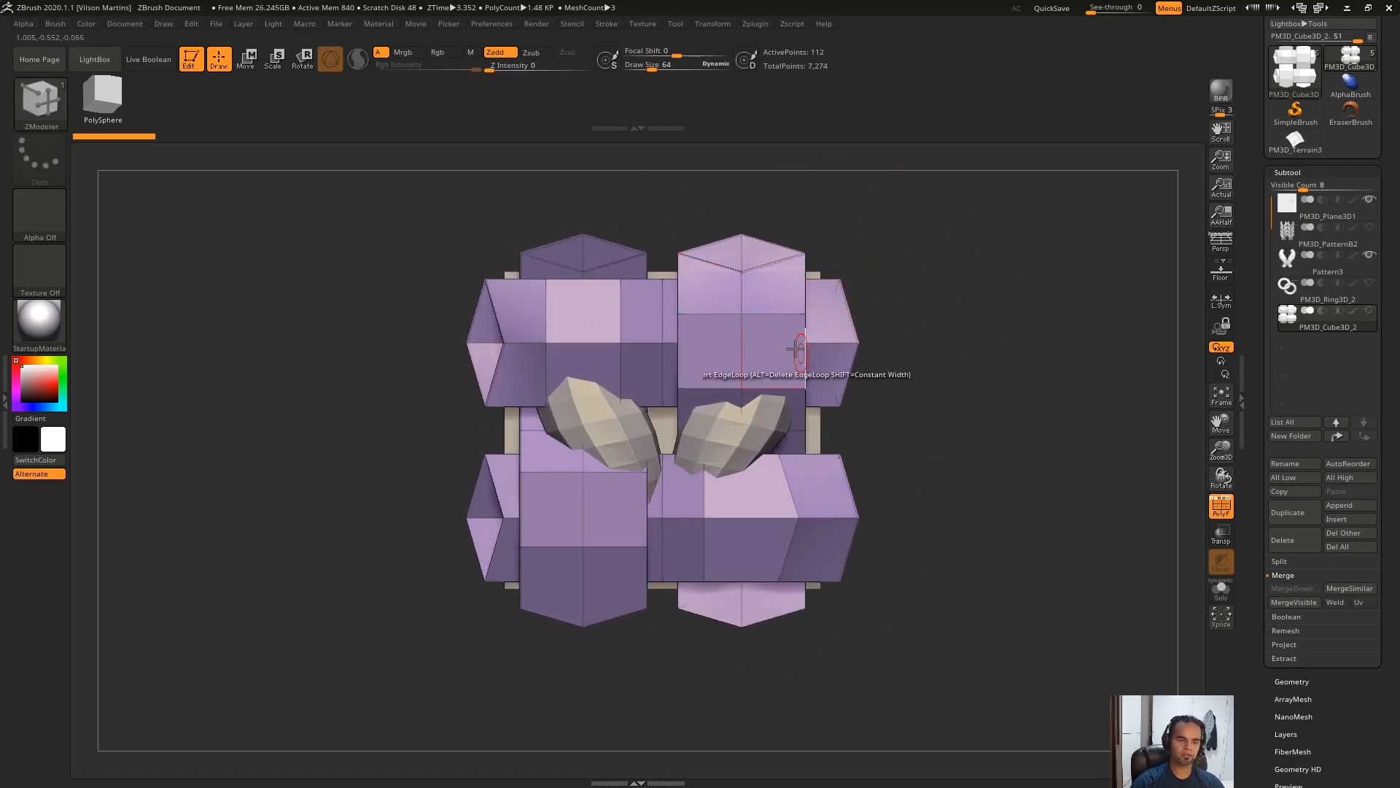
{"action": "left_click_drag", "start_coordinate": [995, 273], "coordinate": [1014, 282], "text": "alt"}
Step: Examine the linked rings of the PM3D_Ring3D_2 subtool against the base plane
{"action": "left_click", "coordinate": [1291, 290]}
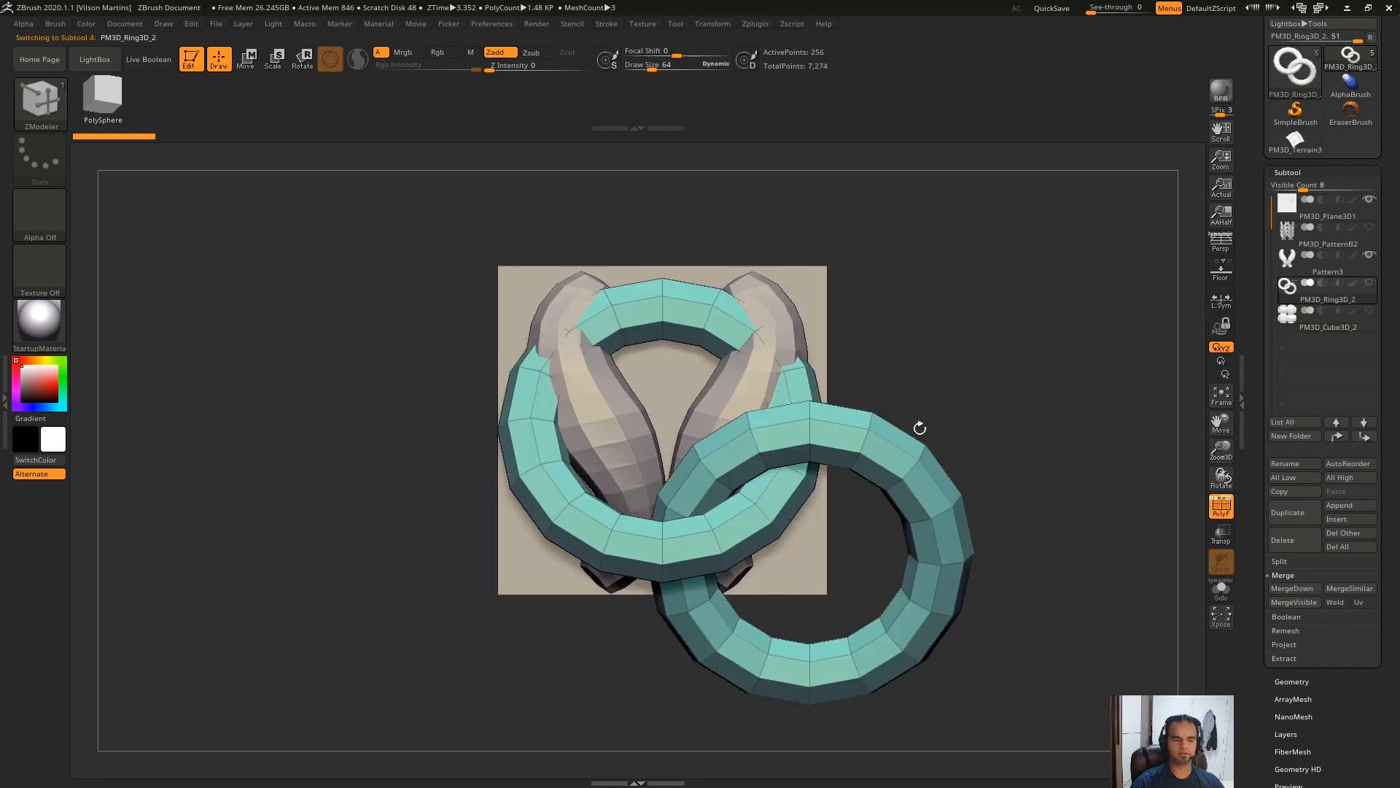
{"action": "key", "text": "ctrl+shift+s"}
{"action": "mouse_move", "coordinate": [944, 322]}
{"action": "left_mouse_down"}
{"action": "mouse_move", "coordinate": [925, 297]}
{"action": "mouse_move", "coordinate": [963, 288]}
{"action": "left_mouse_up"}
{"action": "key", "text": "b"}
{"action": "key", "text": "z"}
{"action": "key", "text": "m"}
{"action": "key", "text": "ctrl+shift+s"}
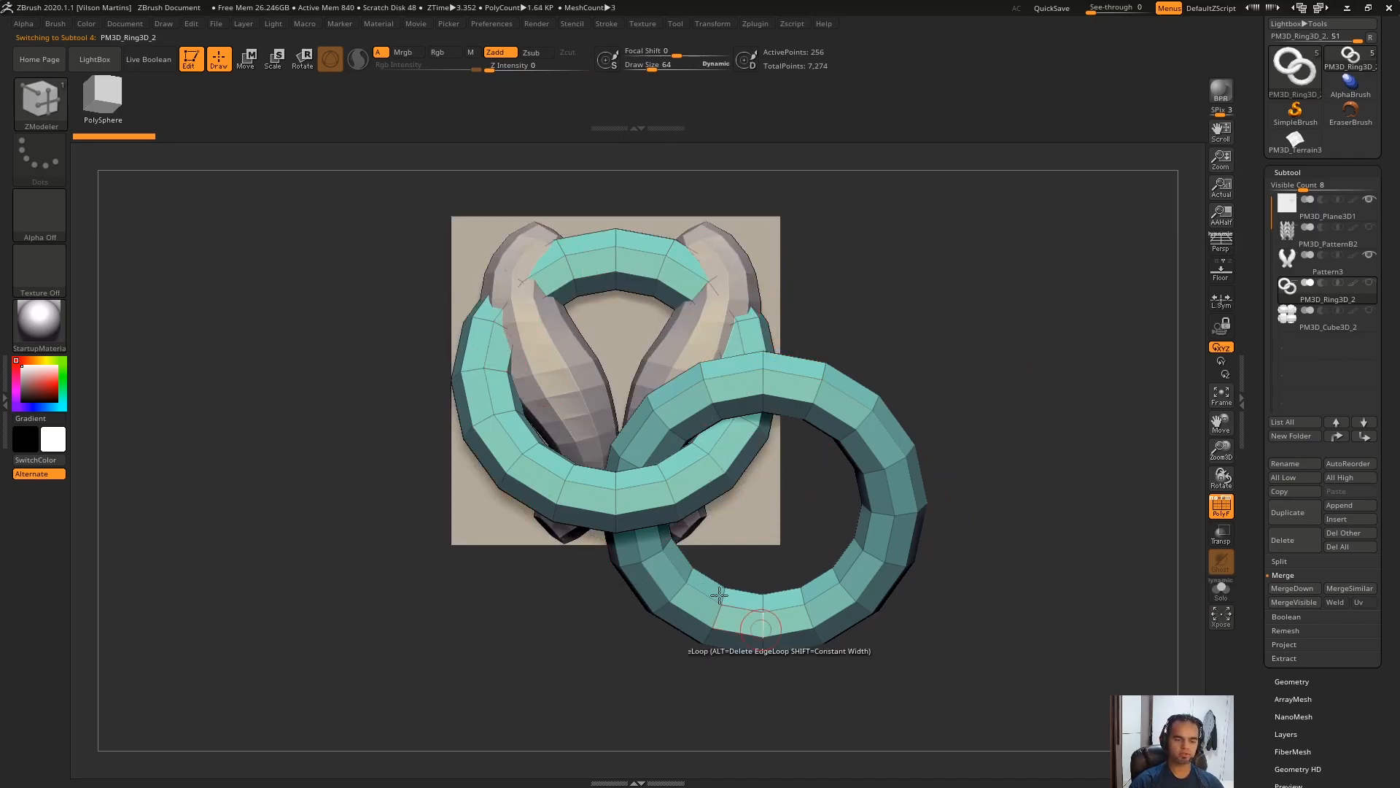
{"action": "left_click_drag", "start_coordinate": [967, 295], "coordinate": [924, 261], "text": "alt"}
{"action": "left_click_drag", "start_coordinate": [924, 261], "coordinate": [1069, 285]}
Step: Check the Pattern3 subtool up close, then return to the PM3D_Cube3D_2 subtool
{"action": "left_click", "coordinate": [1276, 268]}
{"action": "left_click_drag", "start_coordinate": [981, 369], "coordinate": [985, 304], "text": "alt"}
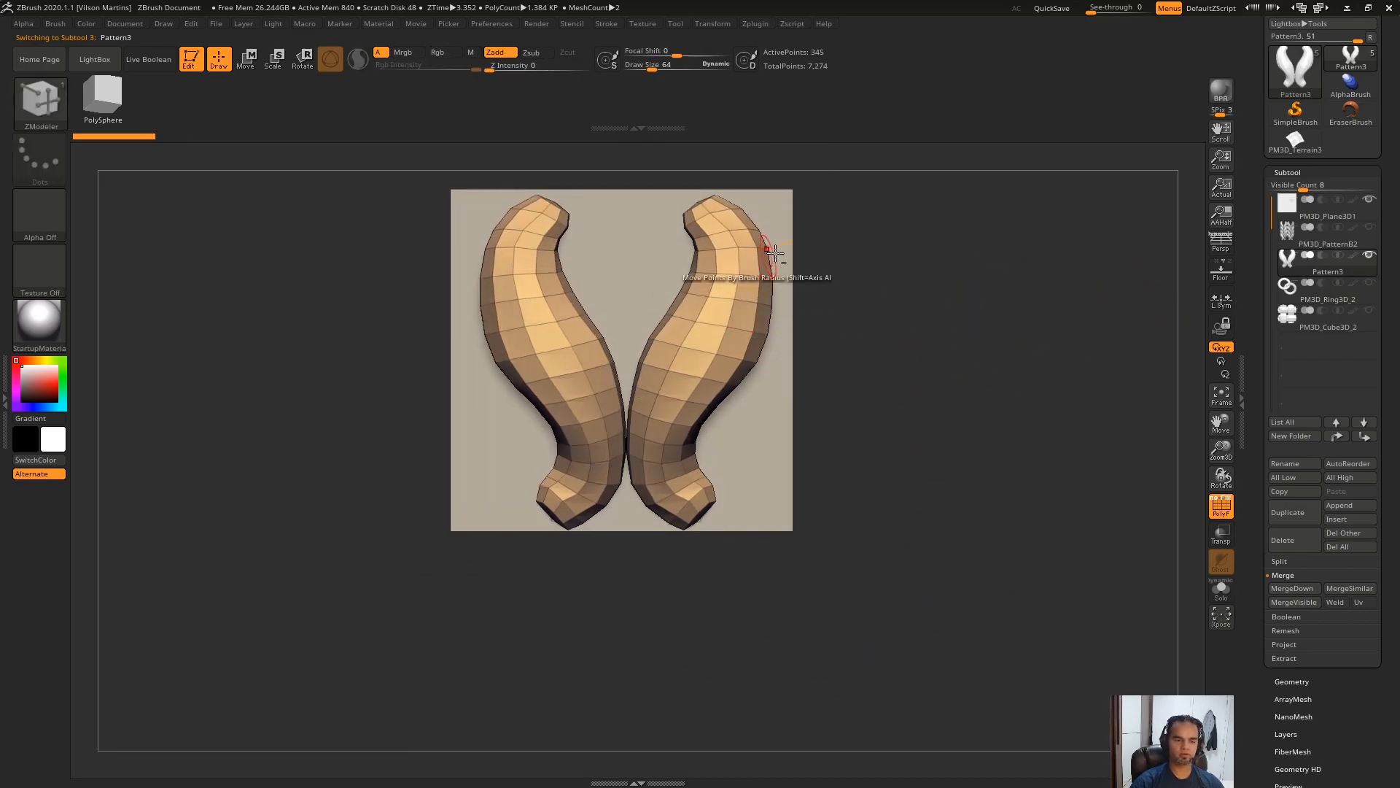
{"action": "left_click_drag", "start_coordinate": [947, 249], "coordinate": [1147, 321], "text": "alt"}
{"action": "left_click", "coordinate": [1313, 314]}
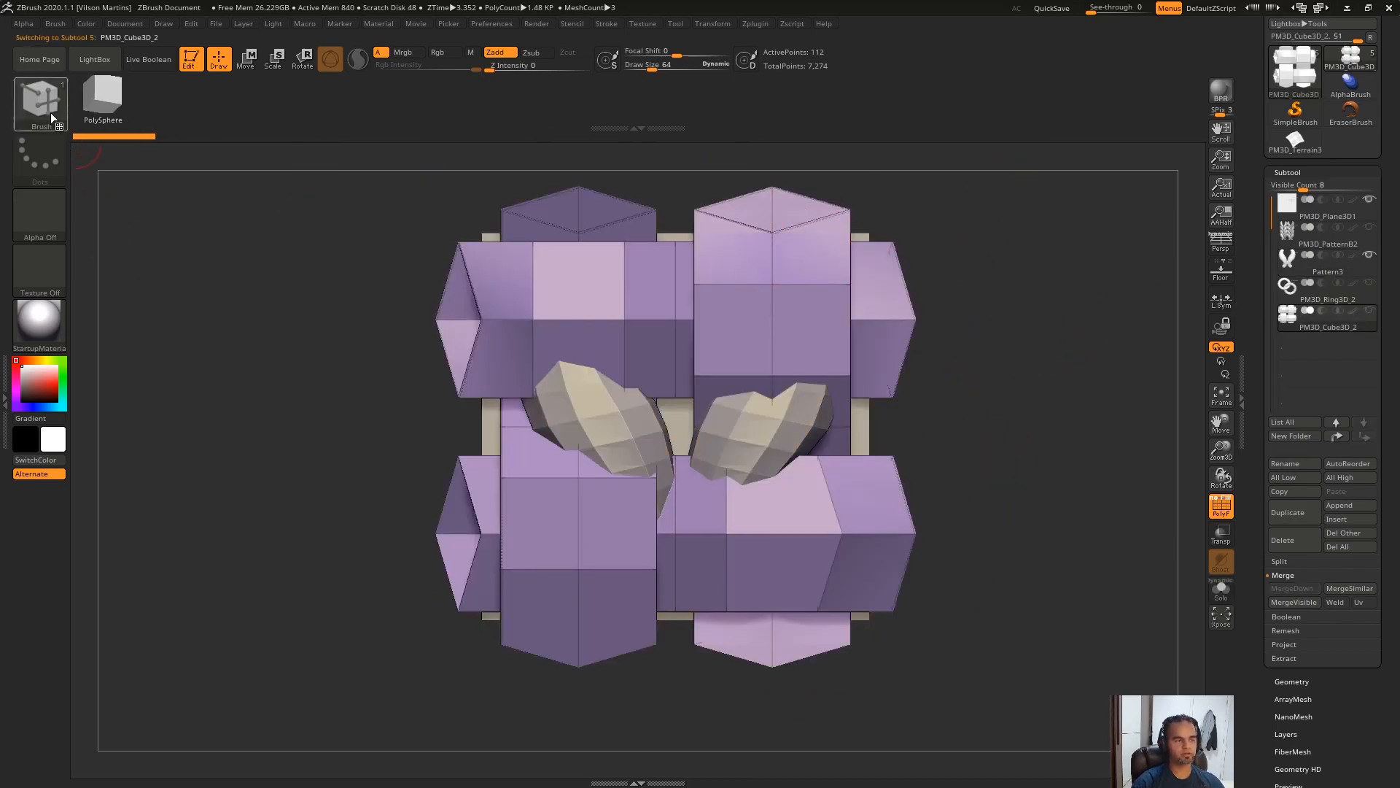
Step: Dock the Brush palette beside the canvas and expand its Create options
{"action": "left_click", "coordinate": [5, 401]}
{"action": "left_click", "coordinate": [95, 24]}
{"action": "left_click", "coordinate": [95, 24]}
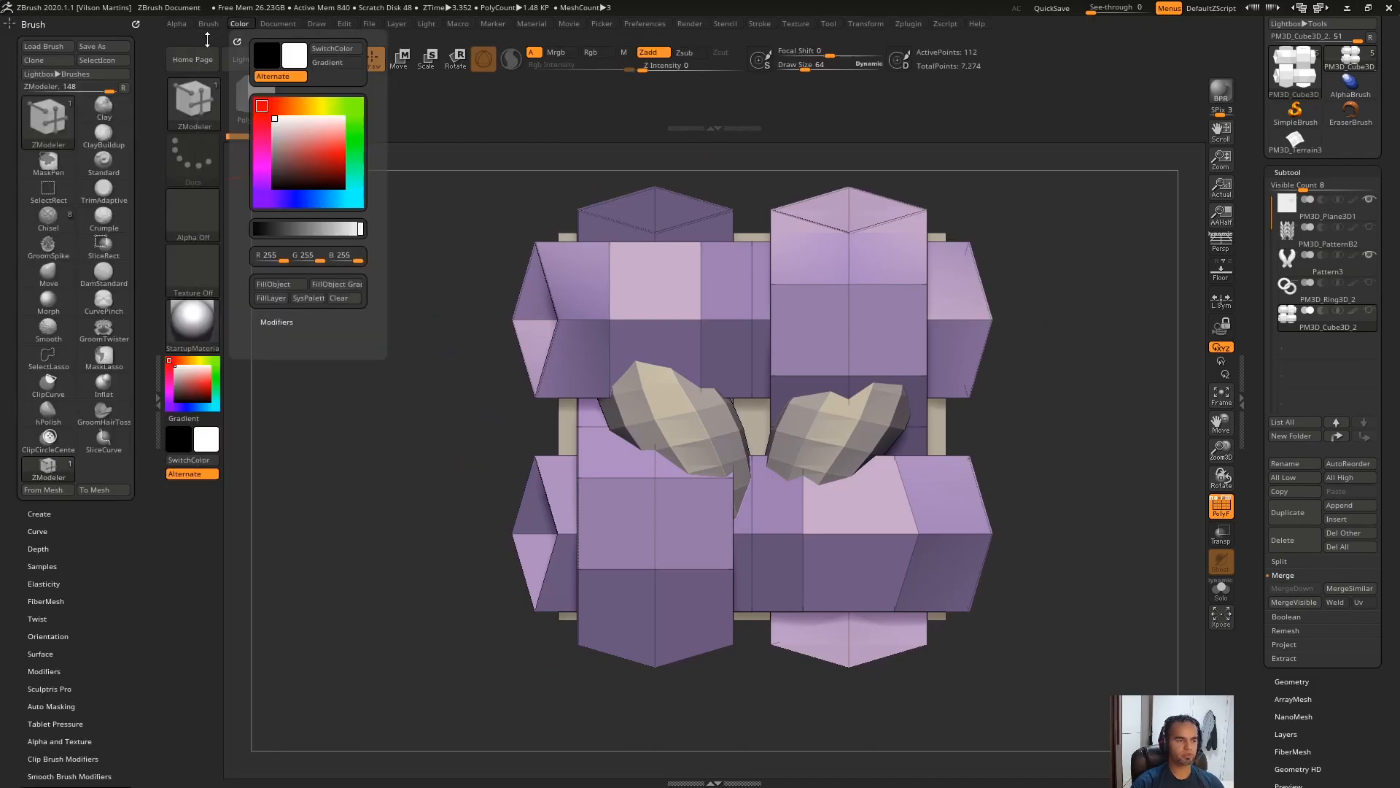
{"action": "left_click", "coordinate": [73, 24]}
{"action": "left_click", "coordinate": [80, 24]}
{"action": "left_click", "coordinate": [91, 513]}
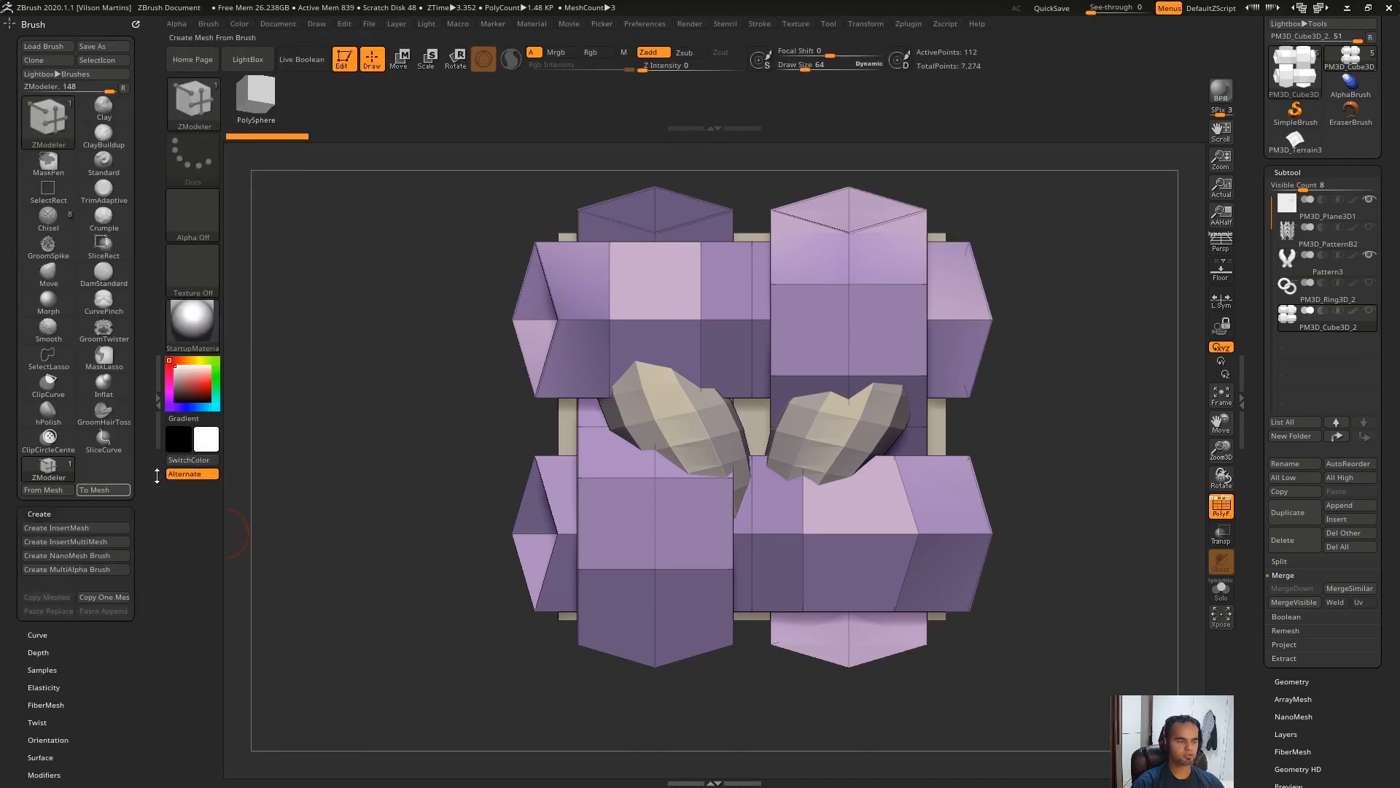
Step: Try to create a NanoMesh brush while the ZModeler brush is active
{"action": "mouse_move", "coordinate": [149, 487]}
{"action": "left_mouse_down"}
{"action": "mouse_move", "coordinate": [144, 394]}
{"action": "mouse_move", "coordinate": [144, 498]}
{"action": "left_mouse_up"}
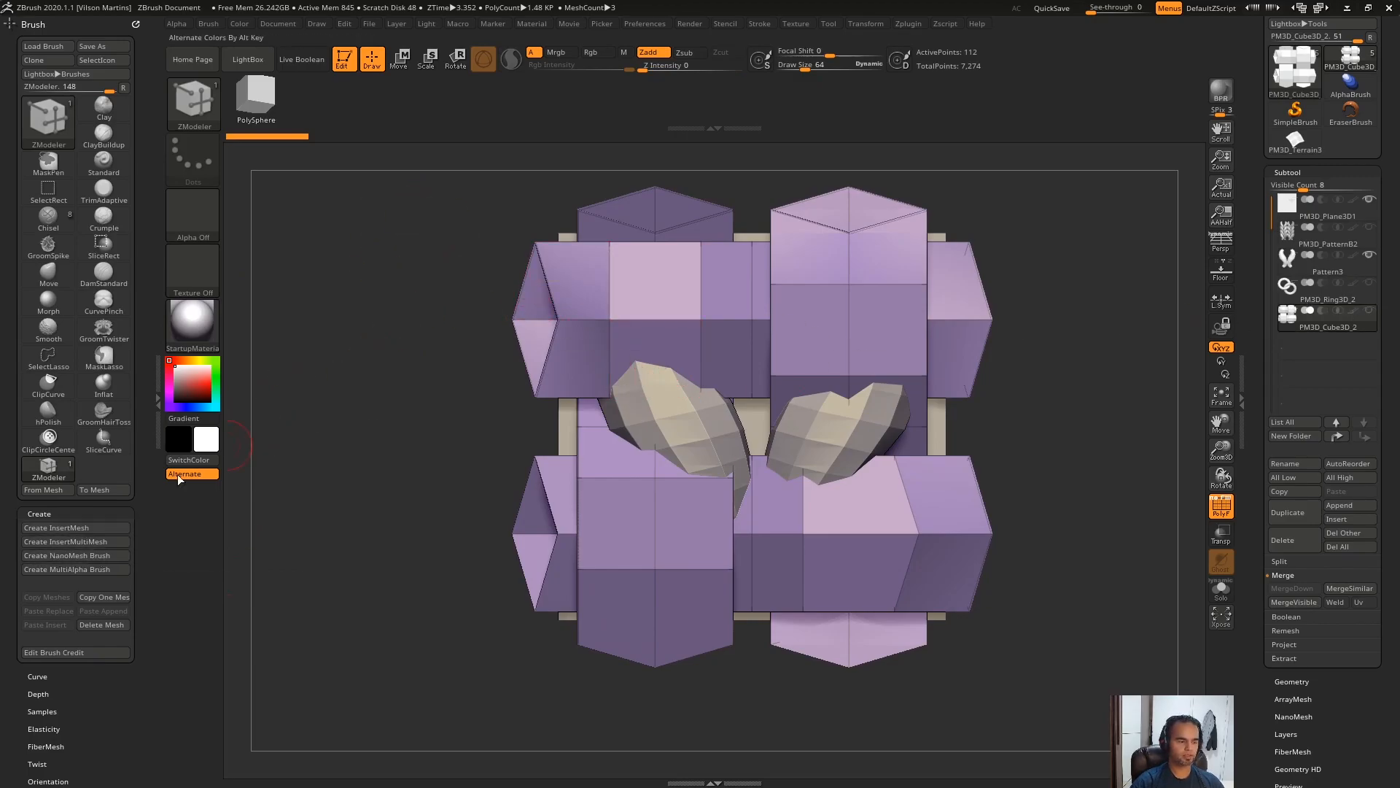
{"action": "left_click", "coordinate": [99, 554]}
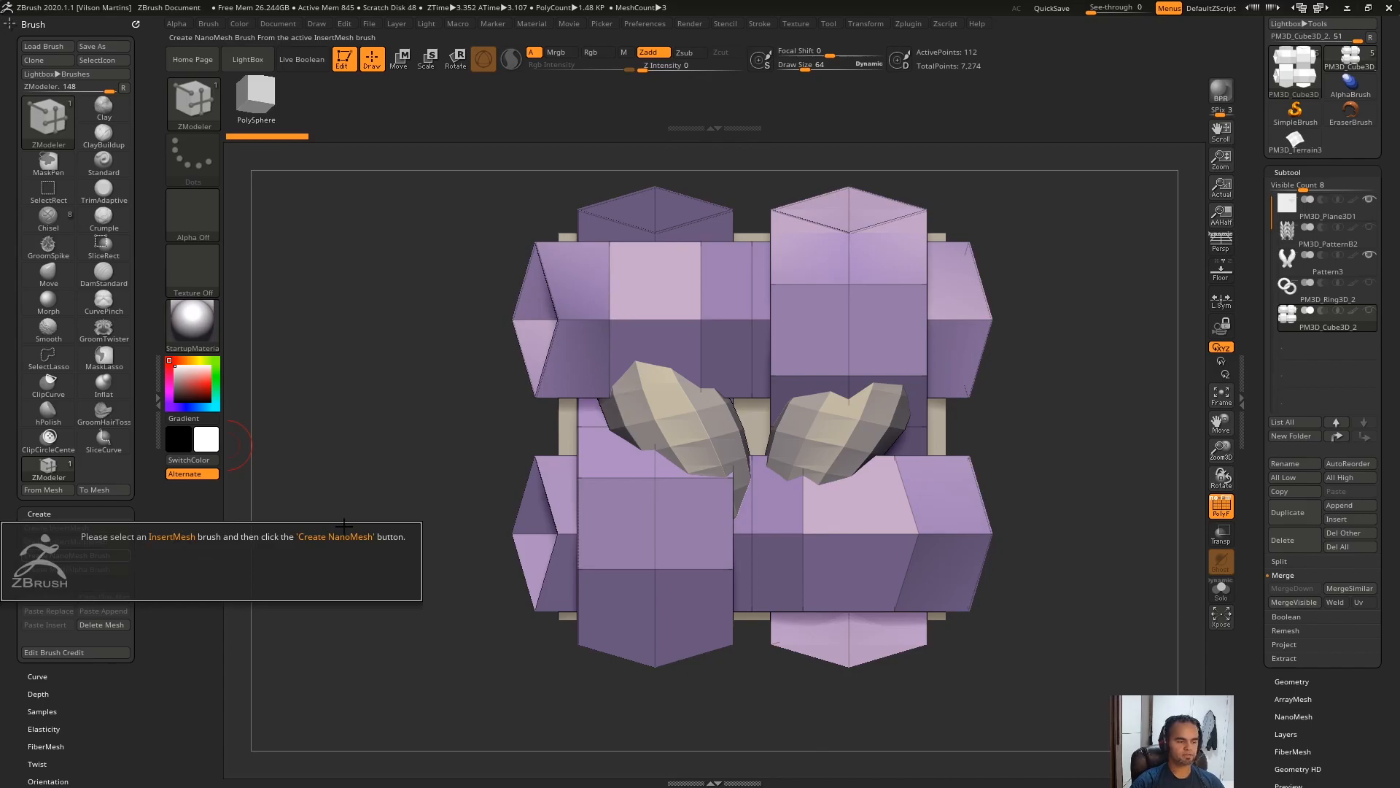
{"action": "left_click", "coordinate": [307, 576]}
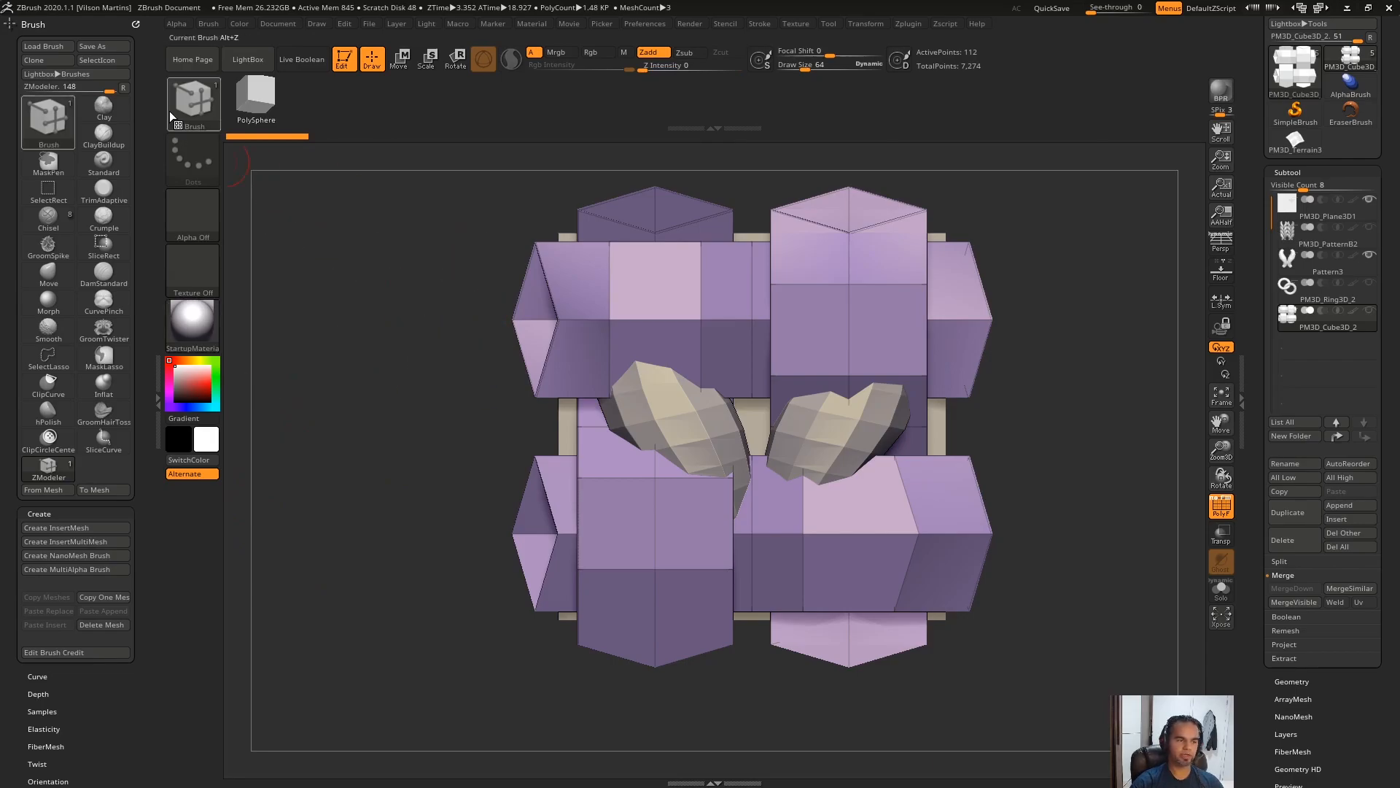
Step: Choose the IMM Boolean brush, return to the terrain mesh and insert the Blade01 mesh on its slope
{"action": "key", "text": "b"}
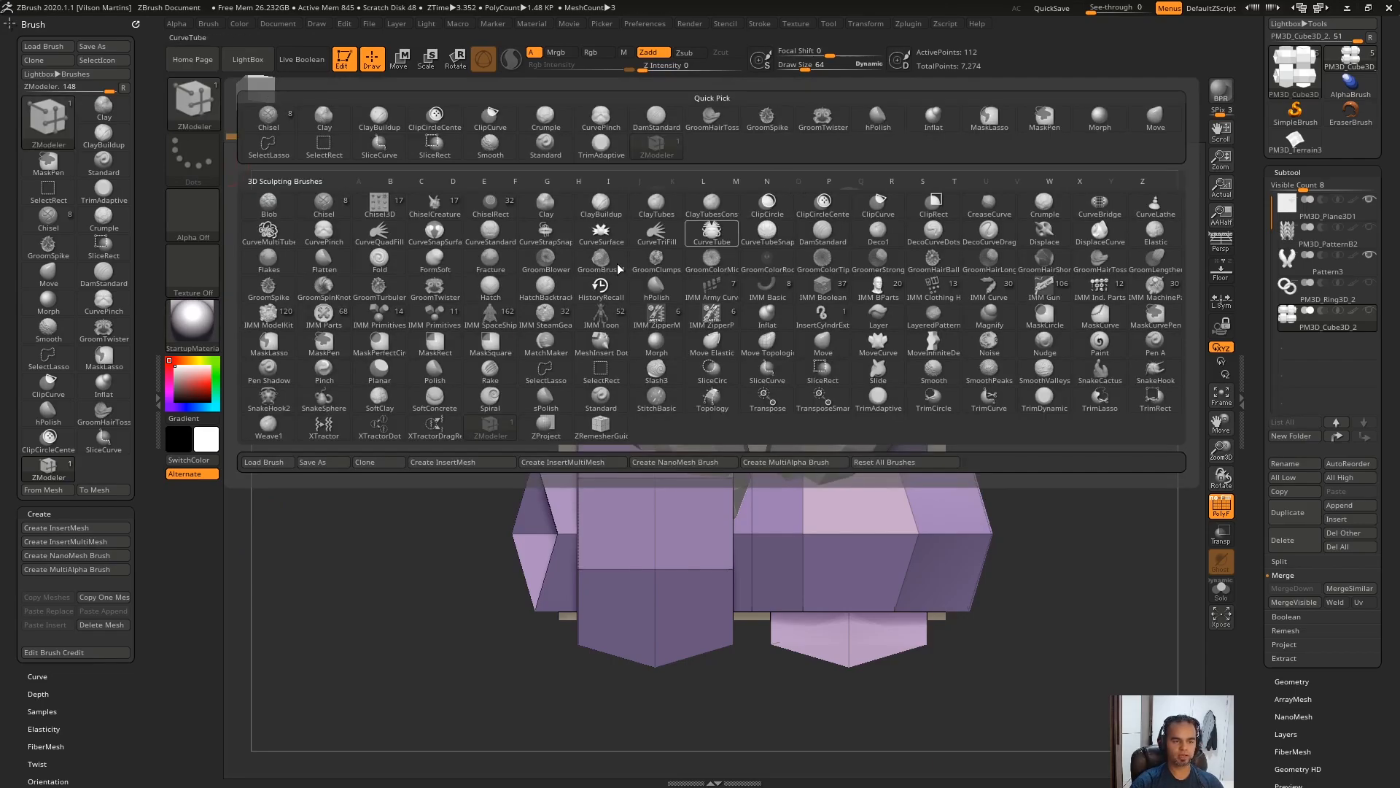
{"action": "left_click", "coordinate": [822, 286]}
{"action": "left_click", "coordinate": [1295, 141]}
{"action": "left_click", "coordinate": [1319, 175]}
{"action": "left_click_drag", "start_coordinate": [1069, 290], "coordinate": [1068, 205]}
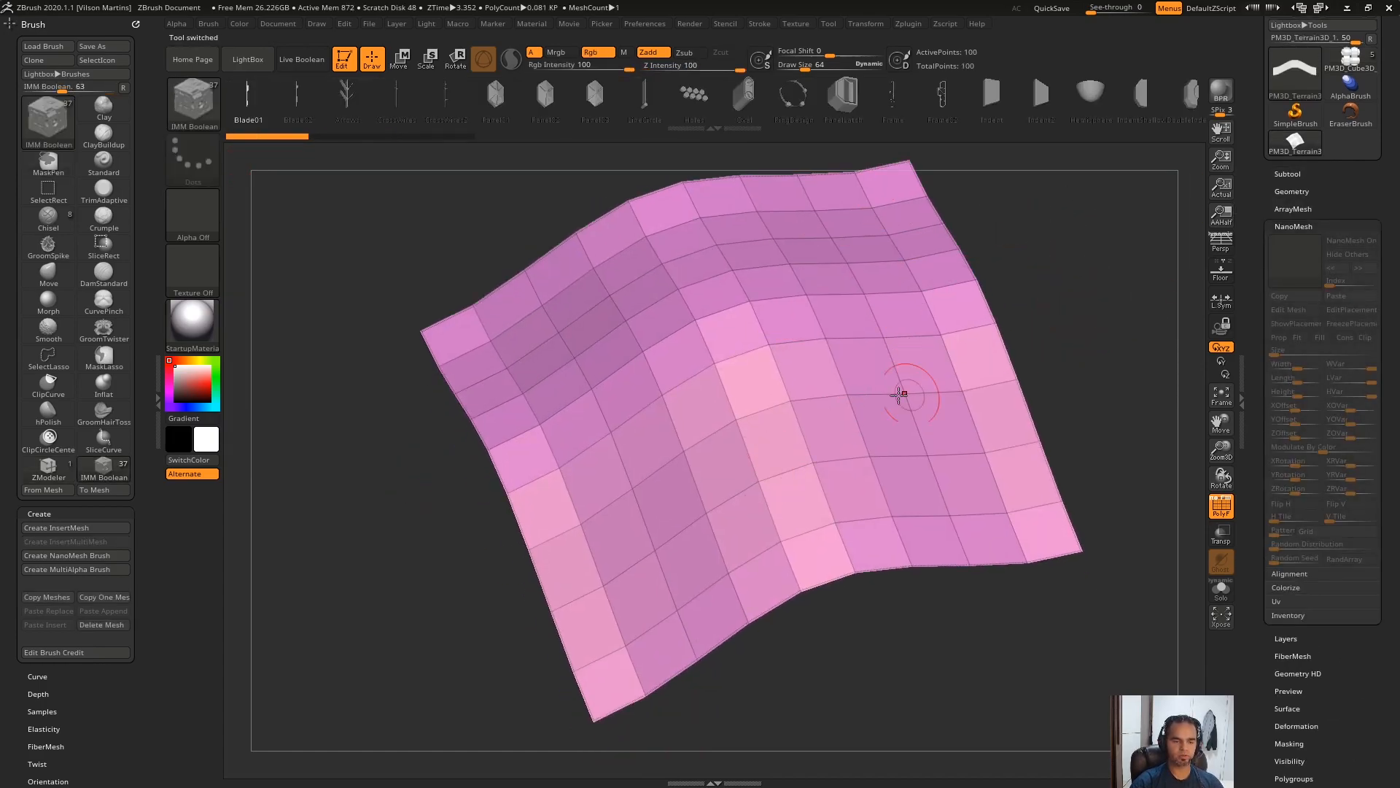
{"action": "left_click_drag", "start_coordinate": [802, 367], "coordinate": [827, 432]}
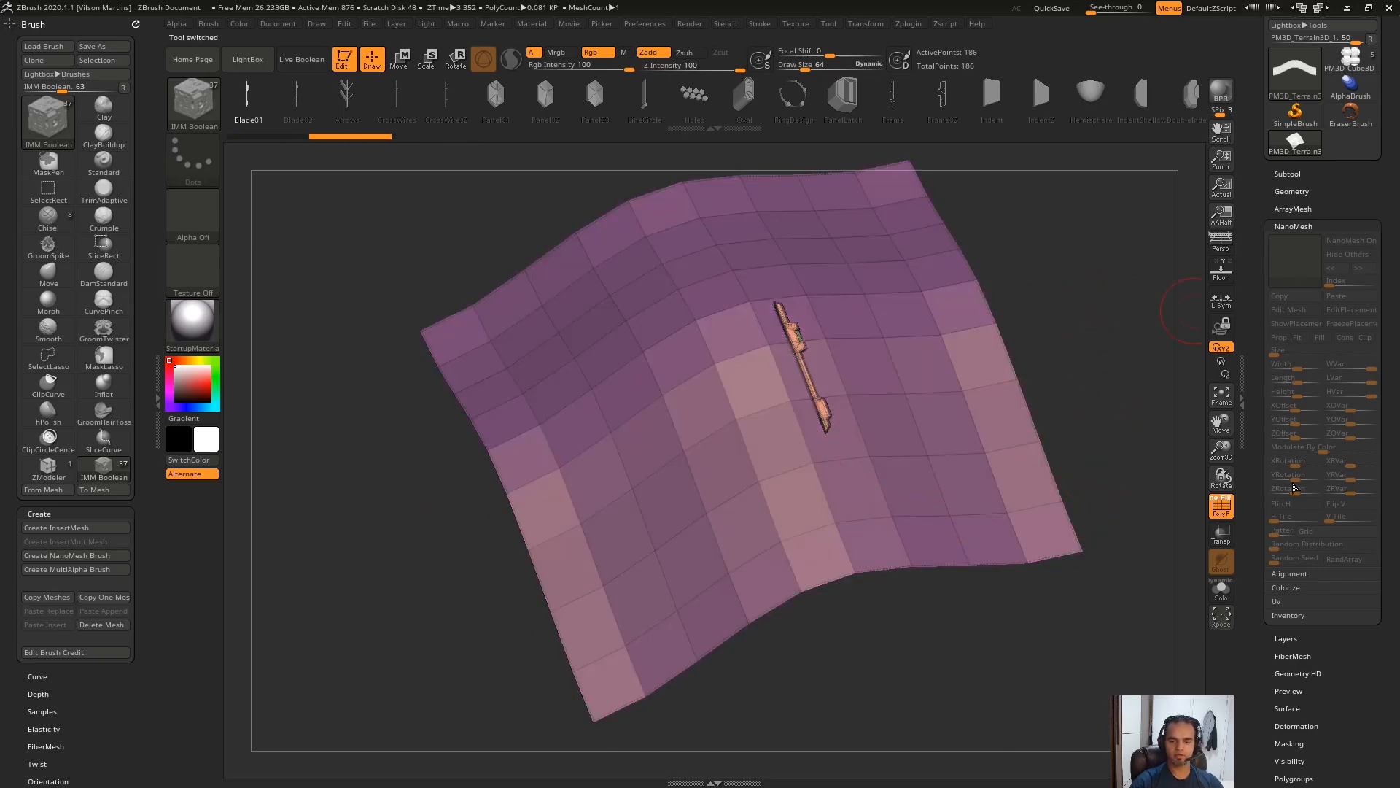
{"action": "left_click_drag", "start_coordinate": [1026, 239], "coordinate": [632, 149]}
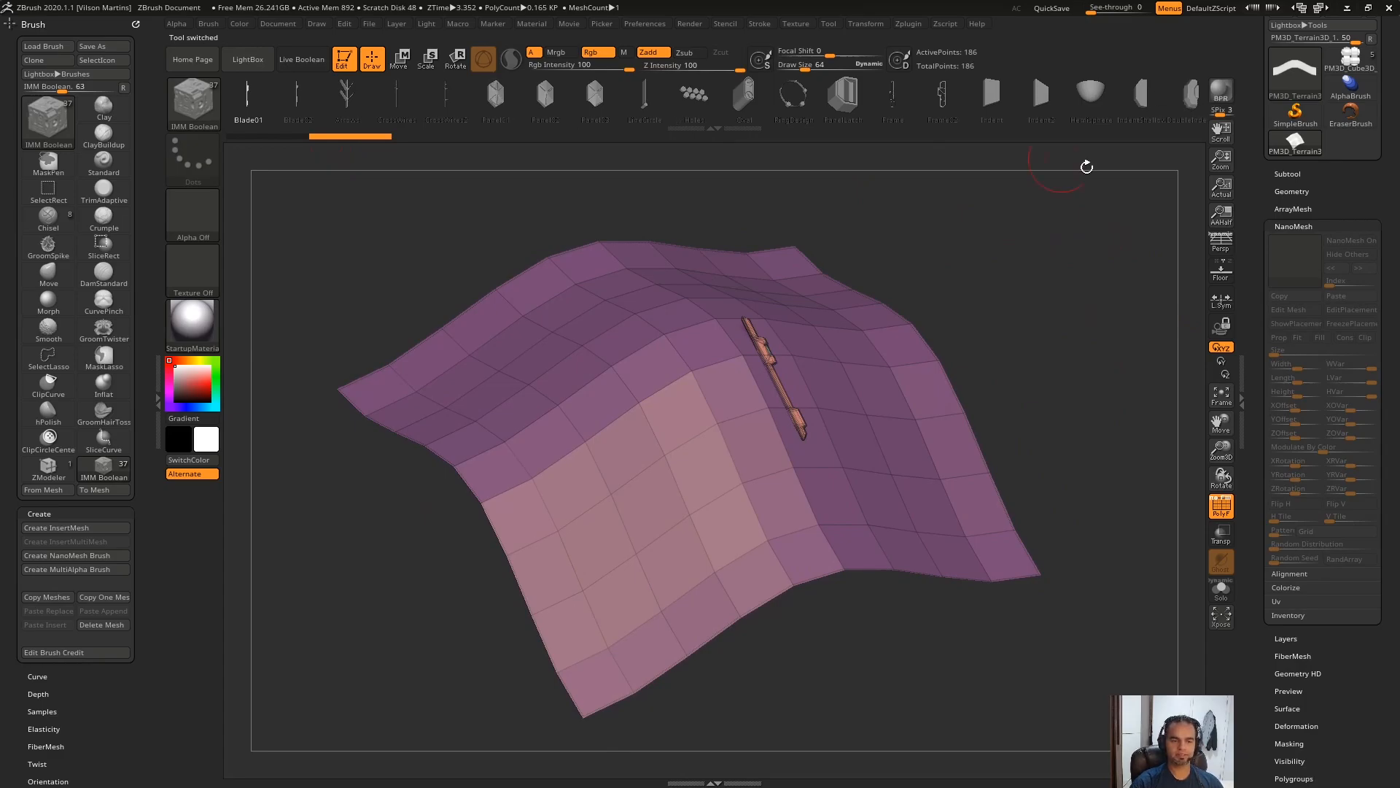
Step: Undo the Blade01 insertion, create a NanoMesh brush from the IMM Boolean brush and browse the new brush's meshes
{"action": "key", "text": "ctrl+z"}
{"action": "left_click", "coordinate": [193, 104]}
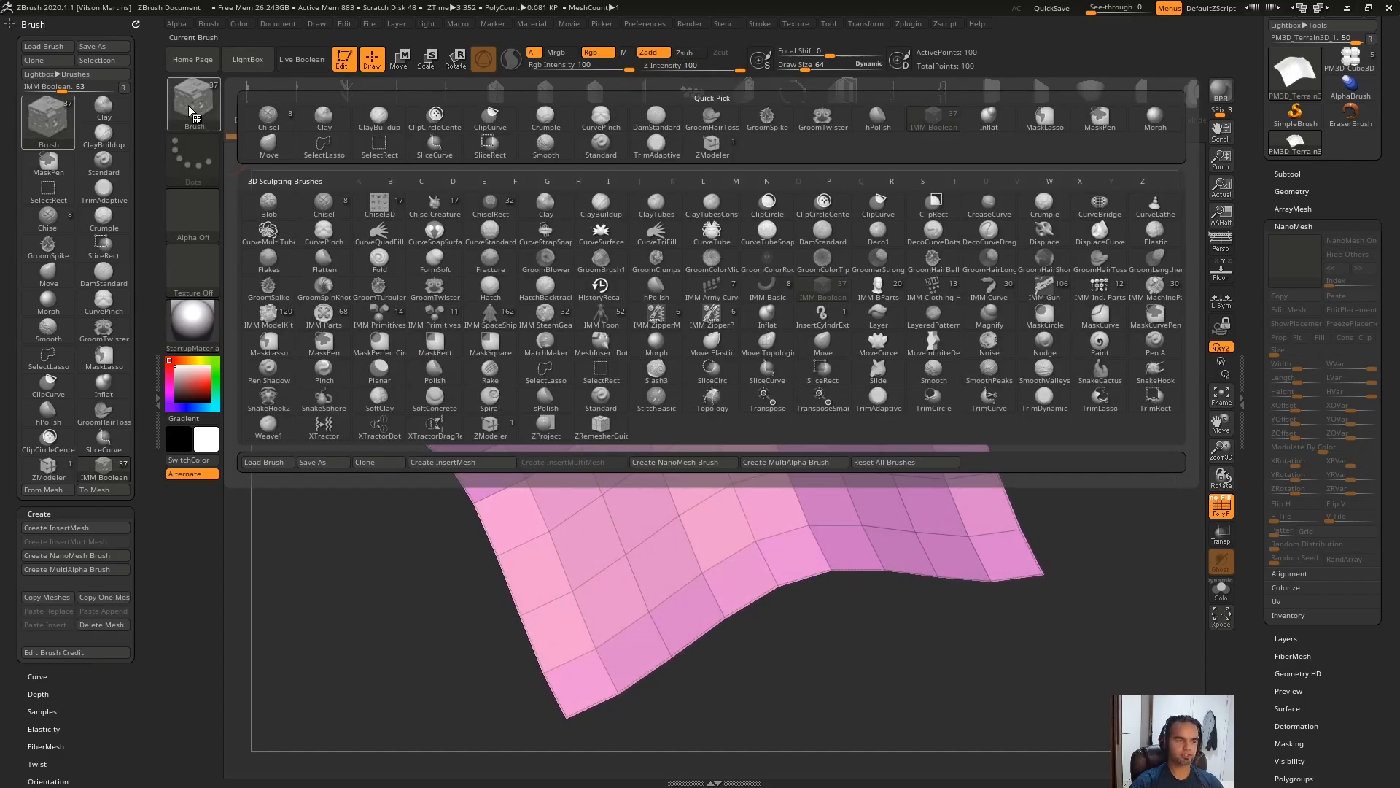
{"action": "left_click", "coordinate": [66, 567]}
{"action": "left_click_drag", "start_coordinate": [936, 97], "coordinate": [797, 114]}
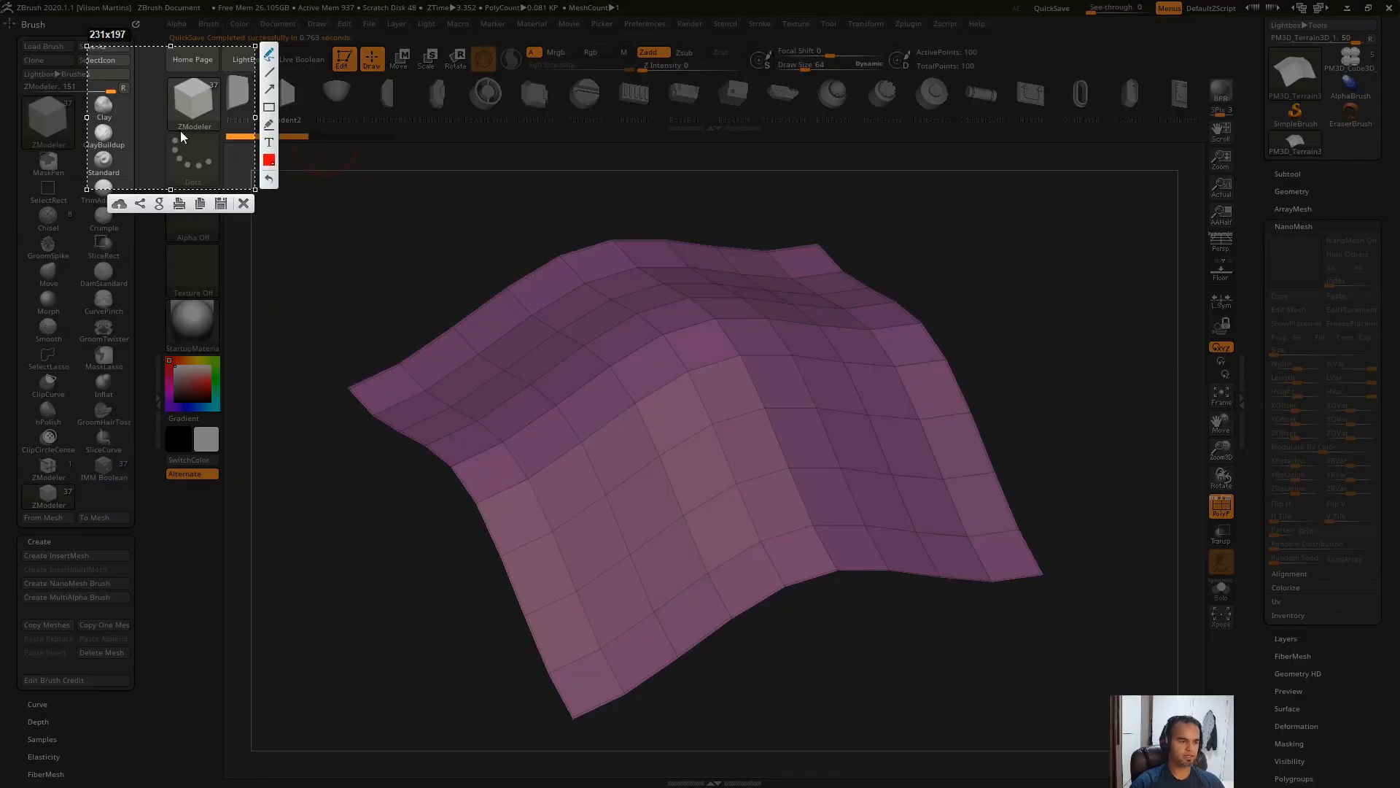
{"action": "left_click_drag", "start_coordinate": [174, 134], "coordinate": [221, 133]}
{"action": "key", "text": "Escape"}
{"action": "left_click_drag", "start_coordinate": [513, 89], "coordinate": [600, 122]}
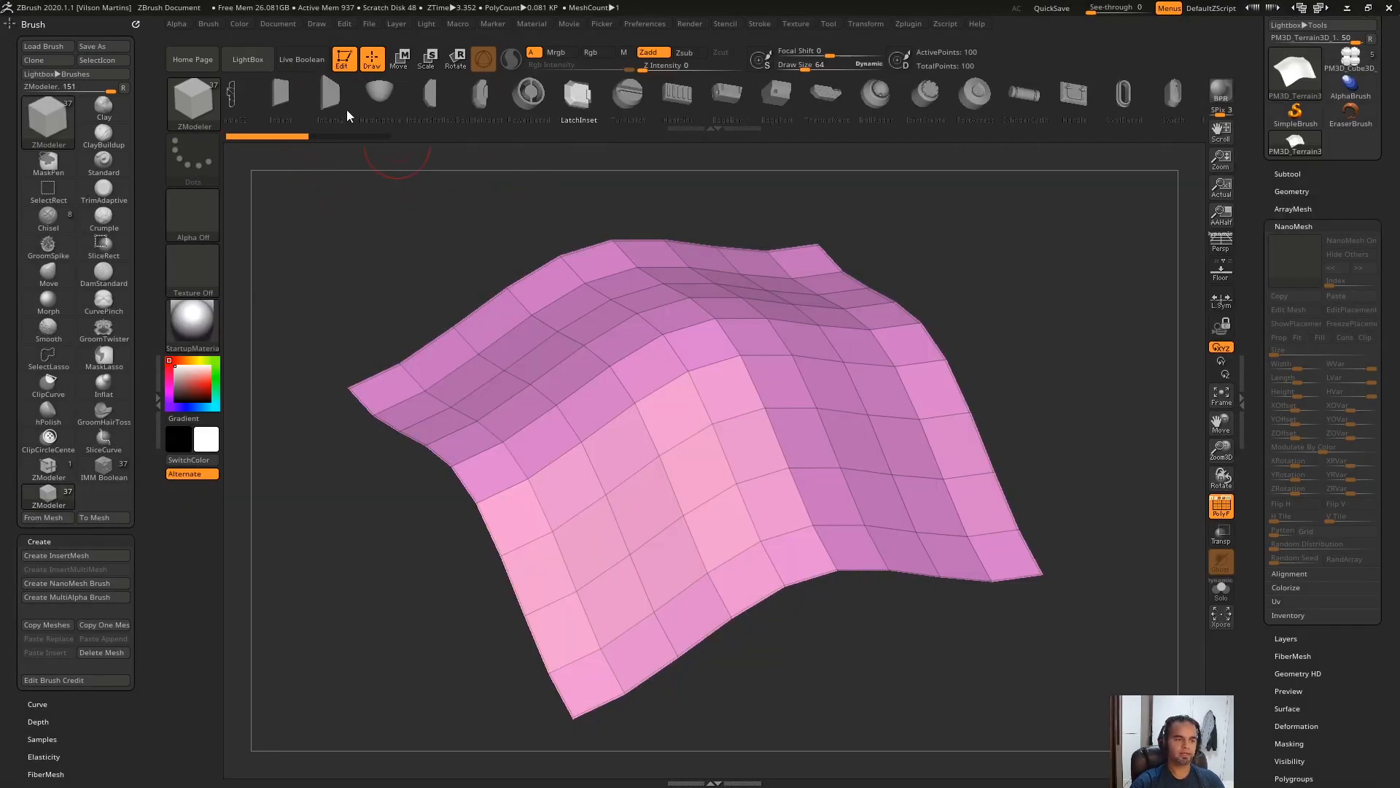
Step: Switch to the original single-mesh ZModeler brush, open the PM3D_Cube3D_2 model in front view and add its mesh to the brush
{"action": "key", "text": "b"}
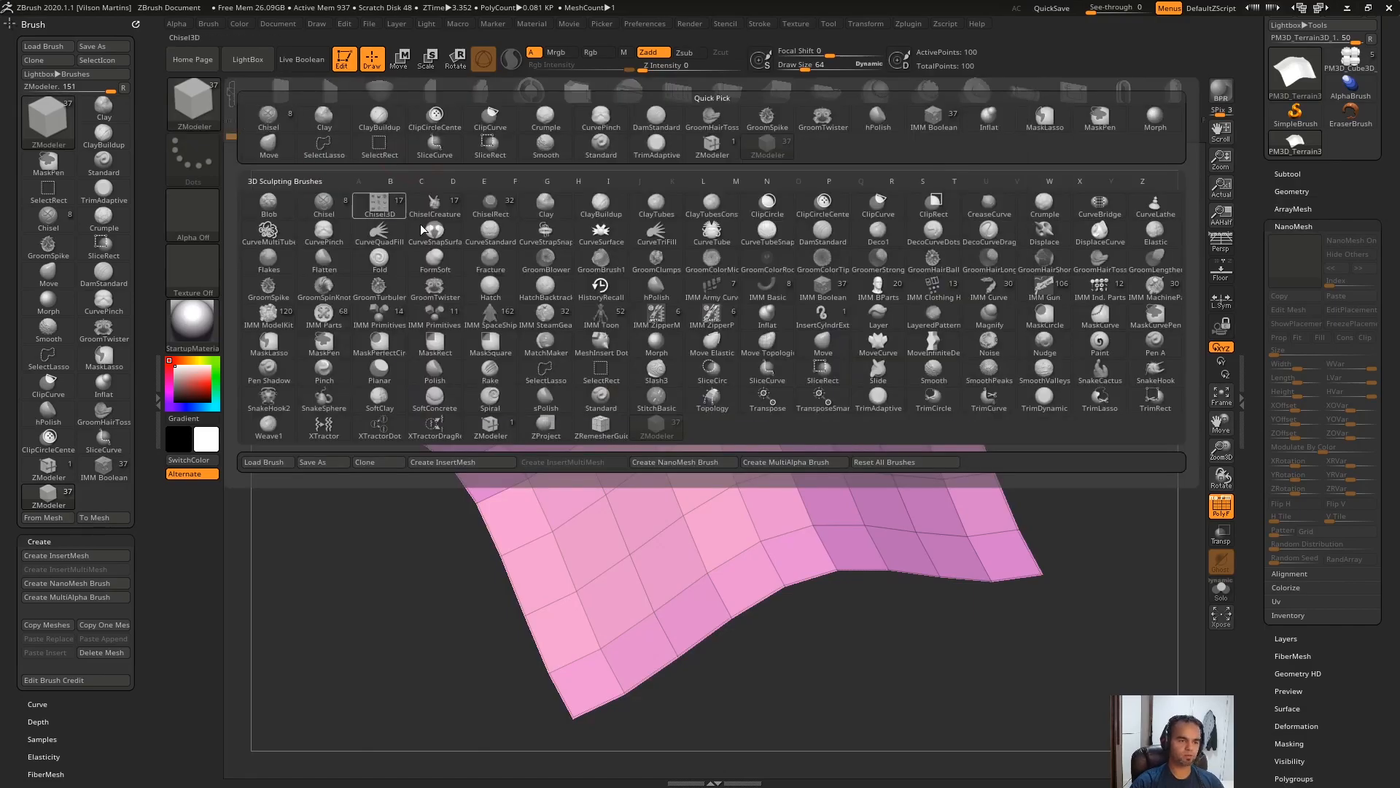
{"action": "left_click", "coordinate": [727, 158]}
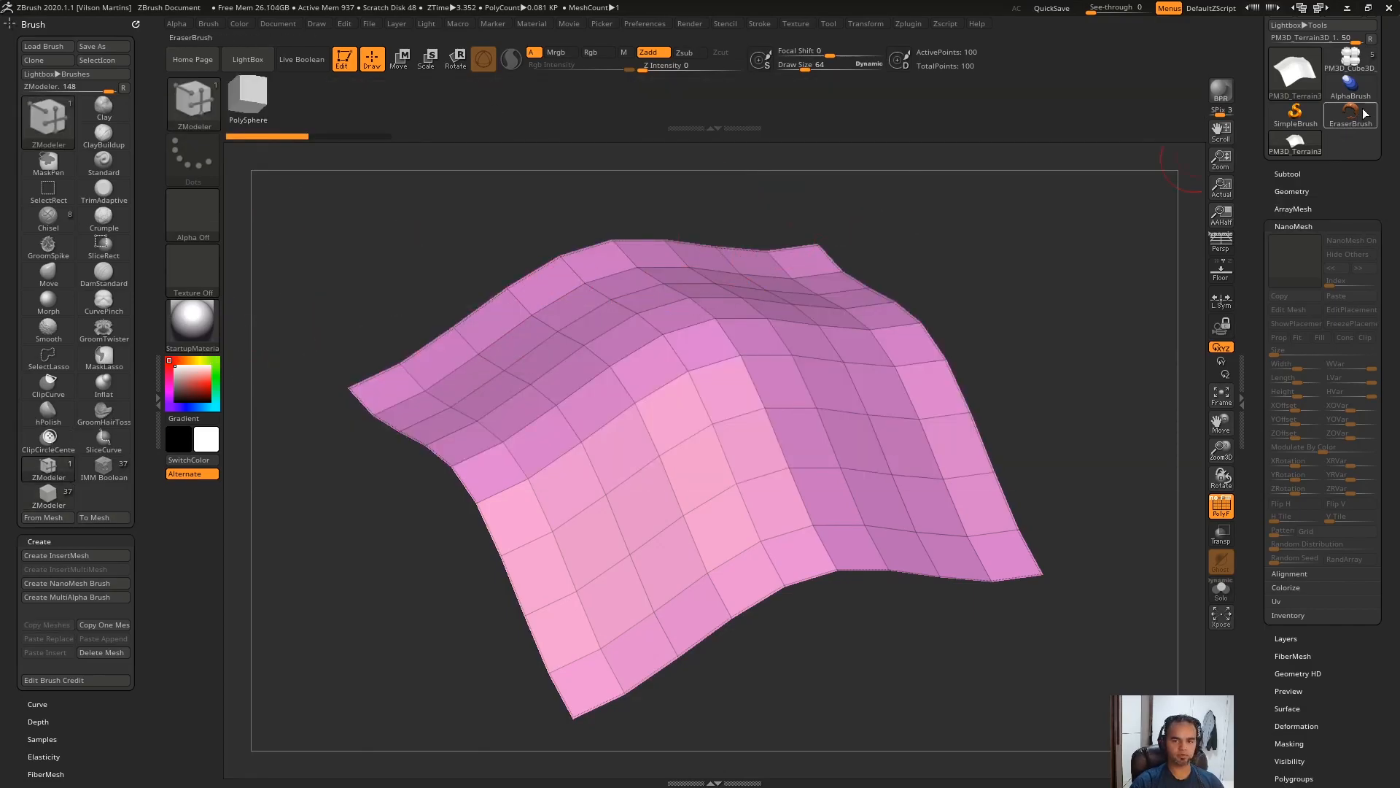
{"action": "left_click", "coordinate": [1351, 59]}
{"action": "left_click_drag", "start_coordinate": [1096, 207], "coordinate": [1093, 237]}
{"action": "key", "text": "f"}
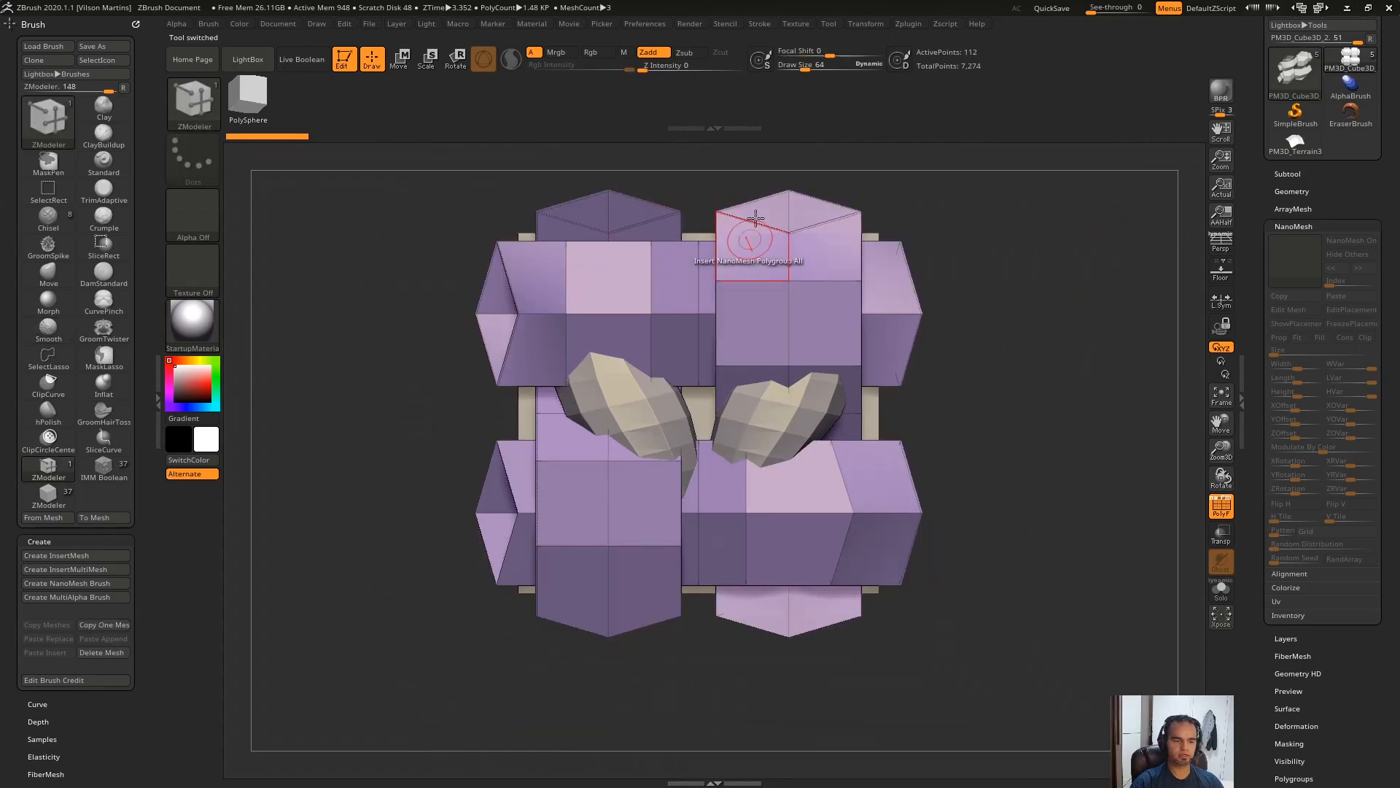
{"action": "left_click", "coordinate": [50, 516]}
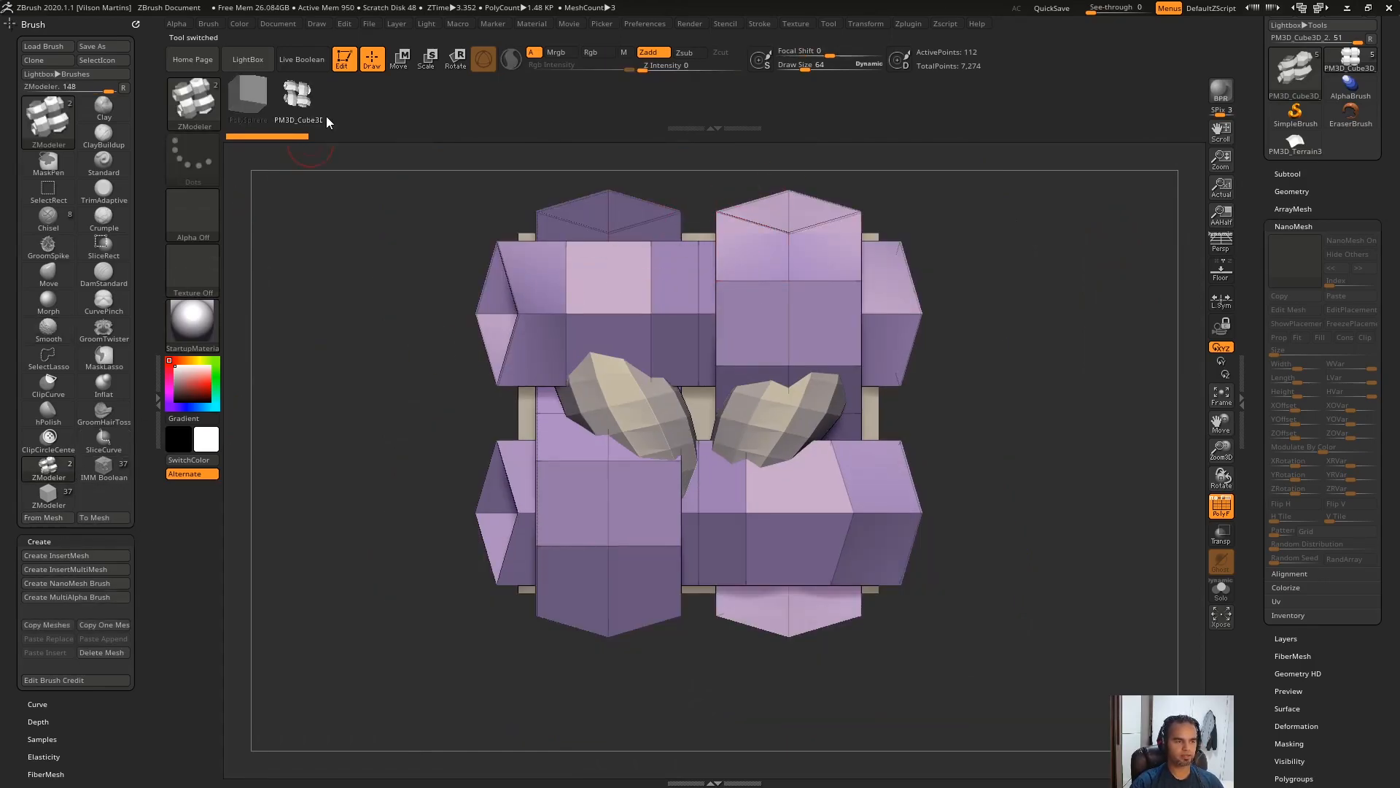
Step: Add the PM3D_Ring3D_2, Pattern3 and PM3D_PatternB2 subtools to the ZModeler brush as additional meshes
{"action": "left_click", "coordinate": [1334, 173]}
{"action": "left_click", "coordinate": [1297, 292]}
{"action": "left_click", "coordinate": [72, 519]}
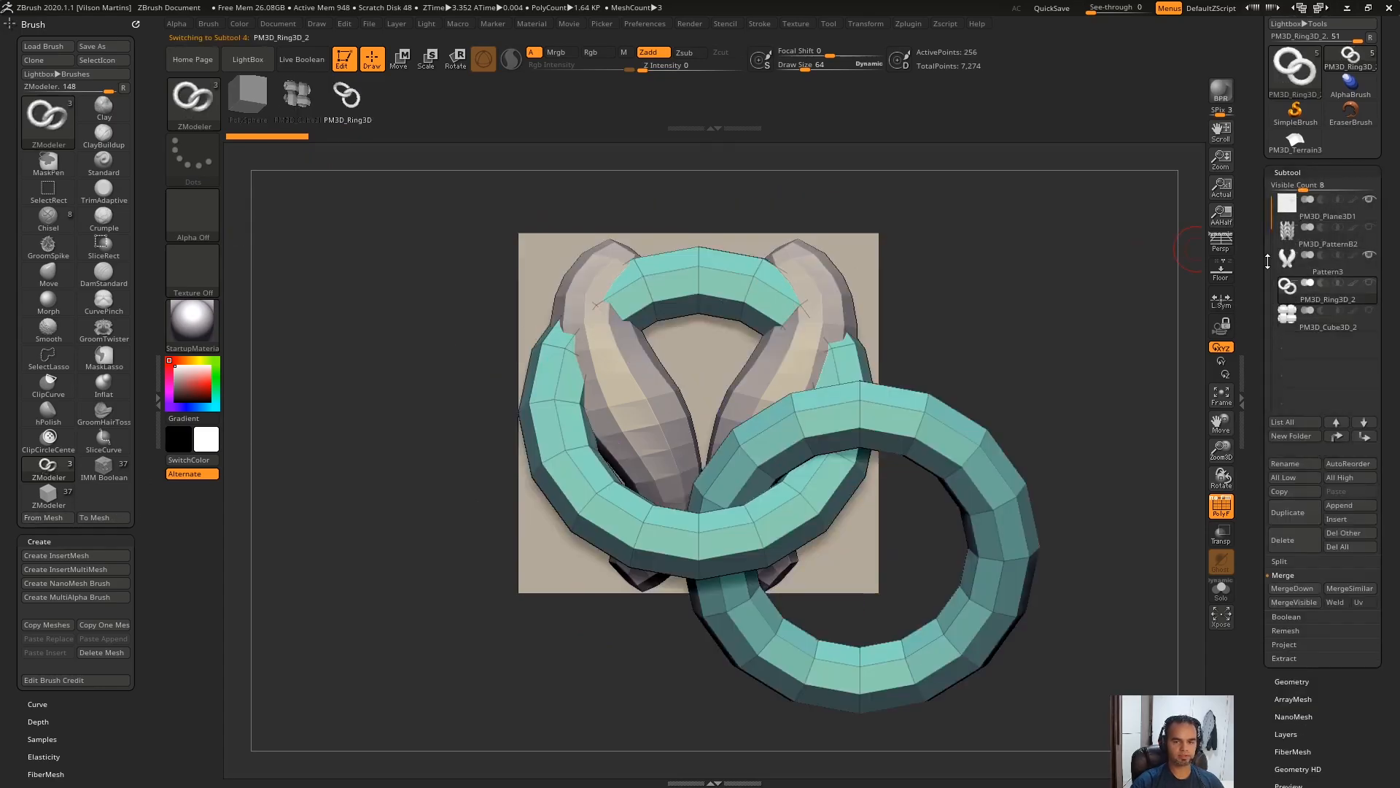
{"action": "left_click", "coordinate": [1290, 261]}
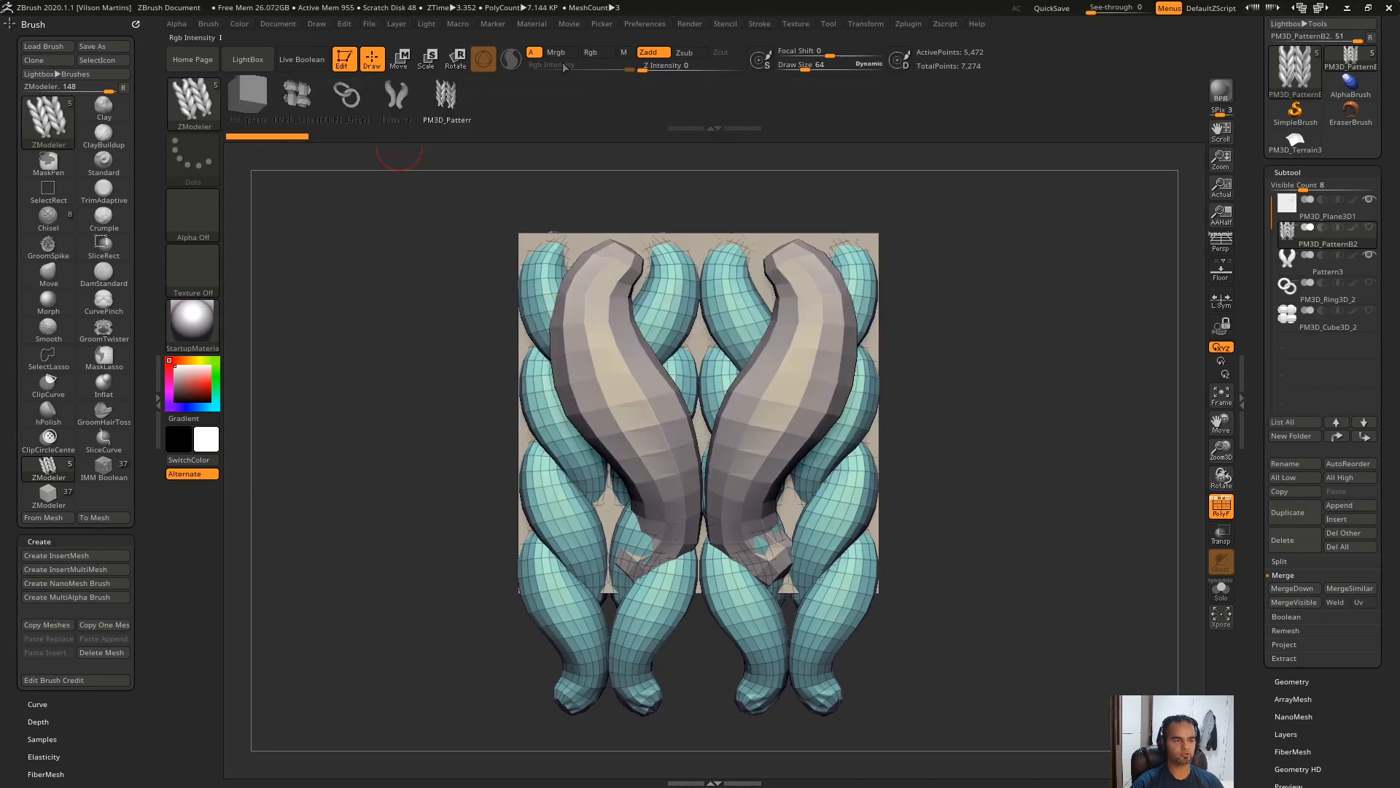
Step: Switch to the ZModeler brush holding 37 Boolean meshes and browse its mesh list
{"action": "left_click", "coordinate": [206, 103]}
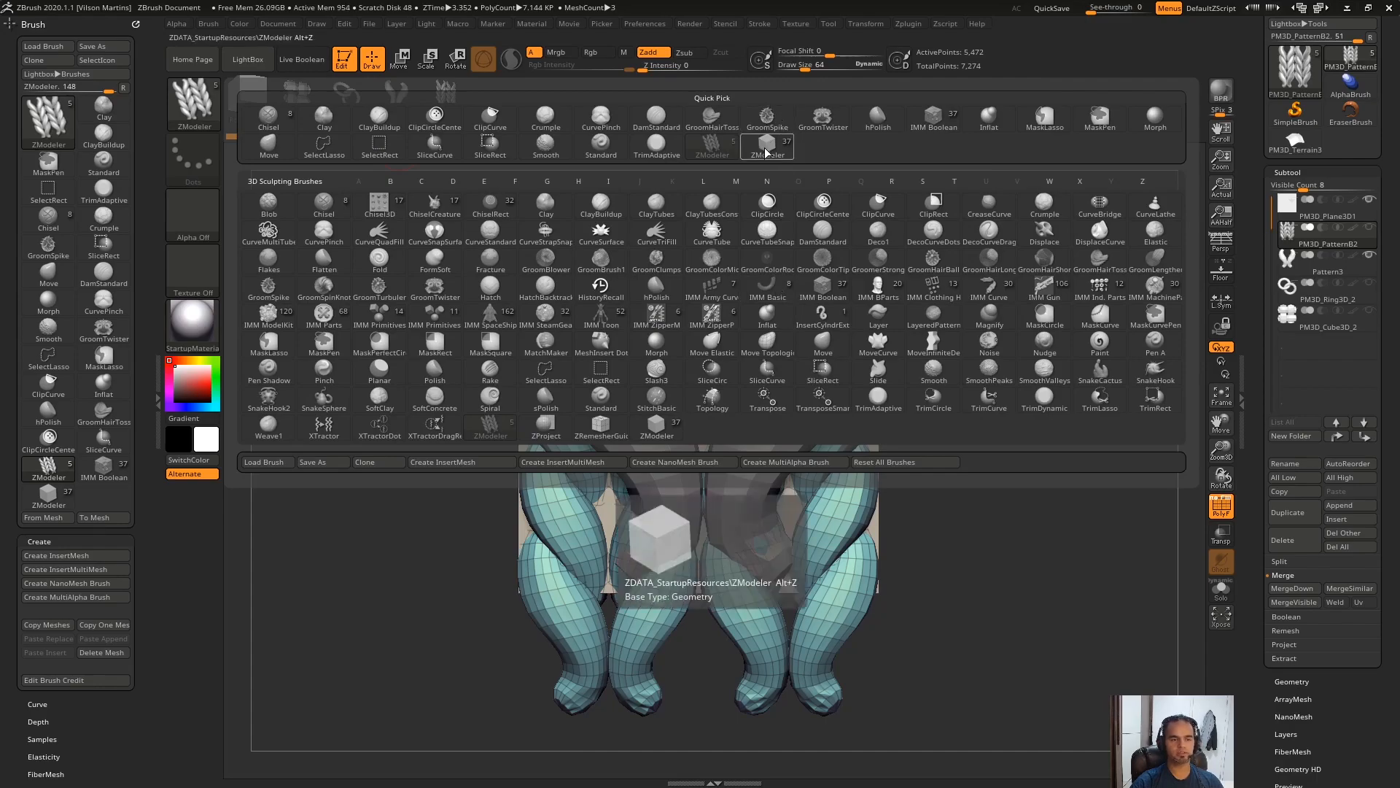
{"action": "left_click", "coordinate": [822, 290]}
{"action": "left_click_drag", "start_coordinate": [713, 90], "coordinate": [732, 92]}
{"action": "left_click_drag", "start_coordinate": [581, 96], "coordinate": [860, 76]}
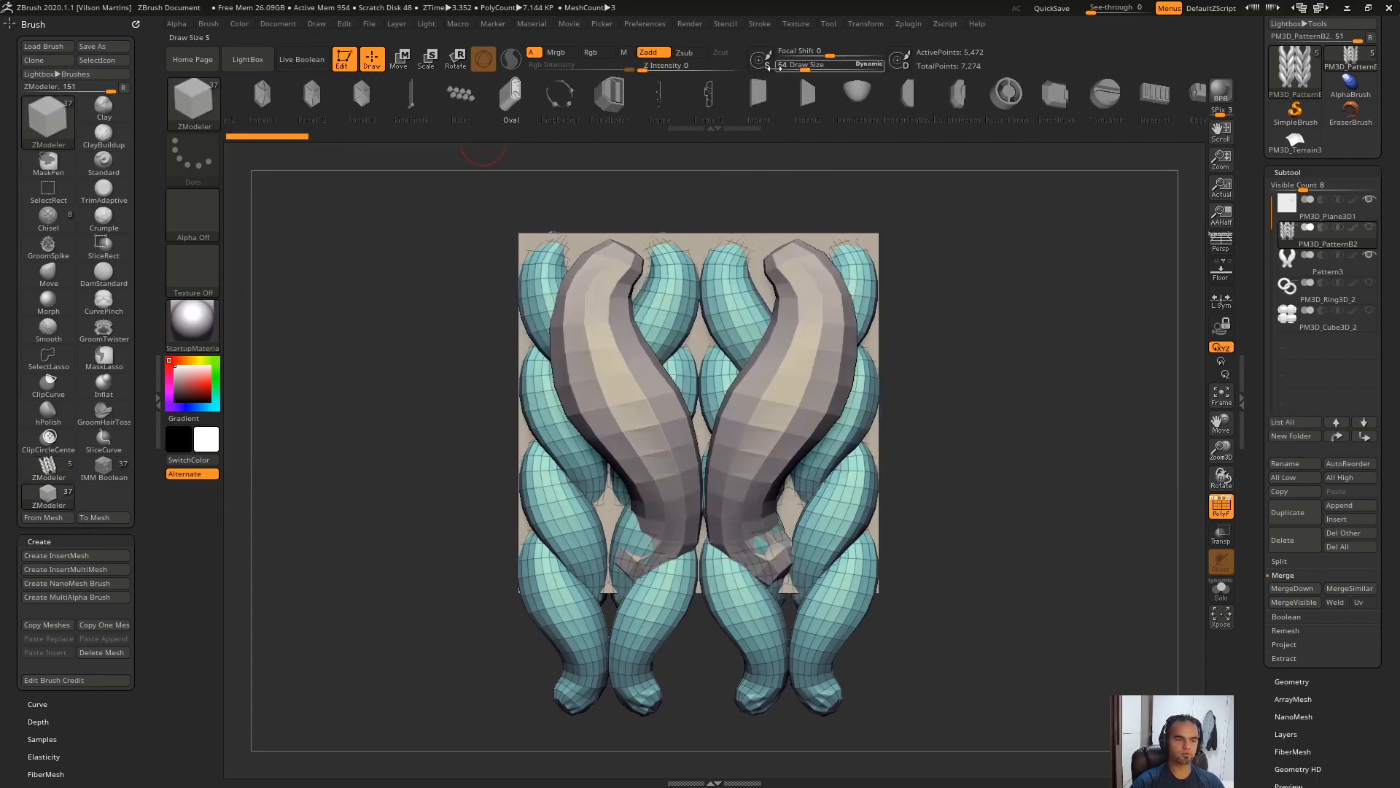
{"action": "left_click_drag", "start_coordinate": [534, 98], "coordinate": [754, 116]}
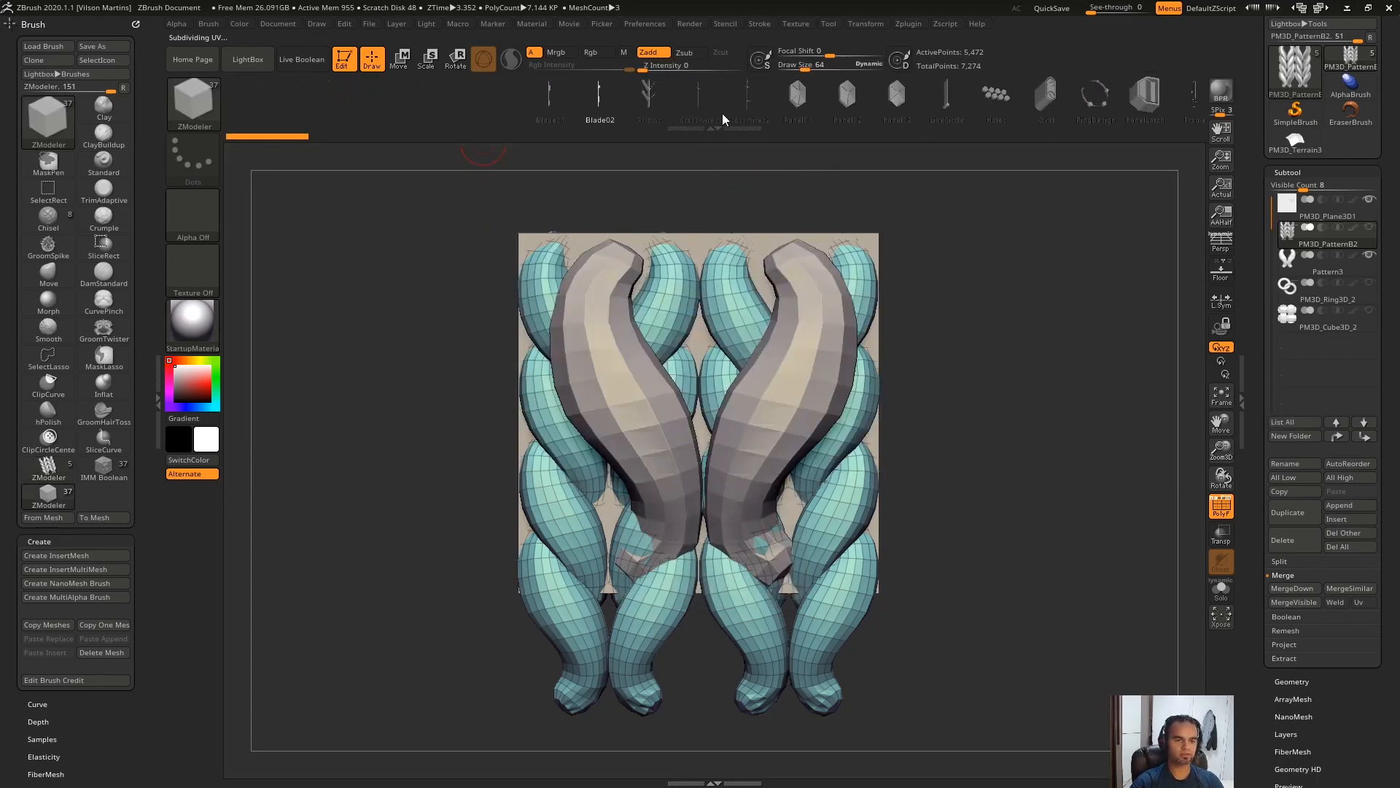
Step: Return to the terrain, insert the Holes mesh as a NanoMesh on one polygon and show the NanoMesh settings
{"action": "left_click", "coordinate": [1291, 151]}
{"action": "mouse_move", "coordinate": [967, 247]}
{"action": "left_mouse_down"}
{"action": "mouse_move", "coordinate": [1031, 241]}
{"action": "mouse_move", "coordinate": [1057, 255]}
{"action": "mouse_move", "coordinate": [978, 245]}
{"action": "mouse_move", "coordinate": [931, 141]}
{"action": "mouse_move", "coordinate": [953, 284]}
{"action": "left_mouse_up"}
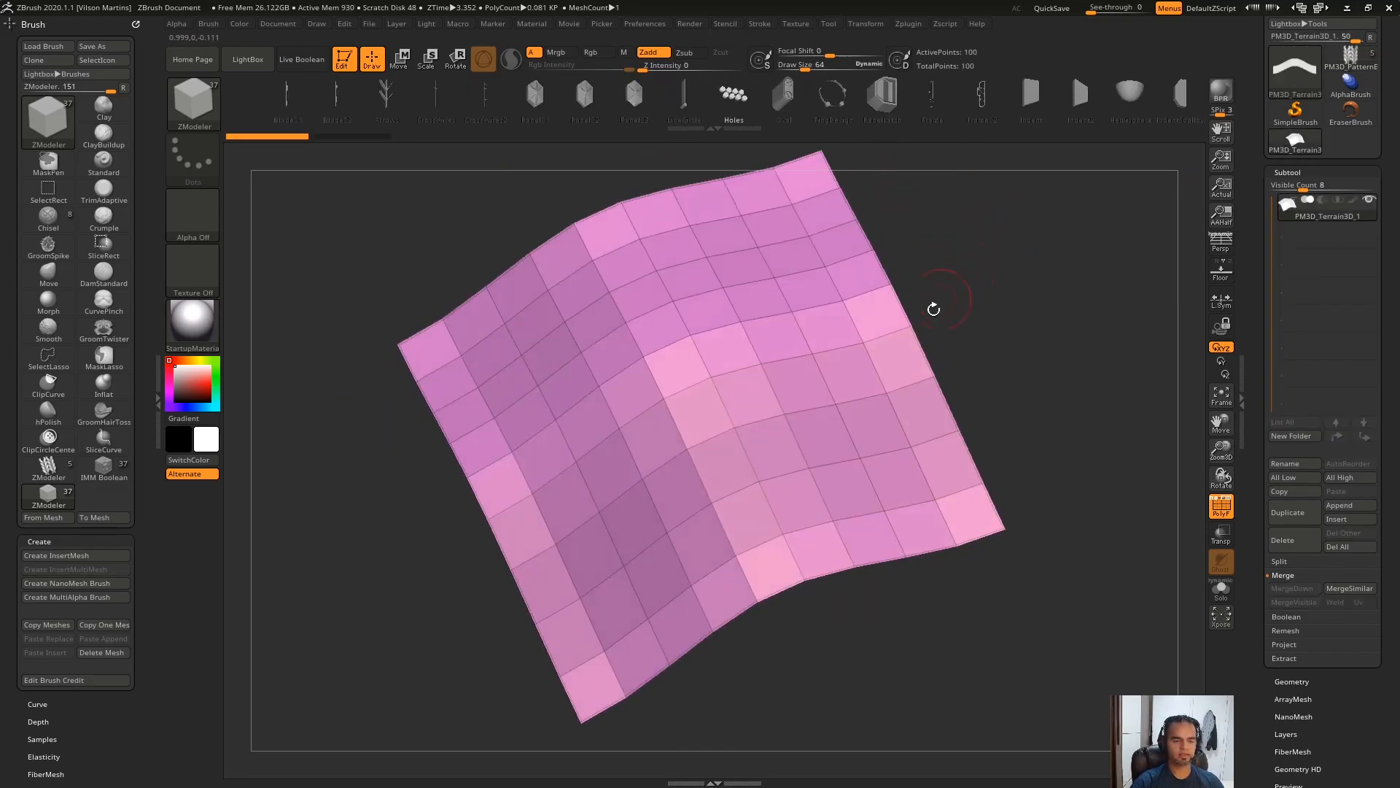
{"action": "left_click_drag", "start_coordinate": [848, 373], "coordinate": [949, 313]}
{"action": "left_click", "coordinate": [1293, 225]}
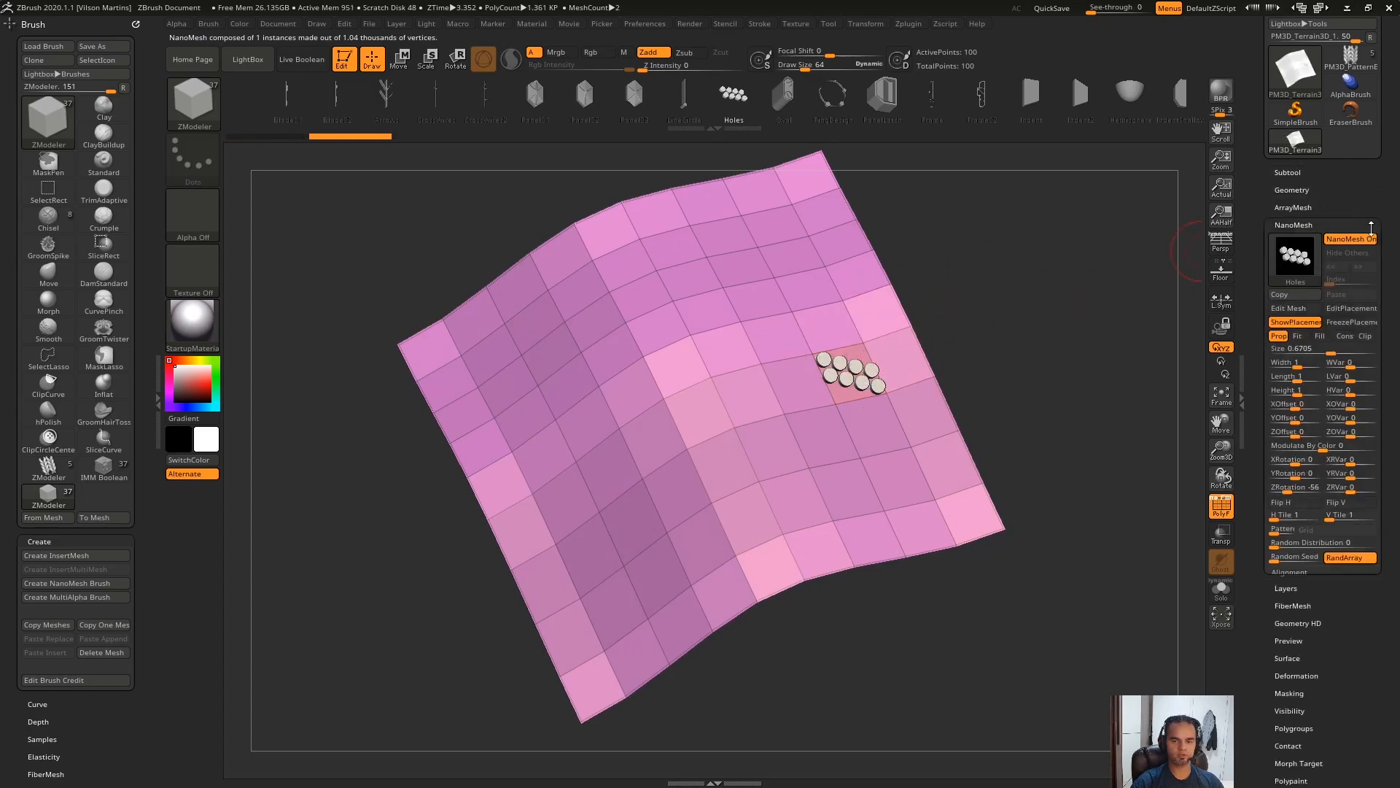
{"action": "scroll", "coordinate": [1325, 507], "scroll_direction": "down", "scroll_amount": 1}
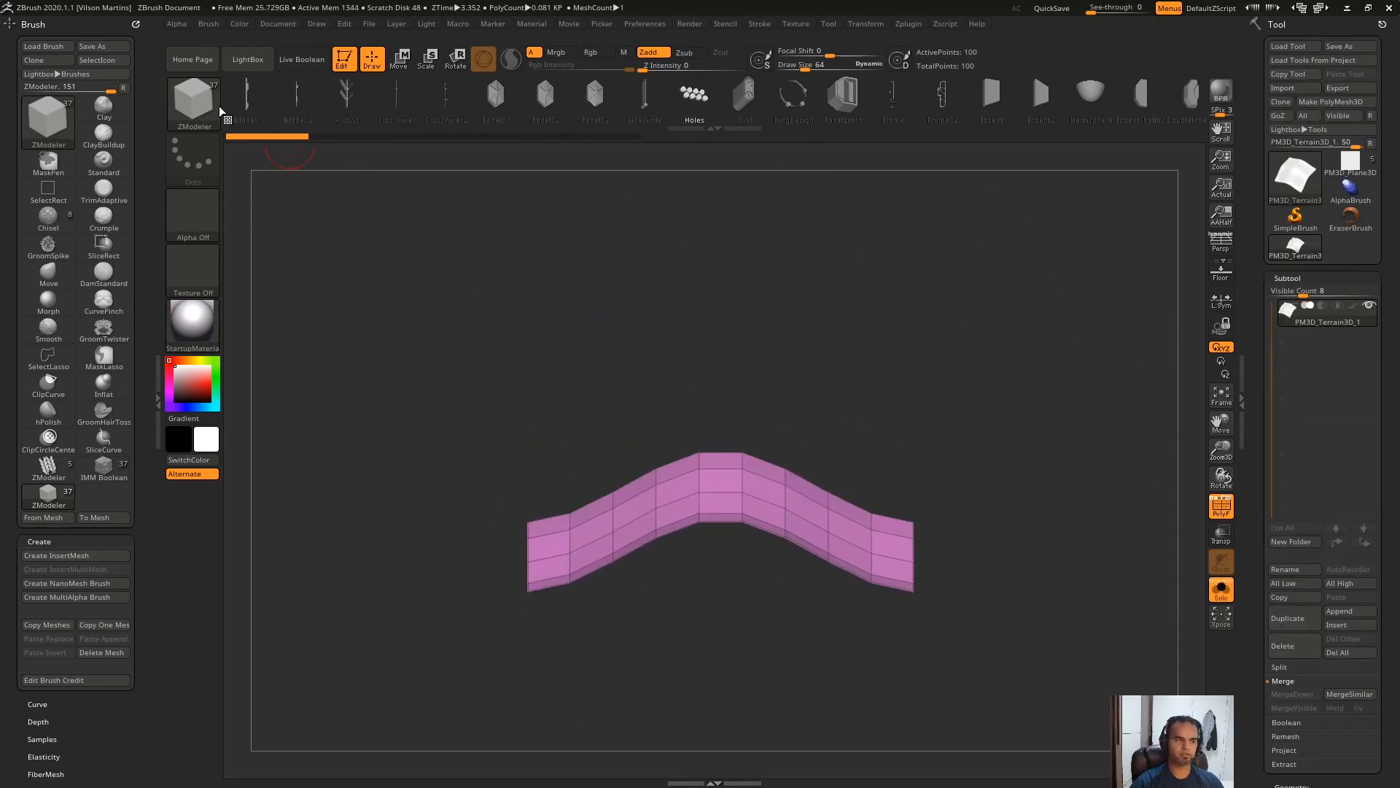
Step: Switch back to the five-mesh ZModeler brush and add the Pattern3 subtool to it from a tilted view
{"action": "left_click", "coordinate": [215, 113]}
{"action": "left_click", "coordinate": [712, 143]}
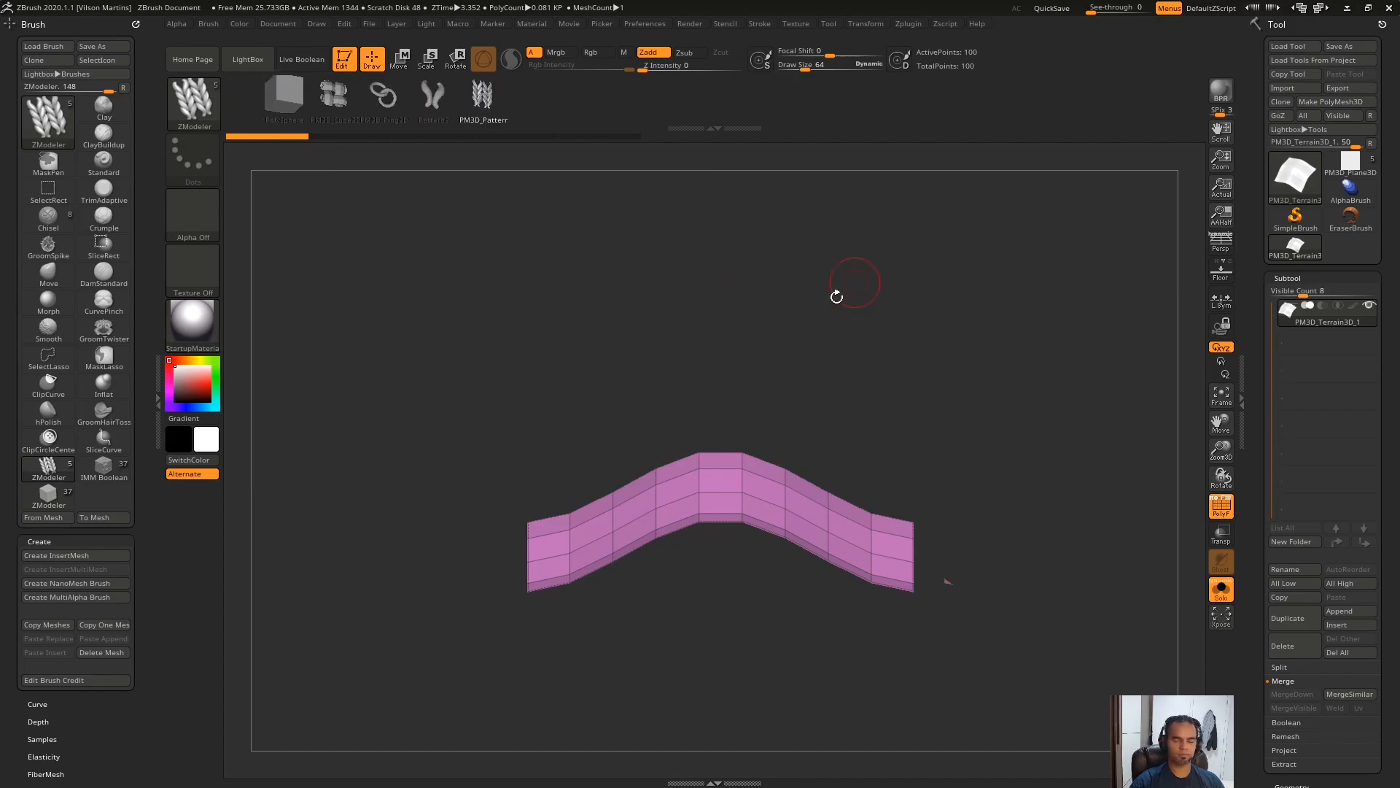
{"action": "left_click", "coordinate": [1350, 175]}
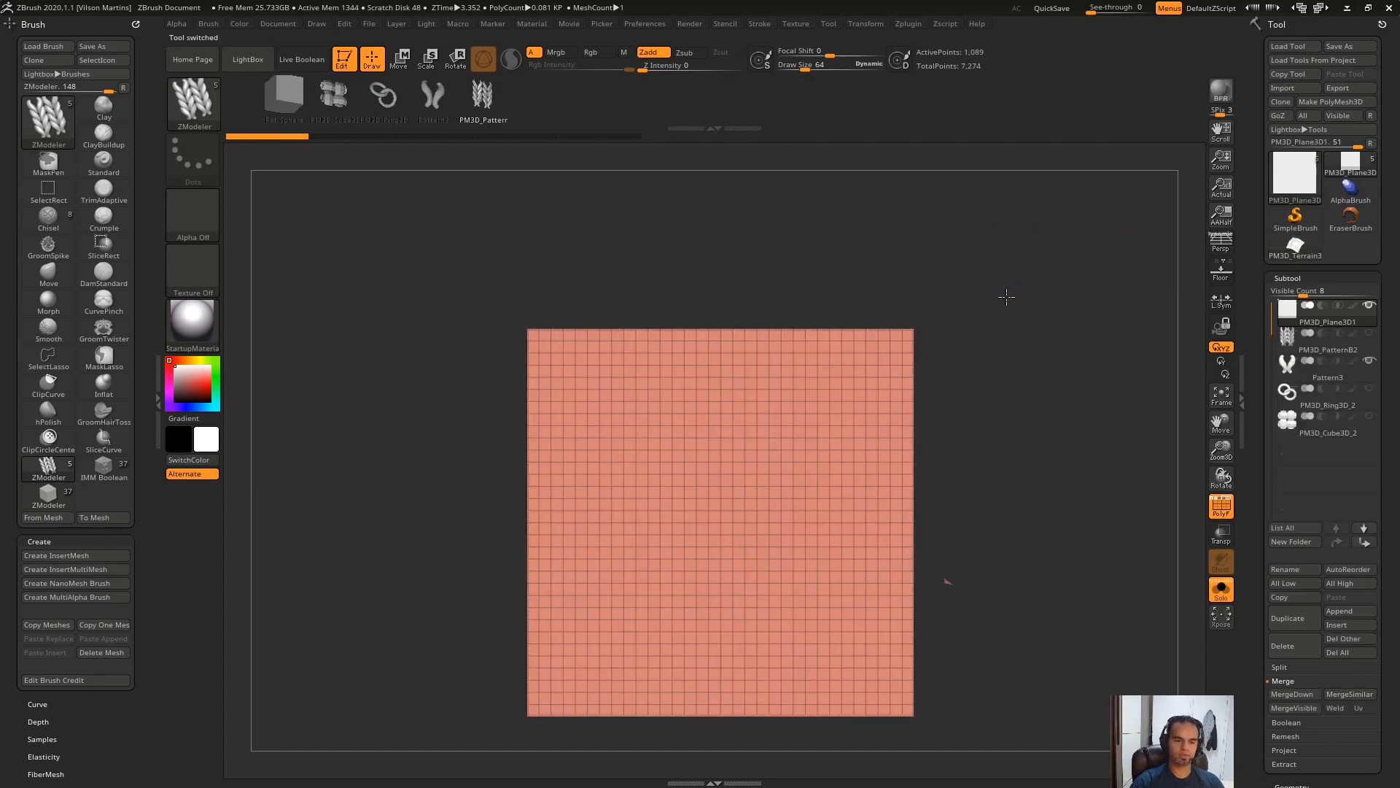
{"action": "left_click", "coordinate": [1310, 343]}
{"action": "left_click", "coordinate": [1311, 367]}
{"action": "left_click_drag", "start_coordinate": [1074, 400], "coordinate": [703, 626]}
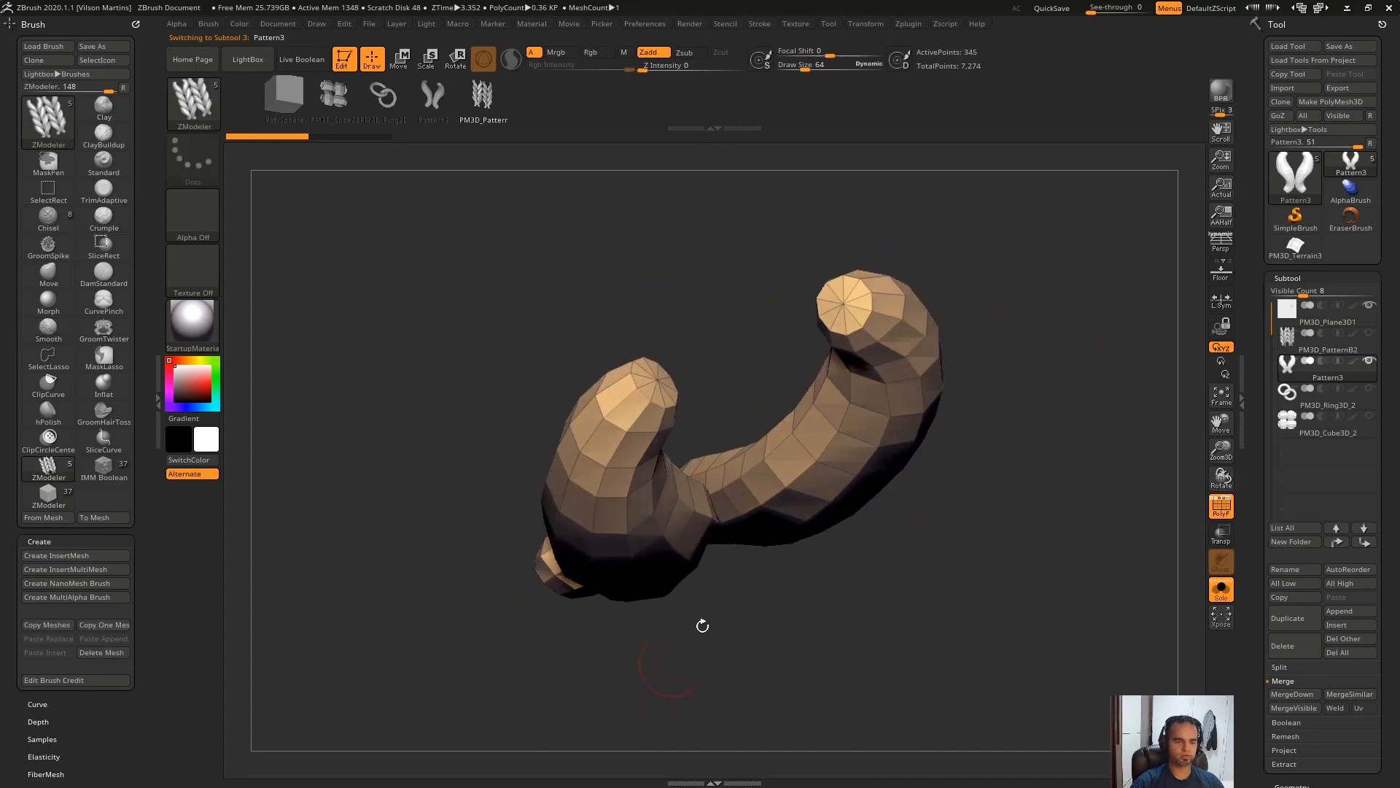
{"action": "left_click", "coordinate": [54, 518]}
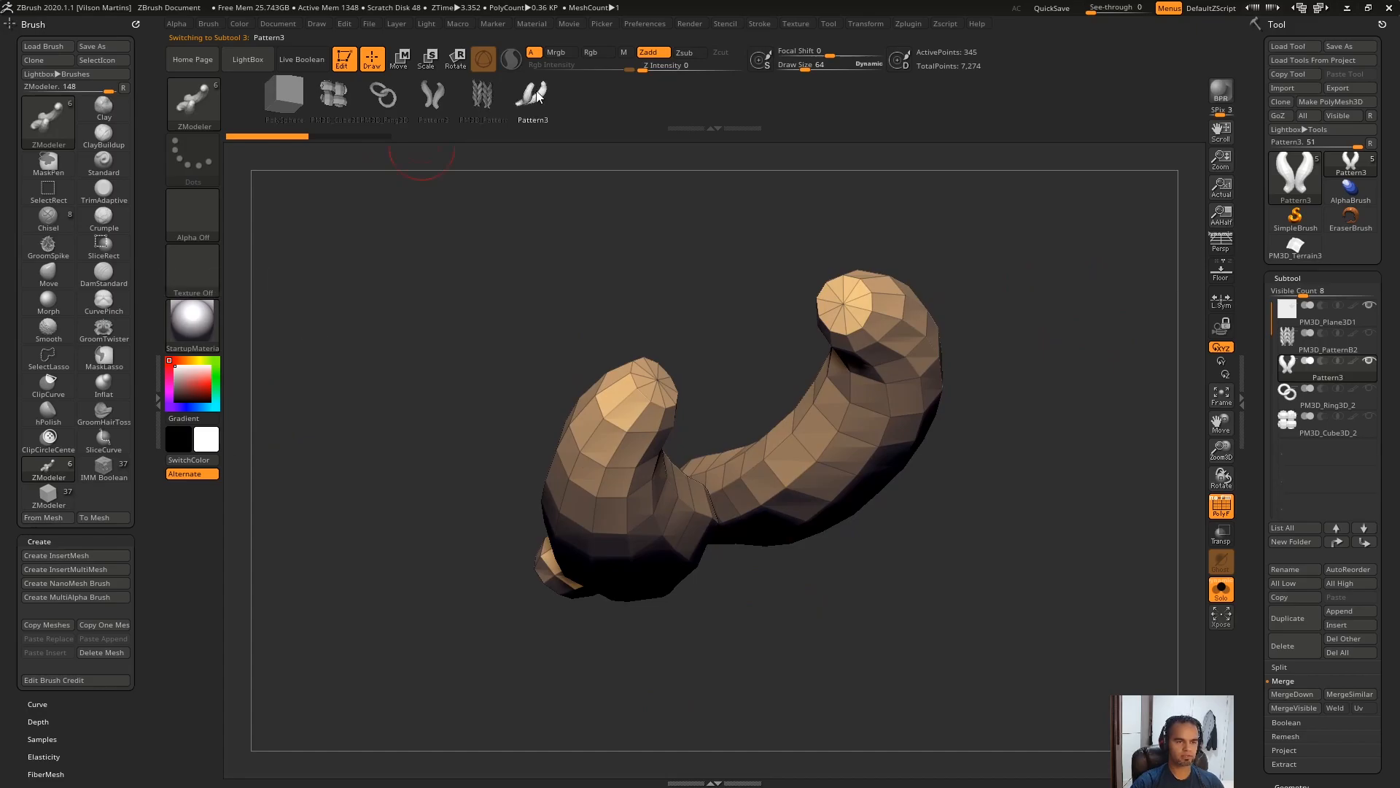
Step: Insert the tilted Pattern3 NanoMesh across all terrain polygons, inspect it from several angles and undo the insertion
{"action": "left_click_drag", "start_coordinate": [570, 316], "coordinate": [1304, 254]}
{"action": "left_click", "coordinate": [1296, 248]}
{"action": "left_click_drag", "start_coordinate": [900, 190], "coordinate": [903, 237]}
{"action": "left_click_drag", "start_coordinate": [872, 438], "coordinate": [984, 404]}
{"action": "left_click_drag", "start_coordinate": [1069, 387], "coordinate": [1032, 468]}
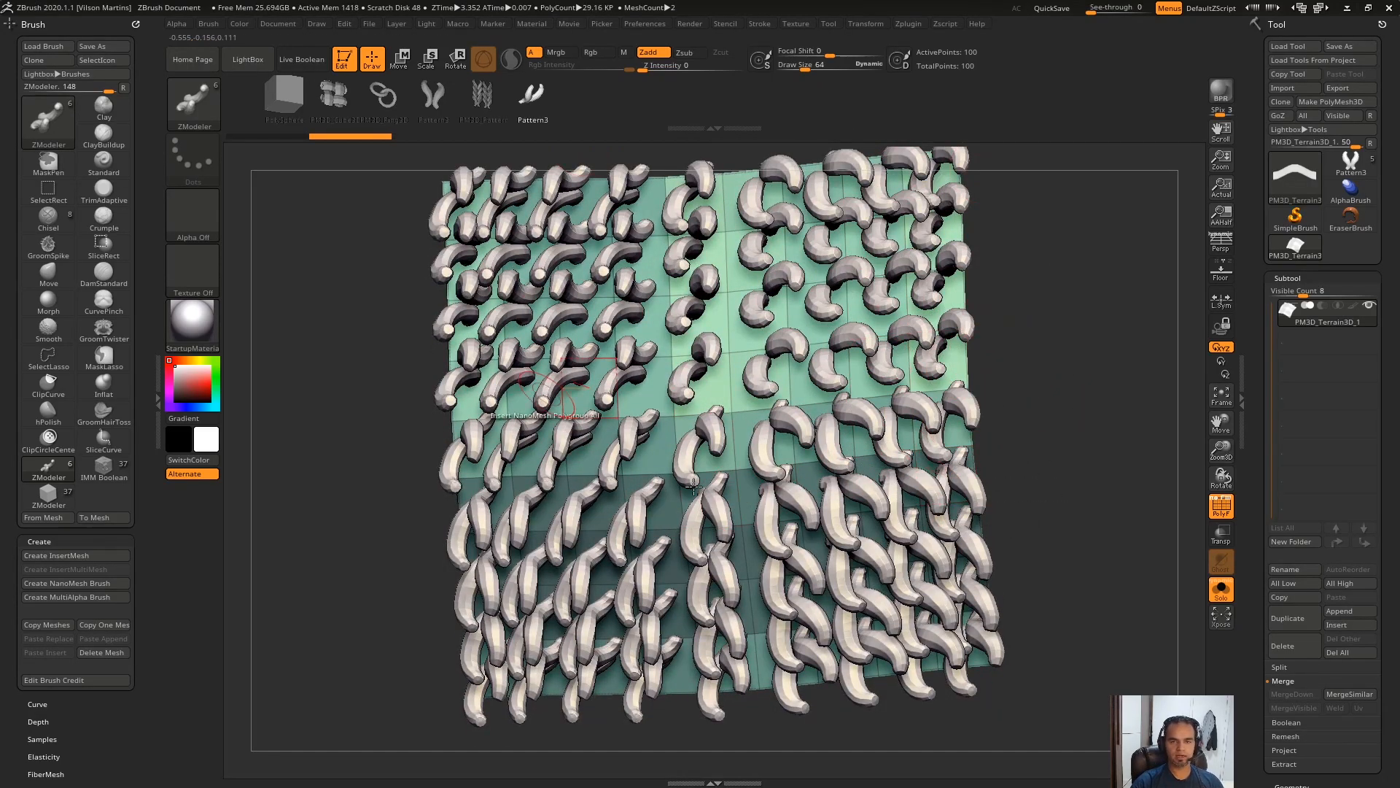
{"action": "key", "text": "ctrl+z"}
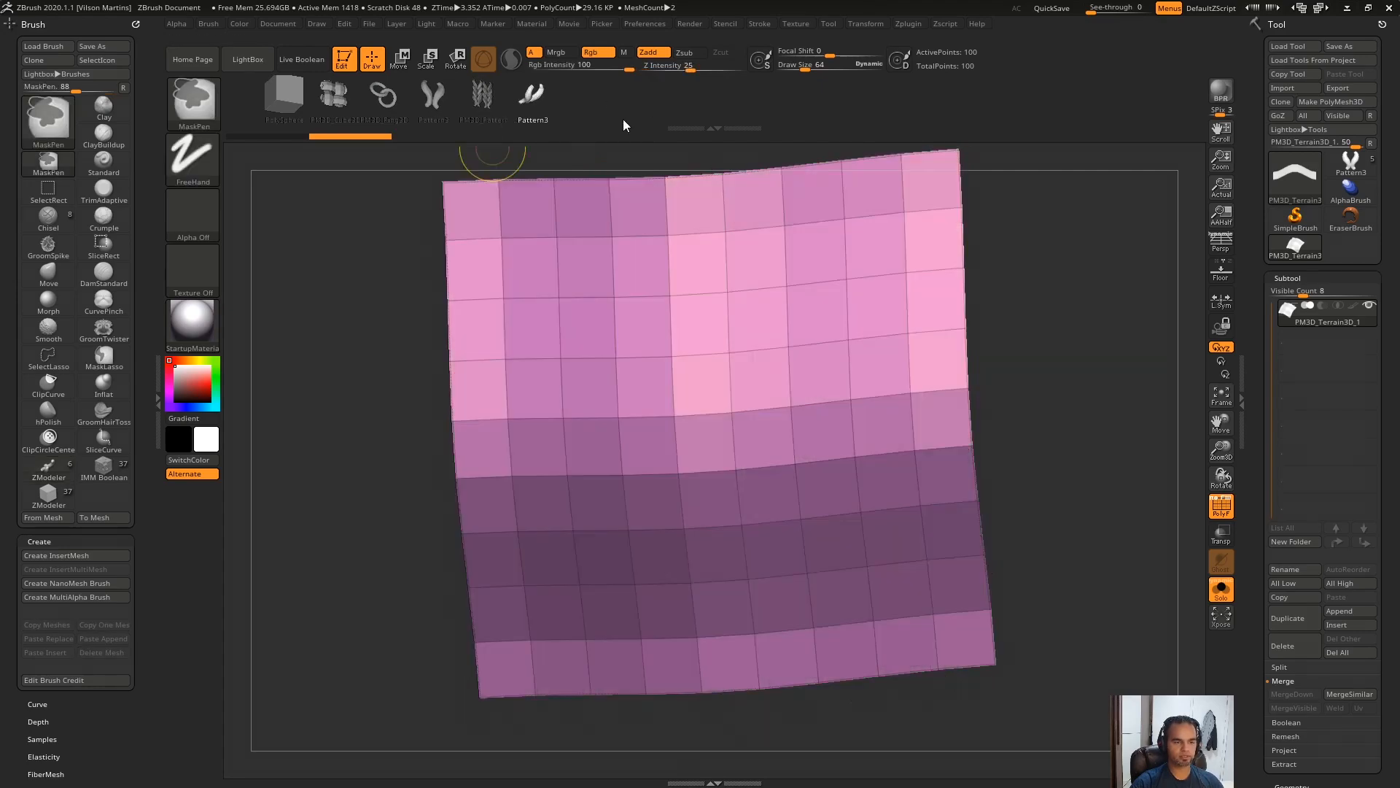
Step: Choose the front-facing Pattern3 mesh, insert it across all polygons of the front-aligned terrain and undo the insertion
{"action": "left_click", "coordinate": [435, 97]}
{"action": "left_click_drag", "start_coordinate": [976, 145], "coordinate": [930, 157], "text": "shift"}
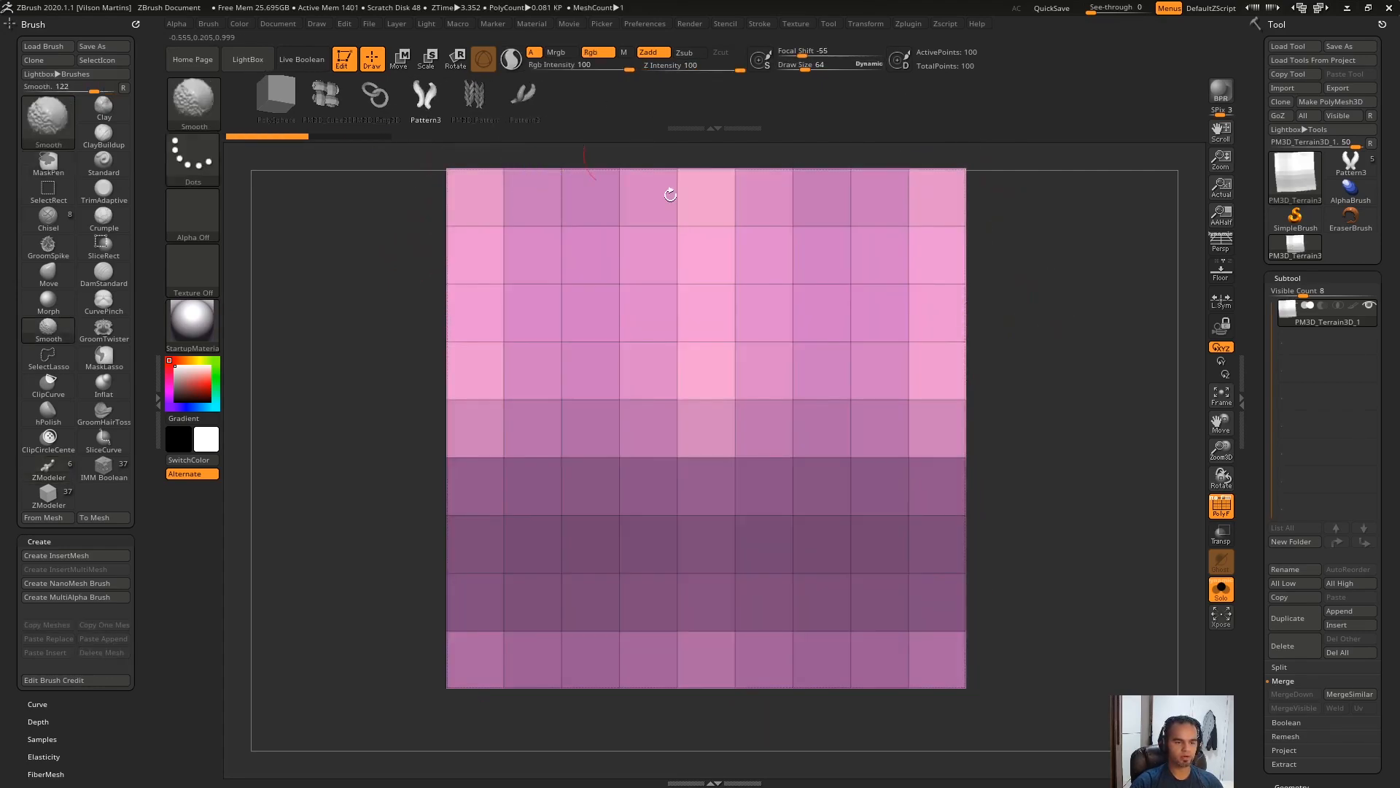
{"action": "left_click_drag", "start_coordinate": [822, 418], "coordinate": [850, 305]}
{"action": "key", "text": "ctrl+z"}
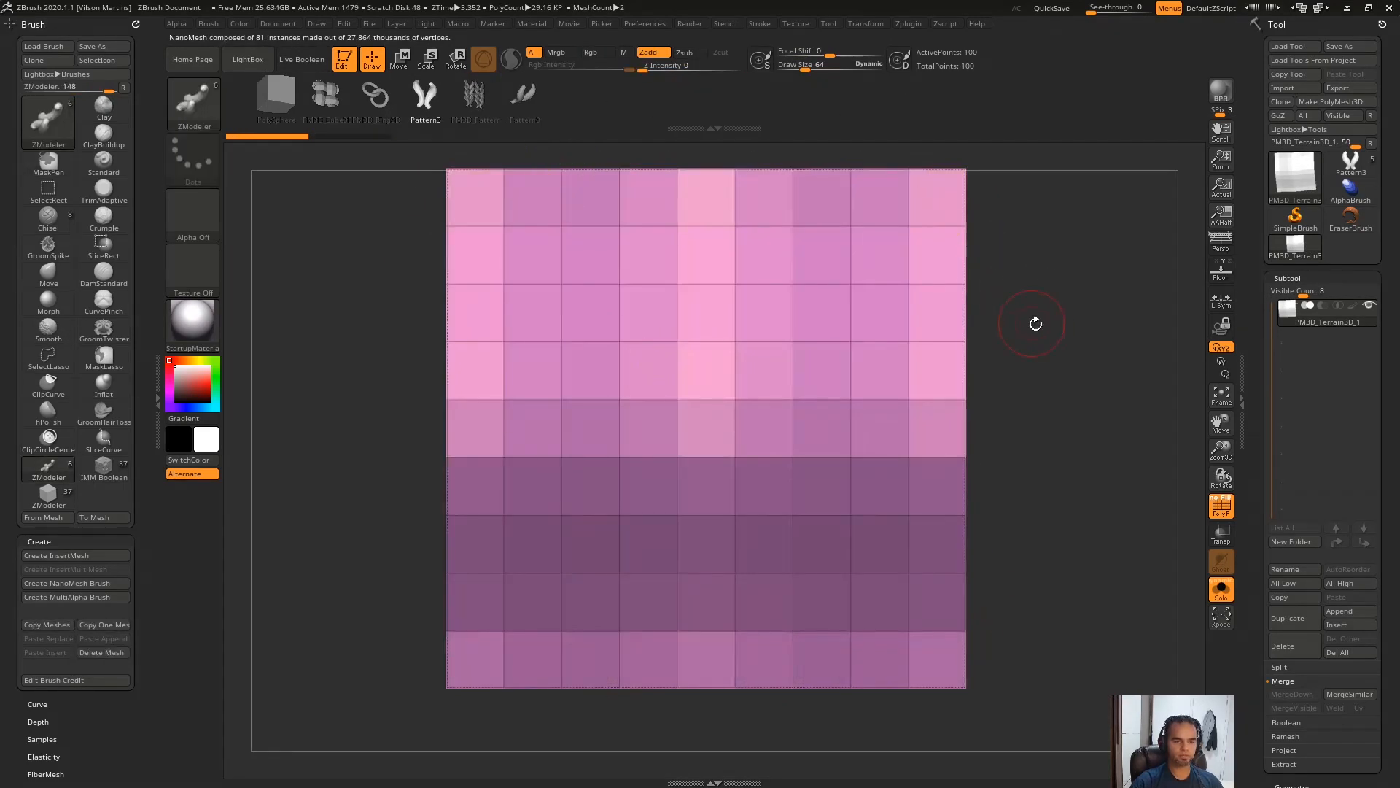
Step: Delete the tilted Pattern3 mesh from the ZModeler brush
{"action": "left_click_drag", "start_coordinate": [984, 301], "coordinate": [1024, 296]}
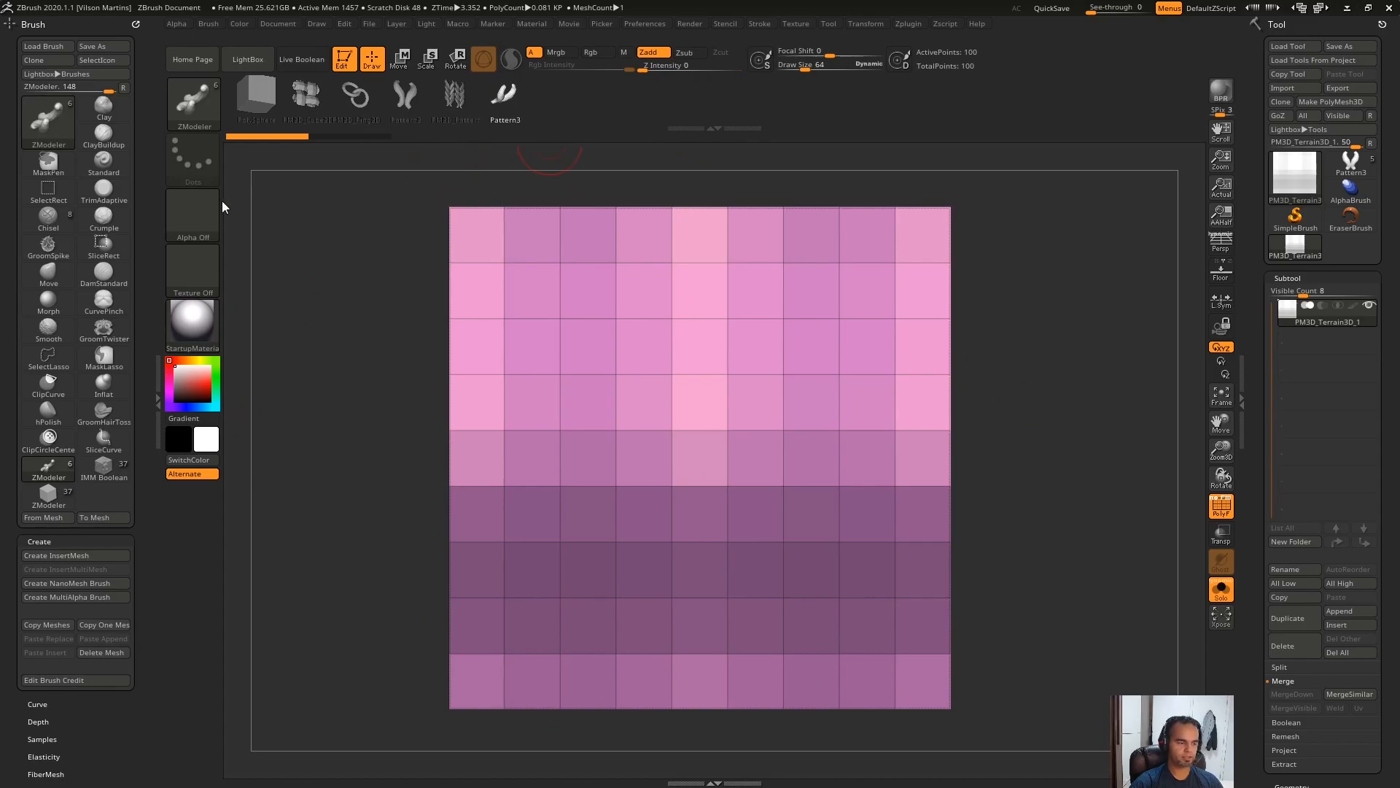
{"action": "left_click", "coordinate": [101, 653]}
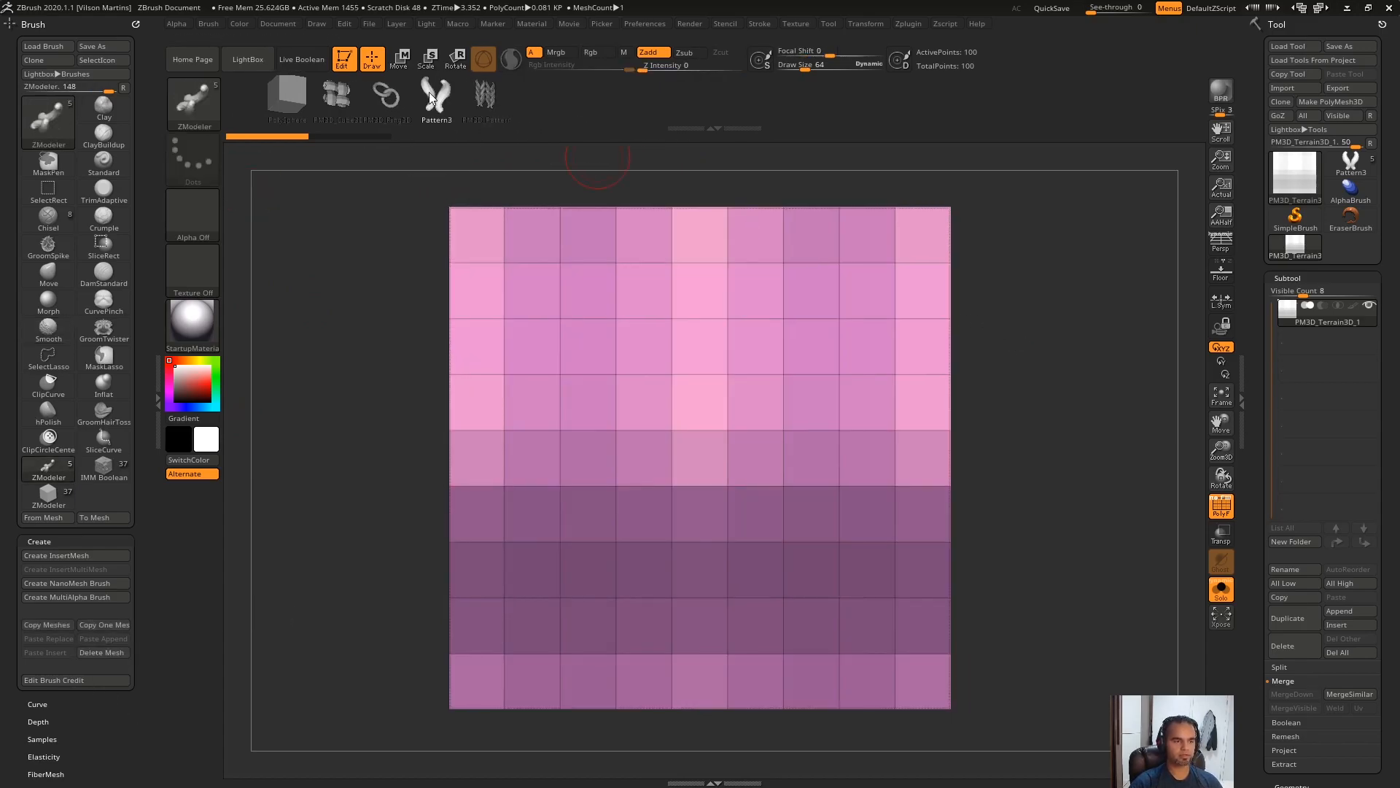
Step: Try two NanoMesh insertions on the terrain with the remaining pattern meshes, undoing each one
{"action": "left_click_drag", "start_coordinate": [776, 362], "coordinate": [808, 290]}
{"action": "mouse_move", "coordinate": [1087, 343]}
{"action": "left_mouse_down"}
{"action": "mouse_move", "coordinate": [1143, 299]}
{"action": "mouse_move", "coordinate": [1065, 306]}
{"action": "mouse_move", "coordinate": [1061, 332]}
{"action": "left_mouse_up"}
{"action": "key", "text": "ctrl+z"}
{"action": "left_click_drag", "start_coordinate": [800, 366], "coordinate": [740, 289]}
{"action": "key", "text": "ctrl+z"}
Step: Insert the PM3D_Ring3D mesh as a NanoMesh across all terrain polygons and show the NanoMesh settings
{"action": "left_click", "coordinate": [373, 96]}
{"action": "left_click_drag", "start_coordinate": [852, 376], "coordinate": [891, 264]}
{"action": "left_click", "coordinate": [1332, 282]}
{"action": "left_click", "coordinate": [1293, 330]}
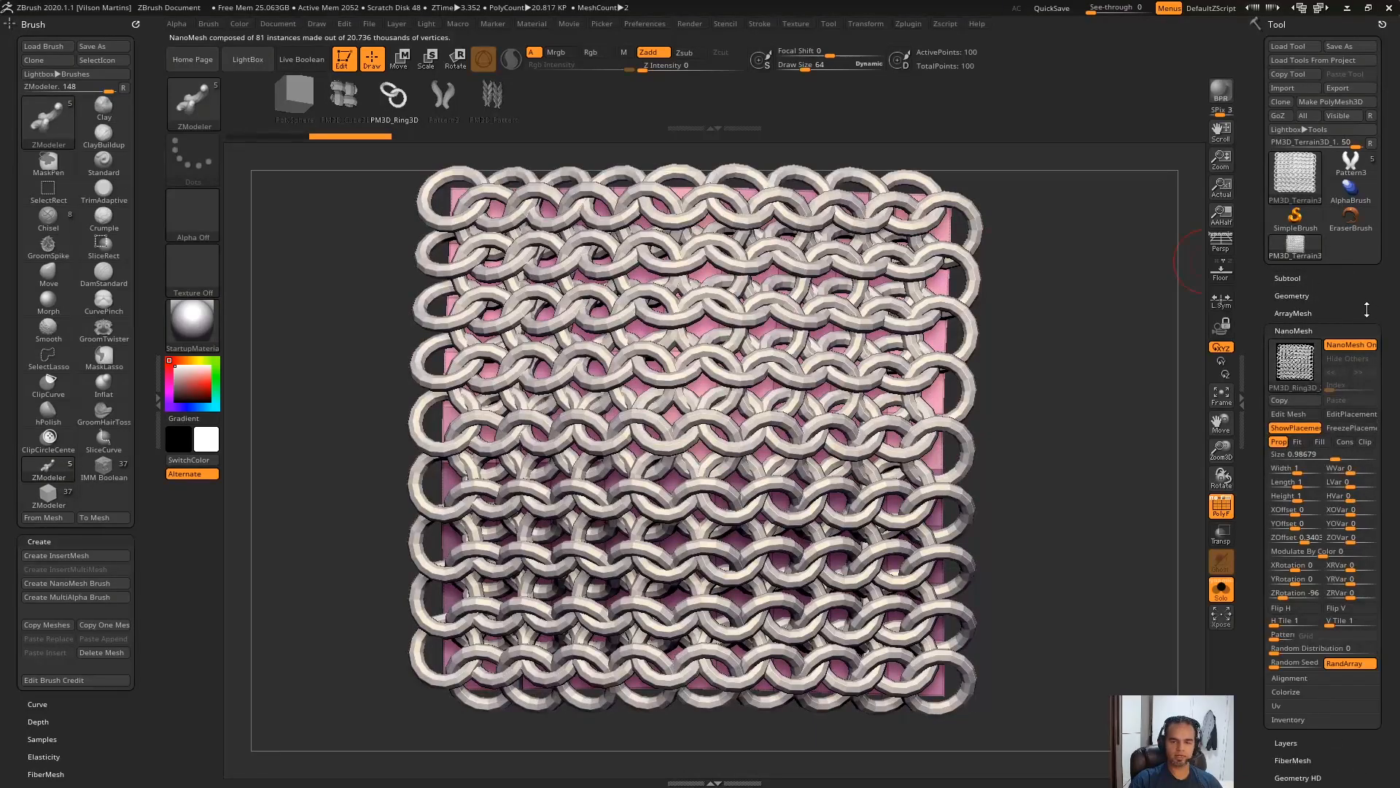
{"action": "scroll", "coordinate": [1283, 291], "scroll_direction": "down", "scroll_amount": 3}
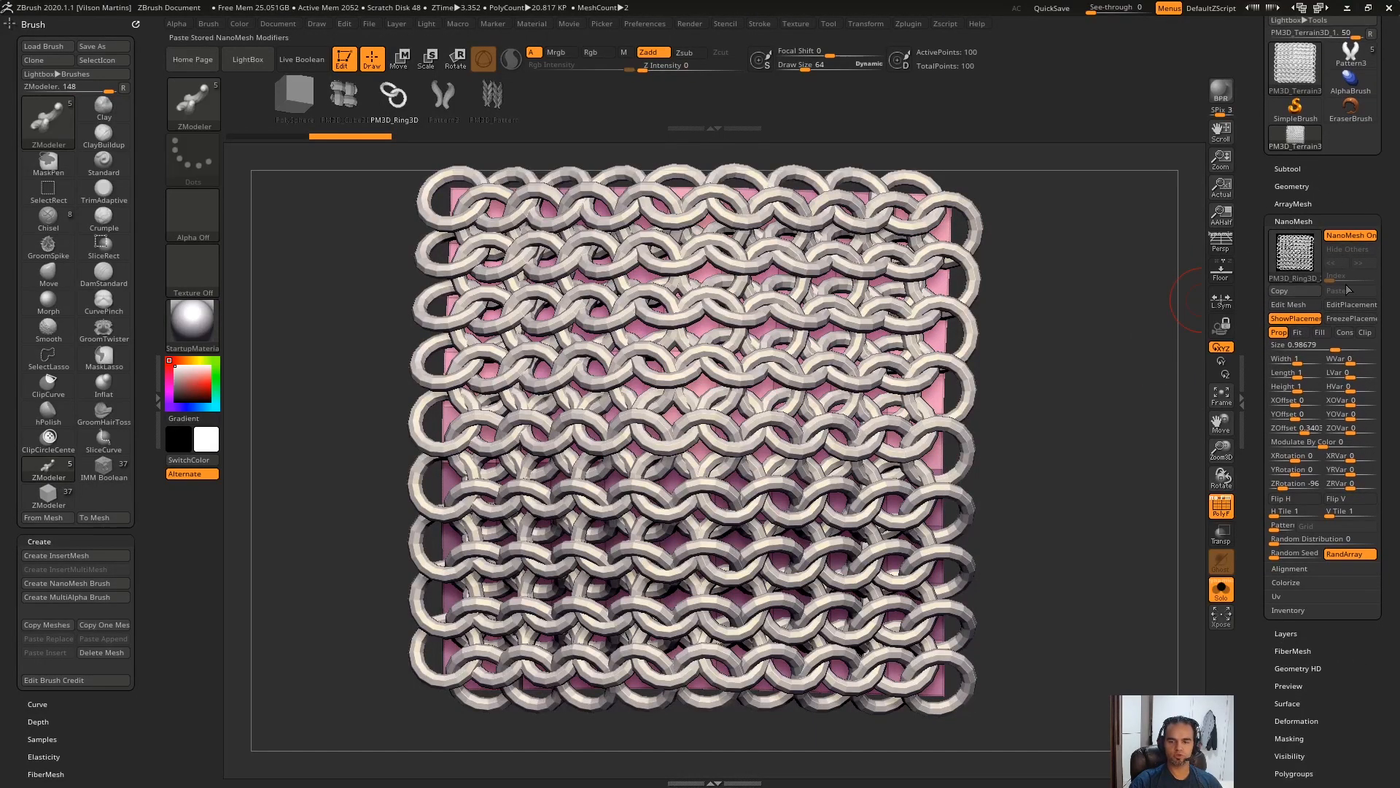
Step: Toggle the ring NanoMesh off and back on repeatedly to compare the terrain with and without it
{"action": "left_click", "coordinate": [1351, 235]}
{"action": "left_click", "coordinate": [1352, 235]}
{"action": "left_click", "coordinate": [1352, 237]}
{"action": "left_click", "coordinate": [1352, 236]}
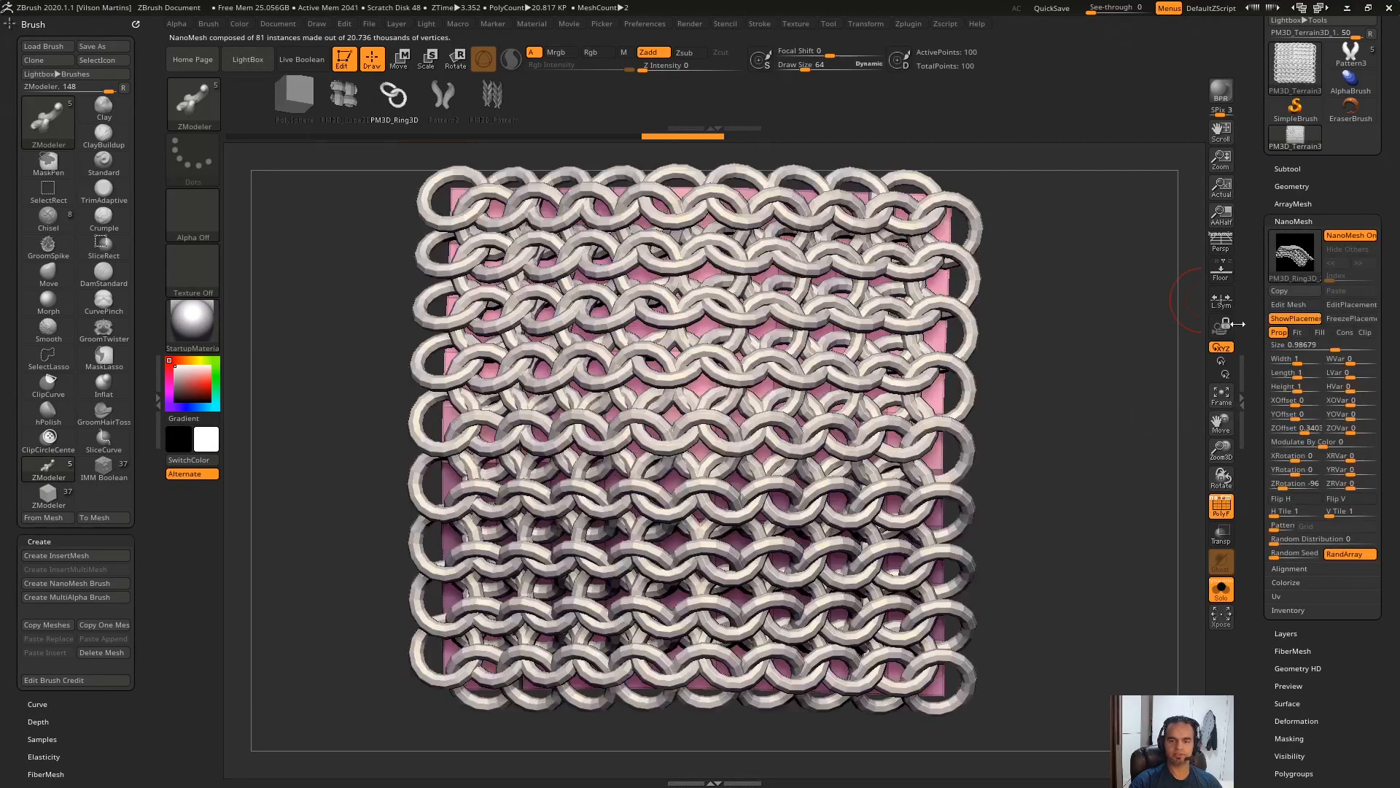
{"action": "left_click", "coordinate": [1353, 237]}
{"action": "left_click", "coordinate": [1348, 237]}
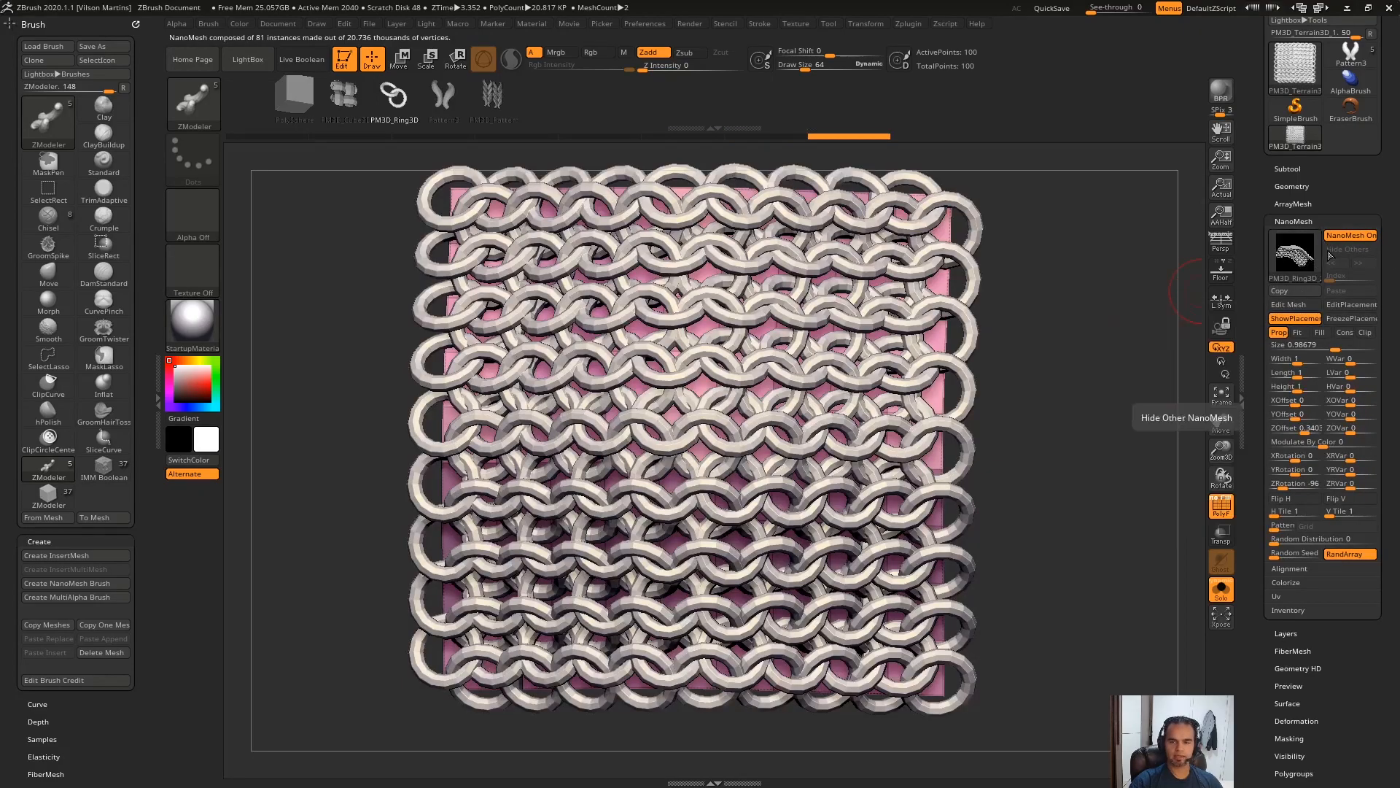
Step: Capture the upper NanoMesh settings, underline NanoMesh On, Hide Others and the index control in red, and copy the capture
{"action": "key", "text": "Print"}
{"action": "left_click_drag", "start_coordinate": [1290, 213], "coordinate": [1398, 340]}
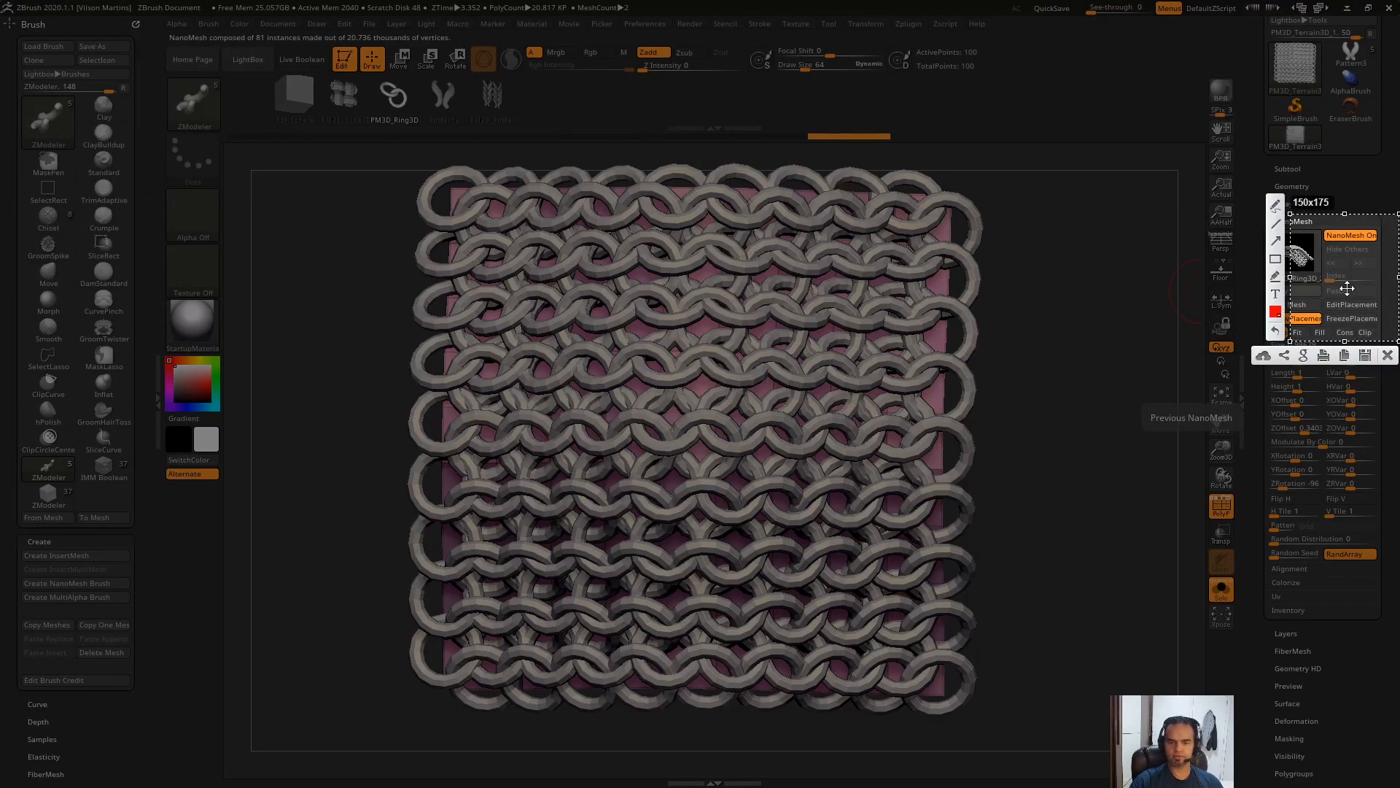
{"action": "left_click", "coordinate": [1275, 206]}
{"action": "left_click_drag", "start_coordinate": [1327, 245], "coordinate": [1384, 244]}
{"action": "mouse_move", "coordinate": [1329, 263]}
{"action": "left_mouse_down"}
{"action": "mouse_move", "coordinate": [1367, 261]}
{"action": "mouse_move", "coordinate": [1358, 277]}
{"action": "left_mouse_up"}
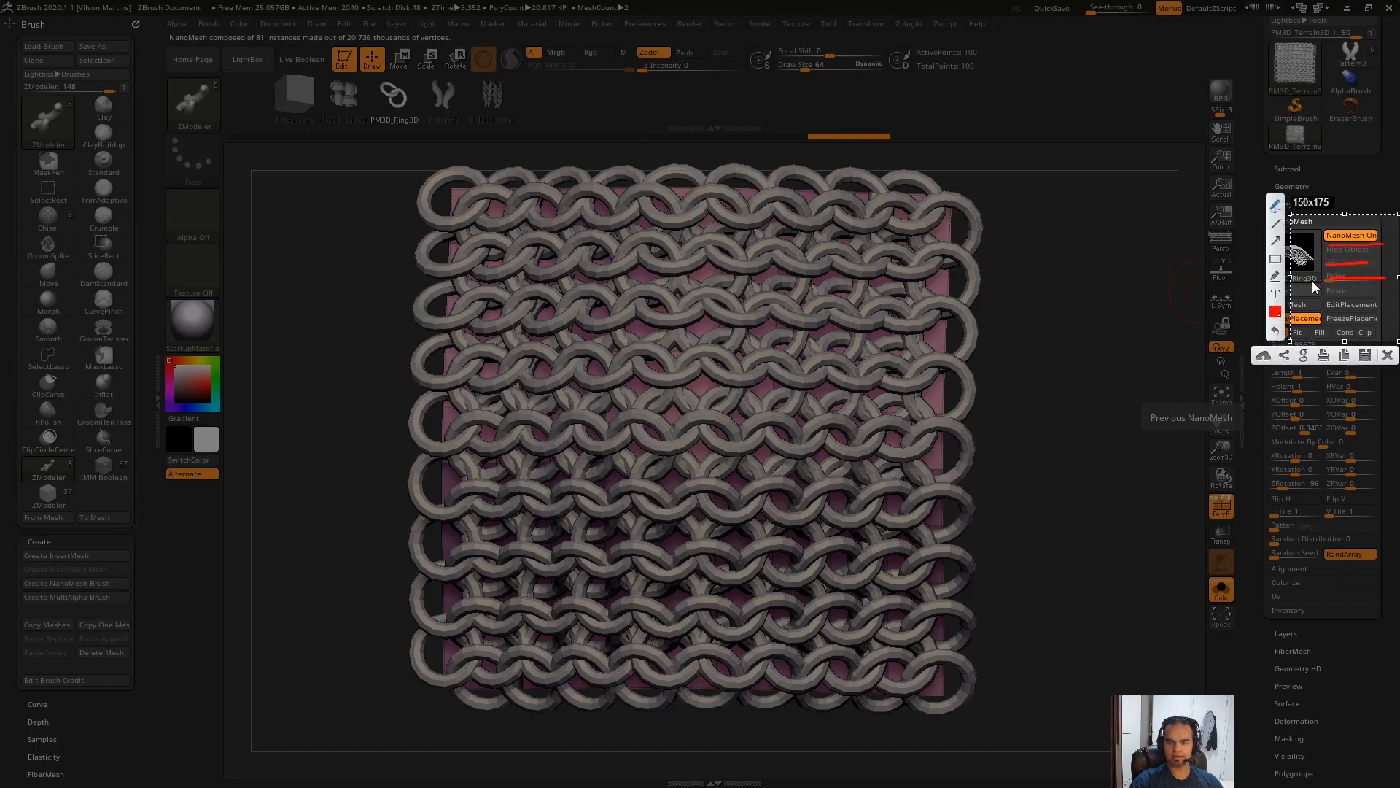
{"action": "key", "text": "ctrl+c"}
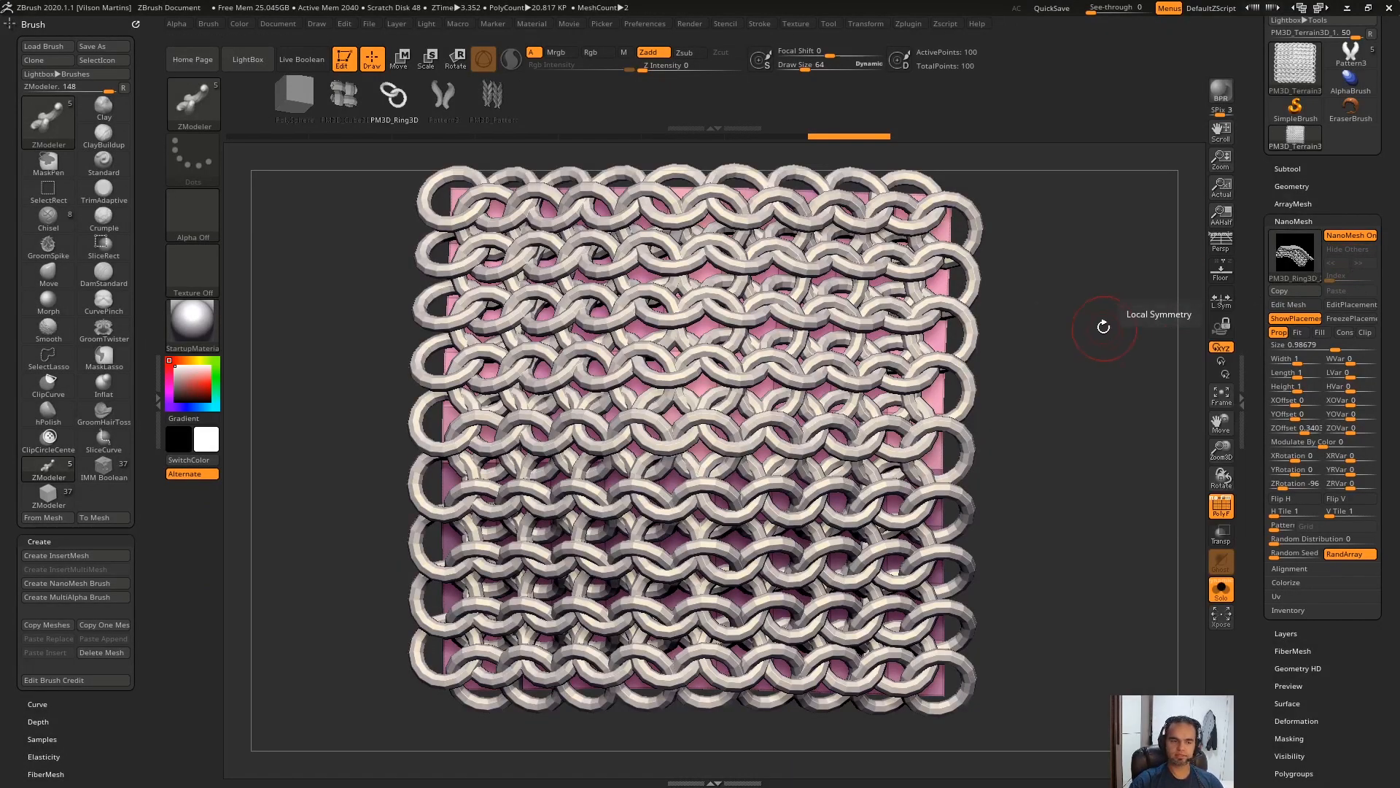
Step: Undo the ring NanoMesh insertion, face the terrain from the front and switch to the 37-mesh ZModeler brush
{"action": "key", "text": "ctrl+z"}
{"action": "mouse_move", "coordinate": [1021, 289]}
{"action": "left_mouse_down", "text": "shift"}
{"action": "mouse_move", "coordinate": [962, 292]}
{"action": "mouse_move", "coordinate": [1031, 281]}
{"action": "mouse_move", "coordinate": [974, 313]}
{"action": "mouse_move", "coordinate": [1019, 252]}
{"action": "left_mouse_up", "text": "shift"}
{"action": "mouse_move", "coordinate": [1022, 229]}
{"action": "left_mouse_down", "text": "alt"}
{"action": "mouse_move", "coordinate": [953, 244]}
{"action": "mouse_move", "coordinate": [951, 265]}
{"action": "mouse_move", "coordinate": [763, 382]}
{"action": "left_mouse_up", "text": "alt"}
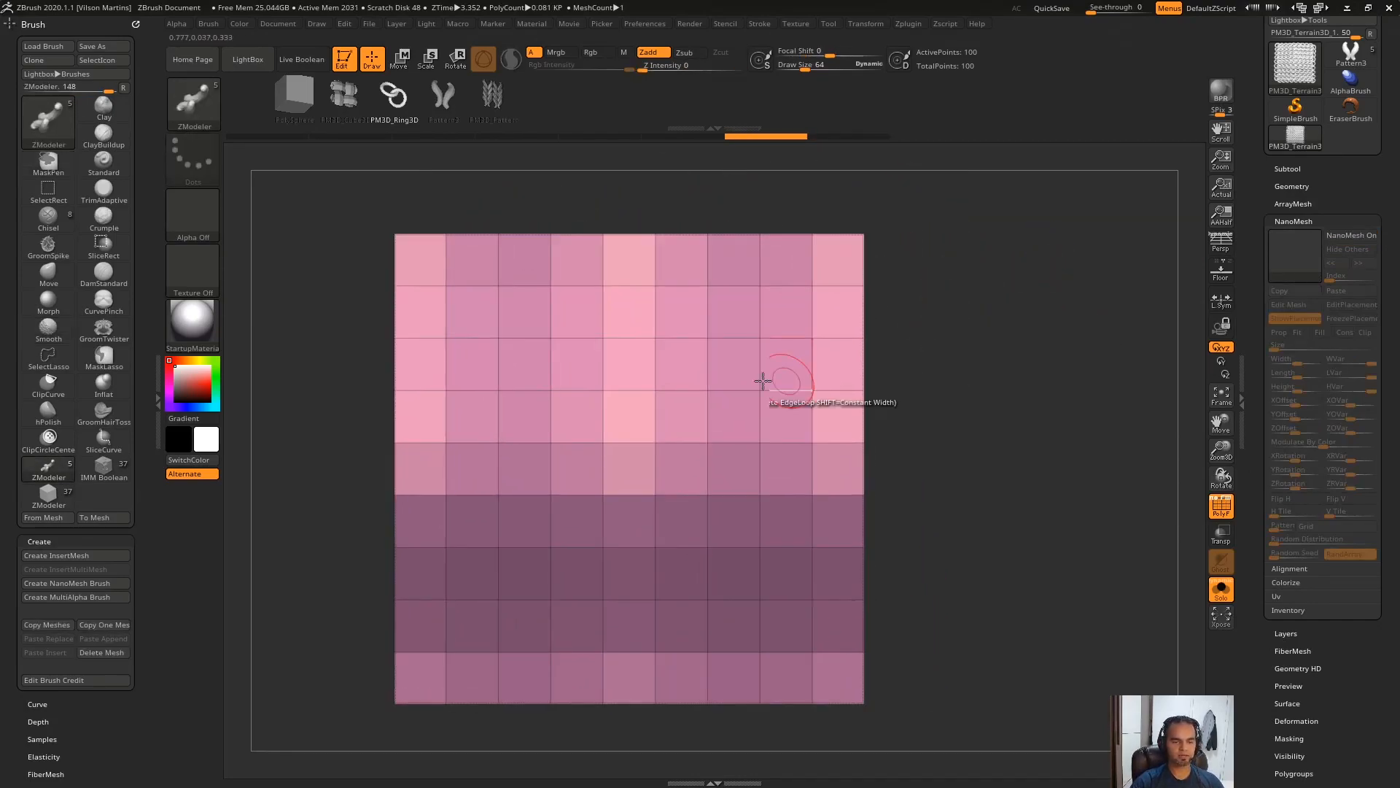
{"action": "key", "text": "b"}
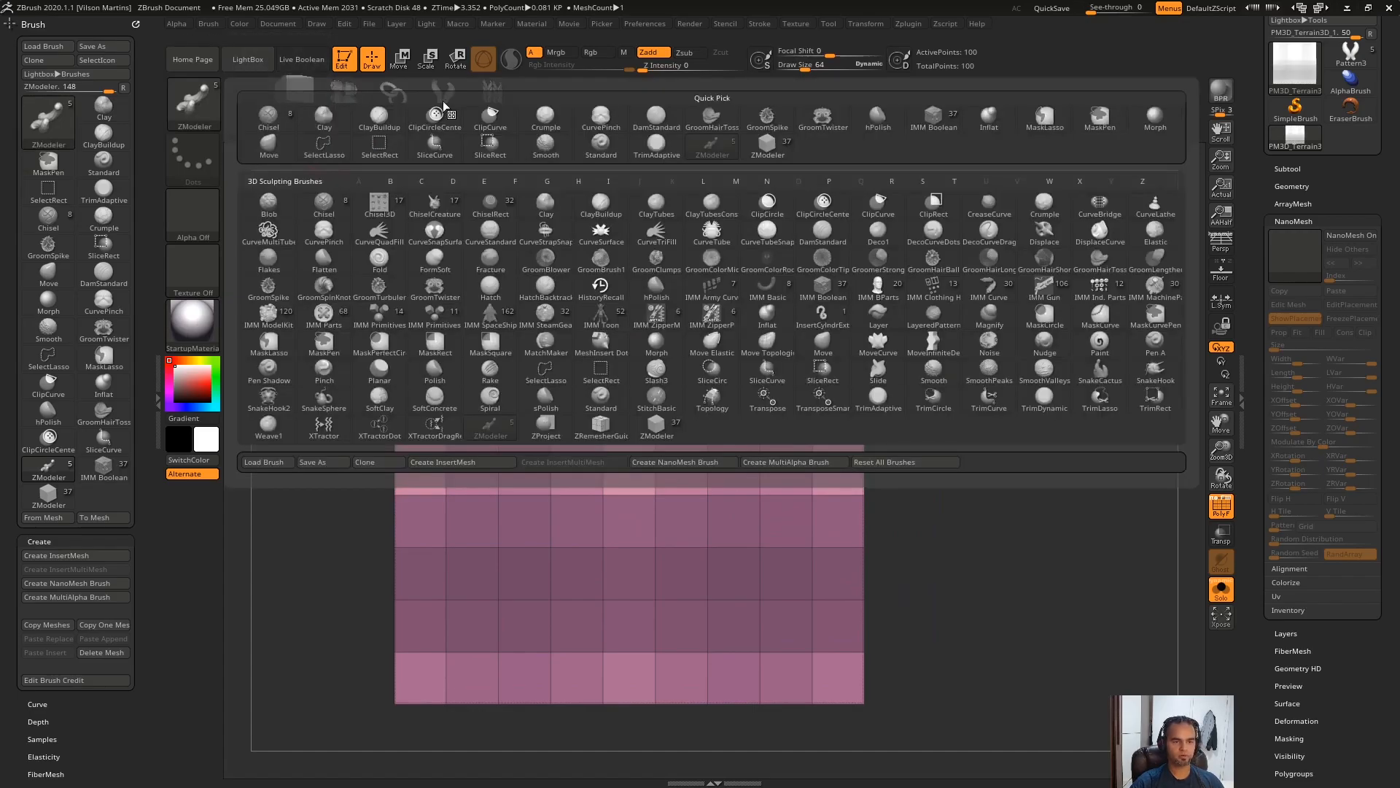
{"action": "key", "text": "b"}
{"action": "left_click", "coordinate": [768, 140]}
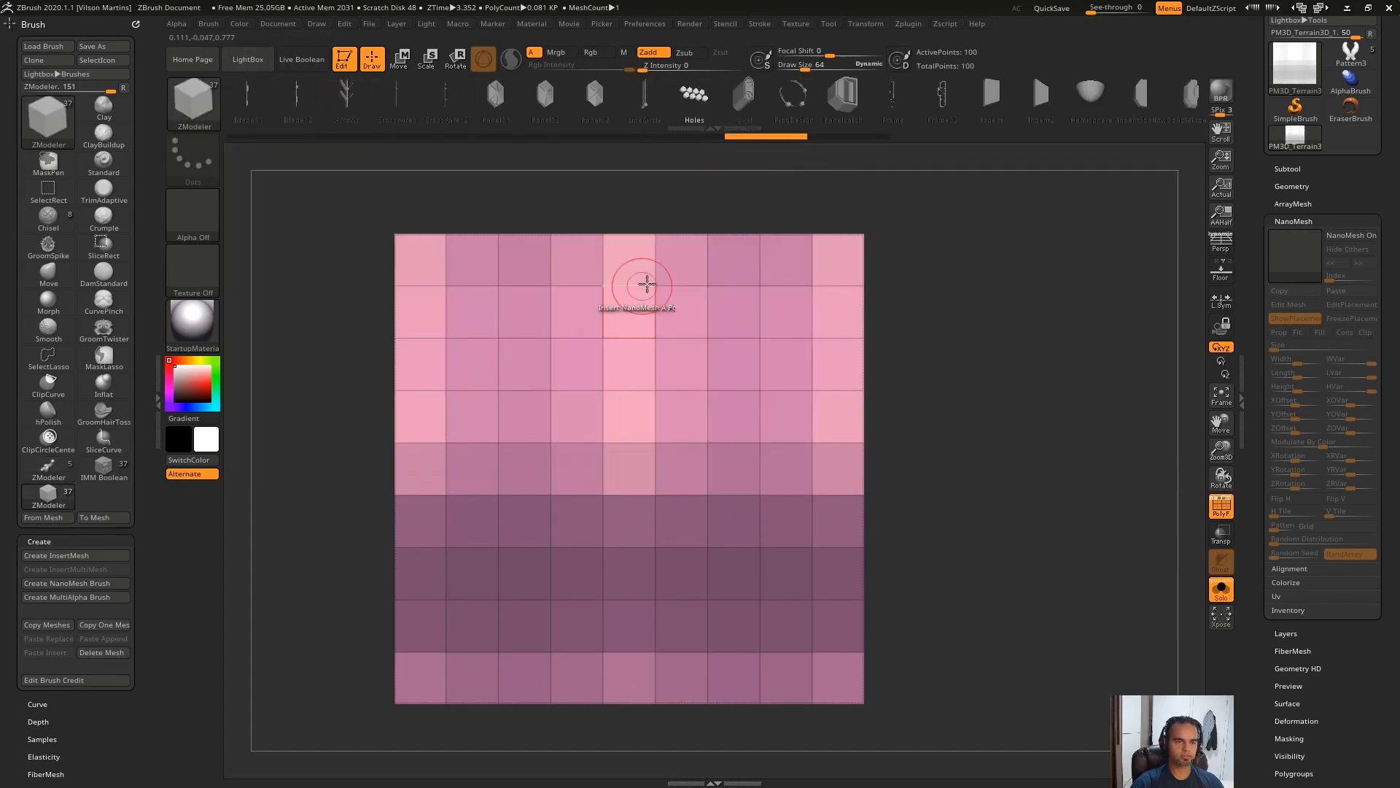
Step: Insert the OvalDetail mesh as a NanoMesh on all terrain polygons and add the cylinder mesh over it as a second NanoMesh
{"action": "left_click", "coordinate": [838, 257]}
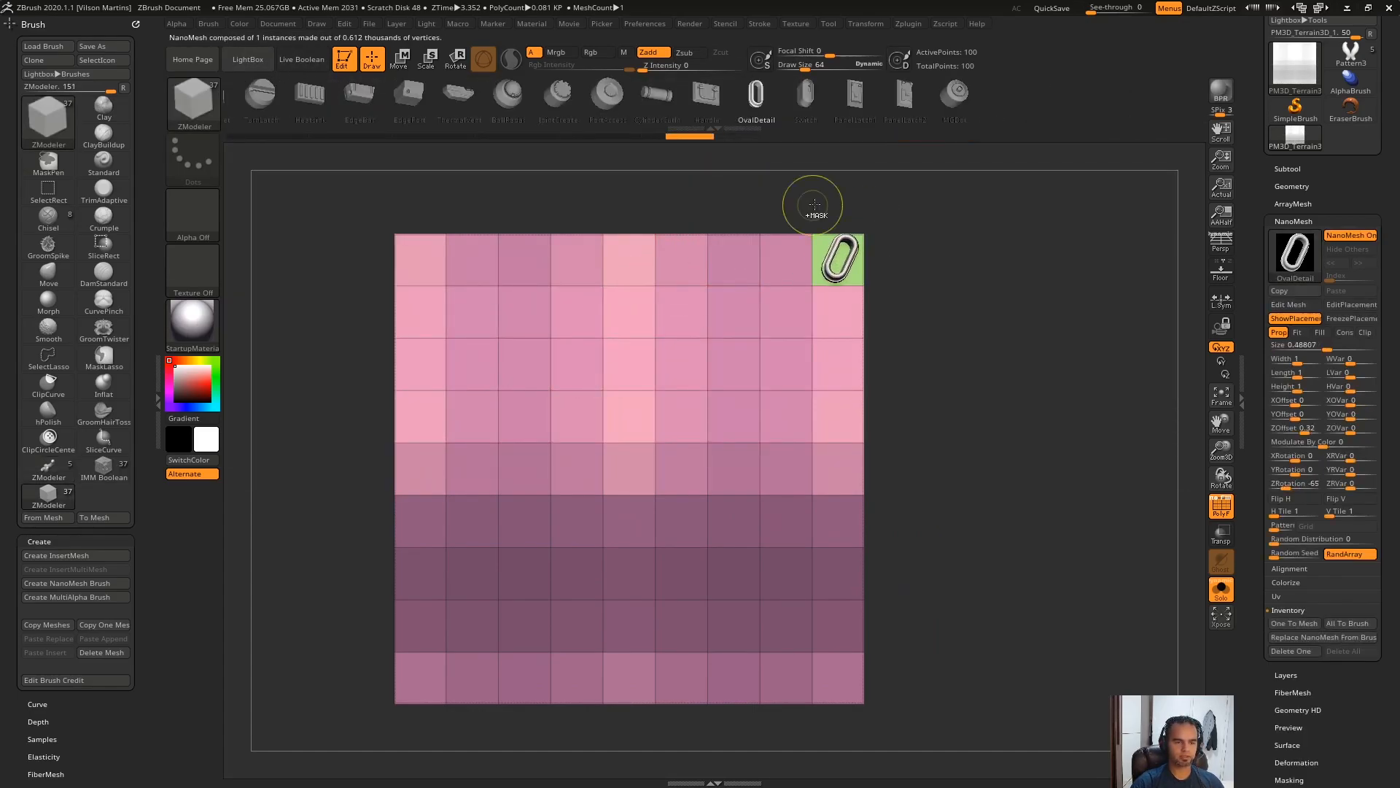
{"action": "key", "text": "ctrl+z"}
{"action": "key", "text": "space"}
{"action": "left_click", "coordinate": [939, 424]}
{"action": "left_click_drag", "start_coordinate": [838, 259], "coordinate": [785, 140]}
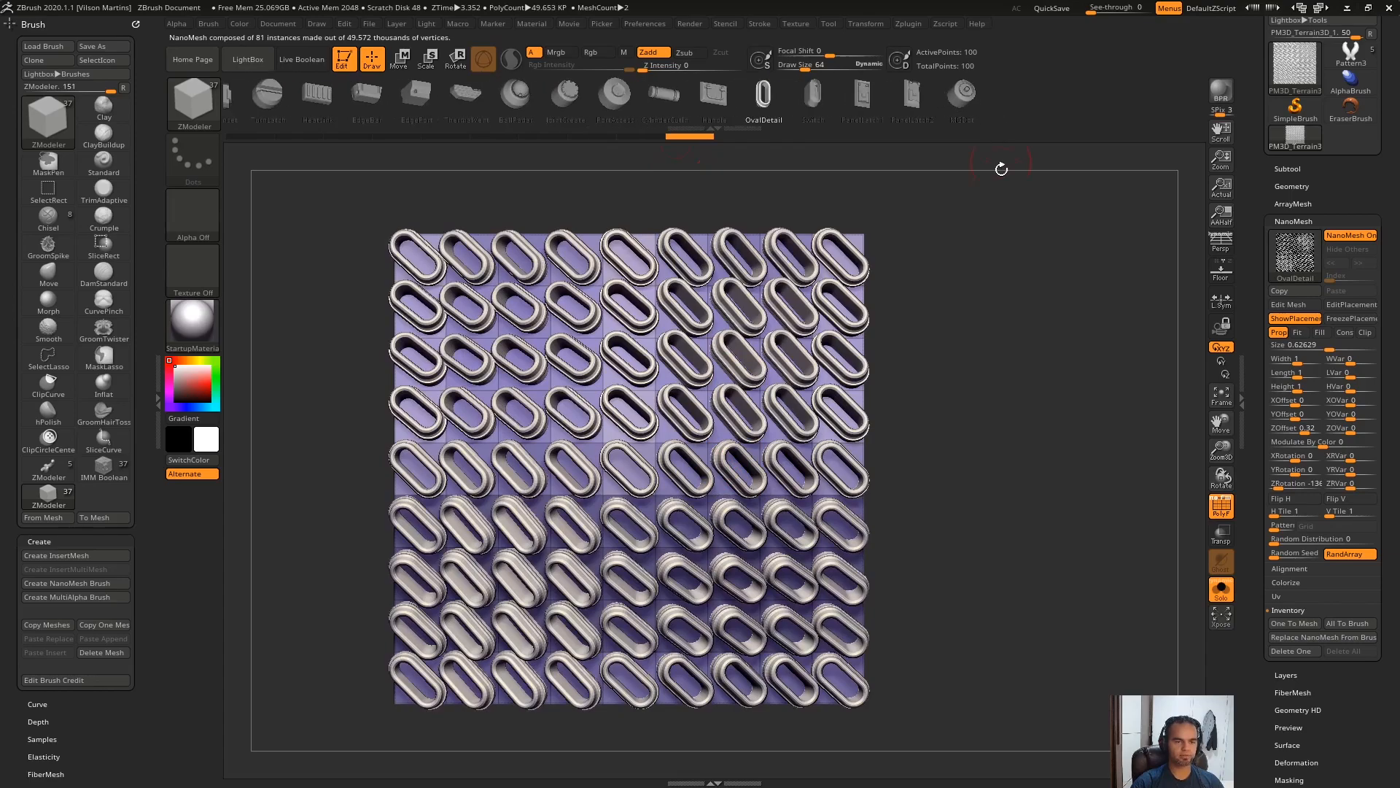
{"action": "left_click", "coordinate": [667, 94]}
{"action": "left_click_drag", "start_coordinate": [842, 260], "coordinate": [853, 296]}
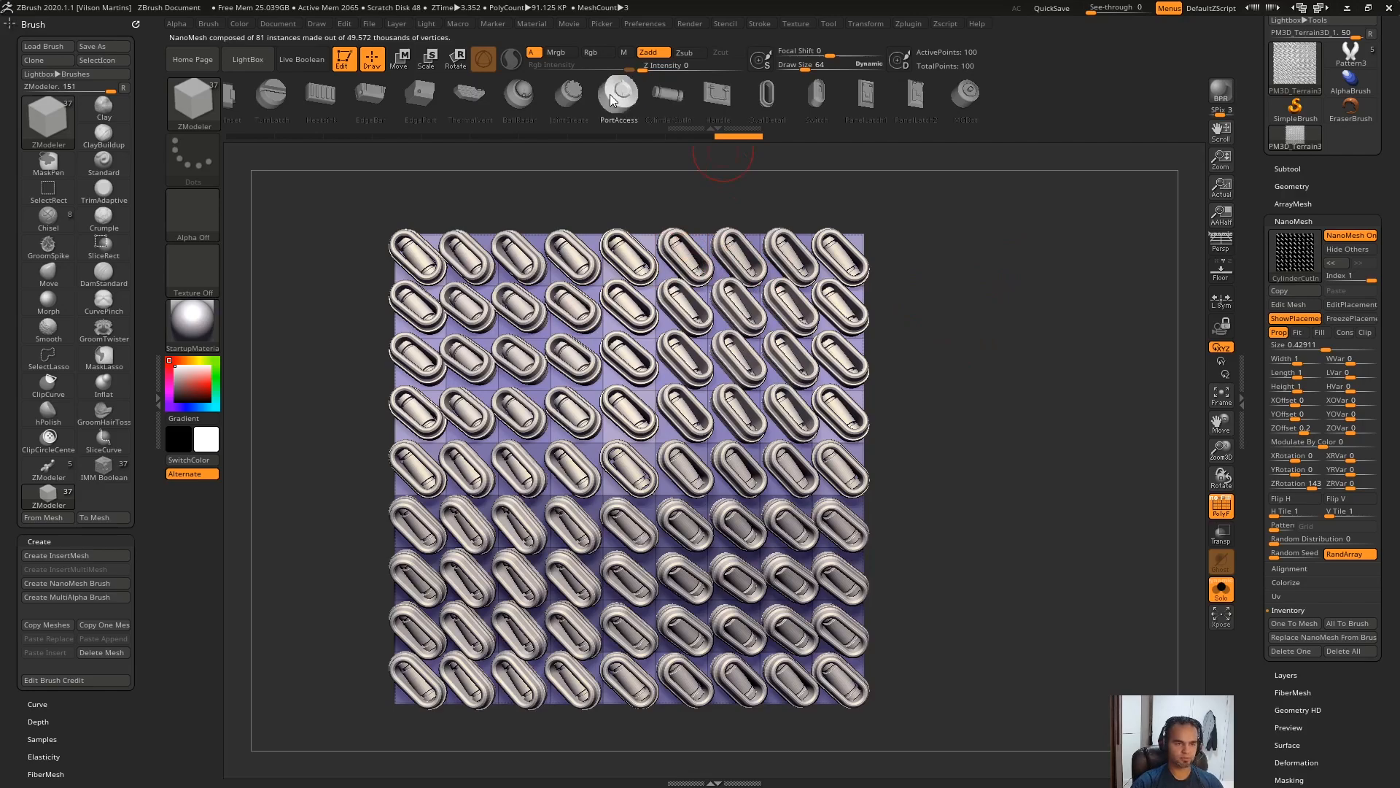
Step: Try adding the PortAccess mesh as a third NanoMesh on all terrain polygons and undo the insertion
{"action": "left_click_drag", "start_coordinate": [665, 268], "coordinate": [728, 211]}
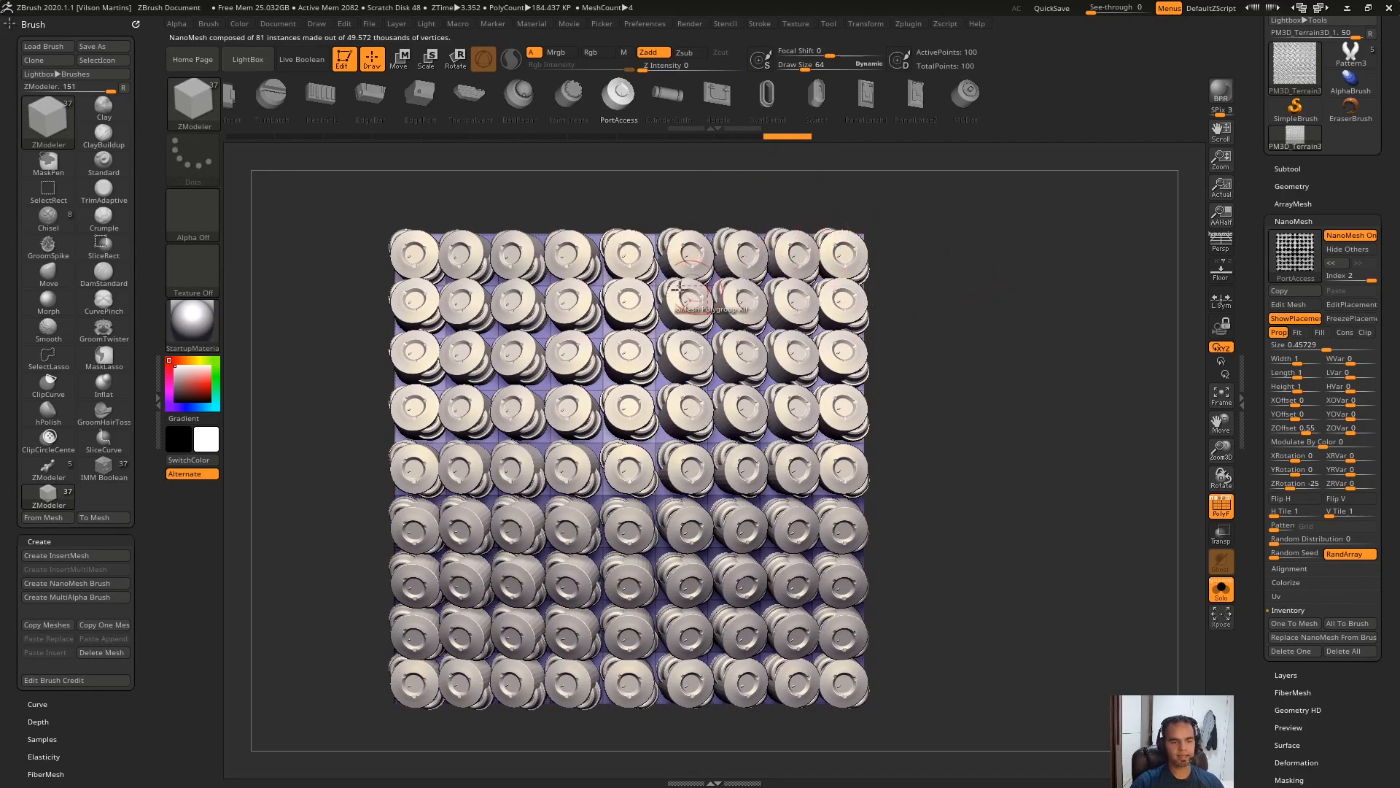
{"action": "key", "text": "ctrl+z"}
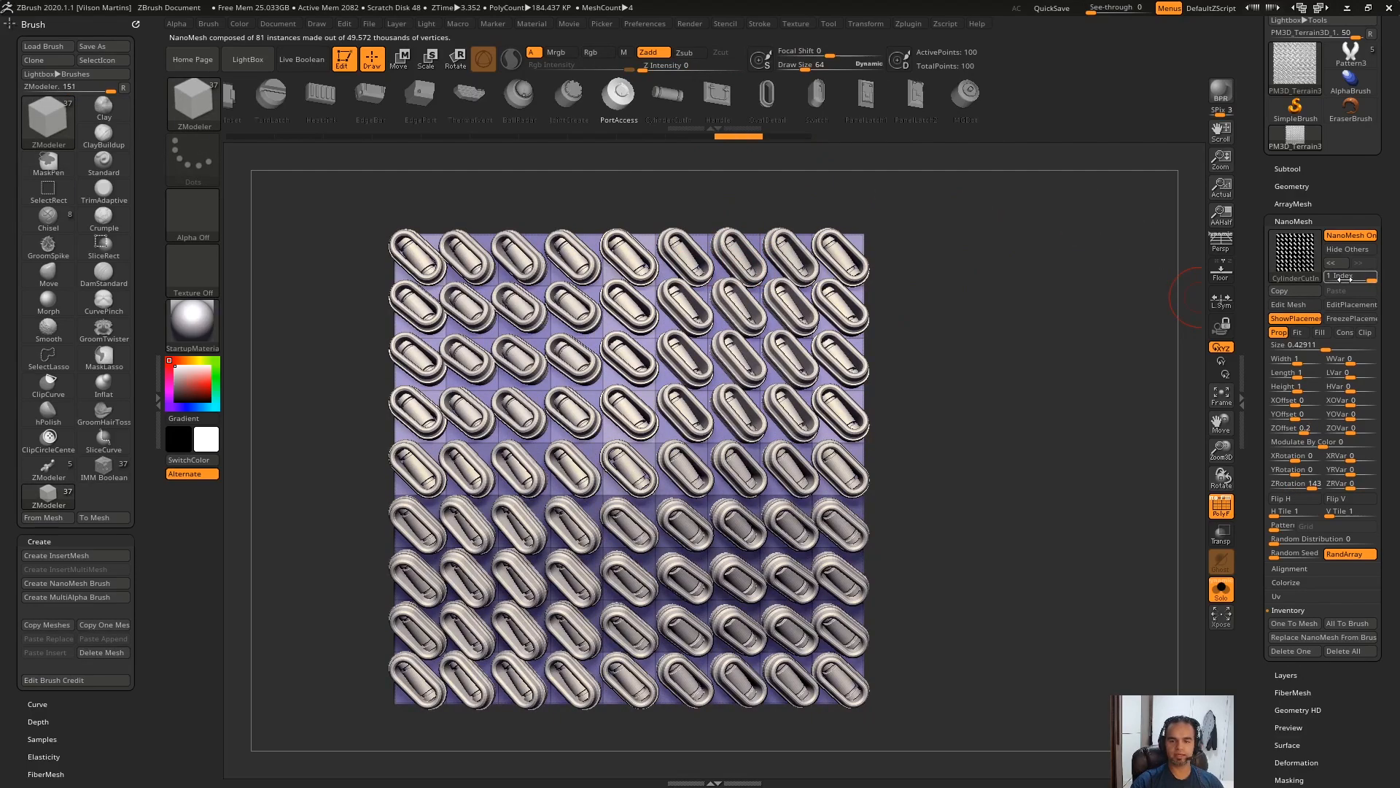
{"action": "key", "text": "ctrl+z"}
{"action": "key", "text": "ctrl+z"}
{"action": "key", "text": "ctrl+z"}
{"action": "key", "text": "ctrl+z"}
{"action": "key", "text": "ctrl+z"}
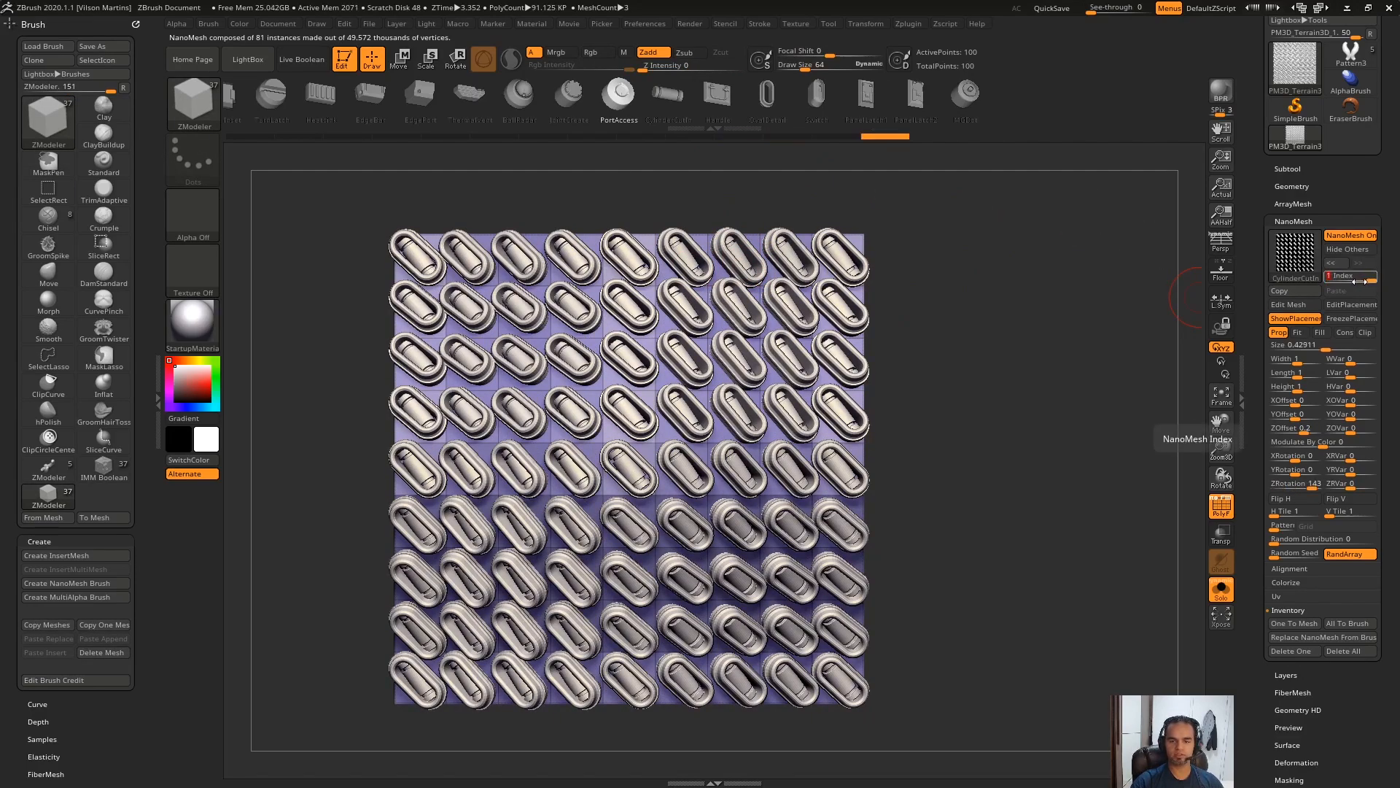
{"action": "key", "text": "ctrl+shift+z"}
{"action": "key", "text": "ctrl+shift+z"}
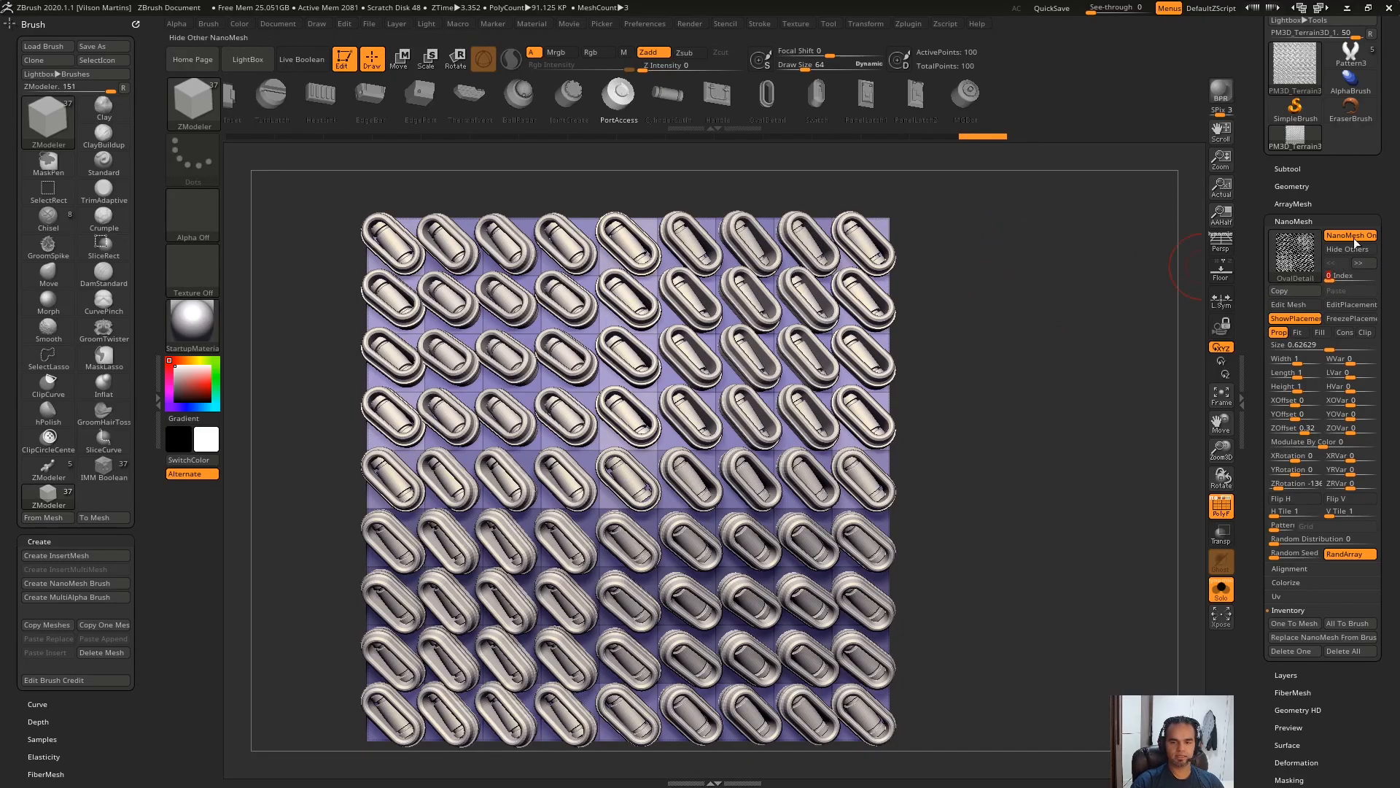
Step: Enlarge the oval NanoMesh to a Size of about 0.71 and try a smaller Size on the cylinder NanoMesh
{"action": "left_click_drag", "start_coordinate": [1311, 348], "coordinate": [1330, 354]}
{"action": "mouse_move", "coordinate": [1330, 356]}
{"action": "left_click", "coordinate": [1343, 275]}
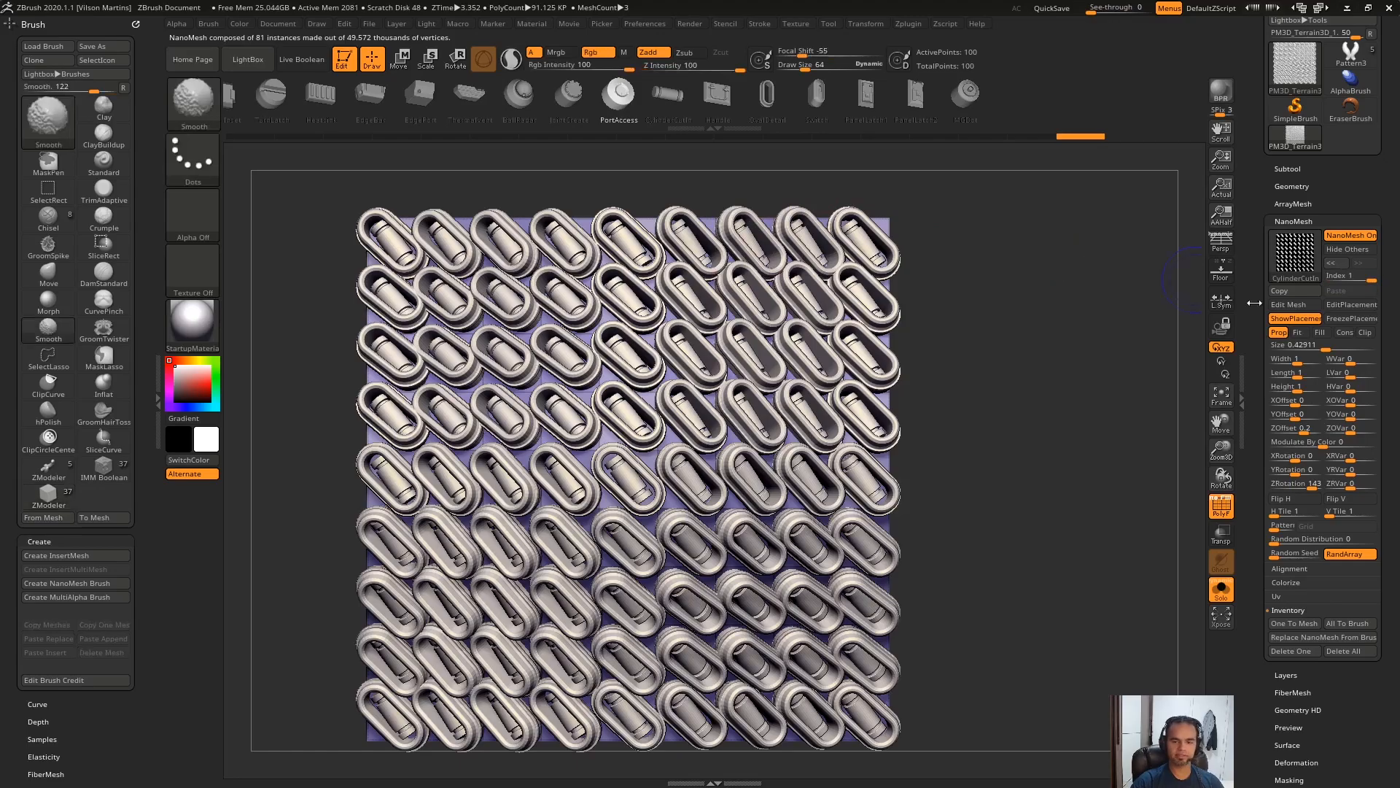
{"action": "left_click_drag", "start_coordinate": [1323, 347], "coordinate": [1323, 348]}
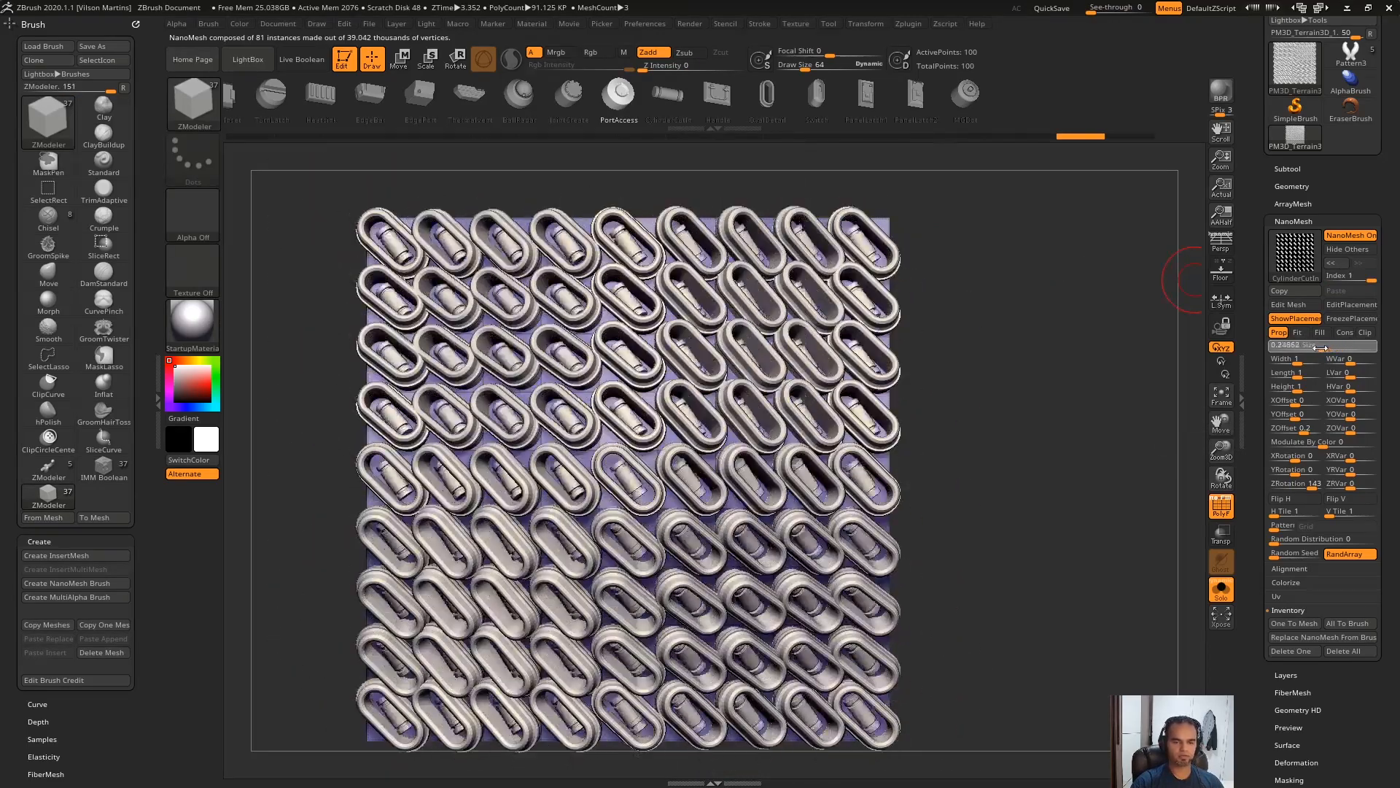
Step: Switch back and forth between the oval and cylinder NanoMeshes to show how the index selects each one
{"action": "left_click", "coordinate": [1339, 264]}
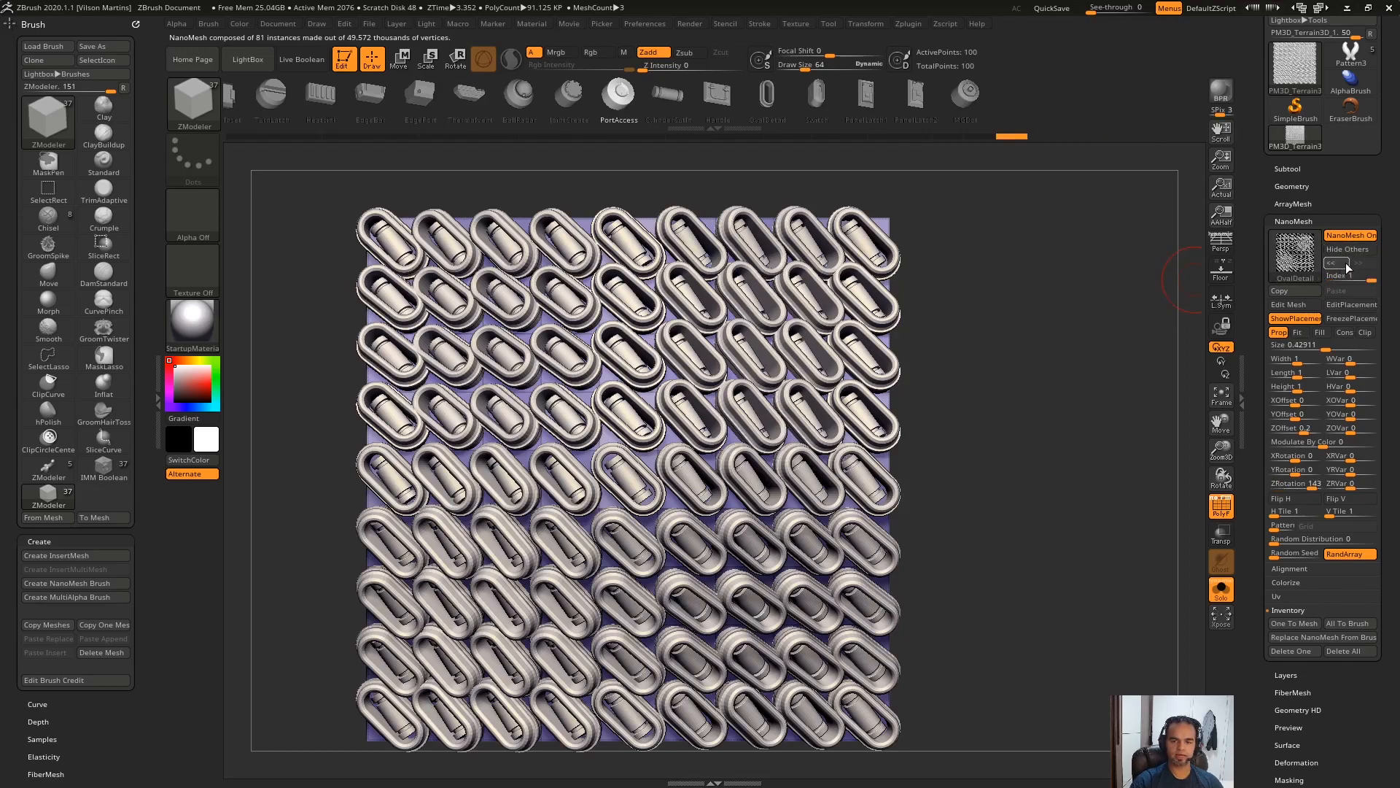
{"action": "left_click", "coordinate": [1361, 264]}
{"action": "left_click", "coordinate": [1346, 262]}
{"action": "left_click", "coordinate": [1369, 260]}
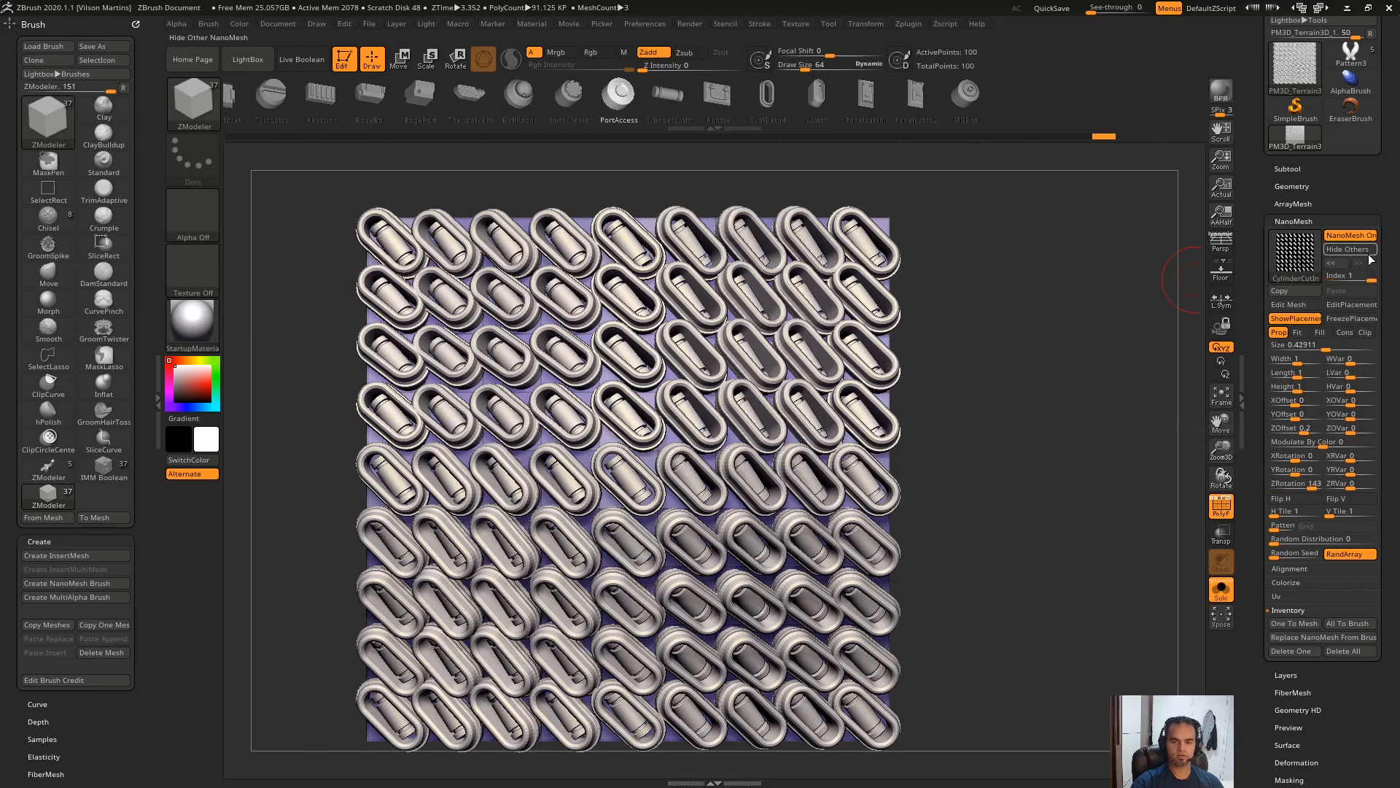
{"action": "left_click", "coordinate": [1364, 267]}
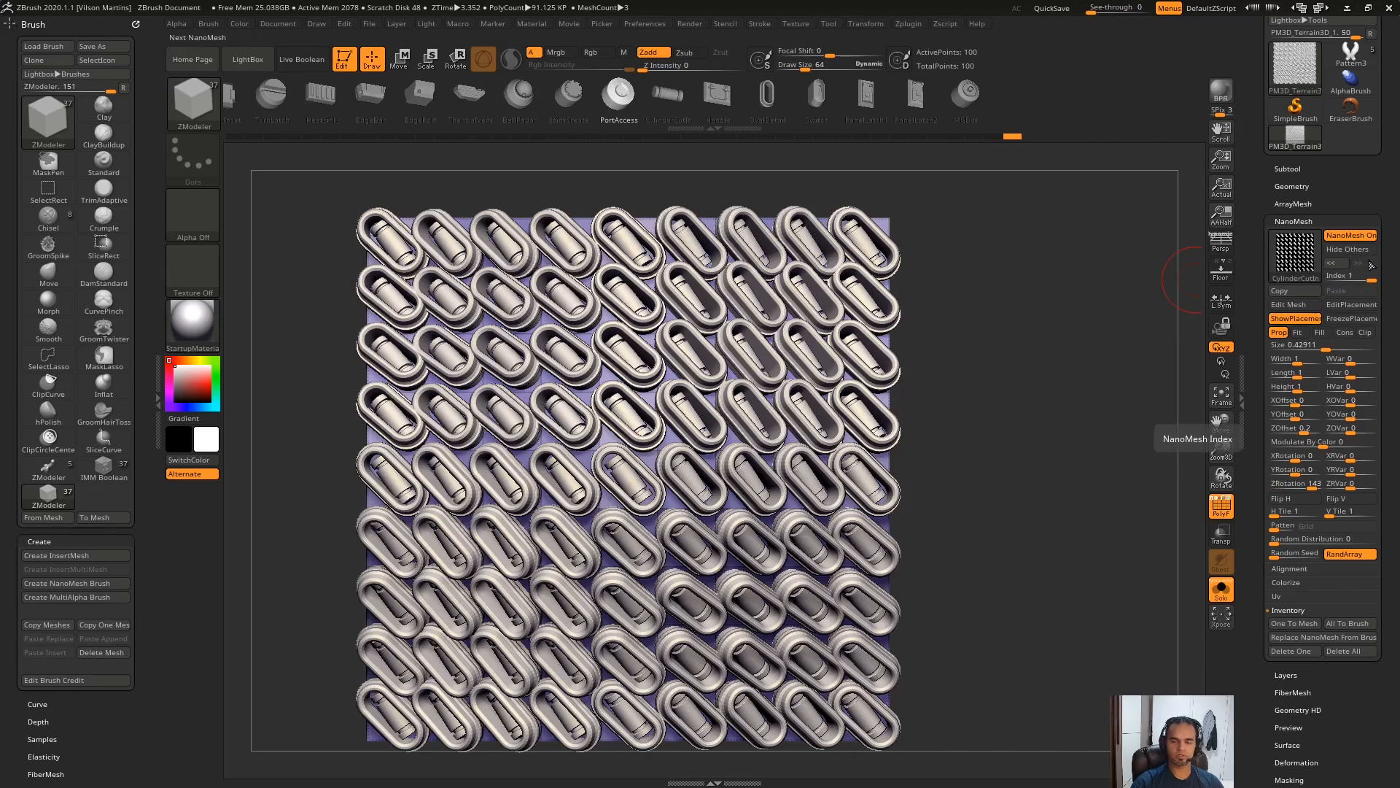
Step: Isolate the cylinder NanoMesh with Hide Others, try other Size values on it, and show all NanoMeshes again
{"action": "left_click", "coordinate": [1362, 250]}
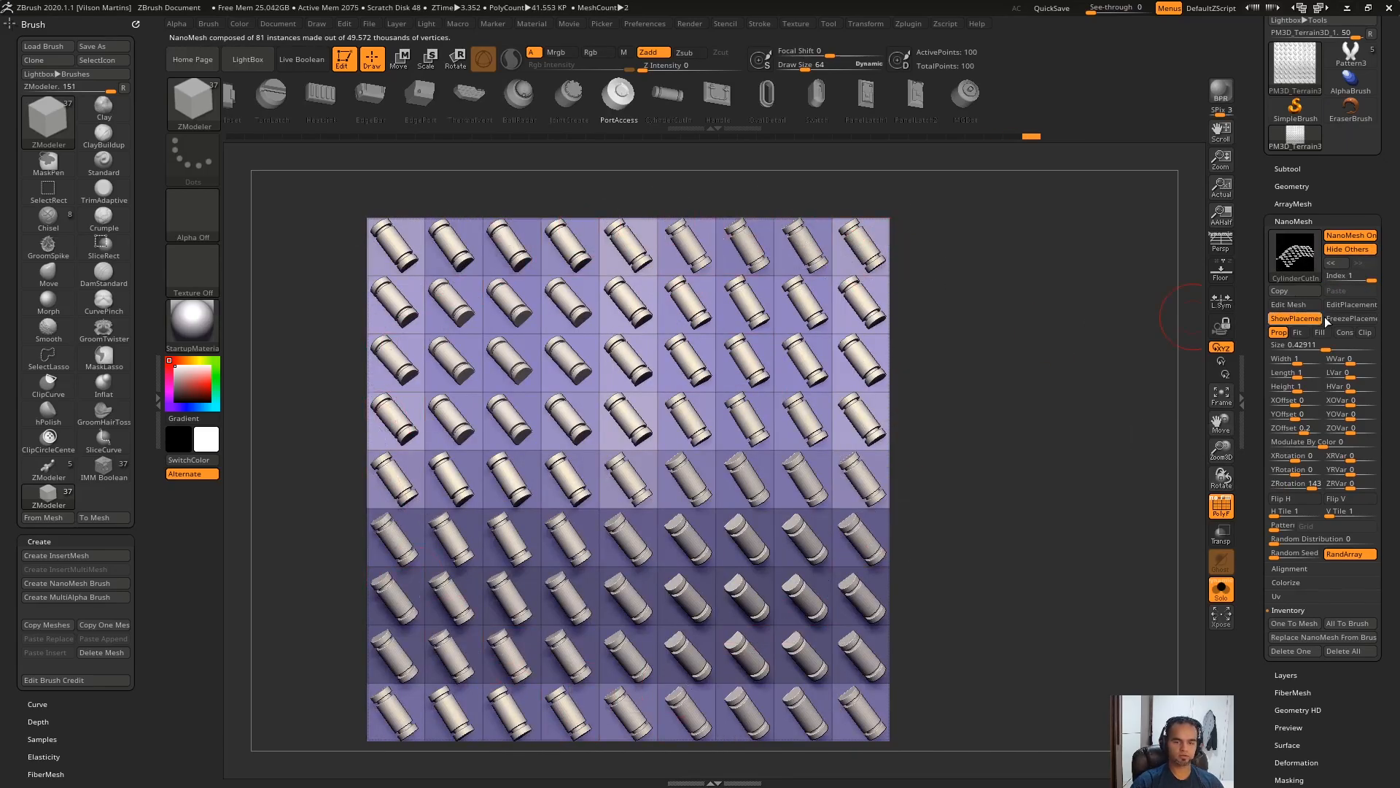
{"action": "mouse_move", "coordinate": [1325, 345]}
{"action": "left_mouse_down"}
{"action": "mouse_move", "coordinate": [1349, 345]}
{"action": "mouse_move", "coordinate": [1332, 348]}
{"action": "left_mouse_up"}
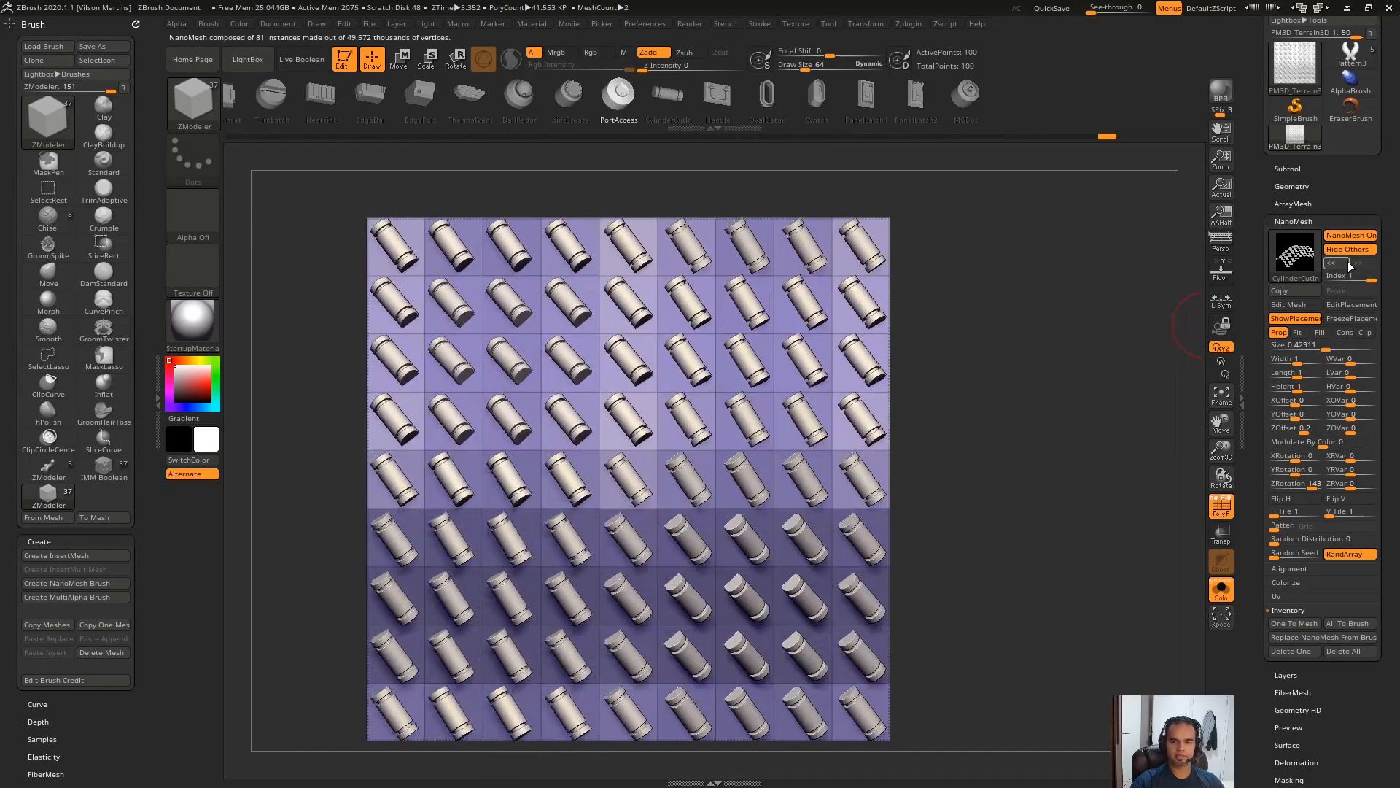
{"action": "left_click", "coordinate": [1370, 252]}
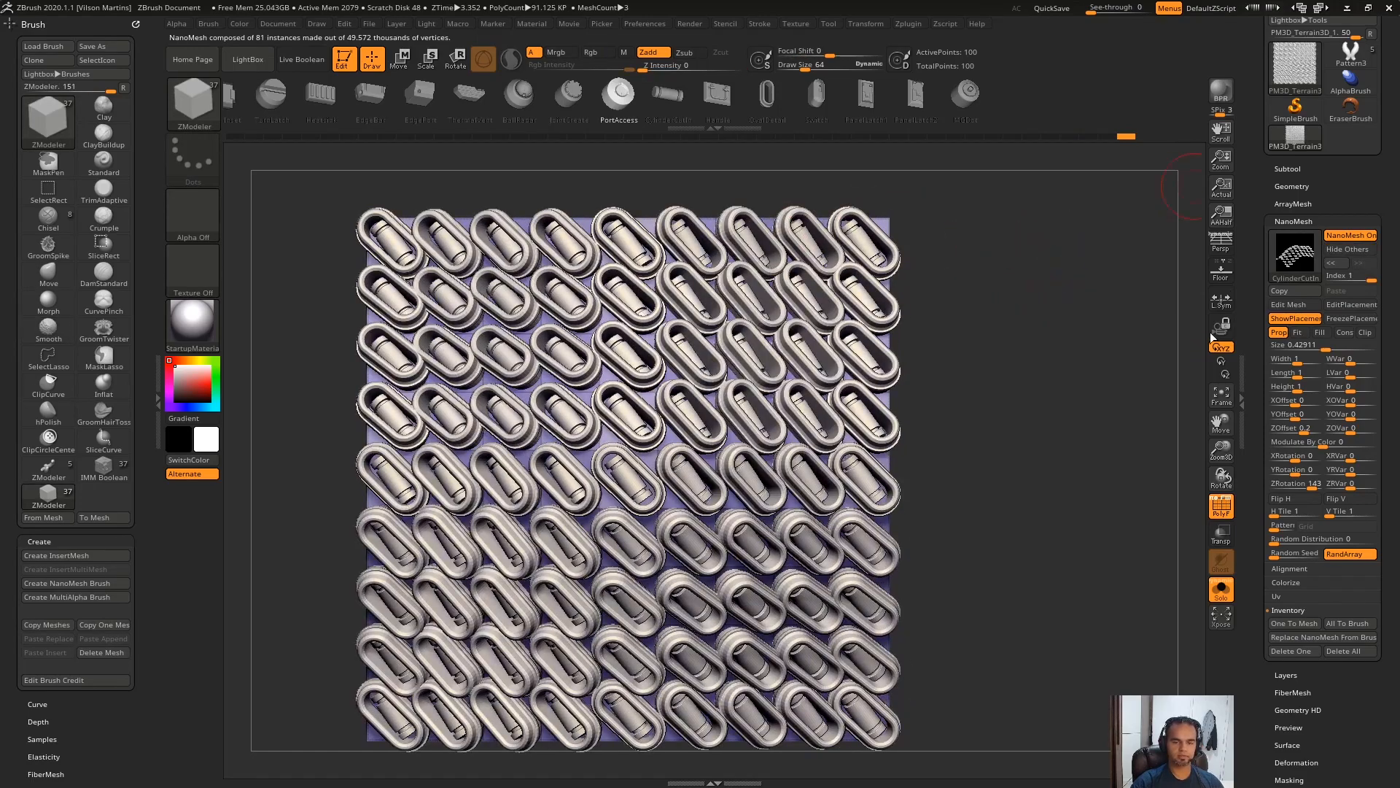
Step: Select the oval NanoMesh at index 0 and reduce its Size to about 0.36
{"action": "left_click", "coordinate": [1332, 262]}
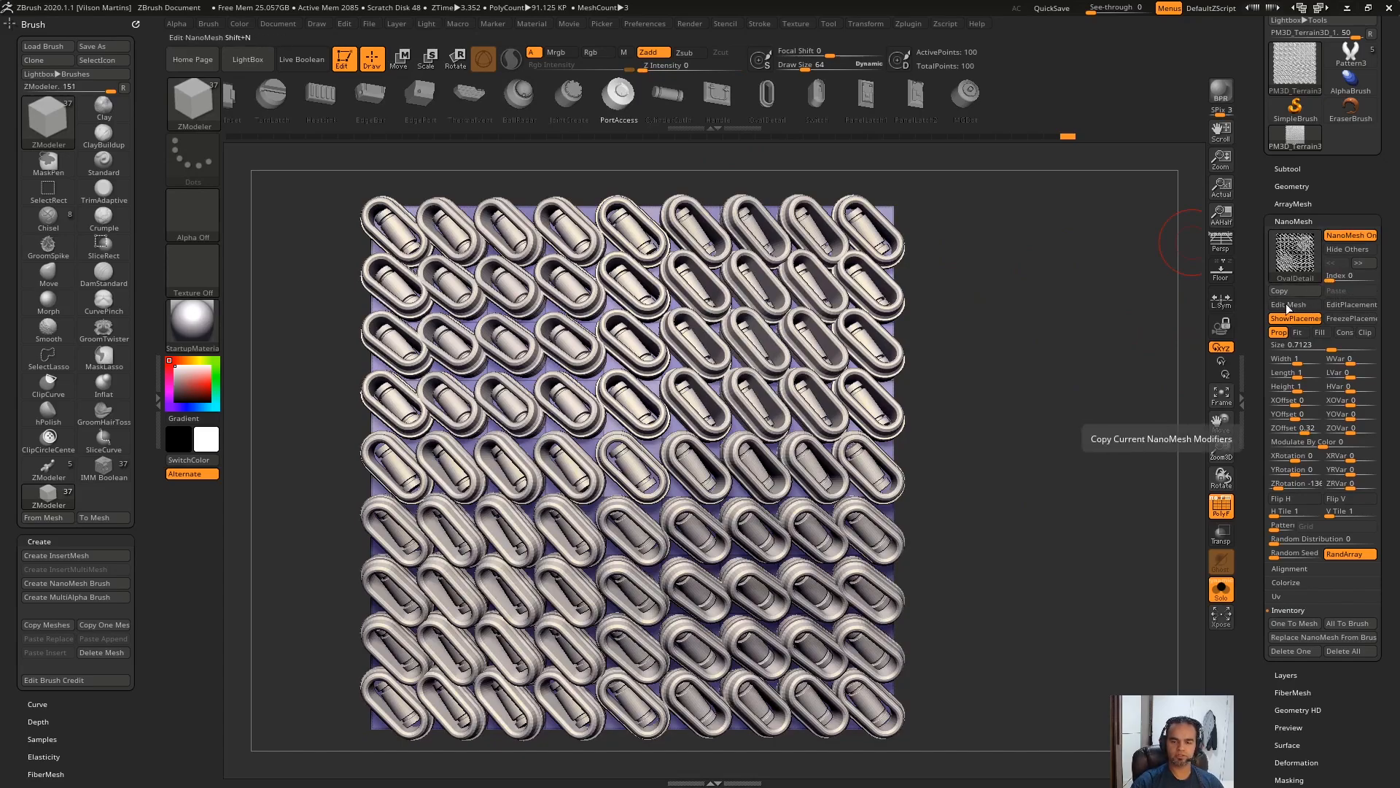
{"action": "left_click_drag", "start_coordinate": [1334, 347], "coordinate": [1324, 348]}
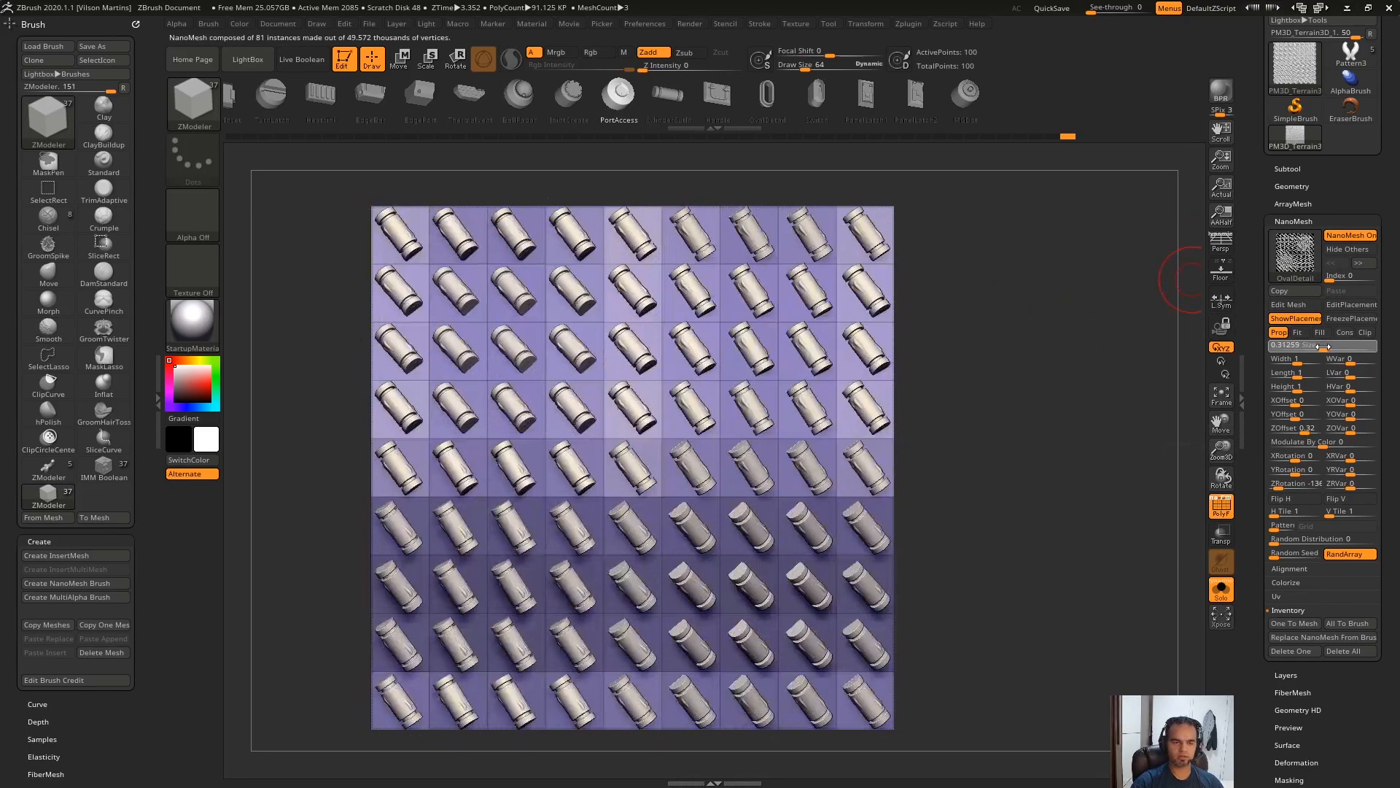
Step: Copy the oval NanoMesh's modifiers, paste them onto the cylinder NanoMesh at index 1, and inspect the matching placement
{"action": "left_click", "coordinate": [1301, 294]}
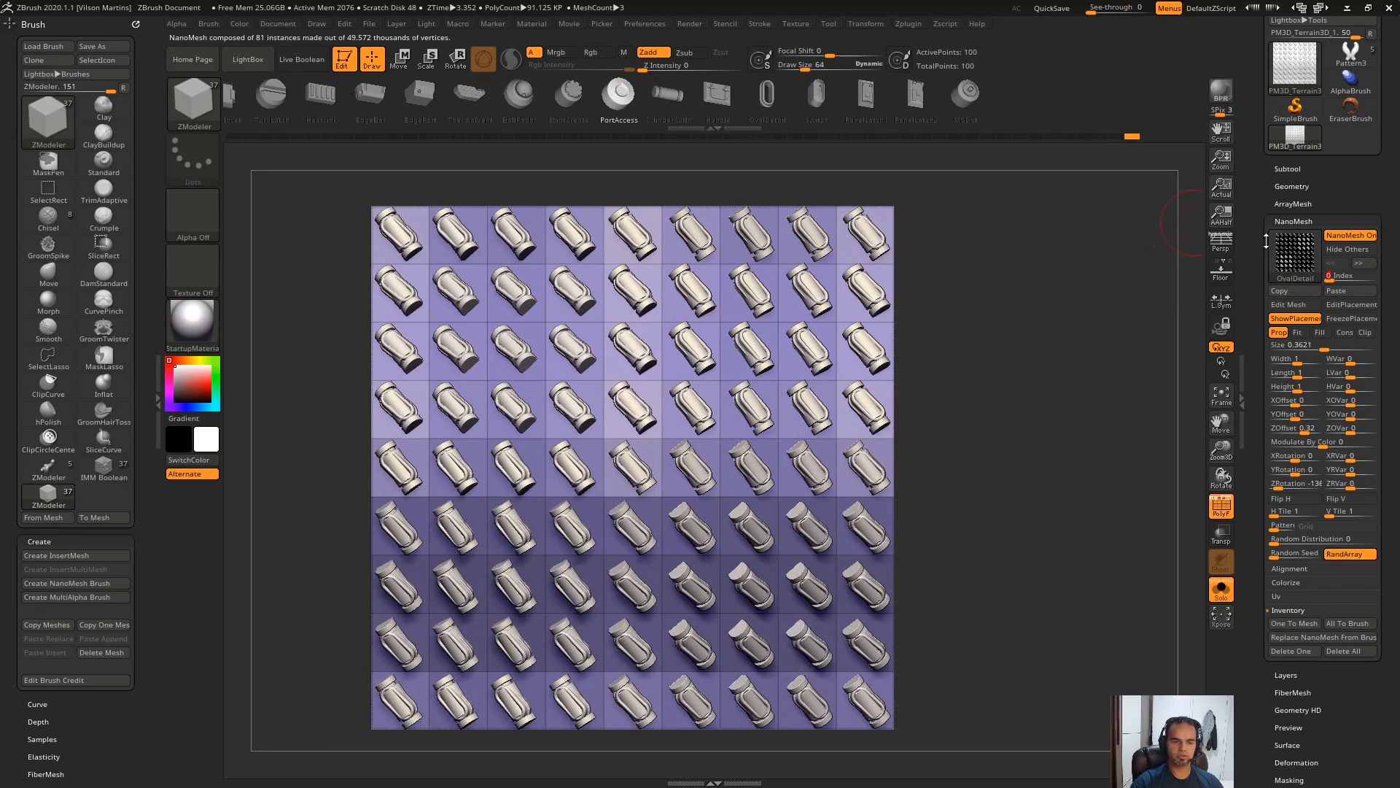
{"action": "left_click_drag", "start_coordinate": [1344, 277], "coordinate": [1346, 275]}
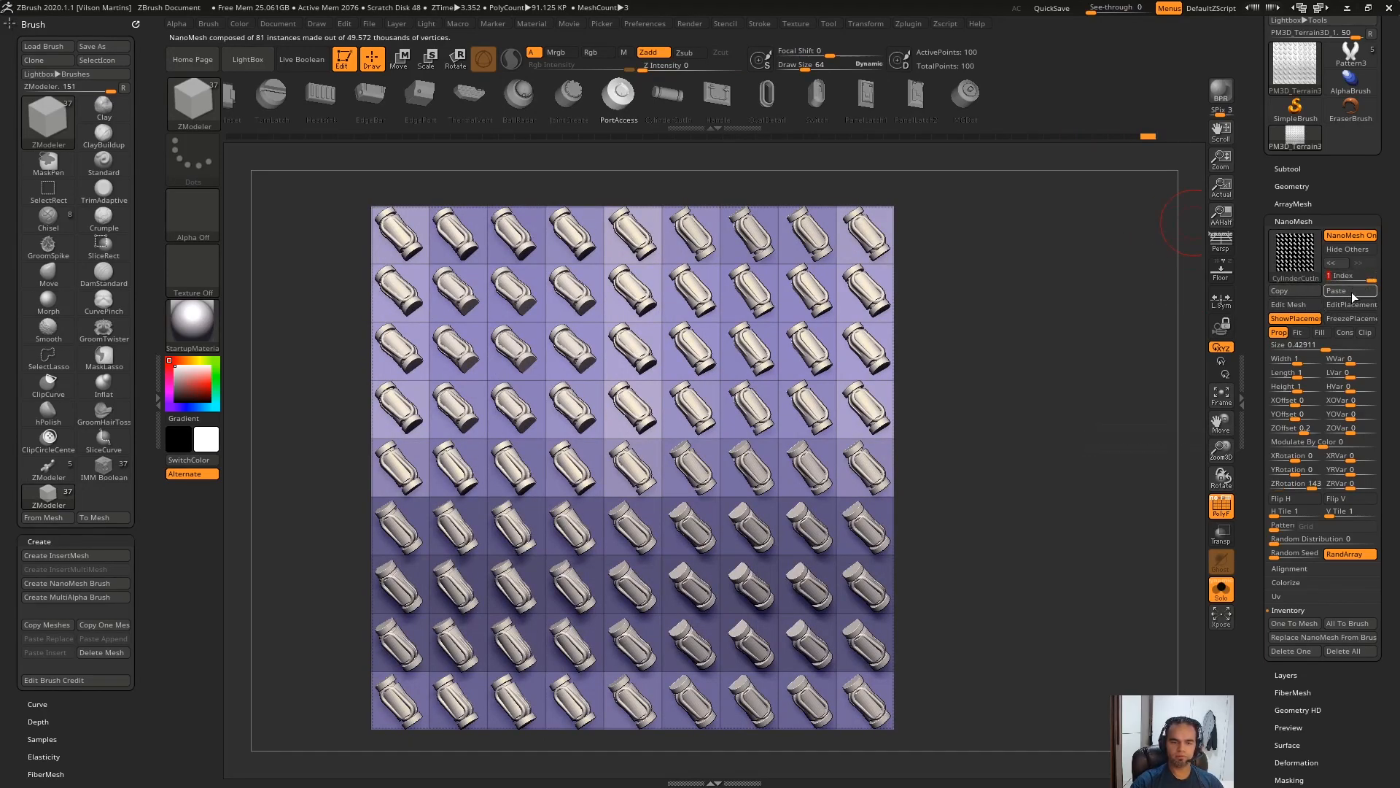
{"action": "left_click", "coordinate": [1351, 291]}
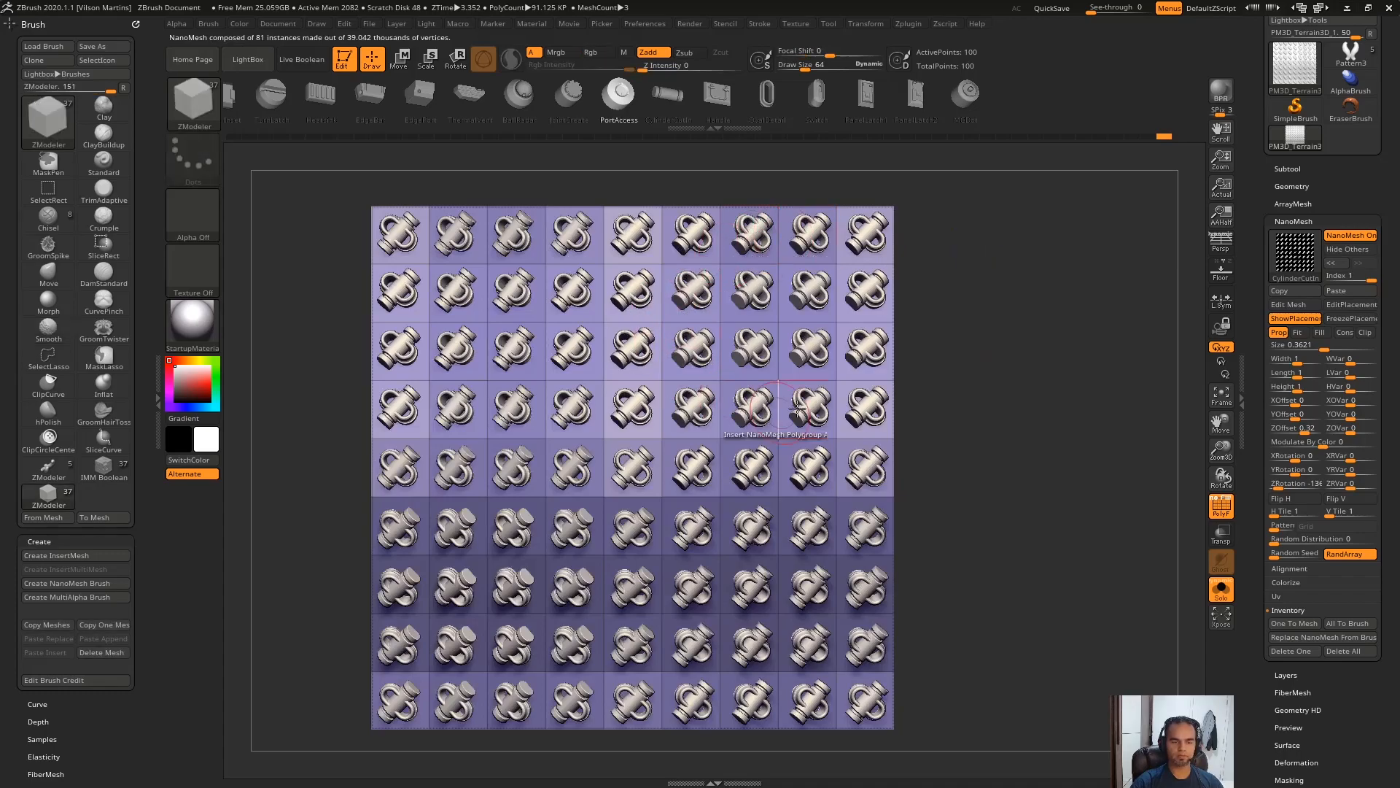
{"action": "left_click_drag", "start_coordinate": [1047, 289], "coordinate": [1006, 296]}
{"action": "left_click_drag", "start_coordinate": [1068, 256], "coordinate": [1028, 328], "text": "alt"}
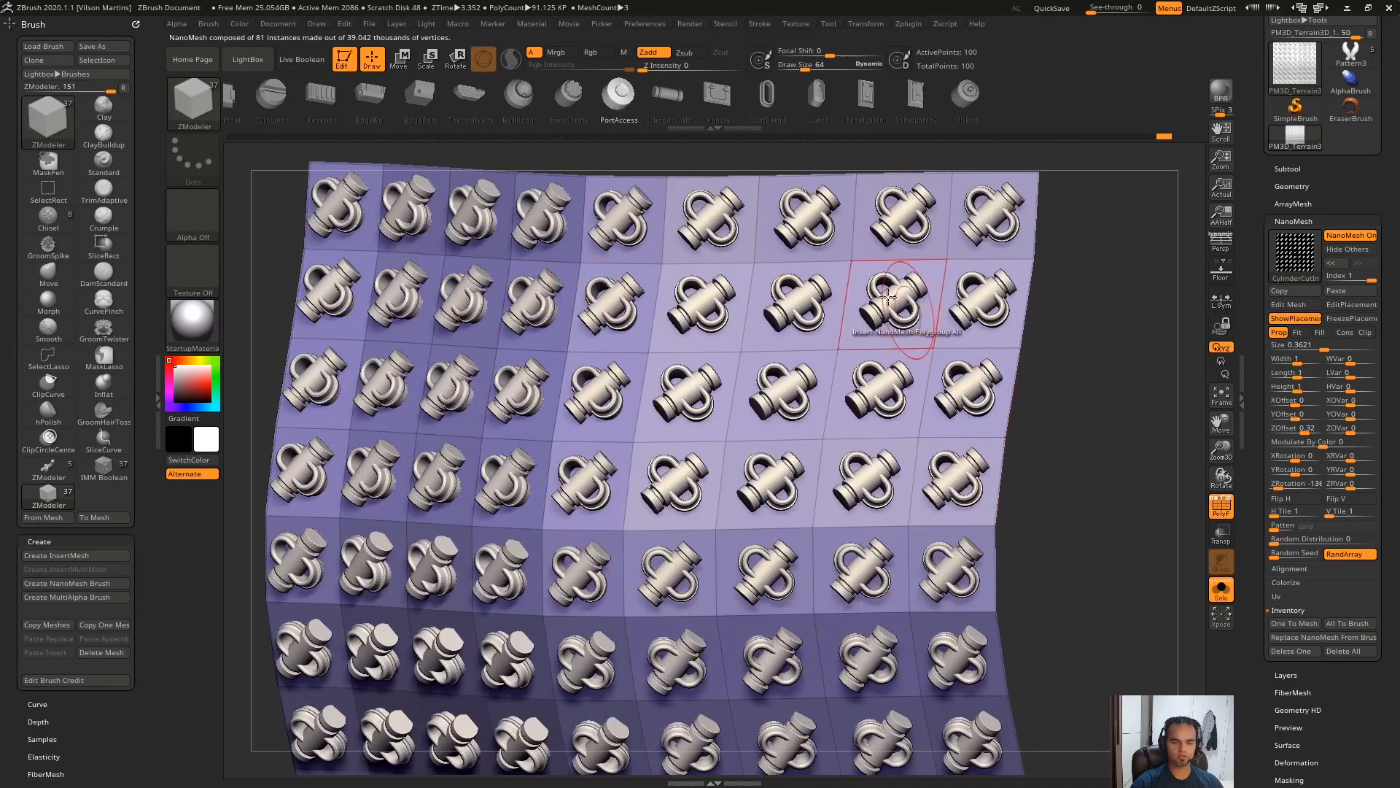
{"action": "left_click_drag", "start_coordinate": [1124, 290], "coordinate": [1125, 272], "text": "alt"}
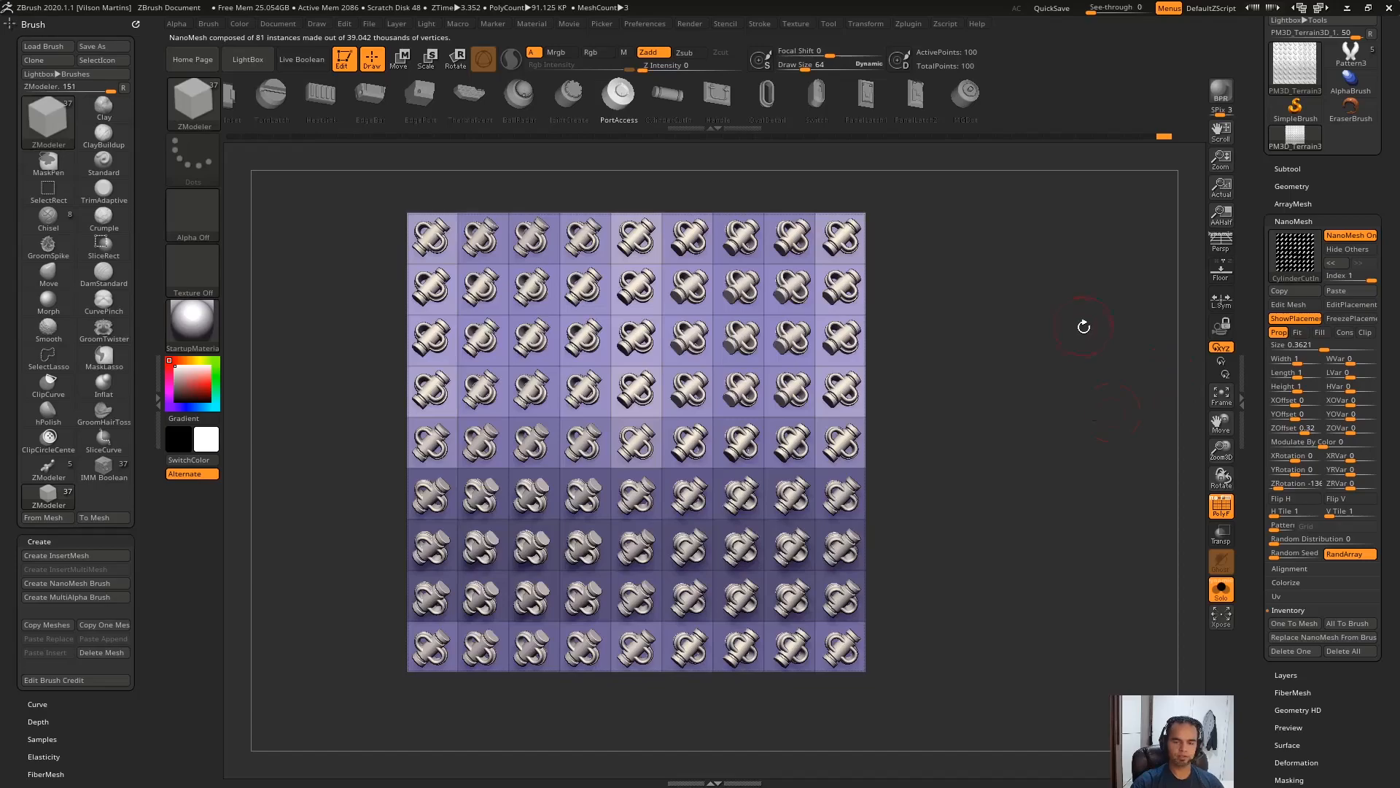
{"action": "left_click_drag", "start_coordinate": [1106, 322], "coordinate": [1130, 311], "text": "shift"}
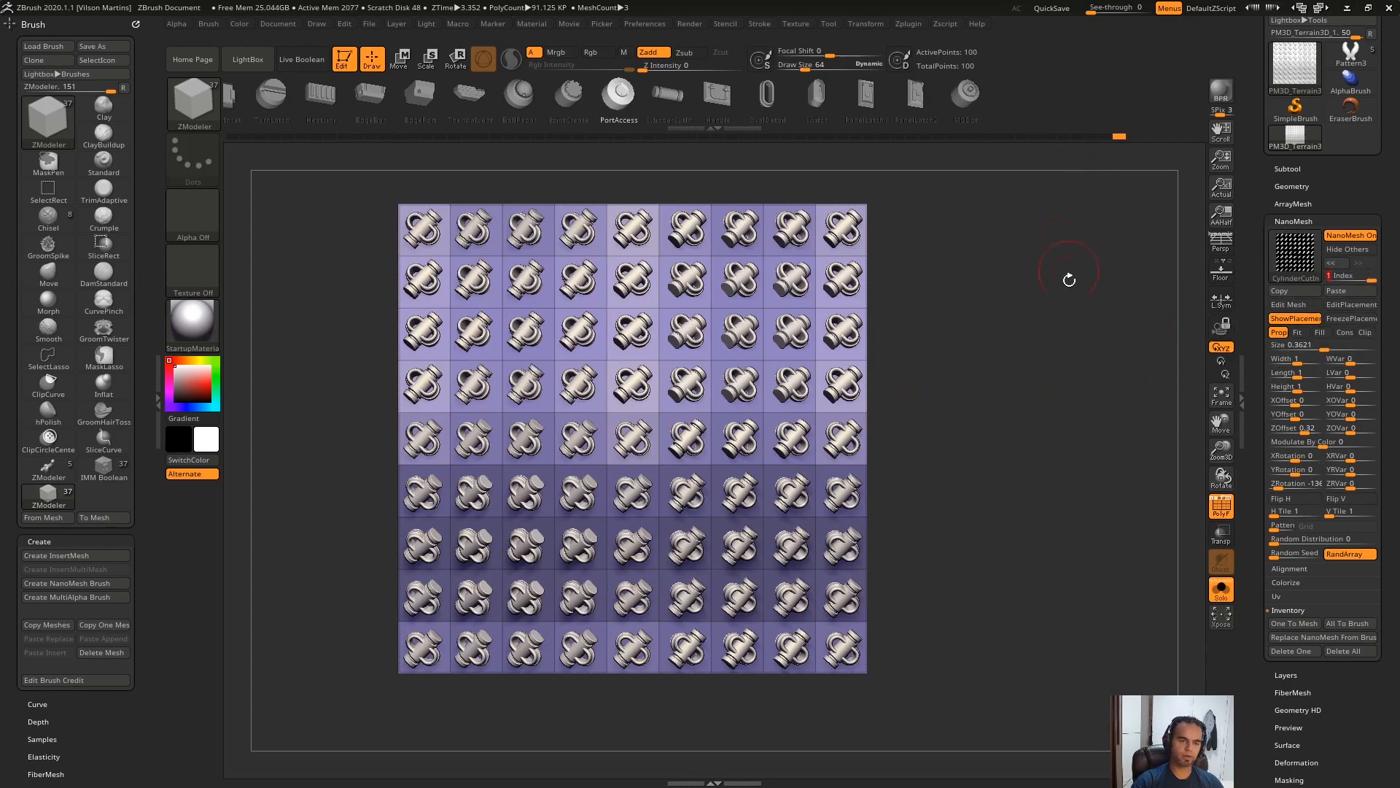
Step: Restore the cylinder NanoMesh's modifiers from before the paste and set its Size to about 0.36
{"action": "left_click", "coordinate": [1370, 292]}
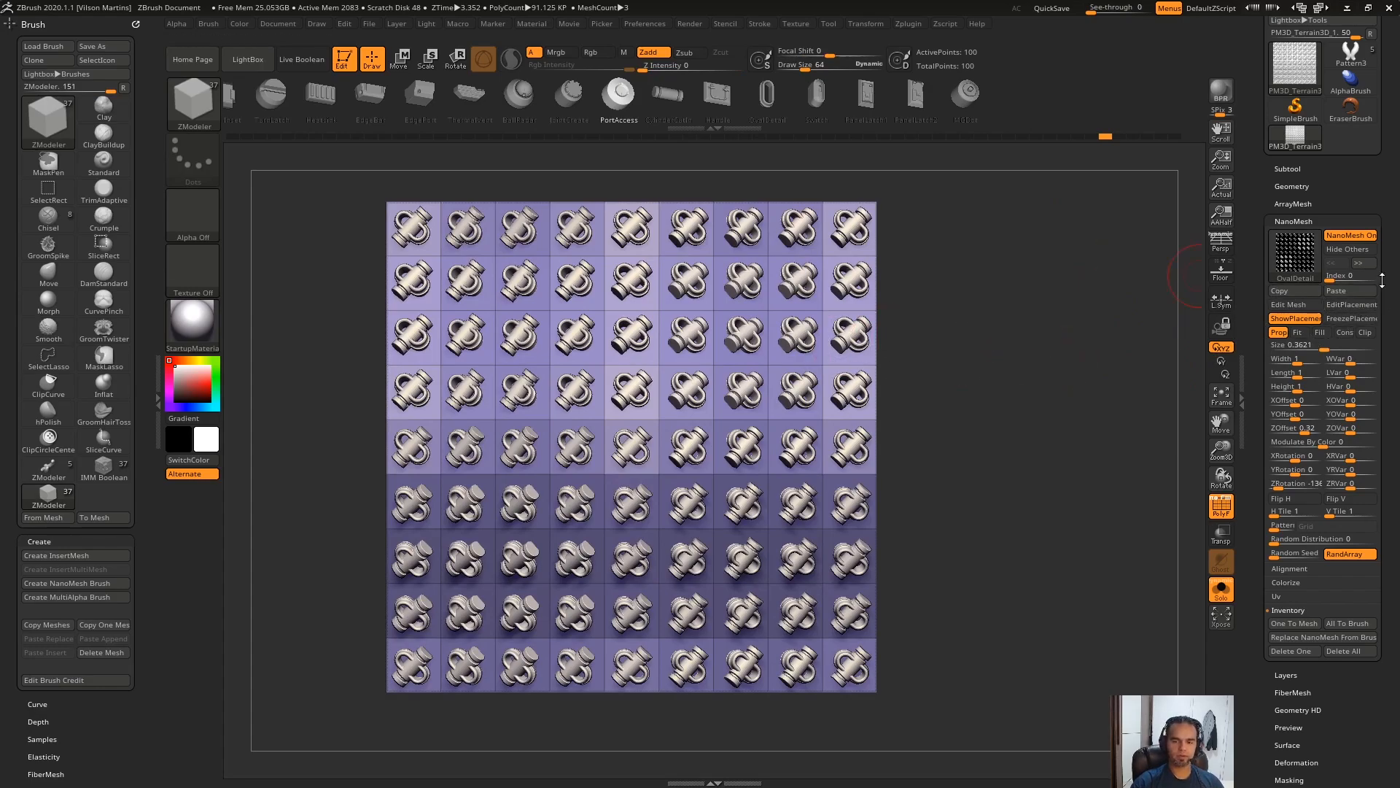
{"action": "left_click_drag", "start_coordinate": [1344, 279], "coordinate": [1246, 311]}
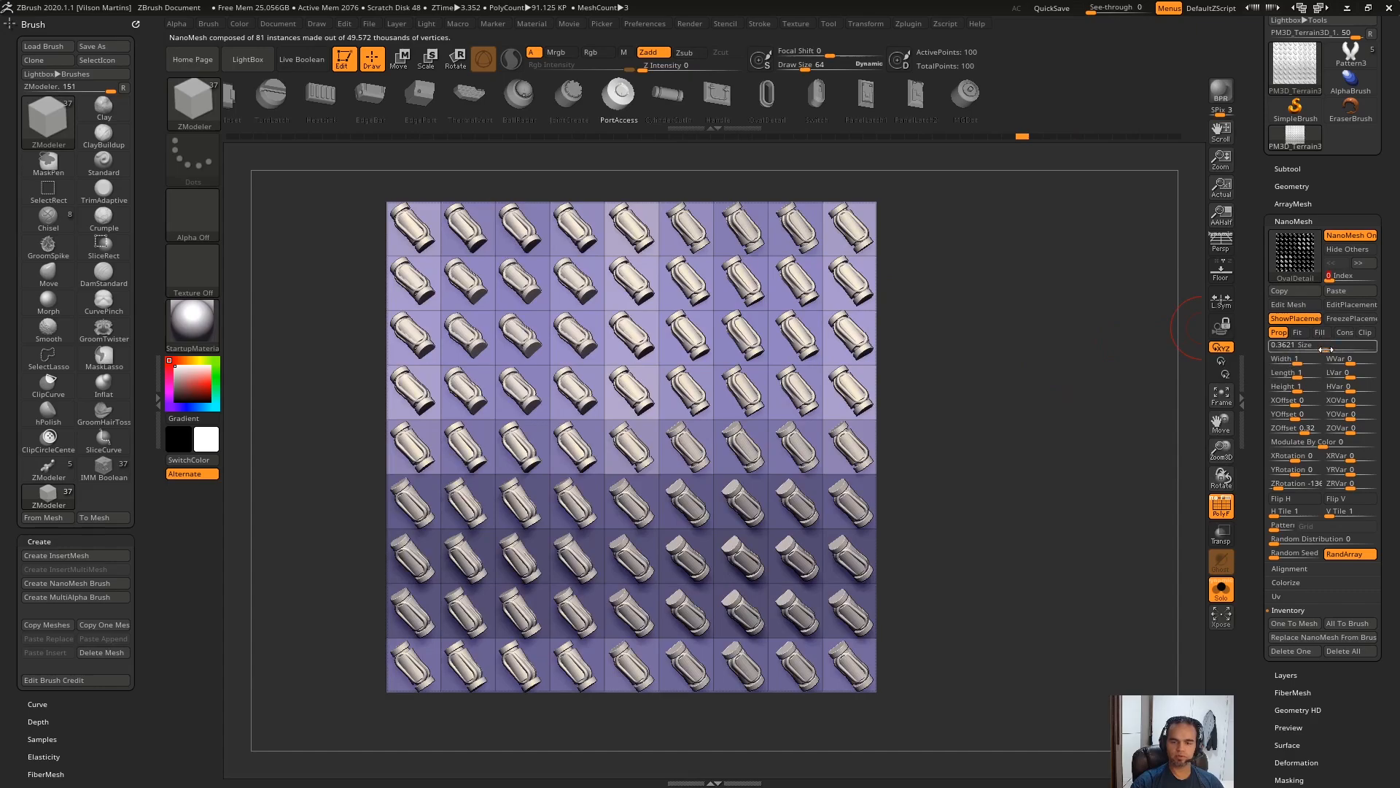
{"action": "left_click", "coordinate": [1360, 272]}
{"action": "mouse_move", "coordinate": [1327, 345]}
{"action": "left_mouse_down"}
{"action": "mouse_move", "coordinate": [1341, 343]}
{"action": "mouse_move", "coordinate": [1326, 345]}
{"action": "left_mouse_up"}
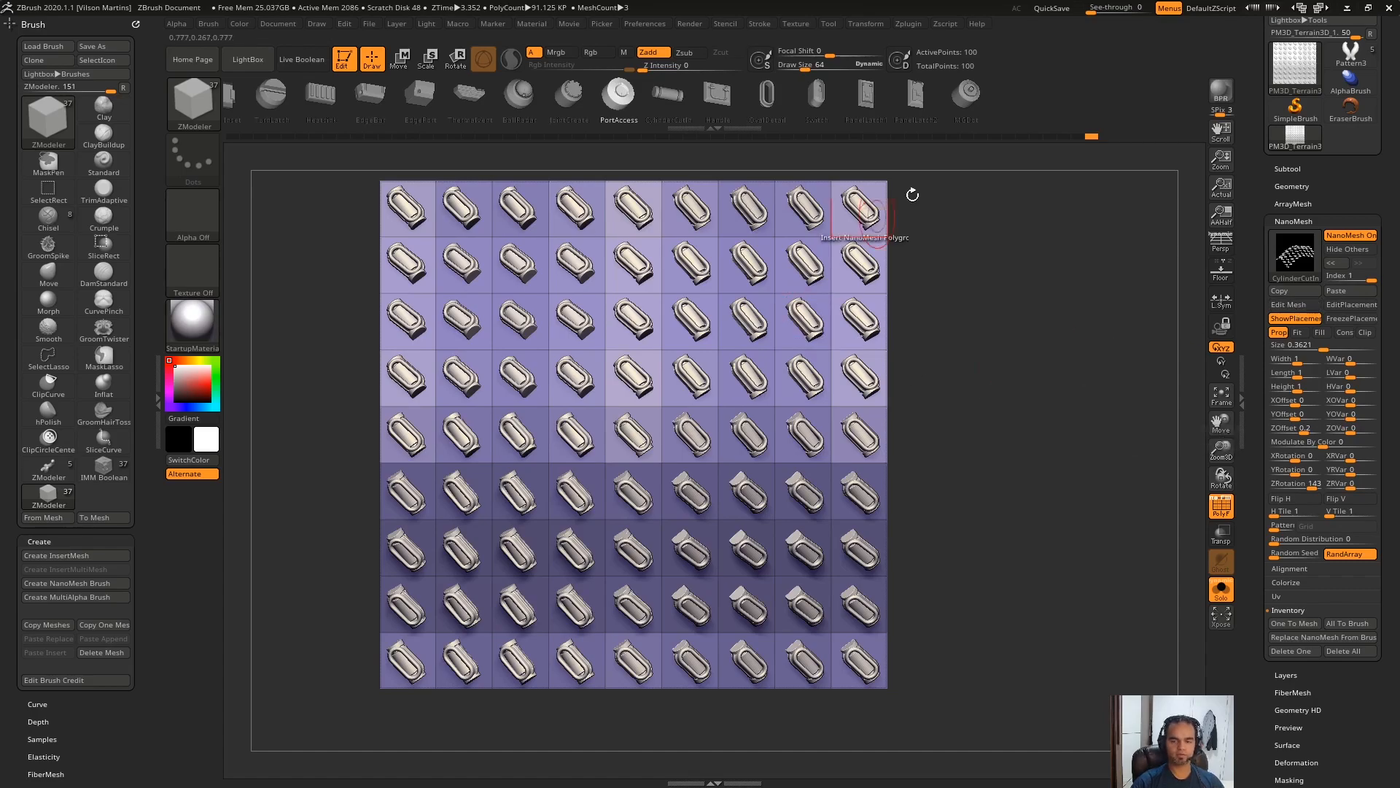
Step: Open the oval NanoMesh's source mesh for editing and lengthen it along its straight sides
{"action": "left_click_drag", "start_coordinate": [1348, 280], "coordinate": [1281, 297]}
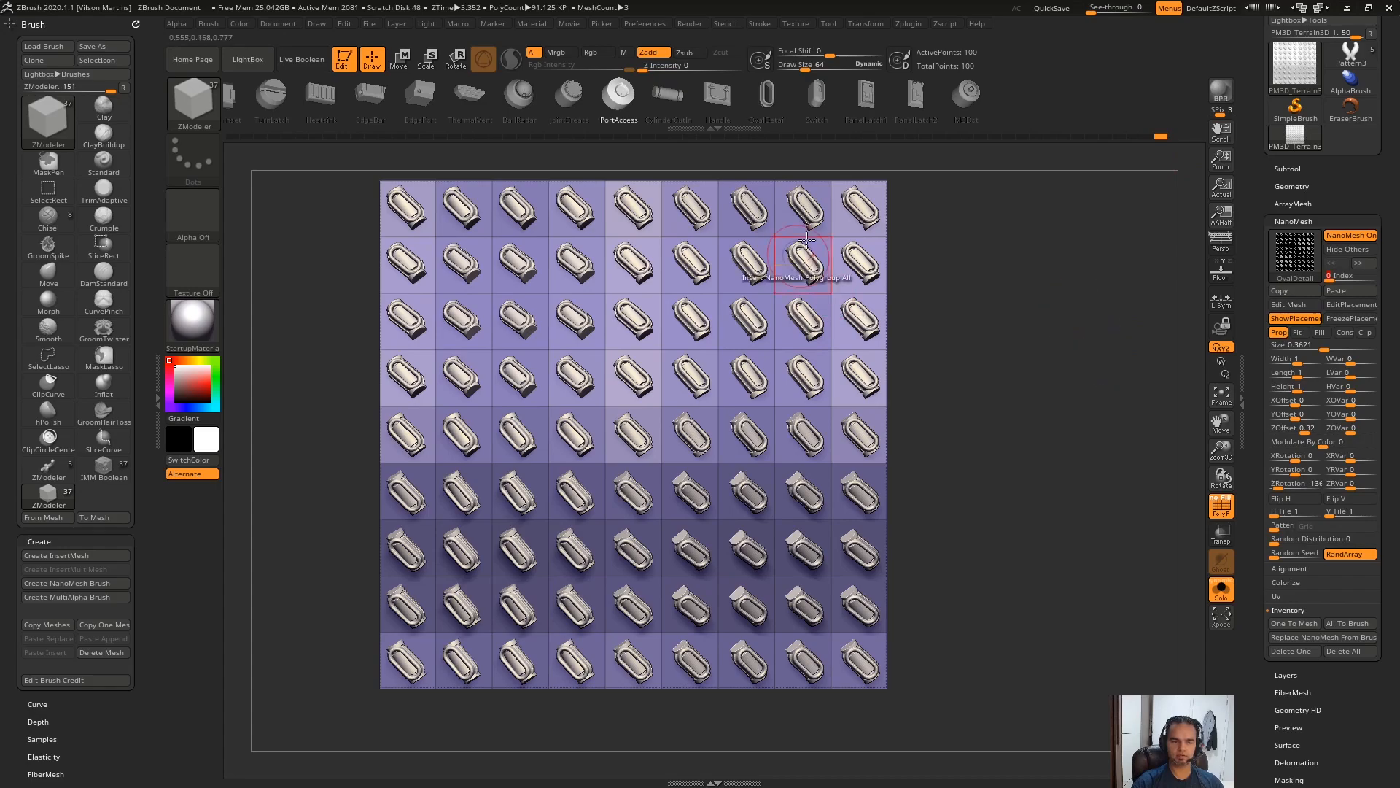
{"action": "left_click", "coordinate": [1279, 310]}
{"action": "left_click_drag", "start_coordinate": [1000, 329], "coordinate": [983, 393]}
{"action": "left_click_drag", "start_coordinate": [799, 450], "coordinate": [827, 400], "text": "alt"}
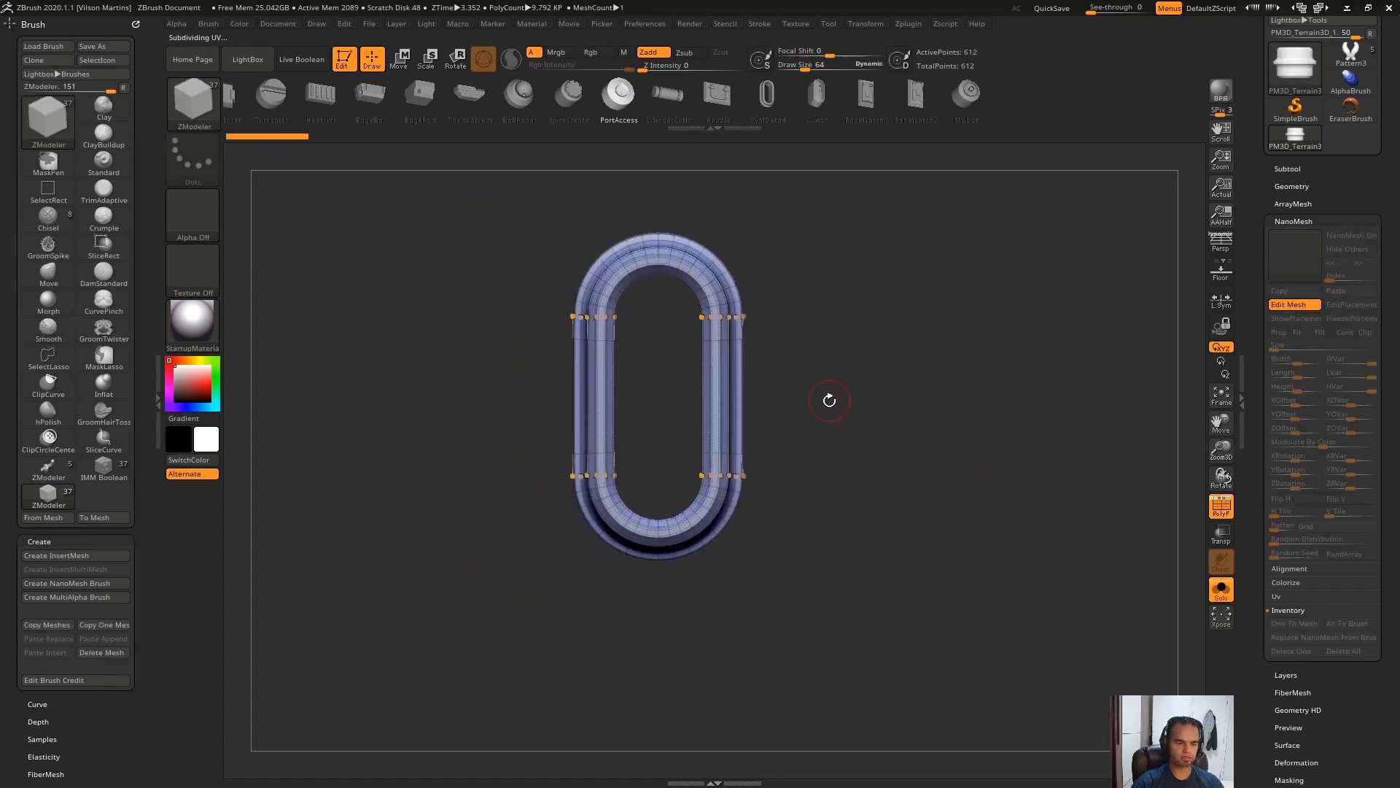
{"action": "key", "text": "w"}
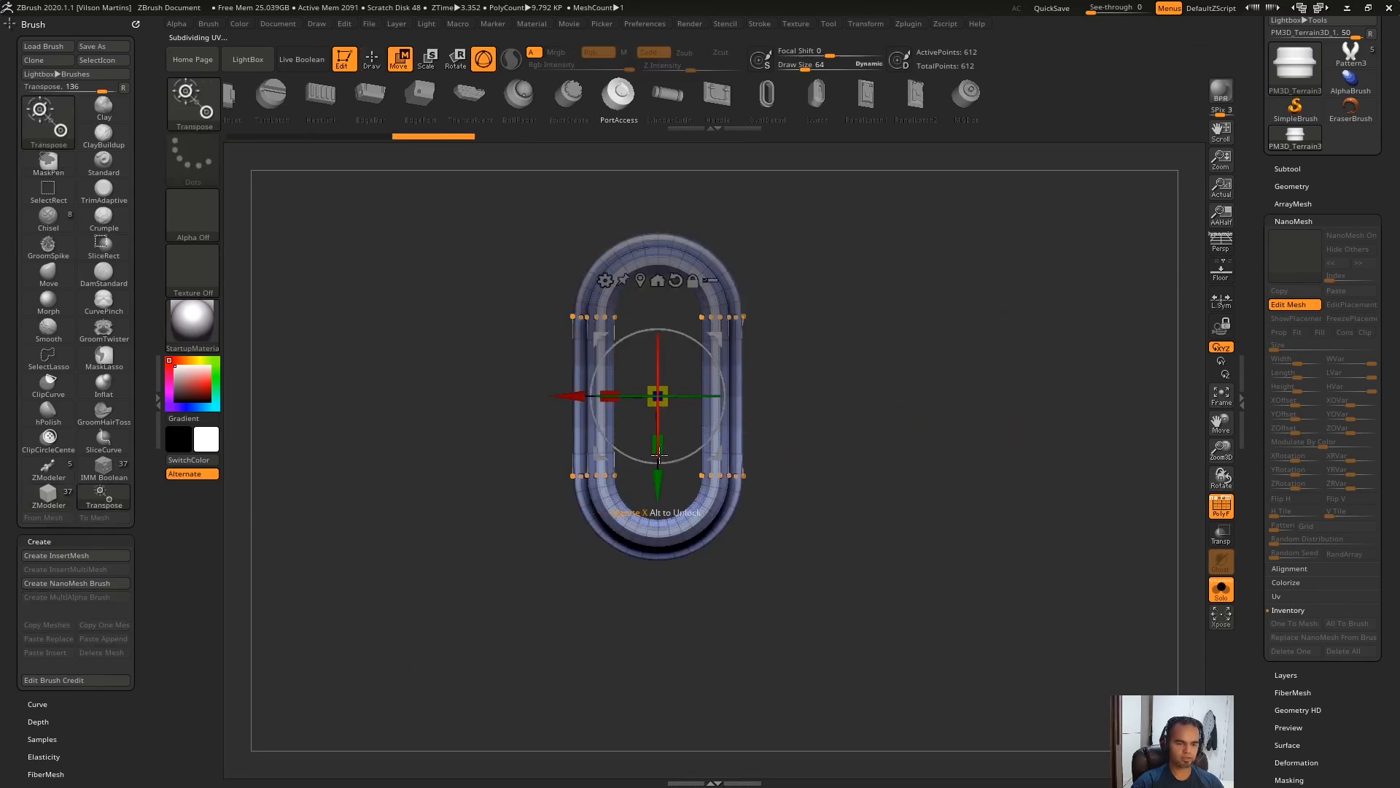
{"action": "left_click_drag", "start_coordinate": [658, 479], "coordinate": [659, 436]}
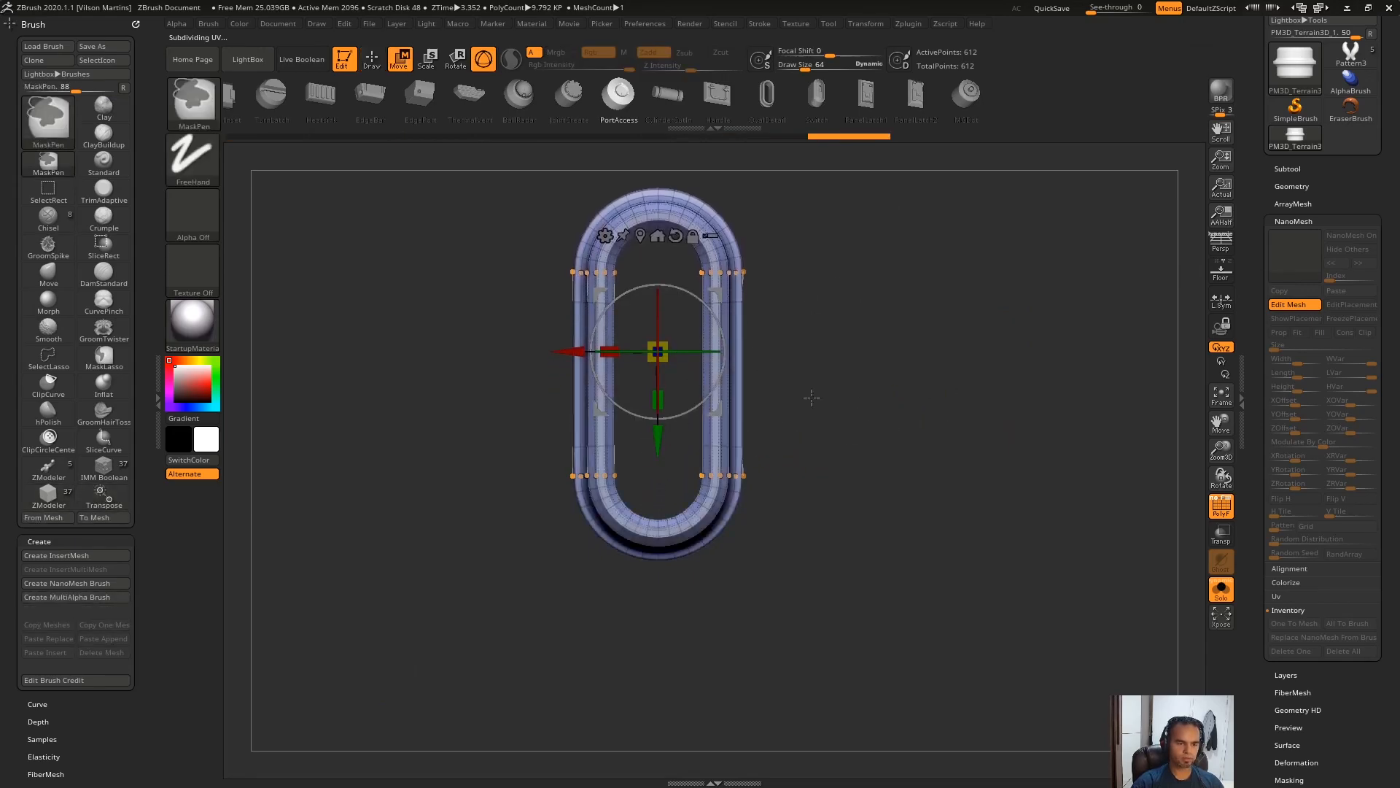
Step: Pull the oval mesh's right side outward with the Move brush at a Draw Size of about 222, and leave mesh editing
{"action": "key", "text": "q"}
{"action": "left_click", "coordinate": [49, 273]}
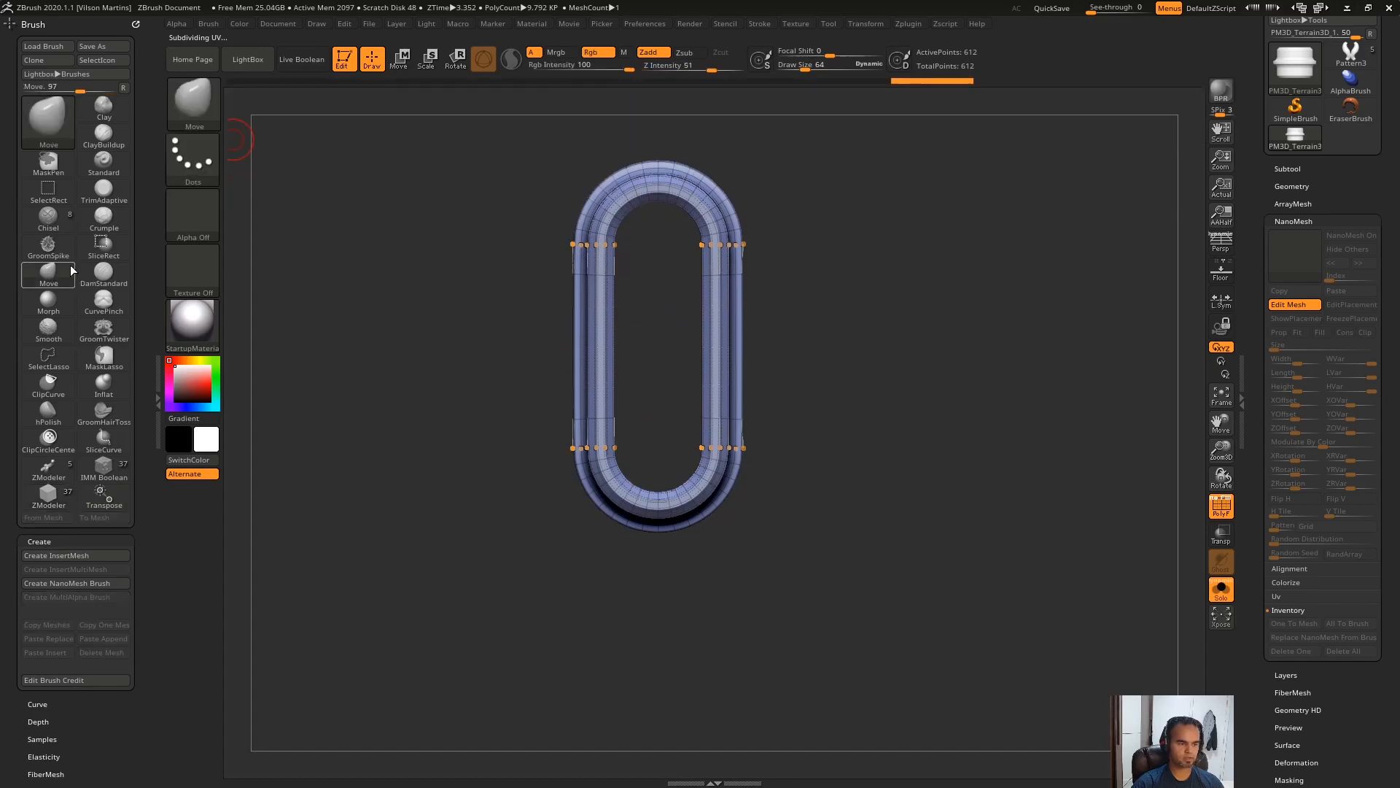
{"action": "key", "text": "s"}
{"action": "left_click_drag", "start_coordinate": [703, 337], "coordinate": [793, 302]}
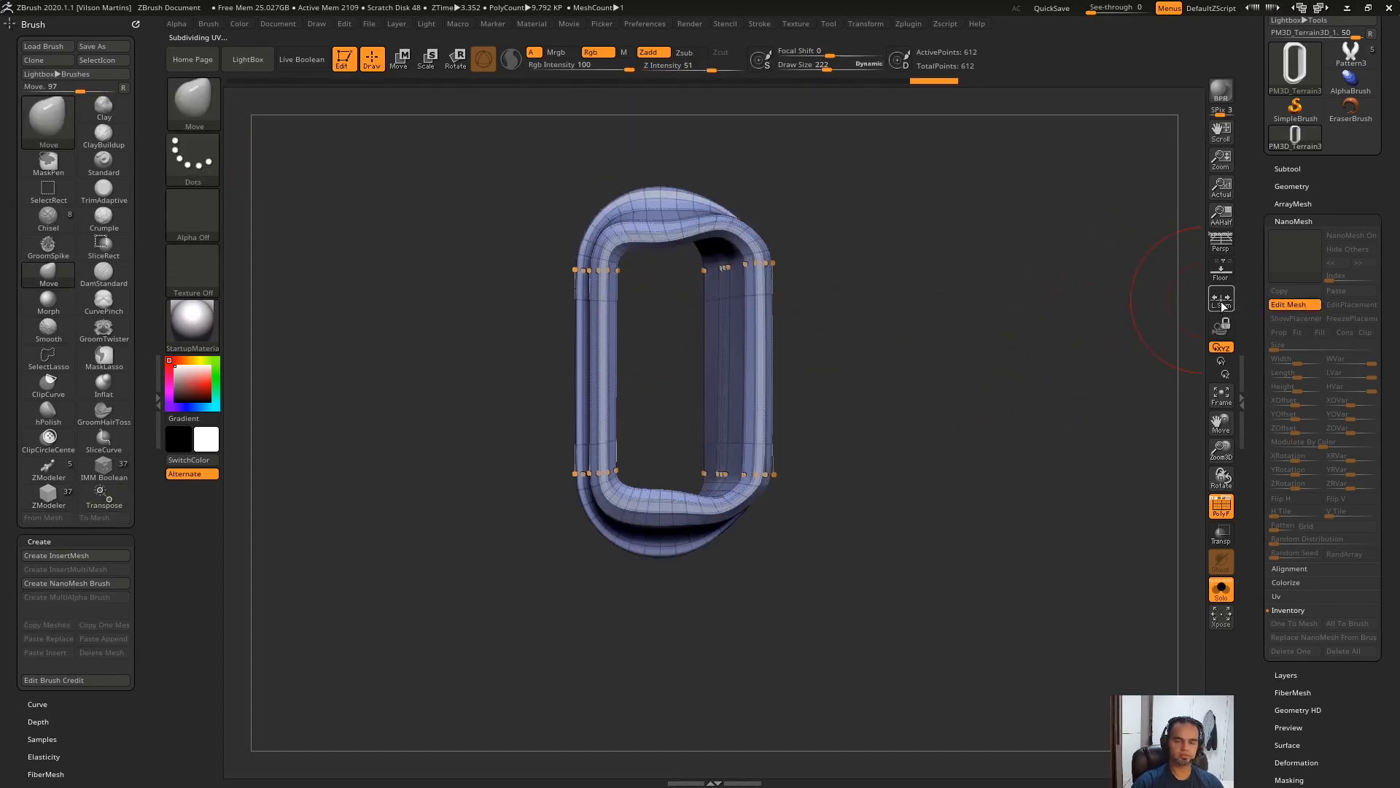
{"action": "left_click", "coordinate": [1297, 303]}
{"action": "left_click_drag", "start_coordinate": [1061, 321], "coordinate": [1003, 356]}
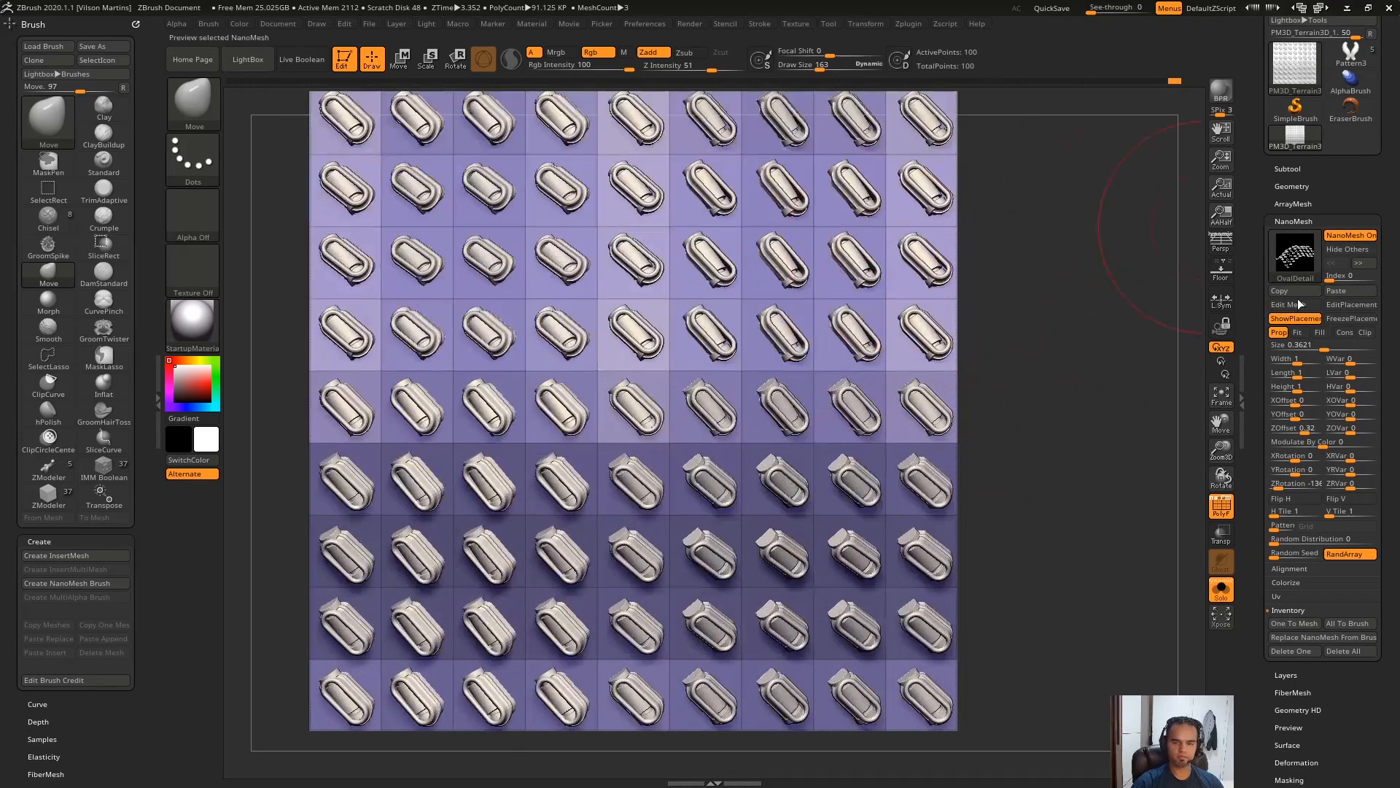
Step: Isolate the oval NanoMesh with Hide Others and inspect its instances on the terrain up close
{"action": "left_click", "coordinate": [1347, 249]}
{"action": "mouse_move", "coordinate": [999, 353]}
{"action": "left_mouse_down"}
{"action": "mouse_move", "coordinate": [815, 431]}
{"action": "mouse_move", "coordinate": [802, 384]}
{"action": "mouse_move", "coordinate": [846, 459]}
{"action": "left_mouse_up"}
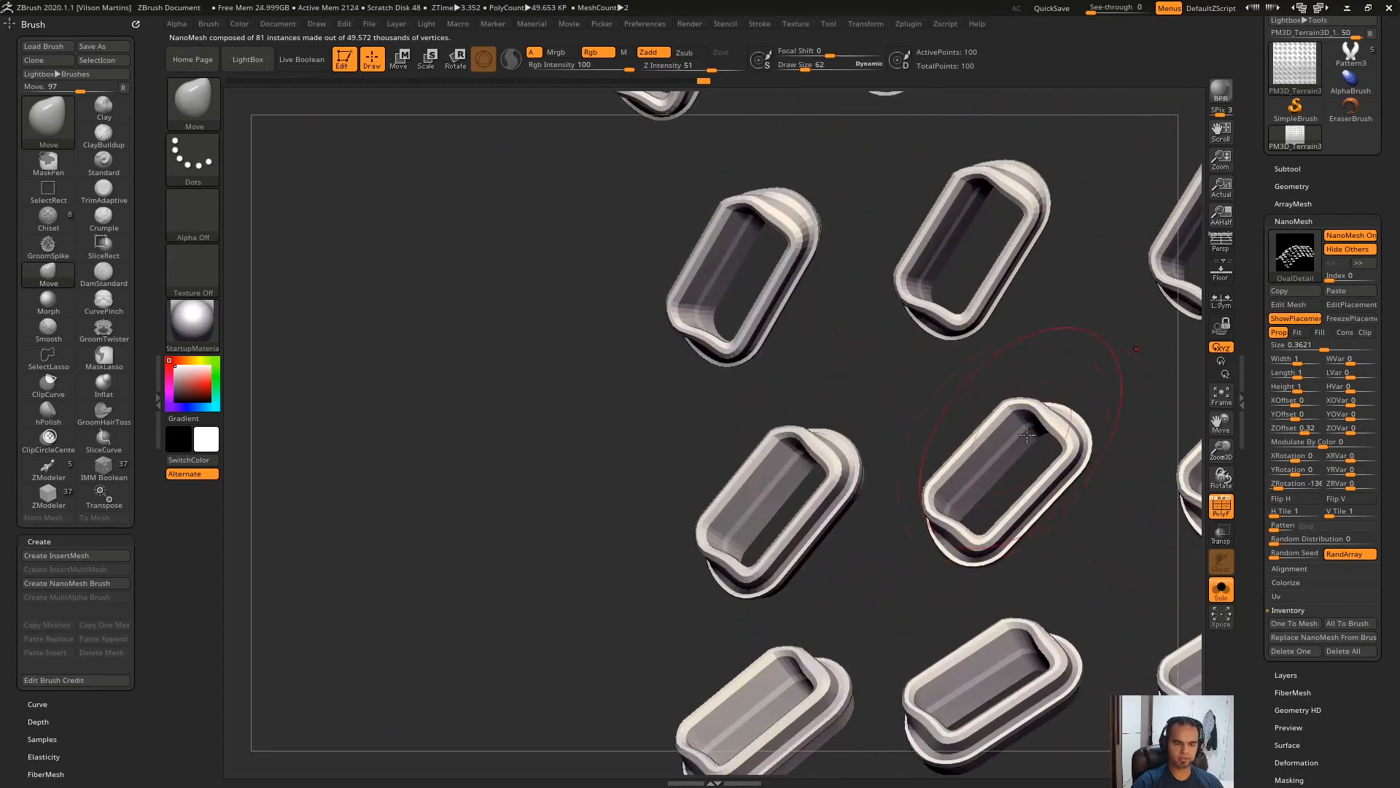
{"action": "mouse_move", "coordinate": [1054, 413]}
{"action": "right_mouse_down"}
{"action": "mouse_move", "coordinate": [1082, 405]}
{"action": "mouse_move", "coordinate": [910, 479]}
{"action": "mouse_move", "coordinate": [651, 391]}
{"action": "mouse_move", "coordinate": [810, 384]}
{"action": "mouse_move", "coordinate": [846, 321]}
{"action": "mouse_move", "coordinate": [844, 381]}
{"action": "mouse_move", "coordinate": [928, 218]}
{"action": "right_mouse_up"}
{"action": "right_click_drag", "start_coordinate": [906, 358], "coordinate": [1148, 411], "text": "alt"}
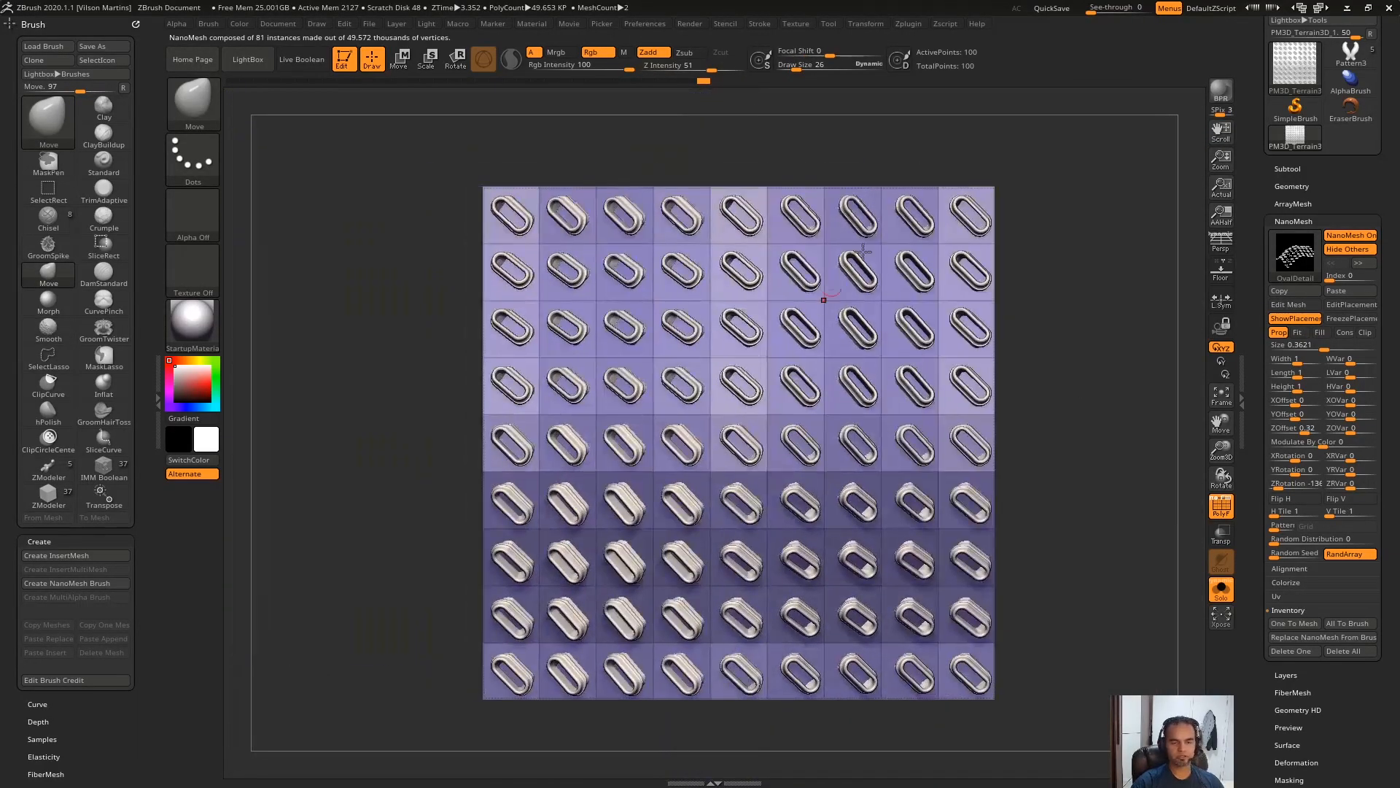
Step: Open the oval NanoMesh's source mesh for editing, leave it again, and examine the edited ovals on the terrain
{"action": "right_click_drag", "start_coordinate": [1117, 352], "coordinate": [1122, 379], "text": "ctrl"}
{"action": "right_click_drag", "start_coordinate": [1121, 379], "coordinate": [1031, 377], "text": "alt"}
{"action": "left_click", "coordinate": [1294, 306]}
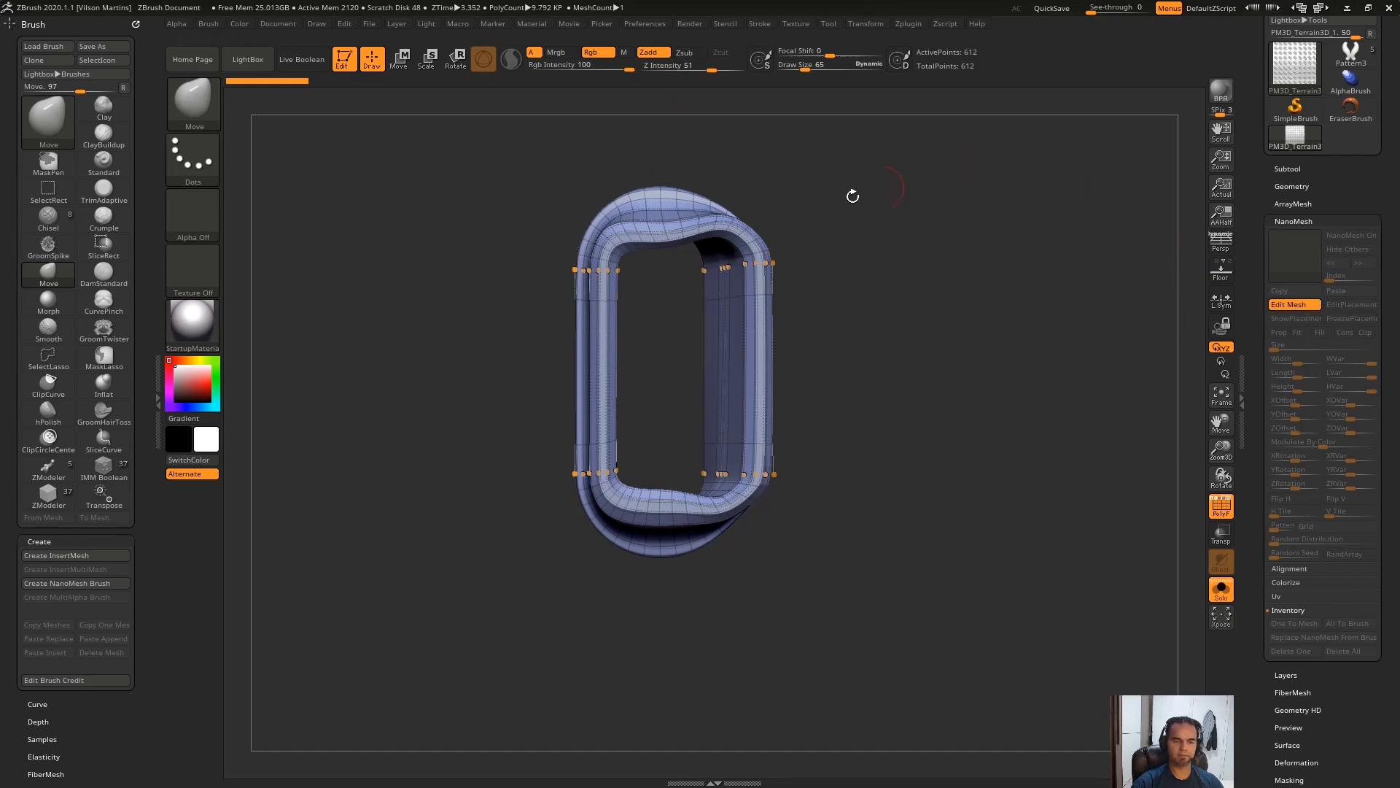
{"action": "left_click", "coordinate": [1305, 305]}
{"action": "left_click_drag", "start_coordinate": [1115, 314], "coordinate": [1015, 275]}
{"action": "left_click_drag", "start_coordinate": [1073, 332], "coordinate": [1117, 344], "text": "alt"}
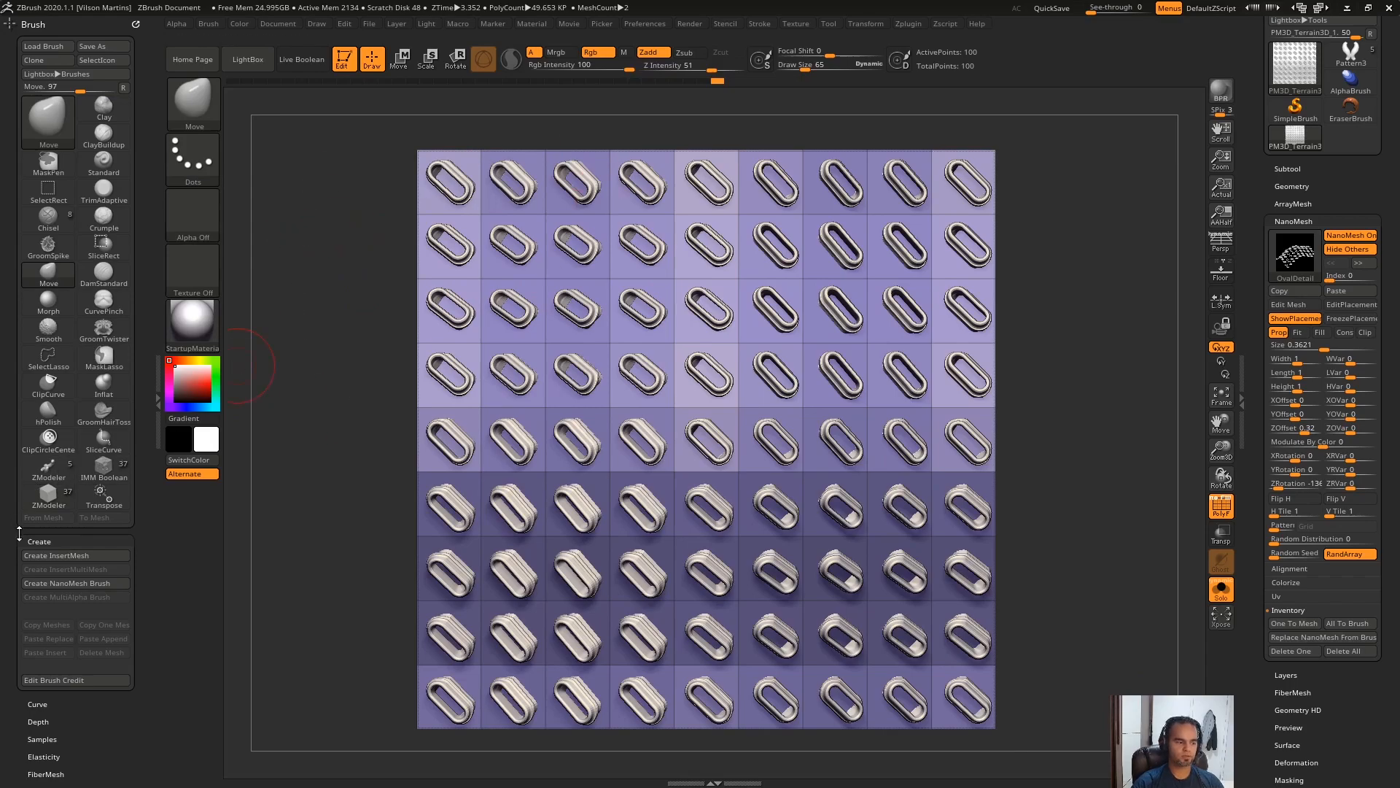
Step: Replace the edited oval NanoMesh with the original OvalDetail mesh from the ZModeler brush
{"action": "left_click", "coordinate": [46, 496]}
{"action": "left_click_drag", "start_coordinate": [928, 104], "coordinate": [743, 107]}
{"action": "left_click", "coordinate": [670, 100]}
{"action": "scroll", "coordinate": [1297, 326], "scroll_direction": "down", "scroll_amount": 1}
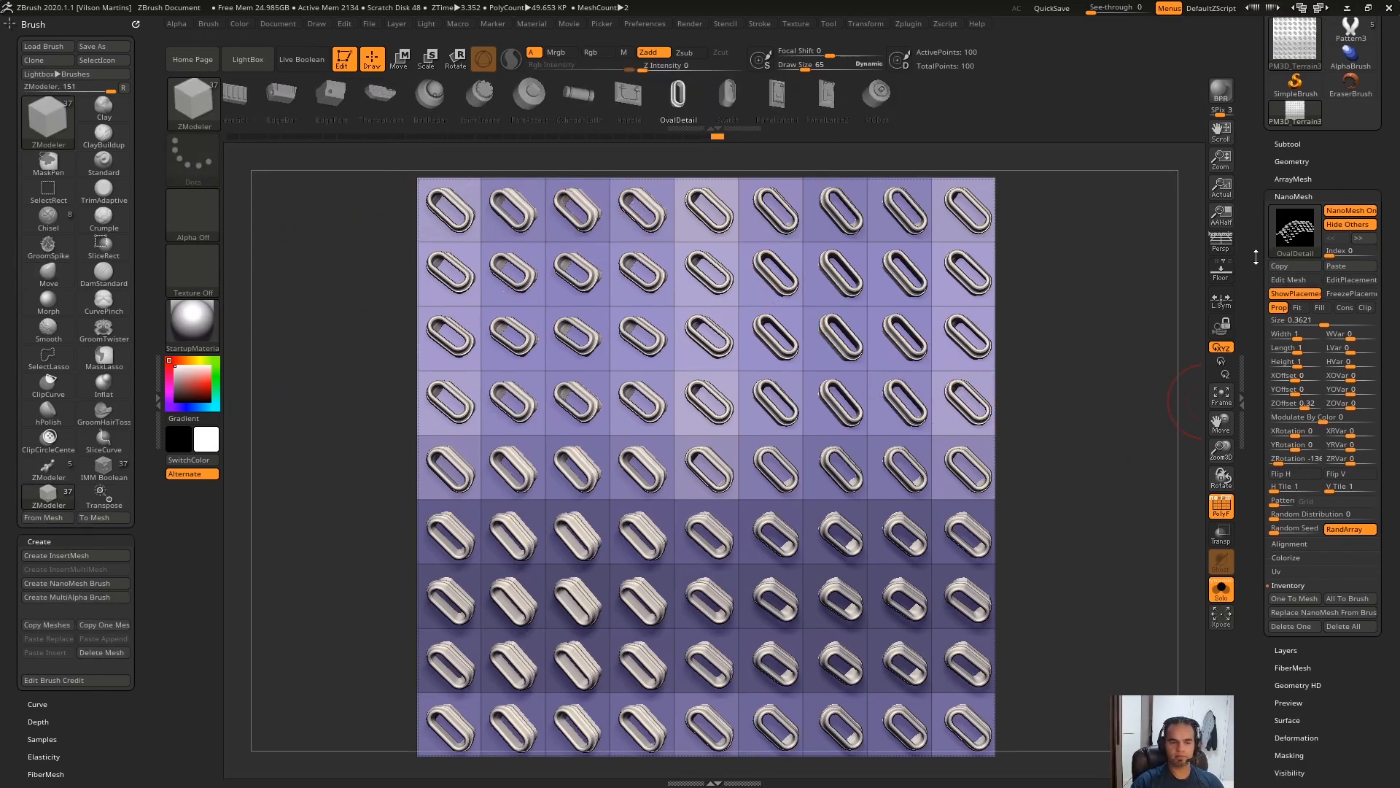
{"action": "mouse_move", "coordinate": [1093, 439]}
{"action": "left_mouse_down"}
{"action": "mouse_move", "coordinate": [835, 338]}
{"action": "mouse_move", "coordinate": [812, 416]}
{"action": "mouse_move", "coordinate": [515, 489]}
{"action": "left_mouse_up"}
{"action": "left_click", "coordinate": [1296, 613]}
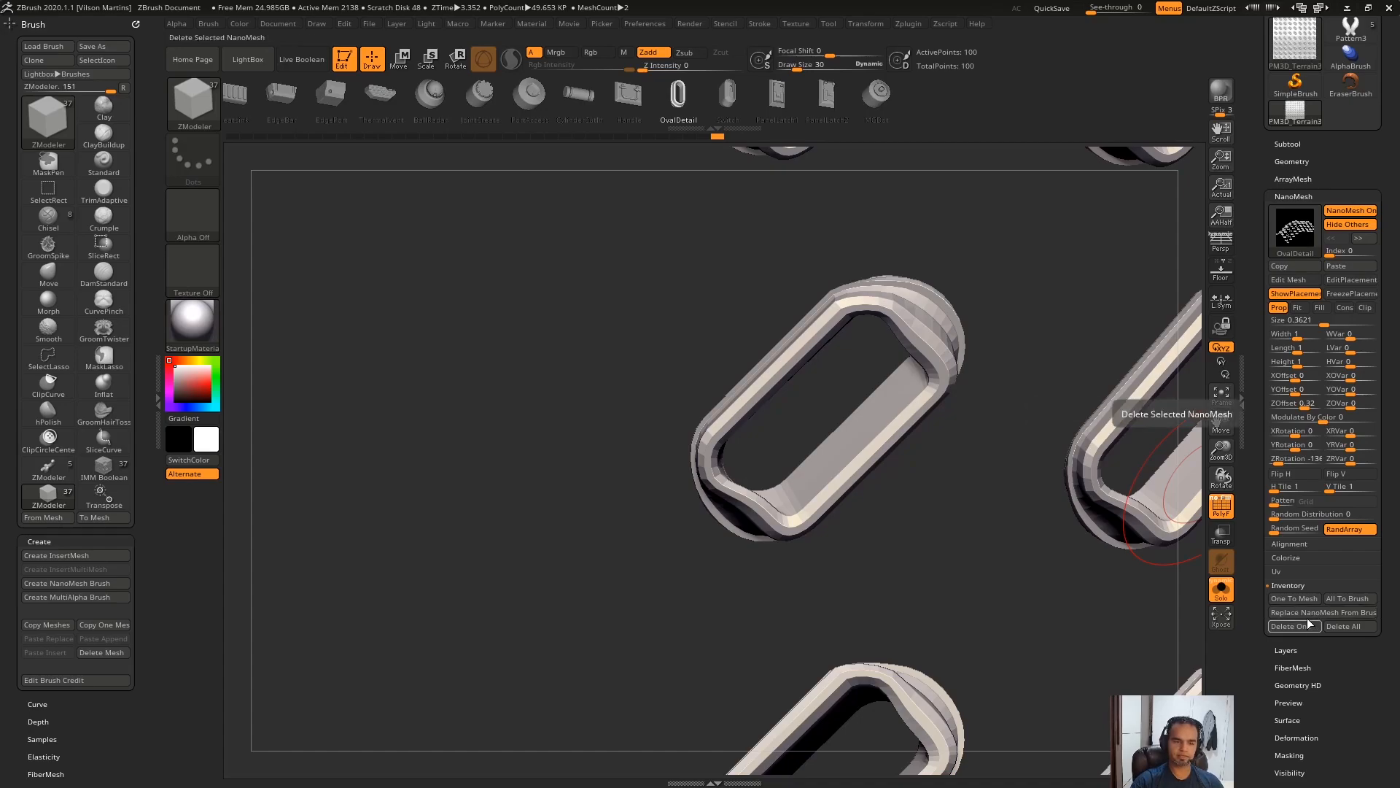
{"action": "left_click_drag", "start_coordinate": [518, 378], "coordinate": [843, 273]}
{"action": "left_click_drag", "start_coordinate": [956, 379], "coordinate": [1021, 399]}
Step: Try replacing the oval NanoMesh with the PortAccess brush mesh, and undo the replacement
{"action": "left_click", "coordinate": [773, 95]}
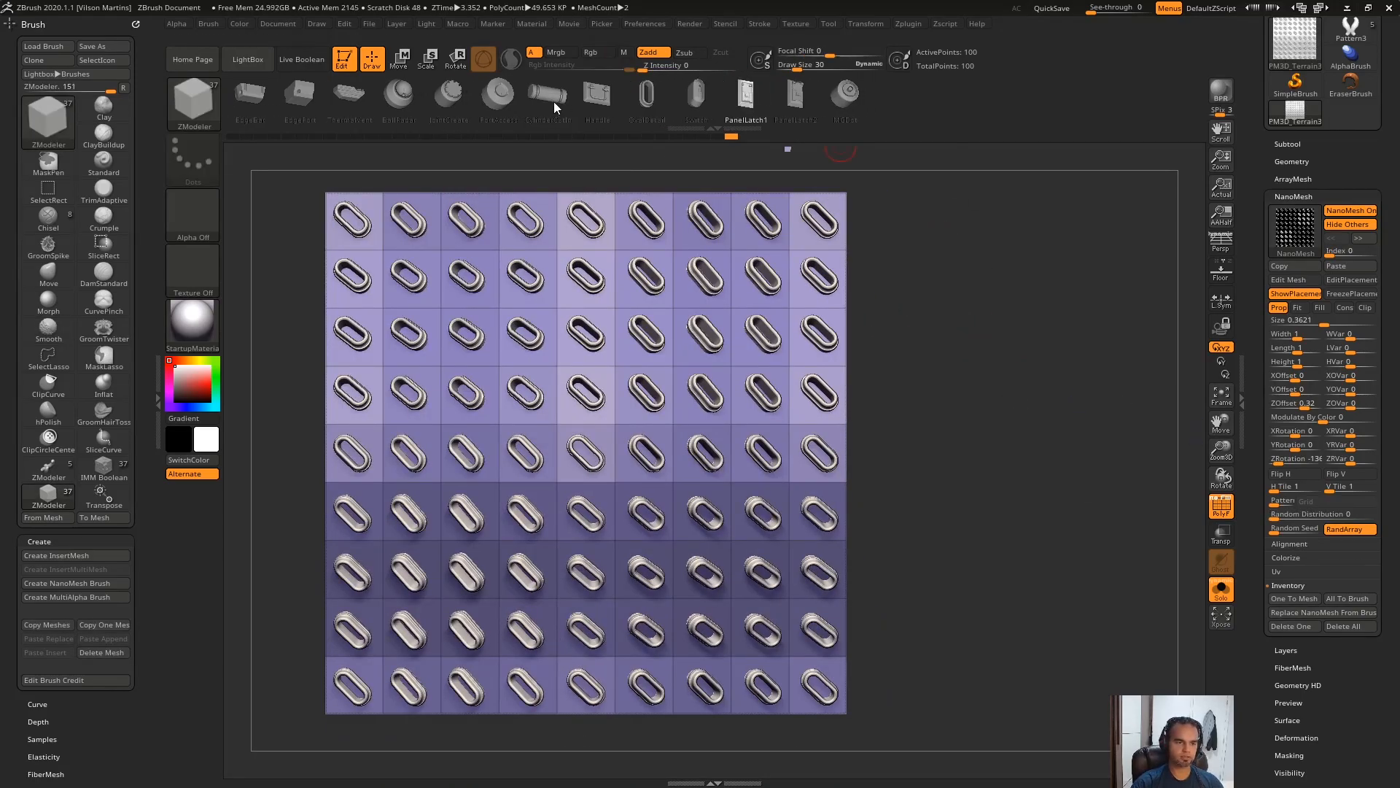
{"action": "left_click", "coordinate": [498, 93]}
{"action": "left_click", "coordinate": [1322, 612]}
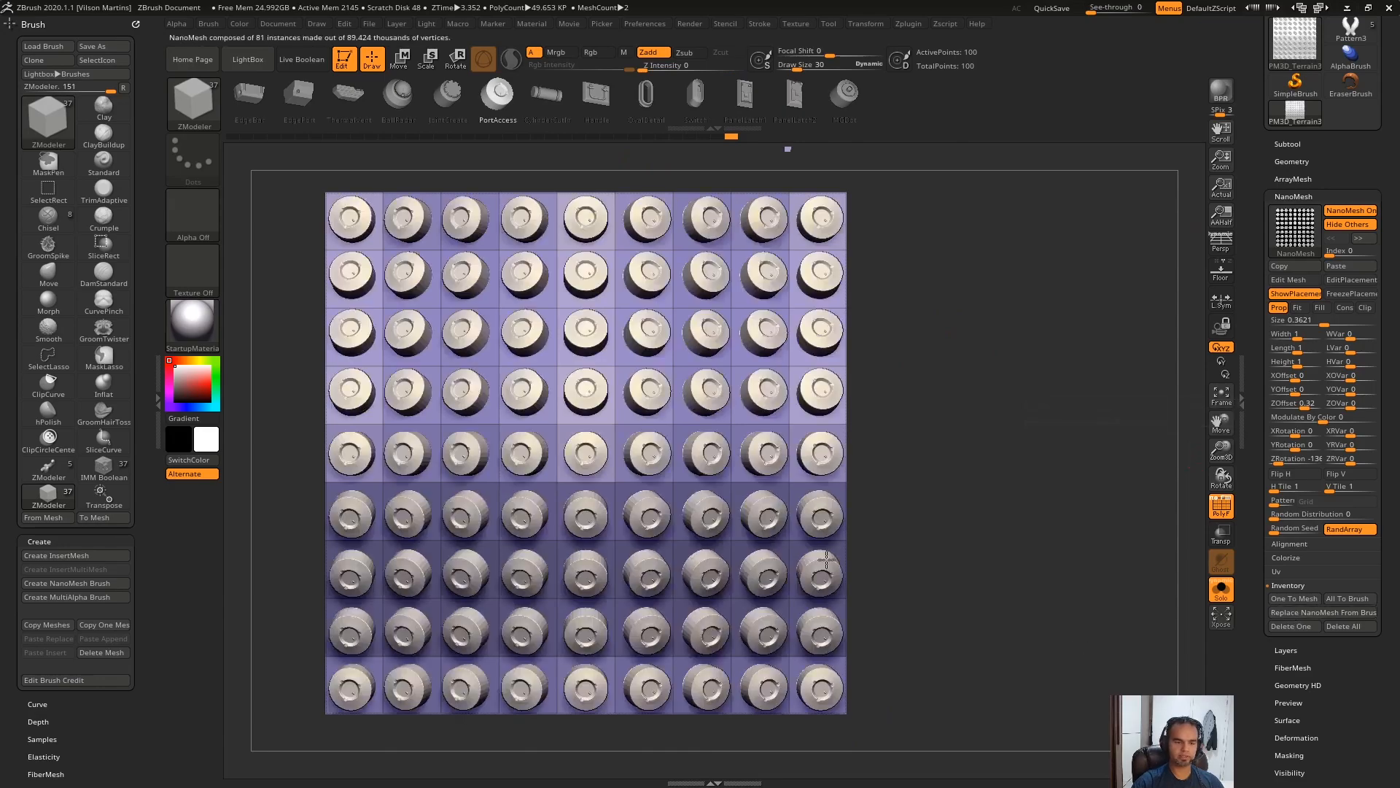
{"action": "key", "text": "ctrl+z"}
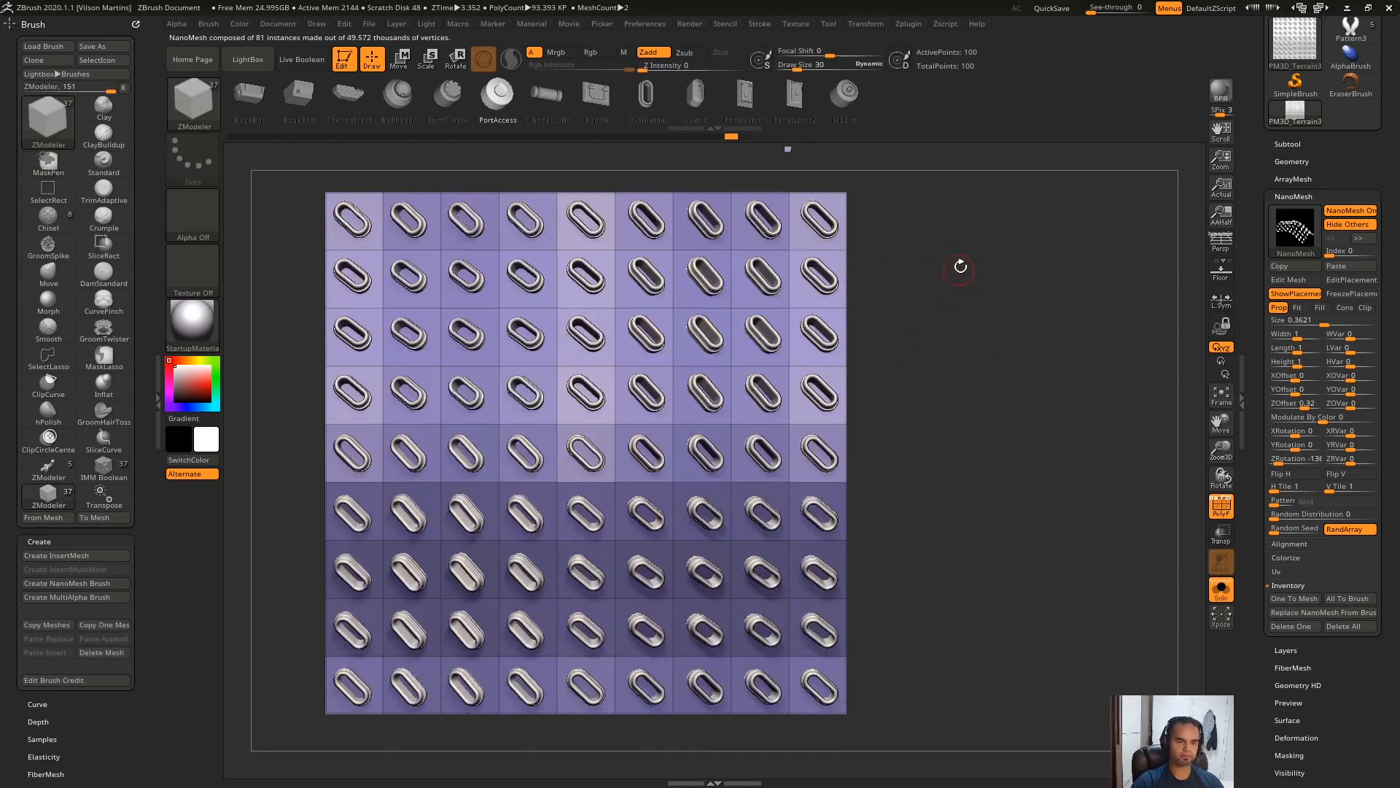
Step: Open the replaced oval NanoMesh's source mesh to check its shape, leave mesh editing, and review the instances
{"action": "left_click_drag", "start_coordinate": [1048, 326], "coordinate": [1196, 303]}
{"action": "left_click", "coordinate": [1298, 283]}
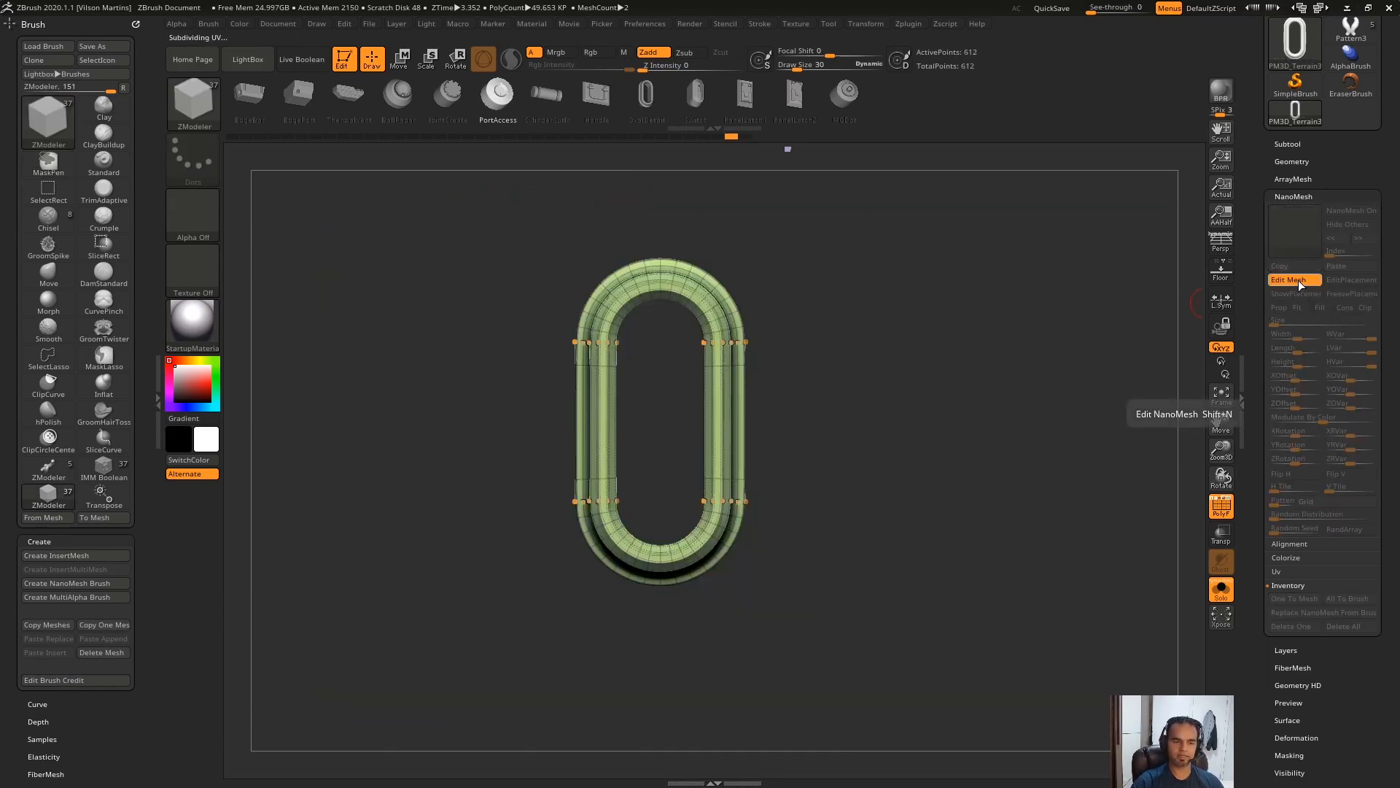
{"action": "left_click", "coordinate": [1284, 282]}
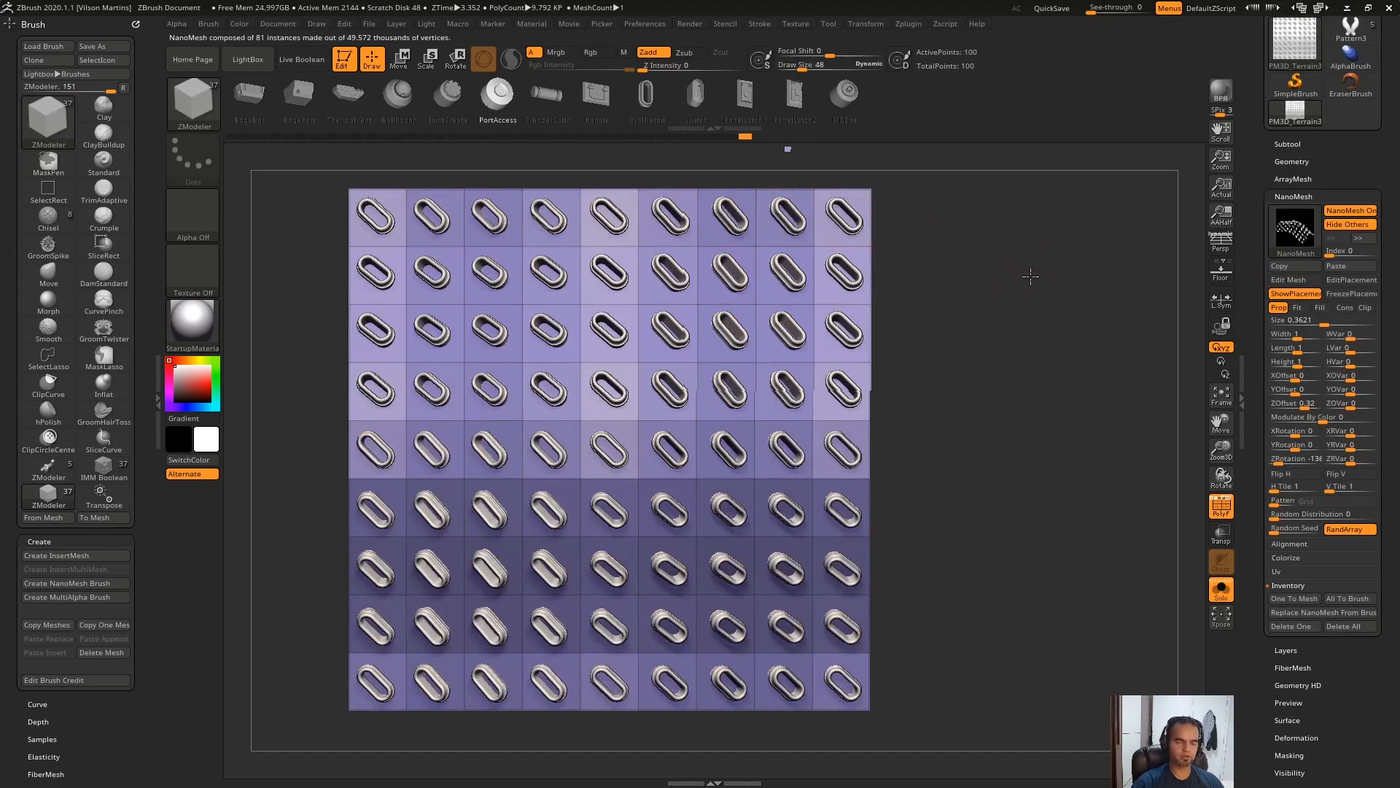
{"action": "left_click_drag", "start_coordinate": [1006, 305], "coordinate": [902, 372]}
{"action": "left_click_drag", "start_coordinate": [1047, 337], "coordinate": [1185, 262]}
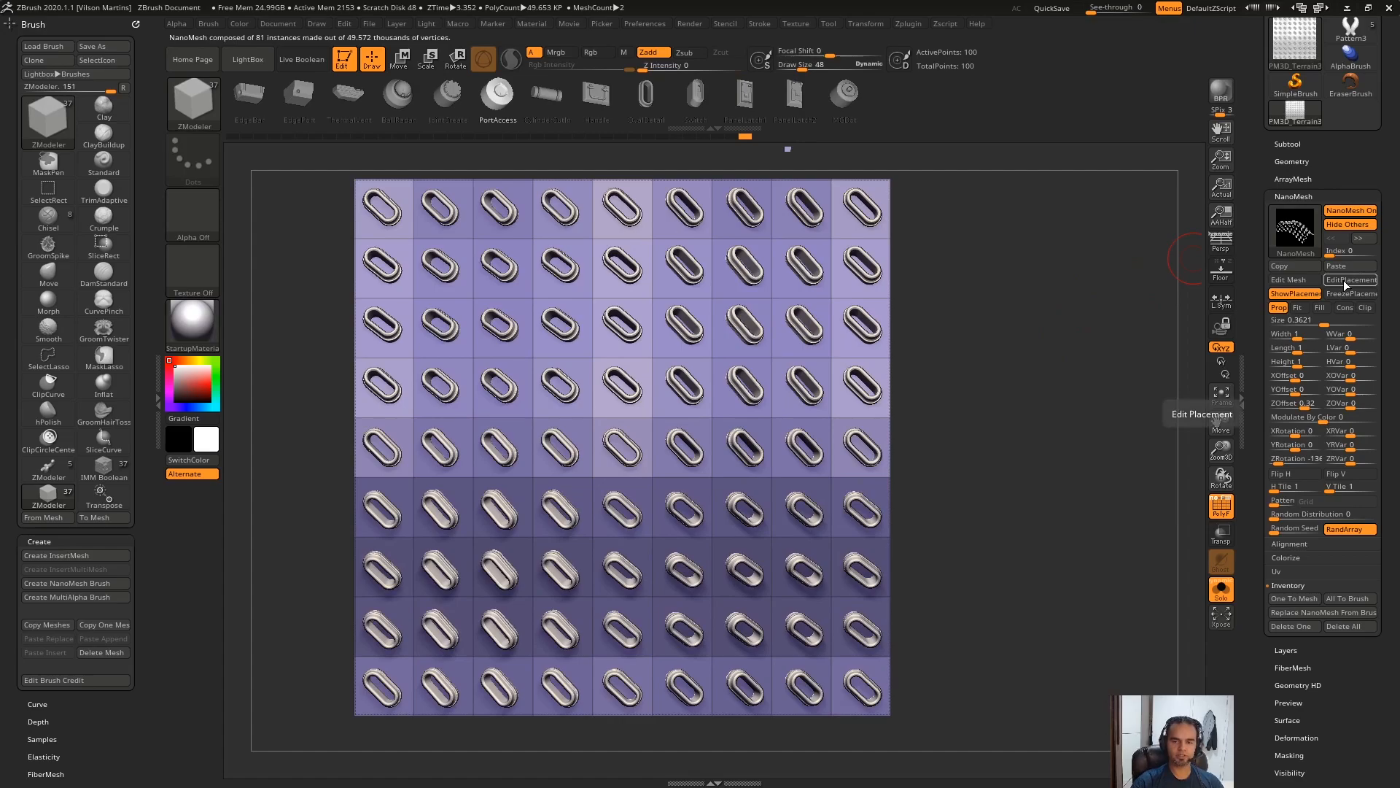
Step: Pull the right side of the placement polygons outward with the Move brush in Edit Placement, and leave placement editing
{"action": "left_click", "coordinate": [1345, 283]}
{"action": "left_click_drag", "start_coordinate": [1027, 338], "coordinate": [1035, 300]}
{"action": "mouse_move", "coordinate": [1016, 415]}
{"action": "left_mouse_down"}
{"action": "mouse_move", "coordinate": [969, 322]}
{"action": "mouse_move", "coordinate": [1025, 299]}
{"action": "mouse_move", "coordinate": [1027, 353]}
{"action": "left_mouse_up"}
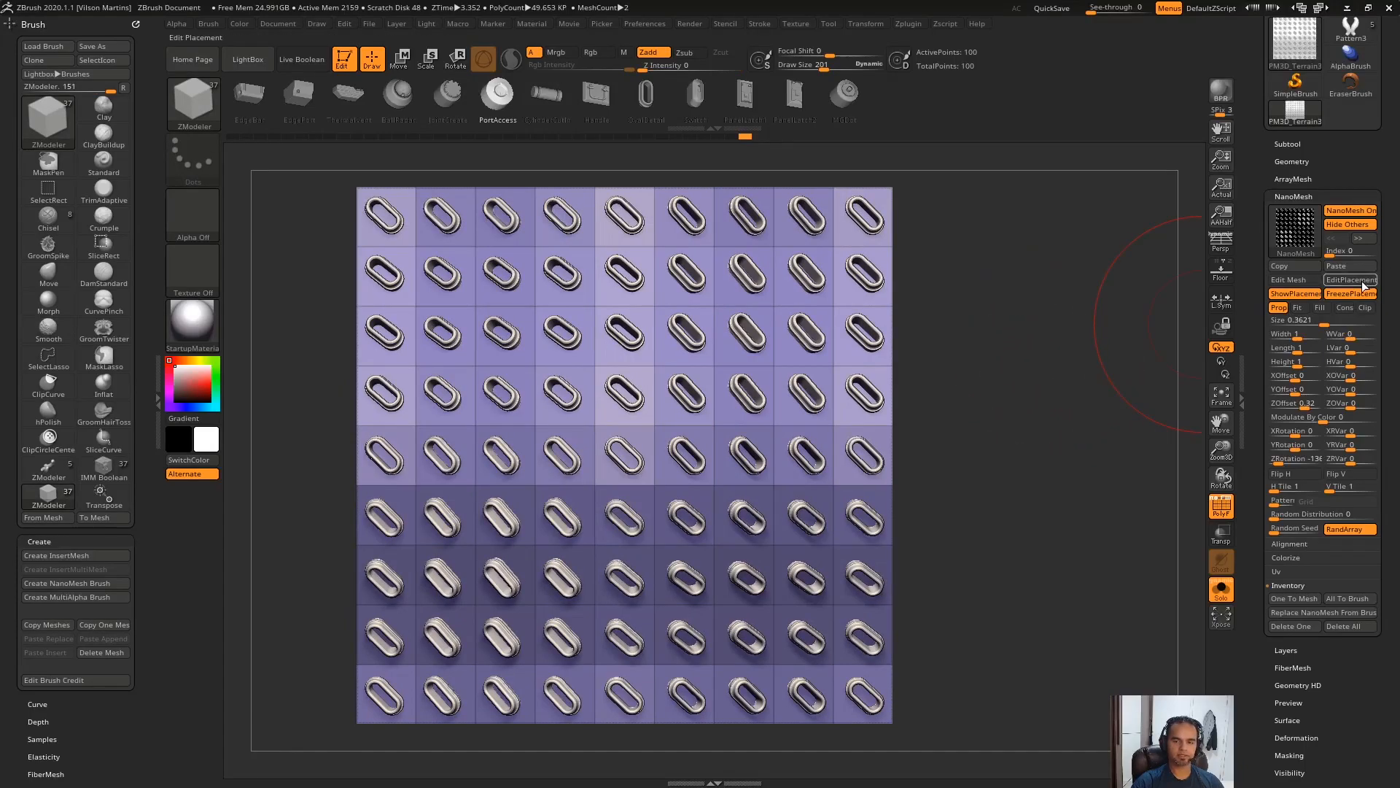
{"action": "left_click", "coordinate": [1345, 283]}
{"action": "left_click_drag", "start_coordinate": [1053, 403], "coordinate": [1025, 282]}
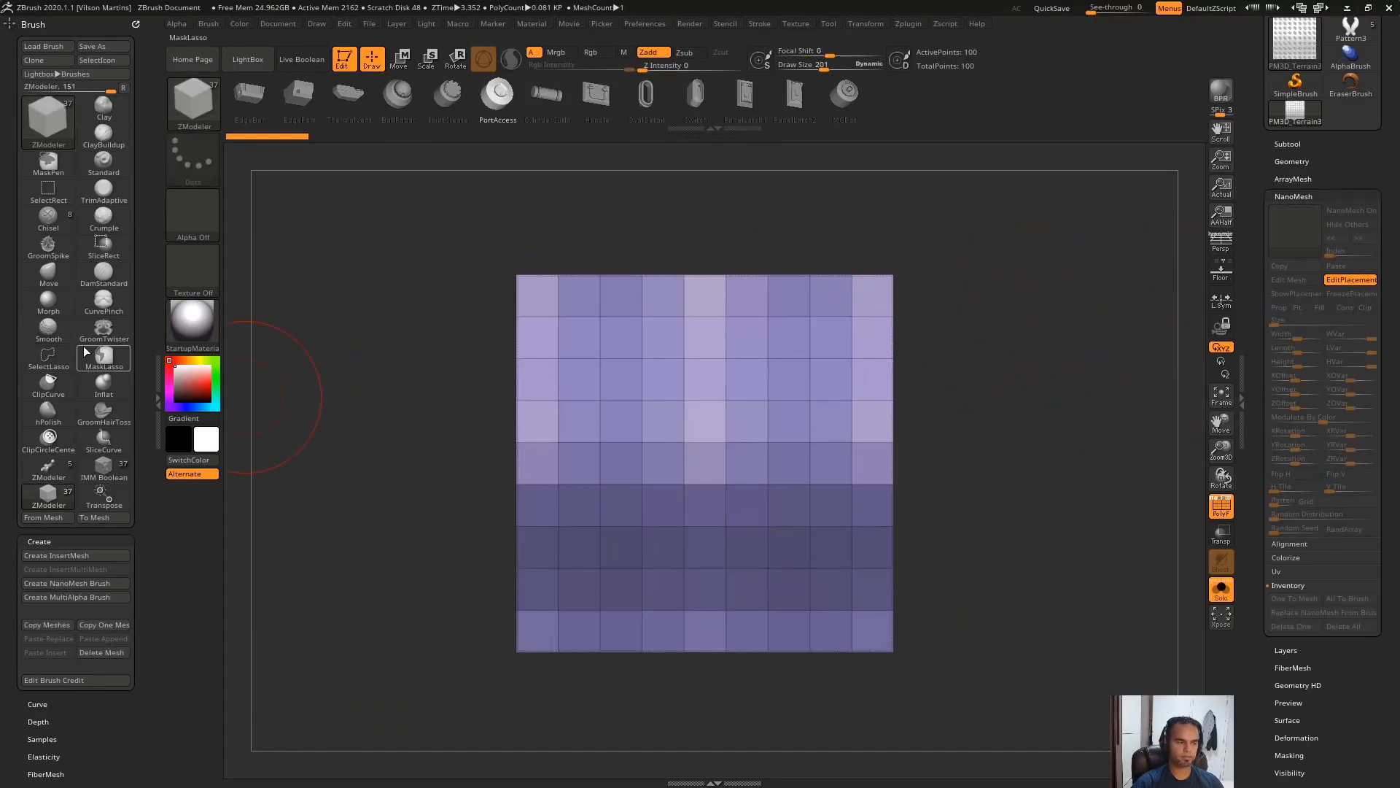
{"action": "left_click", "coordinate": [49, 273]}
{"action": "left_click_drag", "start_coordinate": [791, 316], "coordinate": [992, 320]}
{"action": "left_click", "coordinate": [1352, 282]}
Step: Examine the displaced oval instances against the terrain from several angles and undo the placement edit
{"action": "left_click_drag", "start_coordinate": [1138, 466], "coordinate": [651, 374]}
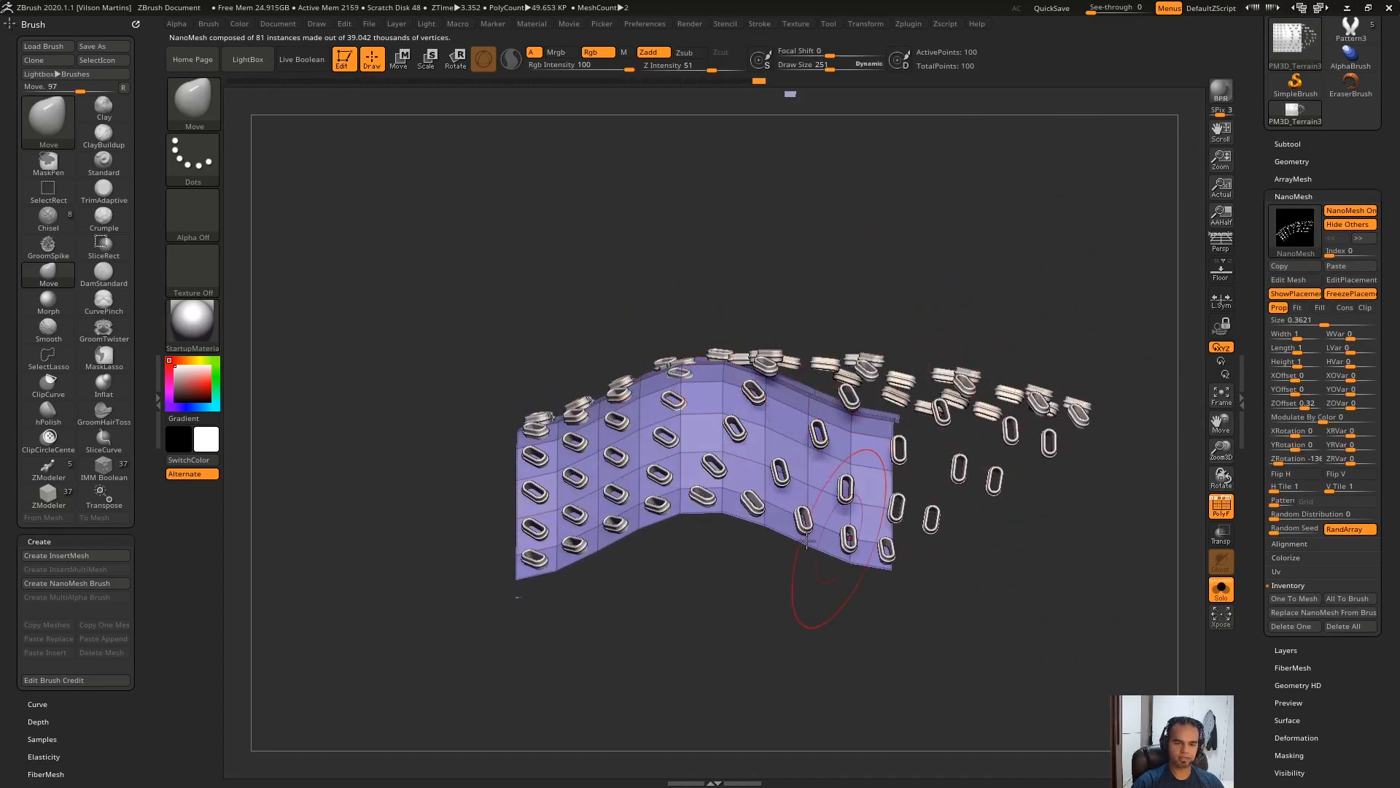
{"action": "left_click_drag", "start_coordinate": [1028, 229], "coordinate": [1009, 425], "text": "shift"}
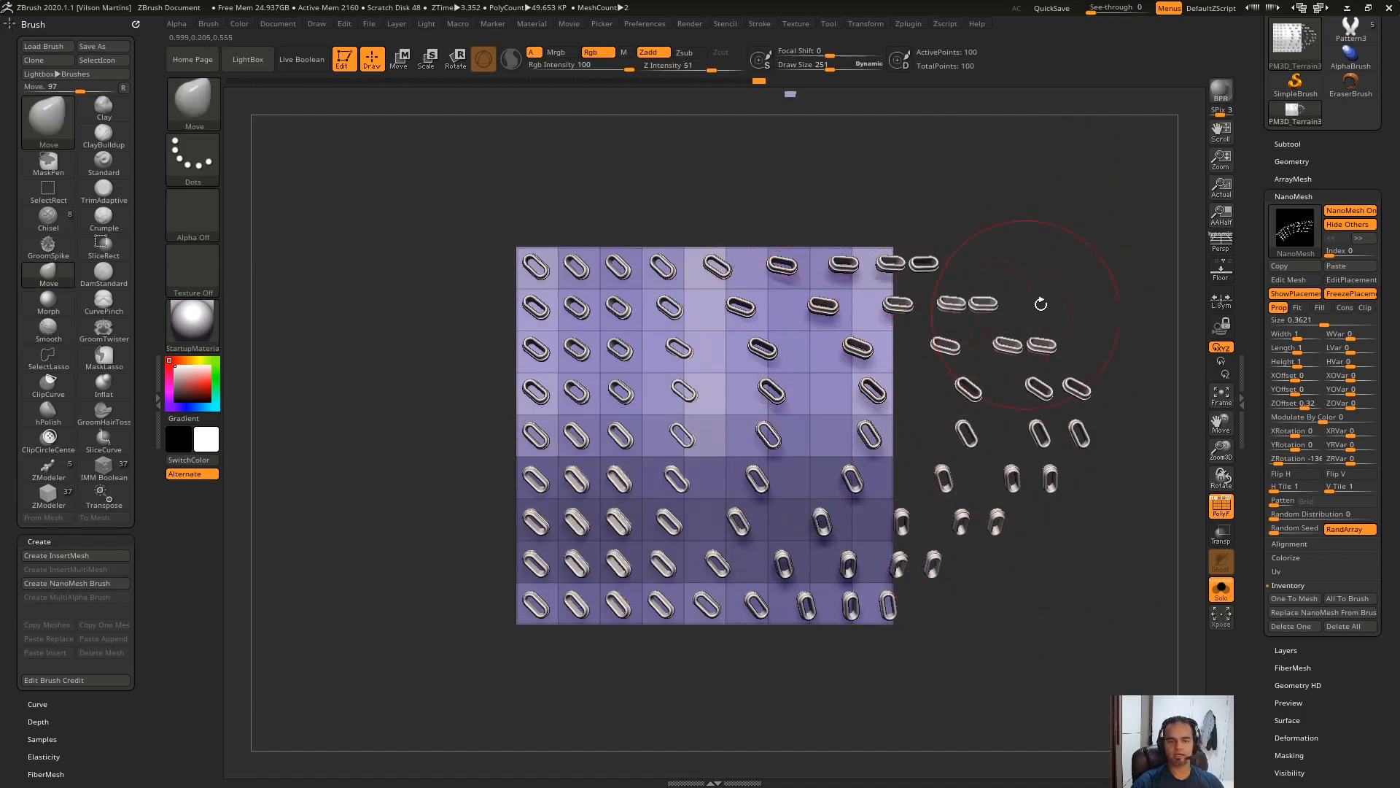
{"action": "key", "text": "ctrl"}
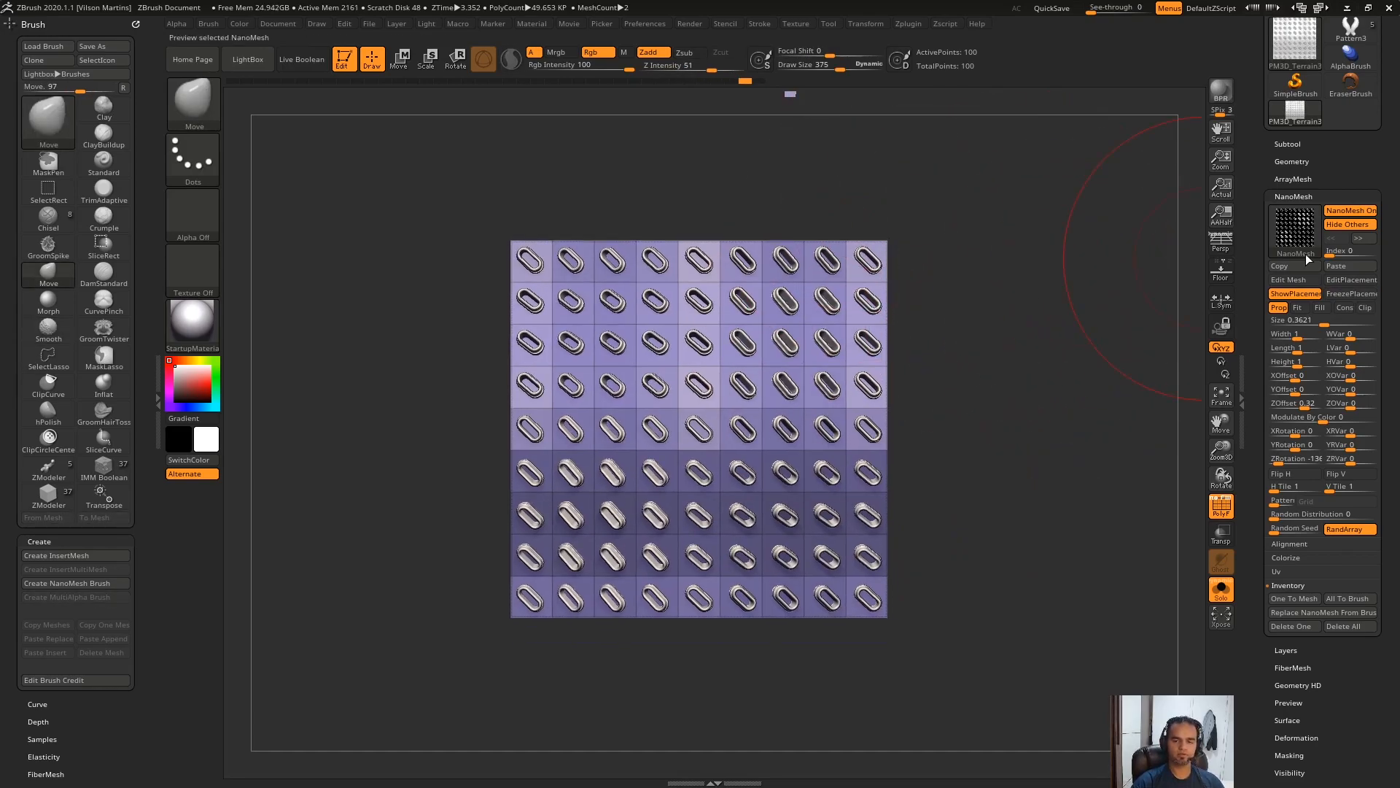
Step: Stretch the right side of the placement polygons outward using Edit Placement at Draw Size 452, and return to the terrain
{"action": "left_click", "coordinate": [1351, 279]}
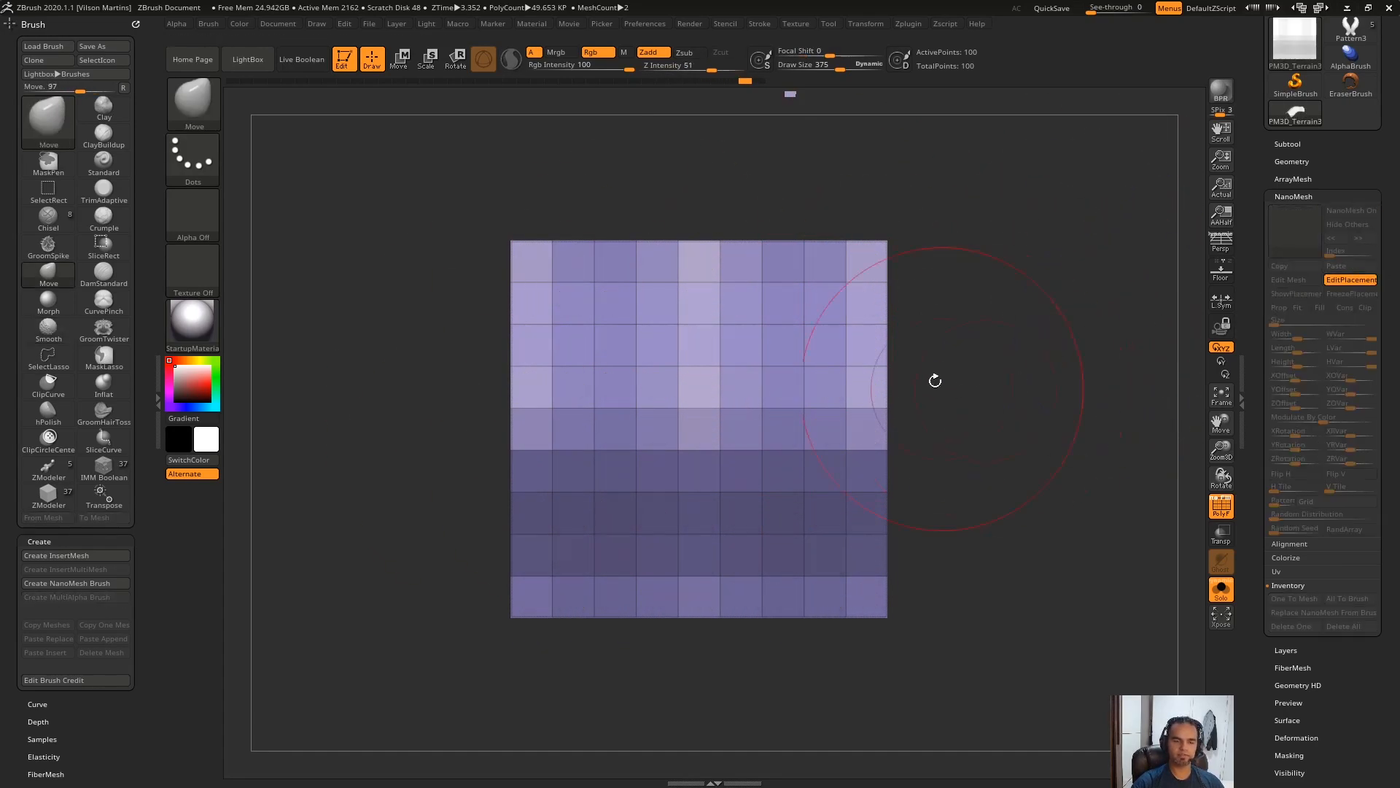
{"action": "left_click_drag", "start_coordinate": [780, 446], "coordinate": [970, 423]}
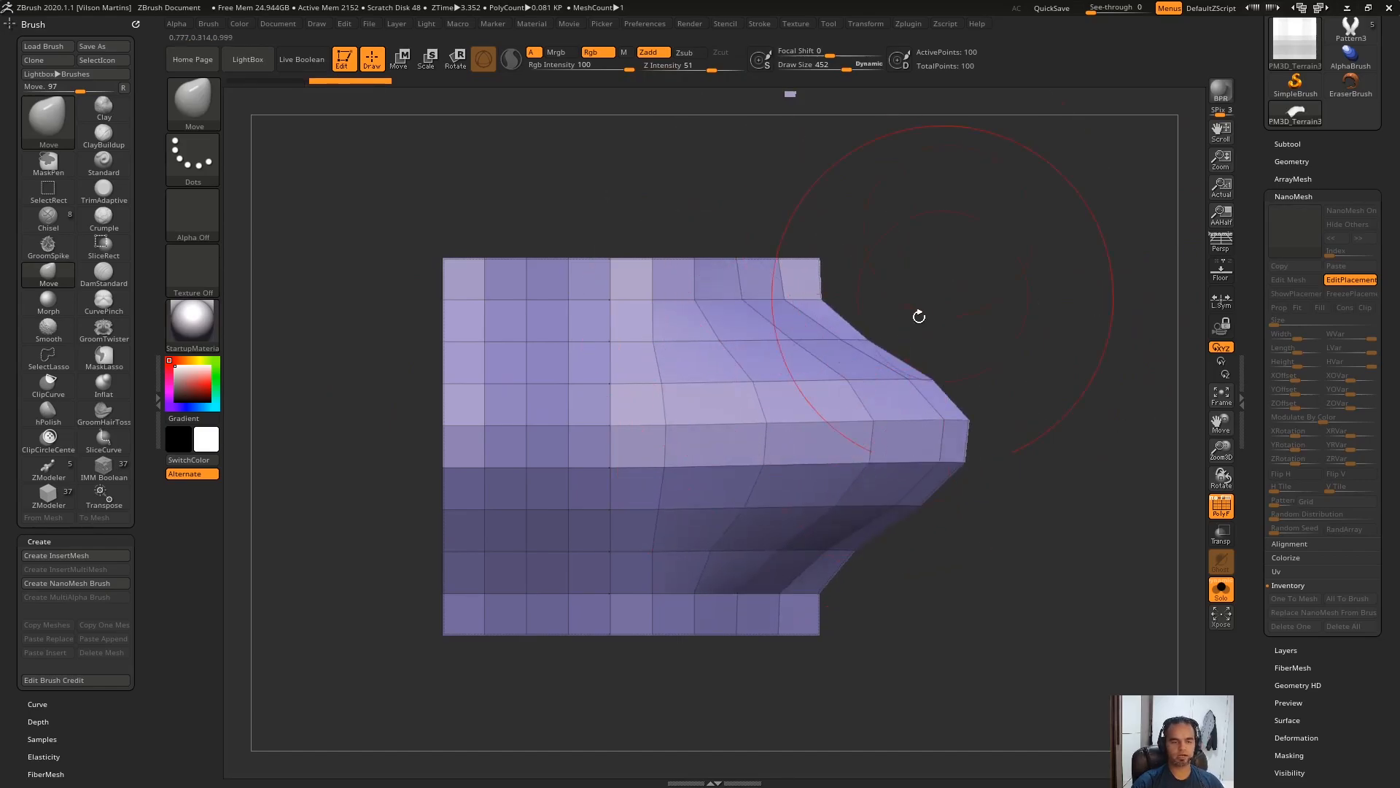
{"action": "left_click_drag", "start_coordinate": [788, 326], "coordinate": [813, 330]}
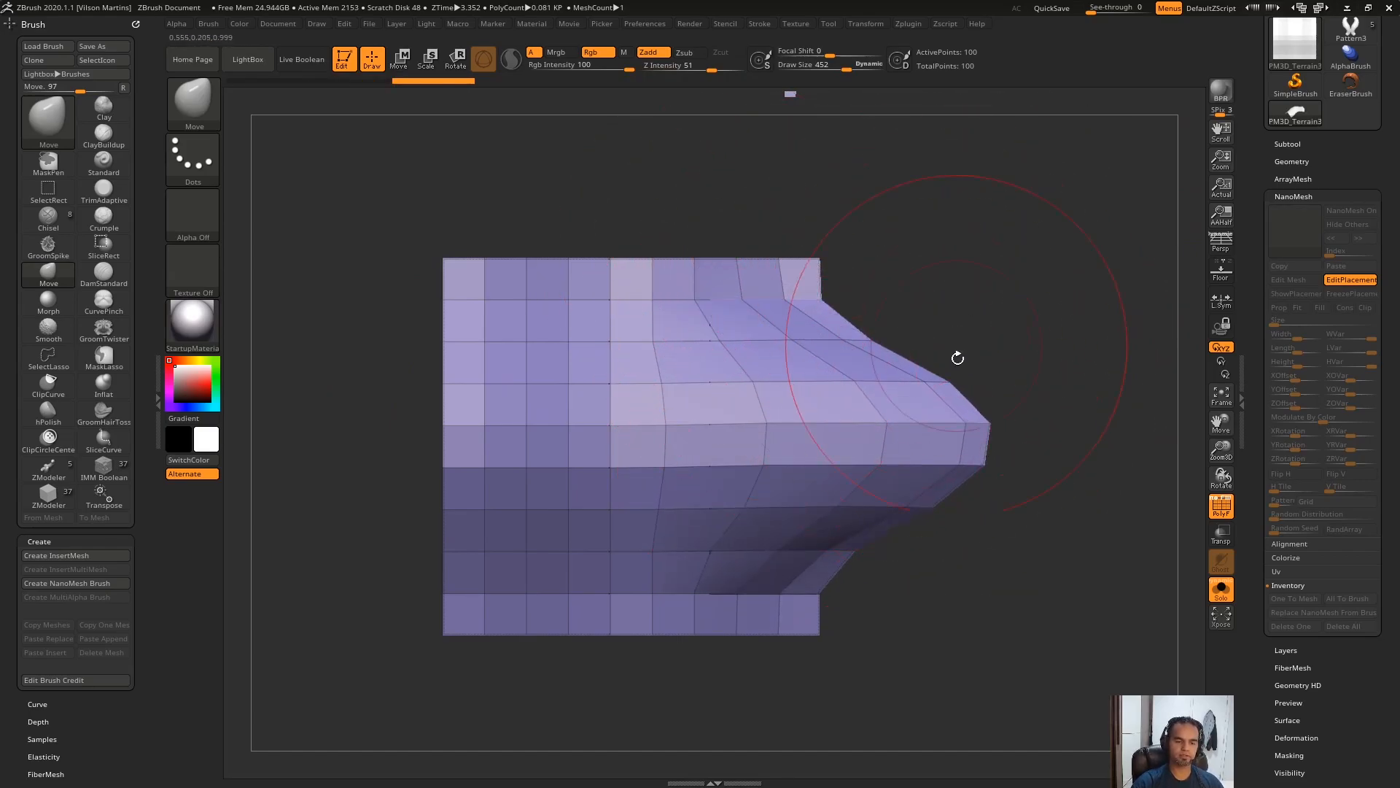
{"action": "left_click", "coordinate": [1351, 279]}
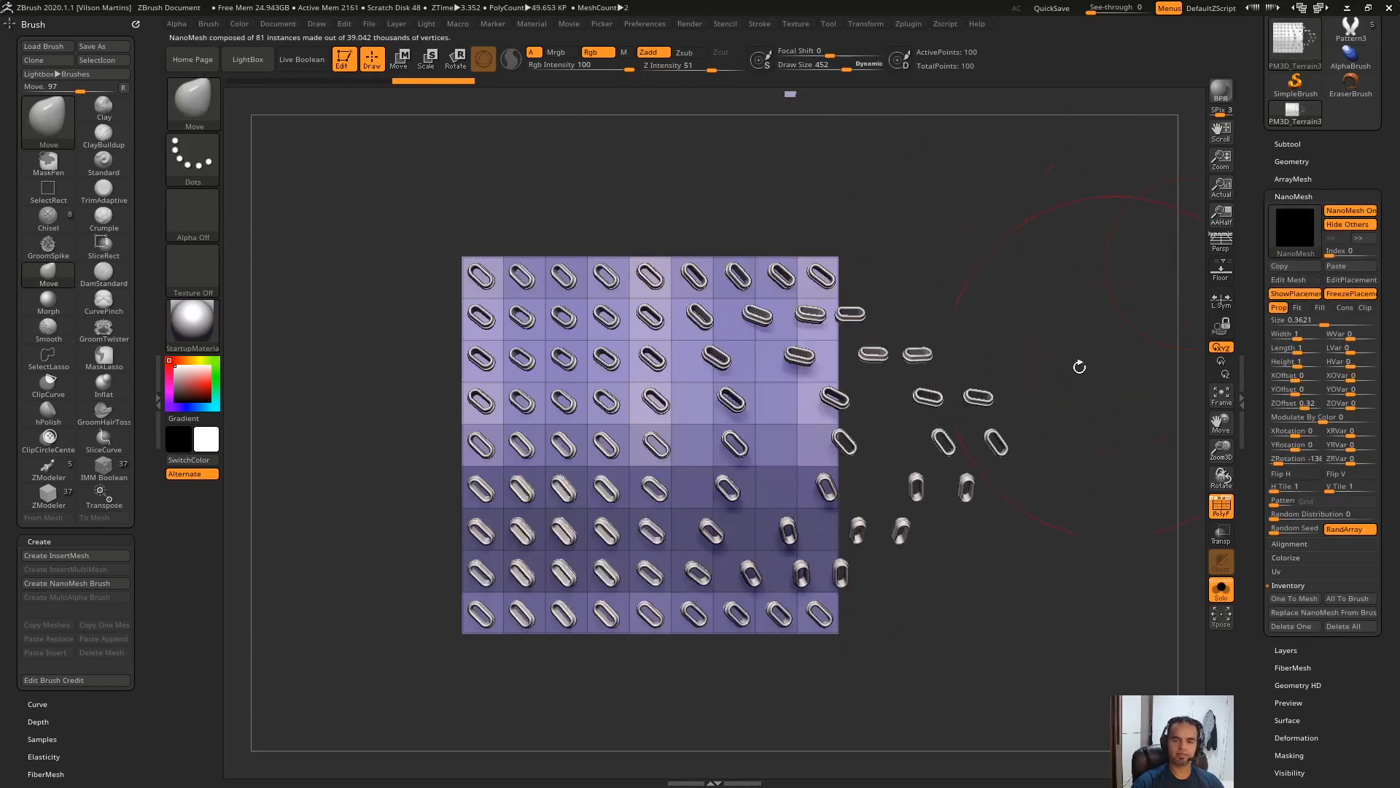
{"action": "mouse_move", "coordinate": [1041, 340]}
{"action": "left_mouse_down"}
{"action": "mouse_move", "coordinate": [1053, 303]}
{"action": "mouse_move", "coordinate": [1062, 336]}
{"action": "left_mouse_up"}
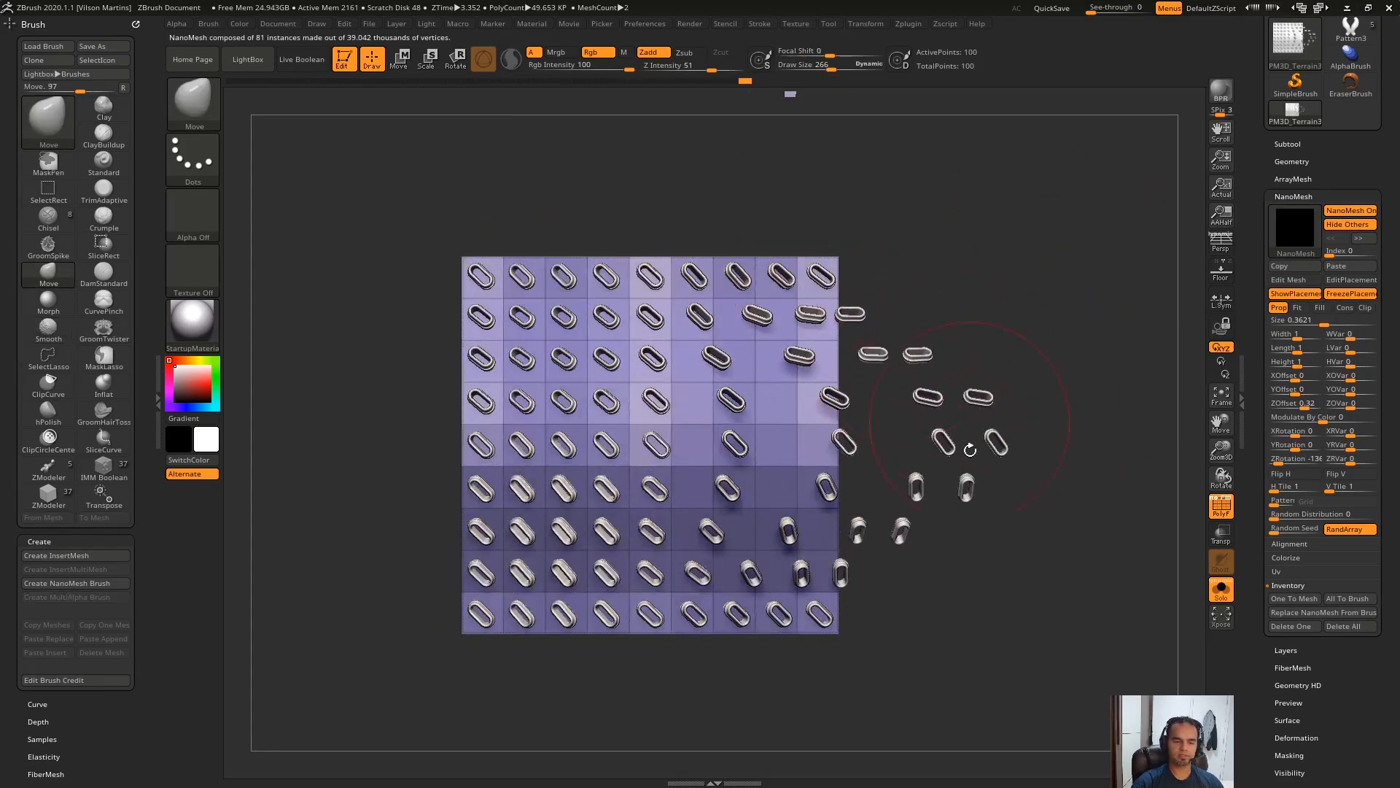
Step: Compare the displaced ovals with the reshaped placement polygons in Edit Placement, and undo the placement edit
{"action": "mouse_move", "coordinate": [1007, 269]}
{"action": "left_mouse_down", "text": "alt"}
{"action": "mouse_move", "coordinate": [724, 394]}
{"action": "mouse_move", "coordinate": [838, 437]}
{"action": "mouse_move", "coordinate": [823, 431]}
{"action": "left_mouse_up", "text": "alt"}
{"action": "key", "text": "ctrl+z"}
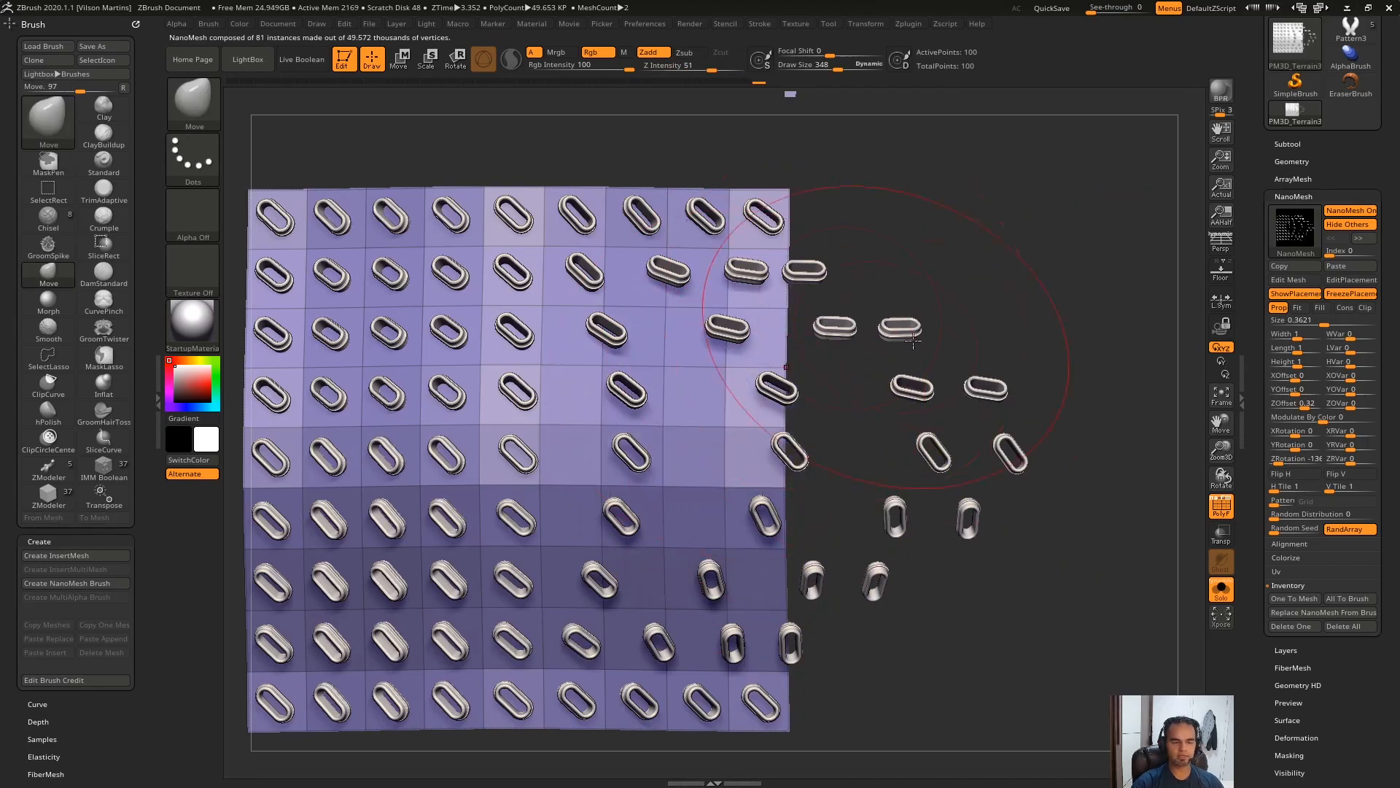
{"action": "left_click_drag", "start_coordinate": [906, 371], "coordinate": [991, 233], "text": "alt"}
{"action": "left_click_drag", "start_coordinate": [974, 310], "coordinate": [1021, 277], "text": "alt"}
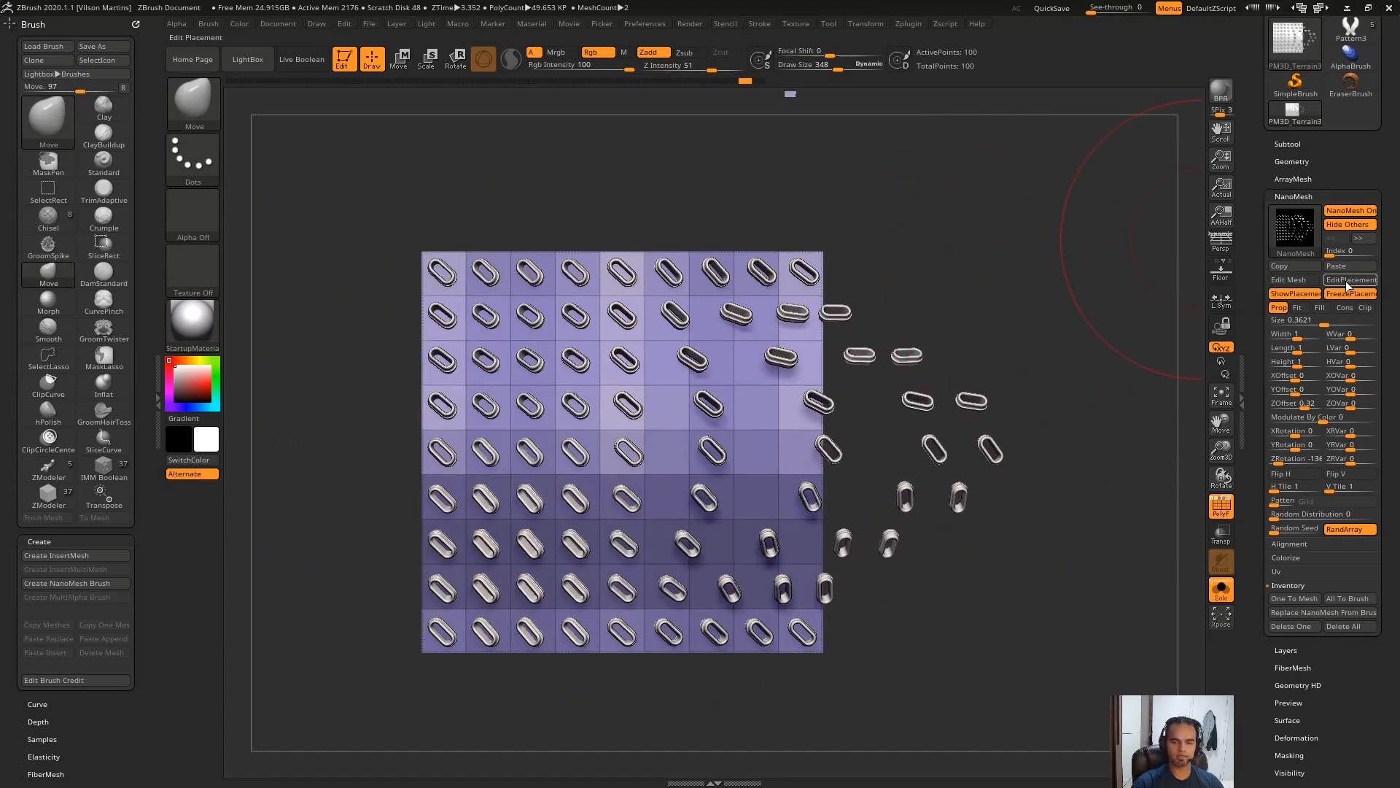
{"action": "left_click", "coordinate": [1349, 280]}
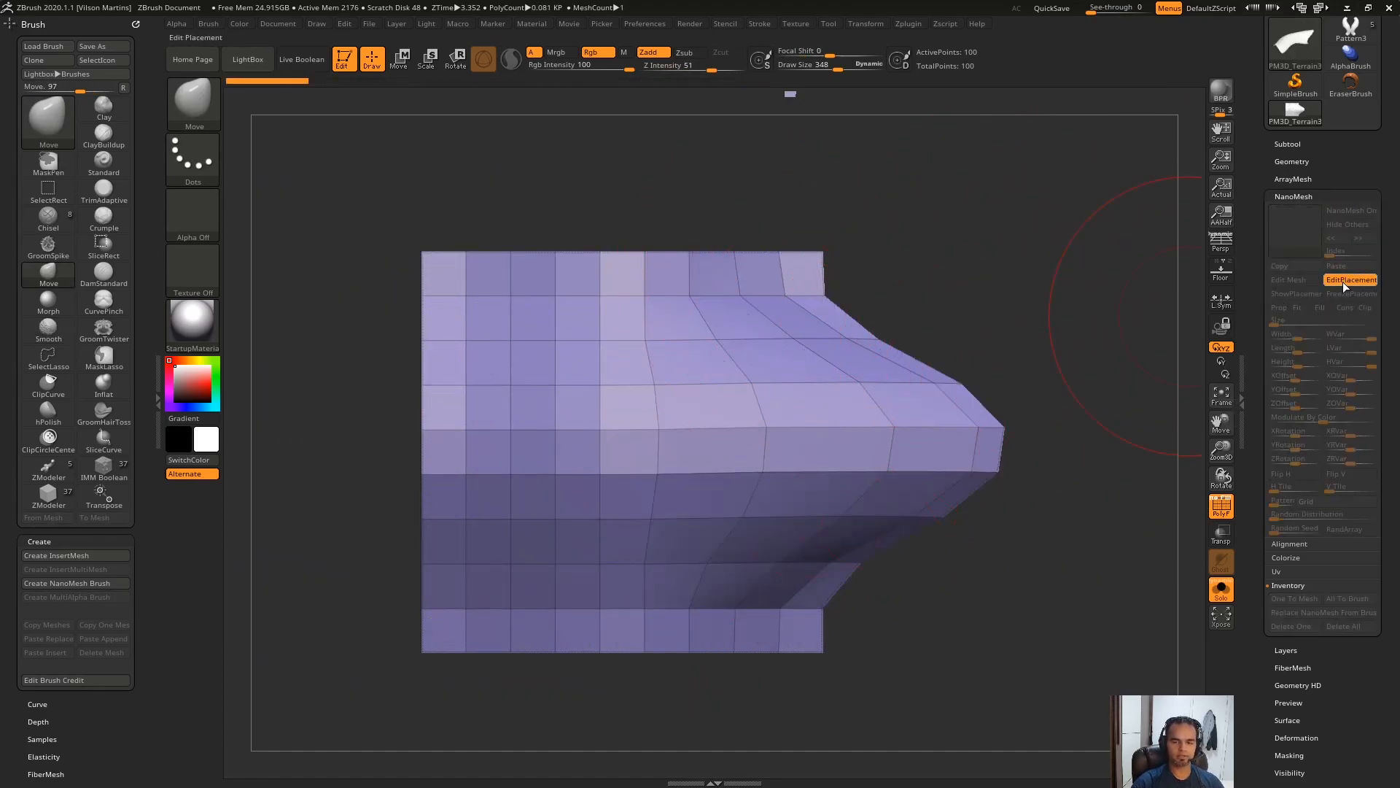
{"action": "left_click", "coordinate": [1349, 281]}
{"action": "key", "text": "ctrl"}
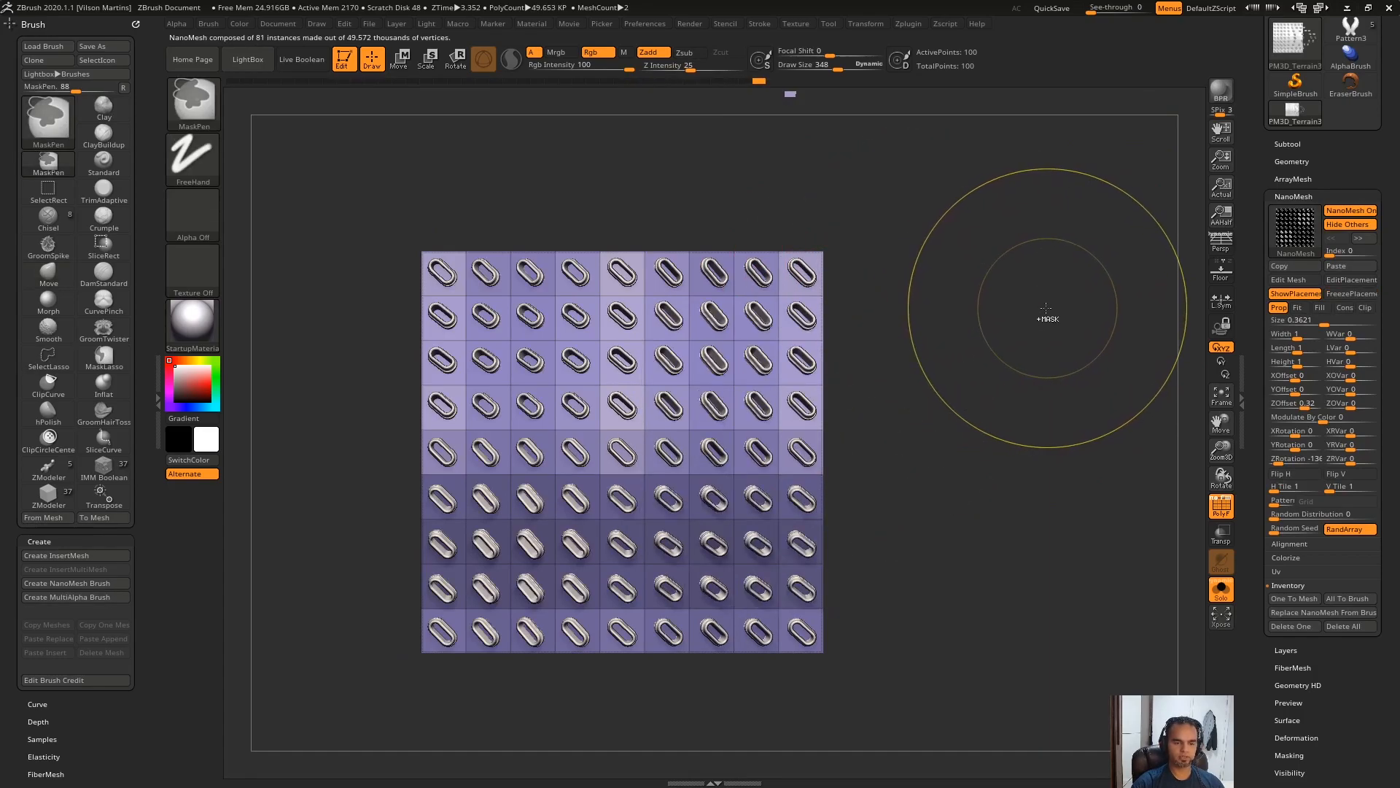
Step: Activate the Move brush, pull the placement polygons' right edge outward in Edit Placement at Draw Size 422, and leave placement editing
{"action": "key", "text": "b"}
{"action": "key", "text": "m"}
{"action": "key", "text": "v"}
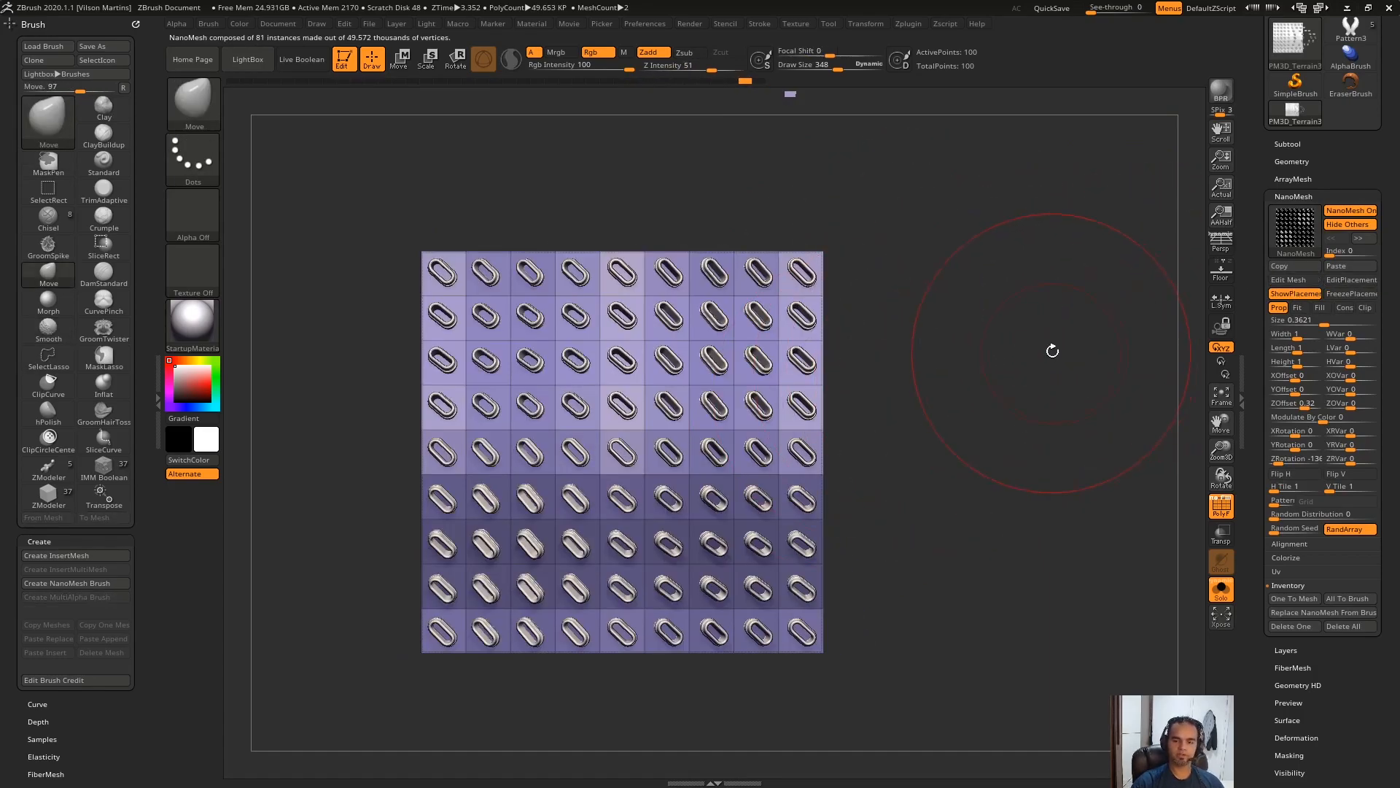
{"action": "mouse_move", "coordinate": [907, 353]}
{"action": "left_mouse_down", "text": "alt"}
{"action": "mouse_move", "coordinate": [909, 373]}
{"action": "mouse_move", "coordinate": [978, 379]}
{"action": "mouse_move", "coordinate": [940, 443]}
{"action": "mouse_move", "coordinate": [1116, 397]}
{"action": "left_mouse_up", "text": "alt"}
{"action": "key", "text": "f"}
{"action": "key", "text": "ctrl+z"}
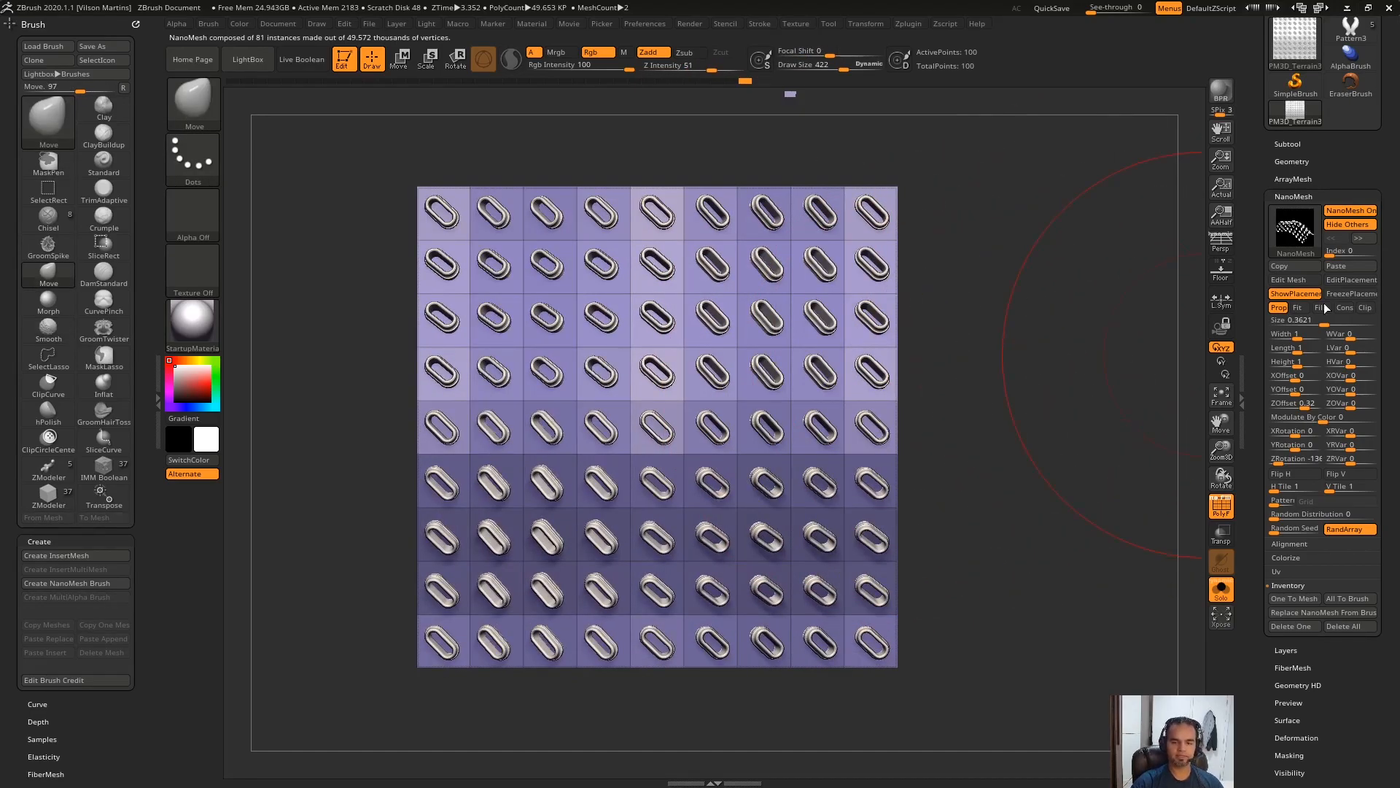
{"action": "left_click", "coordinate": [1352, 279]}
{"action": "left_click_drag", "start_coordinate": [902, 406], "coordinate": [964, 375]}
{"action": "left_click", "coordinate": [1350, 279]}
Step: Undo the latest placement edit on the oval instances
{"action": "left_click_drag", "start_coordinate": [1098, 184], "coordinate": [1066, 306]}
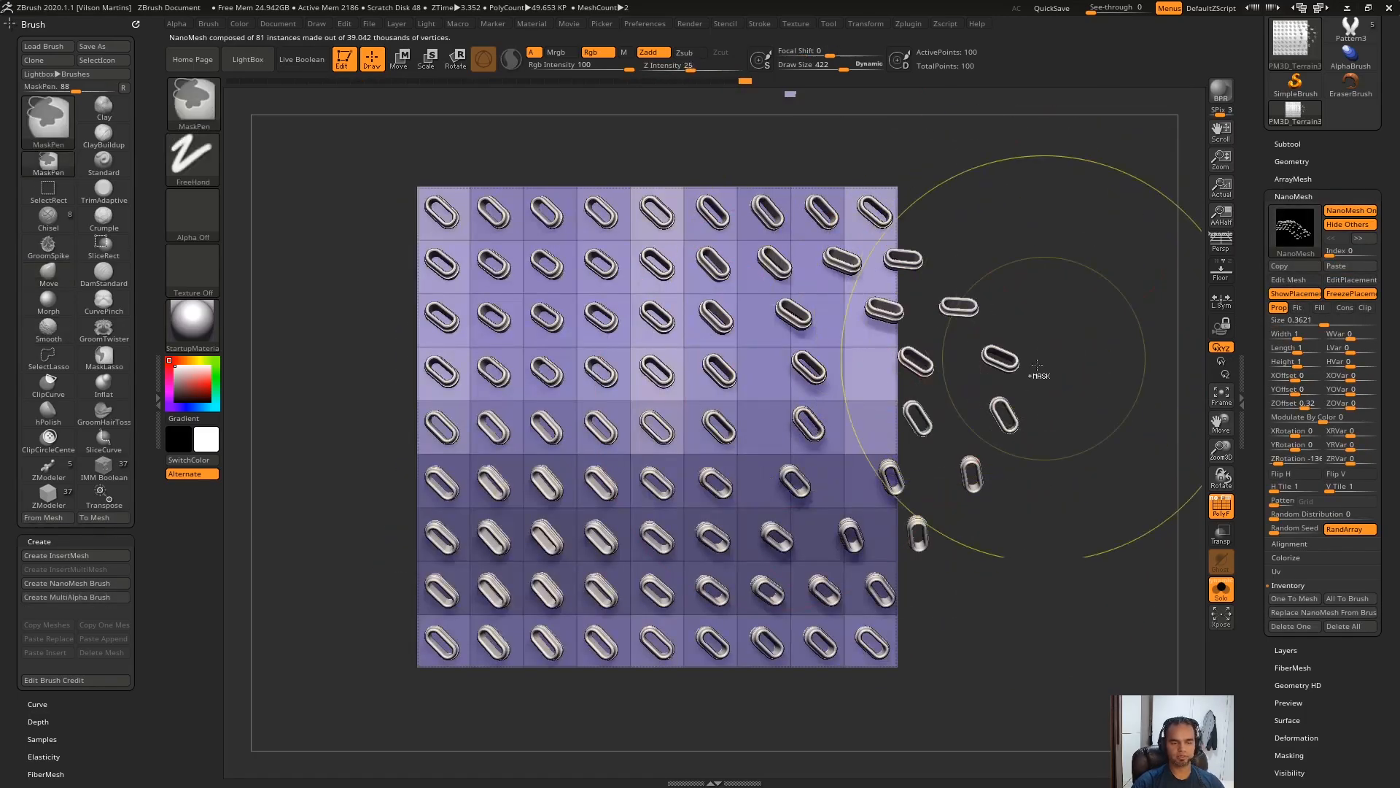
{"action": "key", "text": "ctrl+z"}
{"action": "mouse_move", "coordinate": [978, 342]}
{"action": "left_mouse_down", "text": "shift"}
{"action": "mouse_move", "coordinate": [1002, 411]}
{"action": "mouse_move", "coordinate": [992, 315]}
{"action": "left_mouse_up", "text": "shift"}
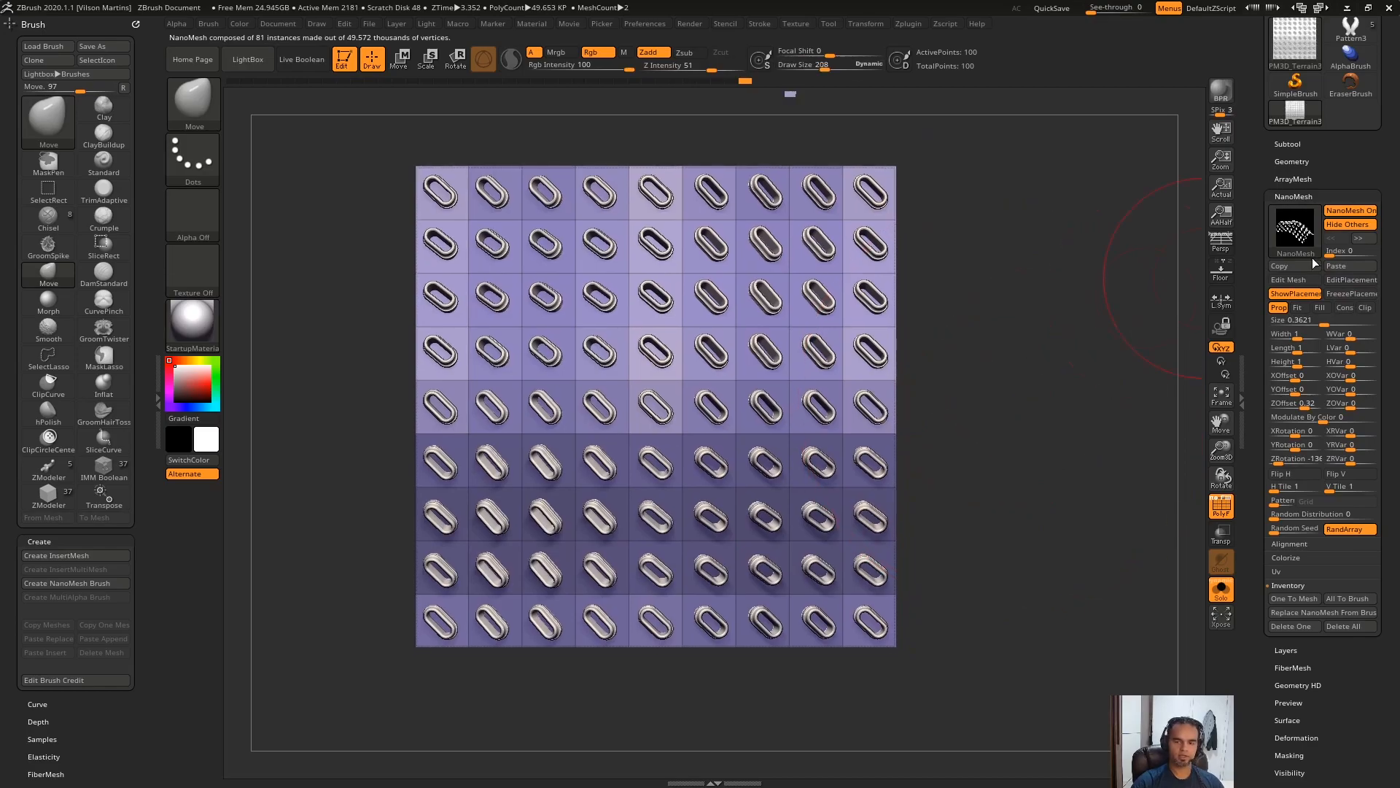
Step: Toggle Show Placement off and on to compare the ovals with and without their placement polygons
{"action": "left_click", "coordinate": [1299, 295]}
{"action": "left_click", "coordinate": [1300, 293]}
{"action": "left_click", "coordinate": [1300, 293]}
{"action": "left_click_drag", "start_coordinate": [1112, 363], "coordinate": [1127, 310]}
{"action": "left_click", "coordinate": [1301, 295]}
{"action": "left_click_drag", "start_coordinate": [1029, 368], "coordinate": [1135, 304]}
{"action": "mouse_move", "coordinate": [996, 381]}
{"action": "left_mouse_down", "text": "alt"}
{"action": "mouse_move", "coordinate": [937, 404]}
{"action": "mouse_move", "coordinate": [900, 450]}
{"action": "left_mouse_up", "text": "alt"}
Step: Try pulling the terrain's right edge outward, undo the stroke, and enter and leave Edit Placement
{"action": "left_click_drag", "start_coordinate": [791, 453], "coordinate": [916, 446]}
{"action": "key", "text": "ctrl+z"}
{"action": "left_click", "coordinate": [1354, 283]}
{"action": "left_click", "coordinate": [1351, 284]}
Step: Raise the Move brush's Draw Size to 750, try pulling the terrain's lower-right corner outward, and undo the stroke
{"action": "mouse_move", "coordinate": [915, 347]}
{"action": "left_mouse_down", "text": "alt"}
{"action": "mouse_move", "coordinate": [910, 309]}
{"action": "mouse_move", "coordinate": [837, 416]}
{"action": "mouse_move", "coordinate": [825, 516]}
{"action": "mouse_move", "coordinate": [800, 530]}
{"action": "left_mouse_up", "text": "alt"}
{"action": "key", "text": "s"}
{"action": "key", "text": "s"}
{"action": "mouse_move", "coordinate": [798, 548]}
{"action": "left_mouse_down"}
{"action": "mouse_move", "coordinate": [921, 631]}
{"action": "mouse_move", "coordinate": [1073, 684]}
{"action": "left_mouse_up"}
{"action": "key", "text": "ctrl+z"}
Step: Turn off Freeze Placement and pull the terrain's corners and edges into an irregular shape with the Move brush
{"action": "left_click", "coordinate": [1349, 294]}
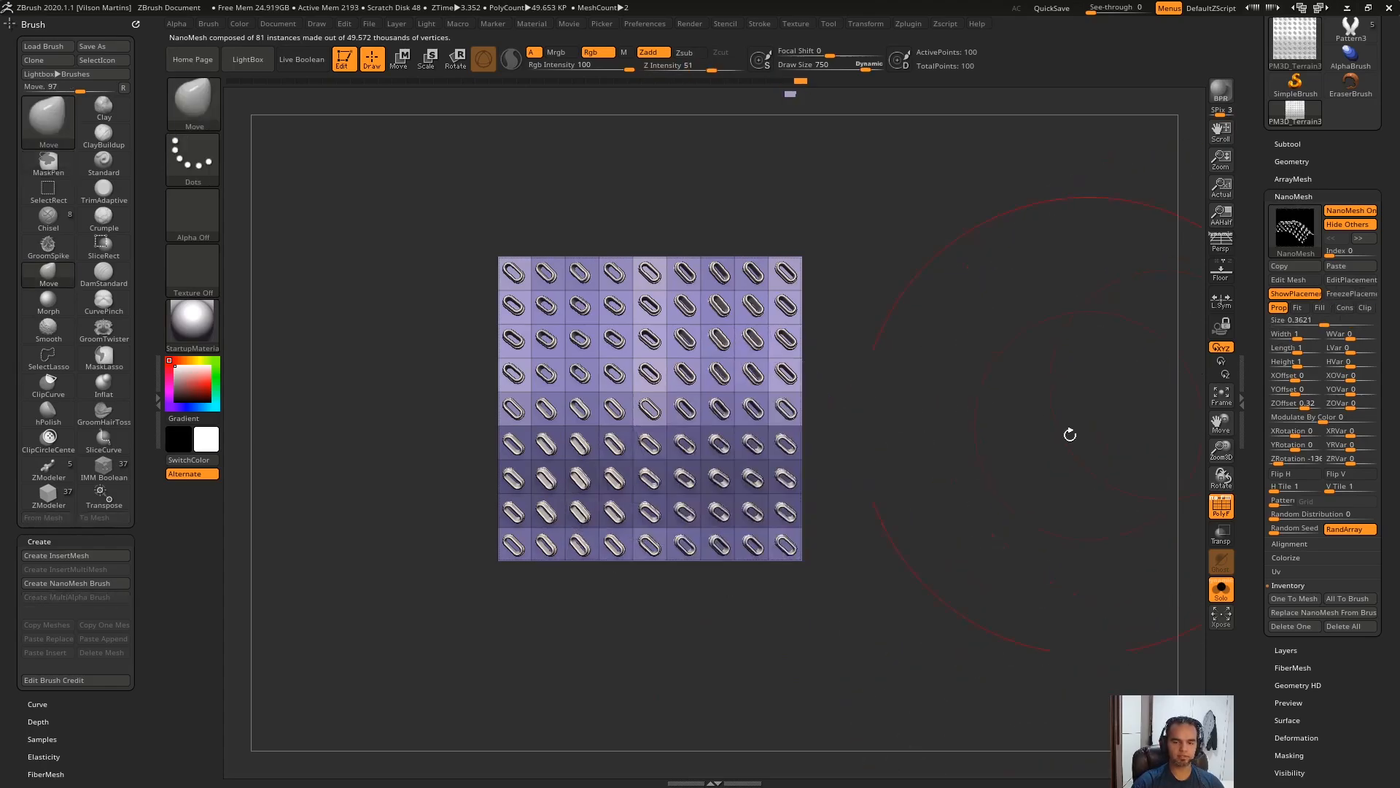
{"action": "left_click_drag", "start_coordinate": [788, 536], "coordinate": [962, 660]}
{"action": "left_click_drag", "start_coordinate": [773, 314], "coordinate": [1013, 259]}
{"action": "left_click_drag", "start_coordinate": [511, 248], "coordinate": [492, 88]}
{"action": "left_click_drag", "start_coordinate": [507, 504], "coordinate": [246, 547]}
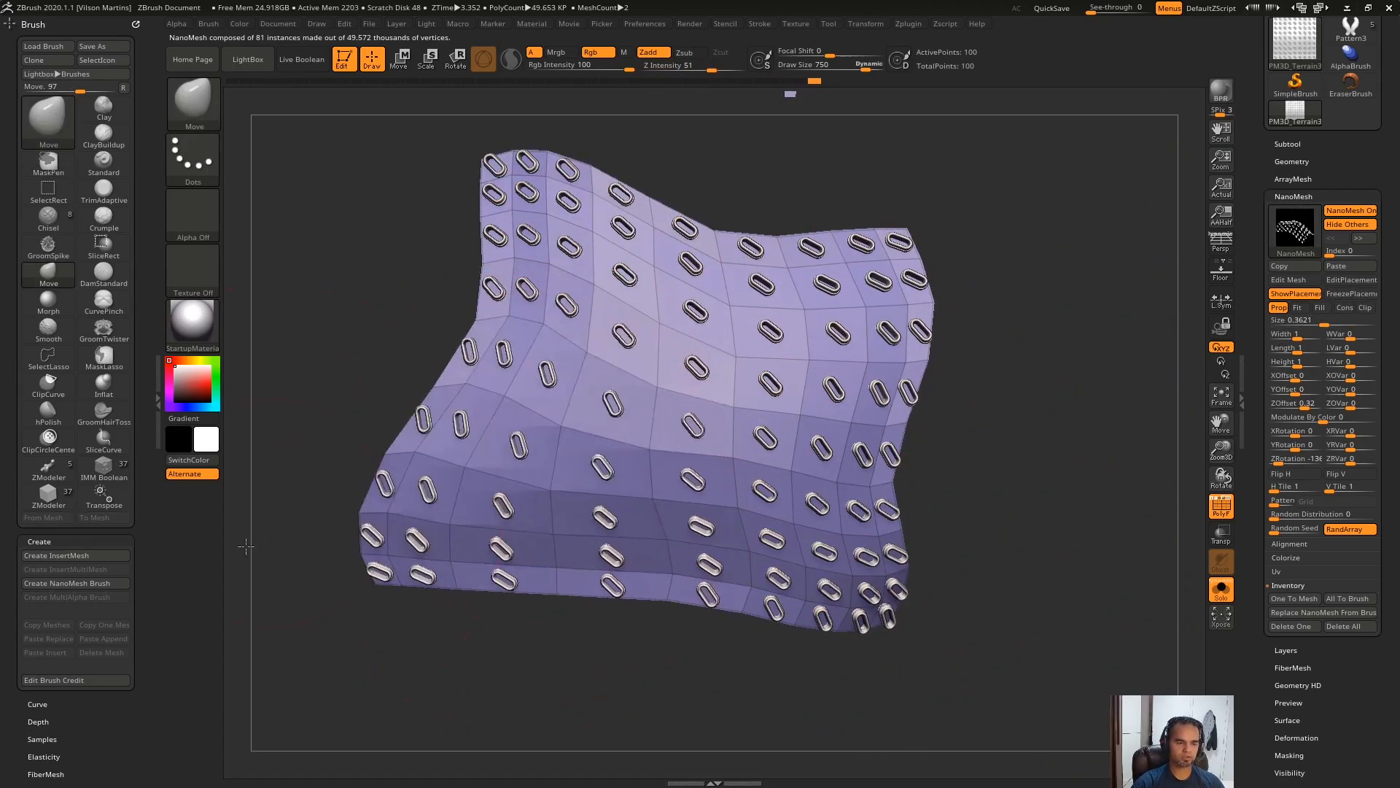
{"action": "left_click_drag", "start_coordinate": [970, 226], "coordinate": [284, 239]}
{"action": "left_click_drag", "start_coordinate": [839, 264], "coordinate": [981, 276]}
Step: Undo the Move brush strokes that reshaped the terrain's corners and edges
{"action": "key", "text": "ctrl+z"}
{"action": "key", "text": "ctrl+z"}
{"action": "key", "text": "ctrl+z"}
{"action": "key", "text": "ctrl+z"}
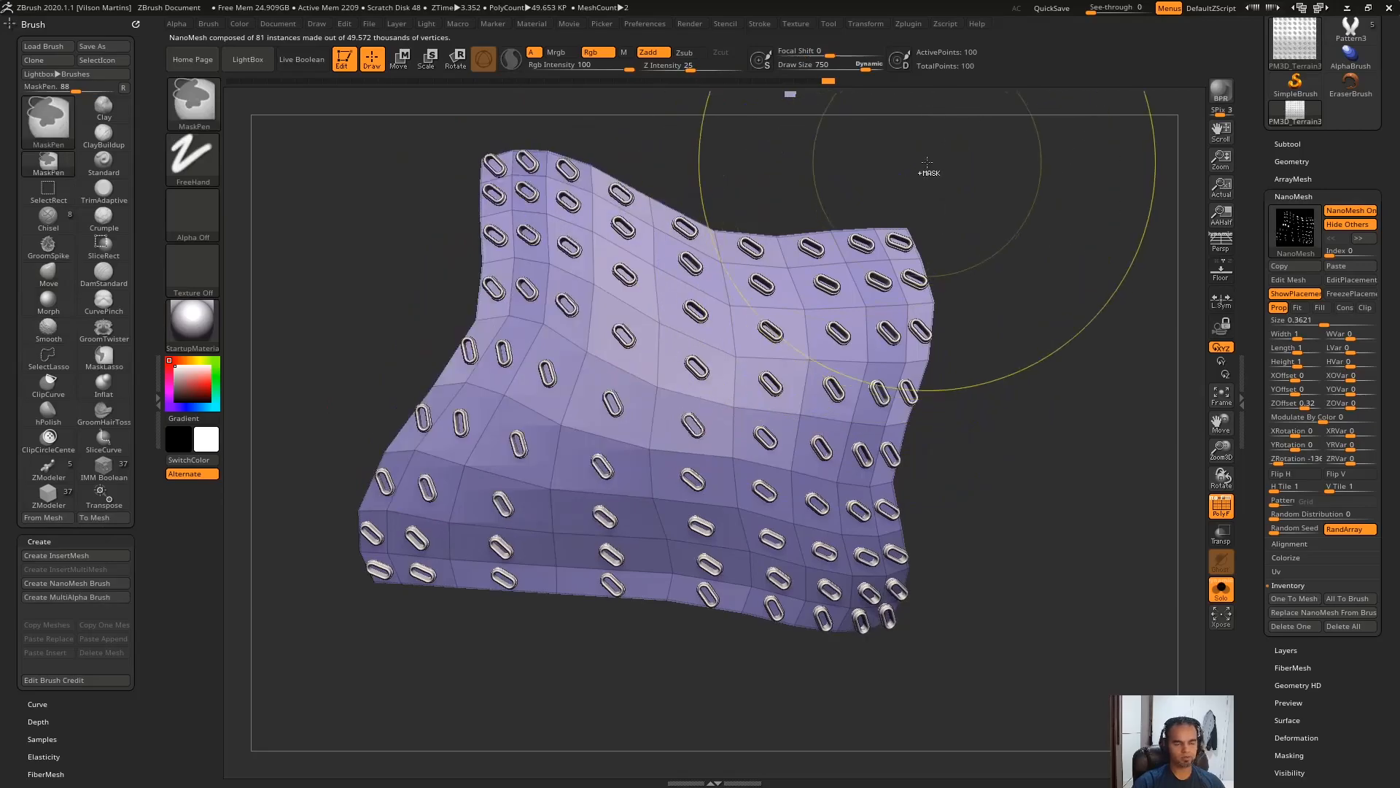
Step: Set the Move brush's Draw Size to 535, try pulling the terrain's right edge outward, and undo the stroke
{"action": "key", "text": "s"}
{"action": "left_click", "coordinate": [916, 469]}
{"action": "mouse_move", "coordinate": [916, 469]}
{"action": "left_mouse_down"}
{"action": "mouse_move", "coordinate": [916, 381]}
{"action": "mouse_move", "coordinate": [891, 457]}
{"action": "mouse_move", "coordinate": [934, 409]}
{"action": "mouse_move", "coordinate": [959, 428]}
{"action": "mouse_move", "coordinate": [930, 398]}
{"action": "left_mouse_up"}
{"action": "left_click_drag", "start_coordinate": [795, 433], "coordinate": [787, 462]}
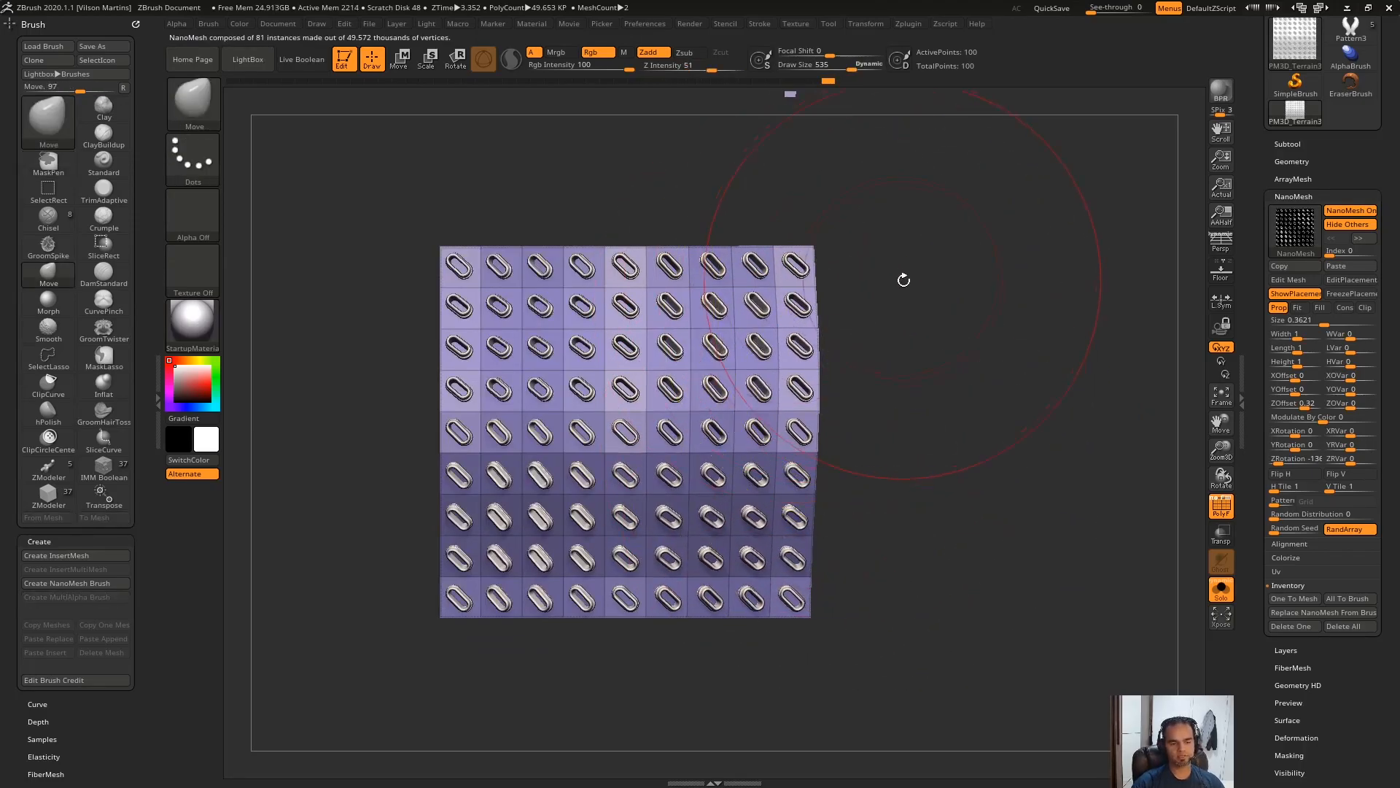
{"action": "right_click_drag", "start_coordinate": [904, 278], "coordinate": [872, 325], "text": "ctrl"}
{"action": "left_click_drag", "start_coordinate": [819, 375], "coordinate": [904, 350]}
{"action": "key", "text": "ctrl+z"}
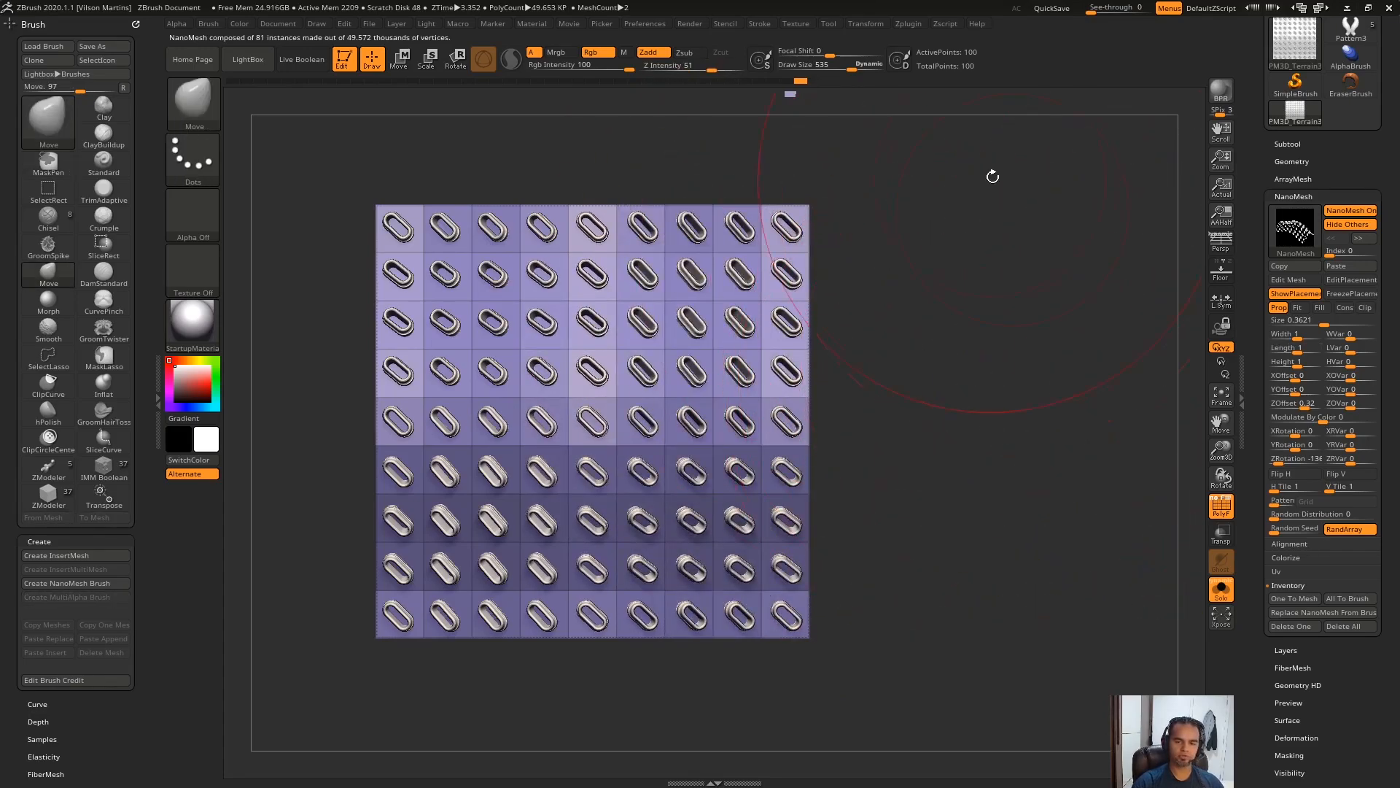
Step: Turn on Freeze Placement and pull the terrain's right side outward with the Move brush
{"action": "left_click", "coordinate": [1350, 294]}
{"action": "left_click", "coordinate": [1357, 295]}
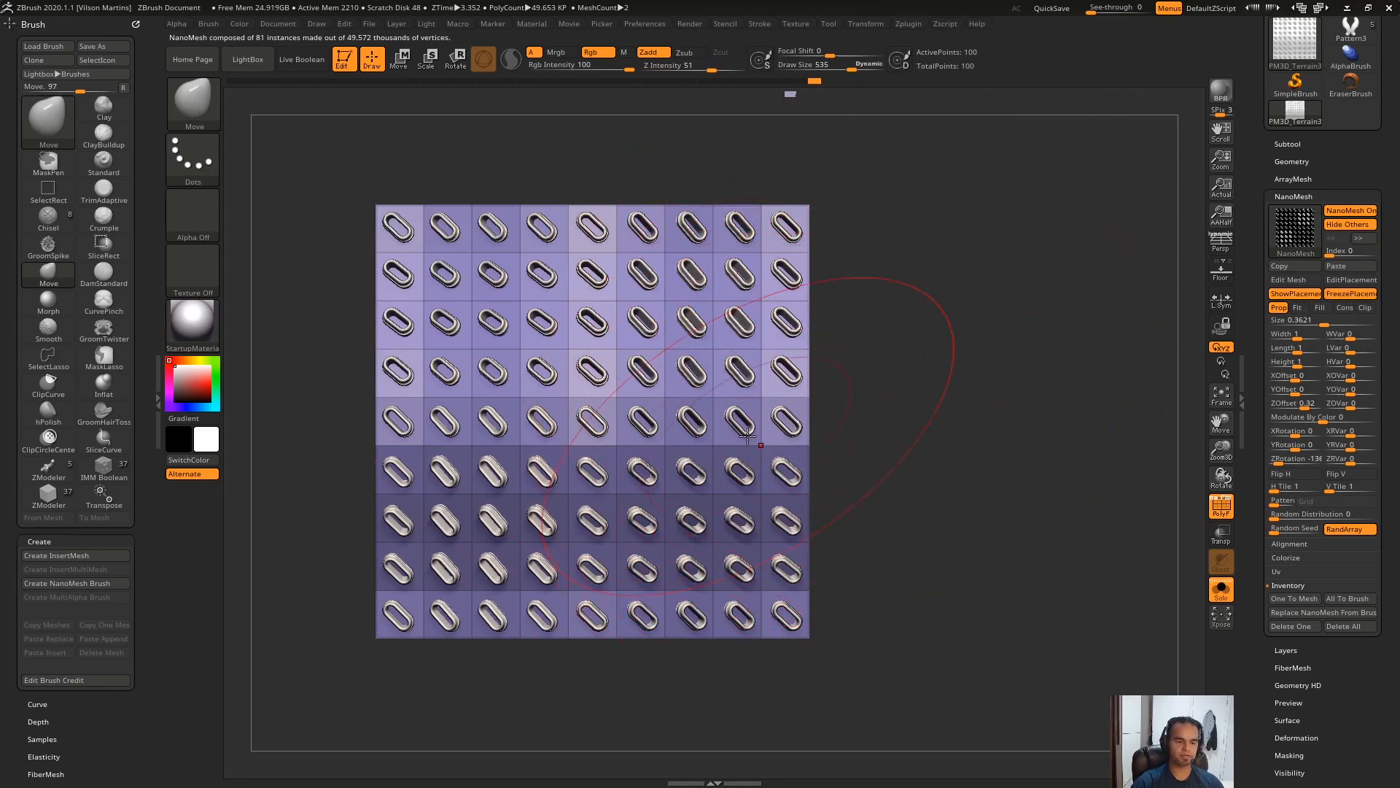
{"action": "mouse_move", "coordinate": [805, 415]}
{"action": "left_mouse_down"}
{"action": "mouse_move", "coordinate": [1150, 403]}
{"action": "mouse_move", "coordinate": [922, 491]}
{"action": "mouse_move", "coordinate": [839, 456]}
{"action": "left_mouse_up"}
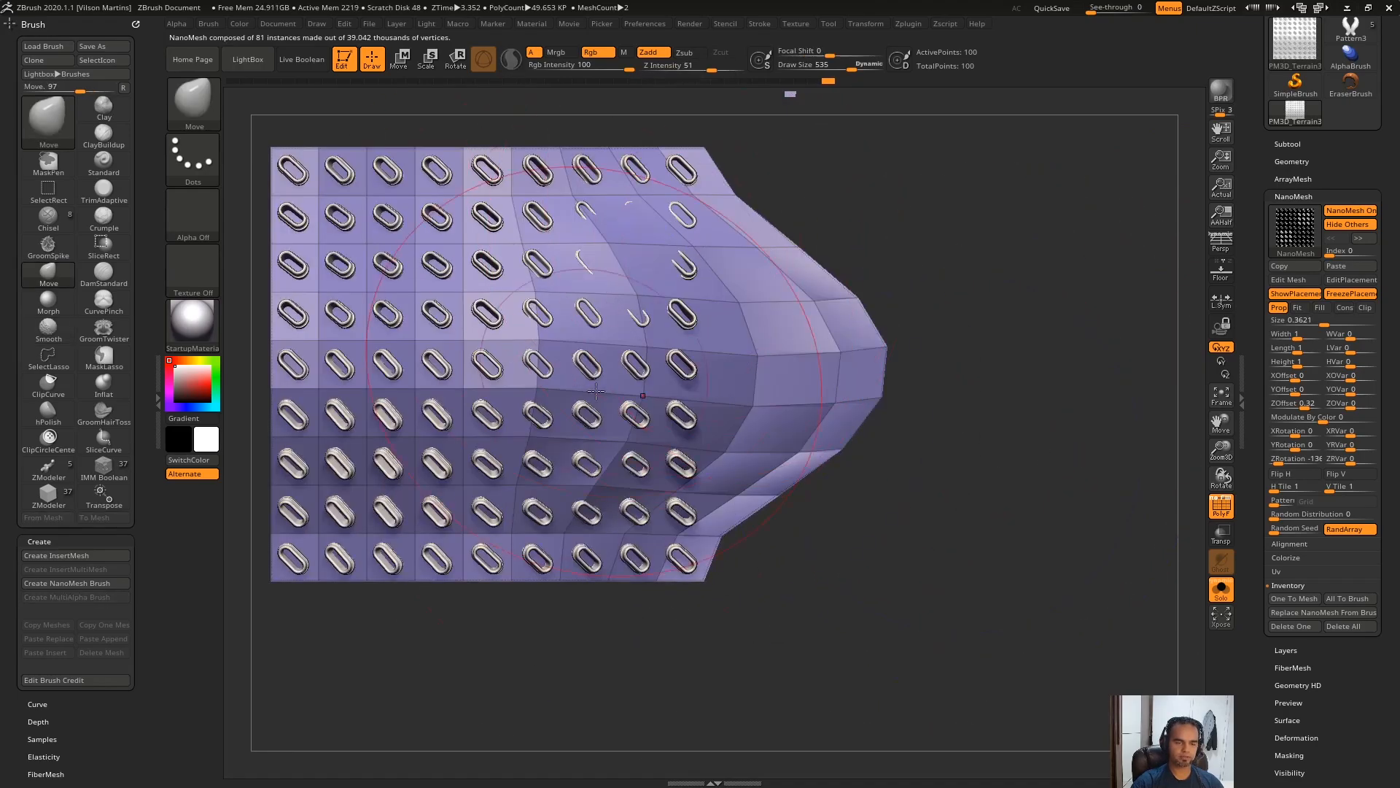
Step: Undo the Move brush stroke that pulled the terrain's right side outward
{"action": "left_click_drag", "start_coordinate": [983, 214], "coordinate": [1154, 268], "text": "alt"}
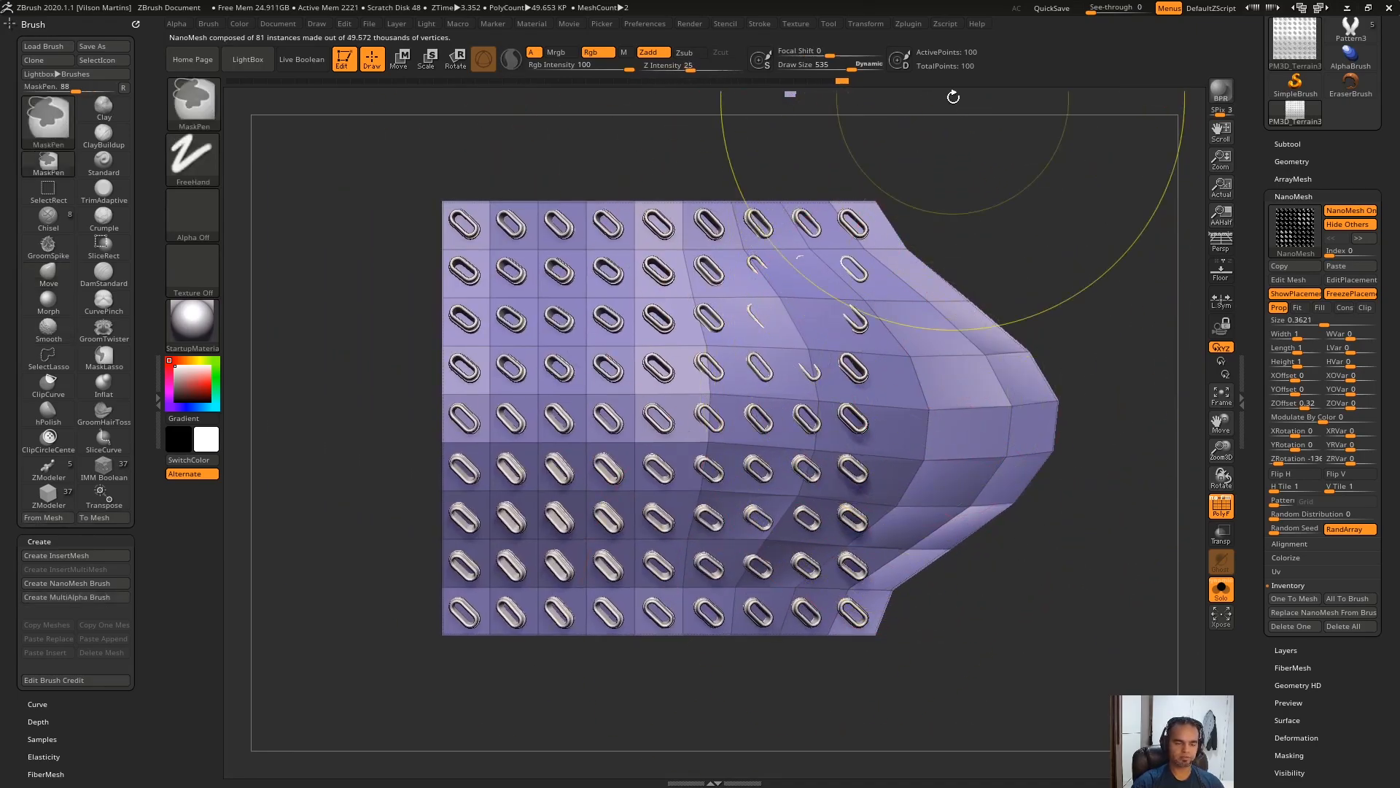
{"action": "key", "text": "ctrl+z"}
{"action": "key", "text": "ctrl+z"}
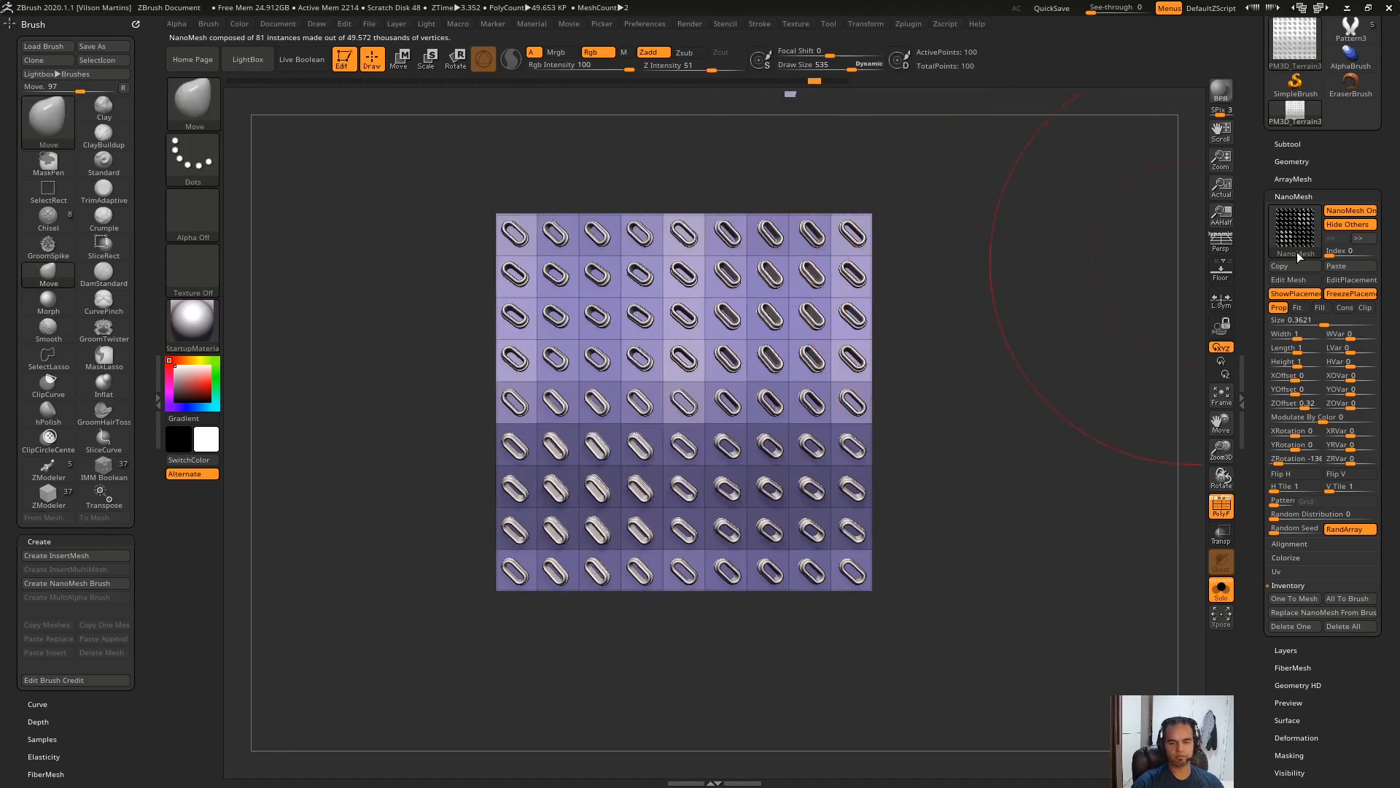
Step: Turn off Freeze Placement, try pulling the terrain's right edge outward with the Move brush, and undo the stroke
{"action": "left_click", "coordinate": [1343, 293]}
{"action": "mouse_move", "coordinate": [830, 385]}
{"action": "right_mouse_down"}
{"action": "mouse_move", "coordinate": [934, 369]}
{"action": "mouse_move", "coordinate": [846, 376]}
{"action": "right_mouse_up"}
{"action": "left_click_drag", "start_coordinate": [861, 358], "coordinate": [1057, 313]}
{"action": "key", "text": "ctrl+z"}
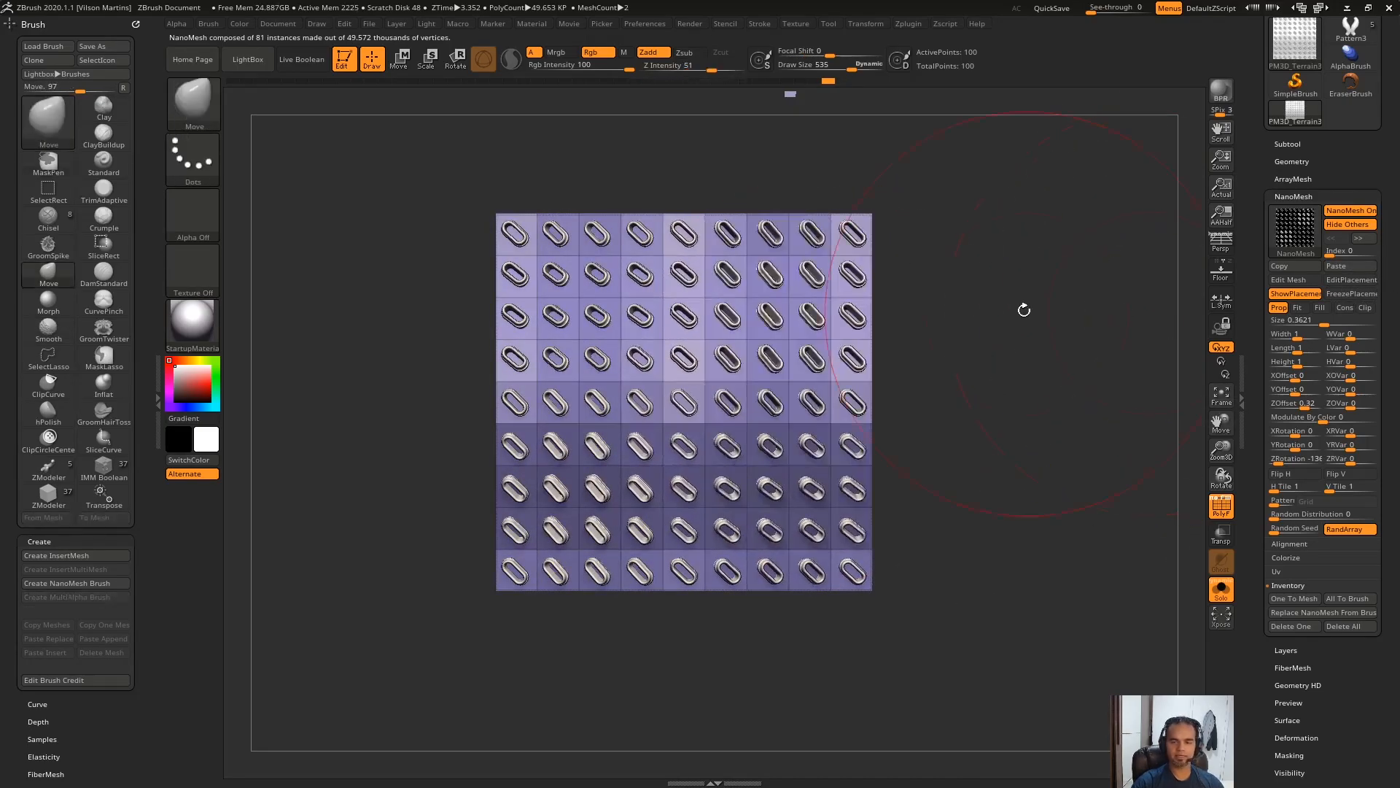
Step: Enable Edit Placement, pull the right side of the NanoMesh placement outward with the Move brush, and exit Edit Placement
{"action": "left_click", "coordinate": [1351, 280]}
{"action": "left_click_drag", "start_coordinate": [854, 385], "coordinate": [1117, 382]}
{"action": "left_click", "coordinate": [1349, 281]}
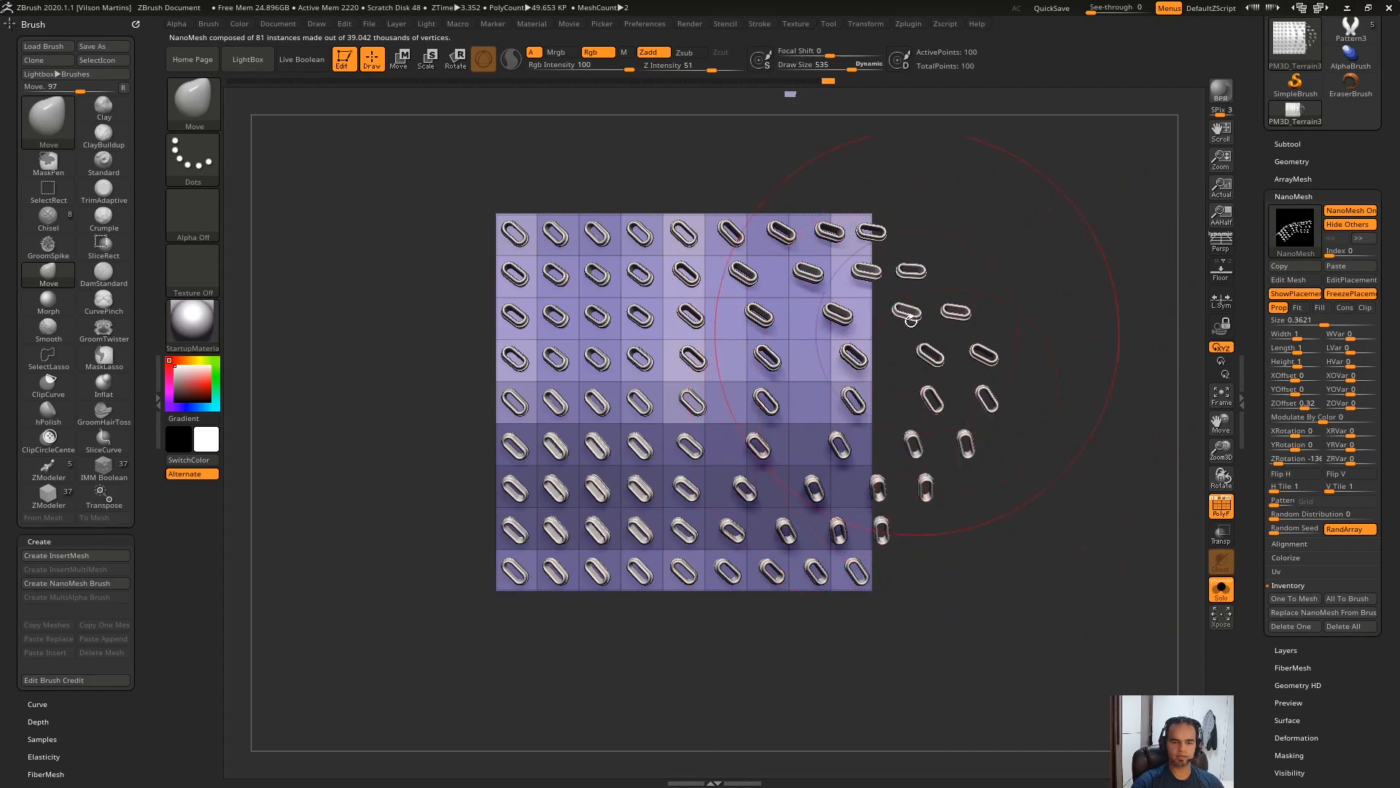
Step: With the edited placement frozen, try pulling the terrain's right edge outward twice and undo each stroke
{"action": "mouse_move", "coordinate": [1009, 517]}
{"action": "right_mouse_down"}
{"action": "mouse_move", "coordinate": [1031, 338]}
{"action": "mouse_move", "coordinate": [1084, 344]}
{"action": "mouse_move", "coordinate": [1019, 313]}
{"action": "right_mouse_up"}
{"action": "left_click_drag", "start_coordinate": [815, 386], "coordinate": [1141, 387]}
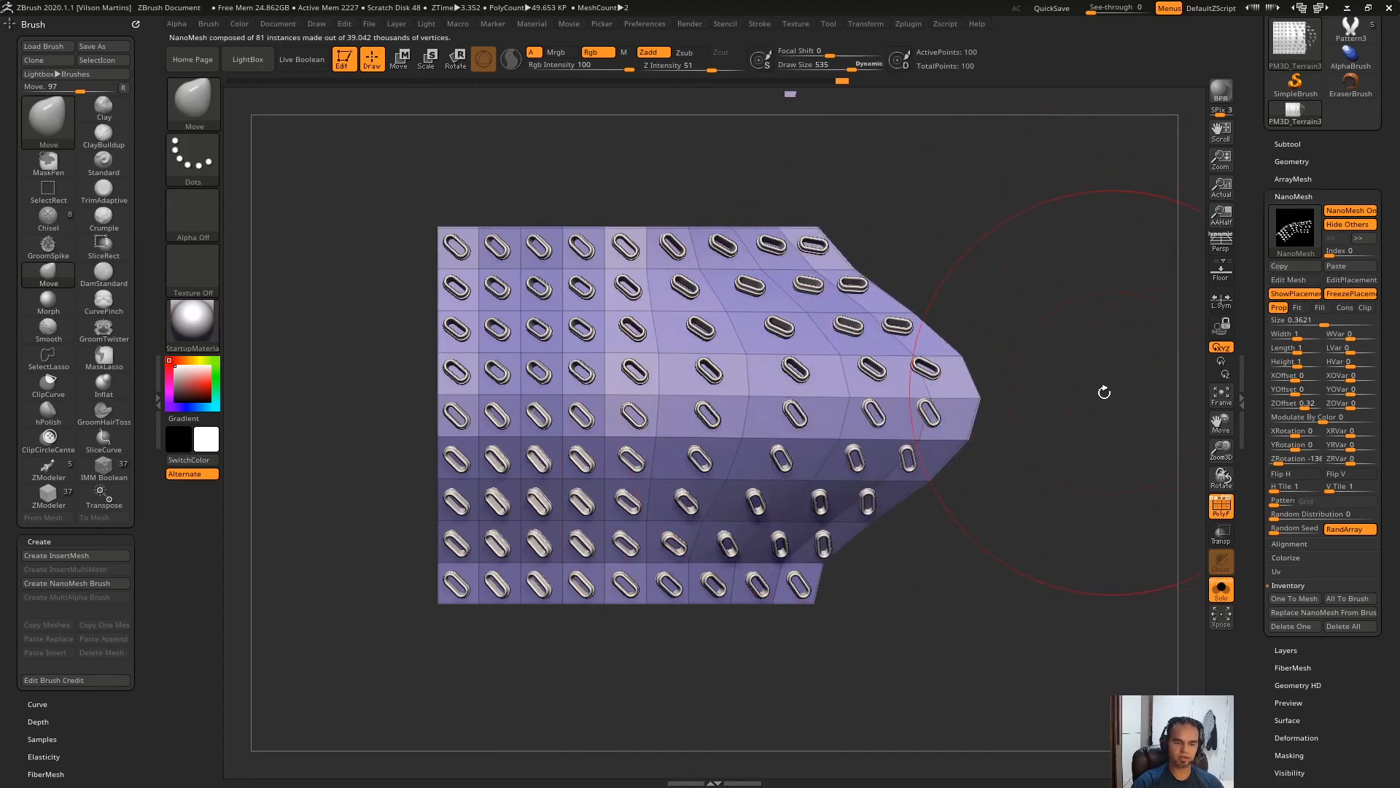
{"action": "key", "text": "ctrl+z"}
{"action": "left_click_drag", "start_coordinate": [842, 388], "coordinate": [1094, 383]}
{"action": "key", "text": "ctrl+z"}
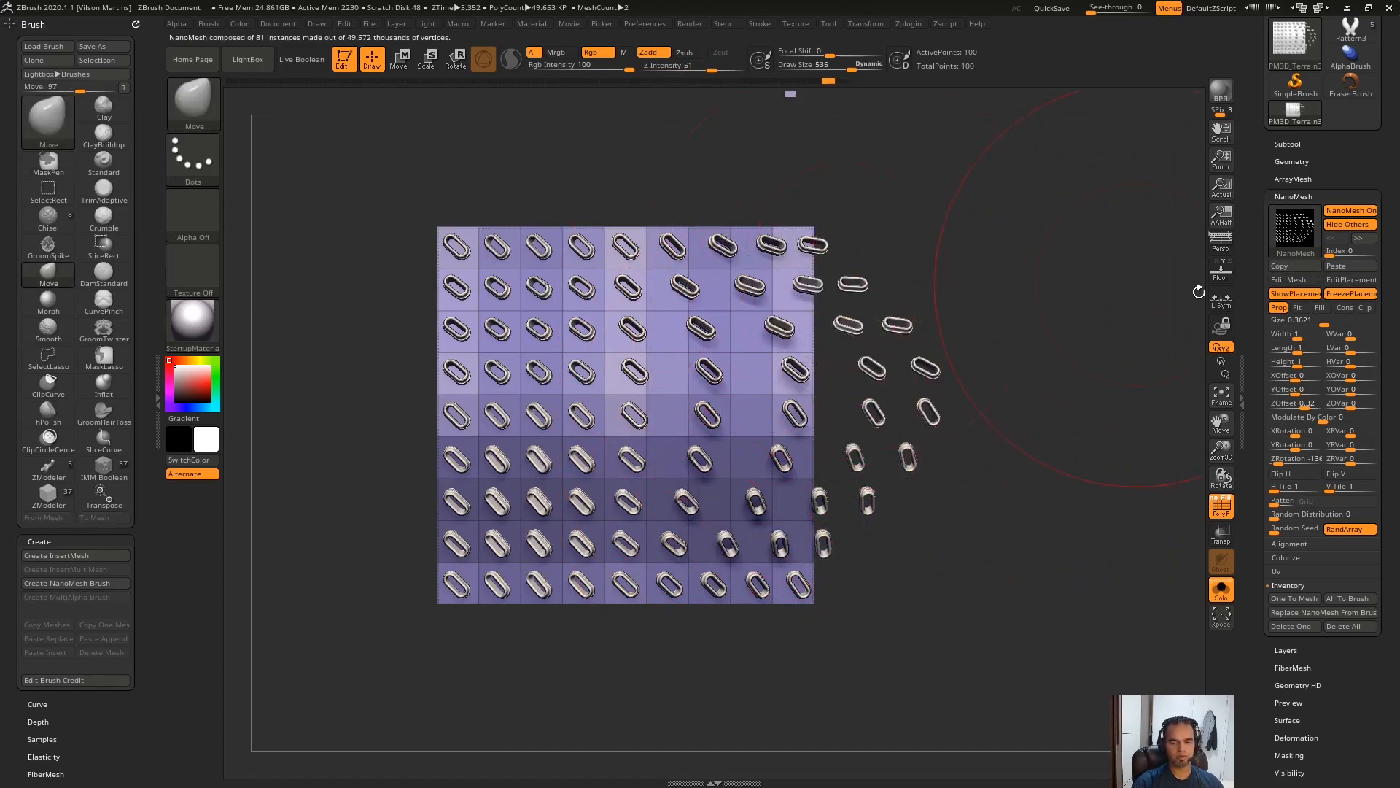
Step: Turn off Freeze Placement, try two outward pulls on the terrain's right side, and undo both
{"action": "left_click", "coordinate": [1346, 294]}
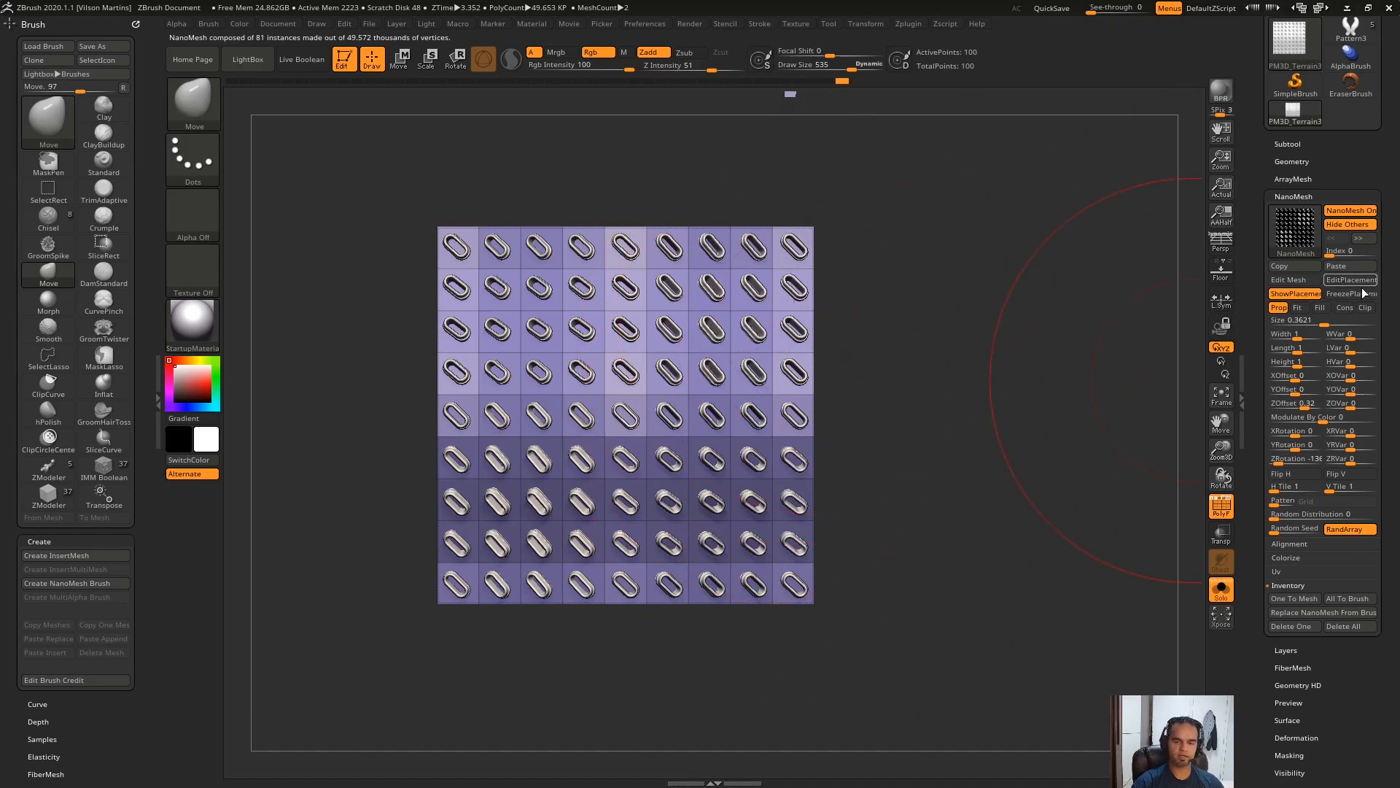
{"action": "left_click_drag", "start_coordinate": [891, 389], "coordinate": [956, 410]}
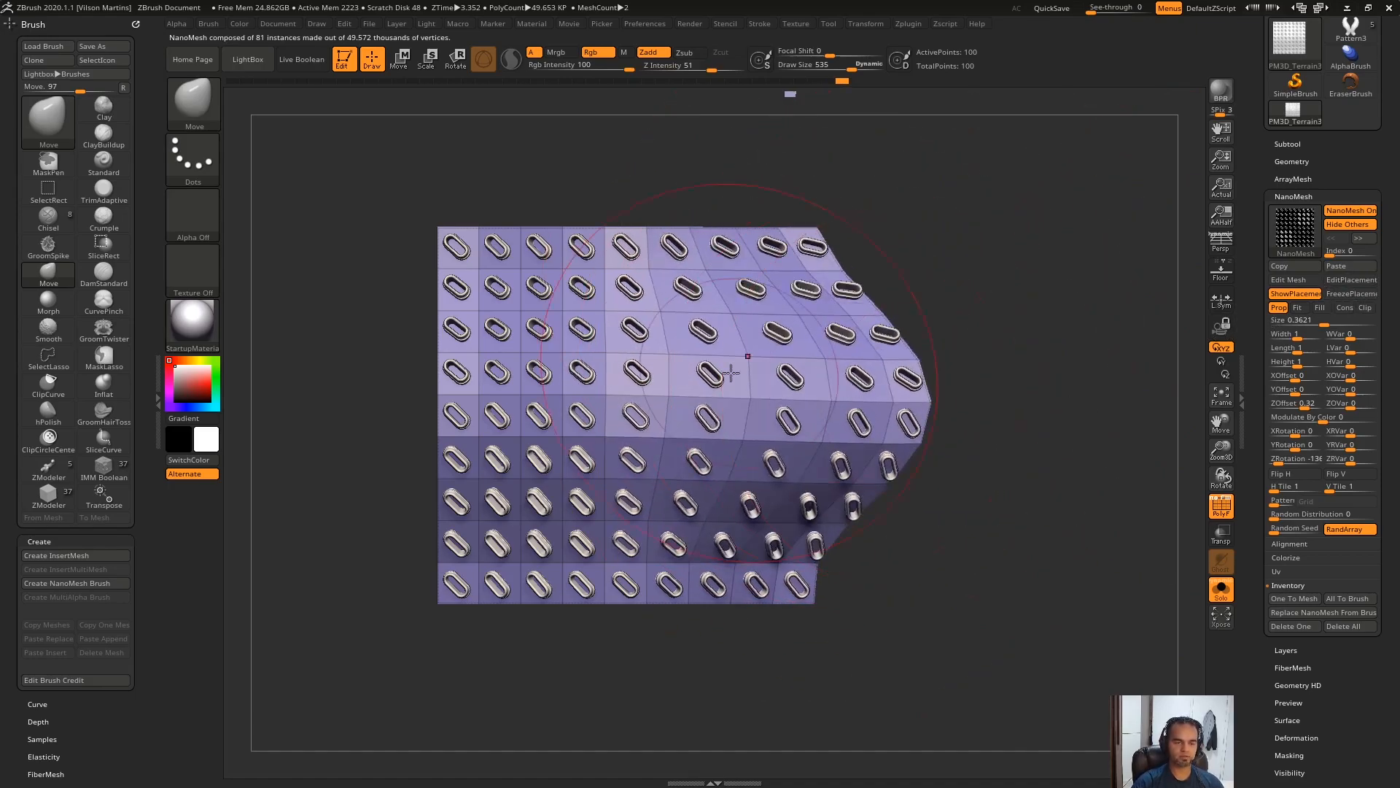
{"action": "key", "text": "ctrl+z"}
{"action": "left_click_drag", "start_coordinate": [811, 437], "coordinate": [941, 468]}
{"action": "key", "text": "ctrl+z"}
Step: Turn on Freeze Placement, set the Move brush's Draw Size to 281, and undo a test pull on the terrain
{"action": "left_click", "coordinate": [1368, 293]}
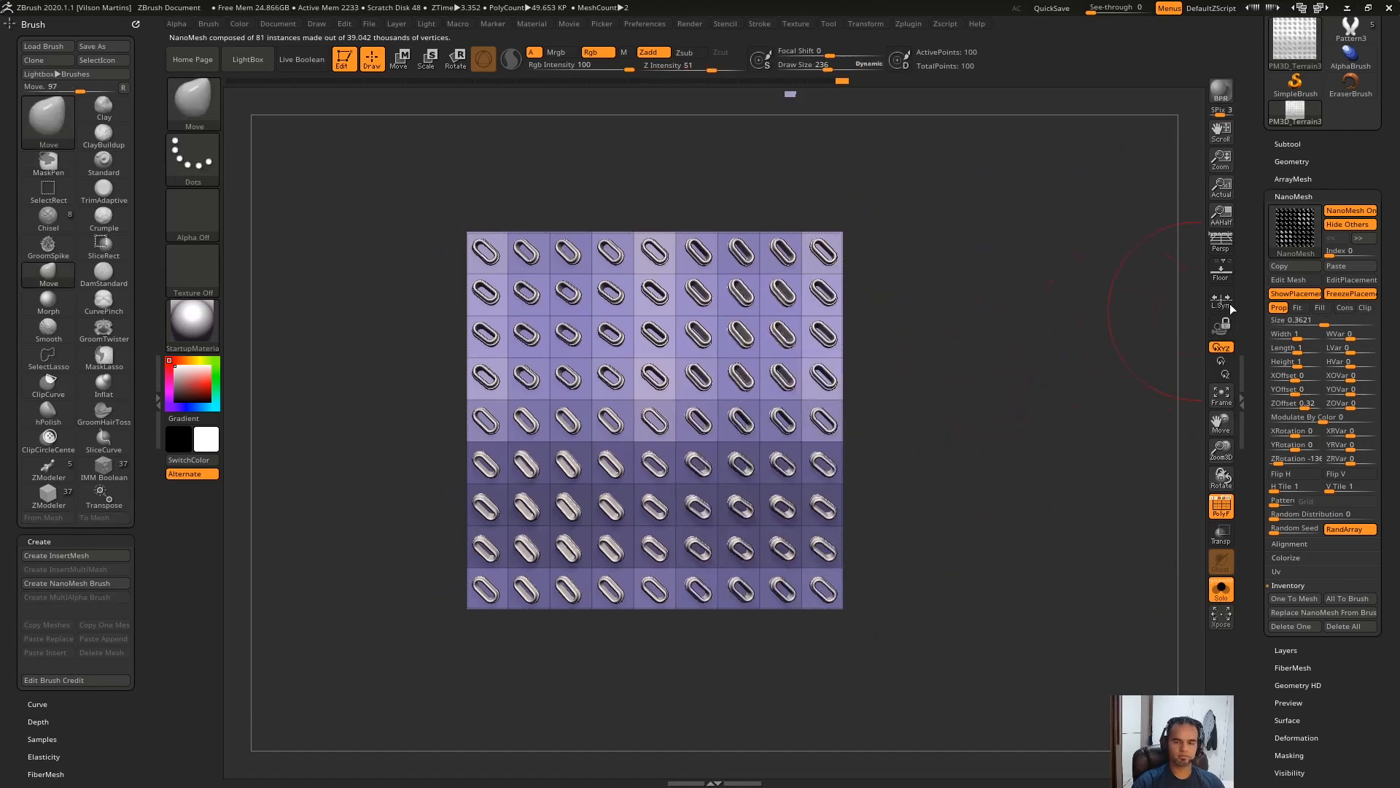
{"action": "left_click_drag", "start_coordinate": [907, 334], "coordinate": [970, 295]}
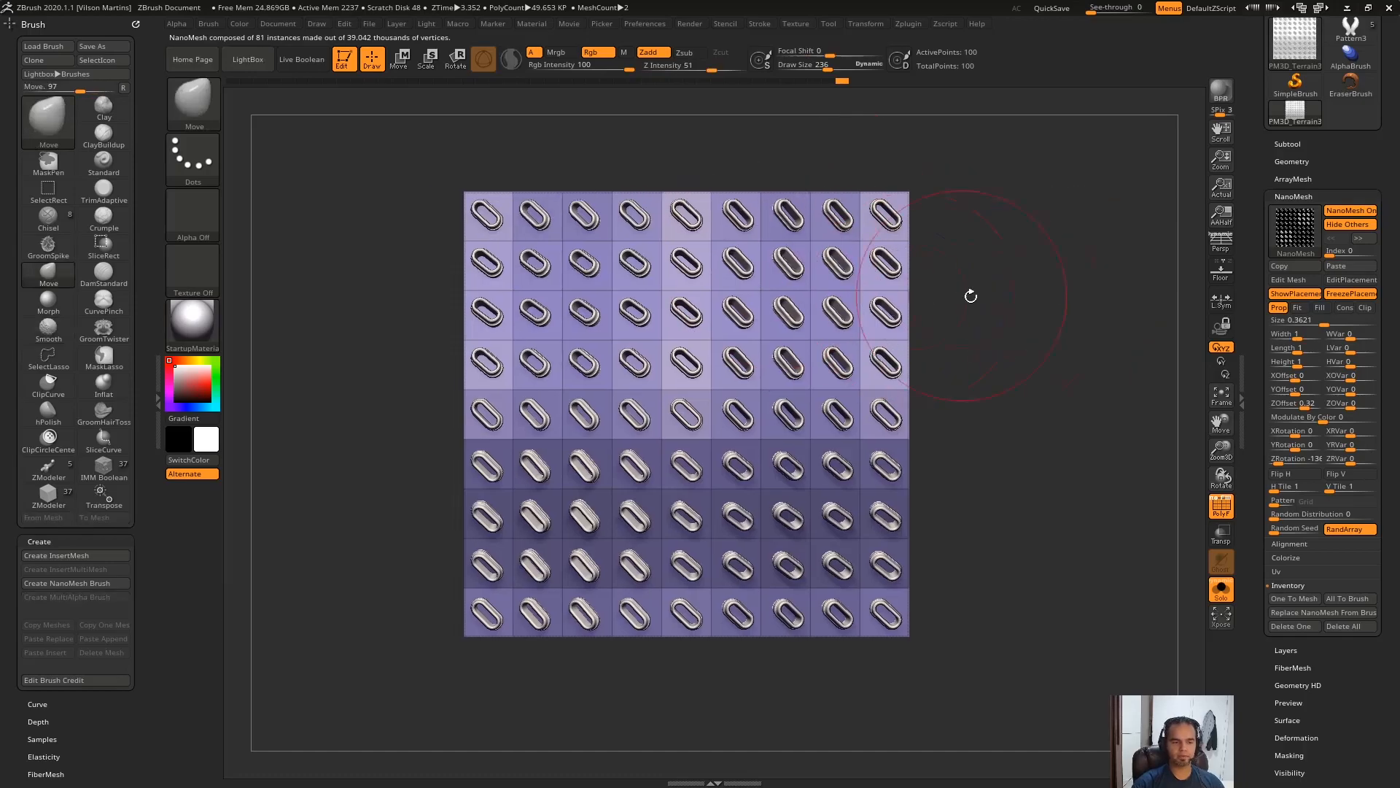
{"action": "mouse_move", "coordinate": [1024, 78]}
{"action": "left_mouse_down", "text": "alt"}
{"action": "mouse_move", "coordinate": [1063, 307]}
{"action": "mouse_move", "coordinate": [1079, 299]}
{"action": "left_mouse_up", "text": "alt"}
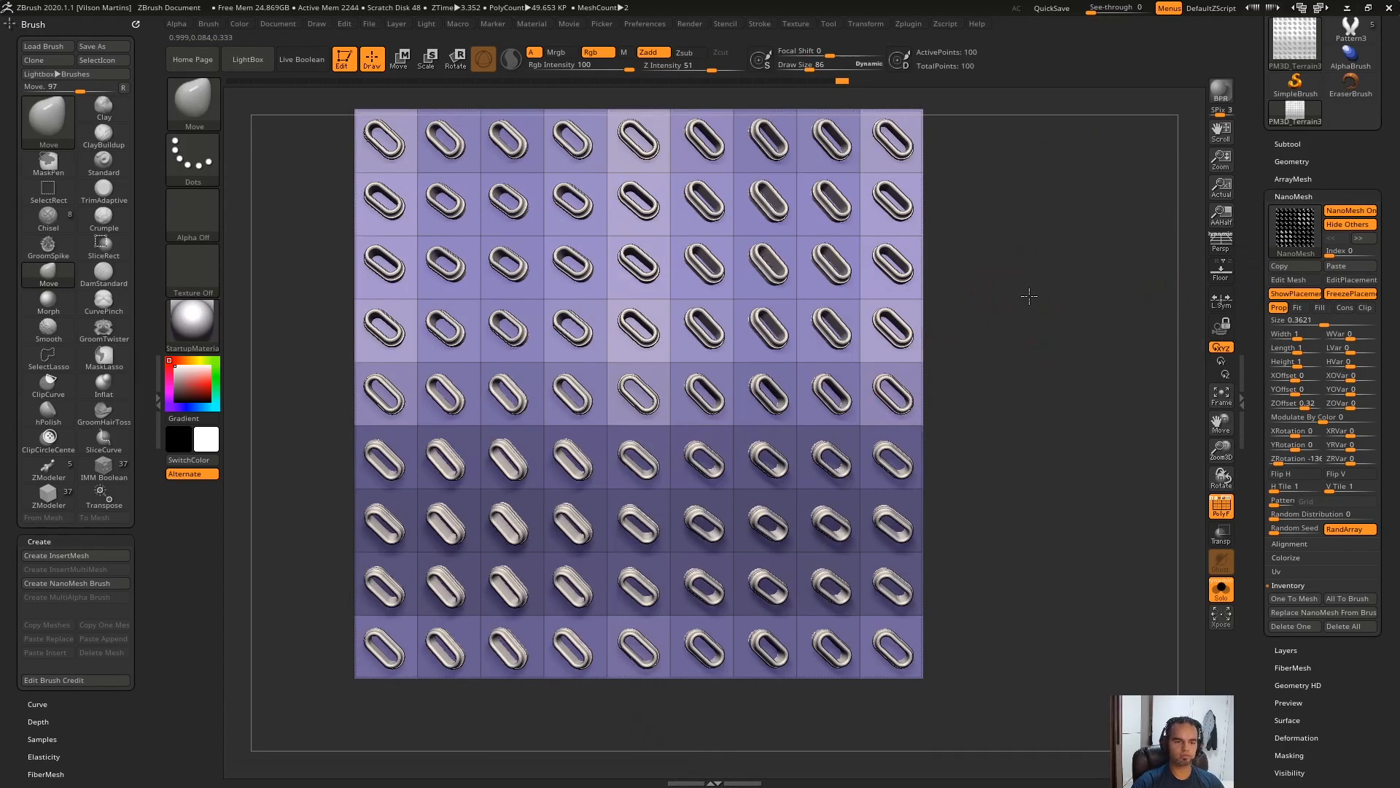
{"action": "mouse_move", "coordinate": [1013, 362]}
{"action": "left_mouse_down"}
{"action": "mouse_move", "coordinate": [919, 397]}
{"action": "mouse_move", "coordinate": [1006, 409]}
{"action": "mouse_move", "coordinate": [1010, 457]}
{"action": "mouse_move", "coordinate": [1099, 430]}
{"action": "mouse_move", "coordinate": [1138, 396]}
{"action": "mouse_move", "coordinate": [1109, 409]}
{"action": "left_mouse_up"}
{"action": "key", "text": "s"}
{"action": "left_click_drag", "start_coordinate": [847, 442], "coordinate": [822, 442]}
{"action": "key", "text": "ctrl+z"}
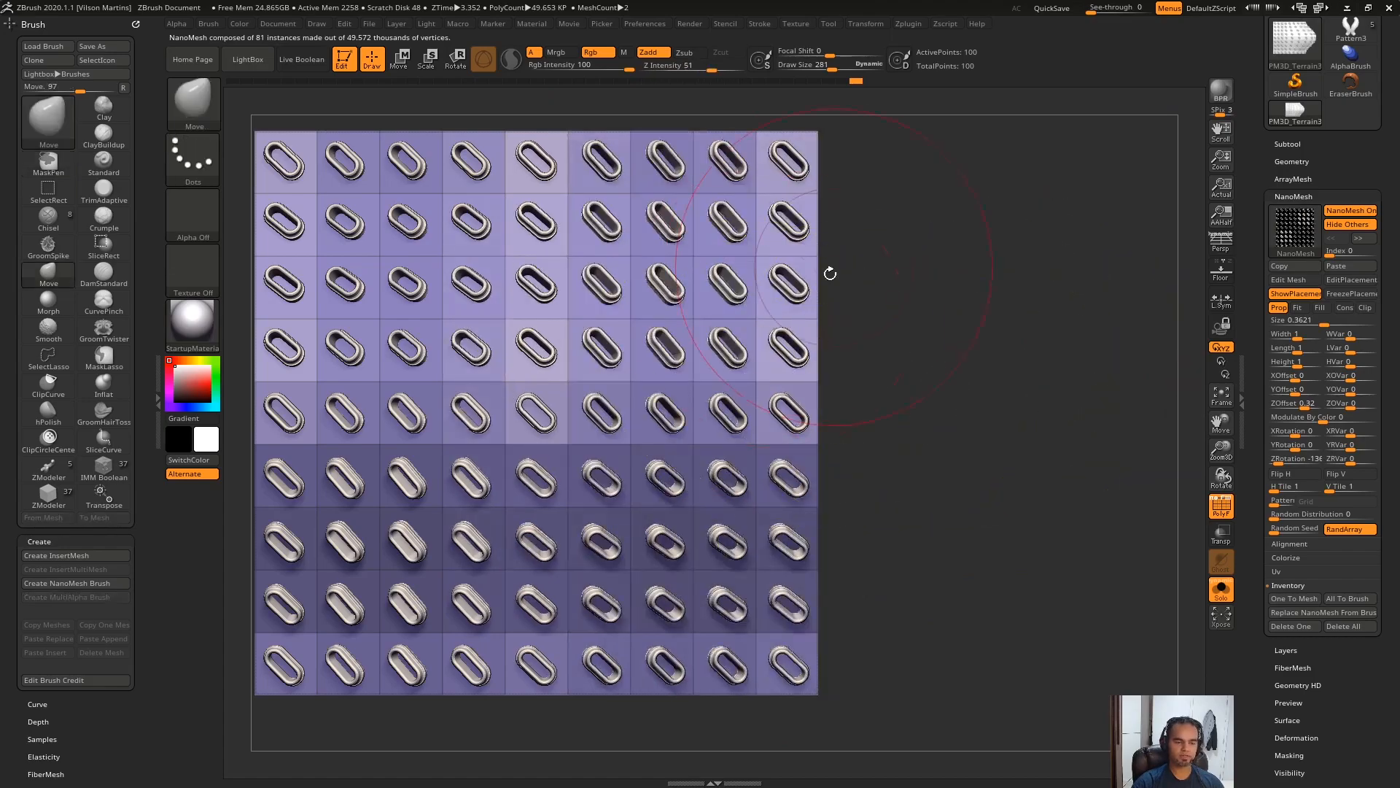
Step: Switch to the ZModeler brush and delete the oval-ring NanoMesh from the terrain
{"action": "key", "text": "b"}
{"action": "key", "text": "z"}
{"action": "key", "text": "m"}
{"action": "left_click", "coordinate": [1219, 395]}
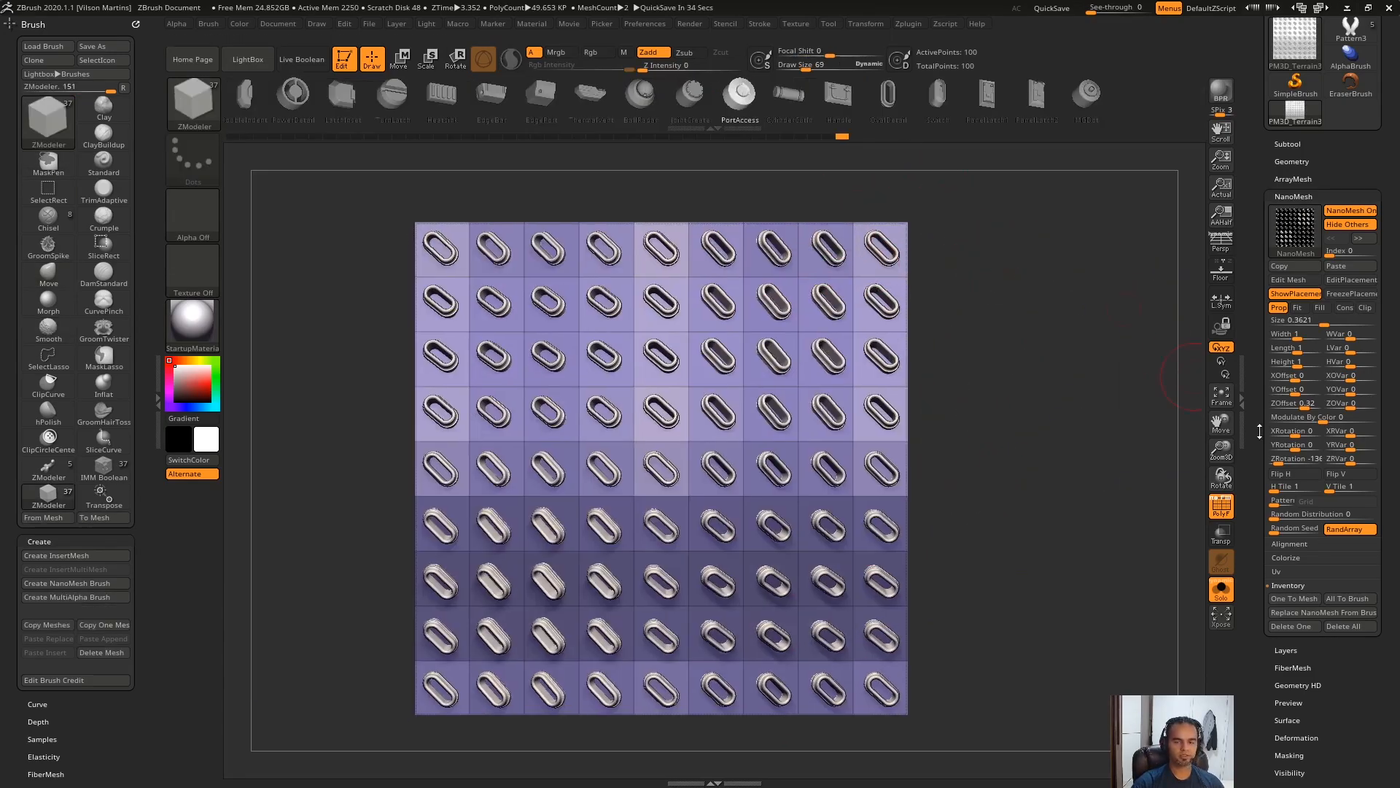
{"action": "left_click", "coordinate": [1285, 614]}
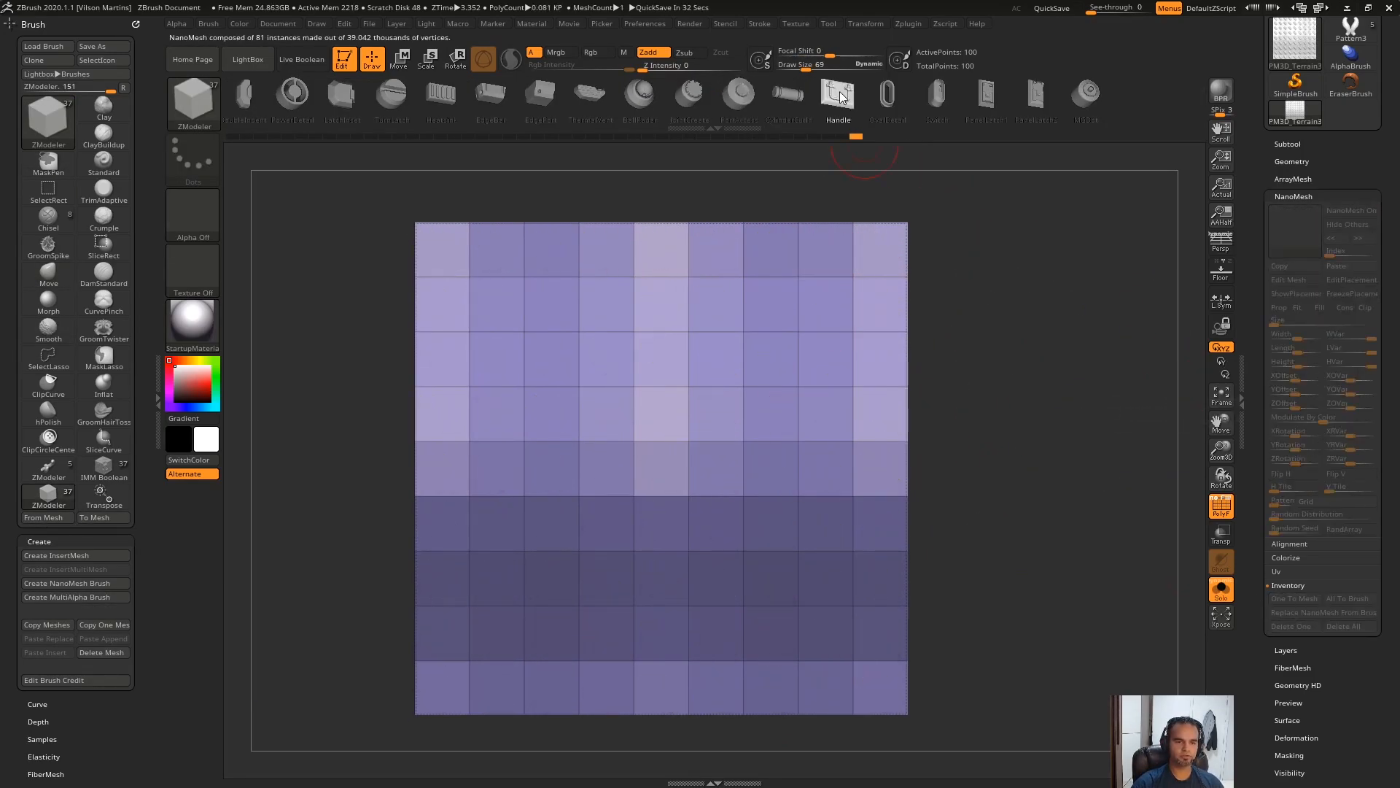
Step: Insert the Handle NanoMesh across the terrain's polygons and set its Z rotation and Z offset to 0
{"action": "left_click", "coordinate": [823, 261]}
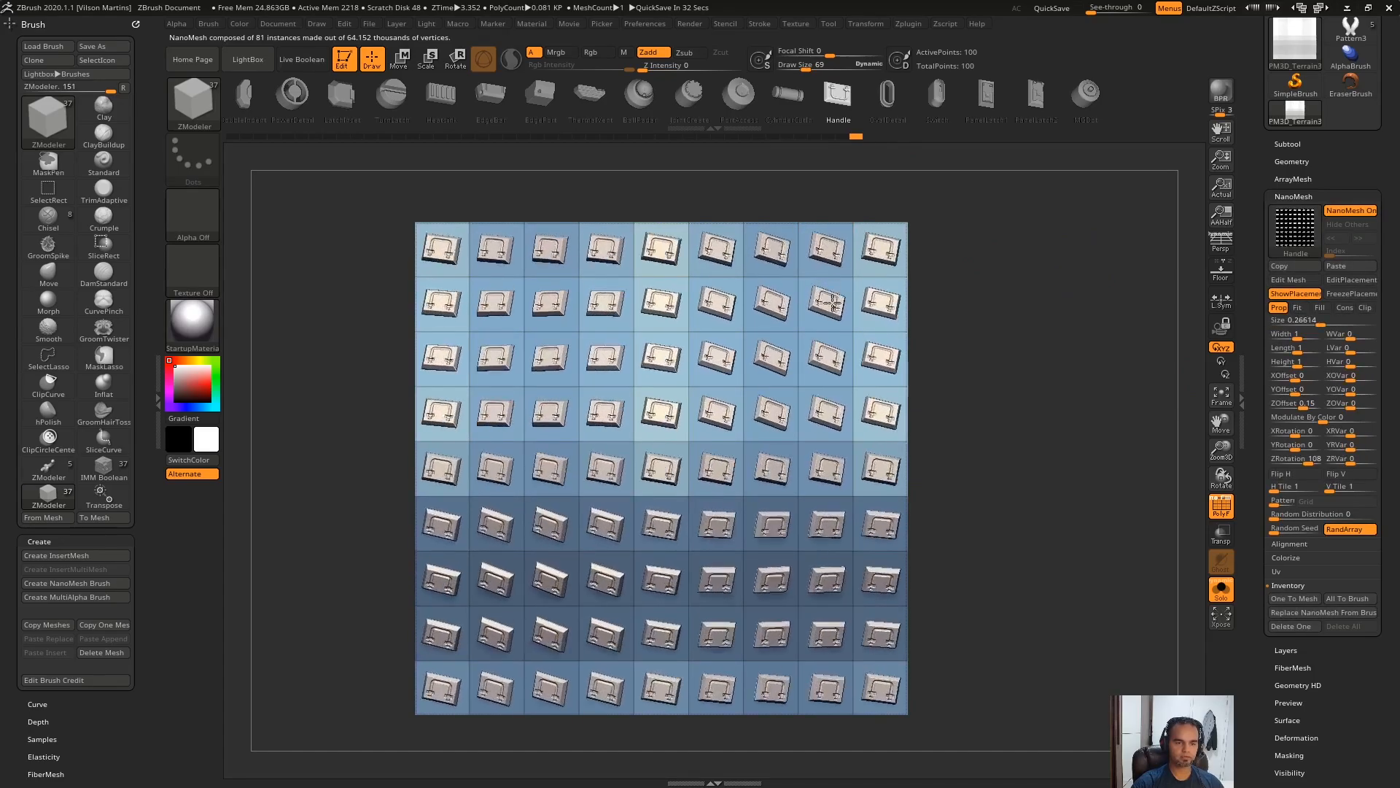
{"action": "left_click_drag", "start_coordinate": [1308, 459], "coordinate": [1316, 458]}
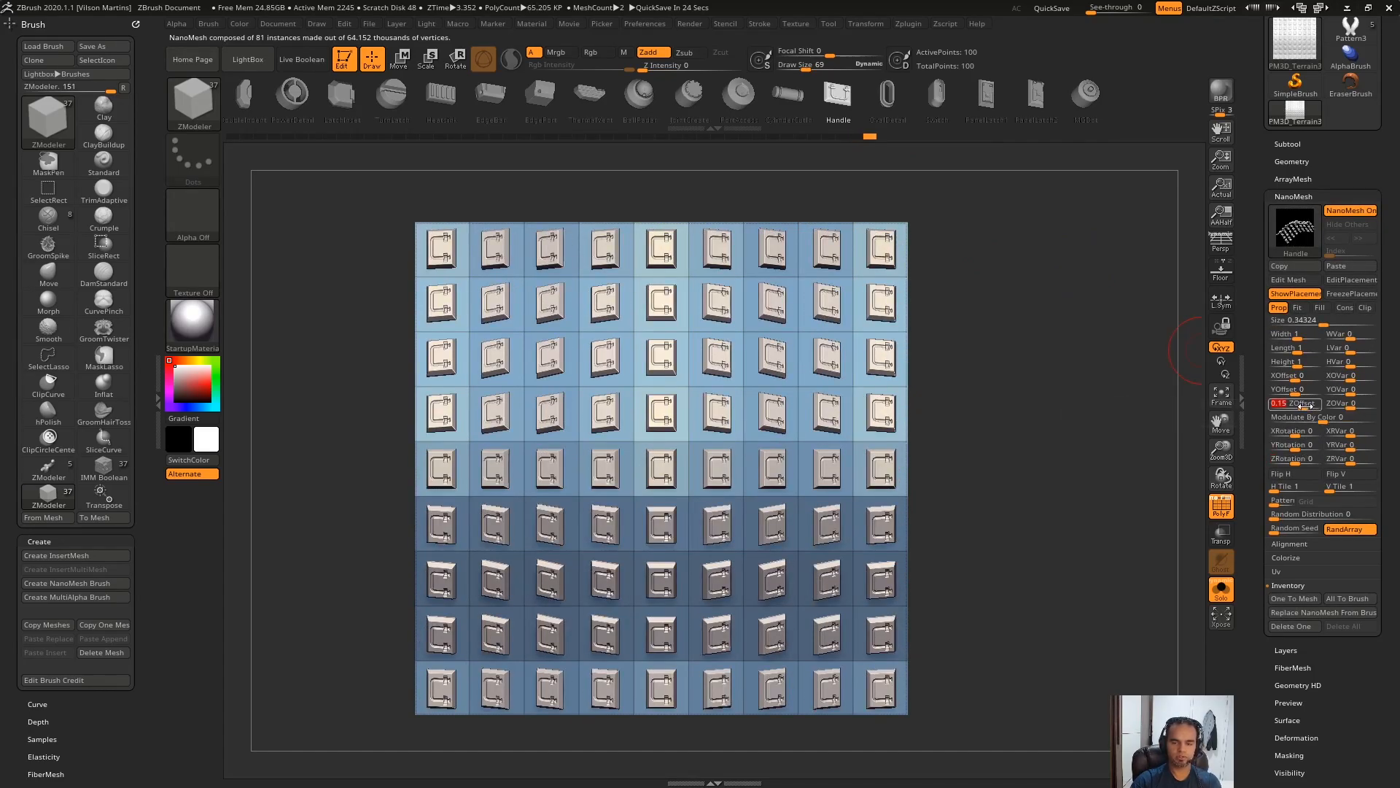
{"action": "left_click_drag", "start_coordinate": [1306, 405], "coordinate": [1296, 405]}
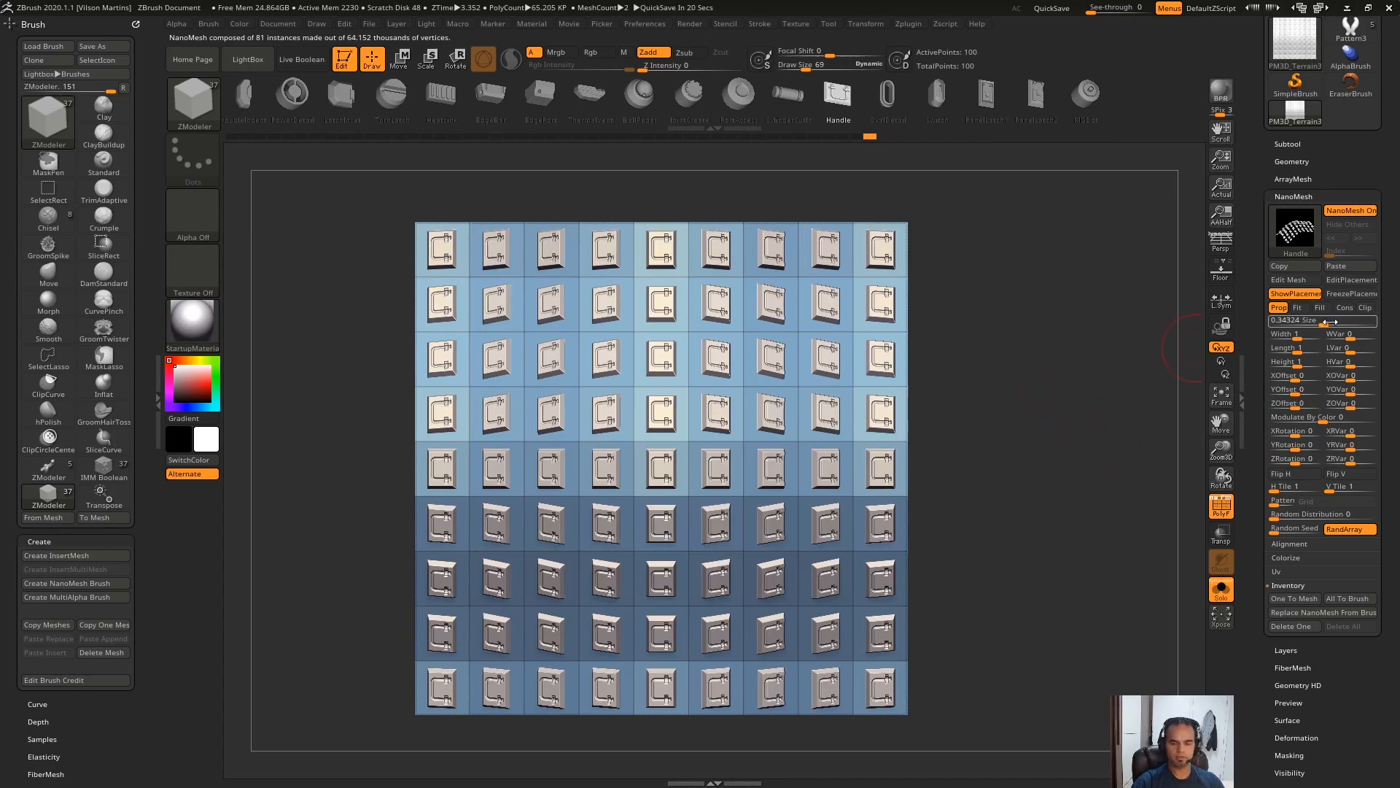
Step: Try a size of 1 for the Handle NanoMesh and reduce it to 0.5137
{"action": "type", "text": "1"}
{"action": "key", "text": "Return"}
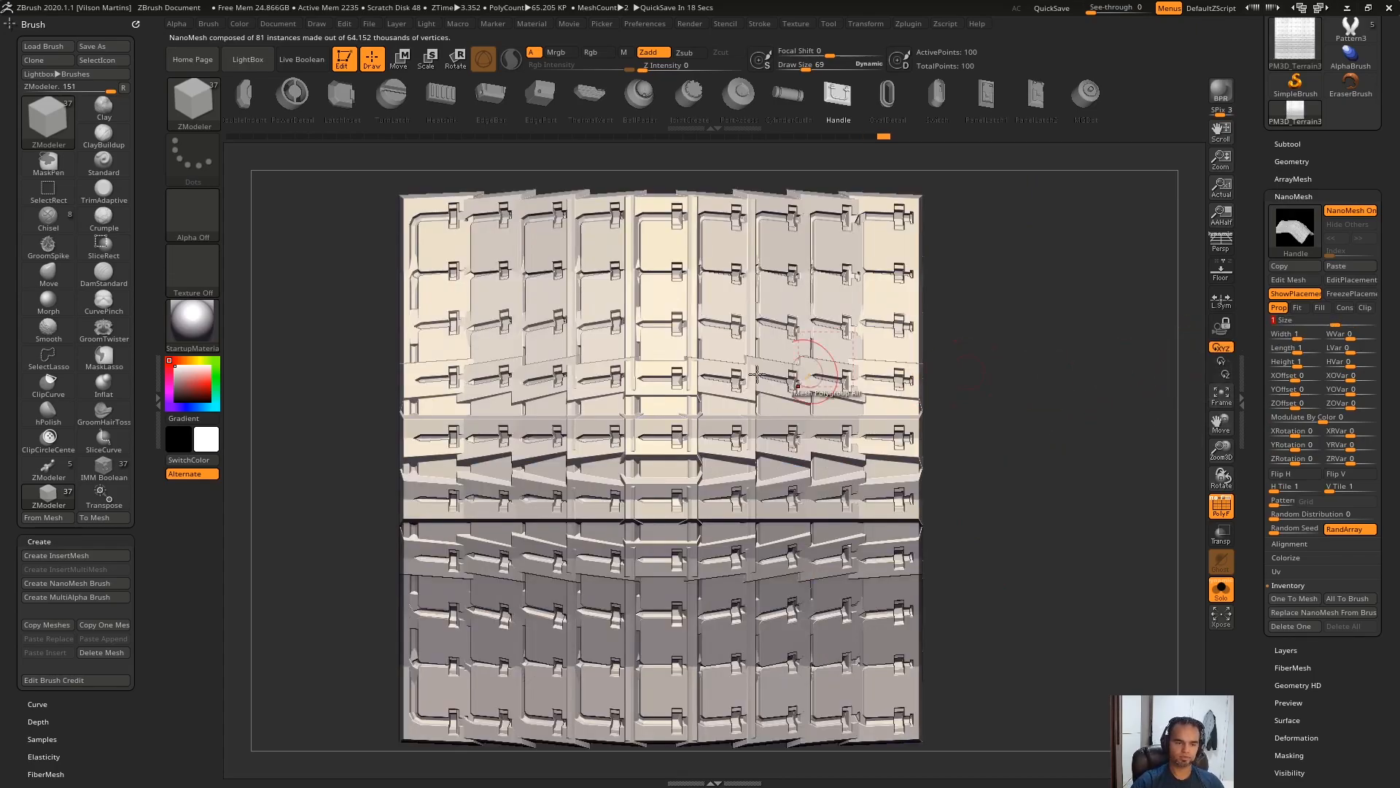
{"action": "left_click_drag", "start_coordinate": [1045, 316], "coordinate": [1078, 262], "text": "alt"}
{"action": "left_click_drag", "start_coordinate": [1334, 321], "coordinate": [1325, 321]}
{"action": "left_click_drag", "start_coordinate": [1031, 323], "coordinate": [963, 342]}
{"action": "left_click_drag", "start_coordinate": [1053, 238], "coordinate": [1110, 499], "text": "alt"}
{"action": "left_click_drag", "start_coordinate": [1138, 349], "coordinate": [1115, 382], "text": "alt"}
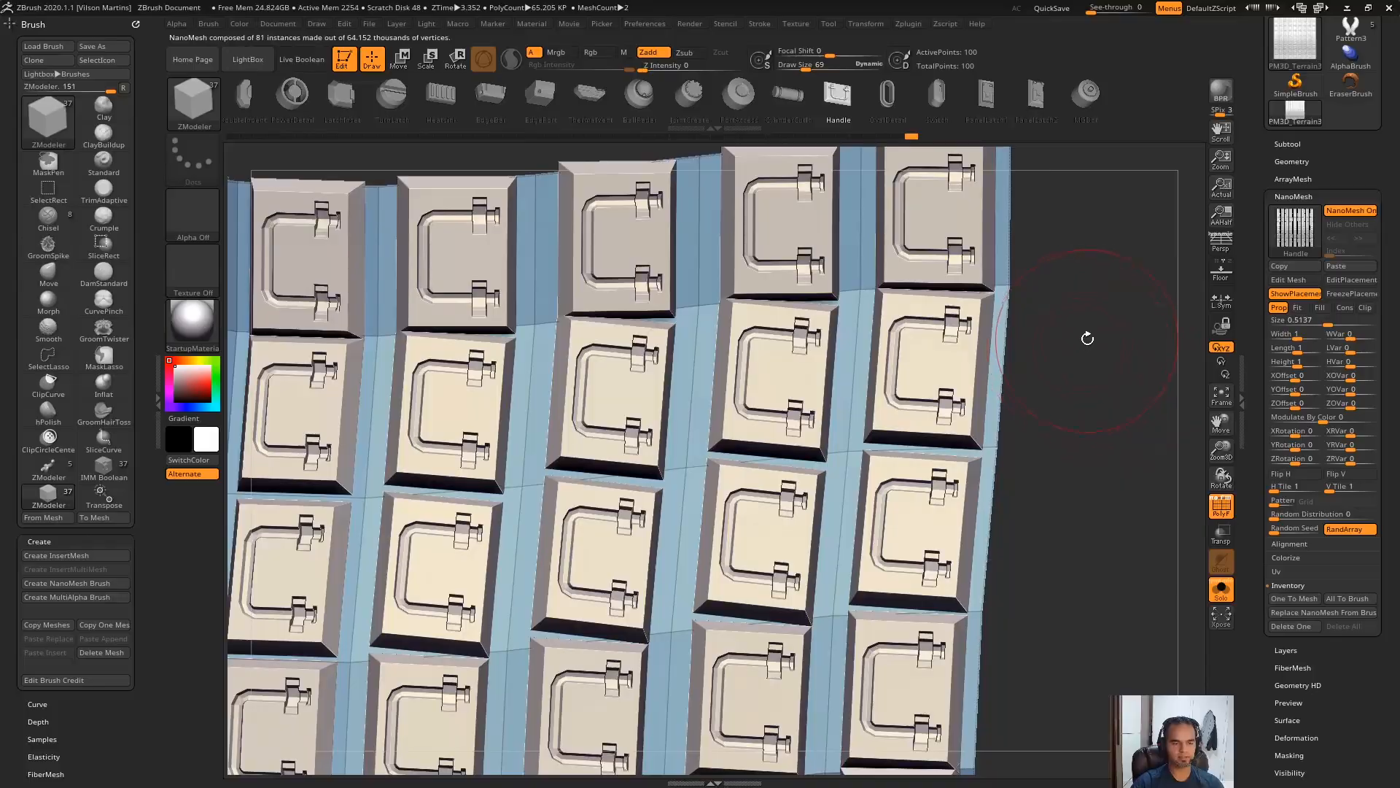
Step: Capture a screen region and mark in red one handle panel's polygon outline and the uncovered gap beside it
{"action": "key", "text": "Print"}
{"action": "left_click_drag", "start_coordinate": [1113, 223], "coordinate": [446, 657]}
{"action": "left_click_drag", "start_coordinate": [855, 291], "coordinate": [840, 454]}
{"action": "left_click_drag", "start_coordinate": [726, 292], "coordinate": [839, 317]}
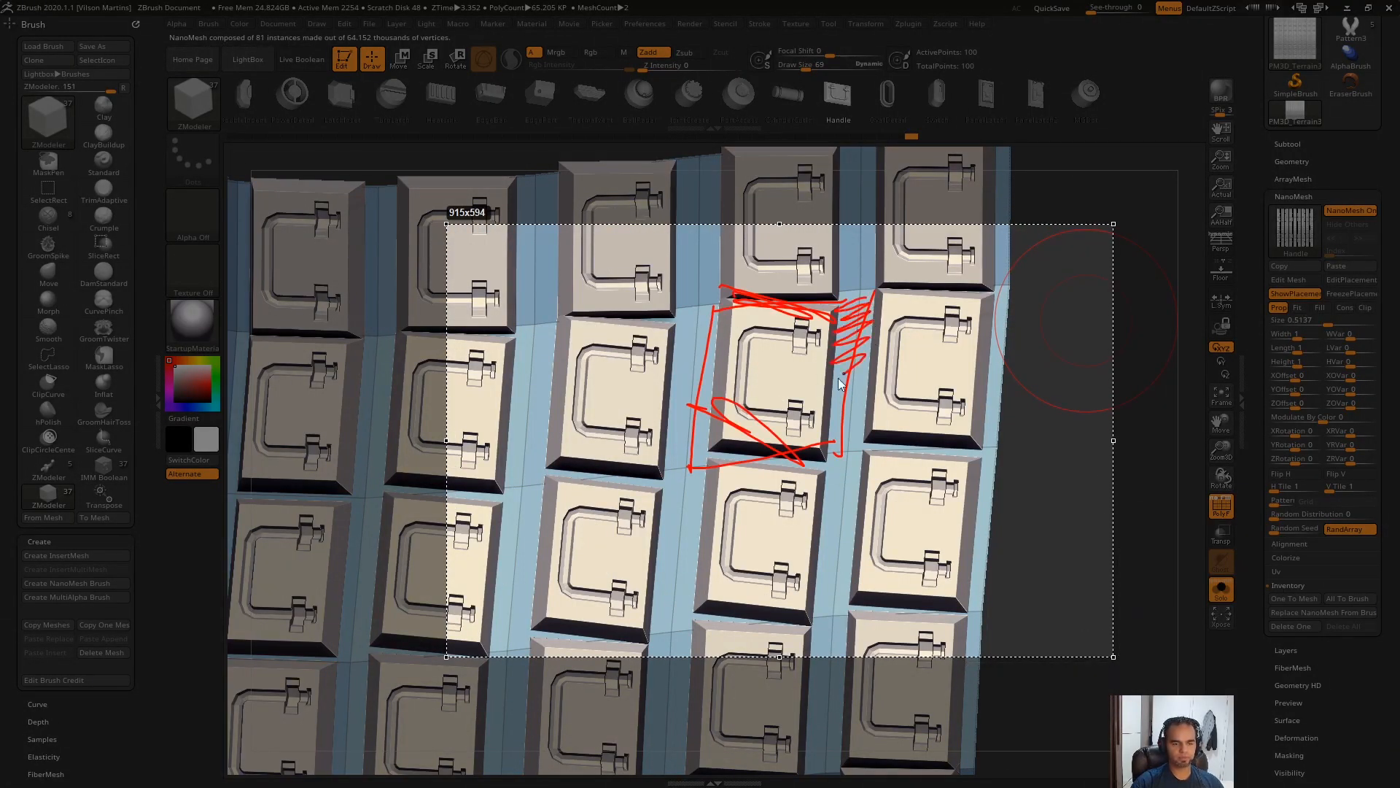
{"action": "left_click_drag", "start_coordinate": [879, 429], "coordinate": [864, 436]}
{"action": "left_click_drag", "start_coordinate": [714, 305], "coordinate": [676, 337]}
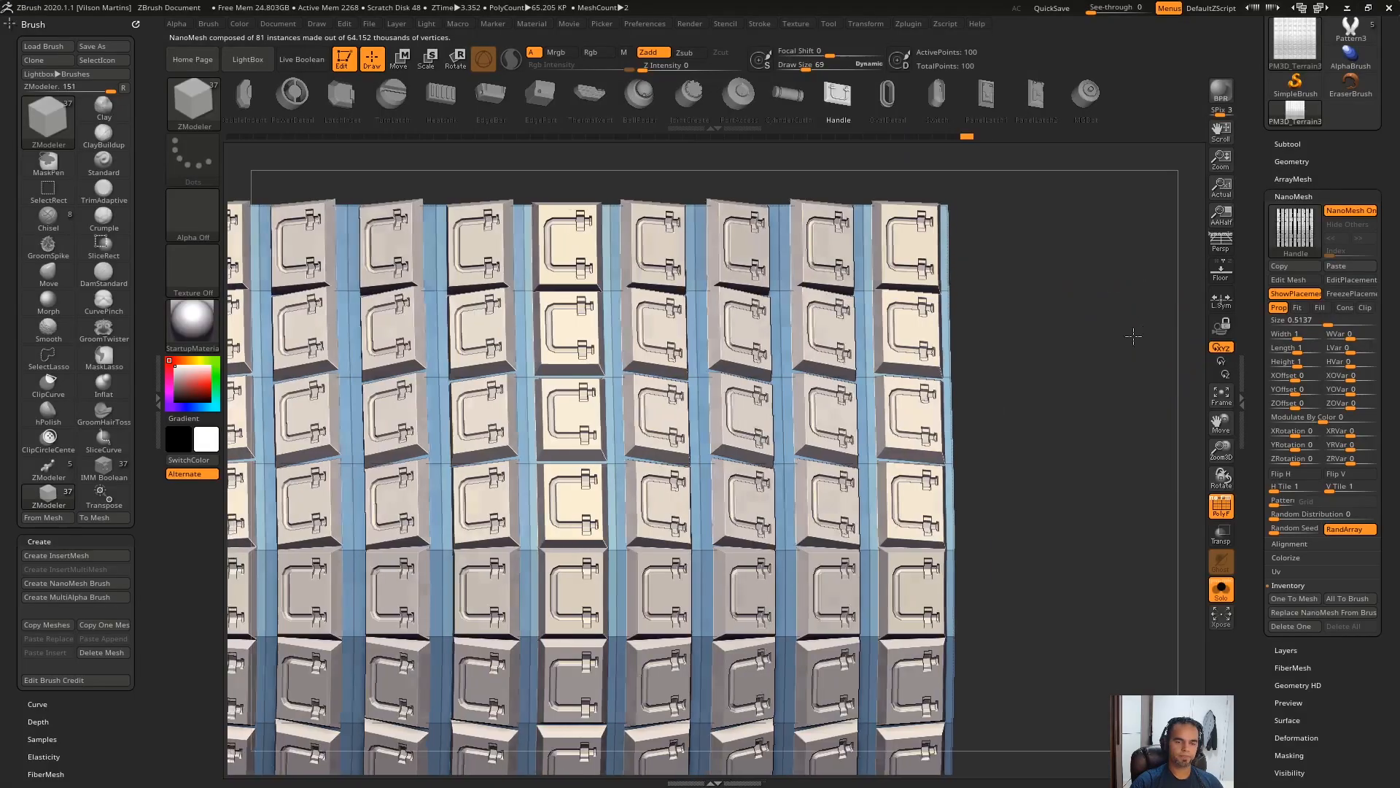
Step: Switch the Handle NanoMesh from proportional to Fit mode and set its size to 1
{"action": "mouse_move", "coordinate": [1134, 334]}
{"action": "left_mouse_down", "text": "alt"}
{"action": "mouse_move", "coordinate": [1068, 310]}
{"action": "mouse_move", "coordinate": [1094, 318]}
{"action": "mouse_move", "coordinate": [1109, 300]}
{"action": "left_mouse_up", "text": "alt"}
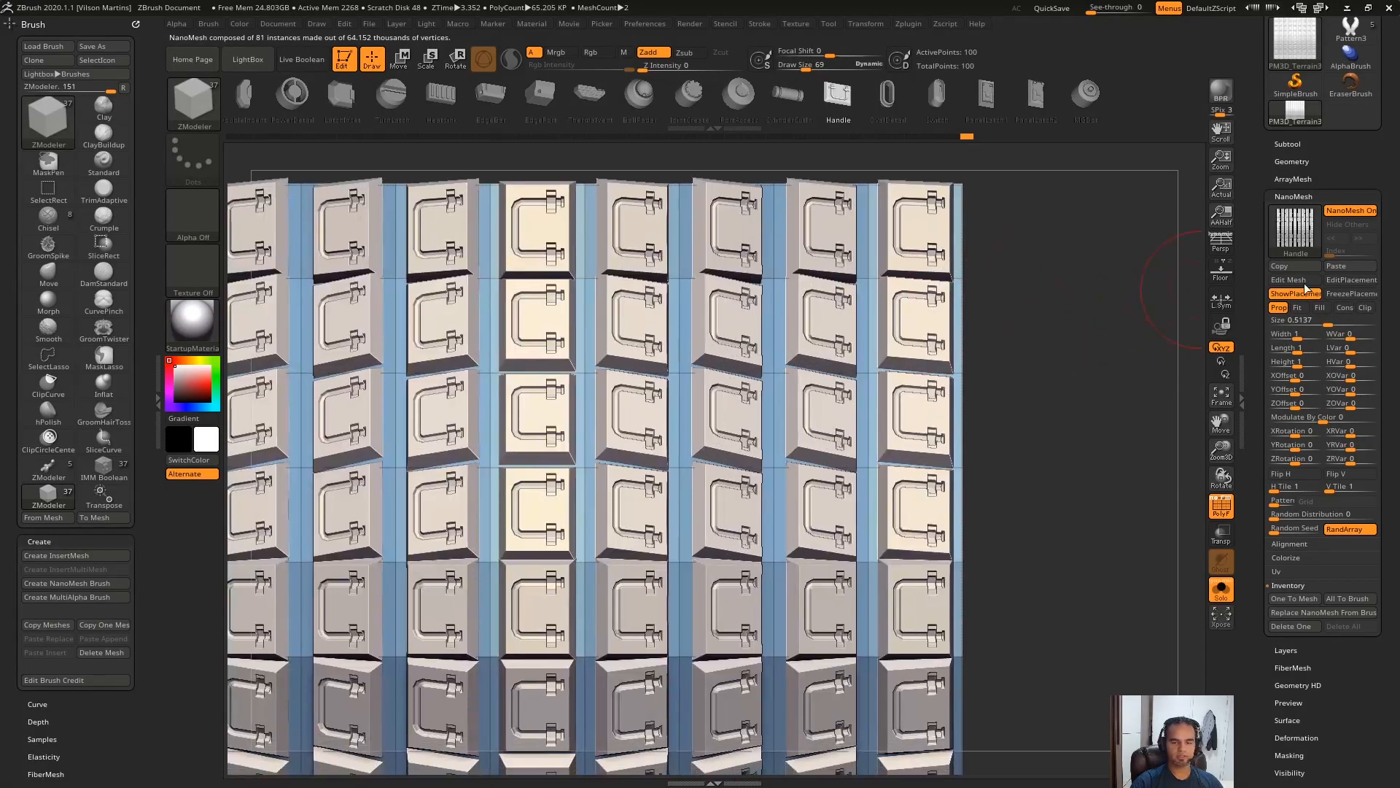
{"action": "left_click", "coordinate": [1297, 307]}
{"action": "left_click_drag", "start_coordinate": [1050, 375], "coordinate": [999, 365]}
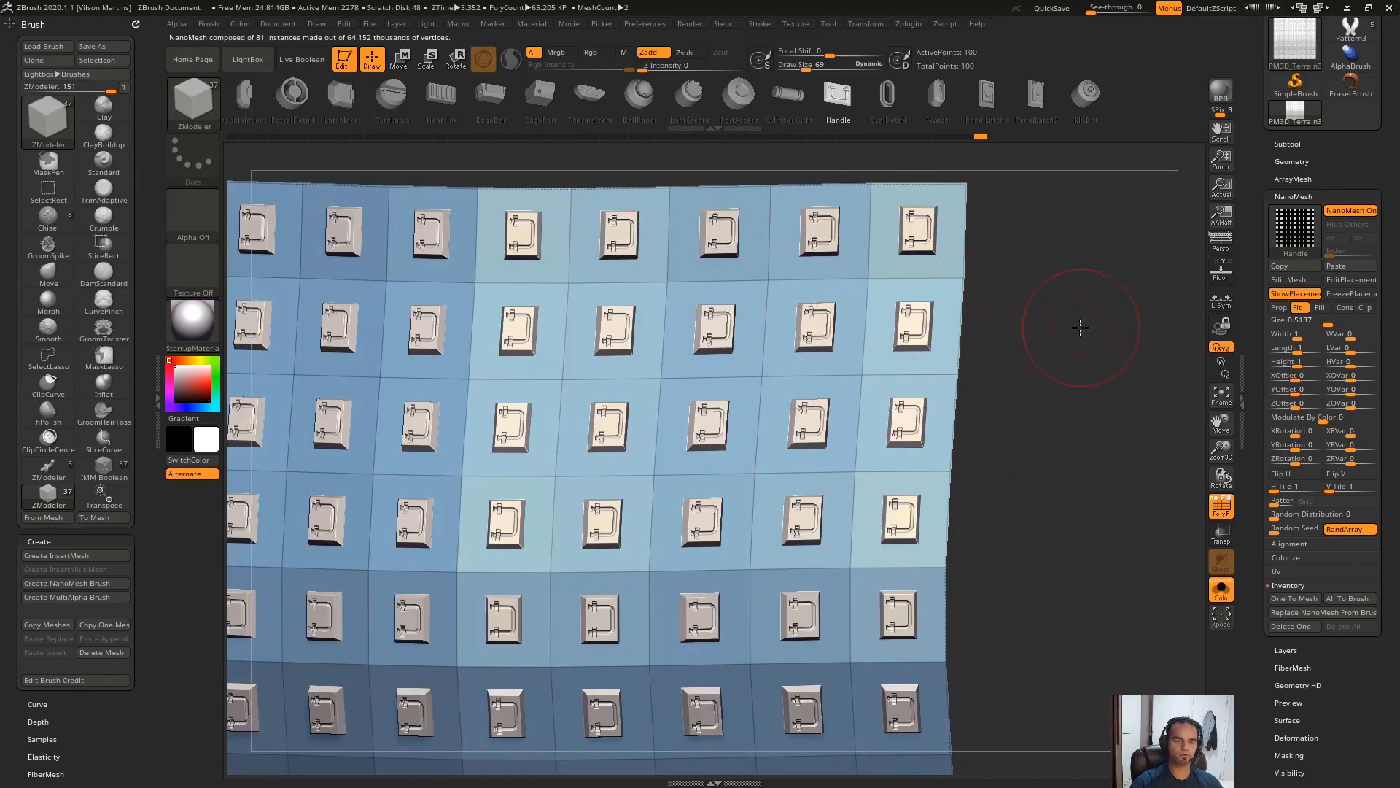
{"action": "left_click_drag", "start_coordinate": [1306, 321], "coordinate": [1333, 323]}
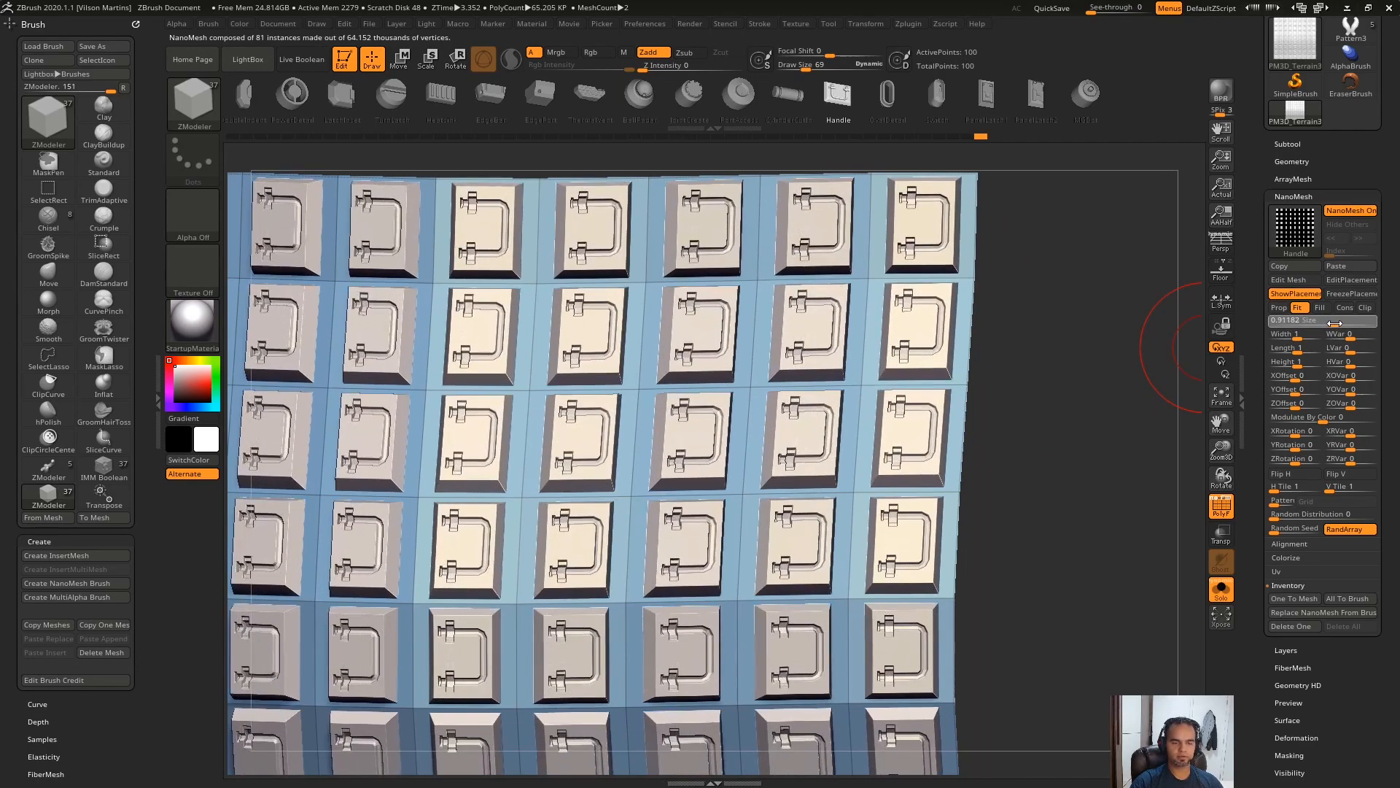
{"action": "left_click", "coordinate": [1335, 324]}
{"action": "type", "text": "1"}
{"action": "key", "text": "Return"}
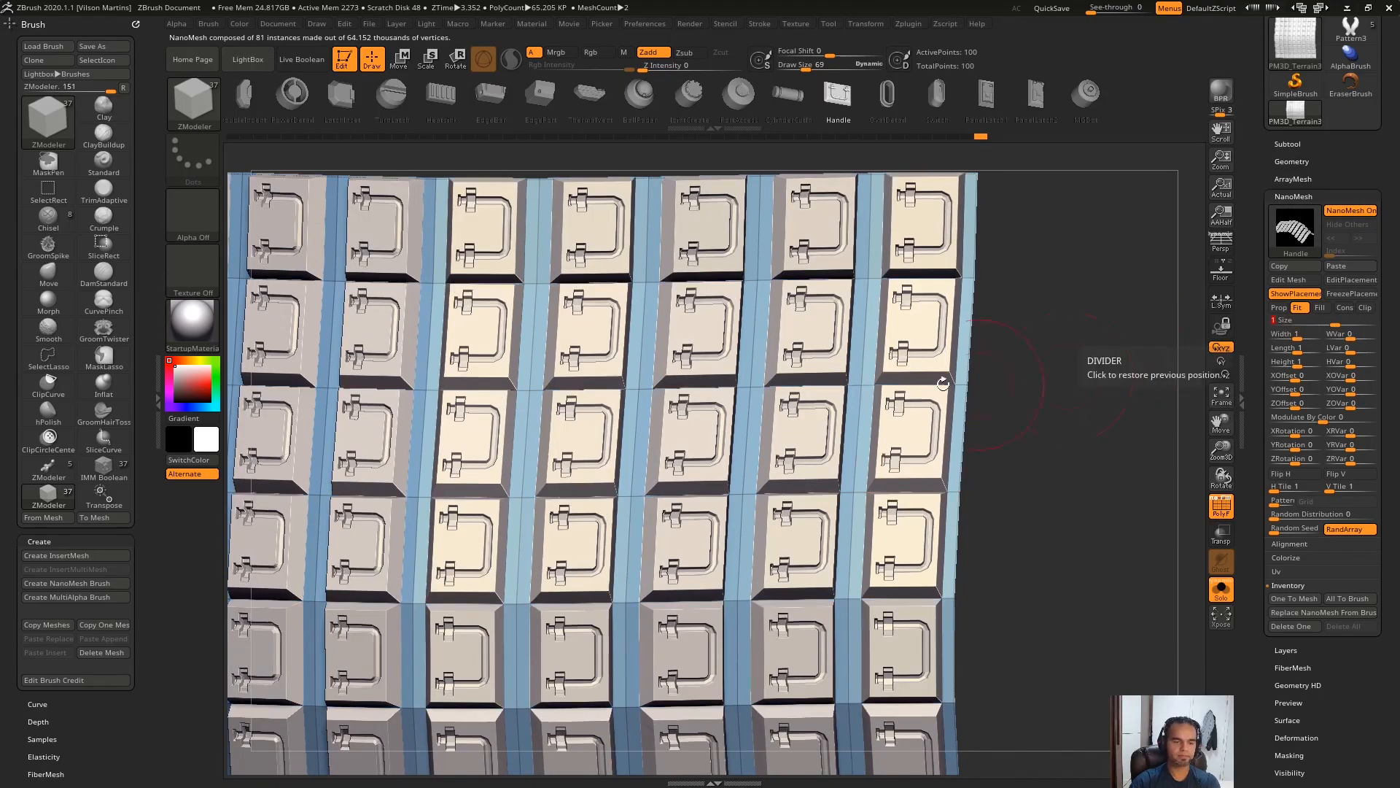
Step: Switch the Handle NanoMesh to Fill mode and inspect how the panels cover the terrain's polygons
{"action": "left_click_drag", "start_coordinate": [1122, 325], "coordinate": [1106, 381]}
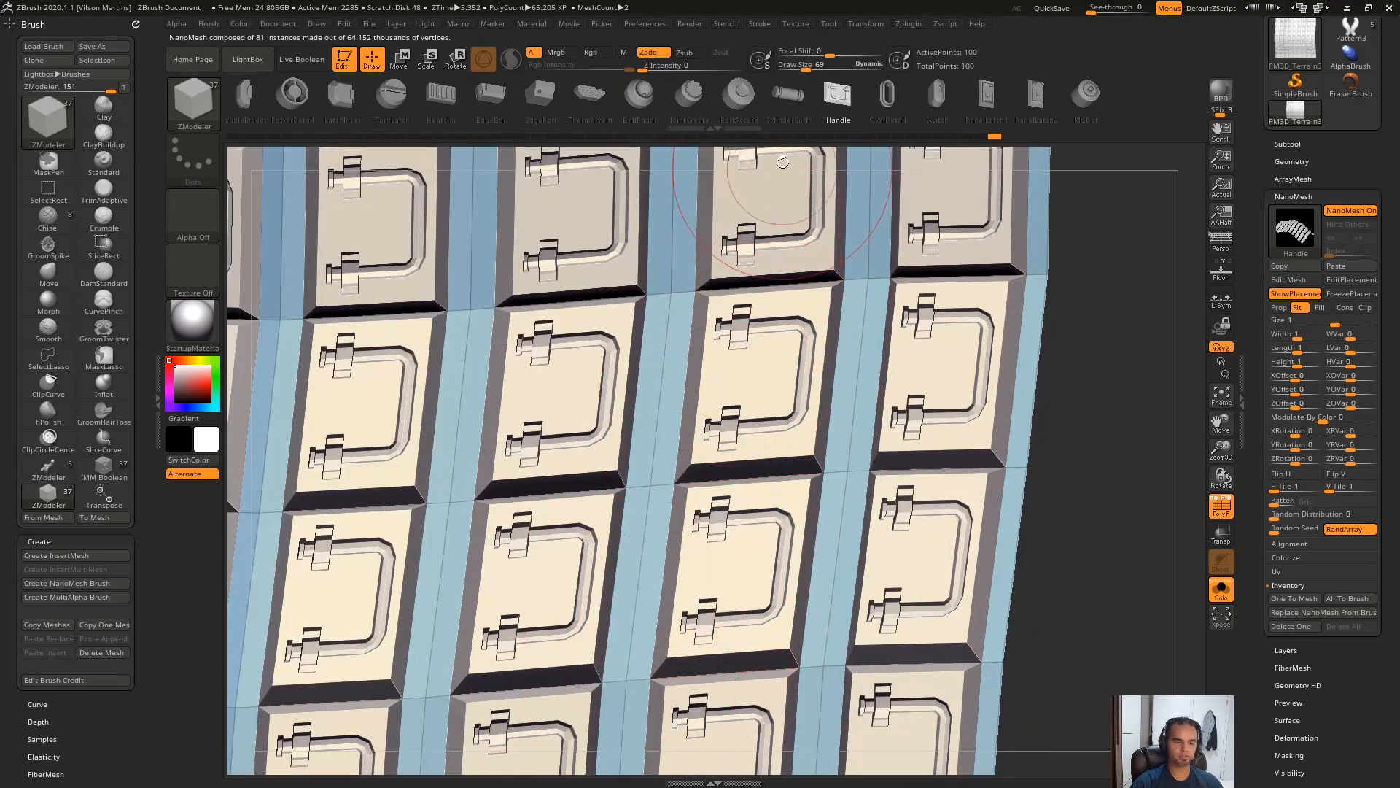
{"action": "right_click_drag", "start_coordinate": [783, 161], "coordinate": [984, 341]}
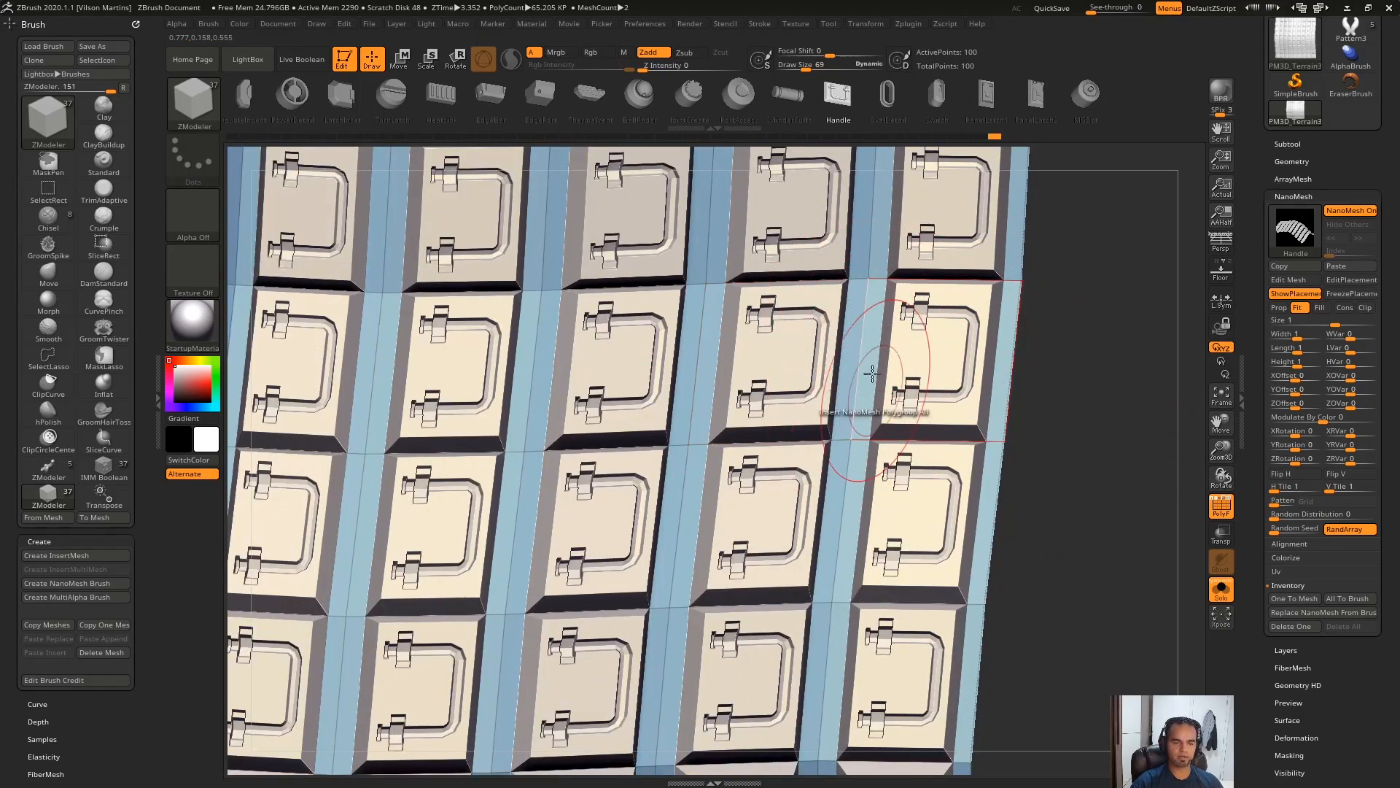
{"action": "key", "text": "f"}
{"action": "left_click_drag", "start_coordinate": [1107, 196], "coordinate": [1072, 233], "text": "shift"}
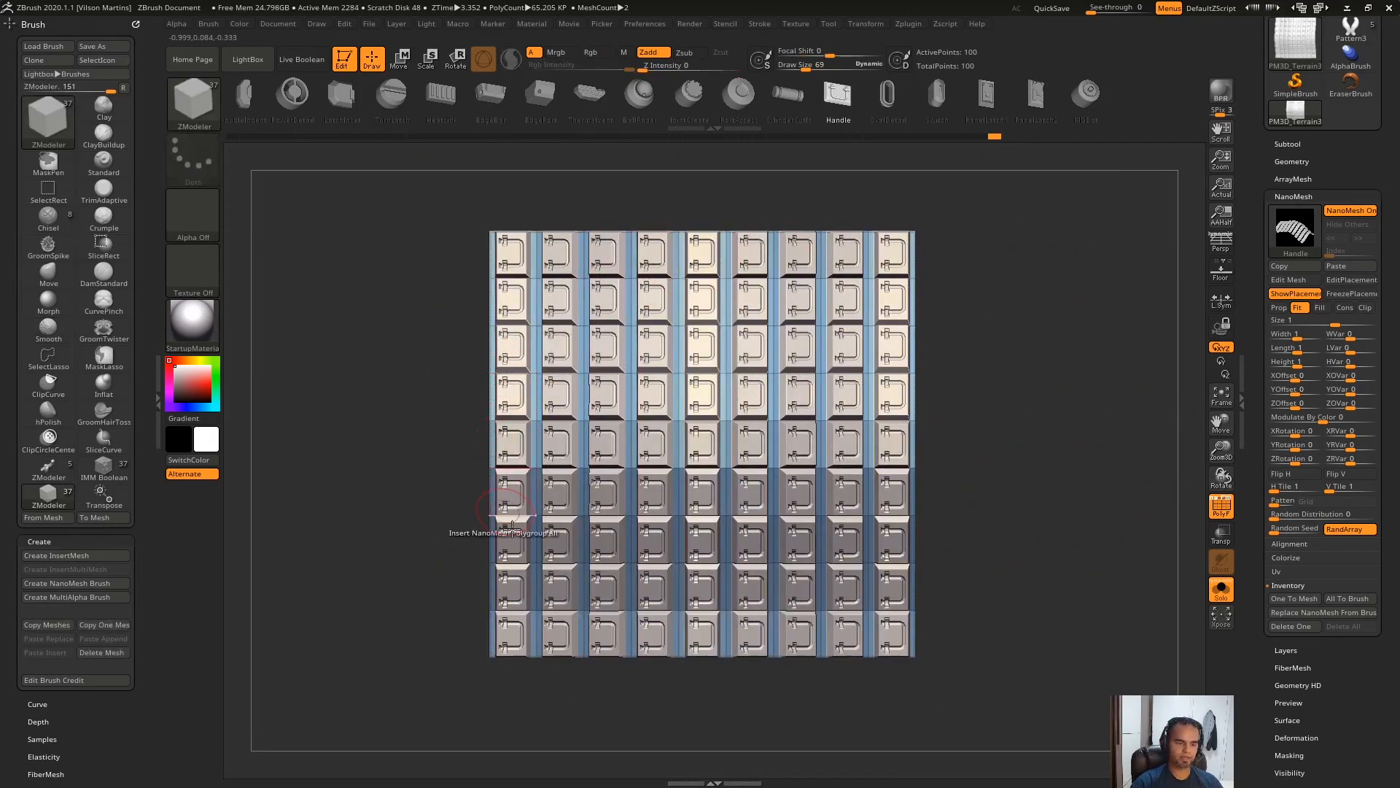
{"action": "right_click_drag", "start_coordinate": [1028, 280], "coordinate": [913, 583], "text": "ctrl"}
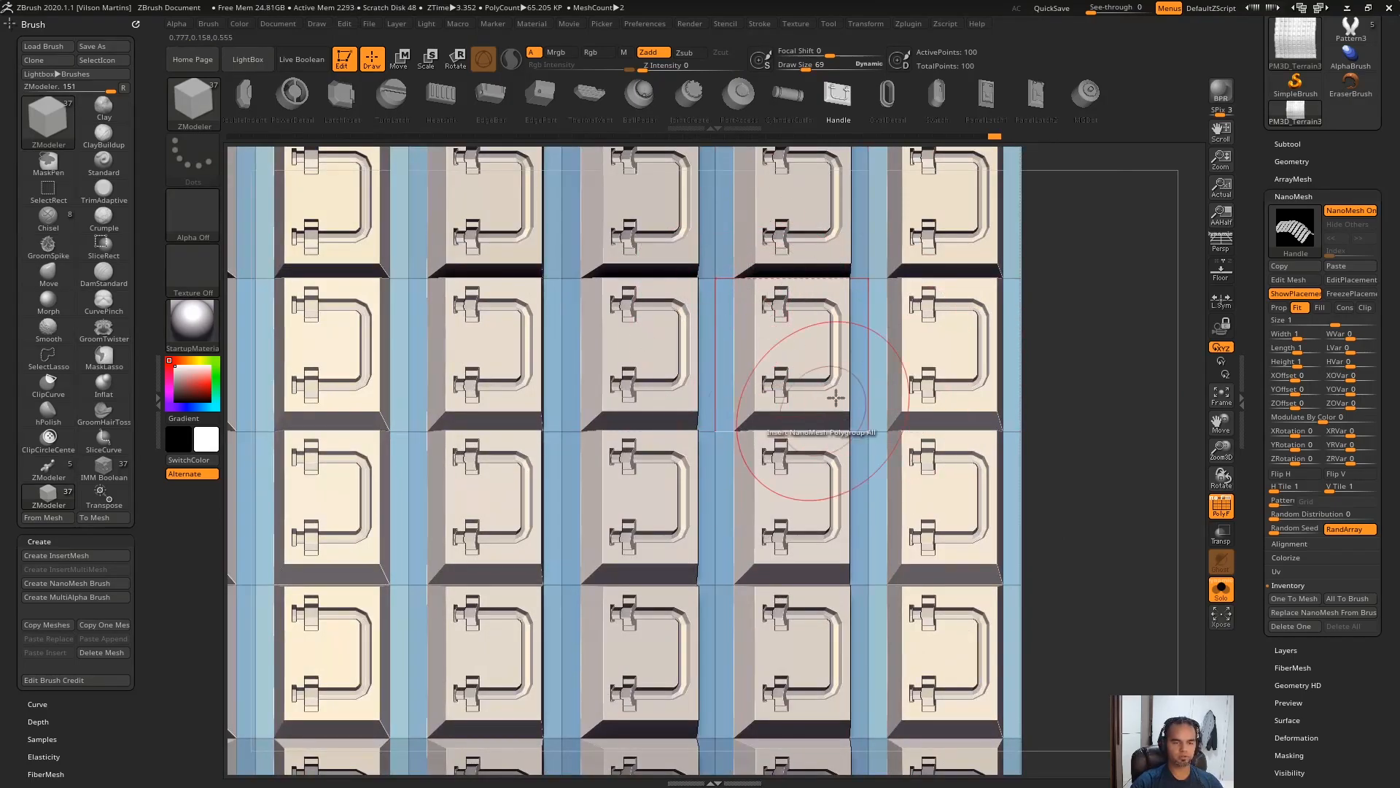
{"action": "left_click_drag", "start_coordinate": [1173, 354], "coordinate": [1156, 377], "text": "alt"}
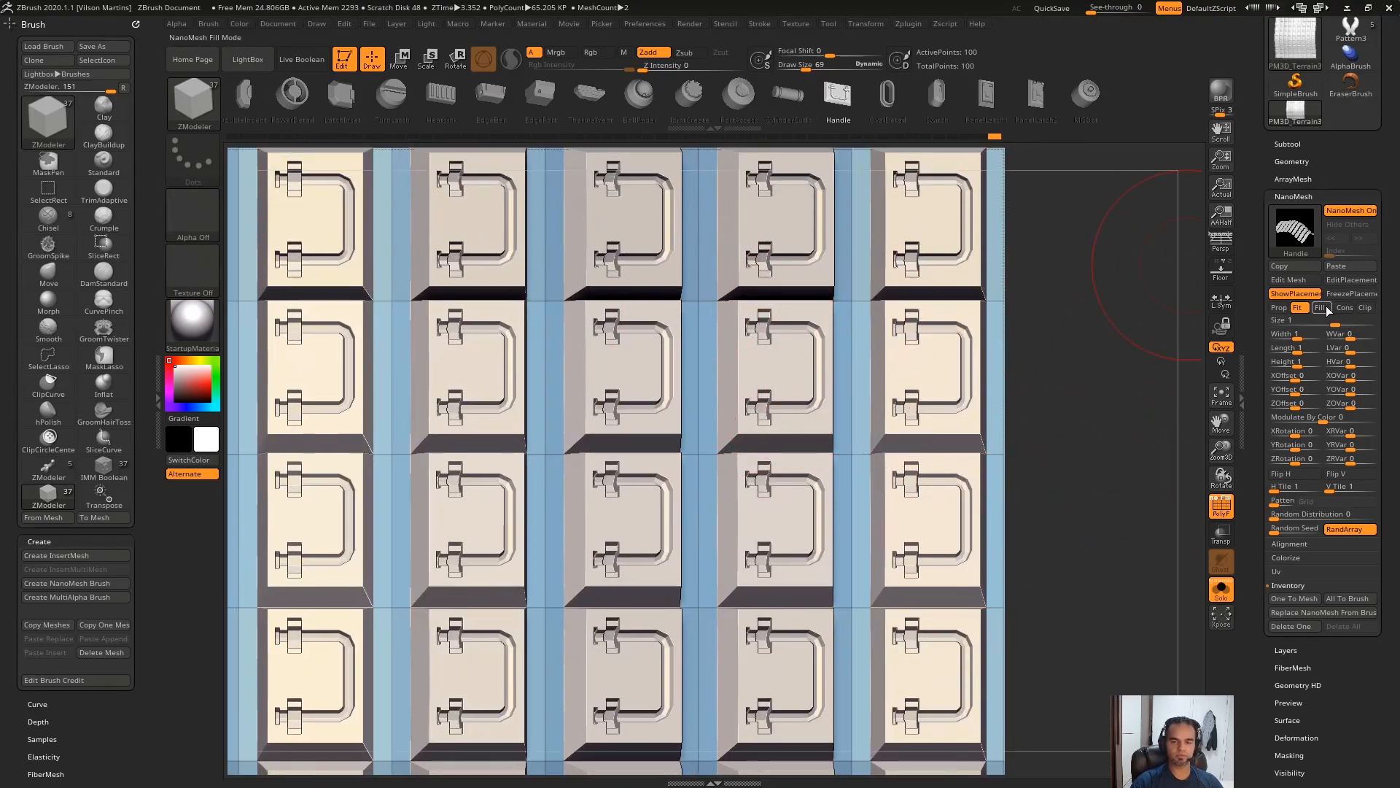
{"action": "left_click", "coordinate": [1326, 308]}
{"action": "left_click_drag", "start_coordinate": [1129, 322], "coordinate": [1034, 218]}
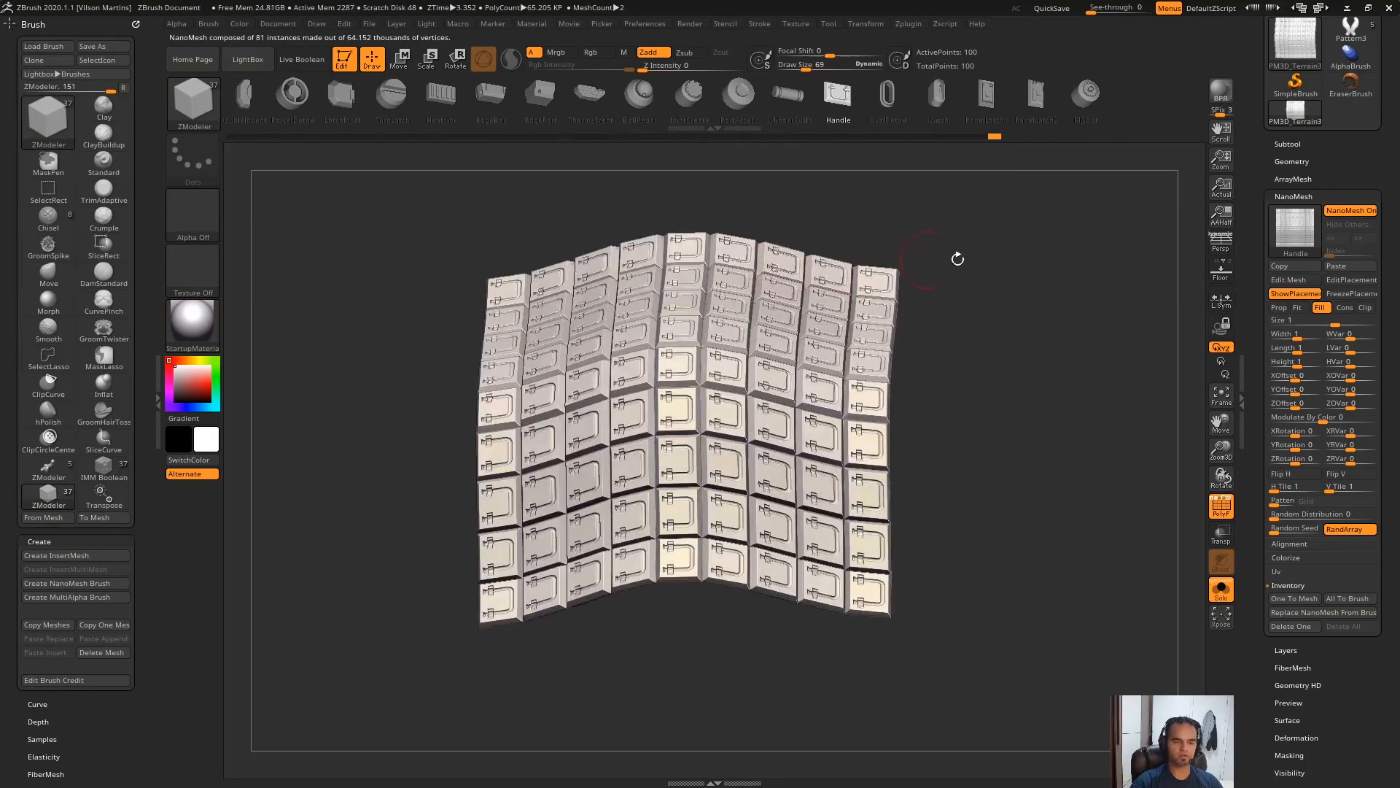
{"action": "left_click_drag", "start_coordinate": [877, 261], "coordinate": [848, 252]}
{"action": "right_click_drag", "start_coordinate": [827, 409], "coordinate": [1057, 397], "text": "alt"}
{"action": "right_click_drag", "start_coordinate": [1057, 397], "coordinate": [1005, 374], "text": "ctrl"}
{"action": "right_click_drag", "start_coordinate": [834, 365], "coordinate": [891, 396], "text": "ctrl"}
Step: Return the Handle NanoMesh to Prop mode and turn NanoMesh display off
{"action": "left_click", "coordinate": [1279, 307]}
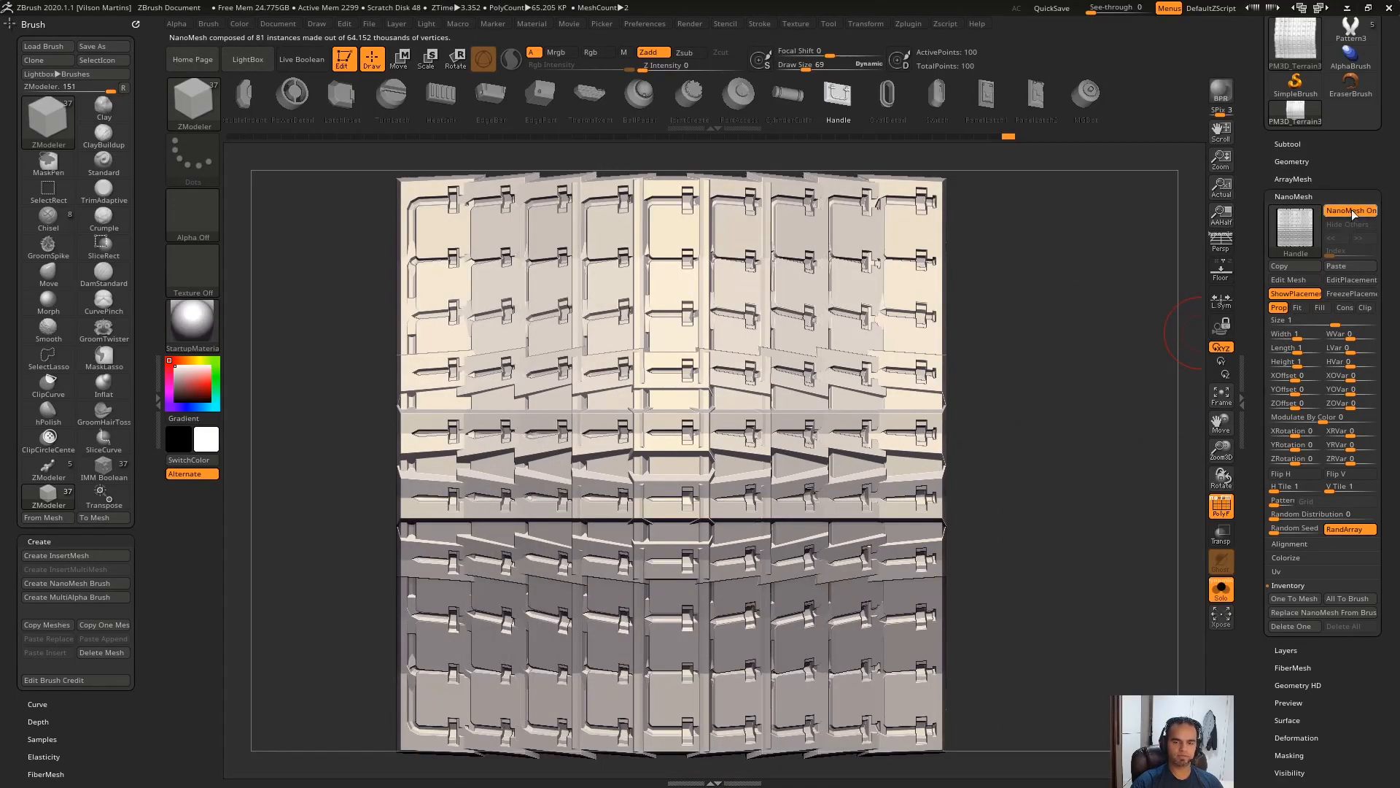
{"action": "left_click", "coordinate": [1351, 211]}
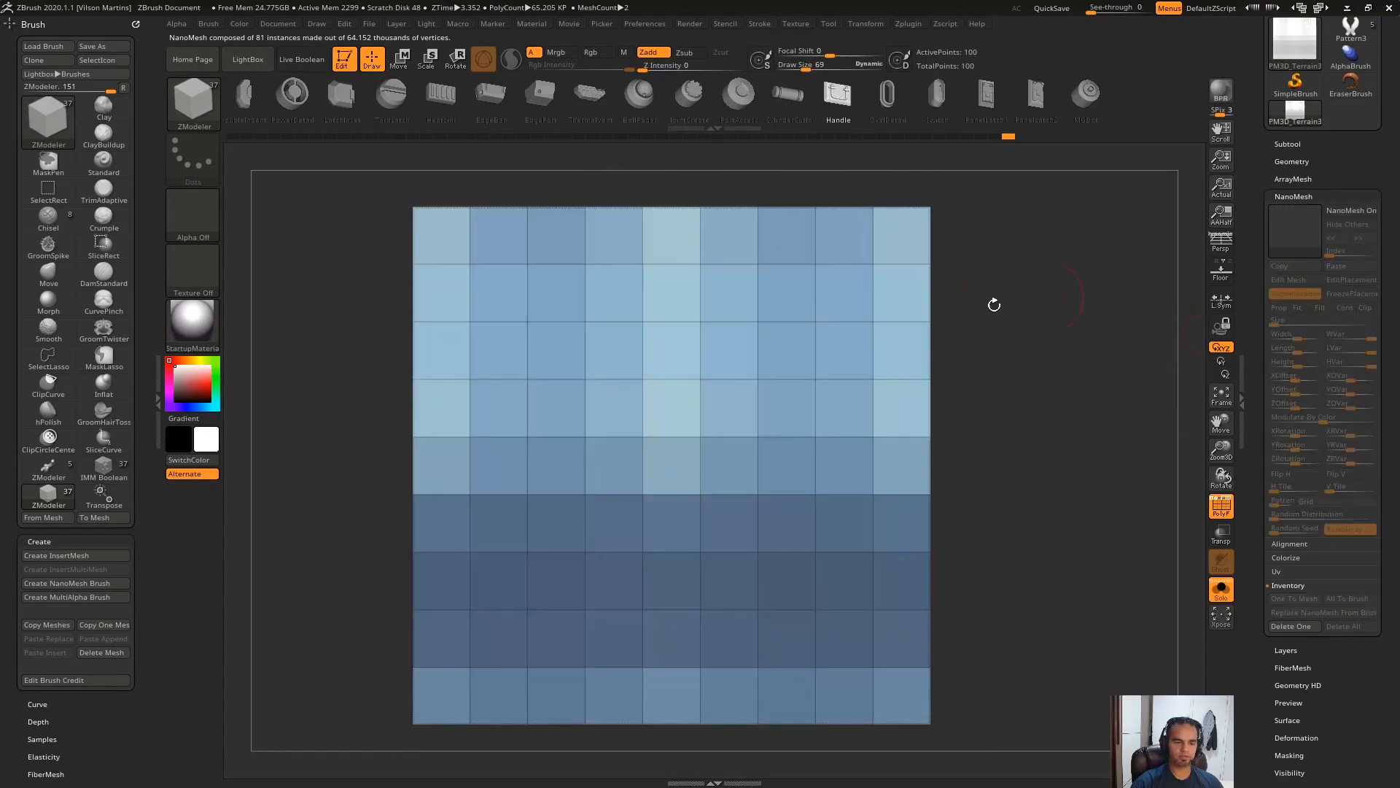
Step: Distort the terrain's central polygons with the Move brush at Draw Size 65 and turn NanoMesh back on
{"action": "left_click", "coordinate": [48, 272]}
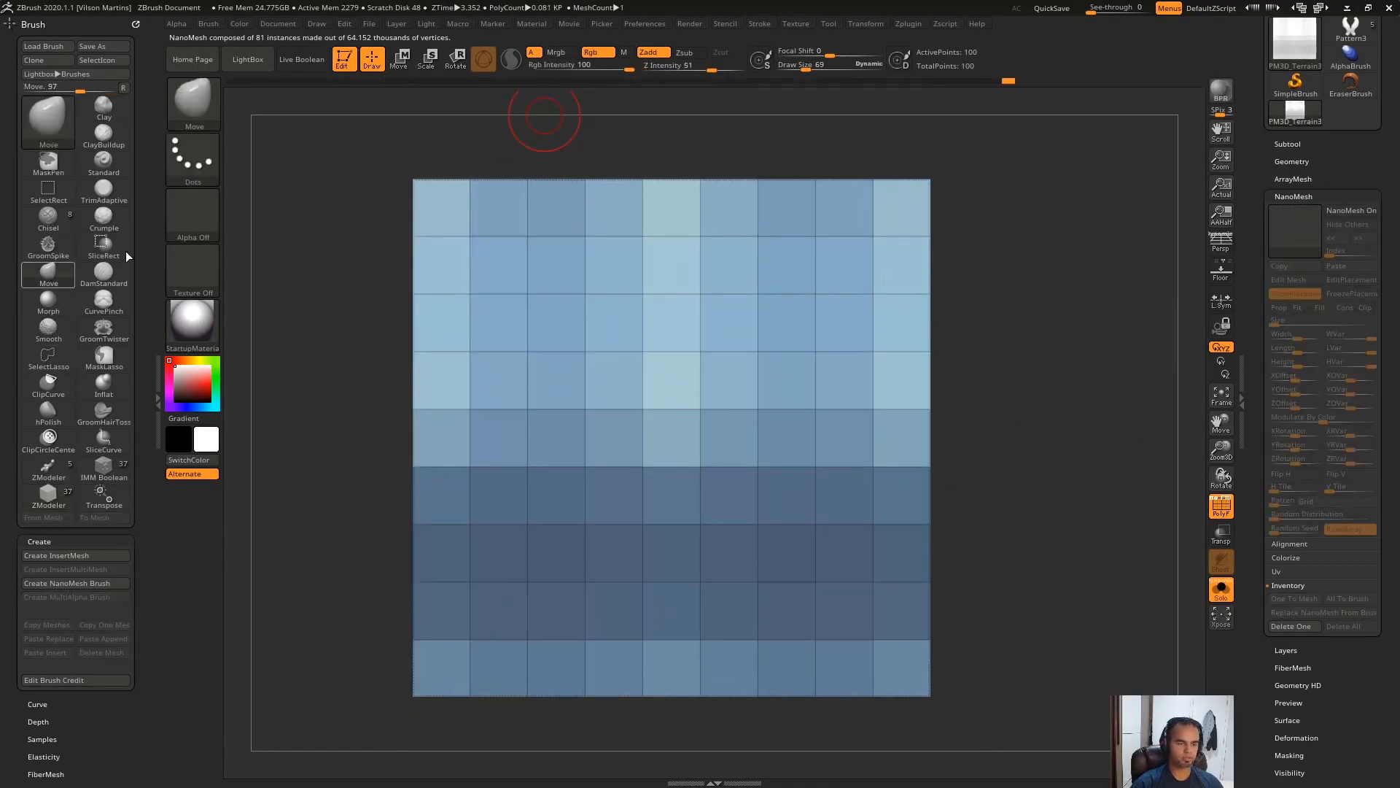
{"action": "mouse_move", "coordinate": [641, 409]}
{"action": "left_mouse_down"}
{"action": "mouse_move", "coordinate": [755, 417]}
{"action": "mouse_move", "coordinate": [686, 410]}
{"action": "mouse_move", "coordinate": [724, 415]}
{"action": "left_mouse_up"}
{"action": "key", "text": "ctrl+z"}
{"action": "key", "text": "s"}
{"action": "left_click", "coordinate": [1351, 211]}
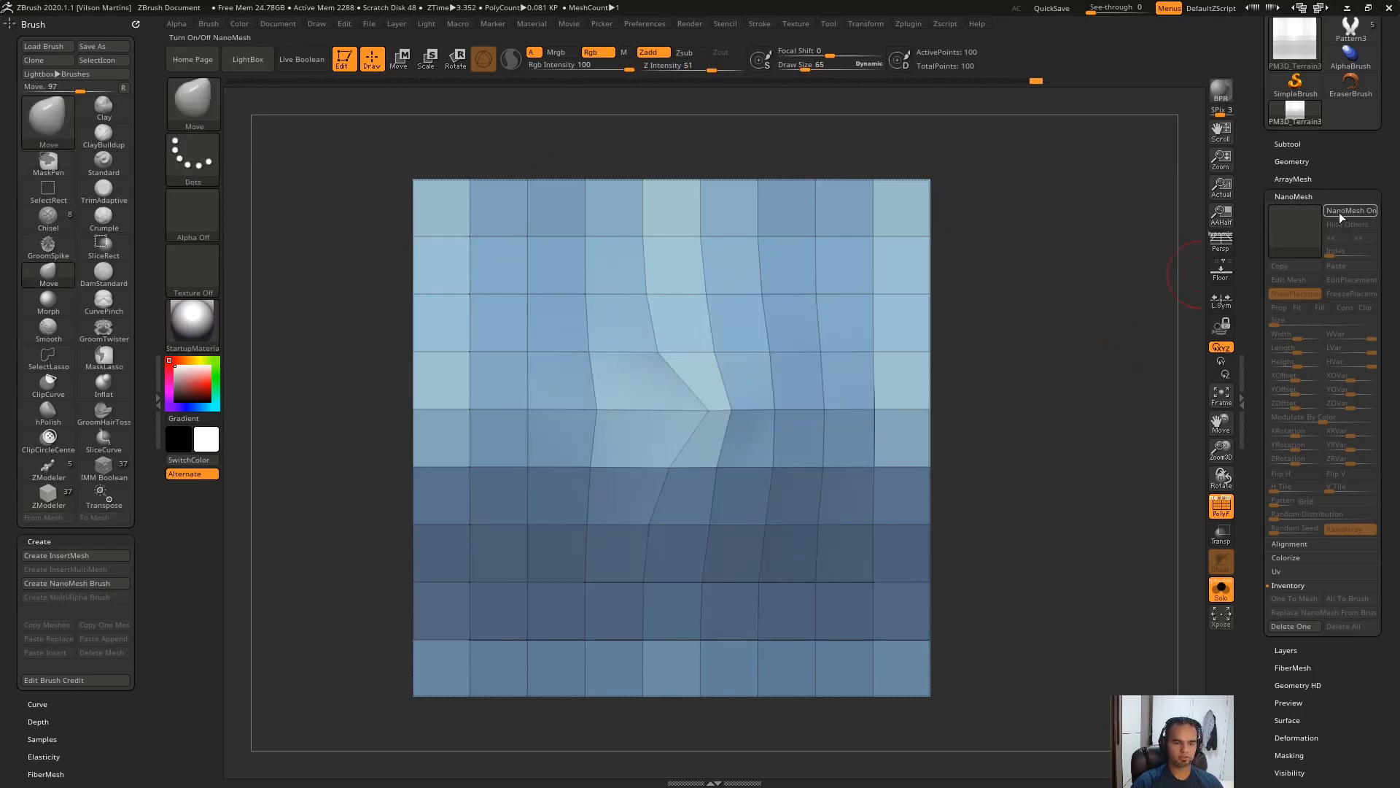
Step: Compare the Fill and Fit modes of the Handle NanoMesh on the terrain, ending in Fill mode
{"action": "left_click", "coordinate": [1319, 307]}
{"action": "right_click_drag", "start_coordinate": [1058, 332], "coordinate": [1057, 386], "text": "ctrl"}
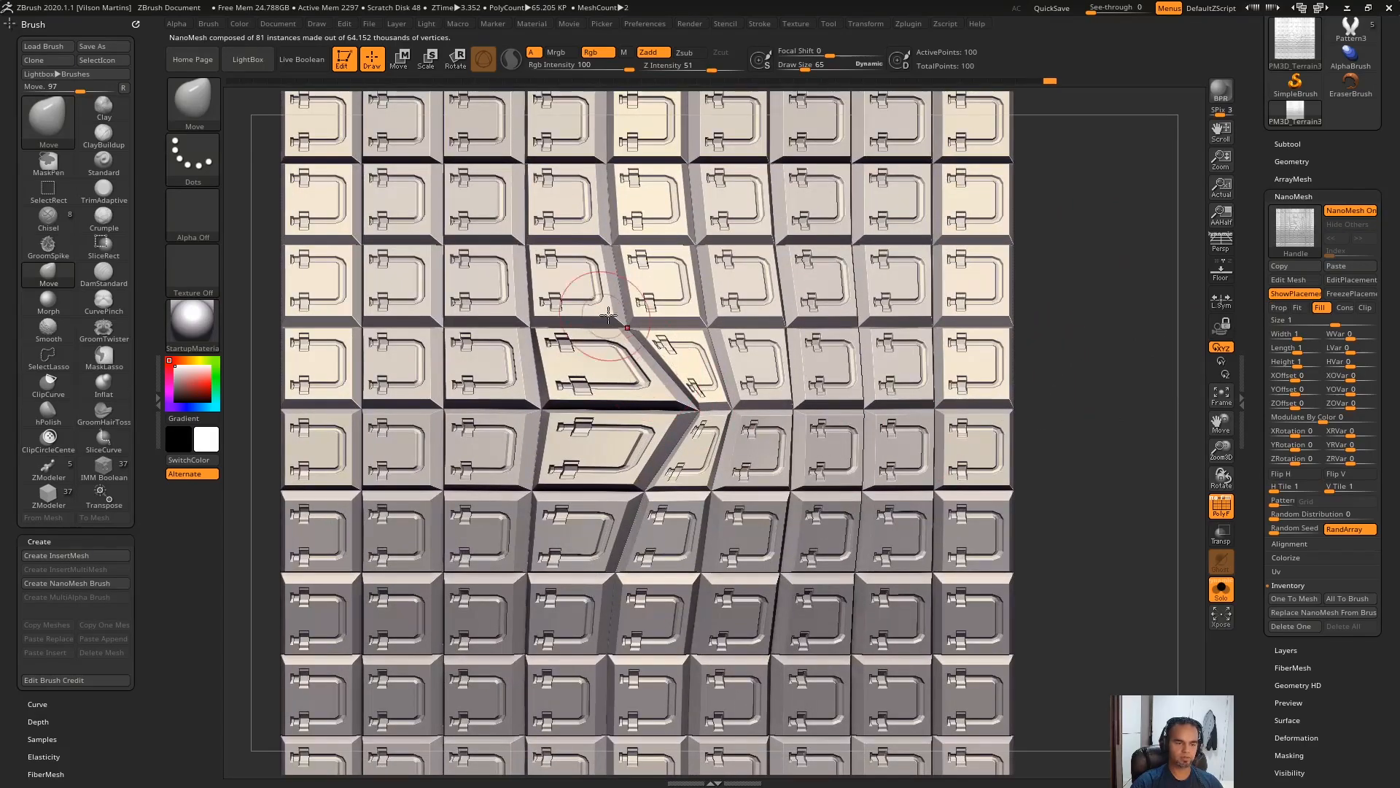
{"action": "left_click", "coordinate": [1301, 309]}
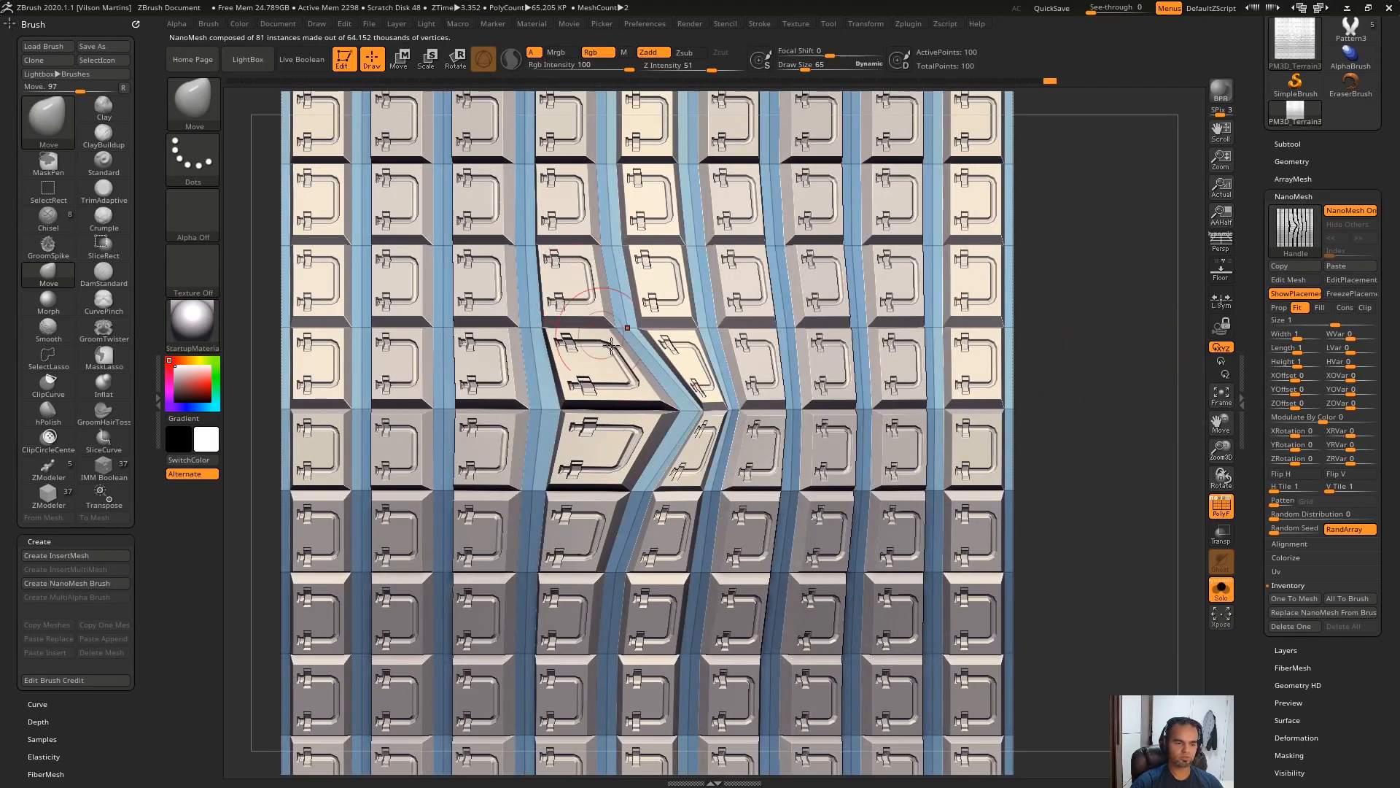
{"action": "right_click_drag", "start_coordinate": [671, 380], "coordinate": [693, 438]}
{"action": "right_click_drag", "start_coordinate": [608, 317], "coordinate": [667, 433], "text": "alt"}
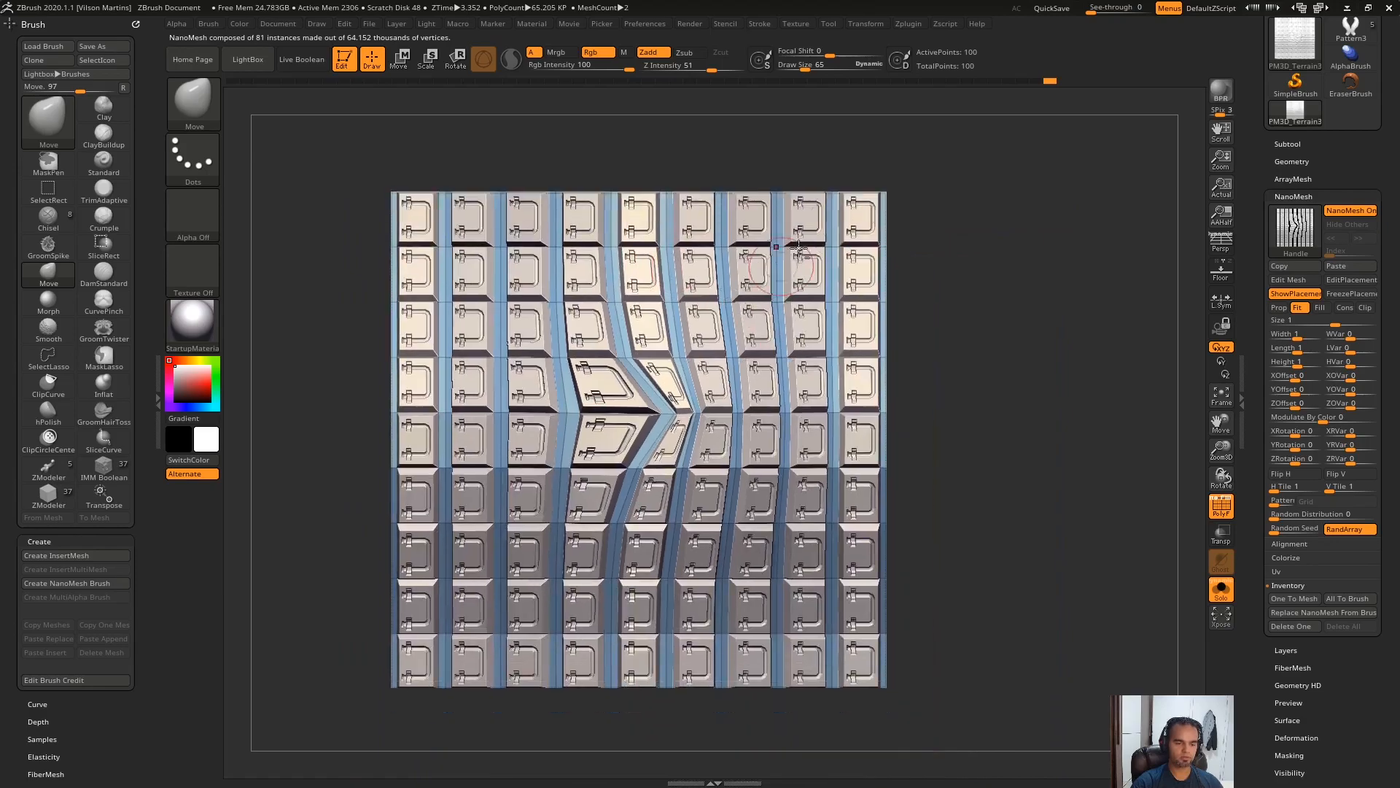
{"action": "left_click", "coordinate": [1320, 306]}
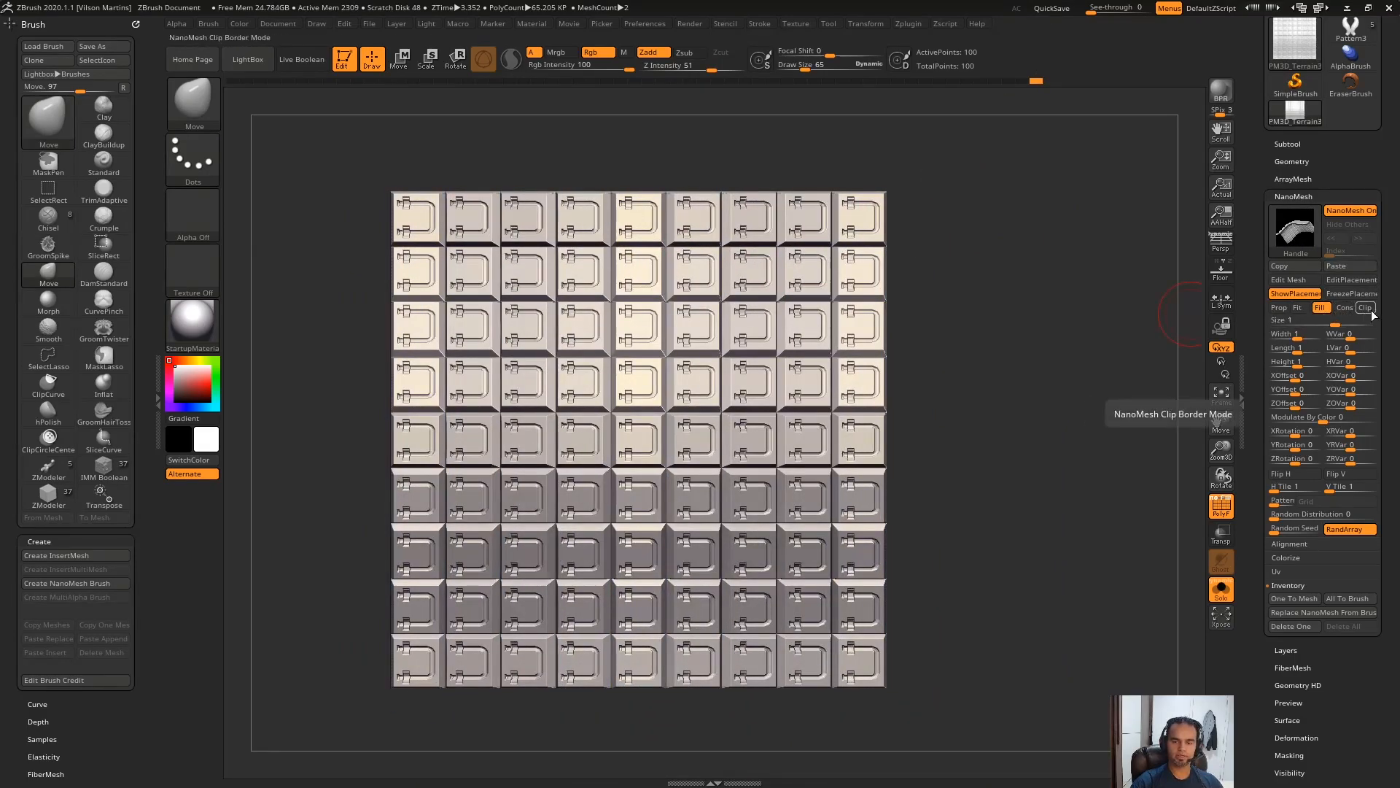
Step: Enable the Cons mode, try stretching the terrain's second-to-last column sideways, and undo the stretch
{"action": "left_click", "coordinate": [1344, 308]}
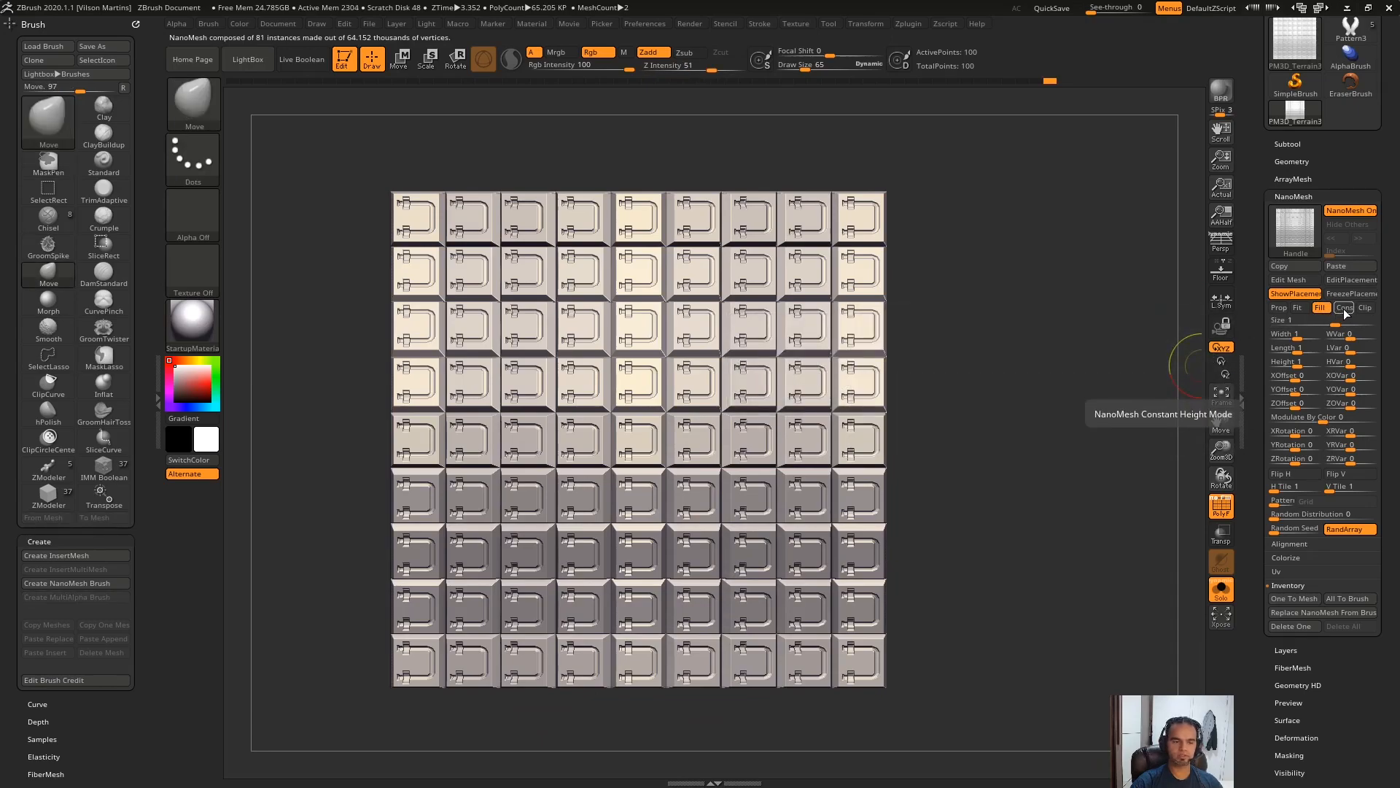
{"action": "key", "text": "ctrl"}
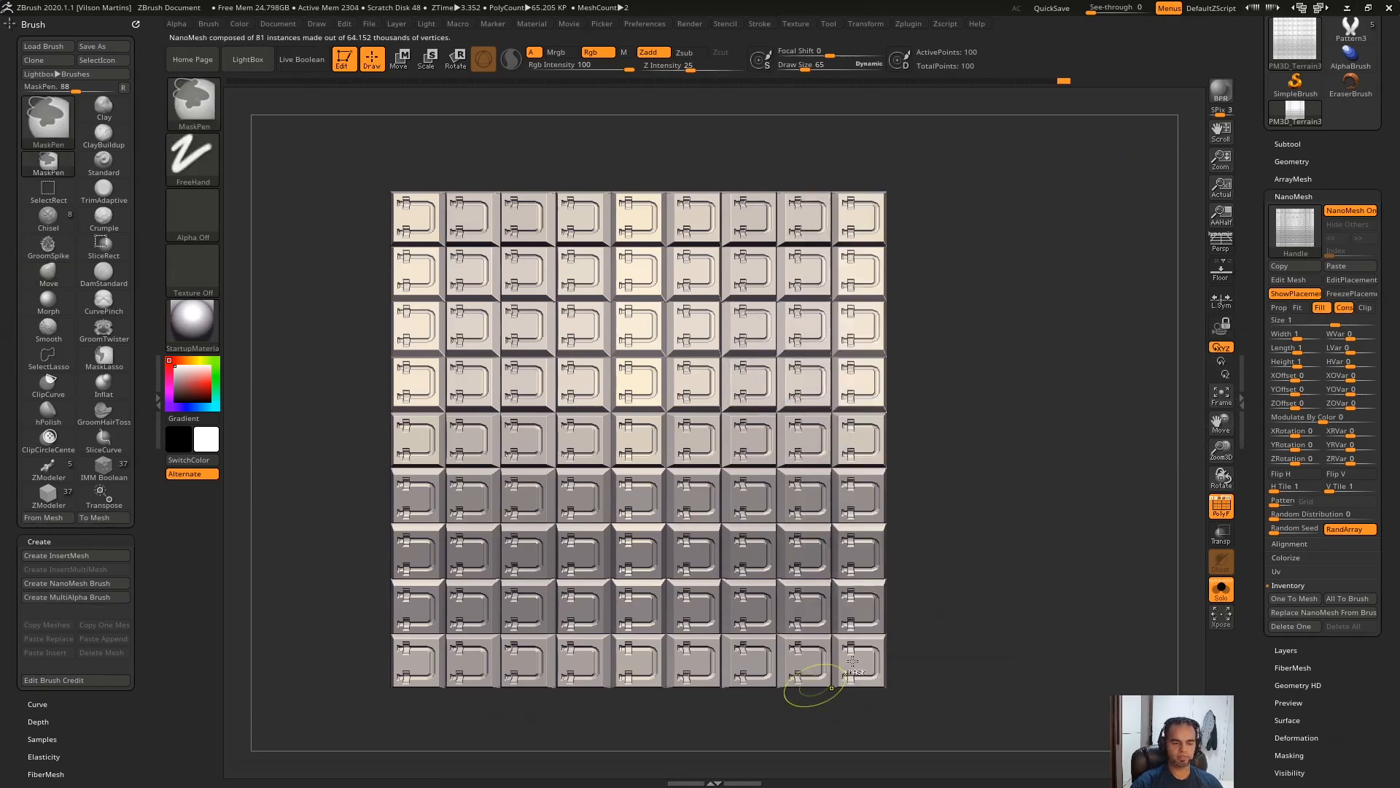
{"action": "key", "text": "w"}
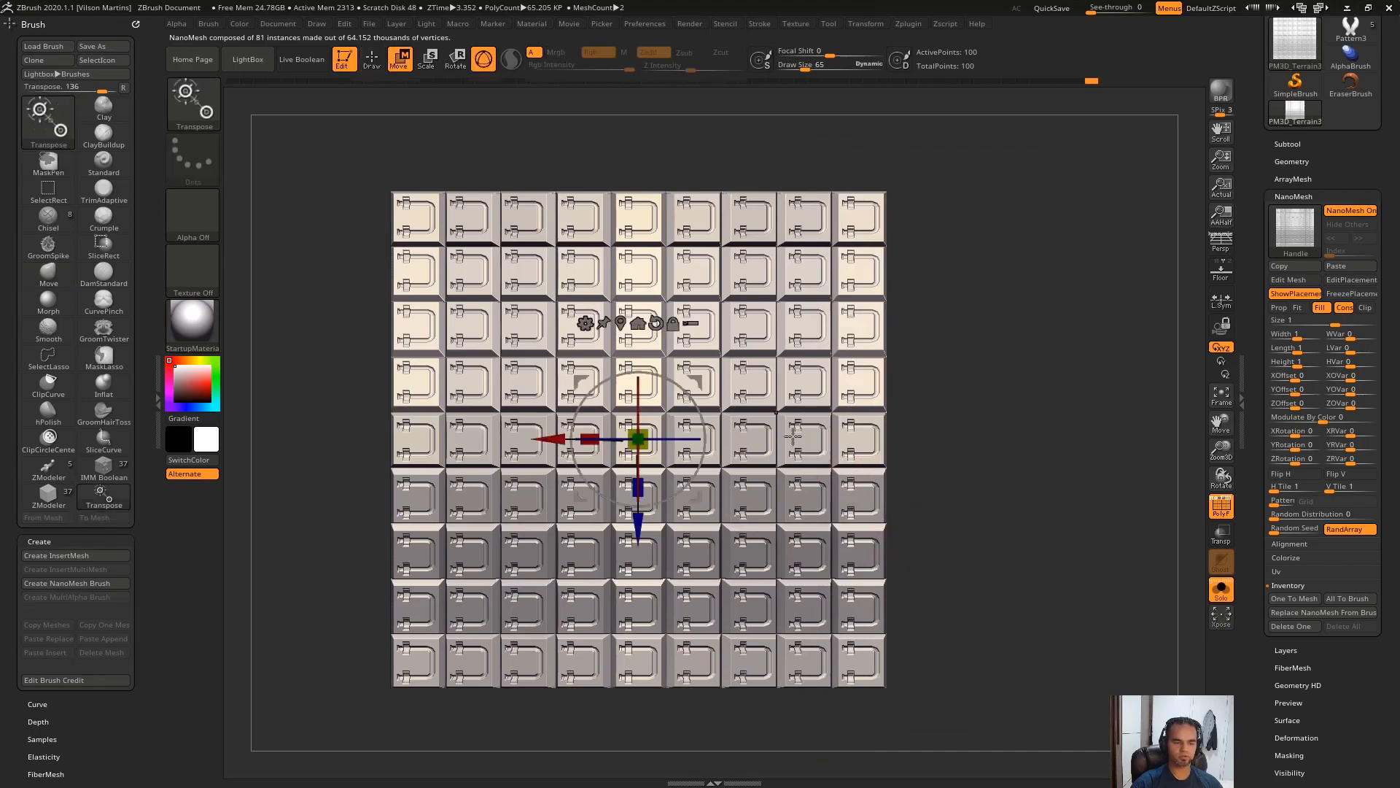
{"action": "left_click_drag", "start_coordinate": [590, 439], "coordinate": [846, 440]}
{"action": "key", "text": "q"}
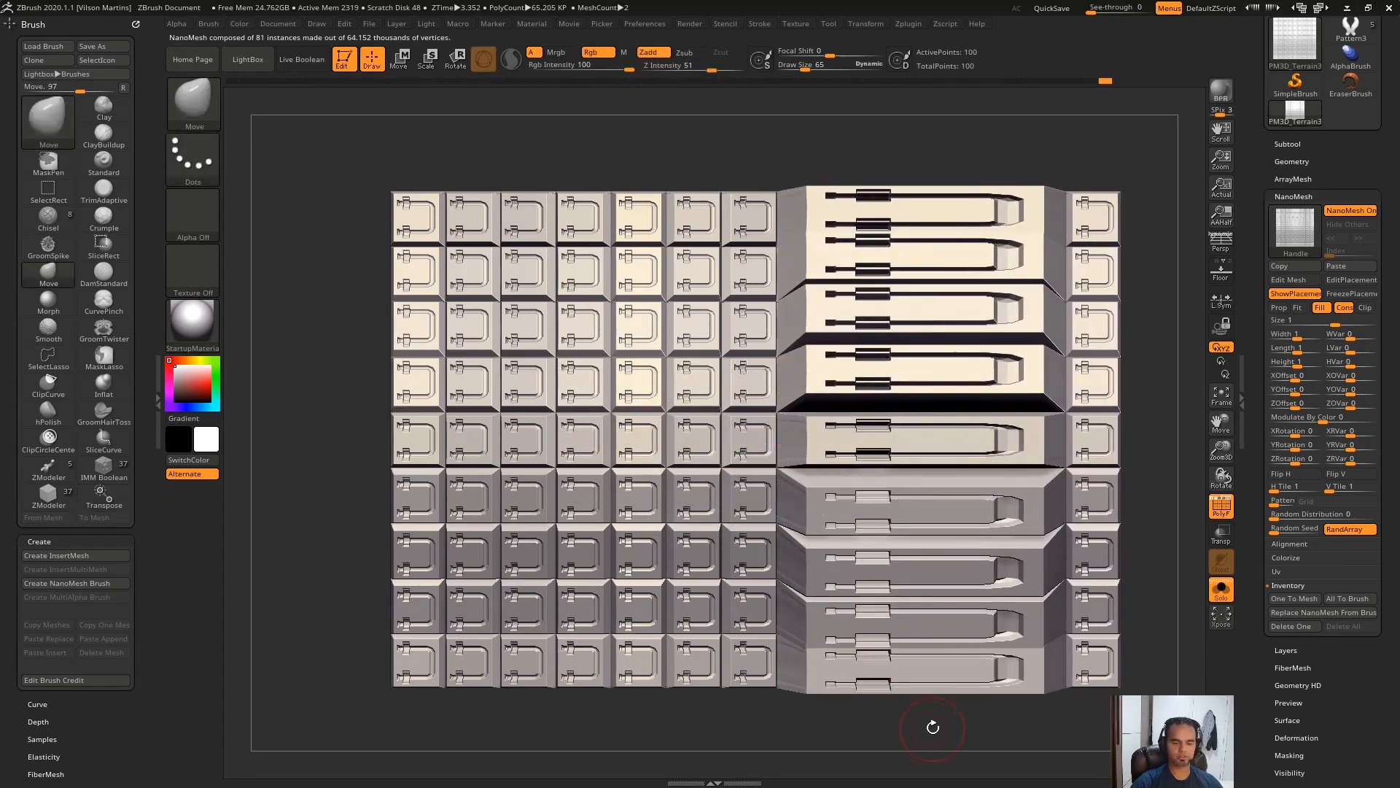
{"action": "key", "text": "ctrl+z"}
Step: Toggle the Cons mode and try stretching the second-to-last column again to examine the panels' height from the side
{"action": "left_click_drag", "start_coordinate": [1065, 368], "coordinate": [1072, 216]}
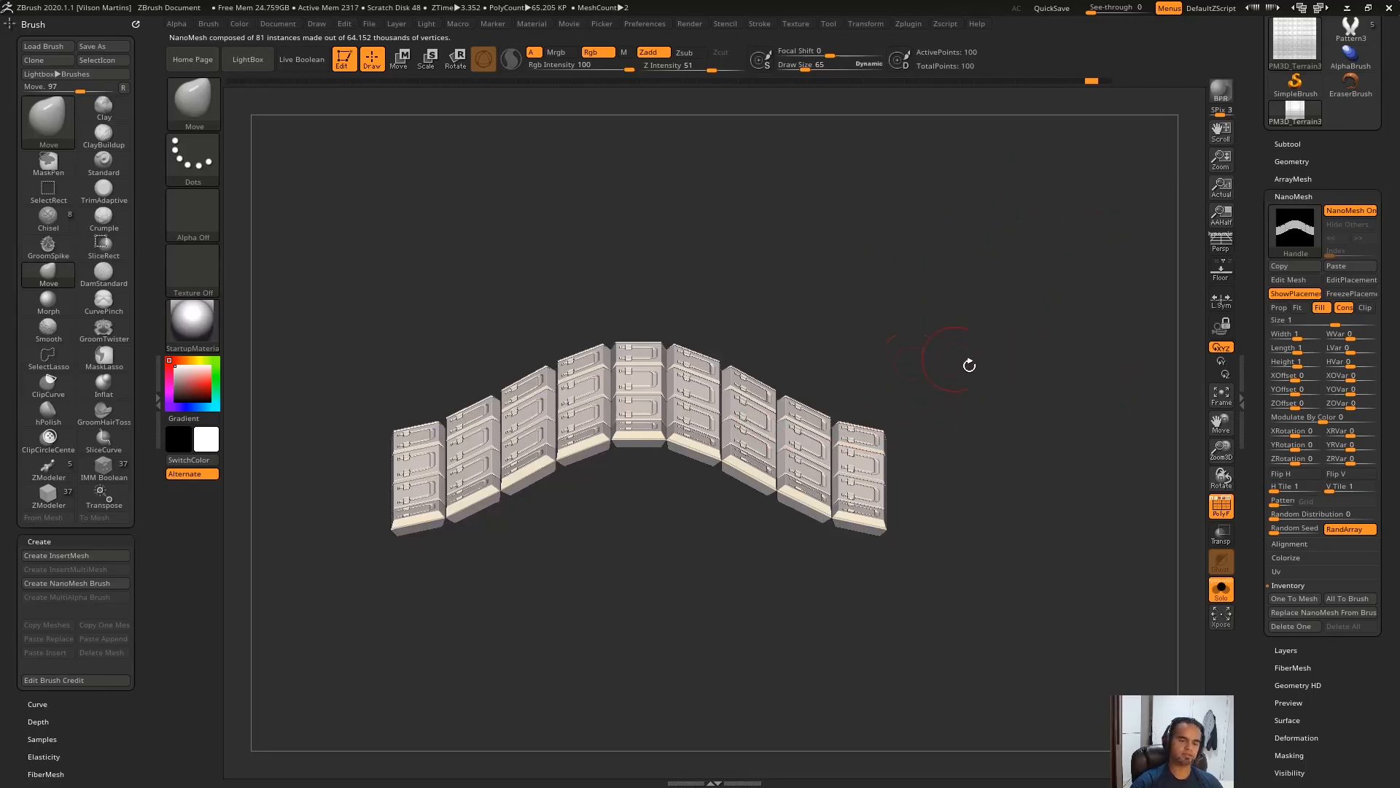
{"action": "left_click", "coordinate": [1342, 308]}
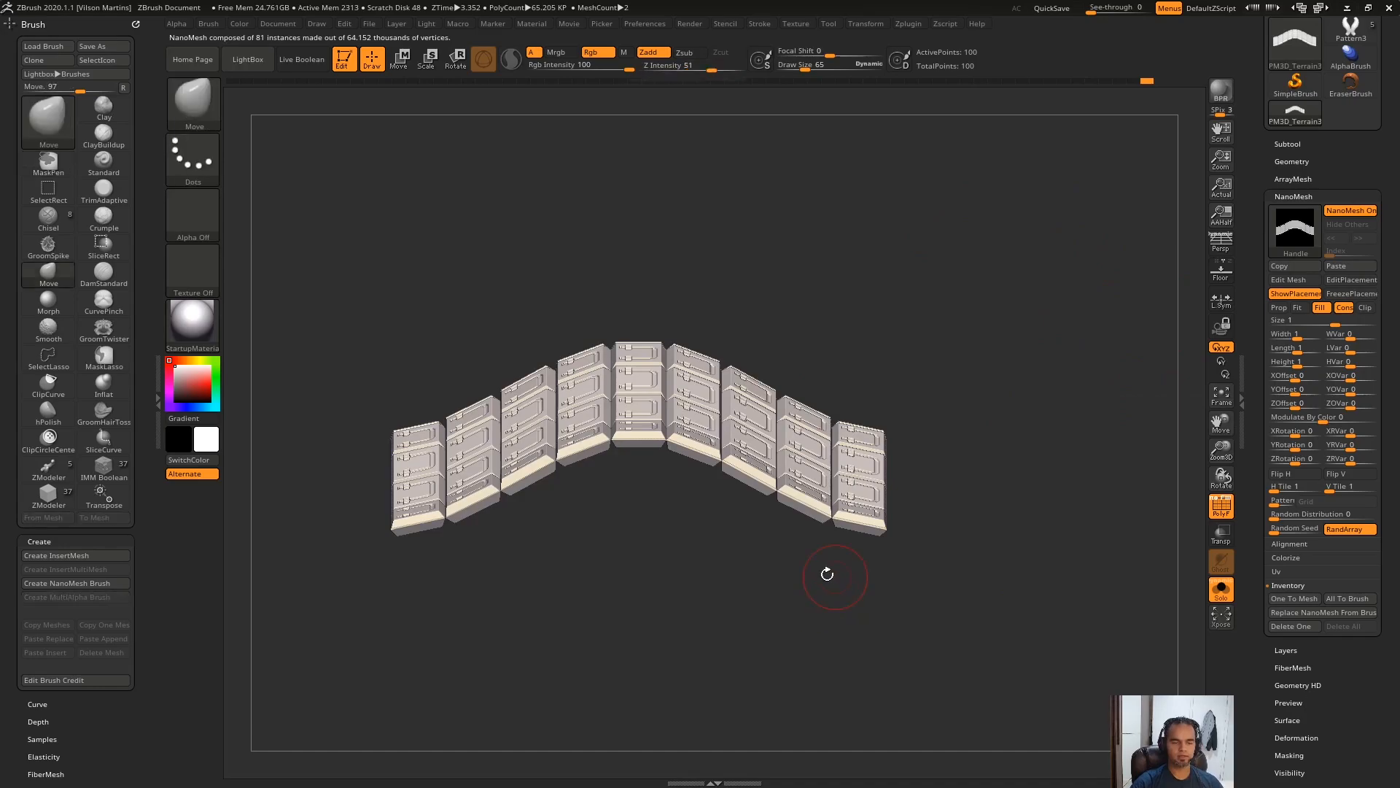
{"action": "key", "text": "w"}
{"action": "mouse_move", "coordinate": [647, 439]}
{"action": "left_mouse_down"}
{"action": "mouse_move", "coordinate": [910, 450]}
{"action": "mouse_move", "coordinate": [994, 344]}
{"action": "left_mouse_up"}
{"action": "left_click_drag", "start_coordinate": [576, 435], "coordinate": [844, 505]}
{"action": "left_click_drag", "start_coordinate": [608, 436], "coordinate": [776, 457]}
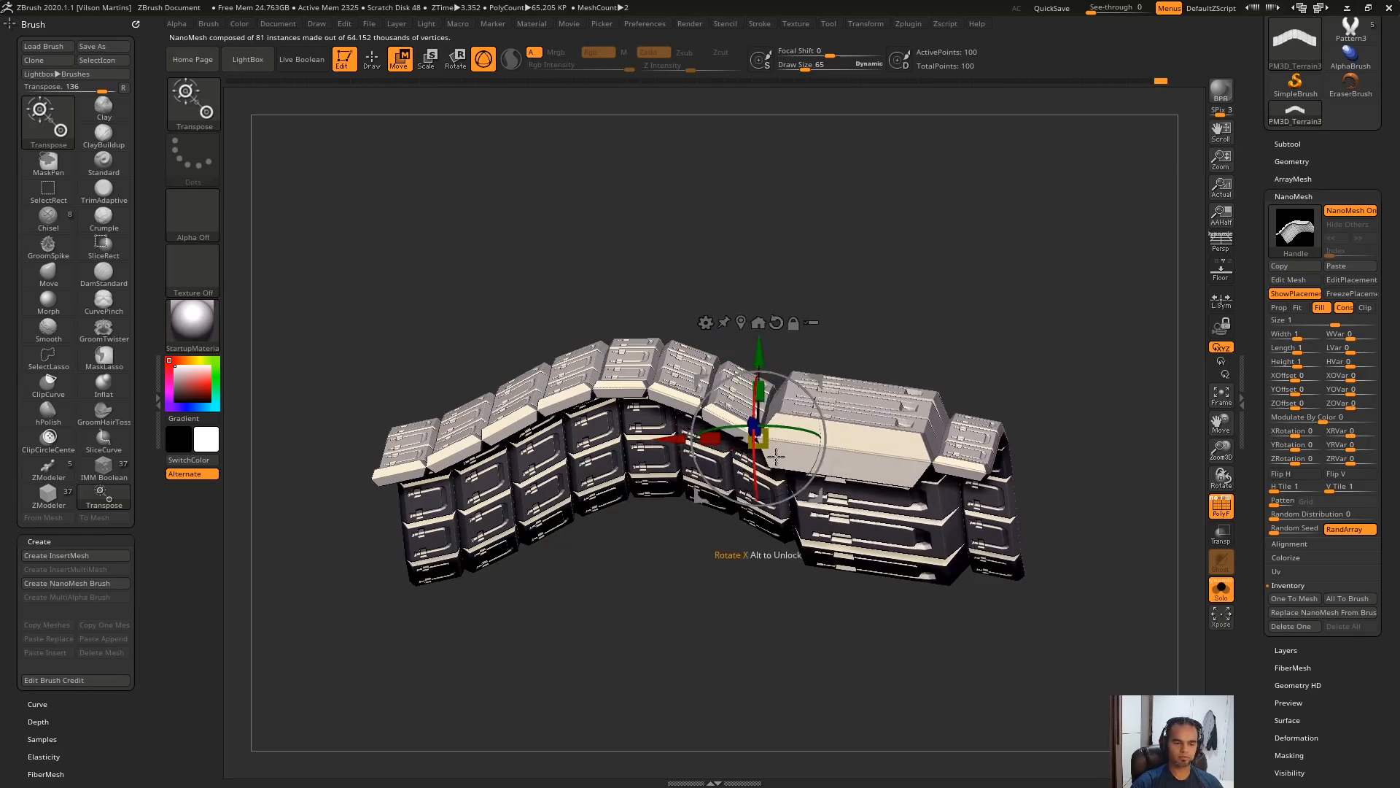
{"action": "key", "text": "q"}
{"action": "left_click_drag", "start_coordinate": [979, 325], "coordinate": [969, 274]}
Step: Move the terrain's last column outward to widen the neighbouring polygons with constant-height panels
{"action": "key", "text": "w"}
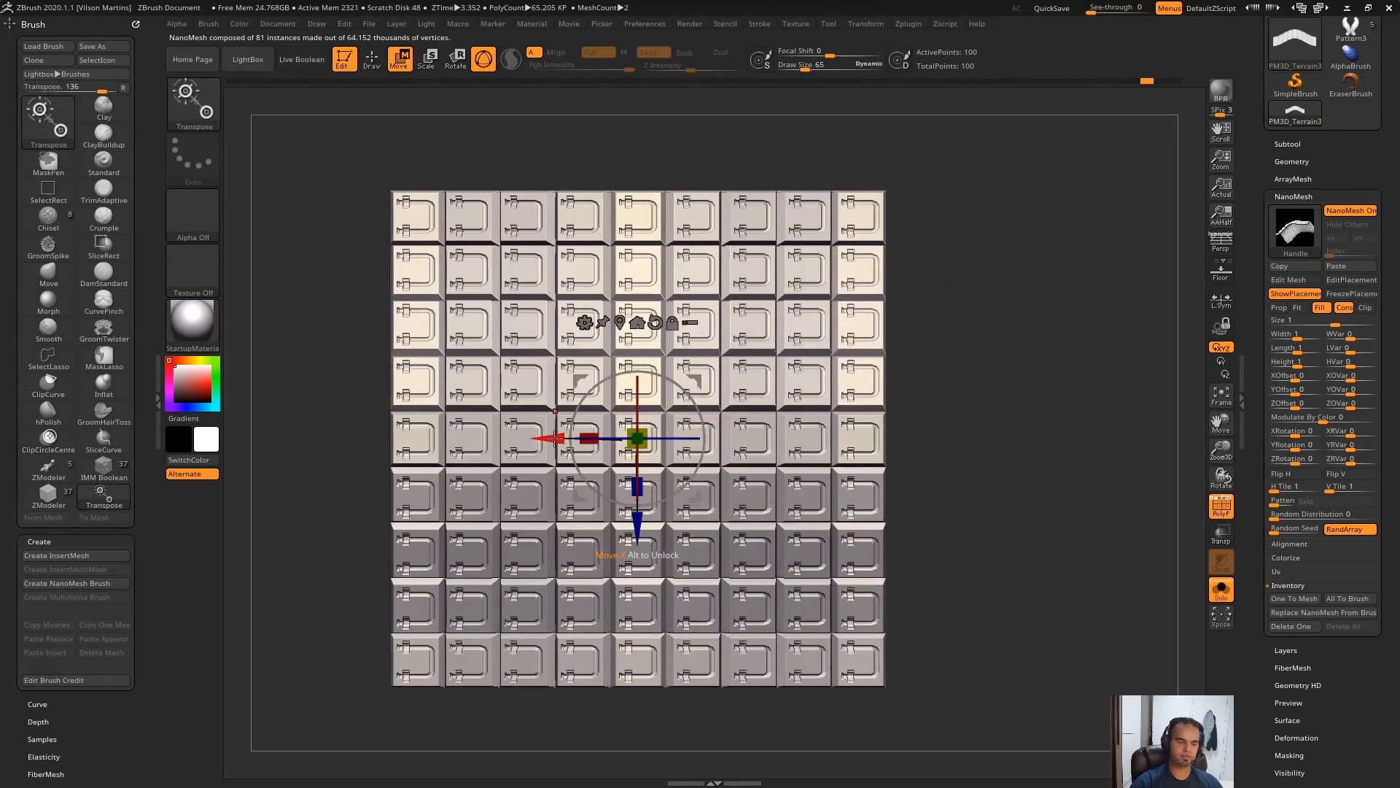
{"action": "left_click_drag", "start_coordinate": [554, 438], "coordinate": [645, 440]}
{"action": "key", "text": "q"}
{"action": "left_click_drag", "start_coordinate": [1152, 496], "coordinate": [1143, 391]}
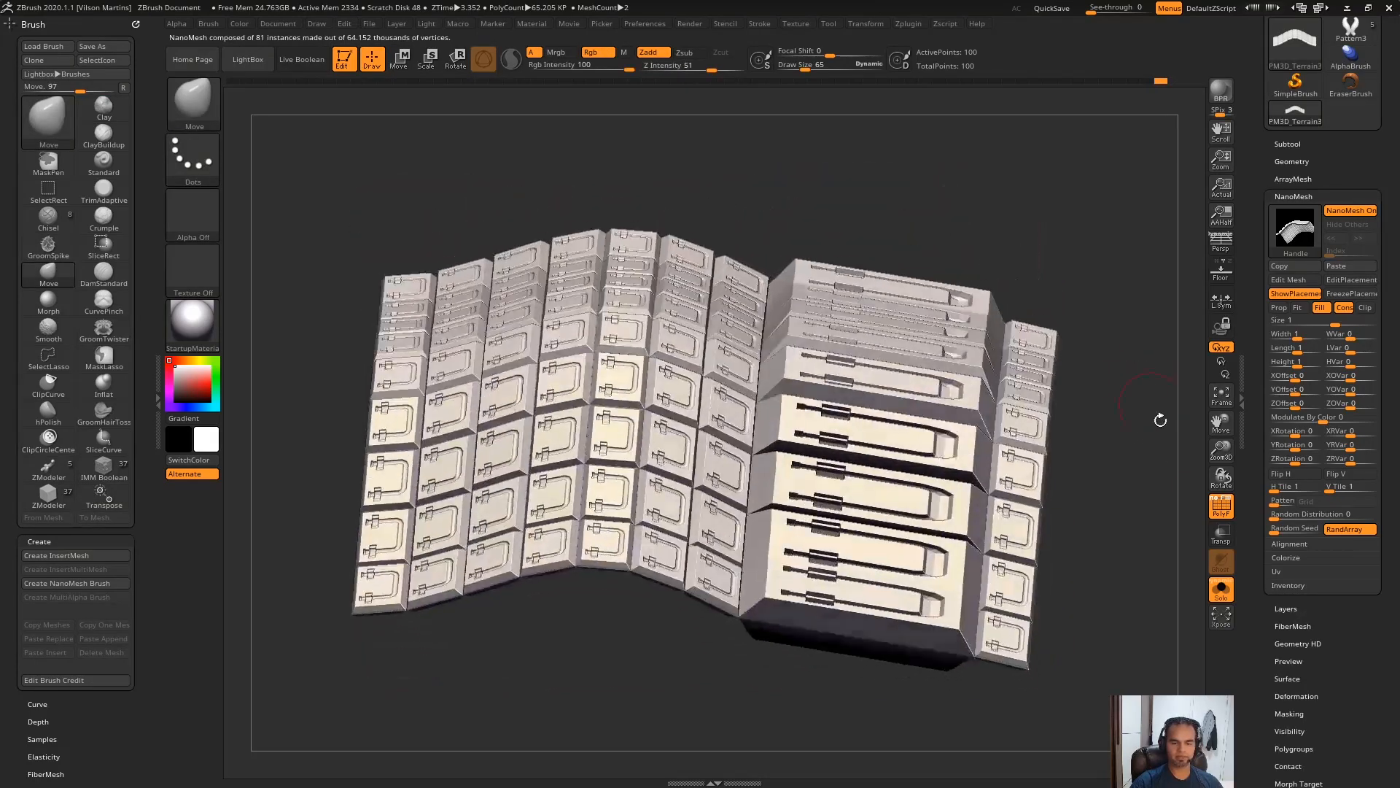
Step: Set the NanoMesh alignment to Align To Long Edge and inspect how the panels orient on the terrain
{"action": "left_click", "coordinate": [1289, 543]}
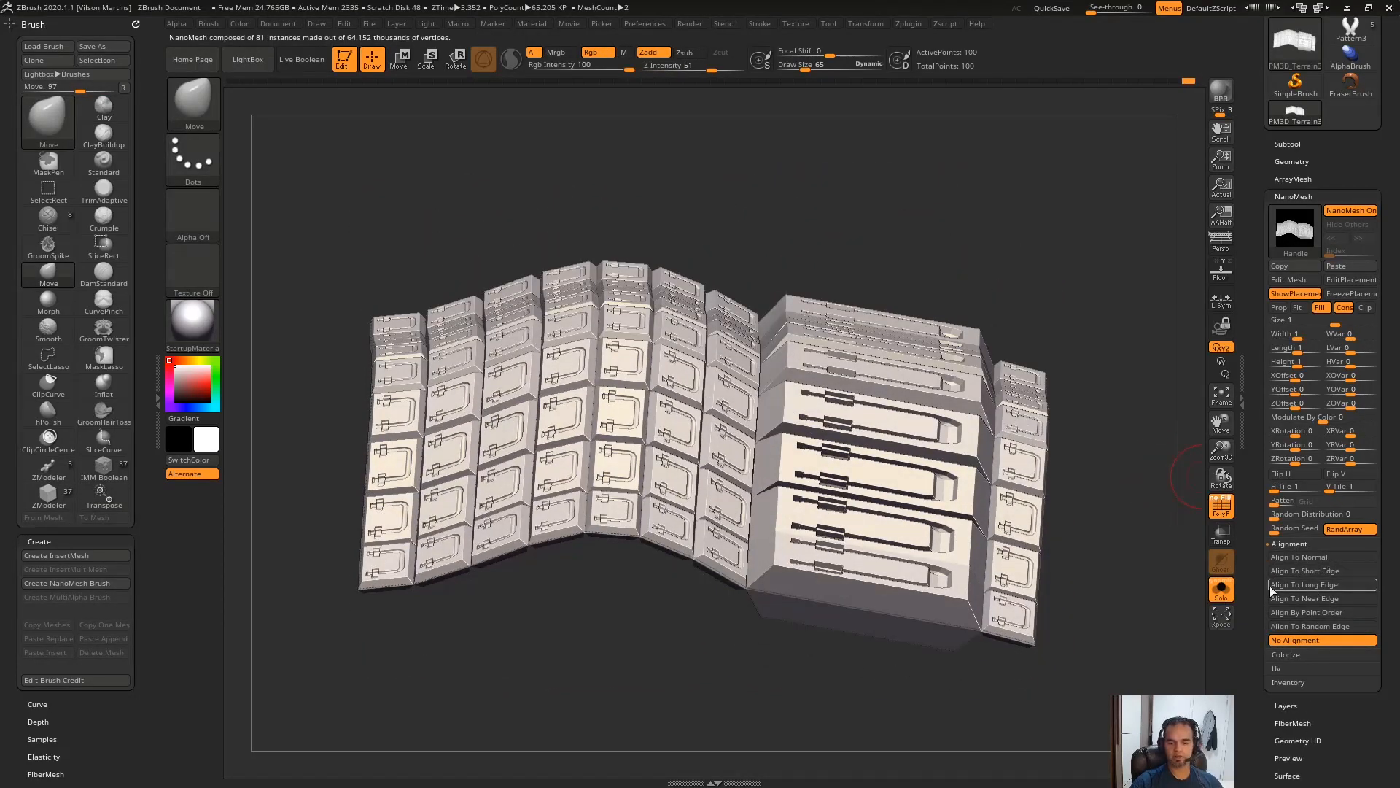
{"action": "left_click", "coordinate": [1305, 584]}
{"action": "key", "text": "w"}
{"action": "mouse_move", "coordinate": [1175, 403]}
{"action": "left_mouse_down"}
{"action": "mouse_move", "coordinate": [1154, 361]}
{"action": "mouse_move", "coordinate": [1123, 377]}
{"action": "mouse_move", "coordinate": [1112, 359]}
{"action": "mouse_move", "coordinate": [1094, 412]}
{"action": "mouse_move", "coordinate": [1128, 385]}
{"action": "mouse_move", "coordinate": [1129, 501]}
{"action": "mouse_move", "coordinate": [1134, 437]}
{"action": "mouse_move", "coordinate": [1120, 431]}
{"action": "left_mouse_up"}
{"action": "key", "text": "ctrl"}
{"action": "key", "text": "q"}
{"action": "key", "text": "w"}
{"action": "key", "text": "q"}
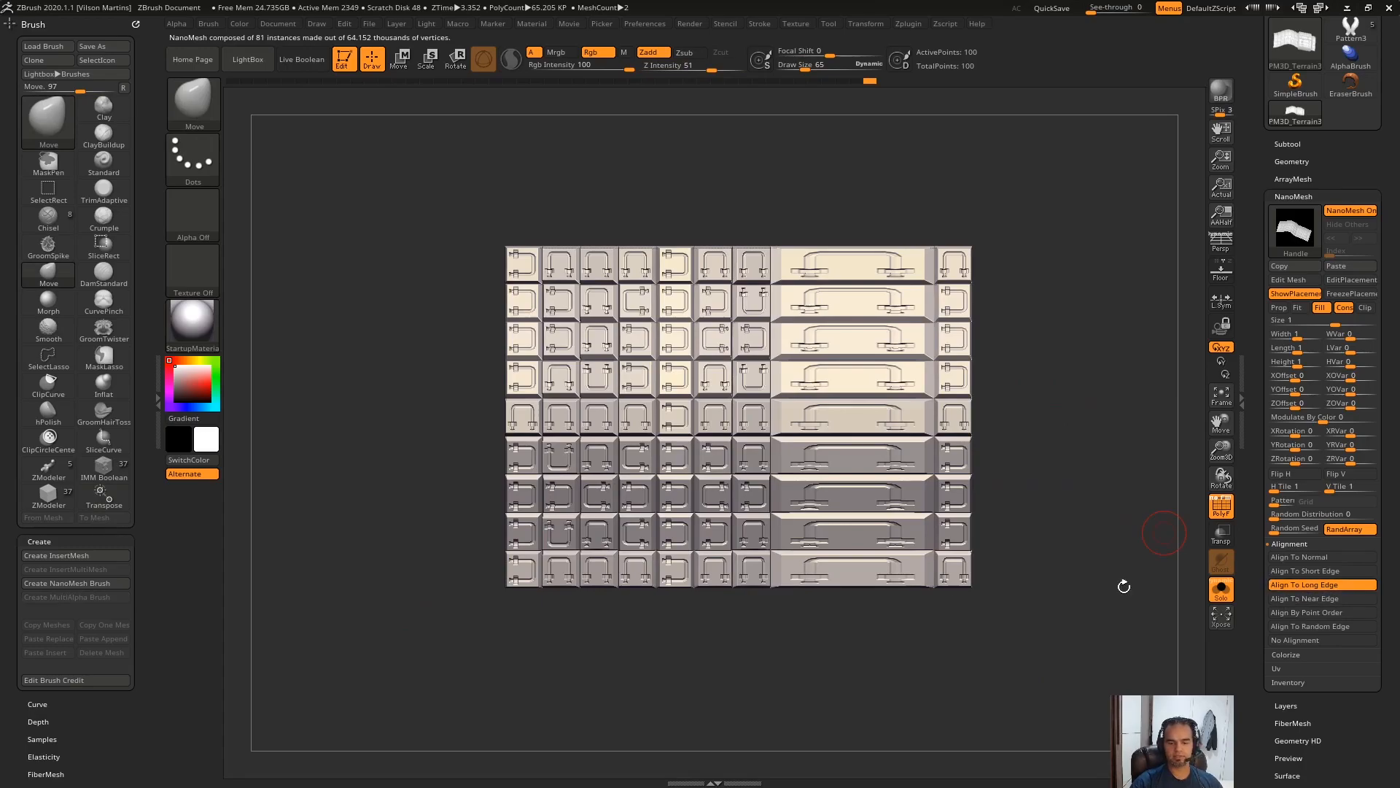
Step: Try moving parts of the terrain downward and sideways with the gizmo to test the long-edge alignment
{"action": "key", "text": "ctrl"}
{"action": "key", "text": "ctrl"}
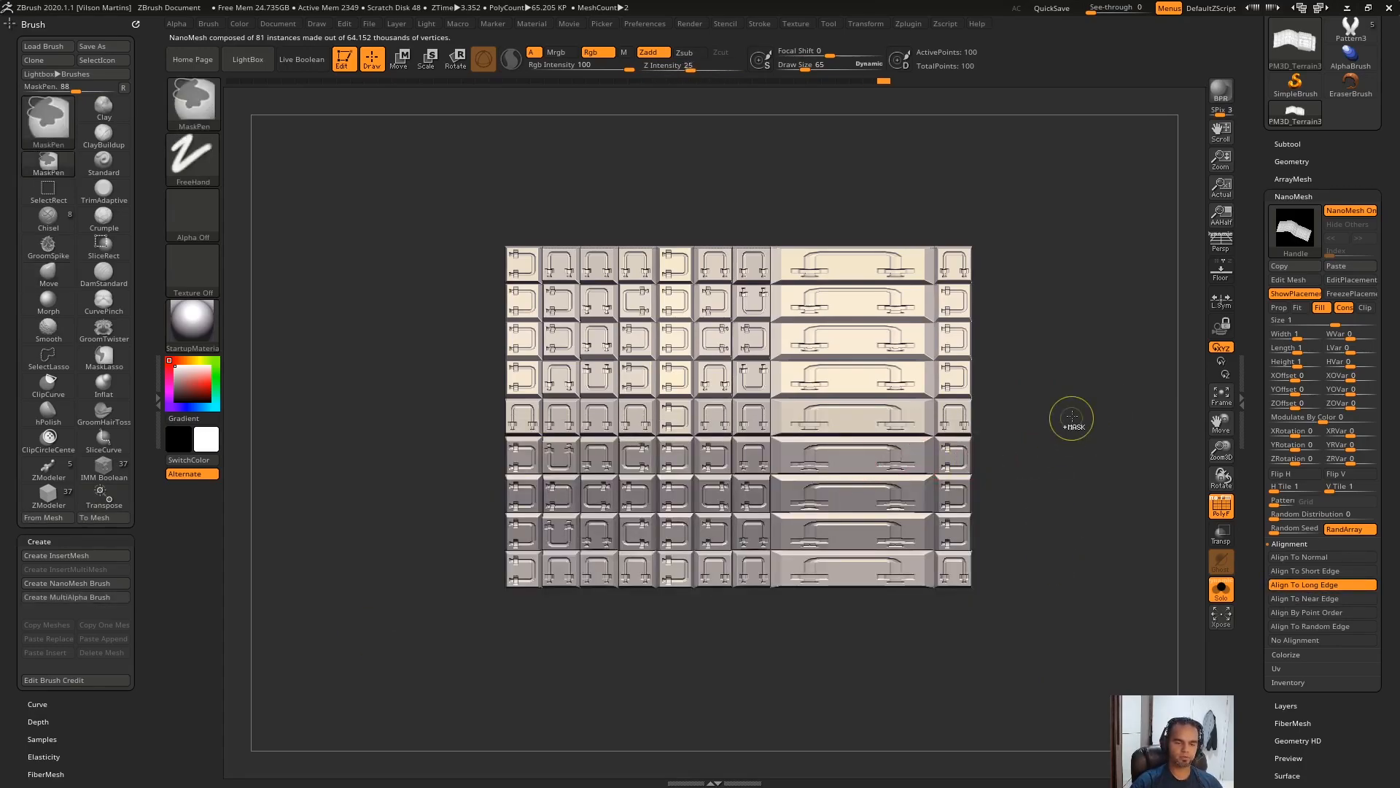
{"action": "key", "text": "w"}
{"action": "left_click_drag", "start_coordinate": [799, 501], "coordinate": [800, 580]}
{"action": "left_click_drag", "start_coordinate": [1131, 458], "coordinate": [1039, 441]}
{"action": "mouse_move", "coordinate": [816, 409]}
{"action": "left_mouse_down"}
{"action": "mouse_move", "coordinate": [1072, 469]}
{"action": "mouse_move", "coordinate": [1085, 416]}
{"action": "left_mouse_up"}
Step: Undo the terrain stretching and the long-edge alignment
{"action": "key", "text": "q"}
{"action": "key", "text": "ctrl+z"}
{"action": "key", "text": "ctrl+z"}
{"action": "key", "text": "ctrl+z"}
{"action": "key", "text": "ctrl+z"}
{"action": "key", "text": "ctrl+z"}
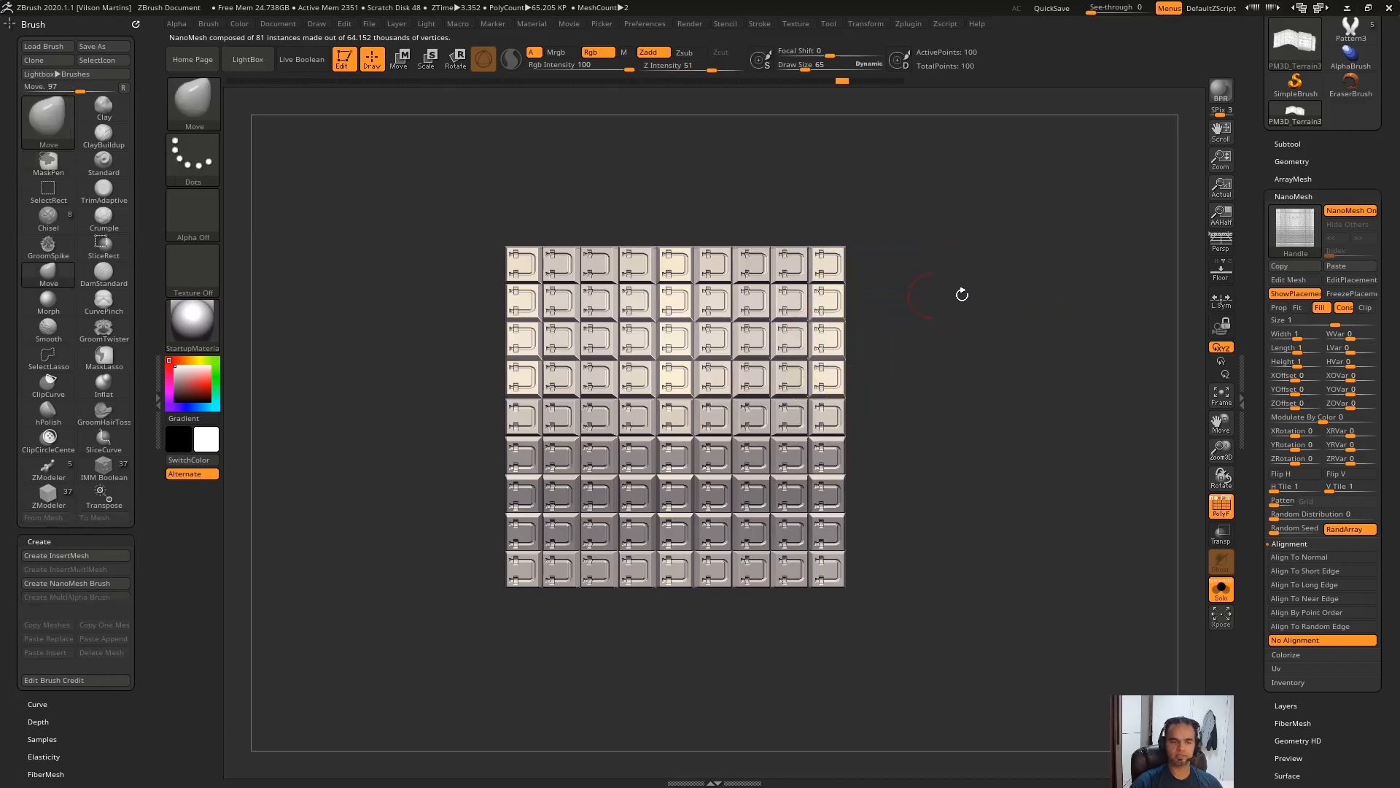
{"action": "key", "text": "ctrl+z"}
{"action": "key", "text": "ctrl+z"}
Step: Replace the Cons mode with the Clip mode and inspect the terrain's panels from several angles
{"action": "mouse_move", "coordinate": [1050, 372]}
{"action": "left_mouse_down"}
{"action": "mouse_move", "coordinate": [1037, 299]}
{"action": "mouse_move", "coordinate": [1010, 368]}
{"action": "mouse_move", "coordinate": [980, 325]}
{"action": "left_mouse_up"}
{"action": "left_click_drag", "start_coordinate": [1059, 288], "coordinate": [1170, 249], "text": "shift"}
{"action": "left_click_drag", "start_coordinate": [1024, 271], "coordinate": [1200, 308], "text": "alt"}
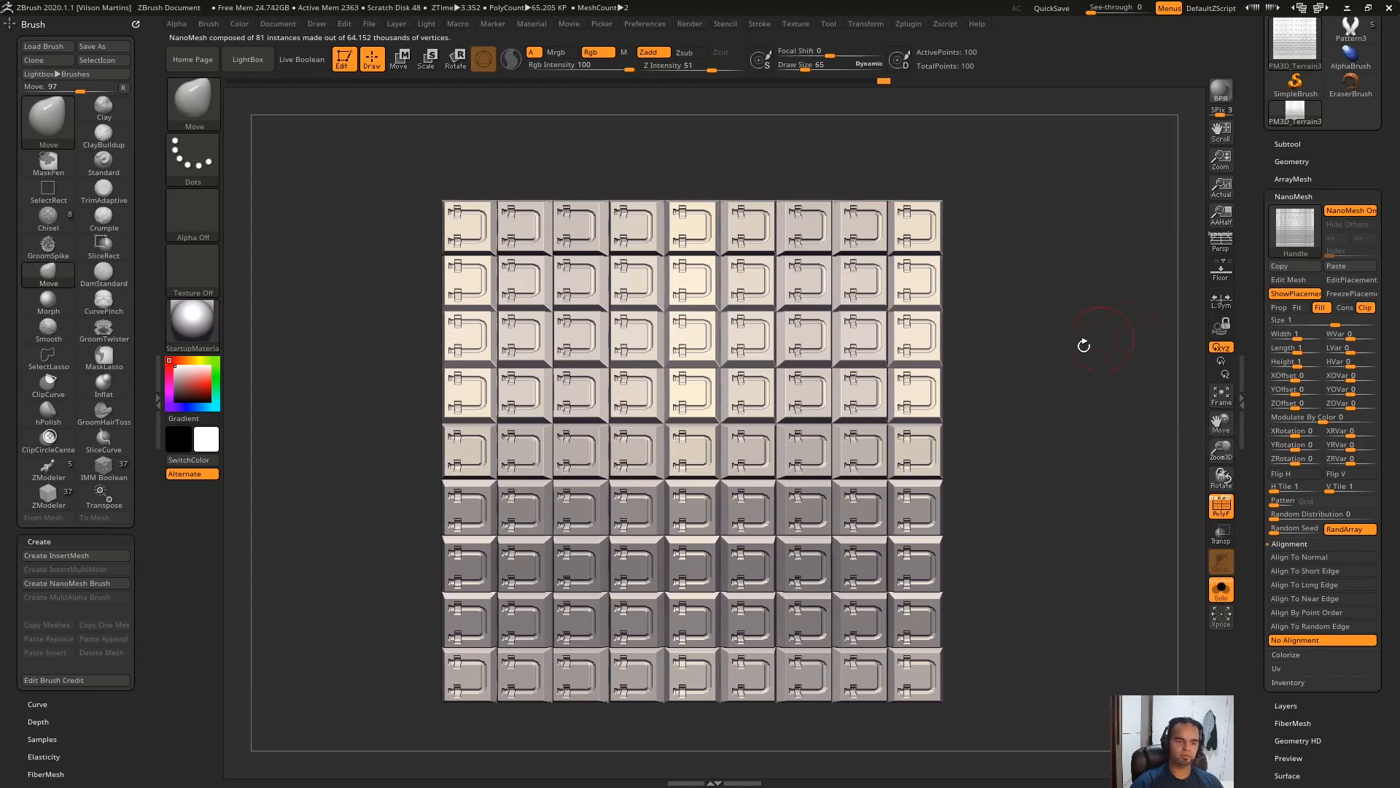
{"action": "left_click_drag", "start_coordinate": [1084, 346], "coordinate": [1082, 374], "text": "alt"}
{"action": "left_click_drag", "start_coordinate": [1136, 295], "coordinate": [839, 394]}
Step: Switch the NanoMesh to Prop mode with Clip on, set its size to 0.75854, and inspect the border panels up close
{"action": "left_click", "coordinate": [1280, 307]}
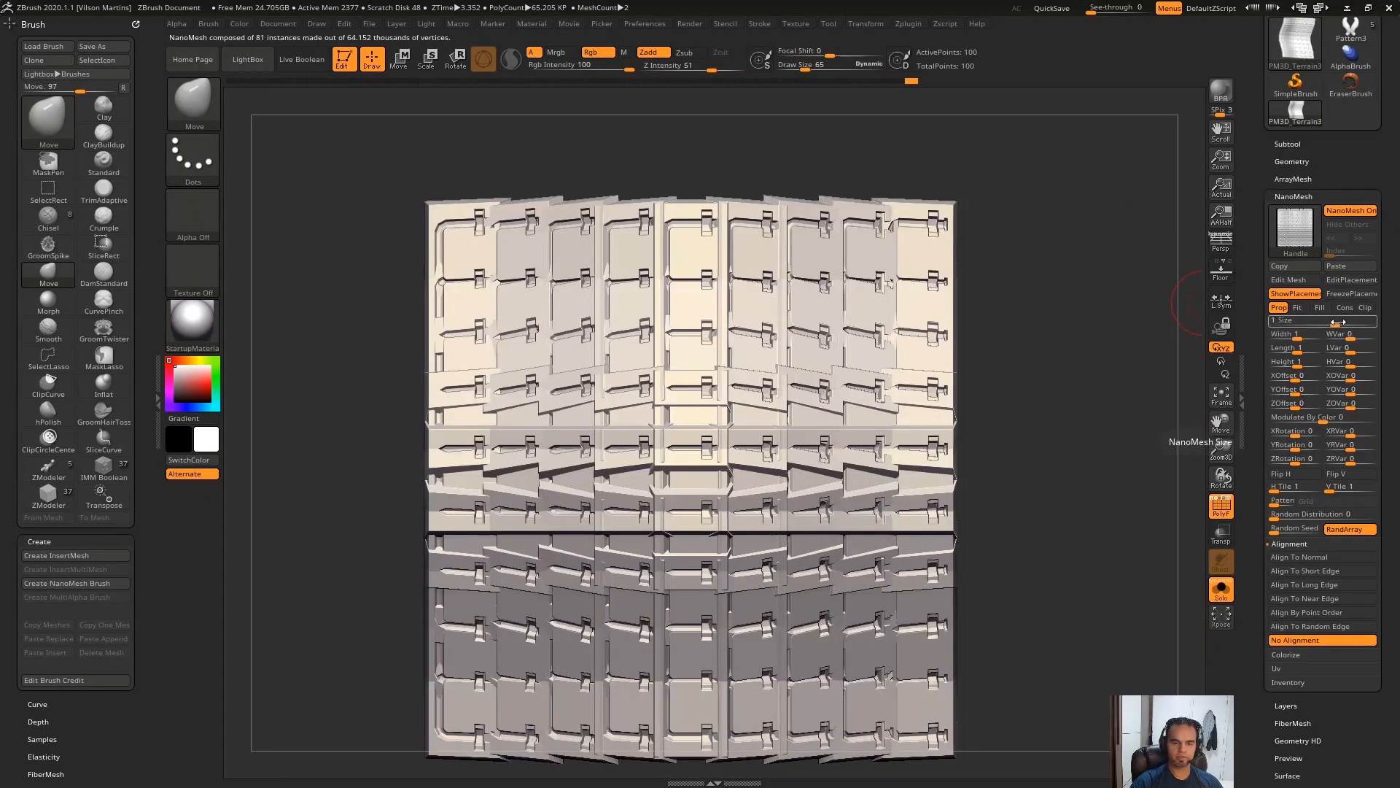
{"action": "mouse_move", "coordinate": [1338, 322]}
{"action": "left_mouse_down"}
{"action": "mouse_move", "coordinate": [1327, 323]}
{"action": "mouse_move", "coordinate": [1380, 307]}
{"action": "mouse_move", "coordinate": [1324, 325]}
{"action": "mouse_move", "coordinate": [1346, 325]}
{"action": "left_mouse_up"}
{"action": "left_click", "coordinate": [1364, 307]}
{"action": "left_click_drag", "start_coordinate": [1035, 378], "coordinate": [1243, 362]}
{"action": "left_click_drag", "start_coordinate": [1344, 326], "coordinate": [1326, 325]}
{"action": "left_click_drag", "start_coordinate": [1094, 386], "coordinate": [1029, 394], "text": "shift"}
{"action": "left_click_drag", "start_coordinate": [1330, 320], "coordinate": [1333, 321]}
{"action": "left_click_drag", "start_coordinate": [990, 337], "coordinate": [739, 473], "text": "alt"}
{"action": "left_click_drag", "start_coordinate": [940, 438], "coordinate": [881, 394]}
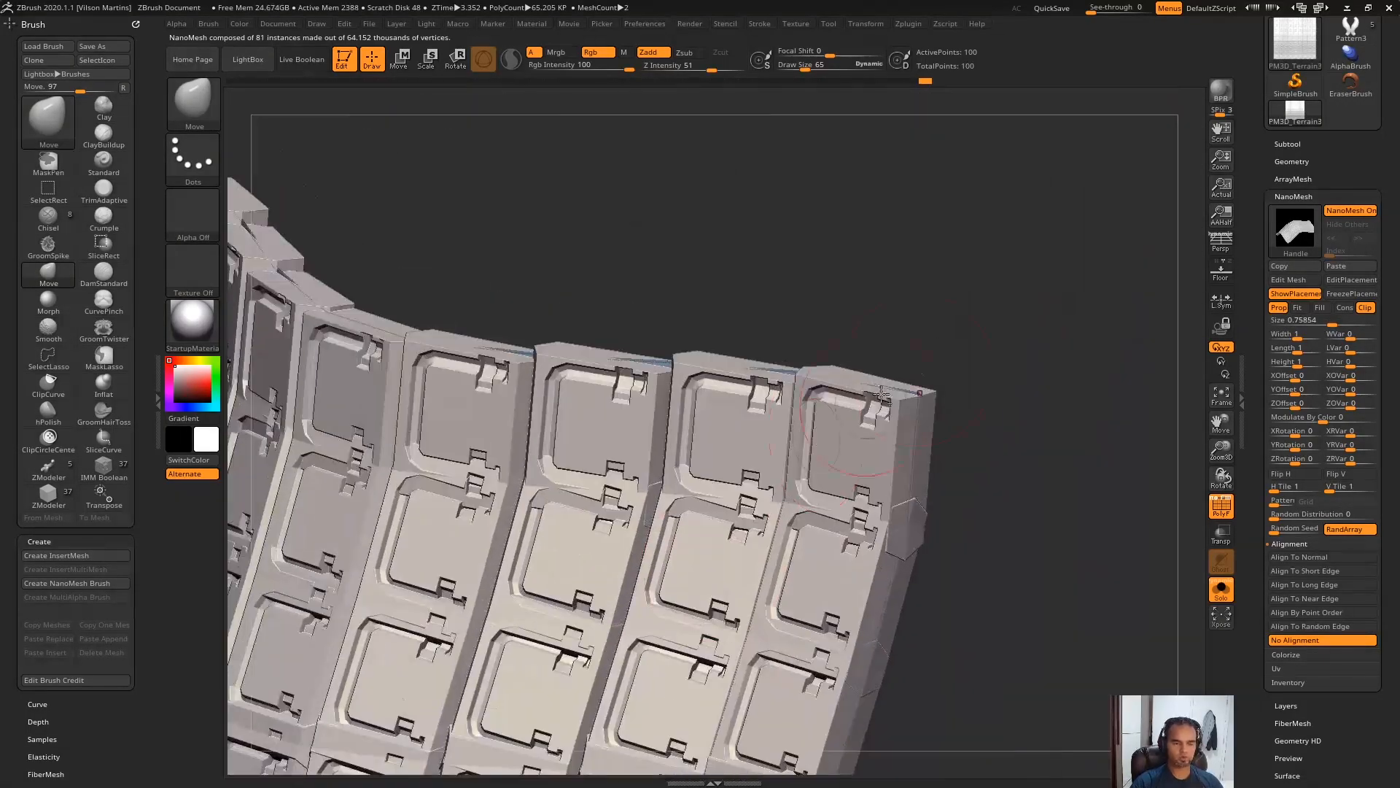
{"action": "left_click_drag", "start_coordinate": [946, 434], "coordinate": [902, 371], "text": "shift"}
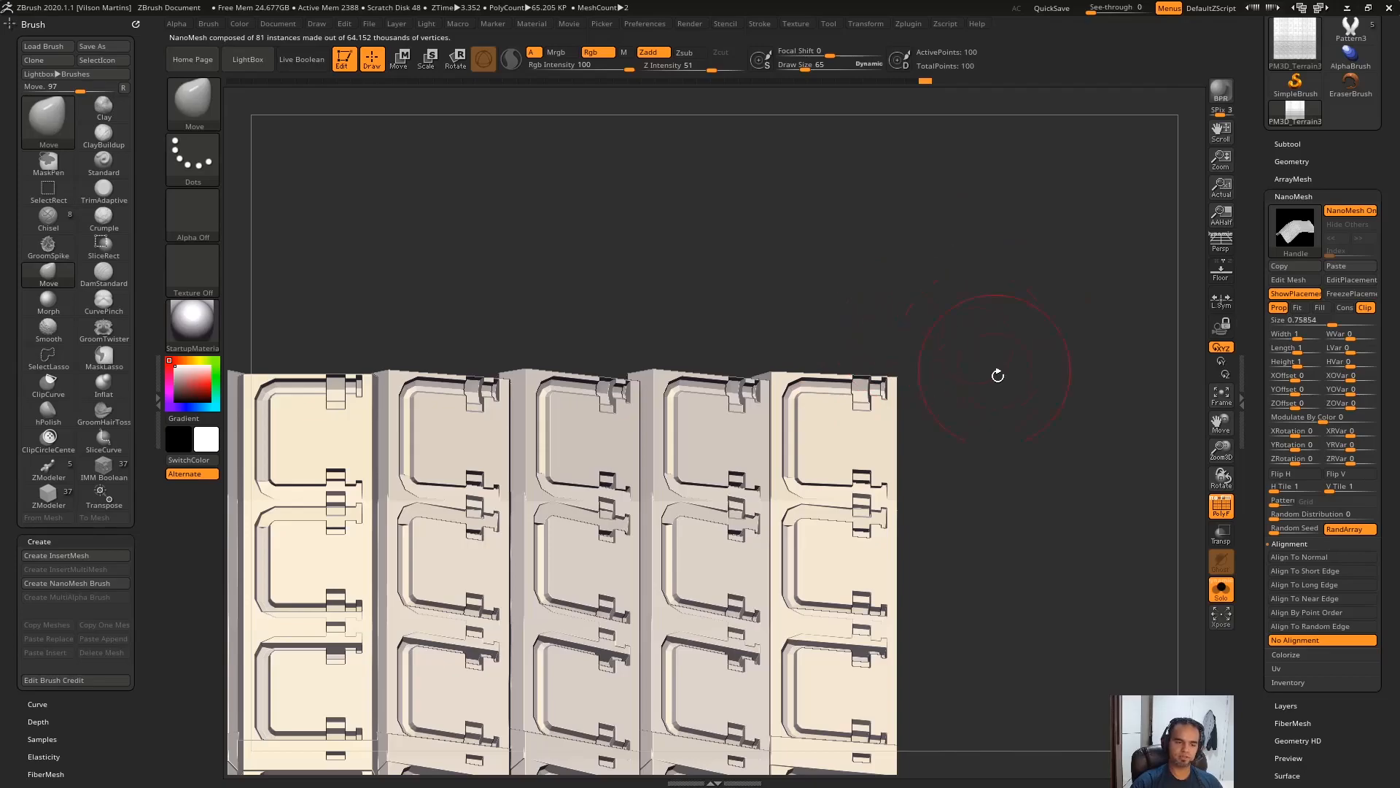
Step: Increase the clipped NanoMesh's size to 1.22157 and frame the terrain's corner
{"action": "left_click_drag", "start_coordinate": [998, 375], "coordinate": [1150, 284], "text": "alt"}
{"action": "left_click_drag", "start_coordinate": [968, 406], "coordinate": [969, 299], "text": "alt"}
{"action": "left_click", "coordinate": [198, 107], "text": "ctrl+shift"}
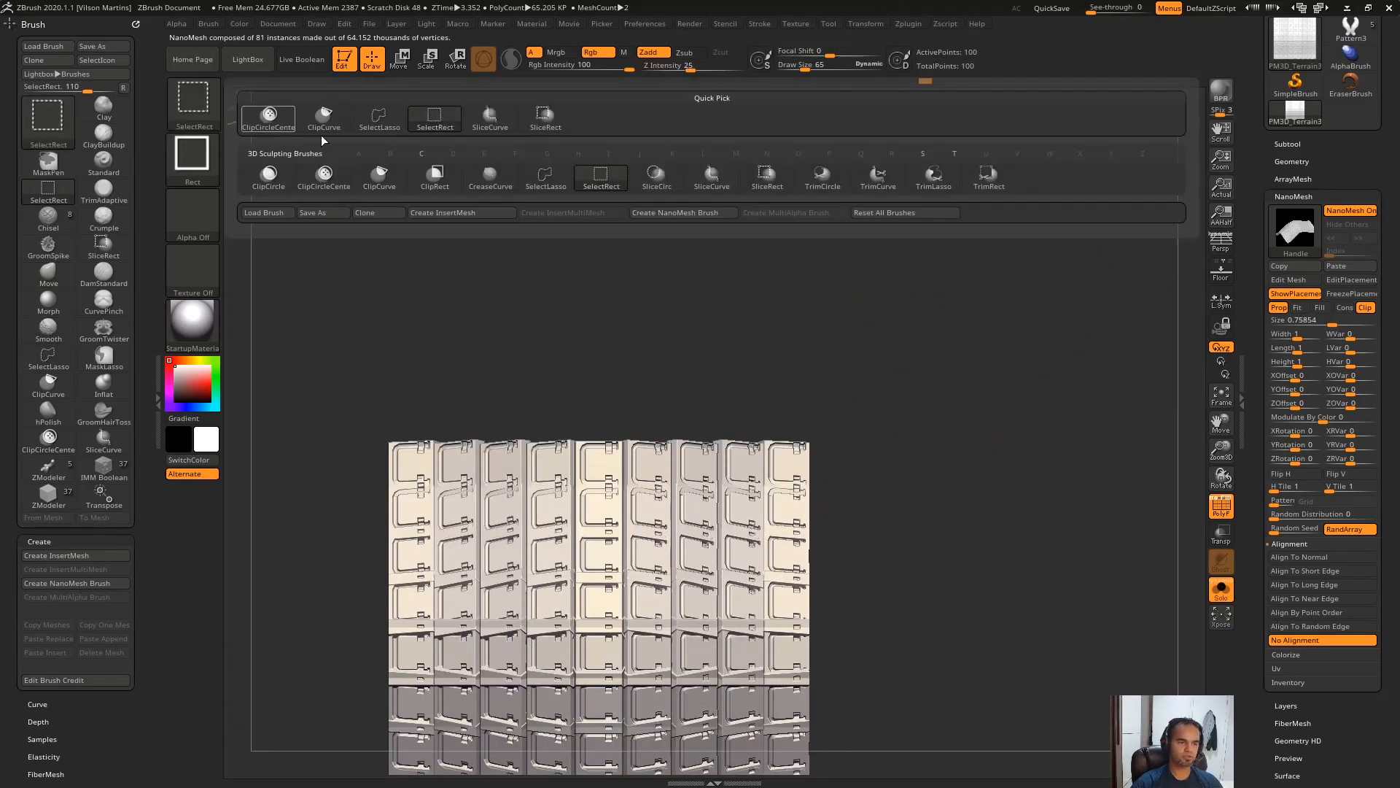
{"action": "left_click_drag", "start_coordinate": [1333, 323], "coordinate": [1336, 321]}
{"action": "left_click_drag", "start_coordinate": [934, 369], "coordinate": [869, 375], "text": "alt"}
Step: Highlight the clipped hinge at the terrain's corner in a screen-capture overlay and discard the capture
{"action": "key", "text": "Print"}
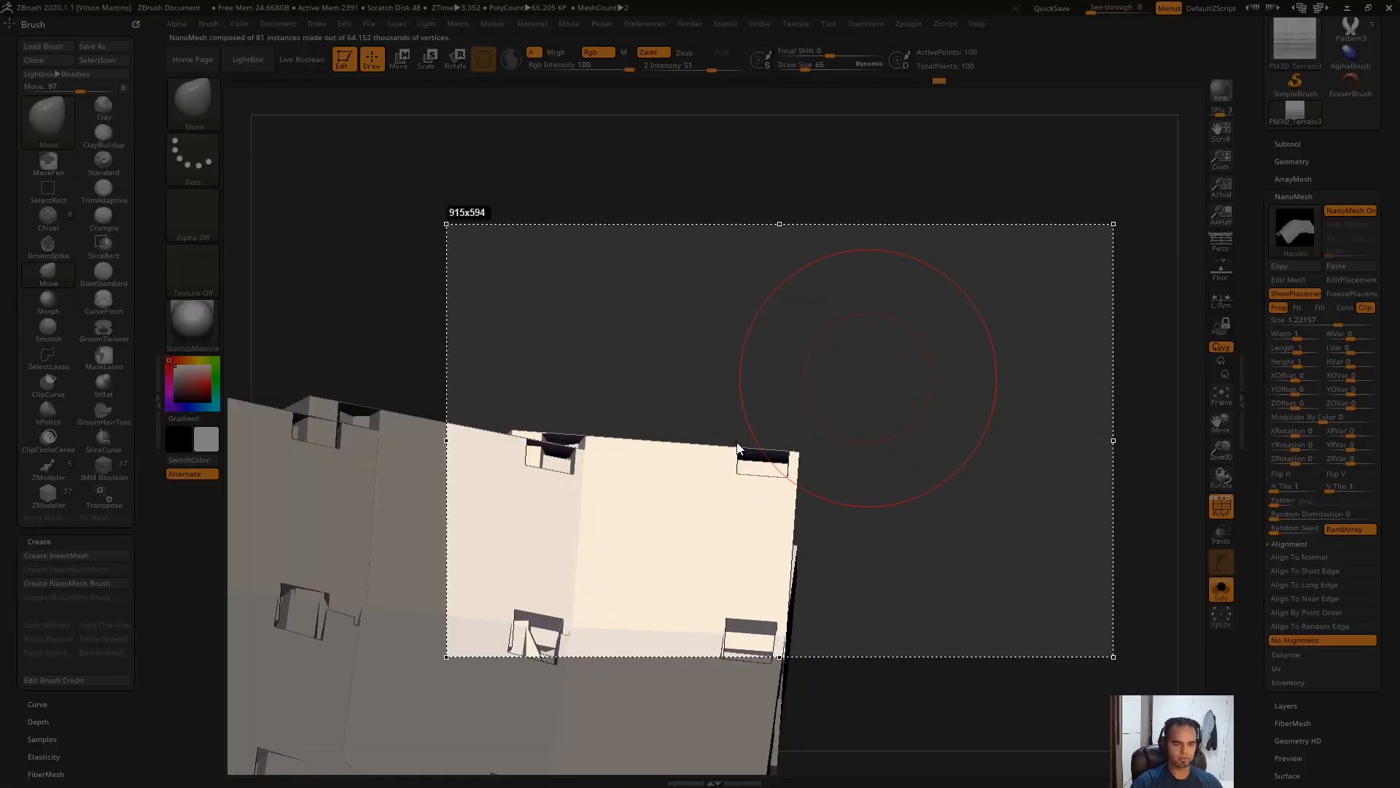
{"action": "left_click_drag", "start_coordinate": [741, 453], "coordinate": [738, 446]}
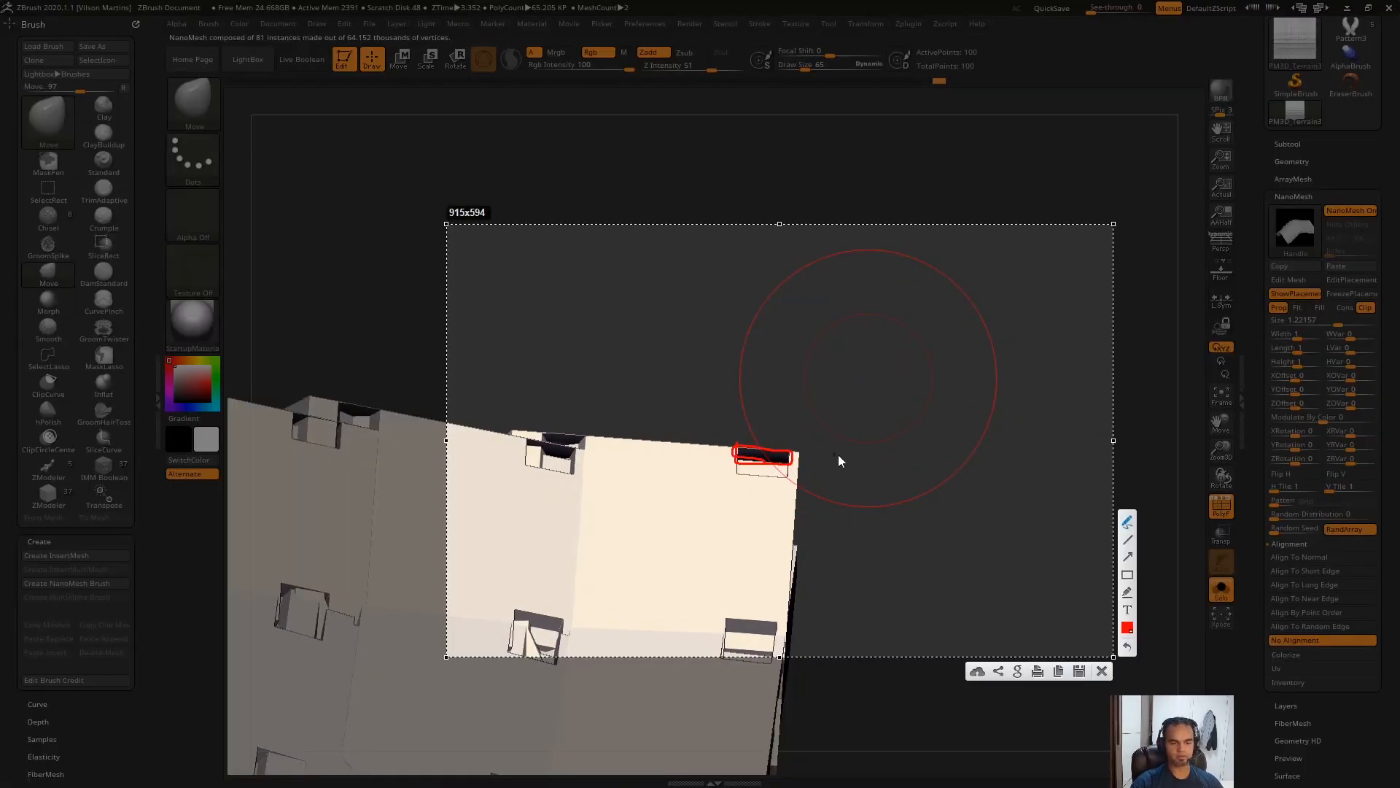
{"action": "key", "text": "Escape"}
{"action": "mouse_move", "coordinate": [917, 448]}
{"action": "left_mouse_down"}
{"action": "mouse_move", "coordinate": [998, 322]}
{"action": "mouse_move", "coordinate": [845, 427]}
{"action": "mouse_move", "coordinate": [1062, 300]}
{"action": "left_mouse_up"}
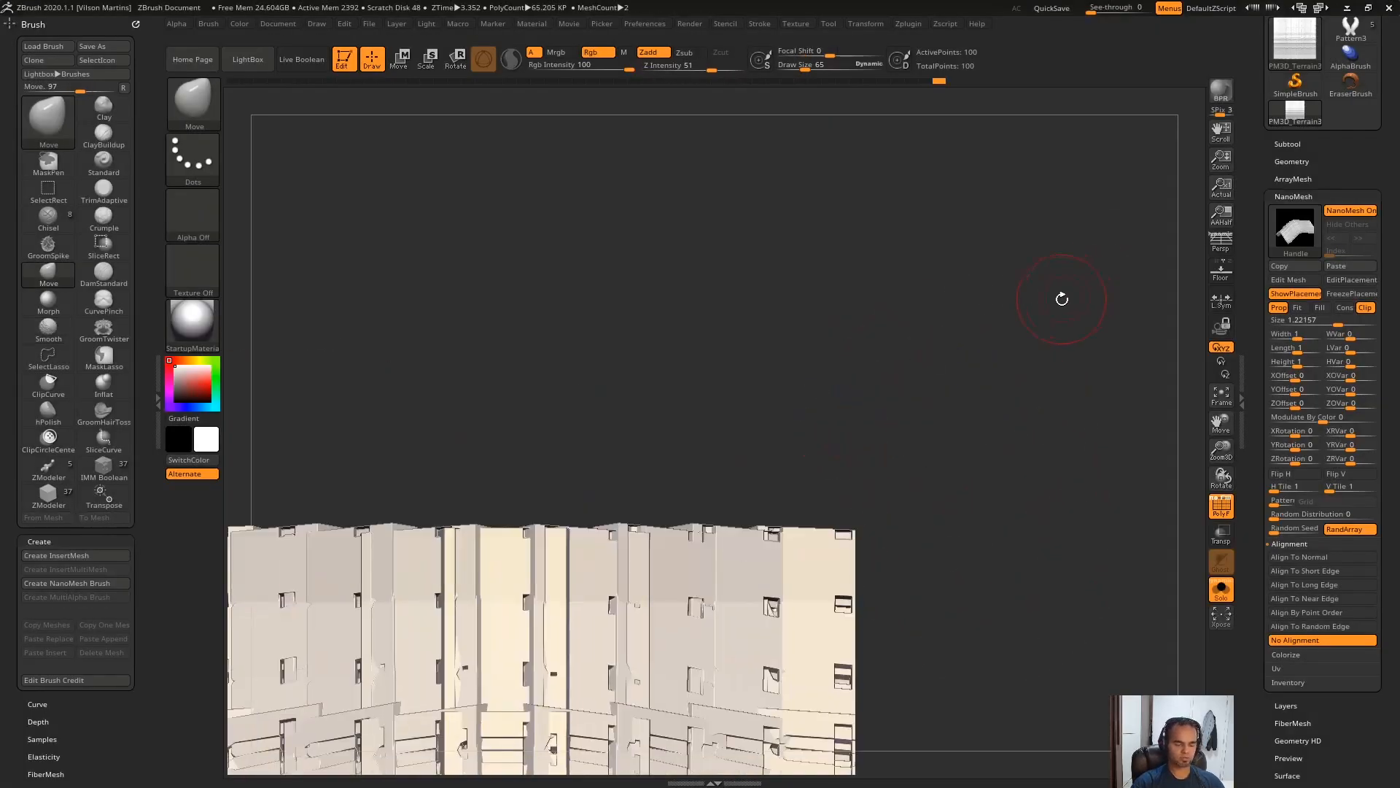
{"action": "key", "text": "f"}
Step: Vary the clipped panels' size and return the NanoMesh to Fill mode with size 1 and Clip off
{"action": "left_click_drag", "start_coordinate": [1131, 431], "coordinate": [1063, 462], "text": "alt"}
{"action": "mouse_move", "coordinate": [1337, 321]}
{"action": "left_mouse_down"}
{"action": "mouse_move", "coordinate": [1287, 322]}
{"action": "mouse_move", "coordinate": [1309, 321]}
{"action": "left_mouse_up"}
{"action": "left_click_drag", "start_coordinate": [925, 321], "coordinate": [1046, 256]}
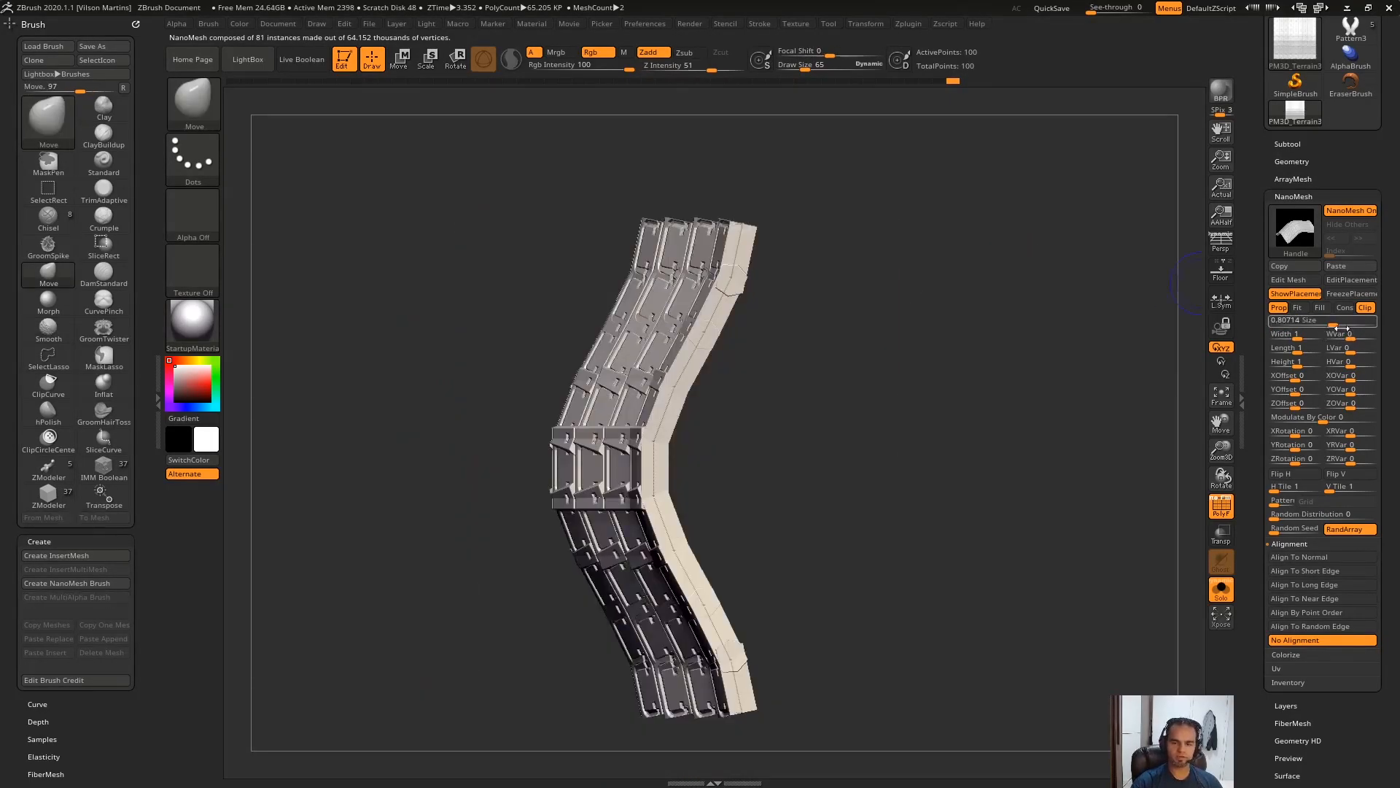
{"action": "left_click_drag", "start_coordinate": [1344, 326], "coordinate": [1356, 326]}
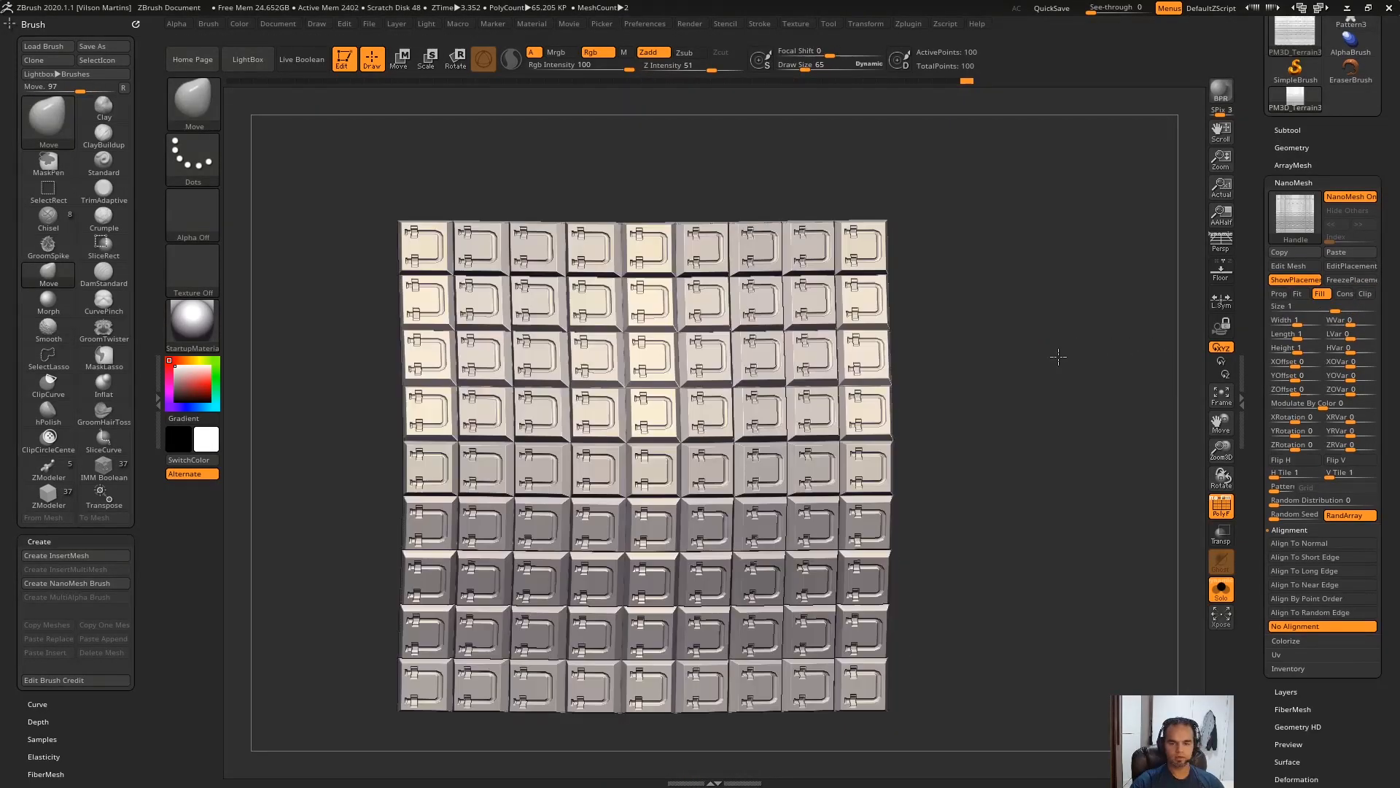
{"action": "left_click_drag", "start_coordinate": [1057, 356], "coordinate": [1085, 338], "text": "shift"}
Step: Mark the Size, Width, Length, Height and offset settings in a screen-capture overlay and discard the capture
{"action": "key", "text": "Print"}
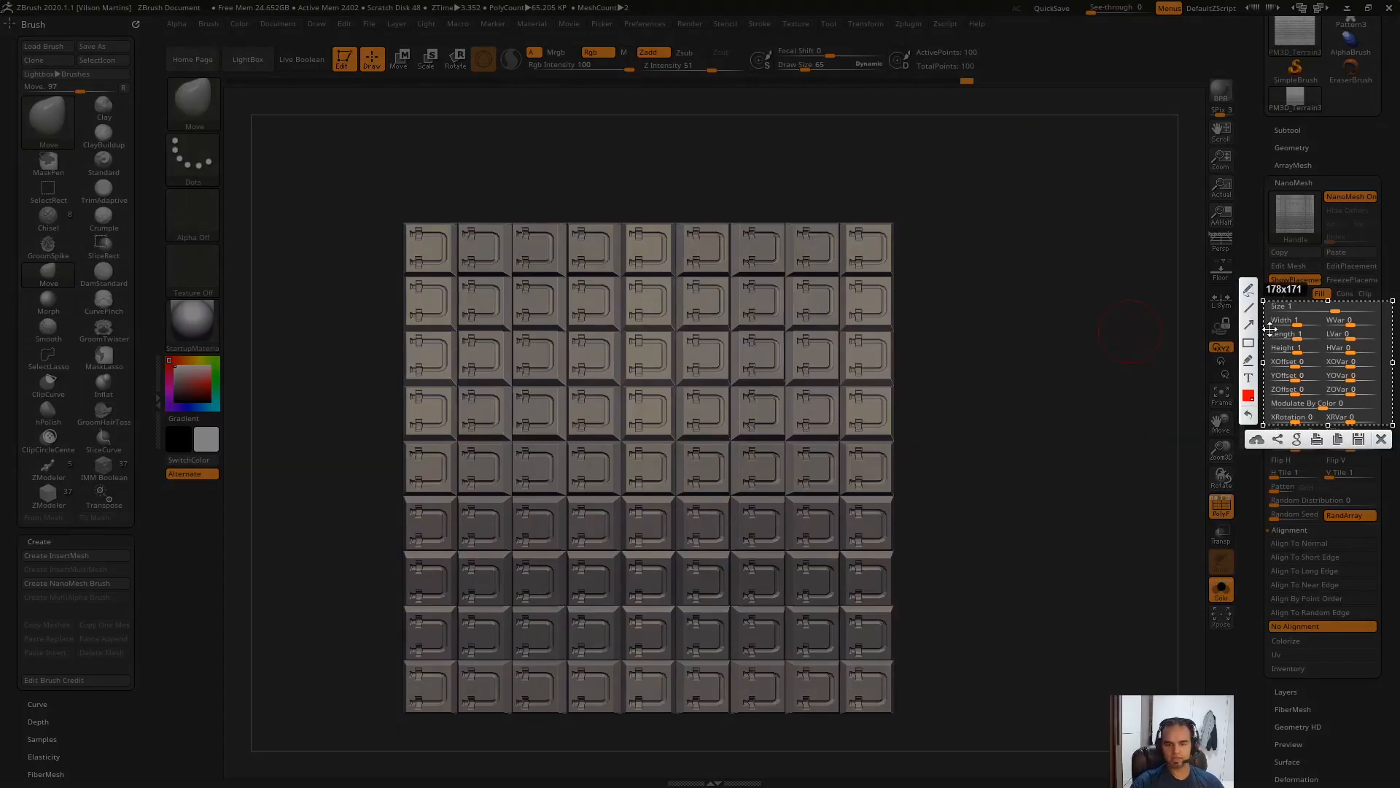
{"action": "mouse_move", "coordinate": [1301, 307]}
{"action": "left_mouse_down"}
{"action": "mouse_move", "coordinate": [1333, 312]}
{"action": "mouse_move", "coordinate": [1267, 322]}
{"action": "left_mouse_up"}
{"action": "left_click_drag", "start_coordinate": [1280, 399], "coordinate": [1280, 399]}
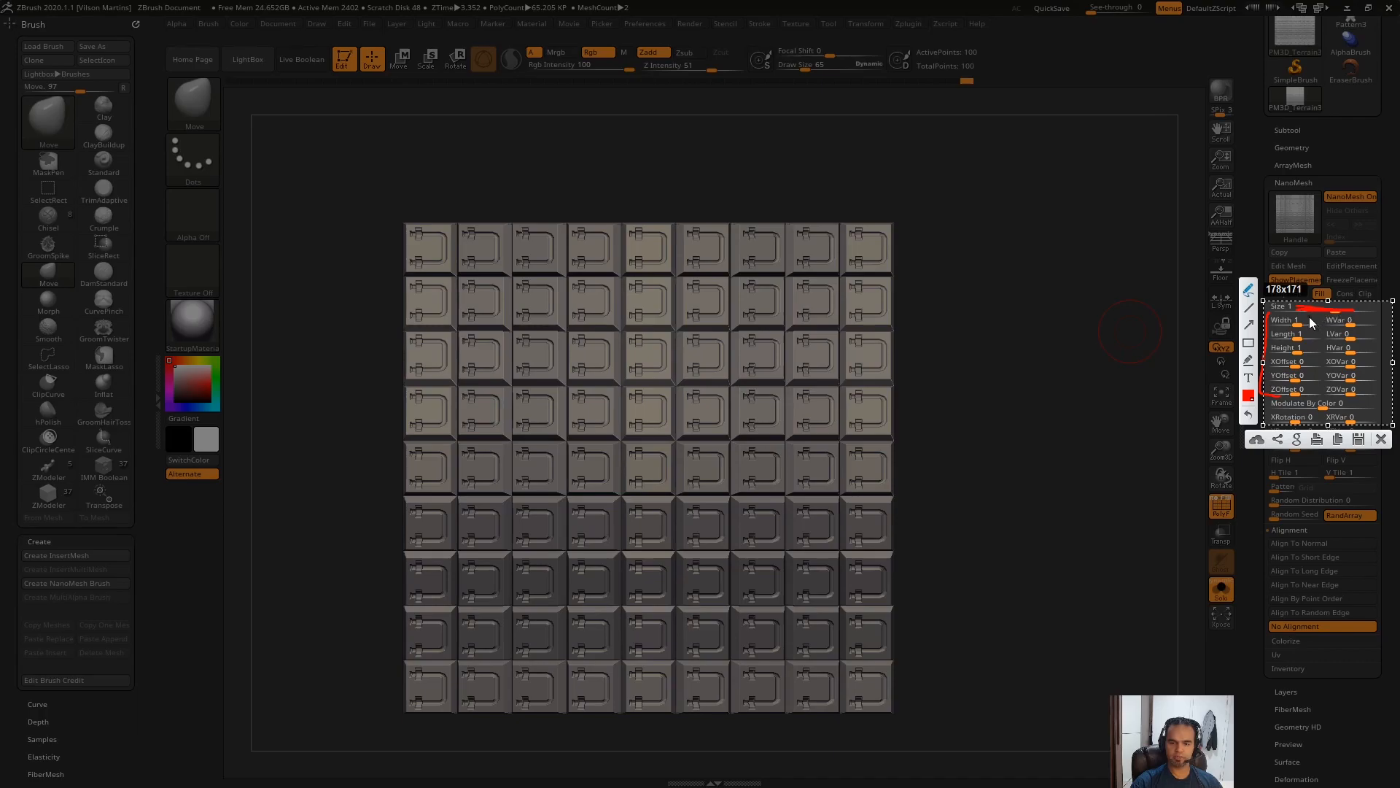
{"action": "mouse_move", "coordinate": [1298, 321]}
{"action": "left_mouse_down"}
{"action": "mouse_move", "coordinate": [1282, 352]}
{"action": "mouse_move", "coordinate": [1309, 337]}
{"action": "mouse_move", "coordinate": [1287, 390]}
{"action": "mouse_move", "coordinate": [1305, 402]}
{"action": "left_mouse_up"}
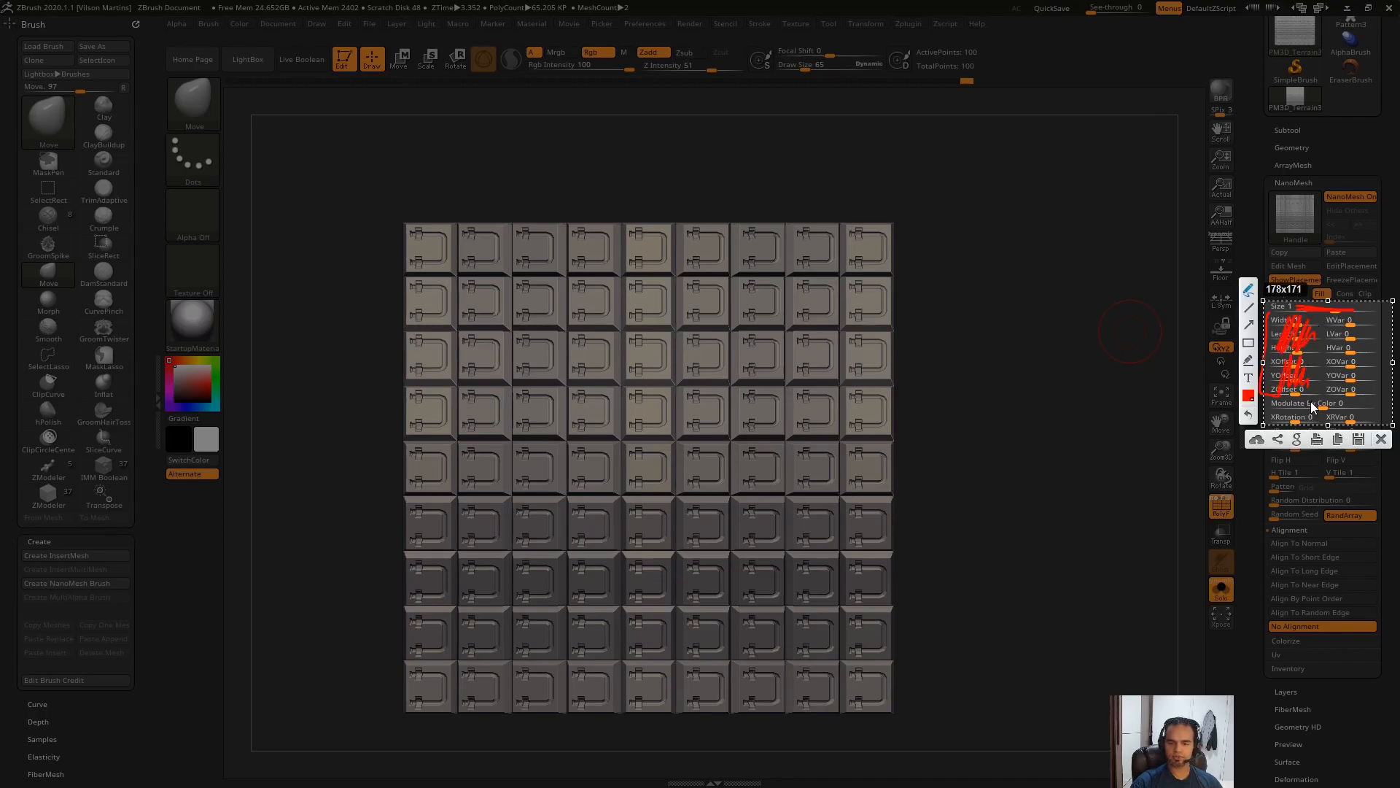
{"action": "key", "text": "Escape"}
Step: Try a different Width for the panels and reset it to 1
{"action": "left_click_drag", "start_coordinate": [1069, 366], "coordinate": [1067, 388]}
{"action": "left_click_drag", "start_coordinate": [1297, 321], "coordinate": [1310, 326]}
{"action": "left_click", "coordinate": [1308, 325]}
{"action": "type", "text": "1"}
{"action": "key", "text": "Return"}
{"action": "left_click_drag", "start_coordinate": [1159, 360], "coordinate": [1174, 353], "text": "shift"}
Step: Raise the panels' Height to 5.0990 and set the height variation HVar to 93
{"action": "left_click", "coordinate": [1301, 339]}
{"action": "left_click_drag", "start_coordinate": [1300, 347], "coordinate": [1307, 350]}
{"action": "left_click_drag", "start_coordinate": [1161, 423], "coordinate": [1181, 365]}
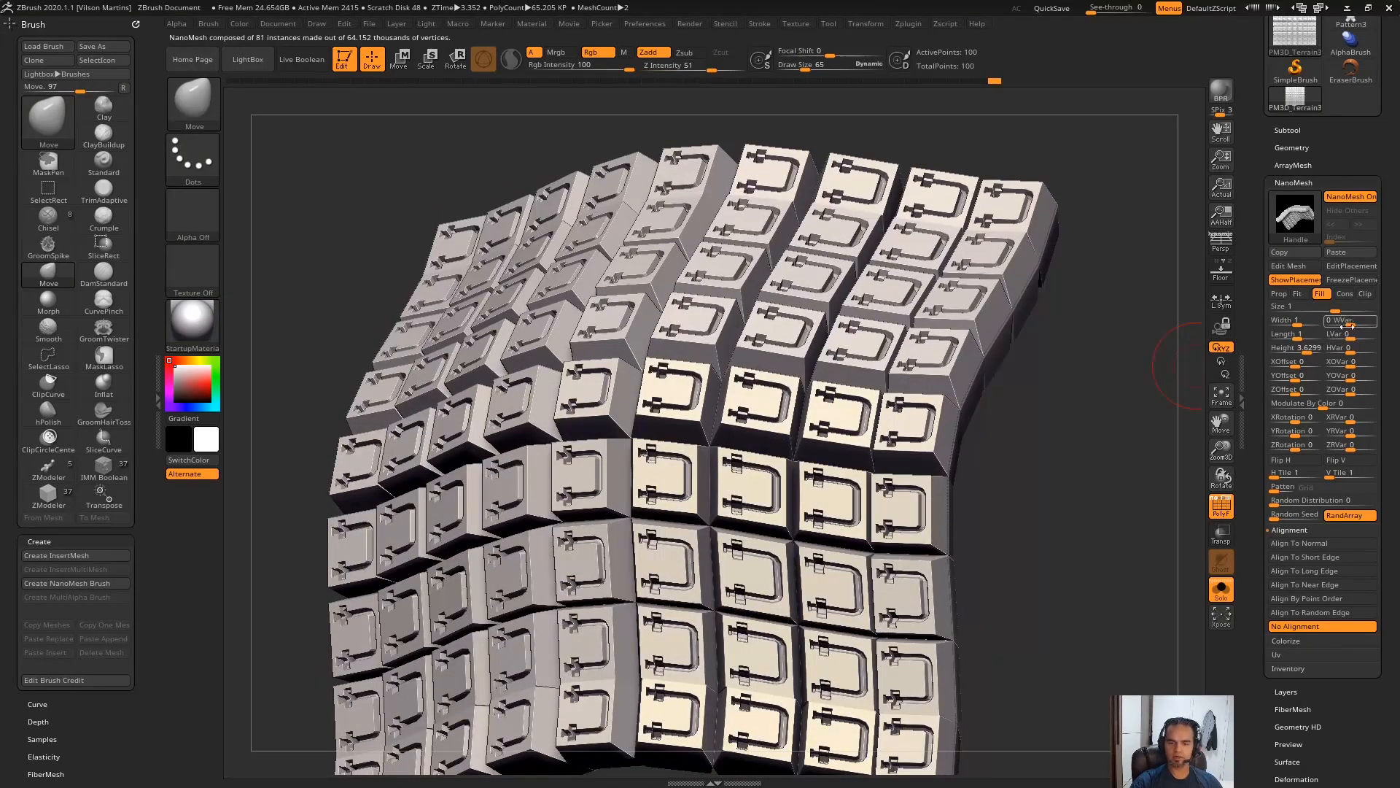
{"action": "left_click_drag", "start_coordinate": [1301, 349], "coordinate": [1371, 351]}
{"action": "left_click_drag", "start_coordinate": [1166, 365], "coordinate": [1142, 474]}
Step: Set XOffset to 1.9018, try an XOVar variation, and restore the default size and offset values
{"action": "left_click_drag", "start_coordinate": [1295, 365], "coordinate": [1310, 366]}
{"action": "right_click_drag", "start_coordinate": [631, 495], "coordinate": [619, 458], "text": "alt"}
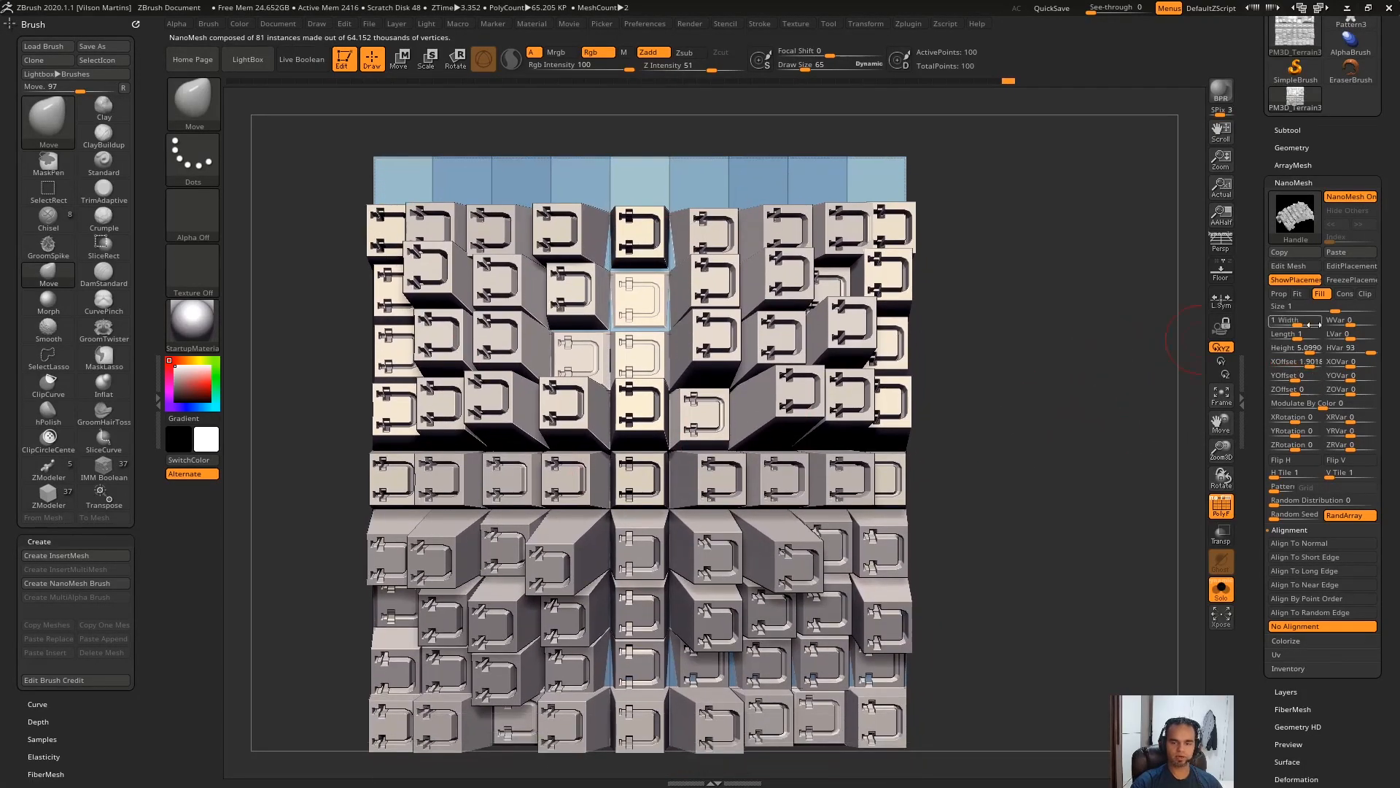
{"action": "left_click_drag", "start_coordinate": [1356, 362], "coordinate": [1368, 366]}
{"action": "right_click_drag", "start_coordinate": [1172, 435], "coordinate": [1056, 373], "text": "ctrl"}
{"action": "mouse_move", "coordinate": [1057, 373]}
{"action": "right_mouse_down"}
{"action": "mouse_move", "coordinate": [1111, 379]}
{"action": "mouse_move", "coordinate": [1091, 400]}
{"action": "right_mouse_up"}
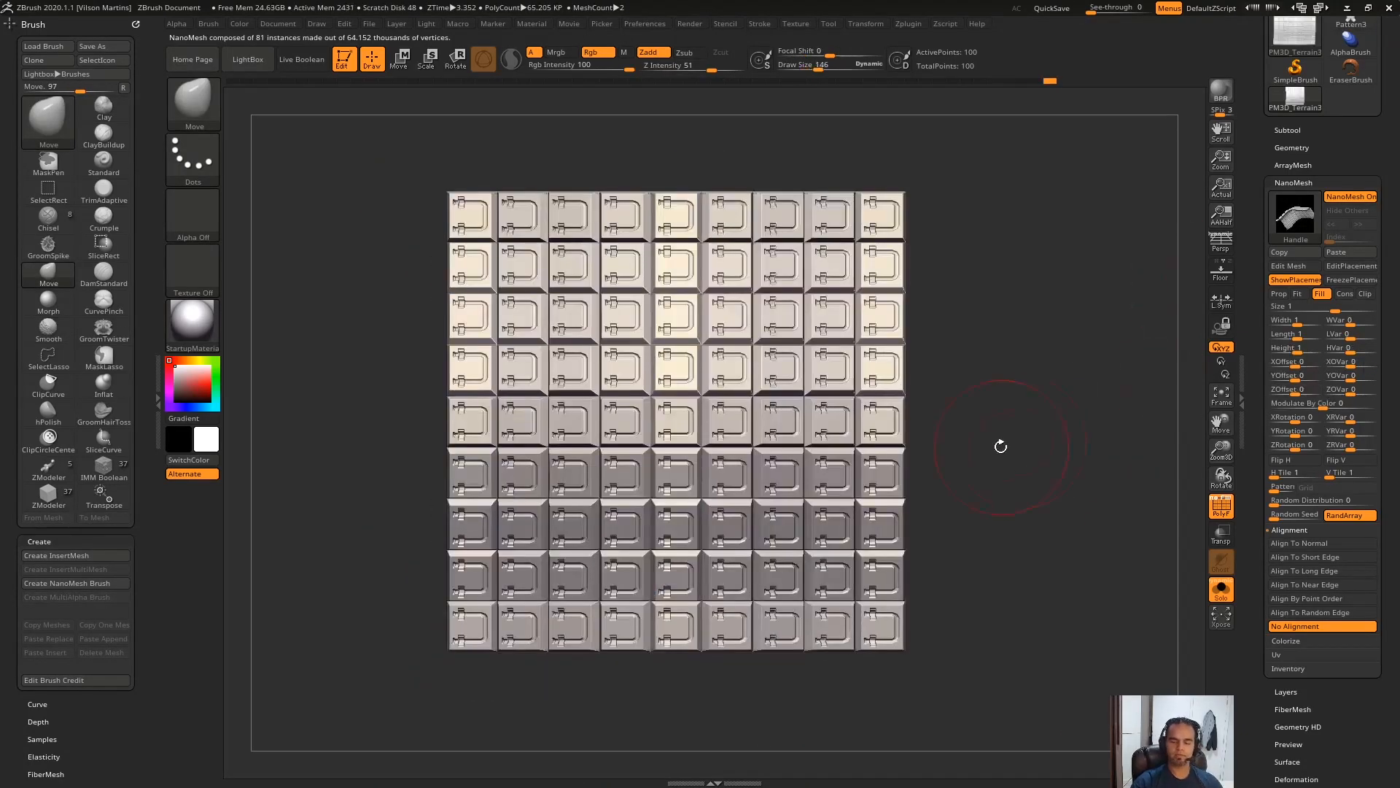
Step: Turn NanoMesh off and set up the Standard brush for colour-only painting in white on the terrain
{"action": "left_click", "coordinate": [1355, 202]}
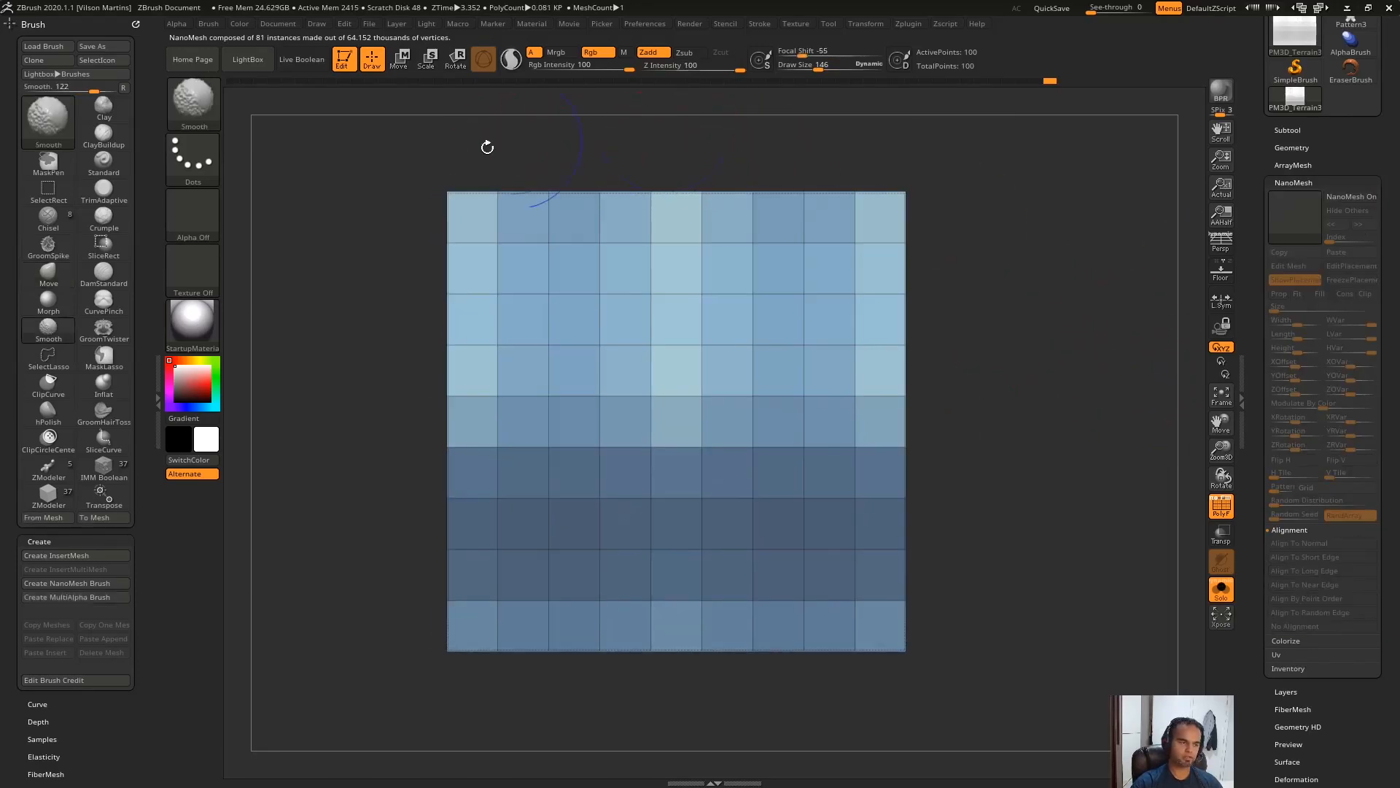
{"action": "left_click", "coordinate": [209, 100]}
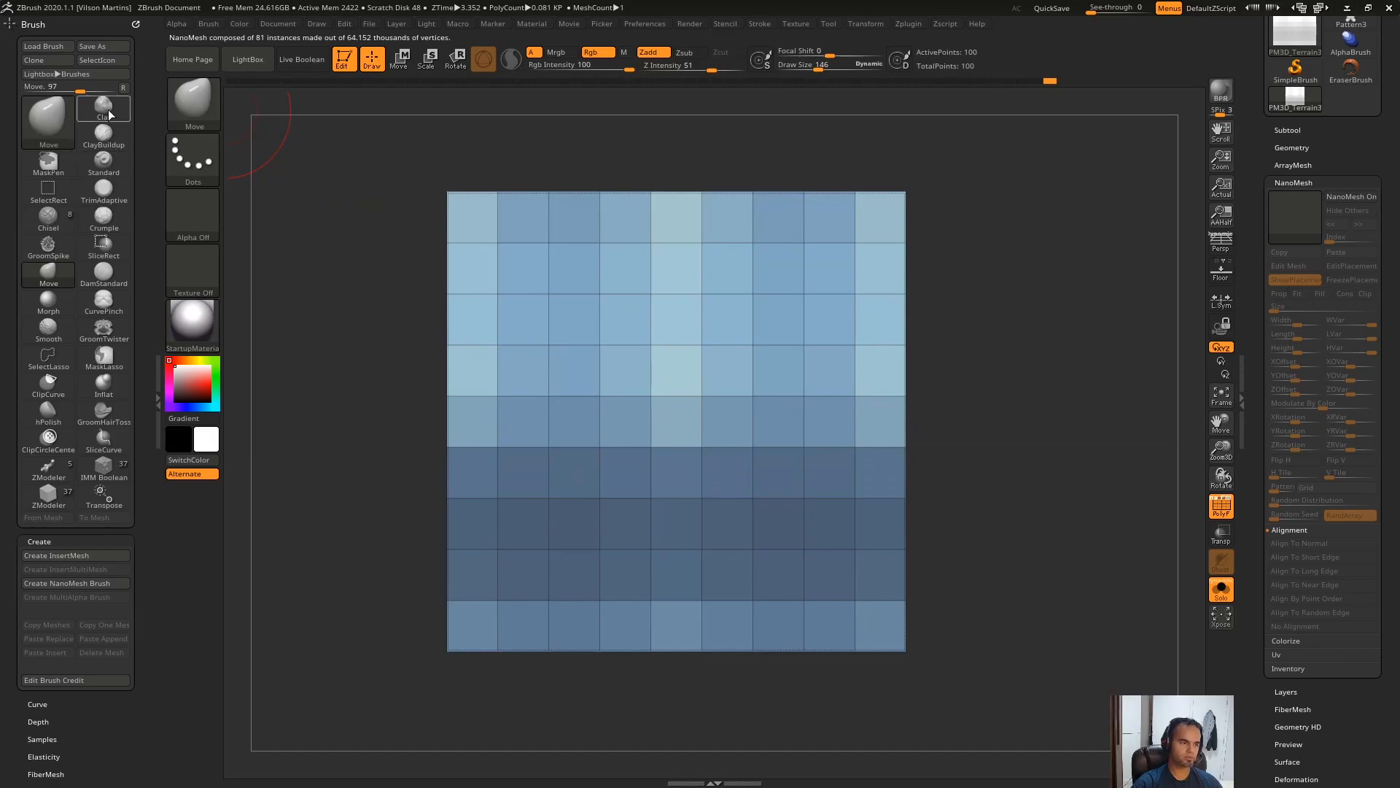
{"action": "left_click", "coordinate": [104, 159]}
{"action": "left_click", "coordinate": [593, 53]}
{"action": "key", "text": "s"}
{"action": "mouse_move", "coordinate": [562, 295]}
{"action": "left_mouse_down"}
{"action": "mouse_move", "coordinate": [592, 295]}
{"action": "mouse_move", "coordinate": [568, 291]}
{"action": "left_mouse_up"}
{"action": "key", "text": "s"}
{"action": "left_click_drag", "start_coordinate": [649, 172], "coordinate": [650, 178]}
{"action": "left_click_drag", "start_coordinate": [183, 374], "coordinate": [176, 355]}
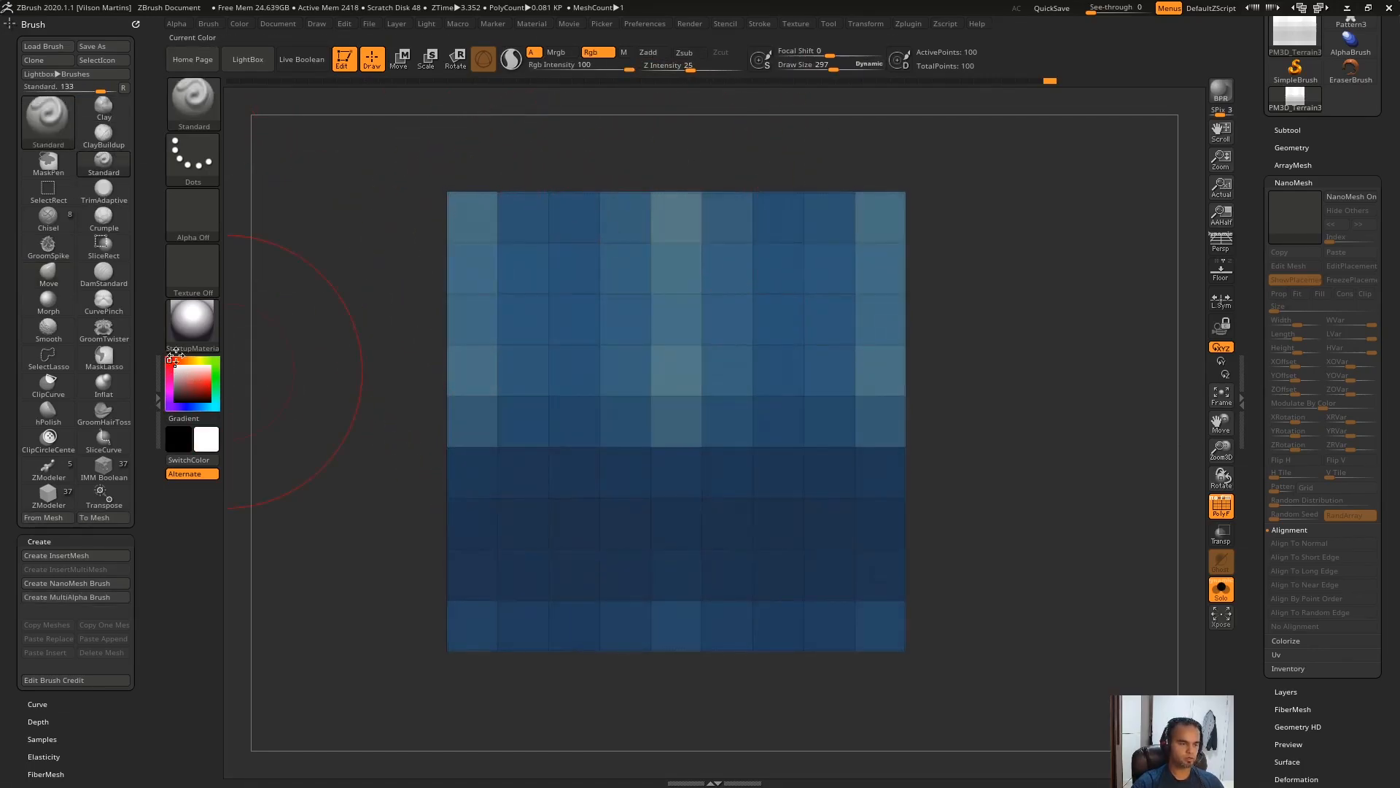
Step: Paint colour on the terrain with a draw size of 169 and turn NanoMesh back on
{"action": "key", "text": "s"}
{"action": "left_click_drag", "start_coordinate": [547, 312], "coordinate": [1203, 251]}
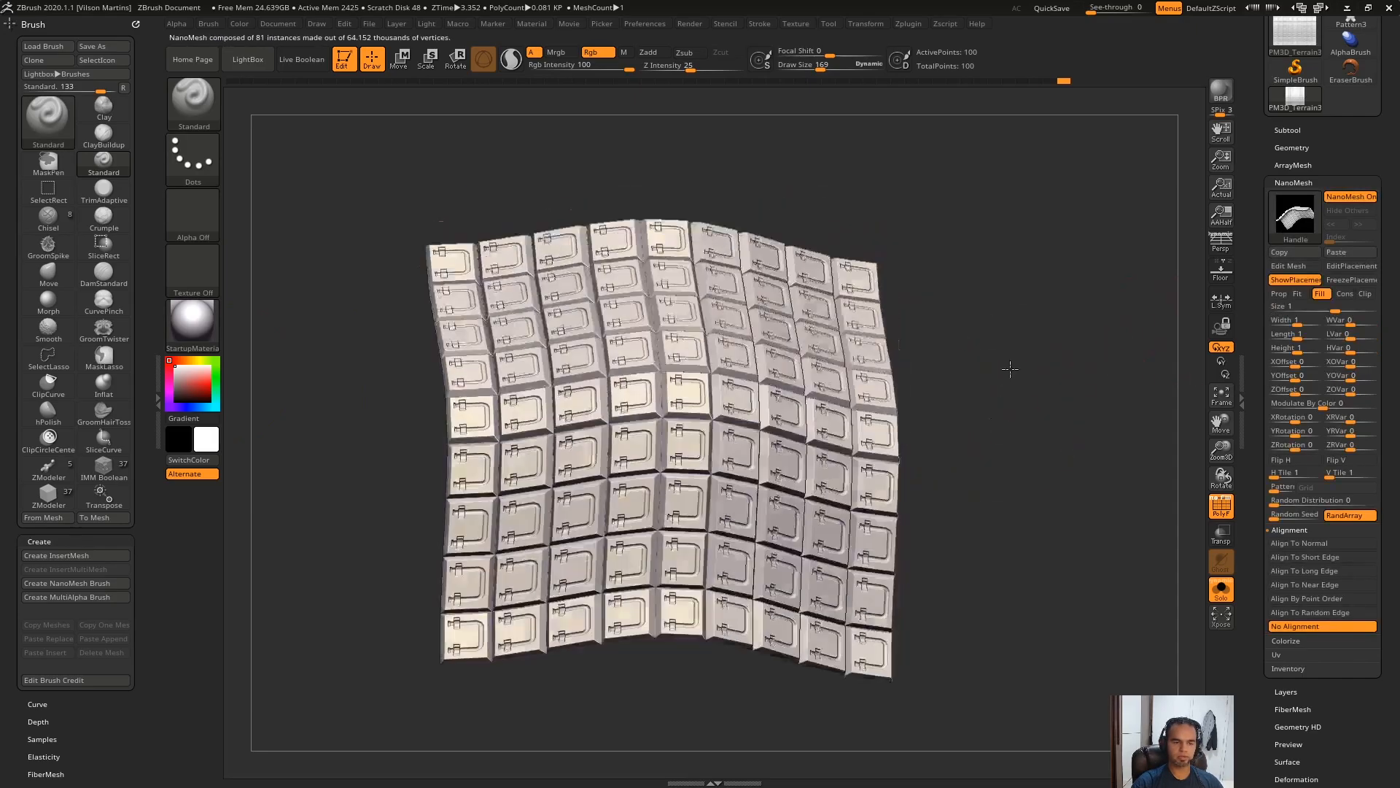
{"action": "left_click_drag", "start_coordinate": [1010, 368], "coordinate": [1196, 373]}
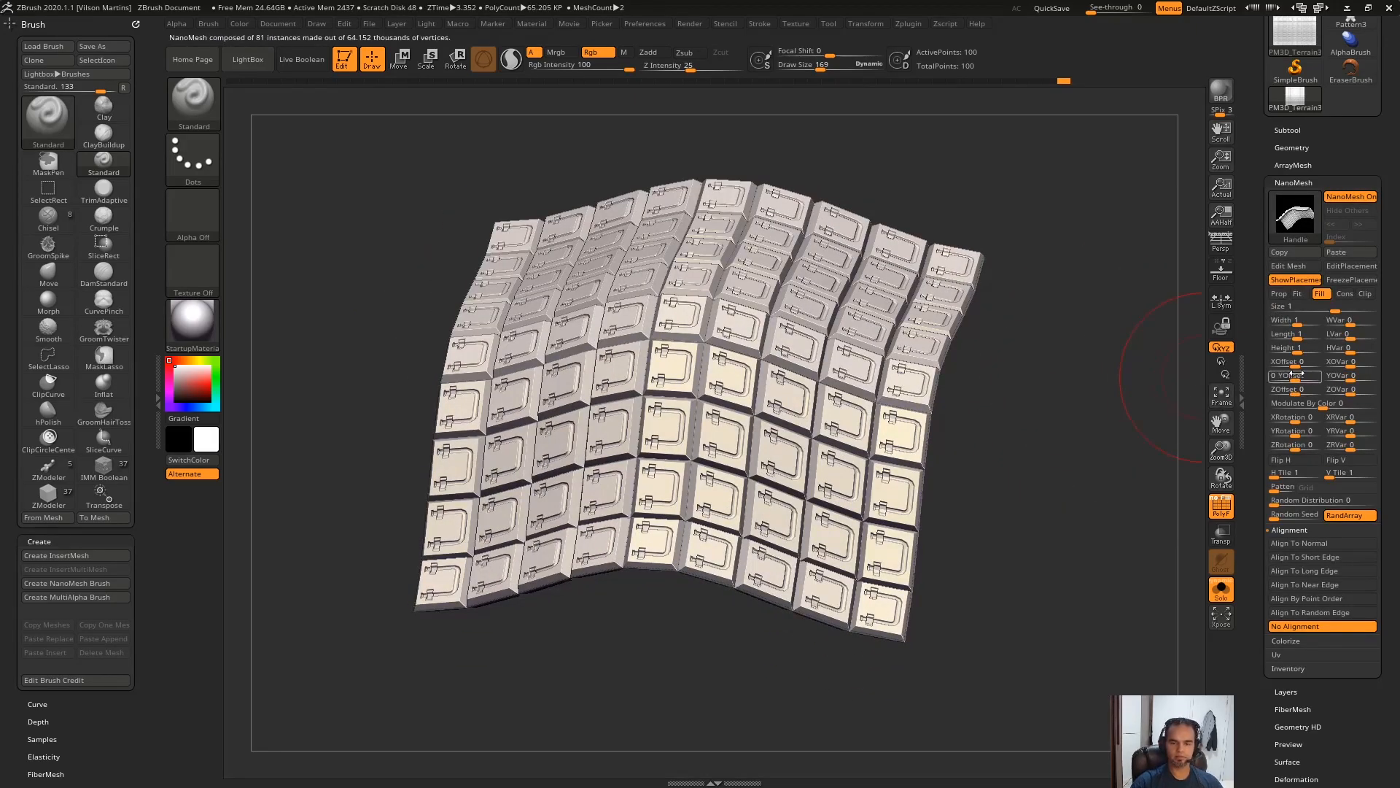
Step: Set the panels' ZOffset to 1.9018 and Modulate By Color to 8
{"action": "left_click_drag", "start_coordinate": [1295, 391], "coordinate": [1310, 392]}
{"action": "left_click_drag", "start_coordinate": [1101, 456], "coordinate": [1259, 460]}
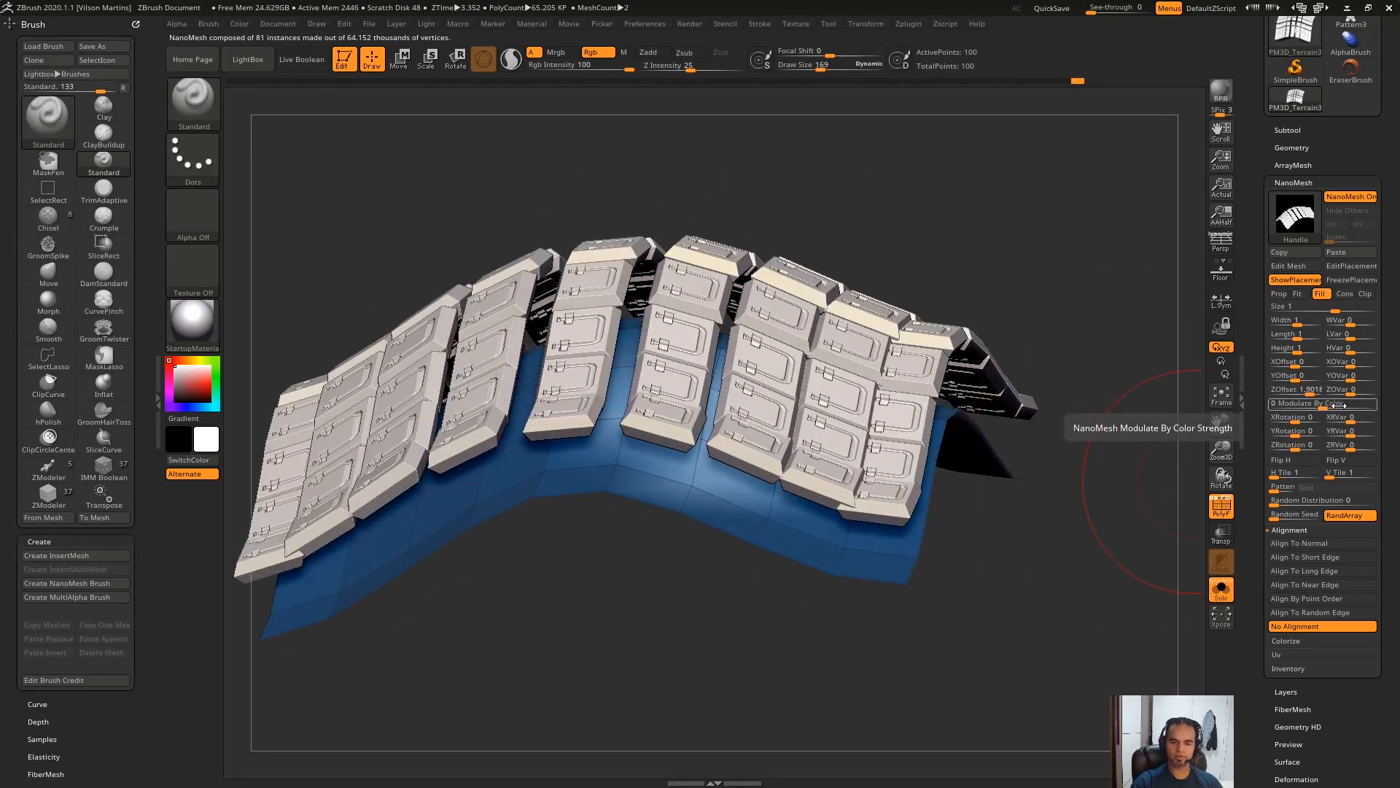
{"action": "mouse_move", "coordinate": [1332, 405]}
{"action": "left_mouse_down"}
{"action": "mouse_move", "coordinate": [1370, 411]}
{"action": "mouse_move", "coordinate": [1350, 410]}
{"action": "left_mouse_up"}
{"action": "key", "text": "f"}
{"action": "left_click_drag", "start_coordinate": [1070, 461], "coordinate": [912, 351]}
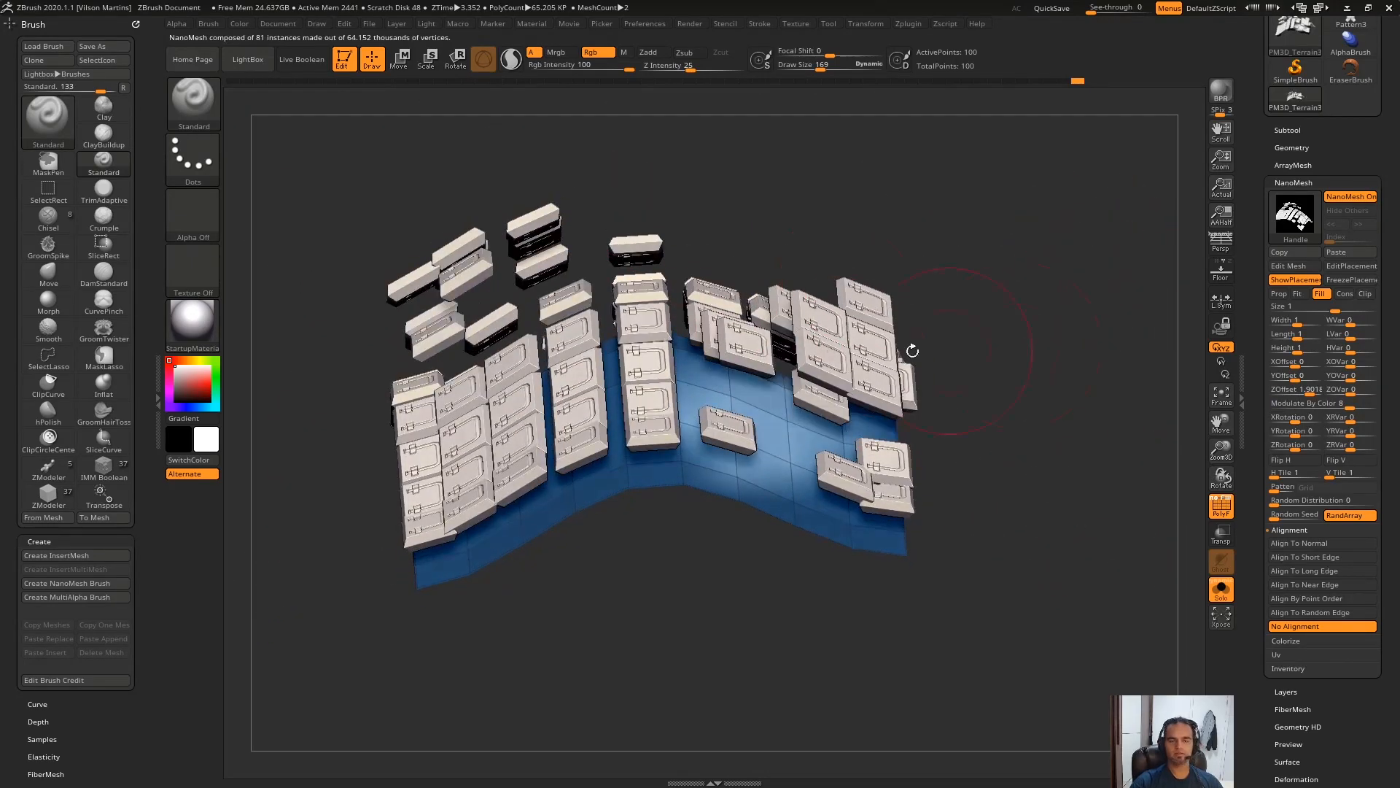
{"action": "left_click_drag", "start_coordinate": [935, 305], "coordinate": [913, 355]}
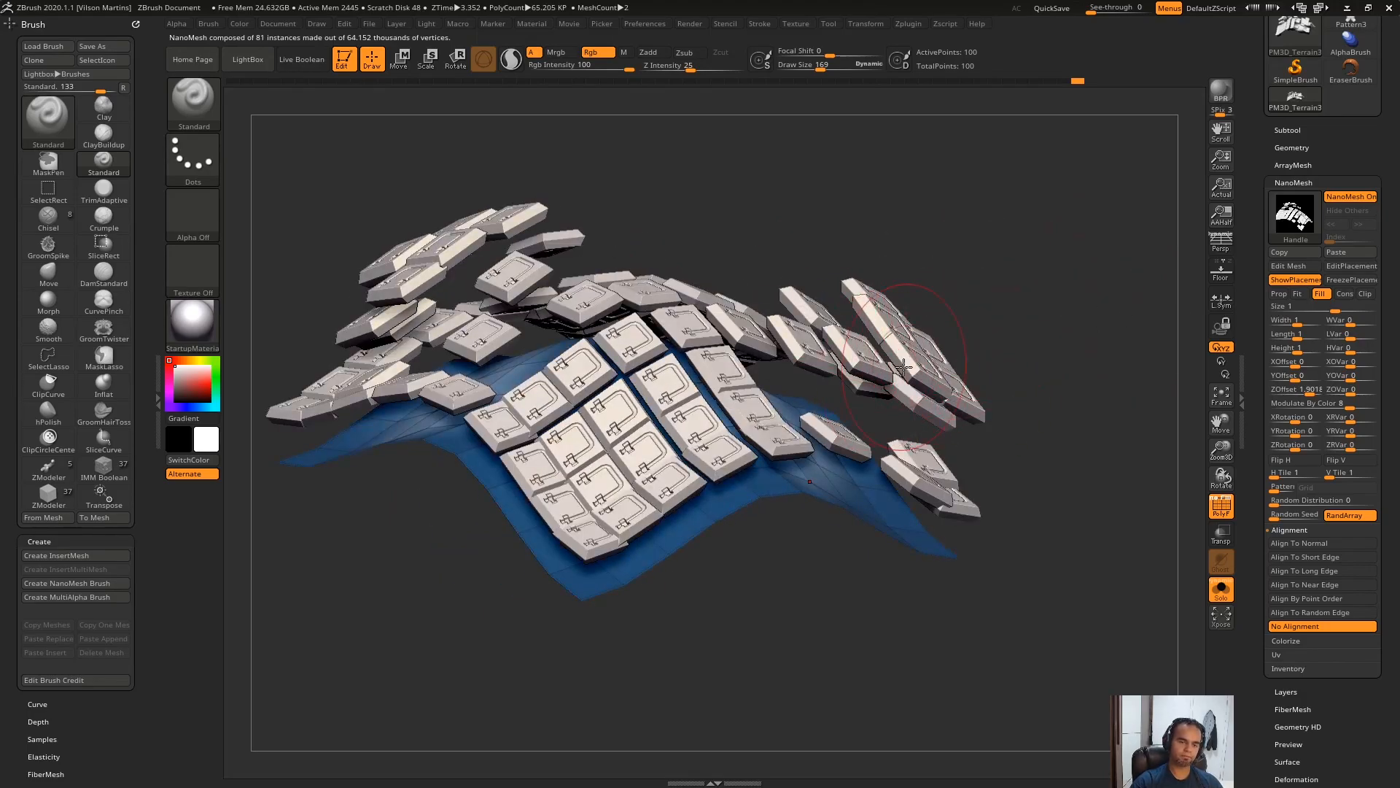
{"action": "left_click_drag", "start_coordinate": [1088, 314], "coordinate": [1112, 350]}
Step: Raise Modulate By Color to 100 and examine how the panels spread over the terrain
{"action": "left_click_drag", "start_coordinate": [1348, 404], "coordinate": [1373, 403]}
{"action": "left_click_drag", "start_coordinate": [1160, 518], "coordinate": [1142, 296]}
{"action": "left_click_drag", "start_coordinate": [1357, 404], "coordinate": [1396, 395]}
{"action": "left_click_drag", "start_coordinate": [701, 589], "coordinate": [650, 304]}
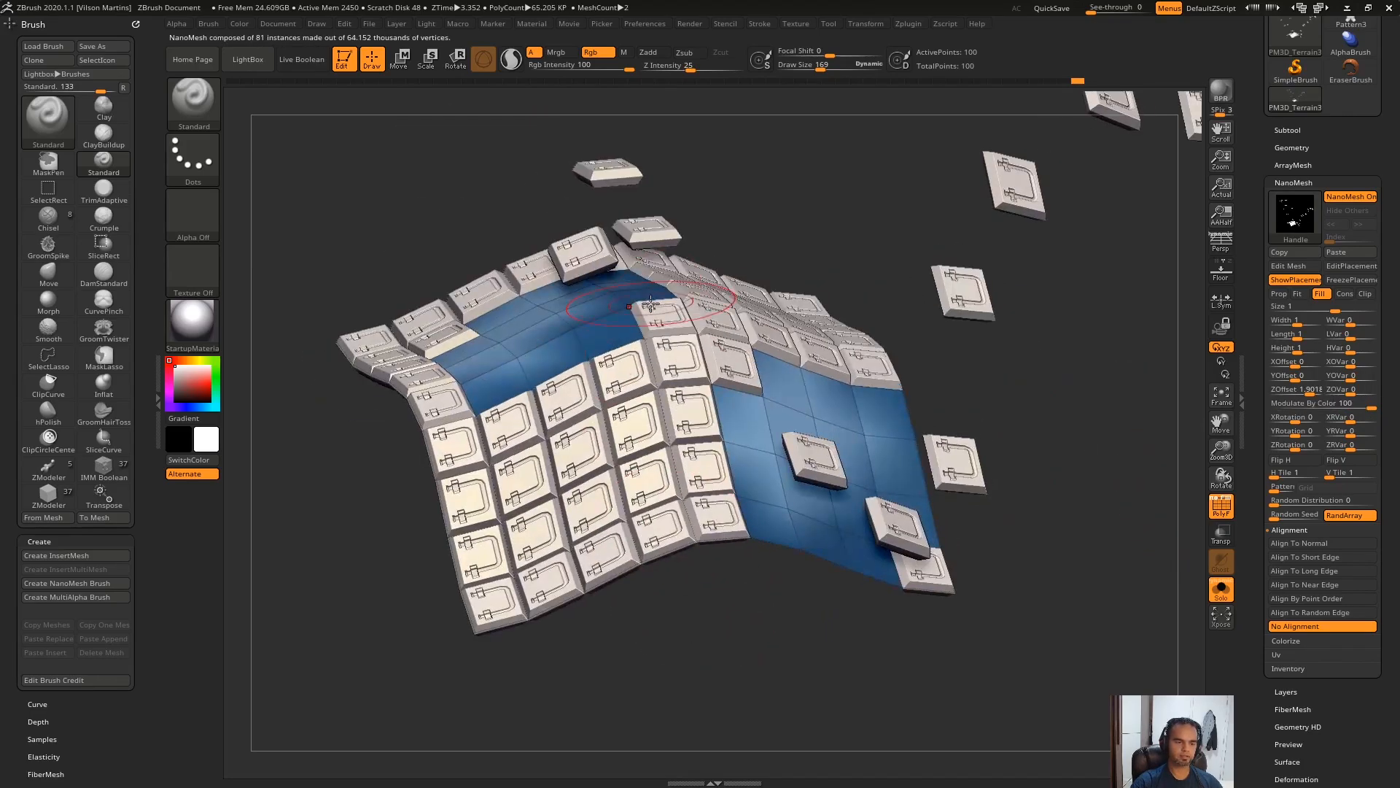
{"action": "left_click_drag", "start_coordinate": [705, 630], "coordinate": [839, 619]}
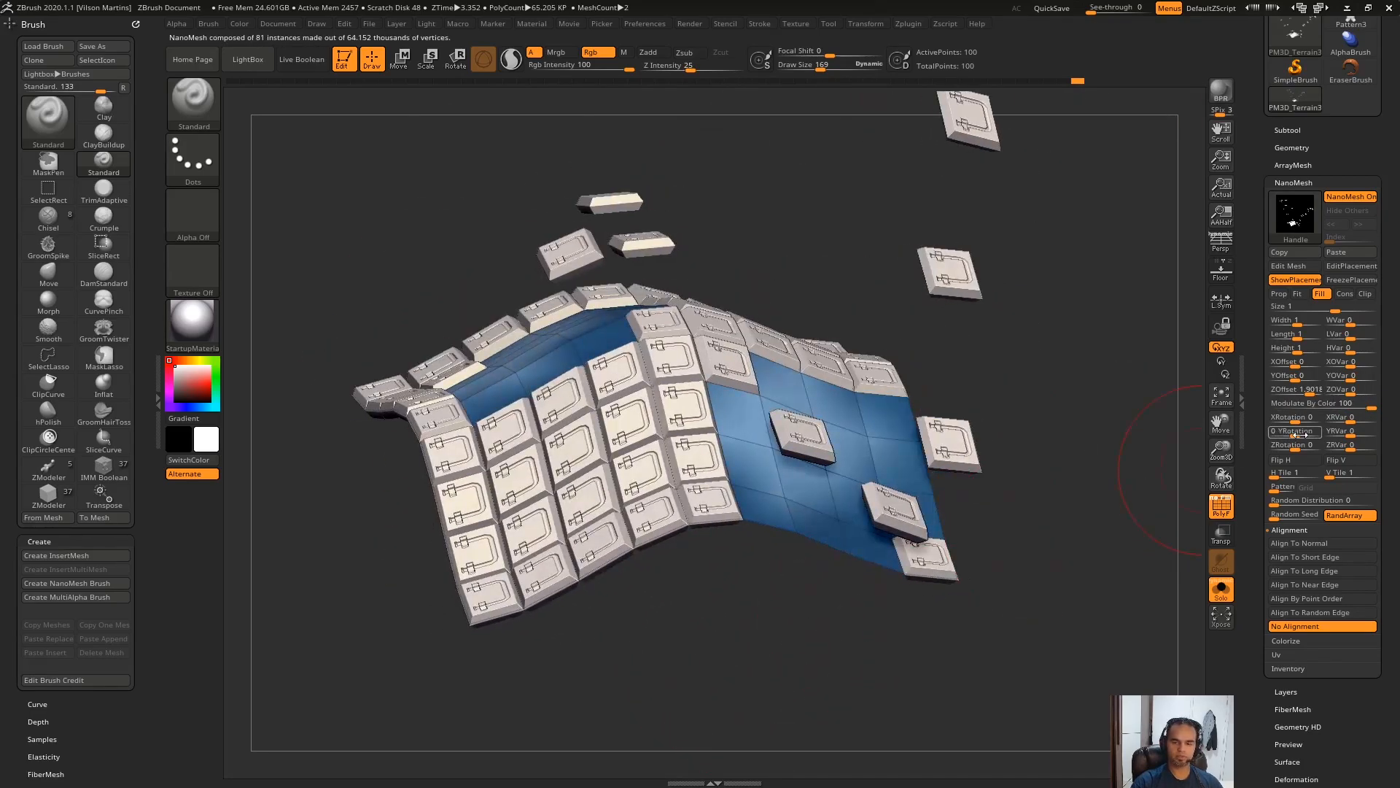
Step: Reduce the panels' ZOffset to 0.1058 and examine the colour-modulated displacement from several angles
{"action": "mouse_move", "coordinate": [1313, 391]}
{"action": "left_mouse_down"}
{"action": "mouse_move", "coordinate": [1335, 392]}
{"action": "mouse_move", "coordinate": [1297, 393]}
{"action": "mouse_move", "coordinate": [1313, 391]}
{"action": "left_mouse_up"}
{"action": "mouse_move", "coordinate": [1072, 467]}
{"action": "left_mouse_down"}
{"action": "mouse_move", "coordinate": [1038, 434]}
{"action": "mouse_move", "coordinate": [1006, 362]}
{"action": "mouse_move", "coordinate": [1046, 294]}
{"action": "mouse_move", "coordinate": [1039, 306]}
{"action": "mouse_move", "coordinate": [1174, 339]}
{"action": "left_mouse_up"}
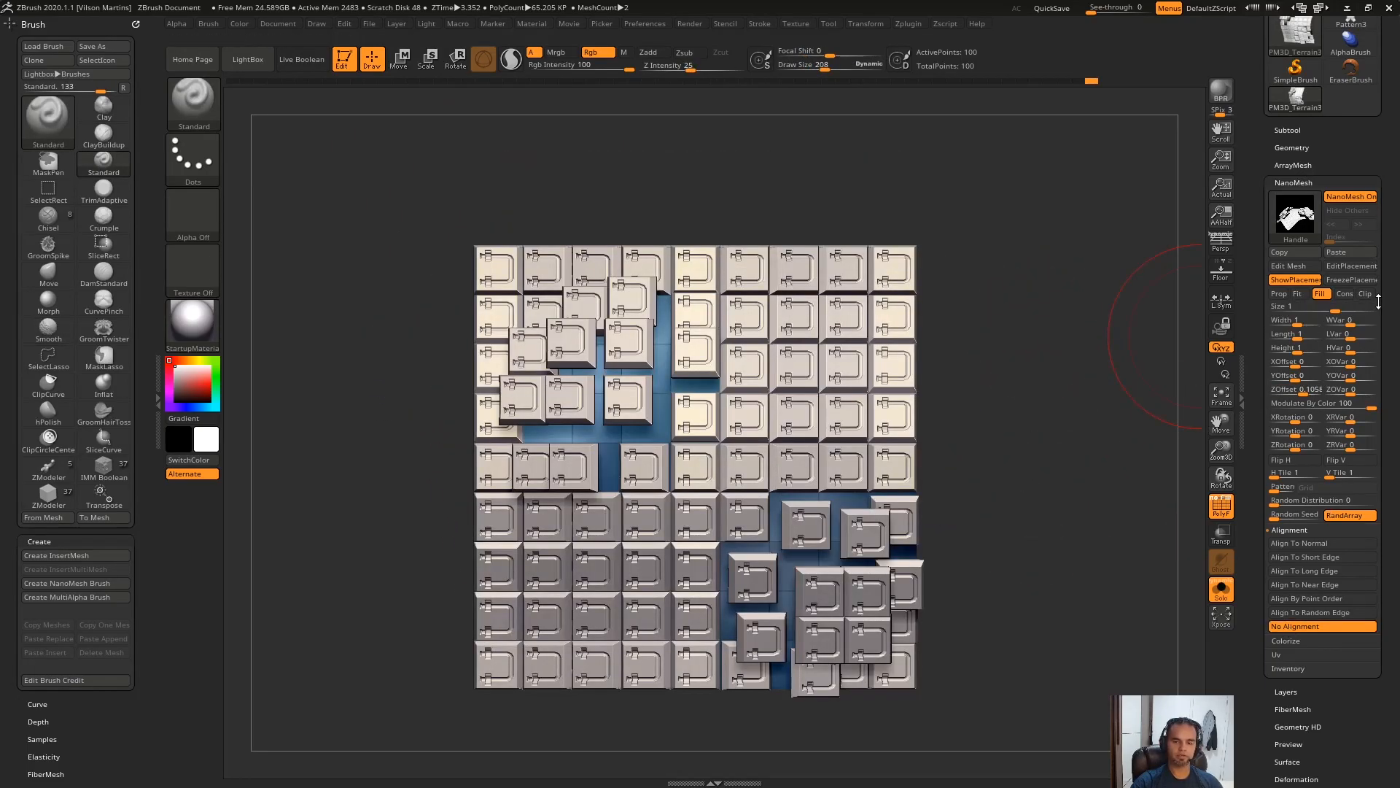
{"action": "mouse_move", "coordinate": [1047, 253]}
{"action": "left_mouse_down"}
{"action": "mouse_move", "coordinate": [1046, 275]}
{"action": "mouse_move", "coordinate": [1050, 256]}
{"action": "left_mouse_up"}
{"action": "left_click_drag", "start_coordinate": [1120, 309], "coordinate": [1024, 321]}
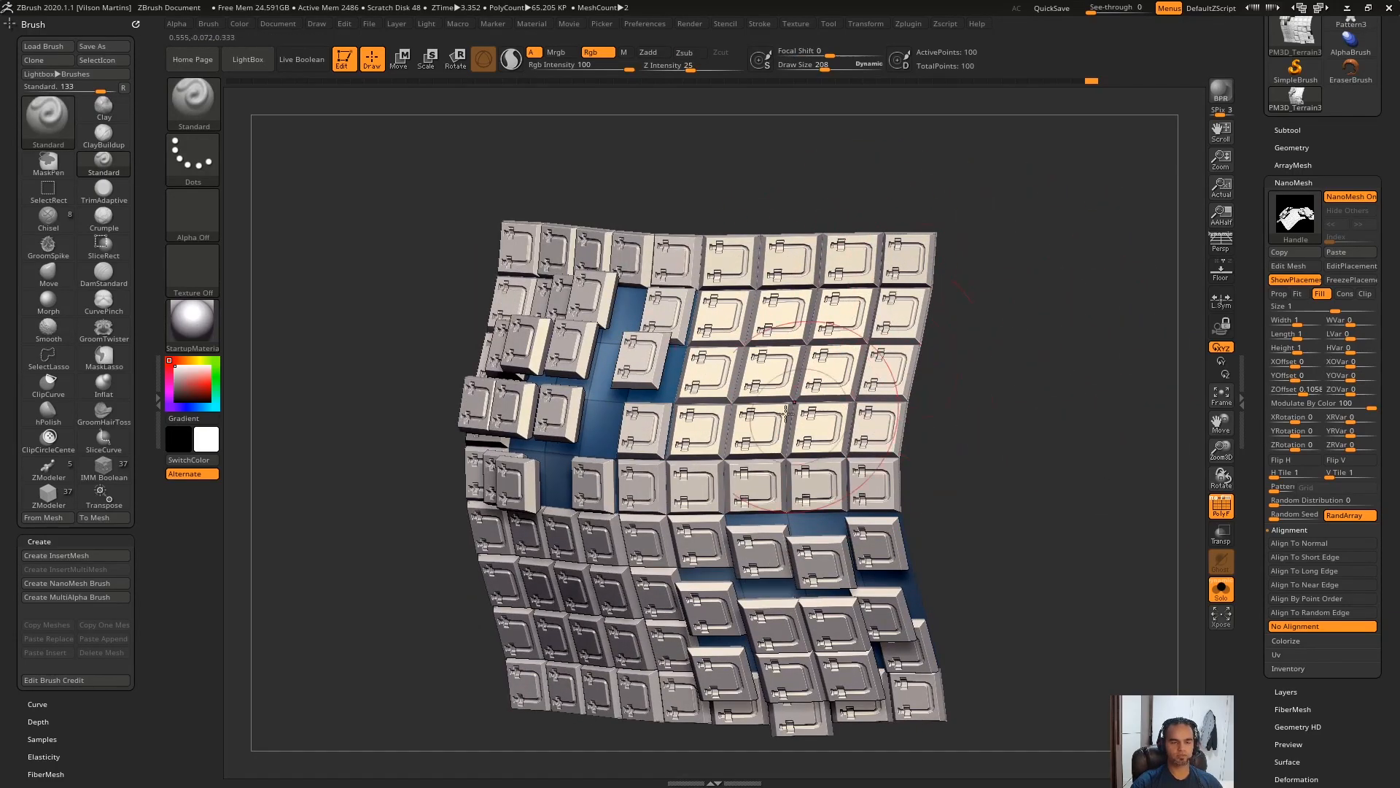
{"action": "left_click_drag", "start_coordinate": [1078, 323], "coordinate": [735, 358]}
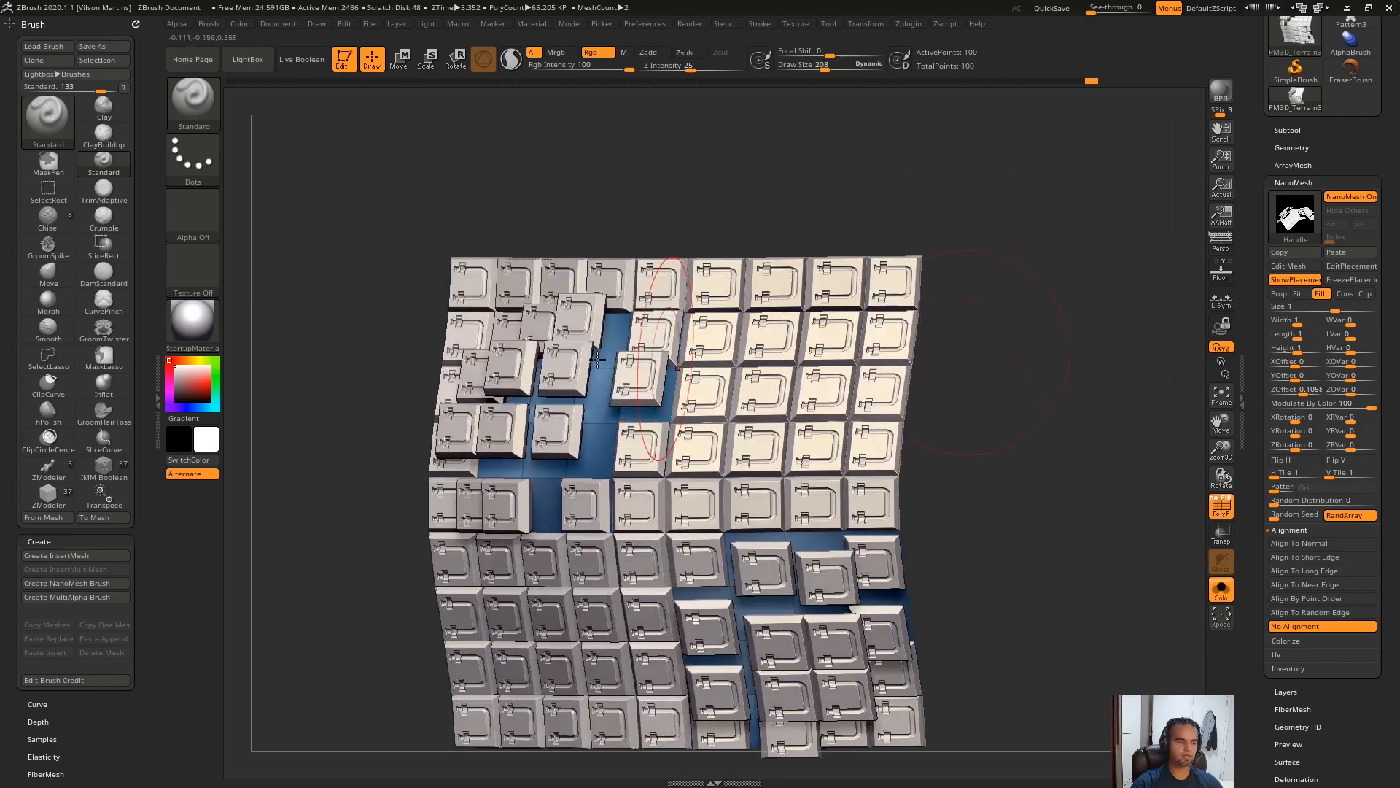
{"action": "left_click_drag", "start_coordinate": [875, 248], "coordinate": [838, 292]}
{"action": "mouse_move", "coordinate": [948, 326]}
{"action": "left_mouse_down"}
{"action": "mouse_move", "coordinate": [866, 335]}
{"action": "mouse_move", "coordinate": [964, 321]}
{"action": "left_mouse_up"}
{"action": "left_click_drag", "start_coordinate": [744, 298], "coordinate": [854, 313]}
Step: Restore ZOffset and Modulate By Color to 0 and turn on Flip V for the panels
{"action": "left_click_drag", "start_coordinate": [855, 224], "coordinate": [1072, 418], "text": "shift"}
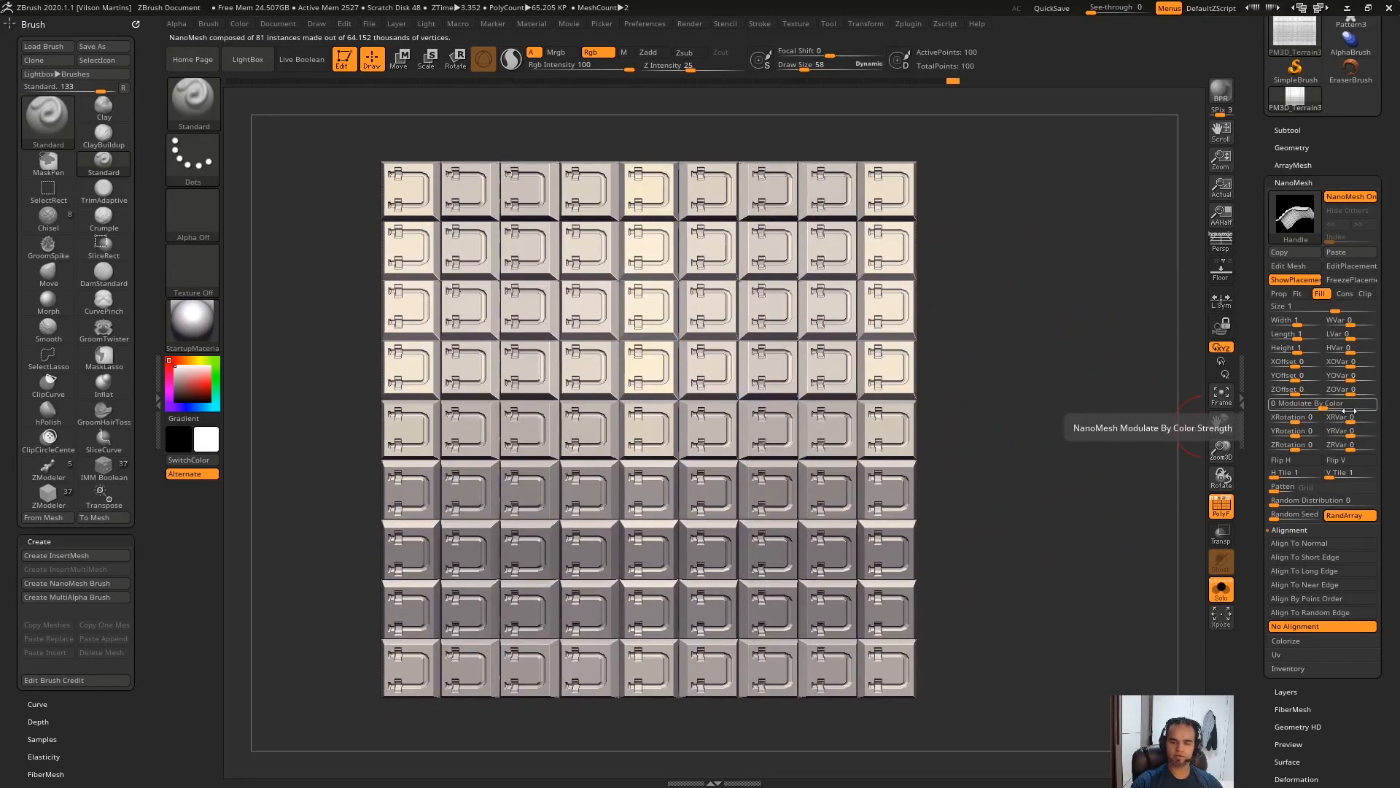
{"action": "left_click_drag", "start_coordinate": [1214, 450], "coordinate": [1198, 469]}
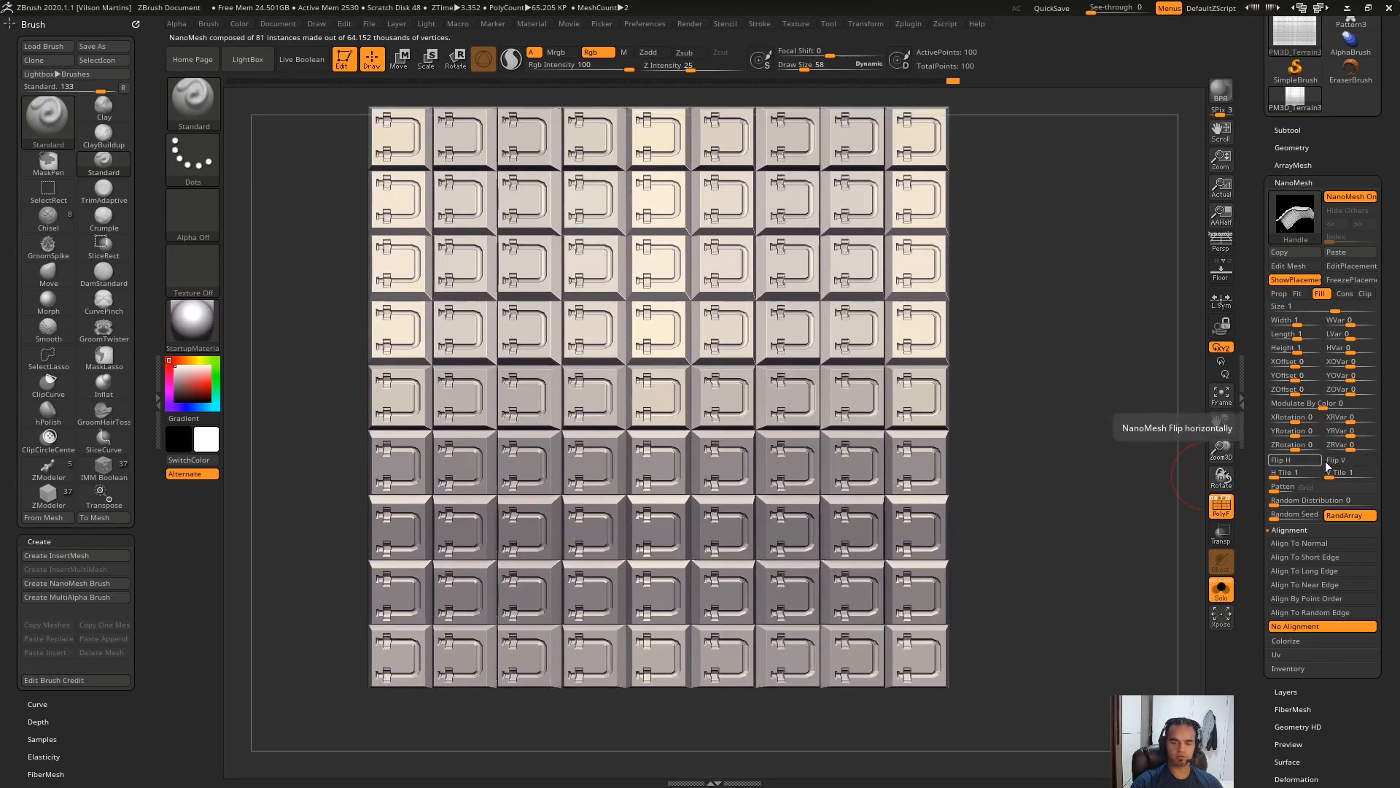
{"action": "left_click", "coordinate": [1356, 464]}
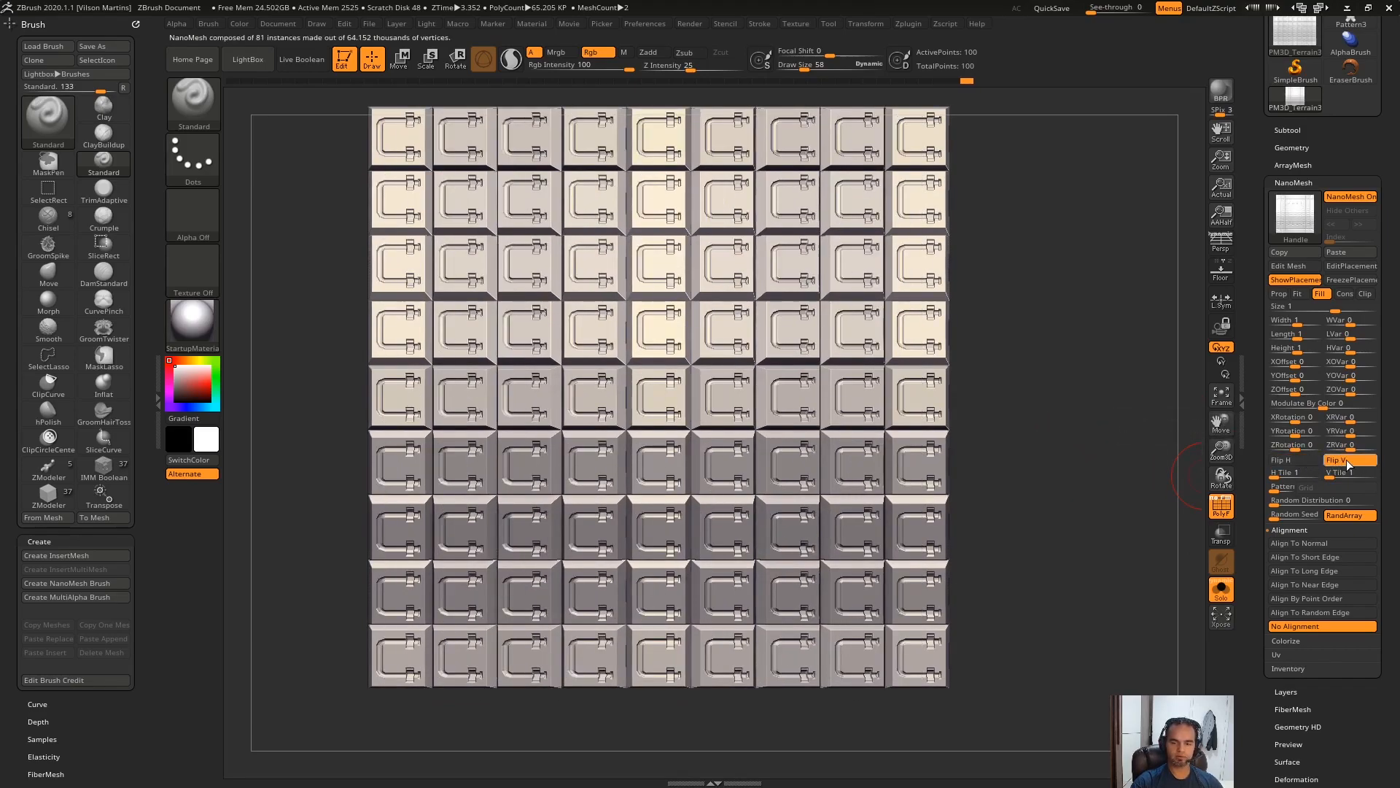
Step: Turn off the vertical flip on the NanoMesh panels, leaving both flip options disabled
{"action": "left_click", "coordinate": [1329, 467]}
{"action": "left_click", "coordinate": [1310, 460]}
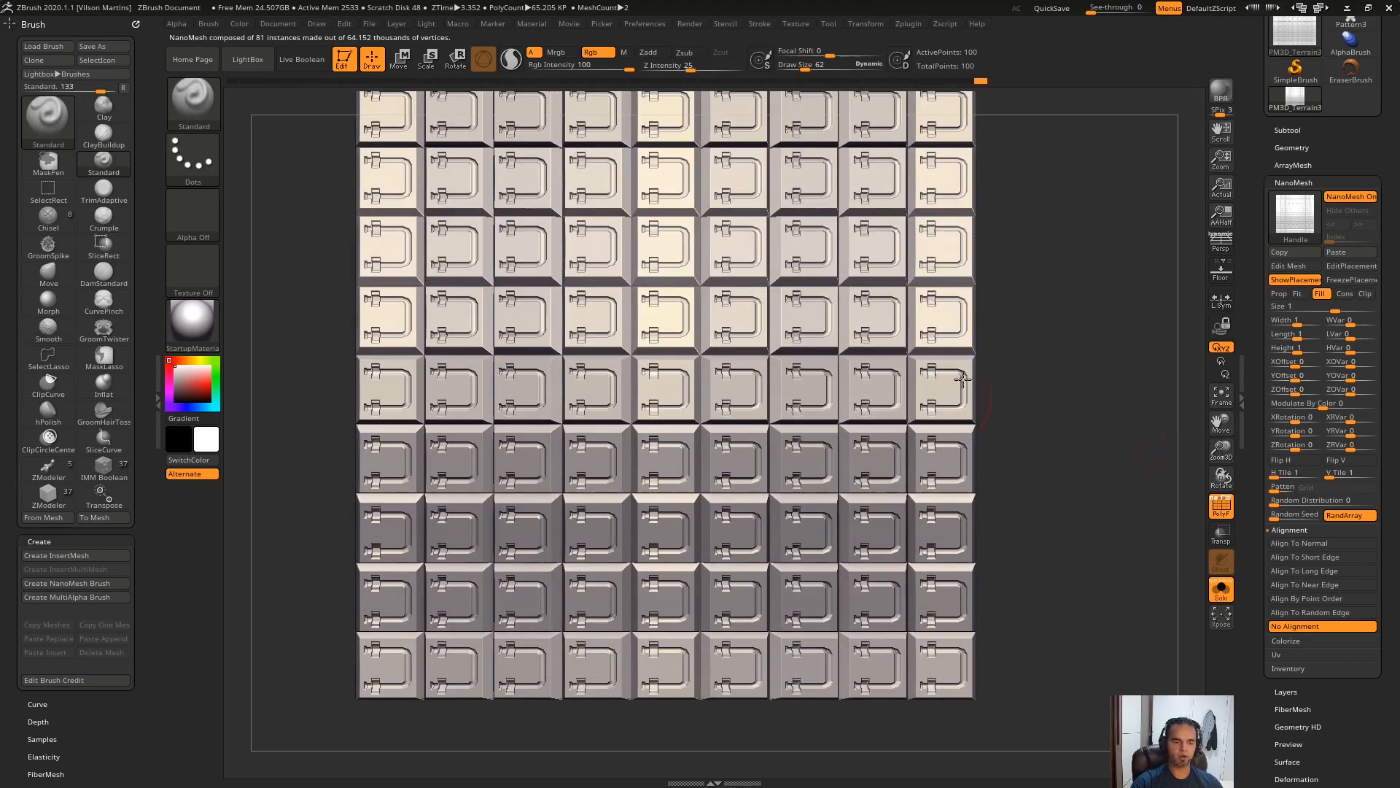
{"action": "left_click_drag", "start_coordinate": [1018, 420], "coordinate": [973, 200], "text": "alt"}
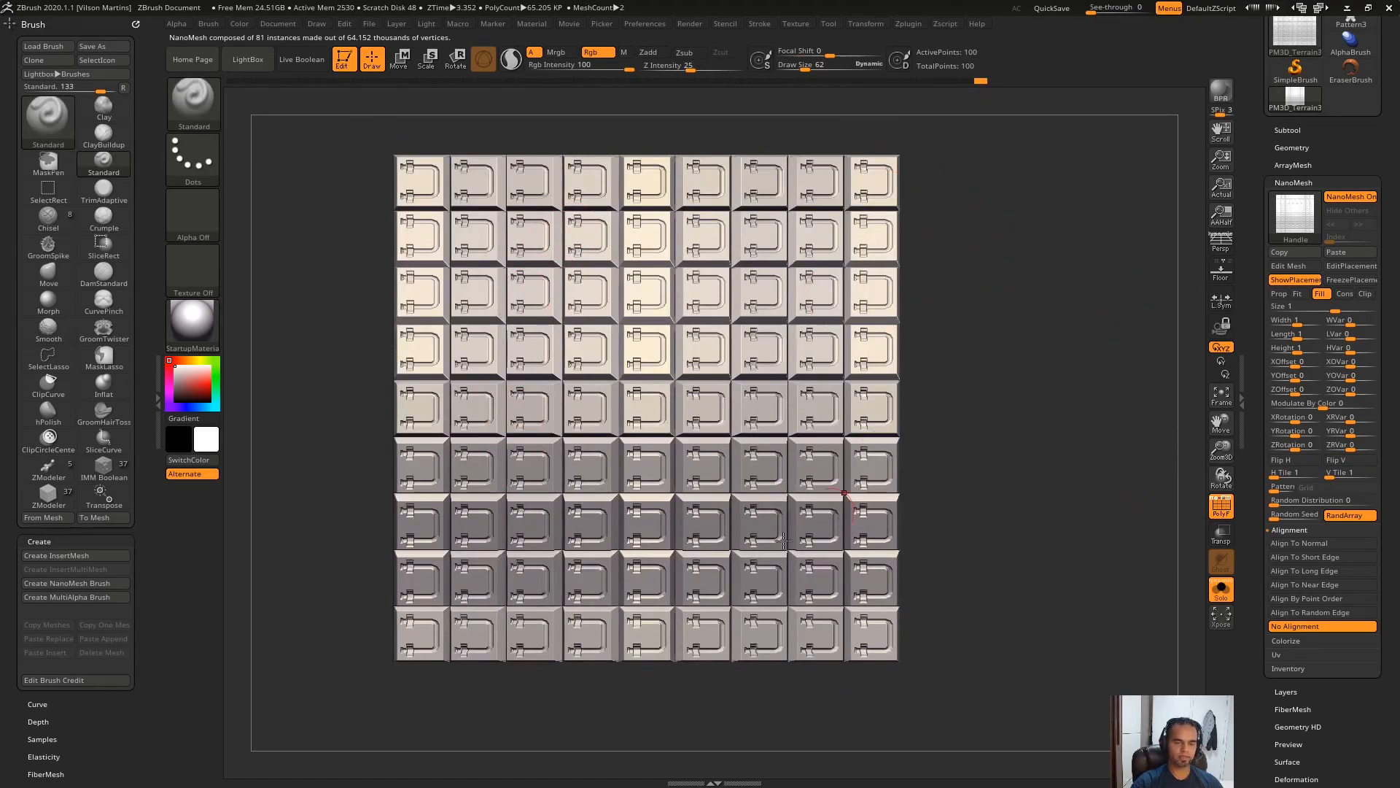
{"action": "mouse_move", "coordinate": [1074, 375]}
{"action": "left_mouse_down", "text": "alt"}
{"action": "mouse_move", "coordinate": [1109, 484]}
{"action": "mouse_move", "coordinate": [1069, 355]}
{"action": "left_mouse_up", "text": "alt"}
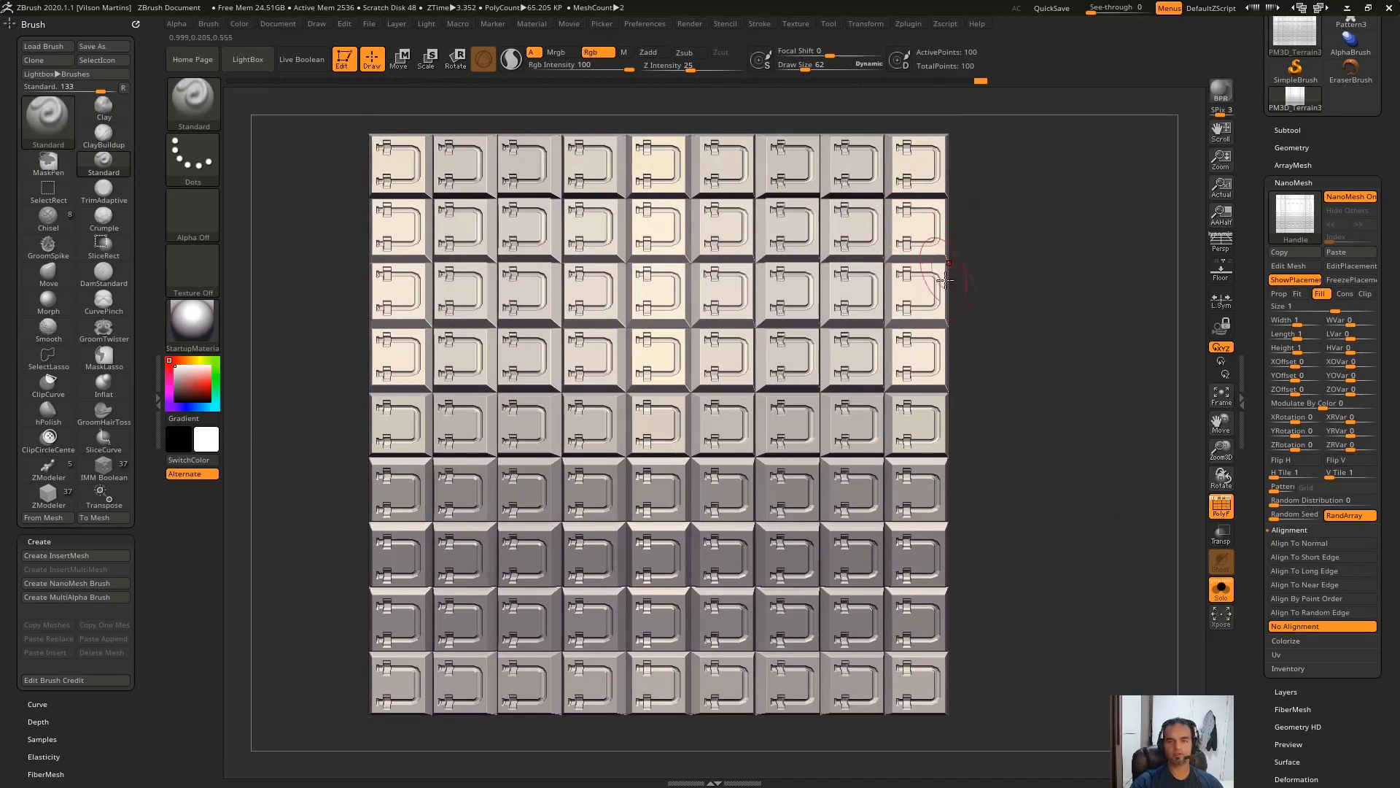
{"action": "left_click_drag", "start_coordinate": [919, 140], "coordinate": [969, 334], "text": "alt"}
{"action": "left_click_drag", "start_coordinate": [1100, 312], "coordinate": [1107, 346], "text": "alt"}
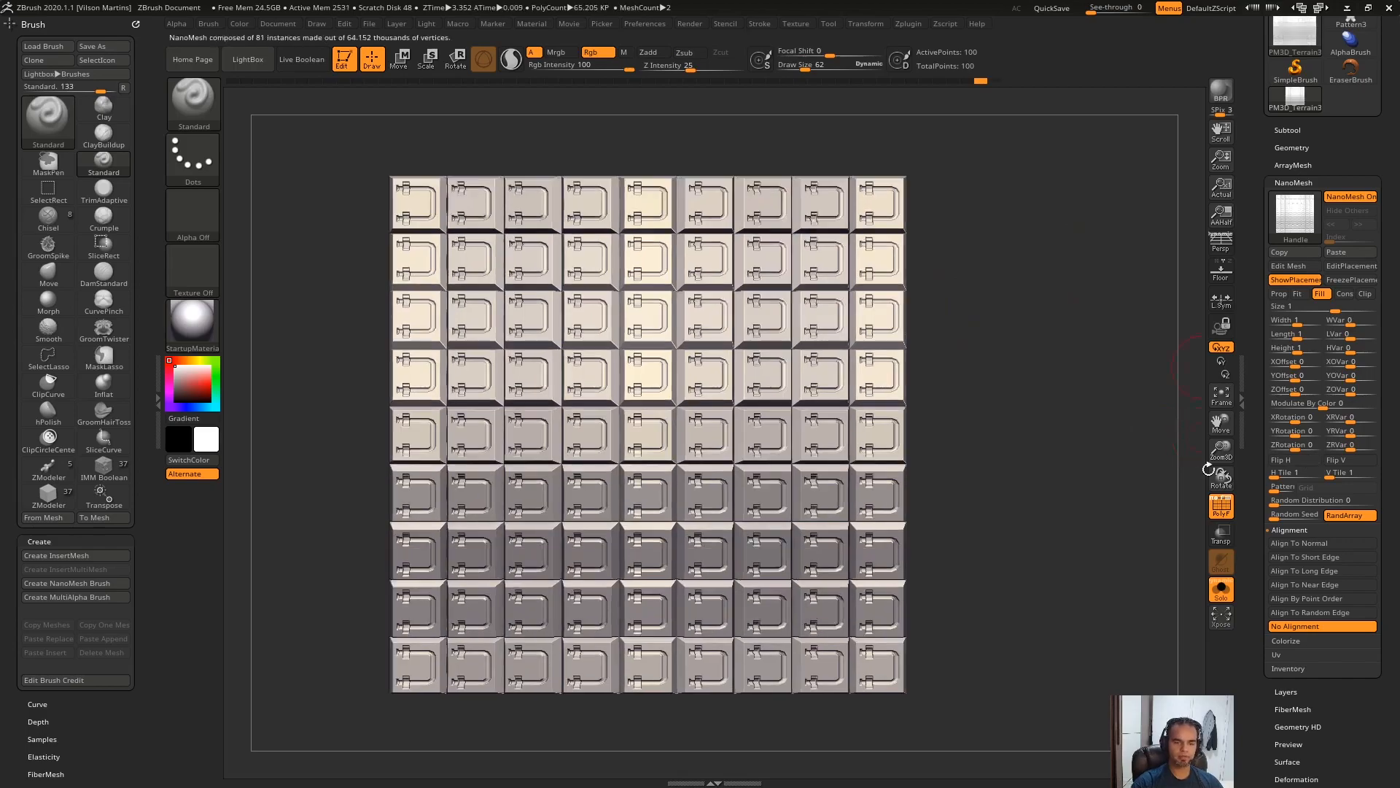
Step: Set the NanoMesh horizontal tiling to 4 and the vertical tiling to 5
{"action": "left_click", "coordinate": [1296, 474]}
{"action": "type", "text": "4"}
{"action": "left_click", "coordinate": [1329, 475]}
{"action": "type", "text": "5"}
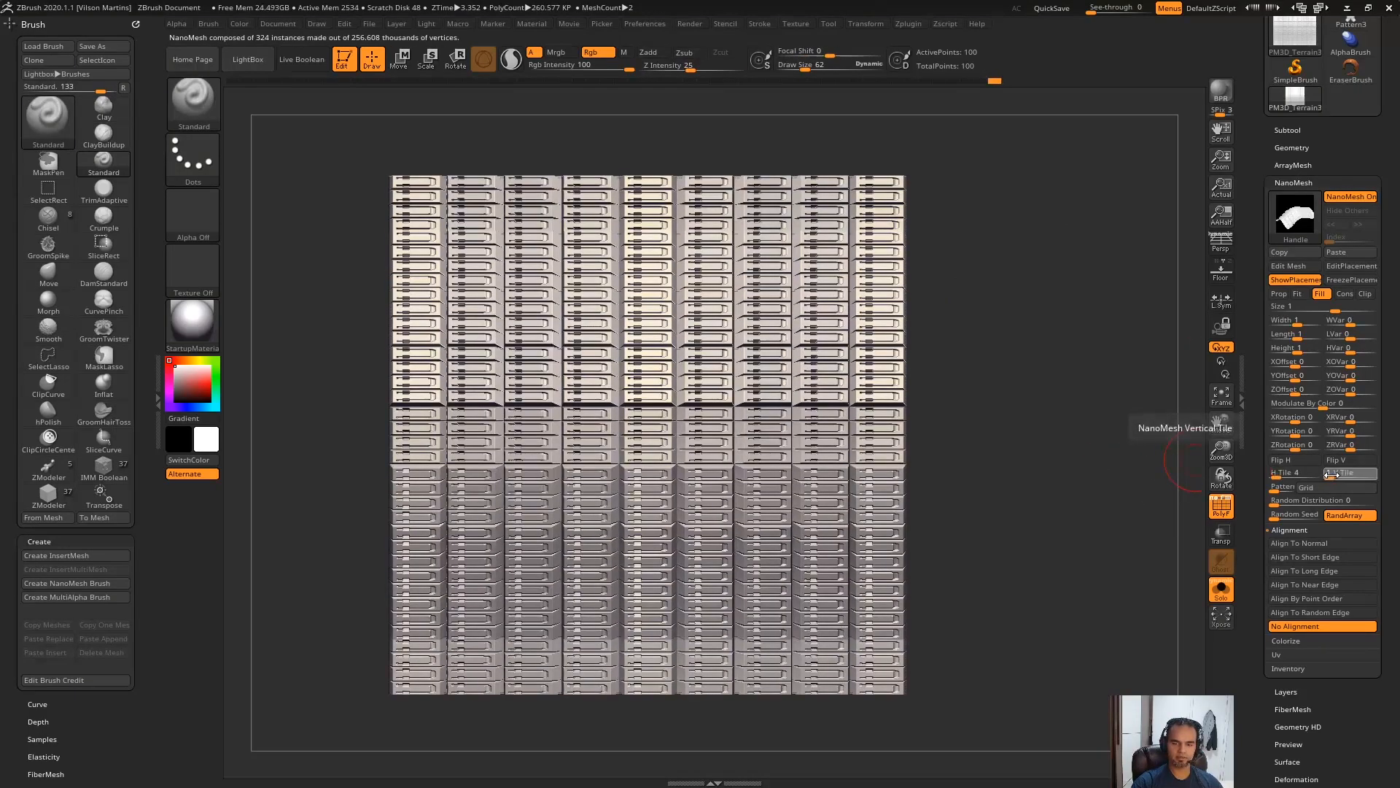
{"action": "key", "text": "Return"}
Step: Set both the horizontal and vertical NanoMesh tiling to 6
{"action": "left_click", "coordinate": [1283, 473]}
{"action": "type", "text": "6"}
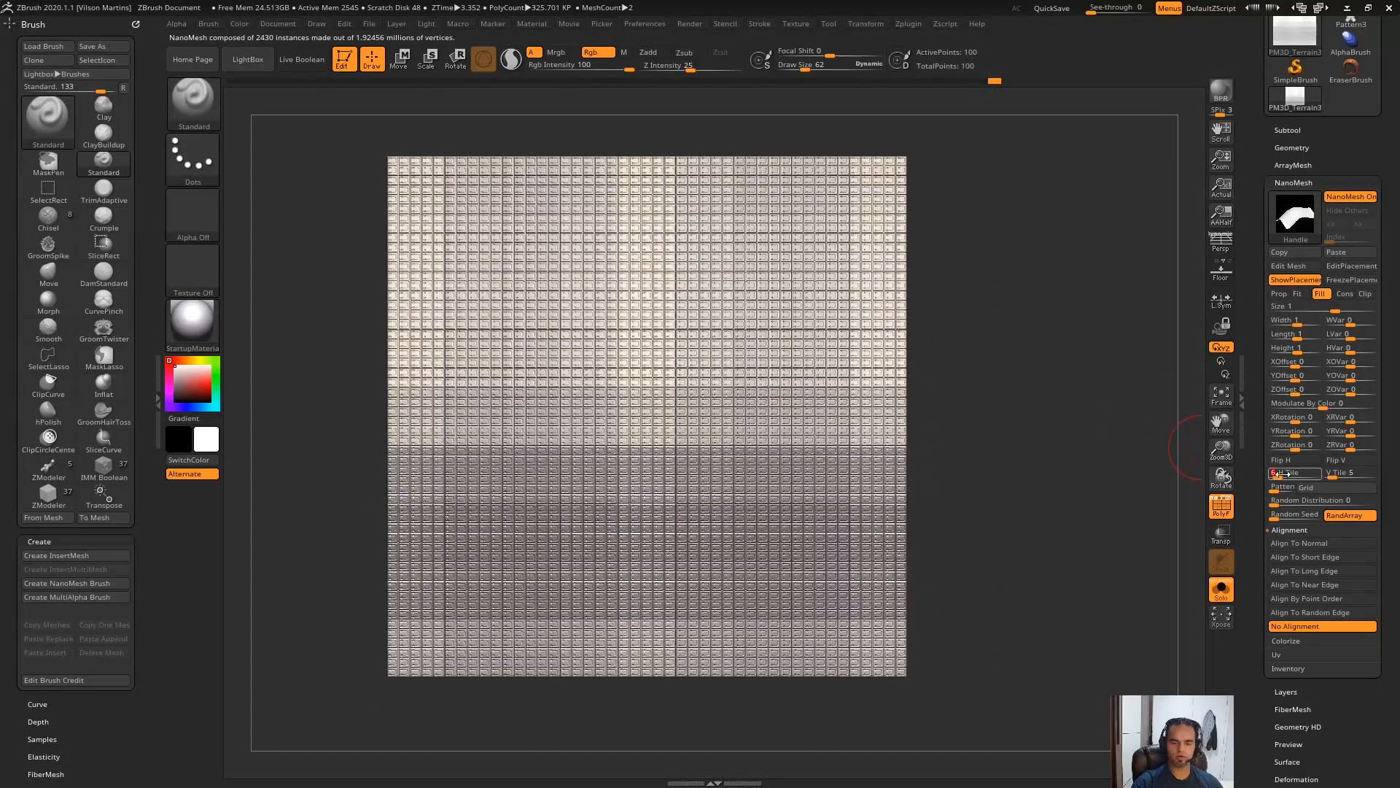
{"action": "key", "text": "Return"}
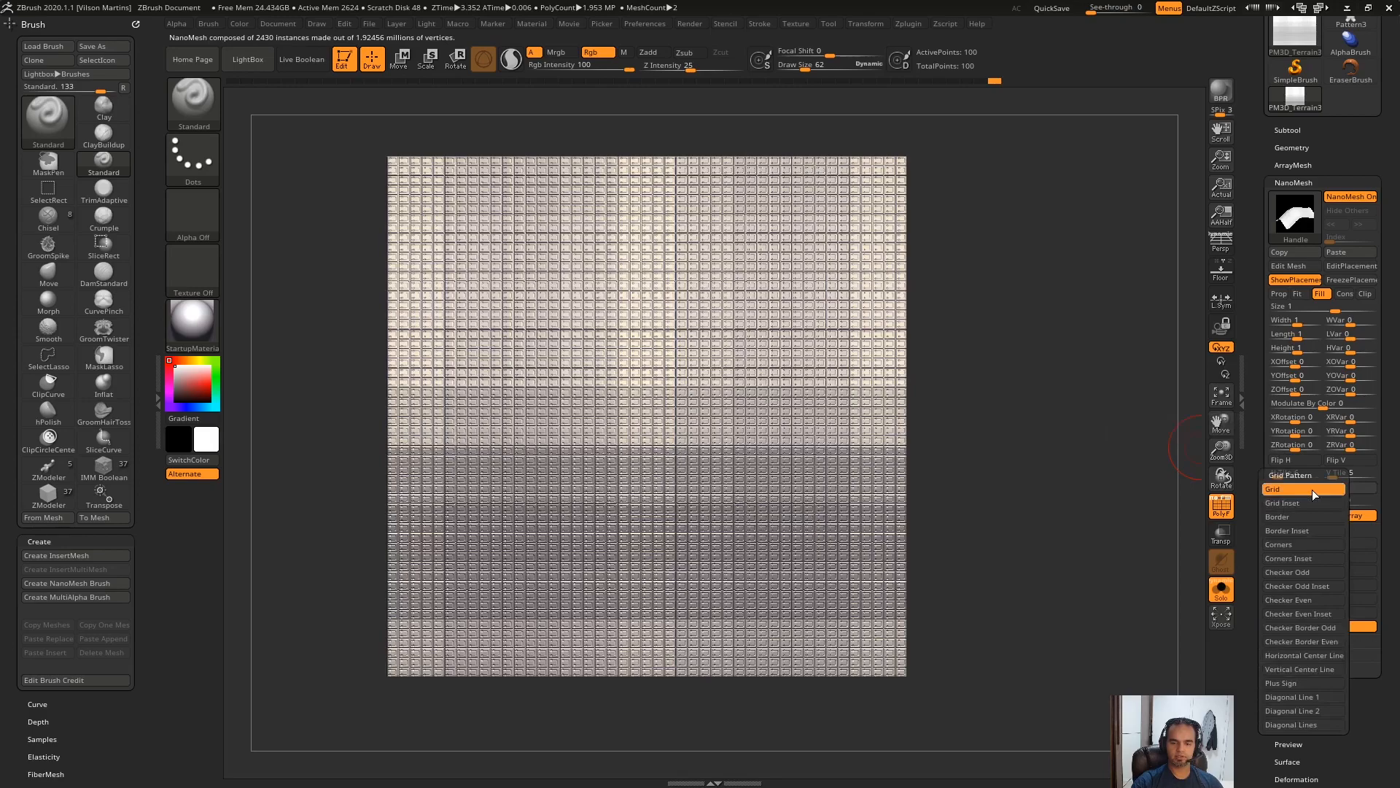
{"action": "left_click_drag", "start_coordinate": [1058, 399], "coordinate": [1163, 445], "text": "alt"}
{"action": "type", "text": "6"}
{"action": "key", "text": "Return"}
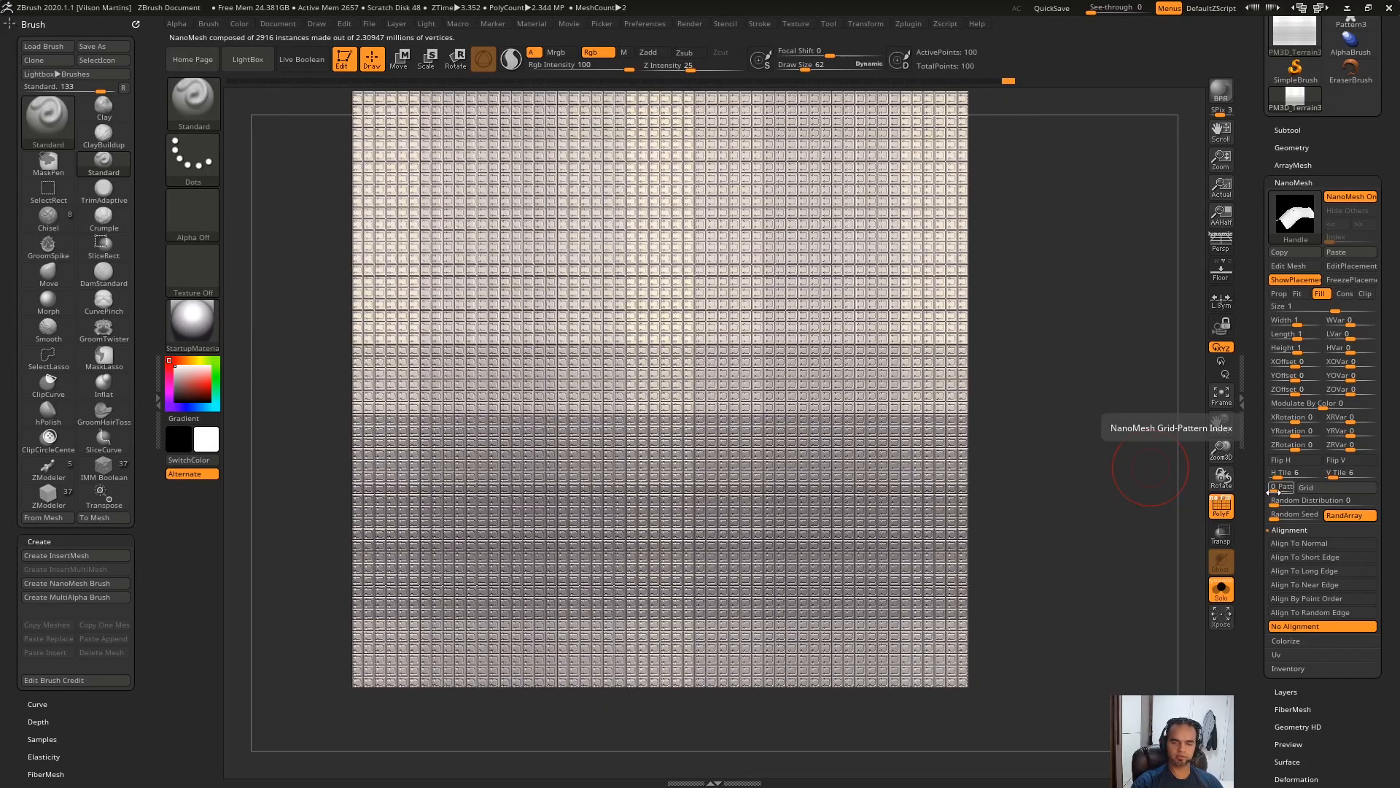
Step: Try the Checker Border Odd, Plus Sign and Checker Even Inset grid patterns on the tiled NanoMesh
{"action": "left_click_drag", "start_coordinate": [1273, 492], "coordinate": [1271, 492]}
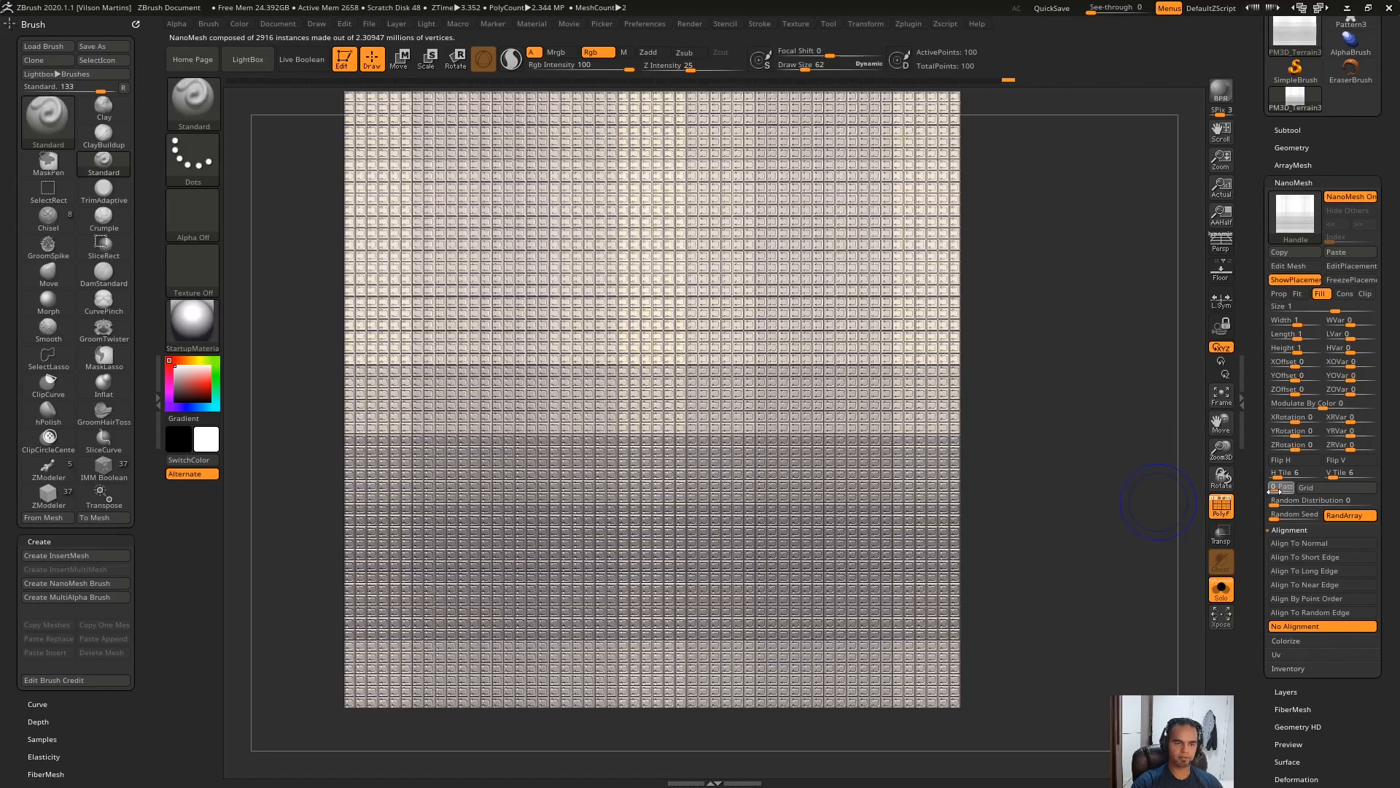
{"action": "left_click_drag", "start_coordinate": [1274, 492], "coordinate": [1282, 491]}
{"action": "left_click_drag", "start_coordinate": [1108, 471], "coordinate": [1096, 477], "text": "alt"}
{"action": "left_click", "coordinate": [1334, 487]}
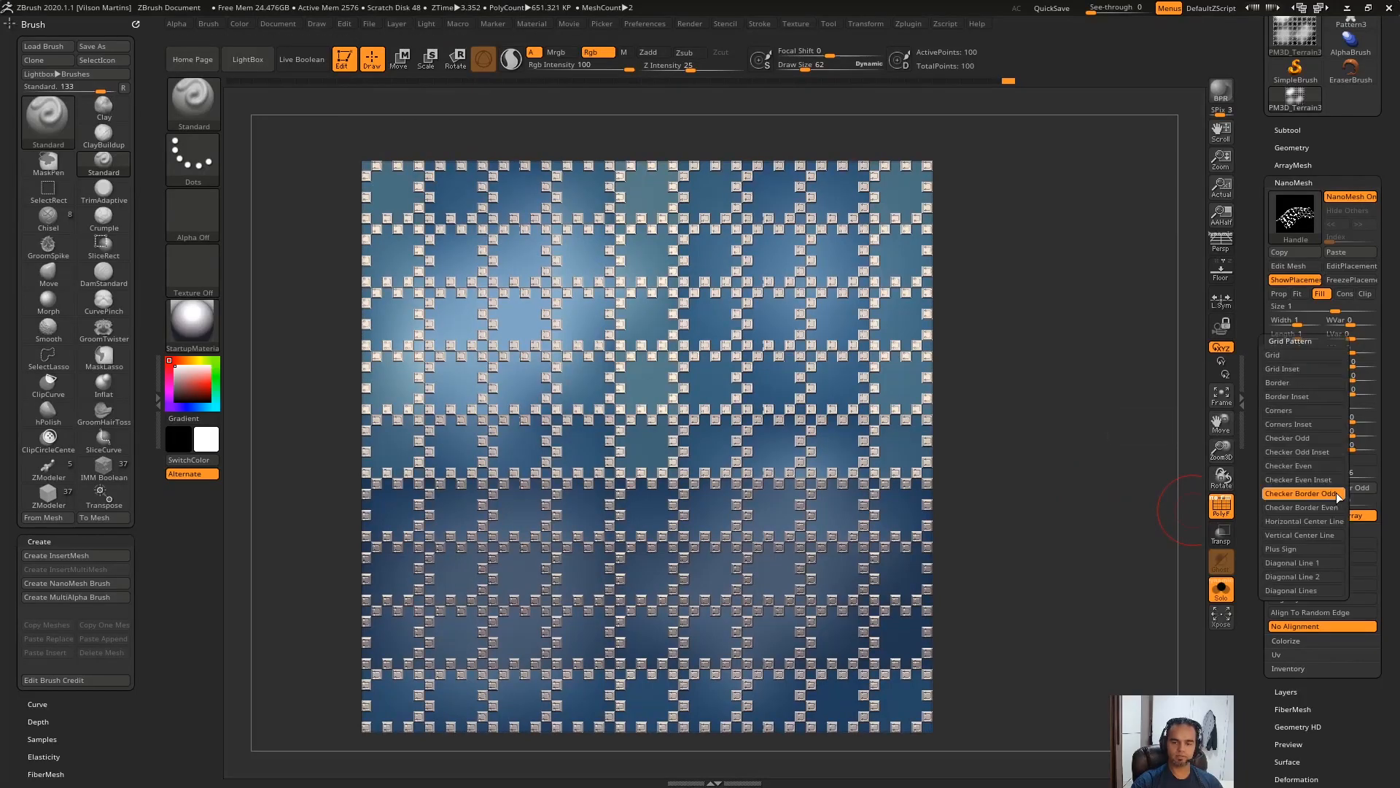
{"action": "left_click", "coordinate": [1305, 549]}
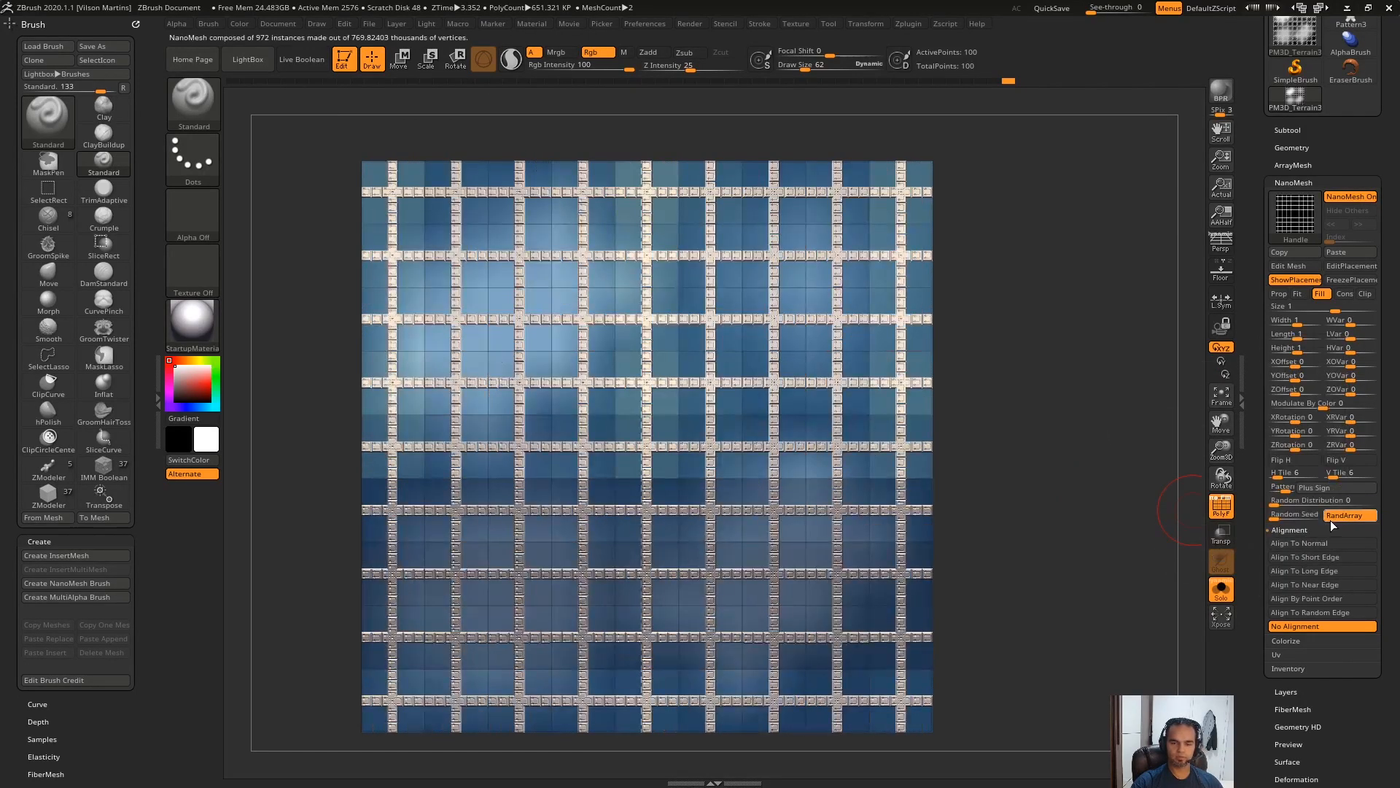
{"action": "left_click", "coordinate": [1321, 487]}
{"action": "left_click", "coordinate": [1317, 420]}
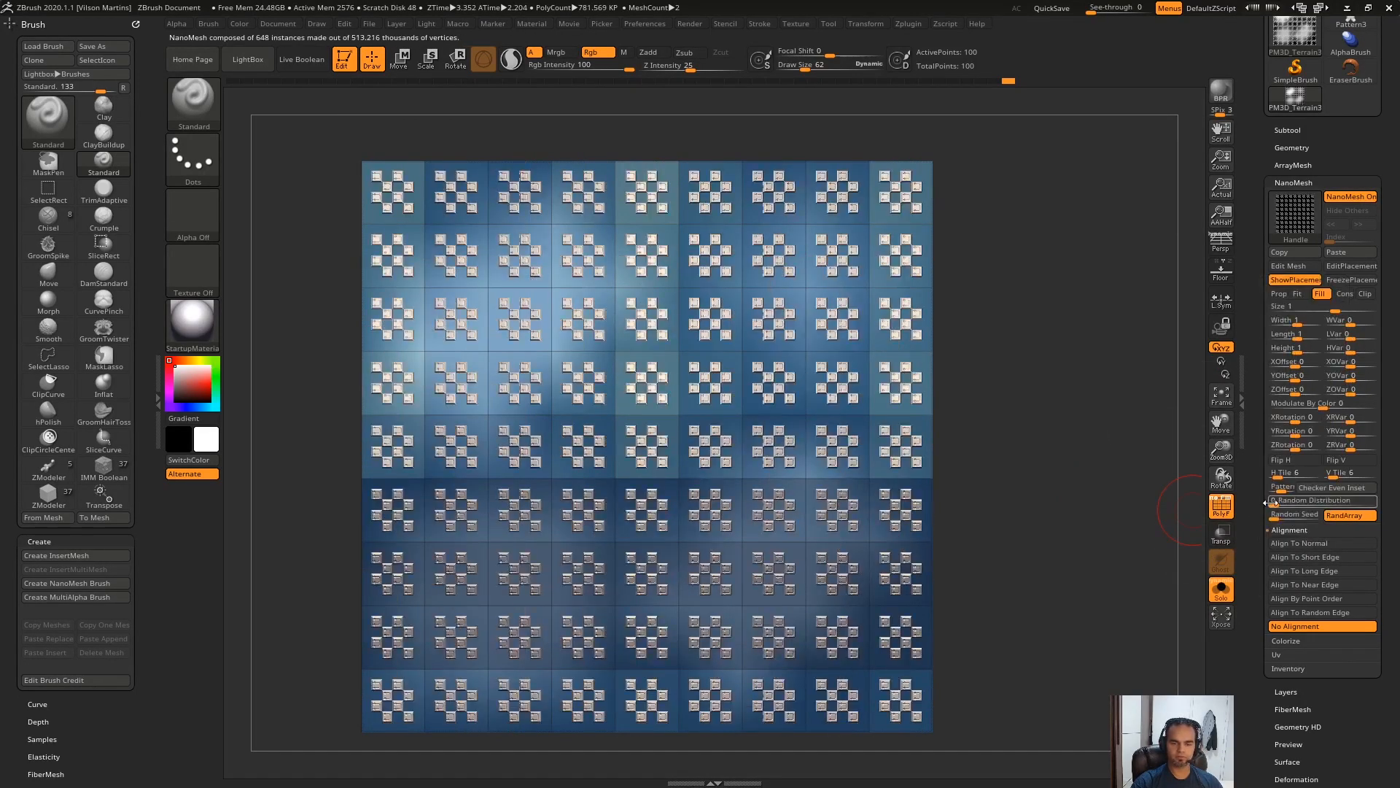
Step: Switch the grid pattern to Checker Odd Inset and raise the random distribution to about 18
{"action": "mouse_move", "coordinate": [1281, 489]}
{"action": "left_mouse_down"}
{"action": "mouse_move", "coordinate": [1269, 490]}
{"action": "mouse_move", "coordinate": [1281, 491]}
{"action": "left_mouse_up"}
{"action": "mouse_move", "coordinate": [1127, 423]}
{"action": "left_mouse_down"}
{"action": "mouse_move", "coordinate": [1065, 456]}
{"action": "mouse_move", "coordinate": [1100, 475]}
{"action": "mouse_move", "coordinate": [1092, 449]}
{"action": "left_mouse_up"}
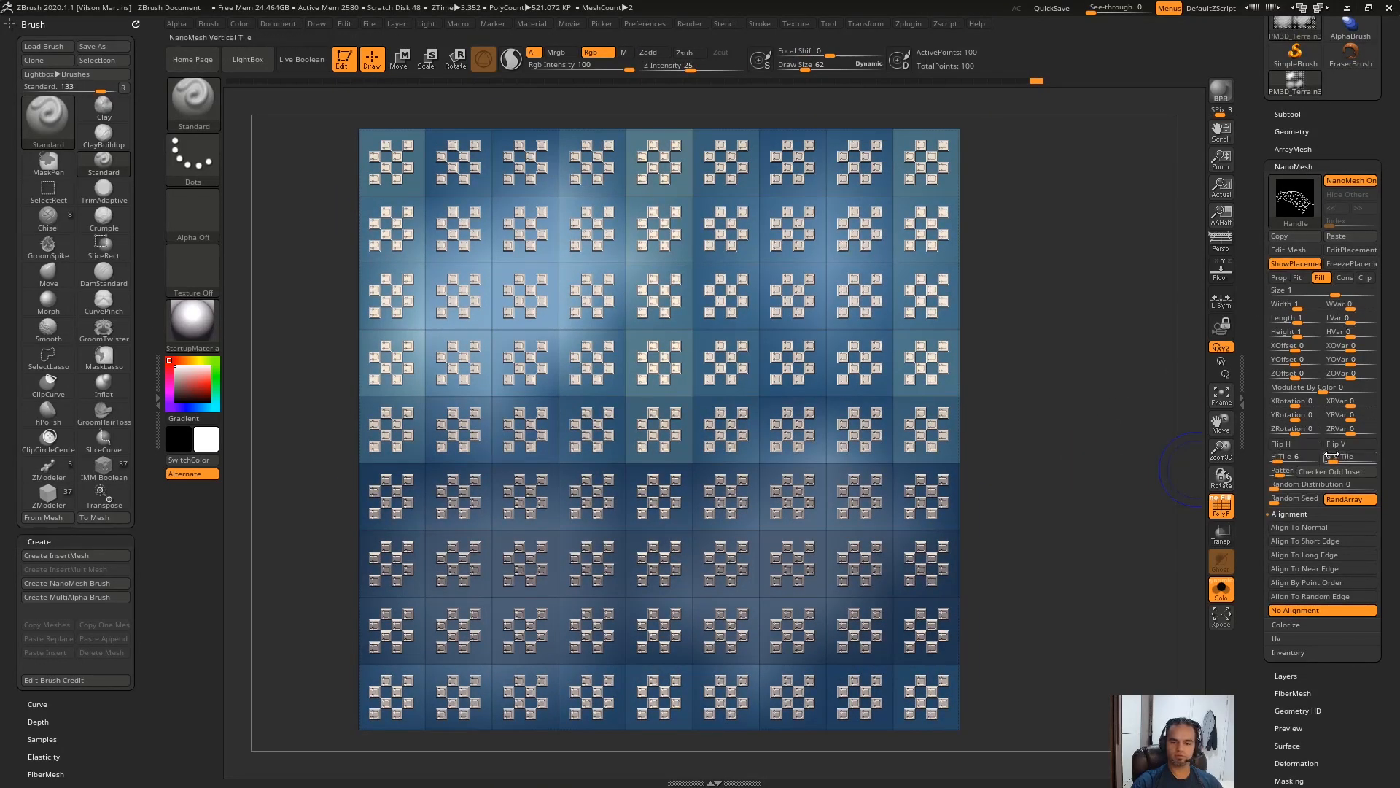
{"action": "mouse_move", "coordinate": [1283, 490]}
{"action": "left_mouse_down"}
{"action": "mouse_move", "coordinate": [1322, 497]}
{"action": "mouse_move", "coordinate": [1271, 498]}
{"action": "left_mouse_up"}
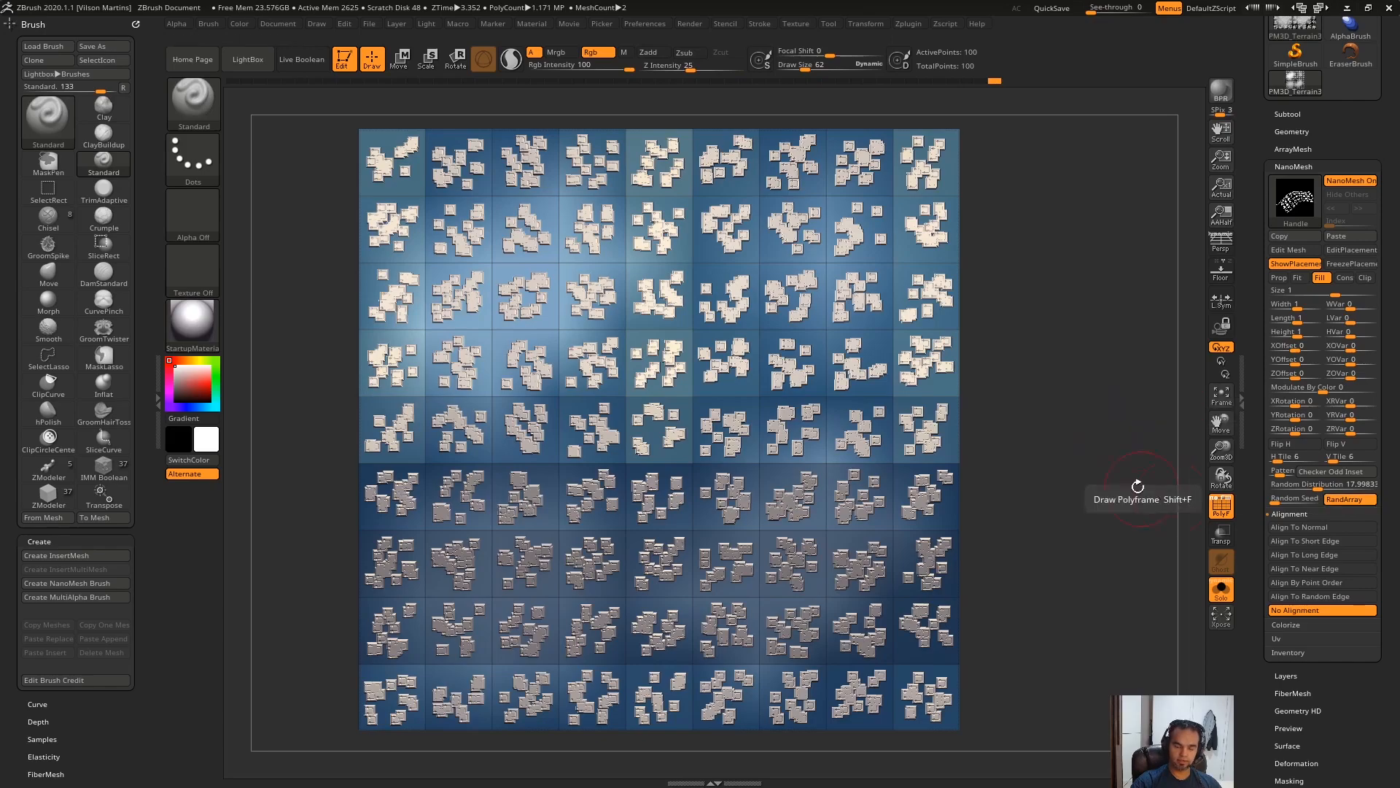
Step: Enable Array Mesh on the terrain plane and offset its copy by an X amount of about 2
{"action": "left_click", "coordinate": [1293, 149]}
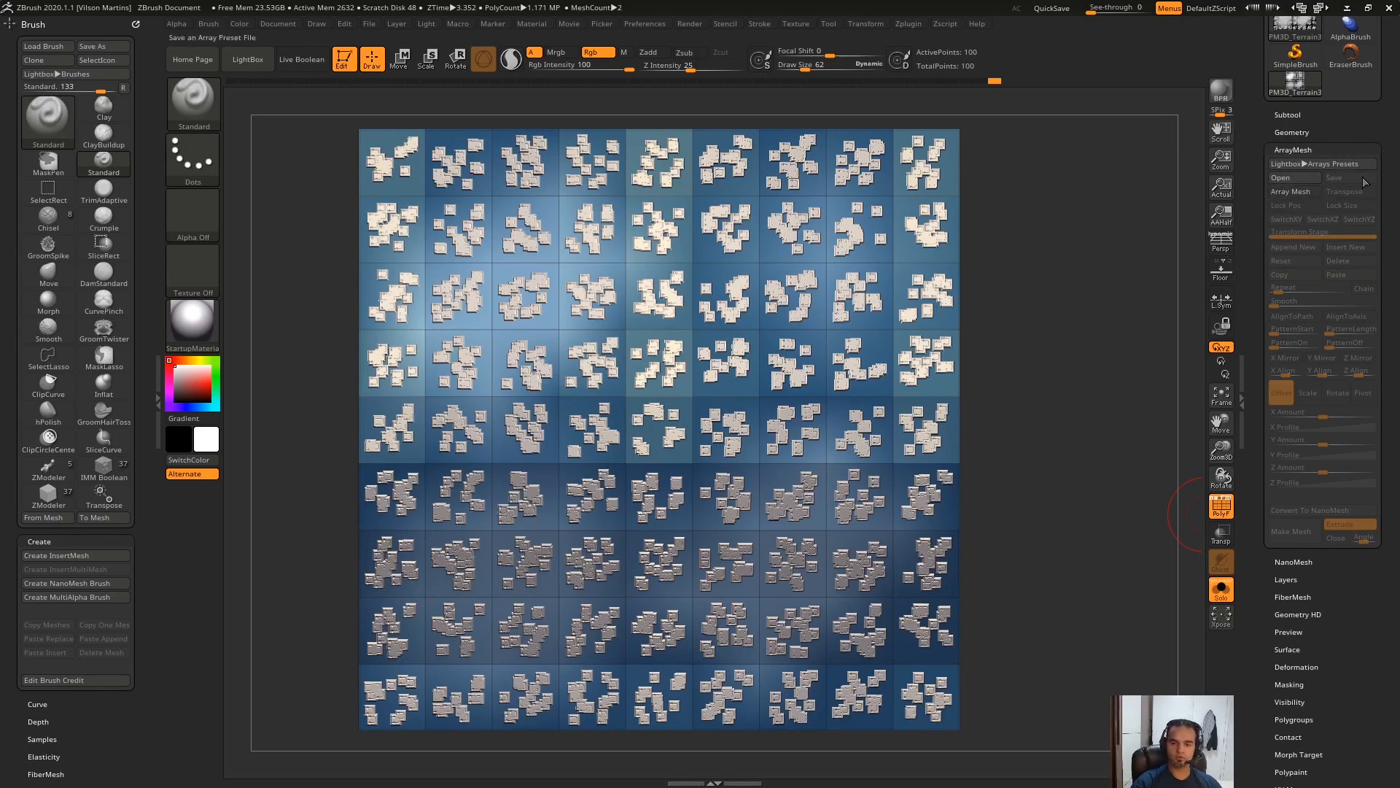
{"action": "left_click", "coordinate": [1307, 150]}
{"action": "left_click", "coordinate": [1305, 167]}
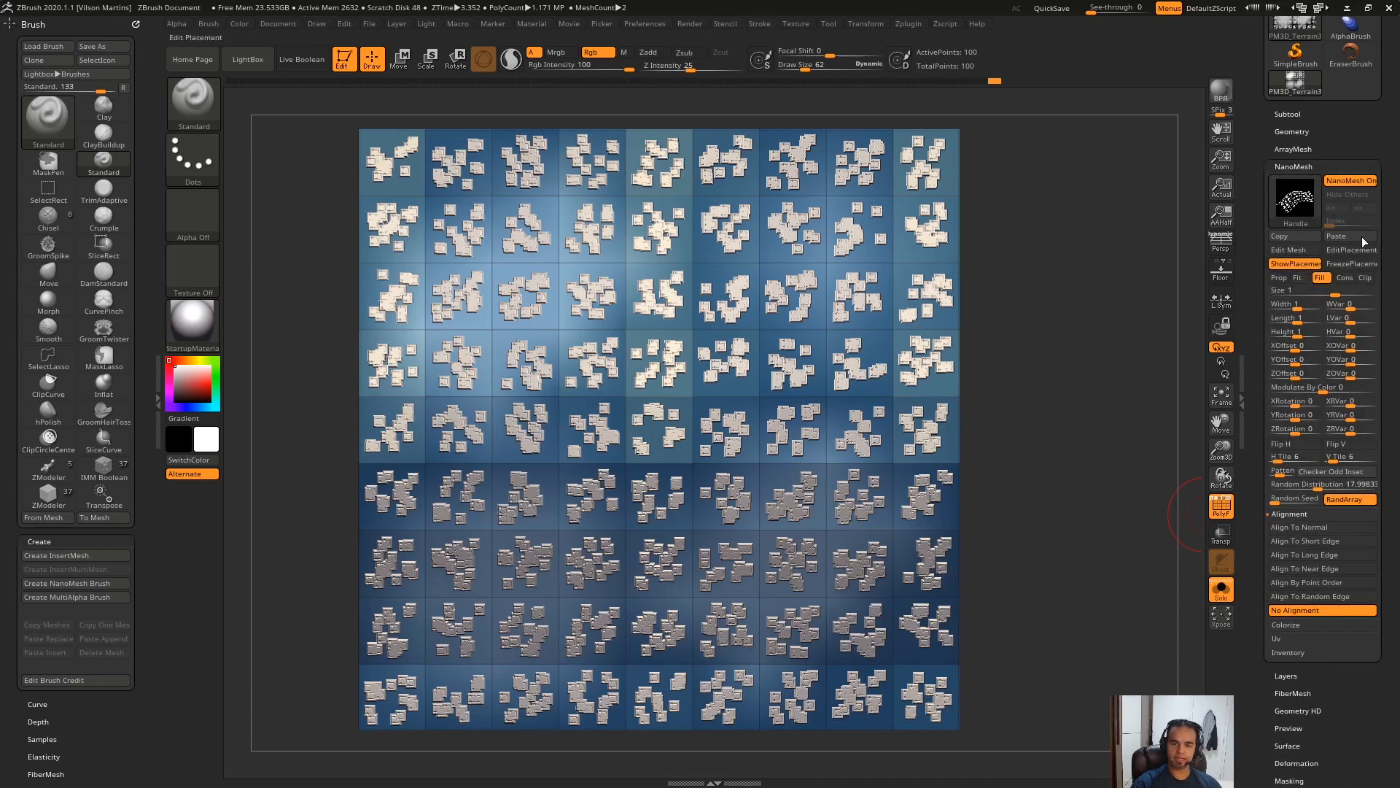
{"action": "left_click", "coordinate": [1311, 148]}
{"action": "left_click", "coordinate": [1292, 190]}
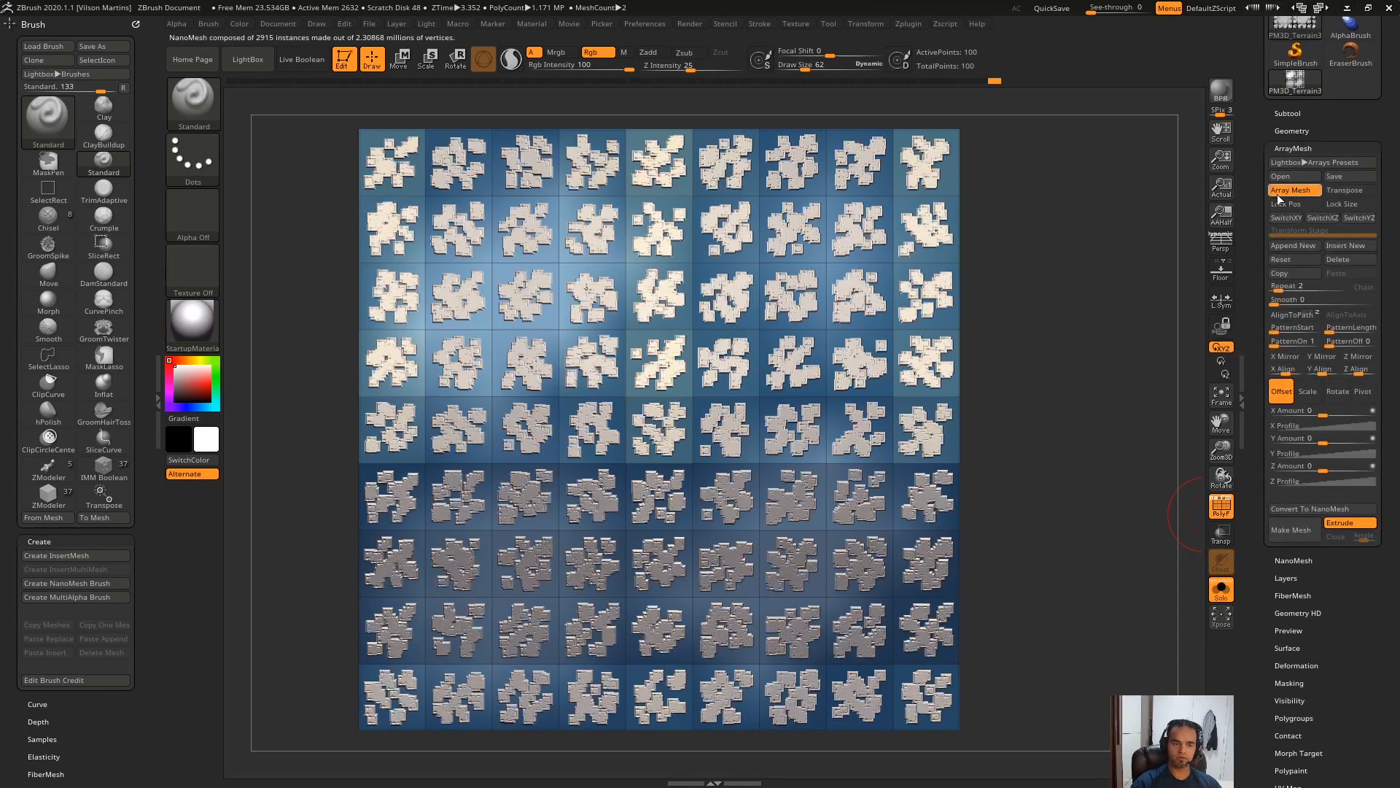
{"action": "left_click_drag", "start_coordinate": [1117, 359], "coordinate": [1107, 369], "text": "alt"}
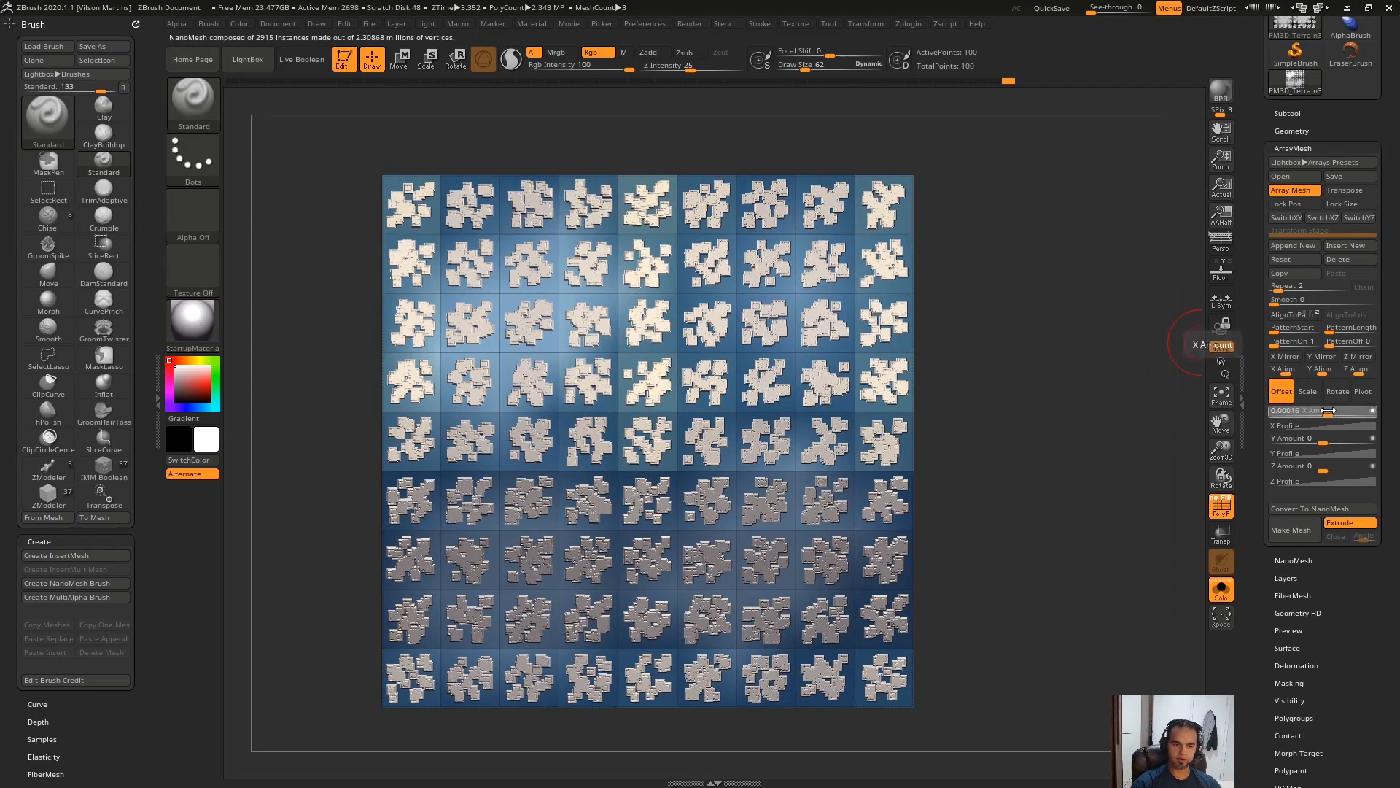
{"action": "left_click_drag", "start_coordinate": [1328, 409], "coordinate": [1346, 410]}
{"action": "left_click_drag", "start_coordinate": [1079, 152], "coordinate": [875, 160], "text": "alt"}
{"action": "left_click_drag", "start_coordinate": [966, 145], "coordinate": [1171, 173]}
Step: Toggle the NanoMesh RandArray option and compare the scatter of the matching first tile on both array copies
{"action": "left_click", "coordinate": [1274, 149]}
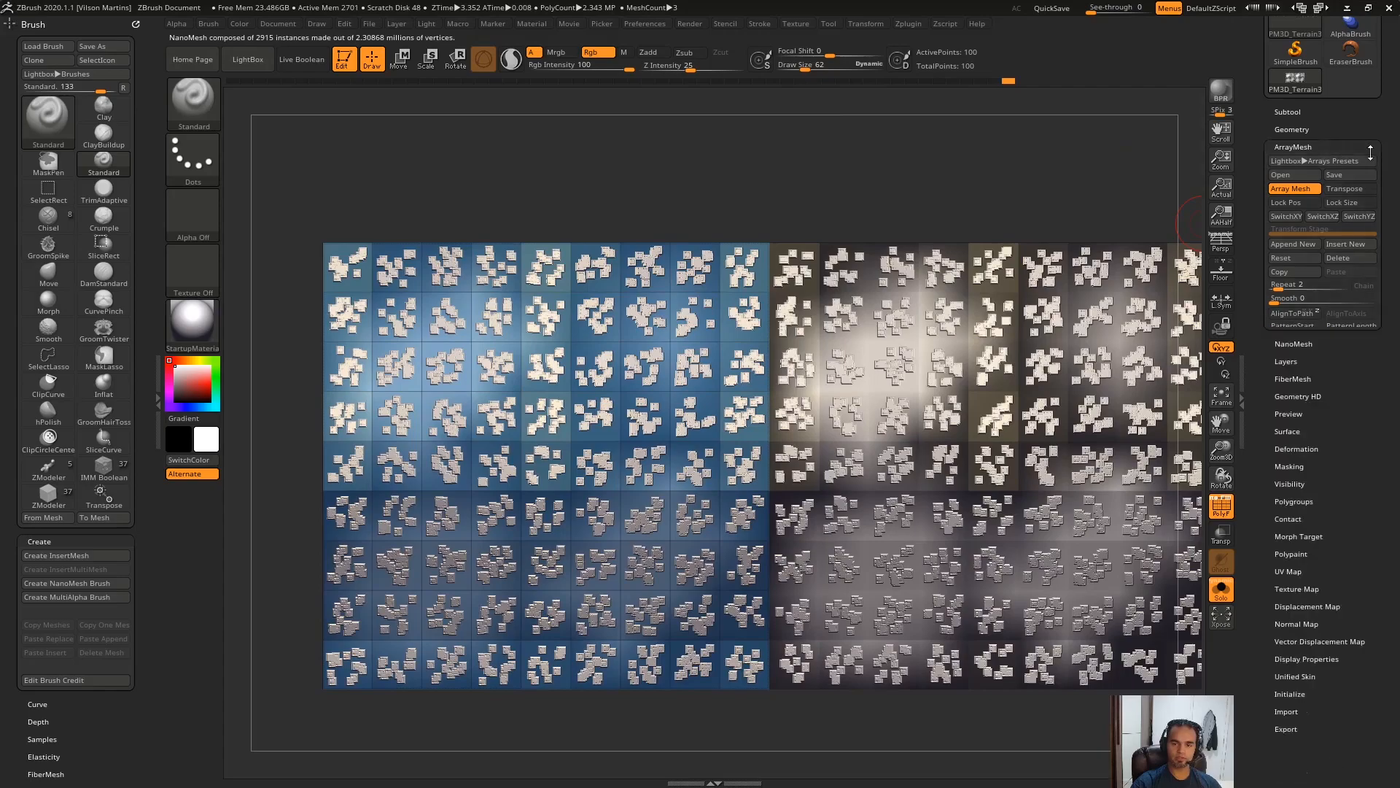
{"action": "left_click", "coordinate": [1272, 166]}
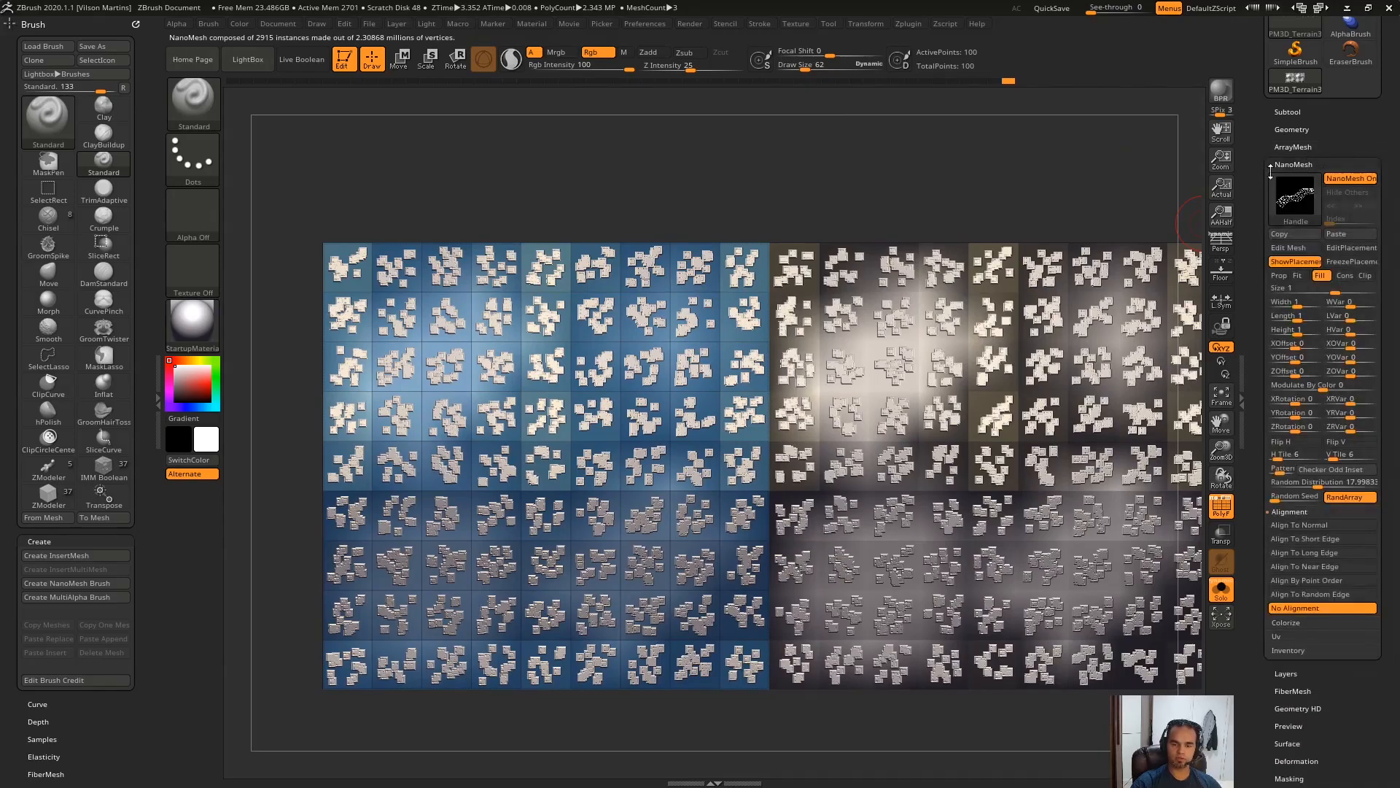
{"action": "left_click", "coordinate": [1343, 498]}
{"action": "key", "text": "Print"}
{"action": "left_click_drag", "start_coordinate": [363, 238], "coordinate": [370, 276]}
{"action": "left_click_drag", "start_coordinate": [792, 239], "coordinate": [810, 268]}
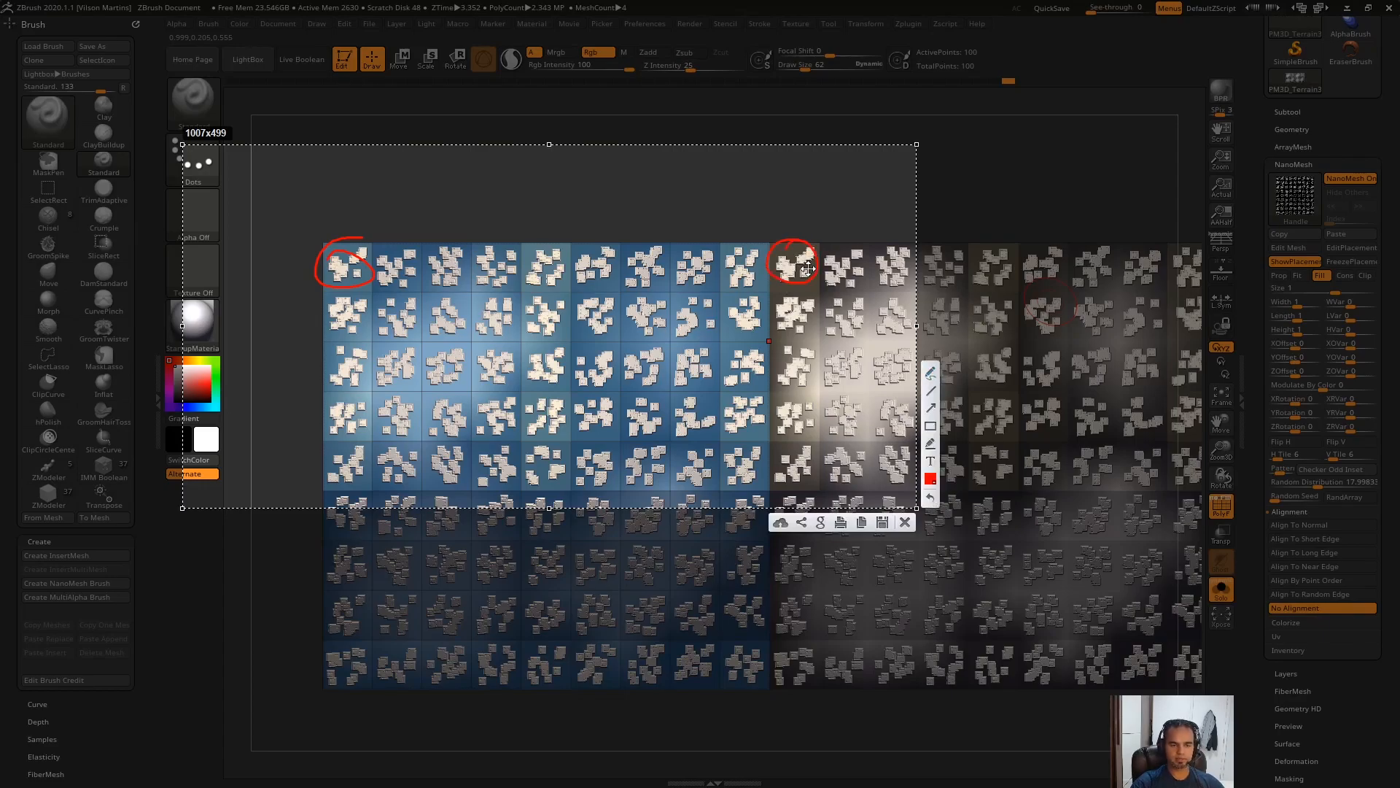
{"action": "key", "text": "Escape"}
{"action": "left_click", "coordinate": [1349, 498]}
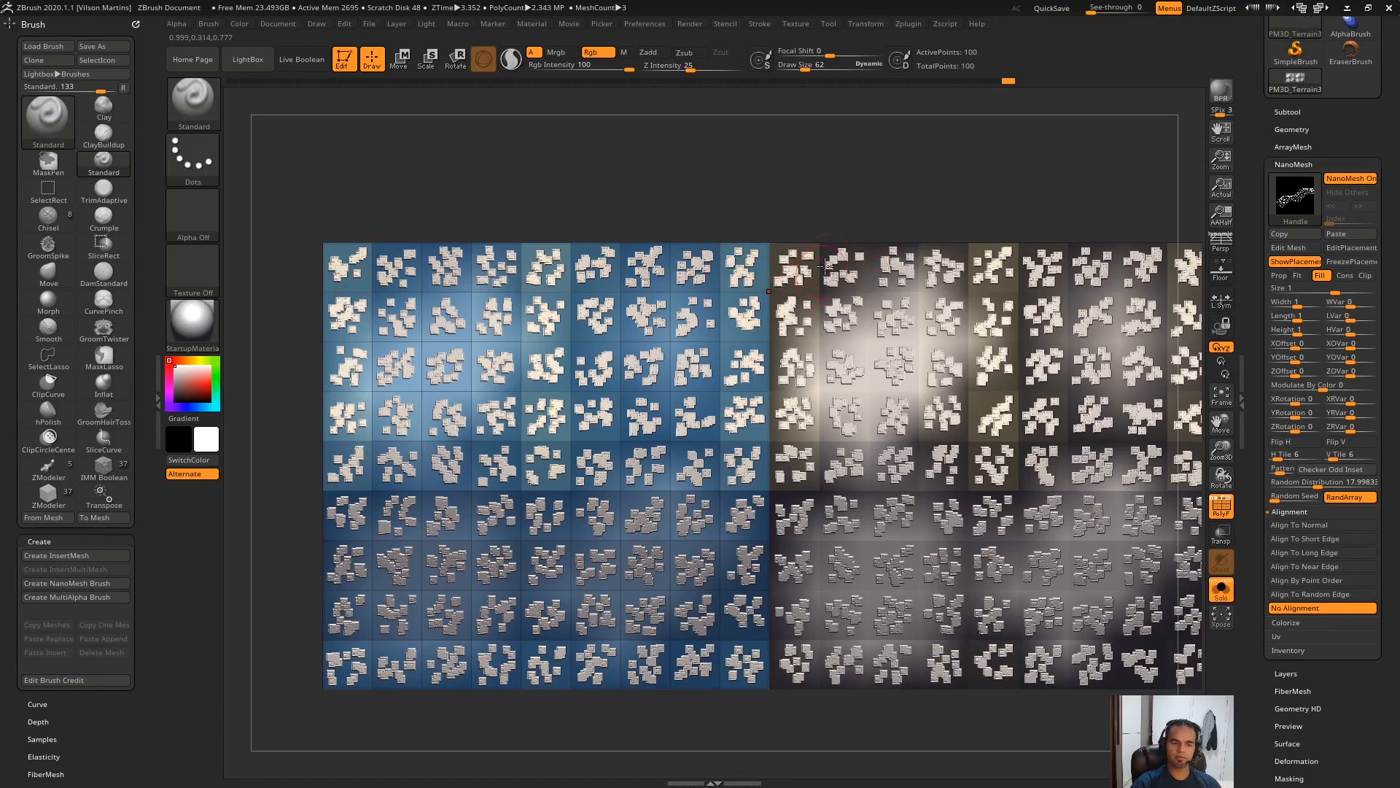
{"action": "left_click", "coordinate": [1349, 498]}
Step: Switch RandArray on and off repeatedly to compare the instance scatter, leaving it disabled
{"action": "left_click", "coordinate": [1309, 148]}
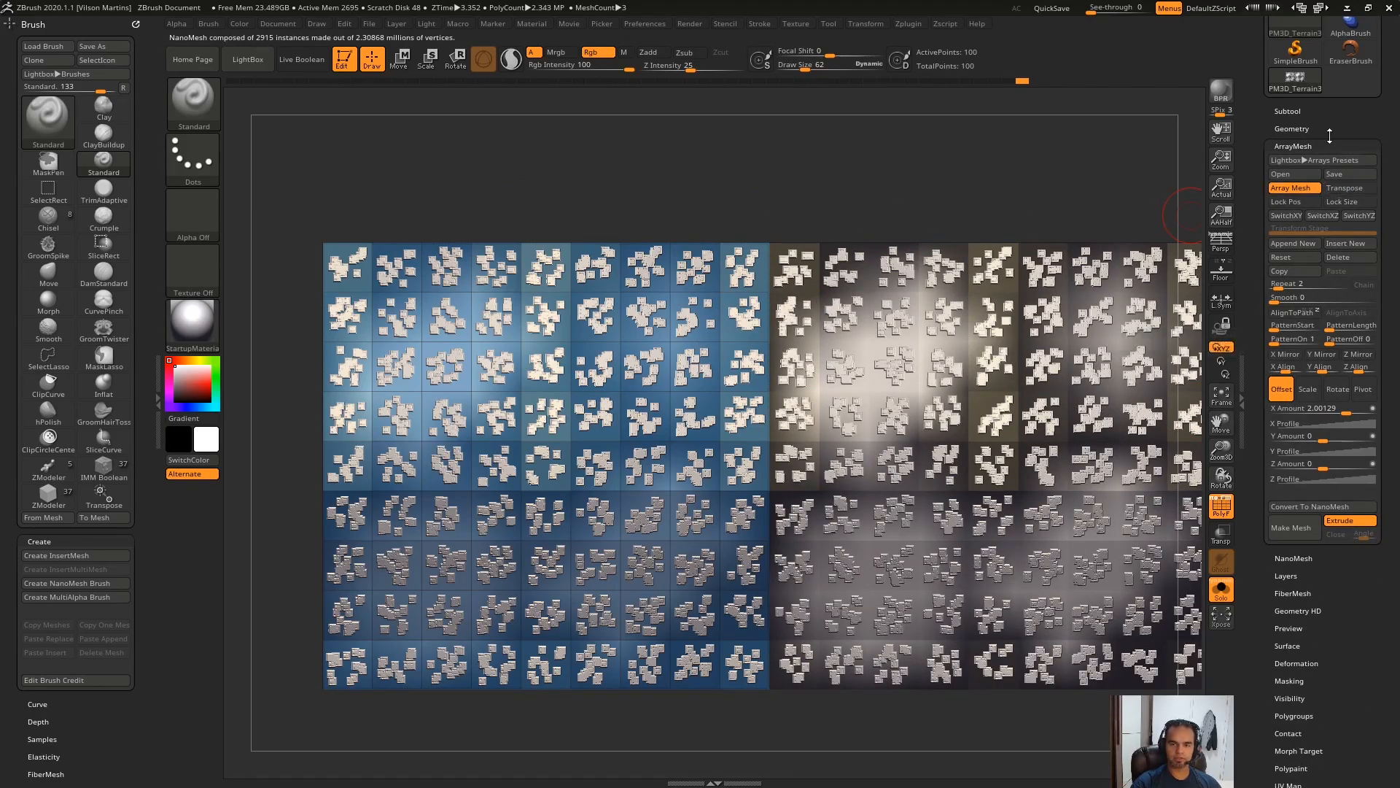
{"action": "left_click", "coordinate": [1330, 146]}
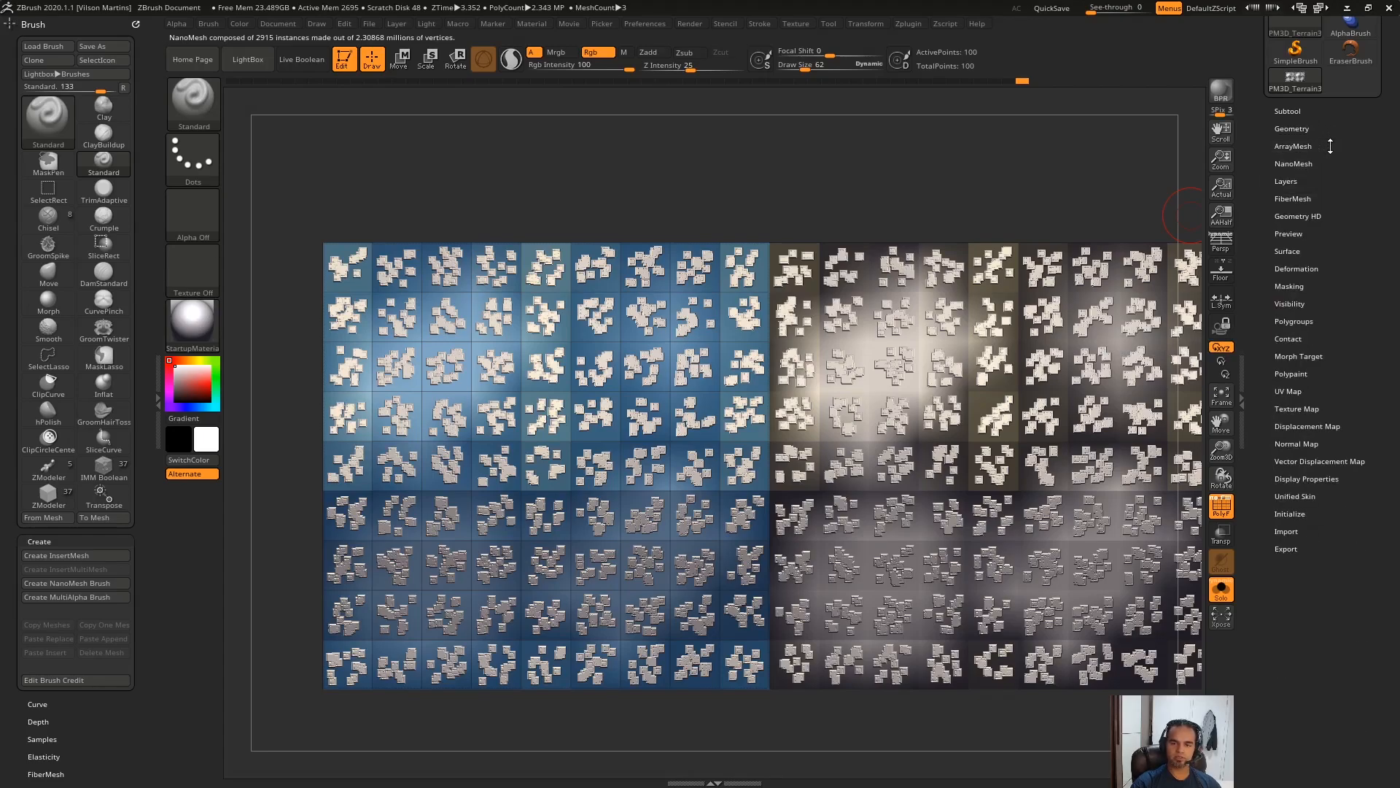
{"action": "left_click", "coordinate": [1302, 164]}
{"action": "left_click", "coordinate": [1341, 495]}
{"action": "left_click", "coordinate": [1346, 497]}
{"action": "left_click", "coordinate": [1348, 497]}
{"action": "left_click", "coordinate": [1350, 497]}
{"action": "left_click", "coordinate": [1350, 498]}
{"action": "left_click", "coordinate": [1350, 498]}
{"action": "left_click", "coordinate": [1350, 499]}
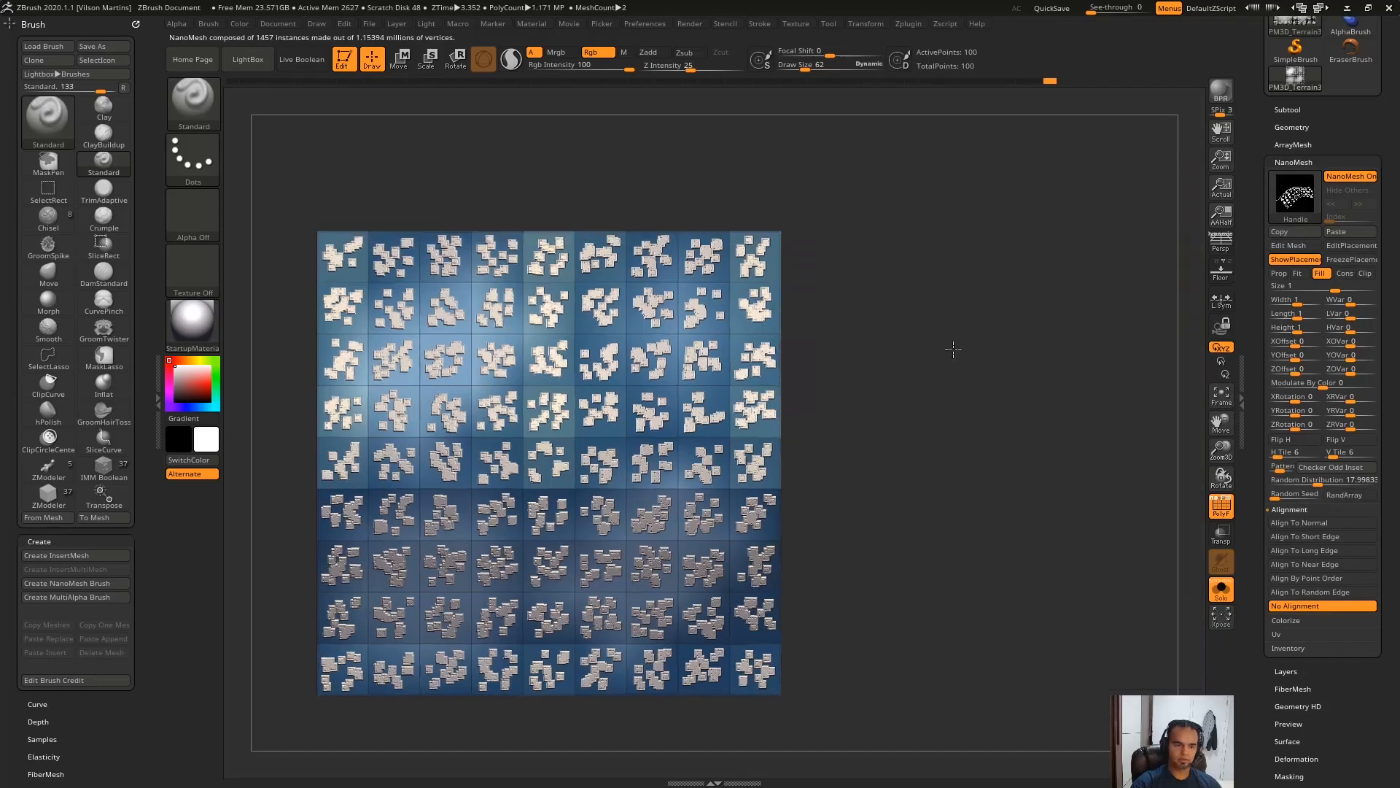
Step: Try every NanoMesh alignment option on the scattered instances, from Align To Normal to Align To Random Edge, and return to No Alignment
{"action": "left_click_drag", "start_coordinate": [953, 347], "coordinate": [1048, 364], "text": "alt"}
{"action": "left_click", "coordinate": [1302, 522]}
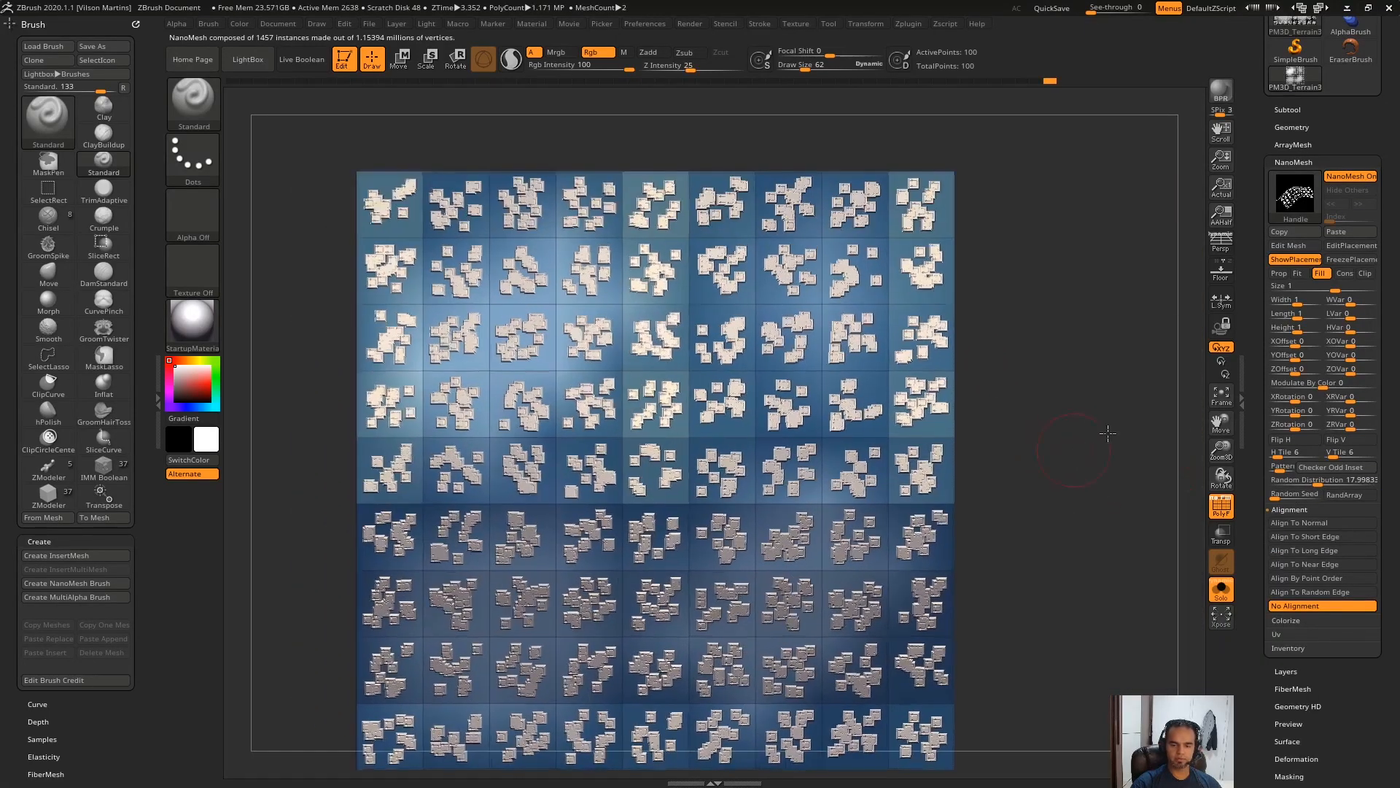
{"action": "left_click", "coordinate": [1324, 539]}
{"action": "left_click", "coordinate": [1326, 552]}
{"action": "left_click", "coordinate": [1325, 565]}
{"action": "left_click", "coordinate": [1324, 578]}
{"action": "left_click", "coordinate": [1323, 592]}
{"action": "left_click", "coordinate": [1307, 604]}
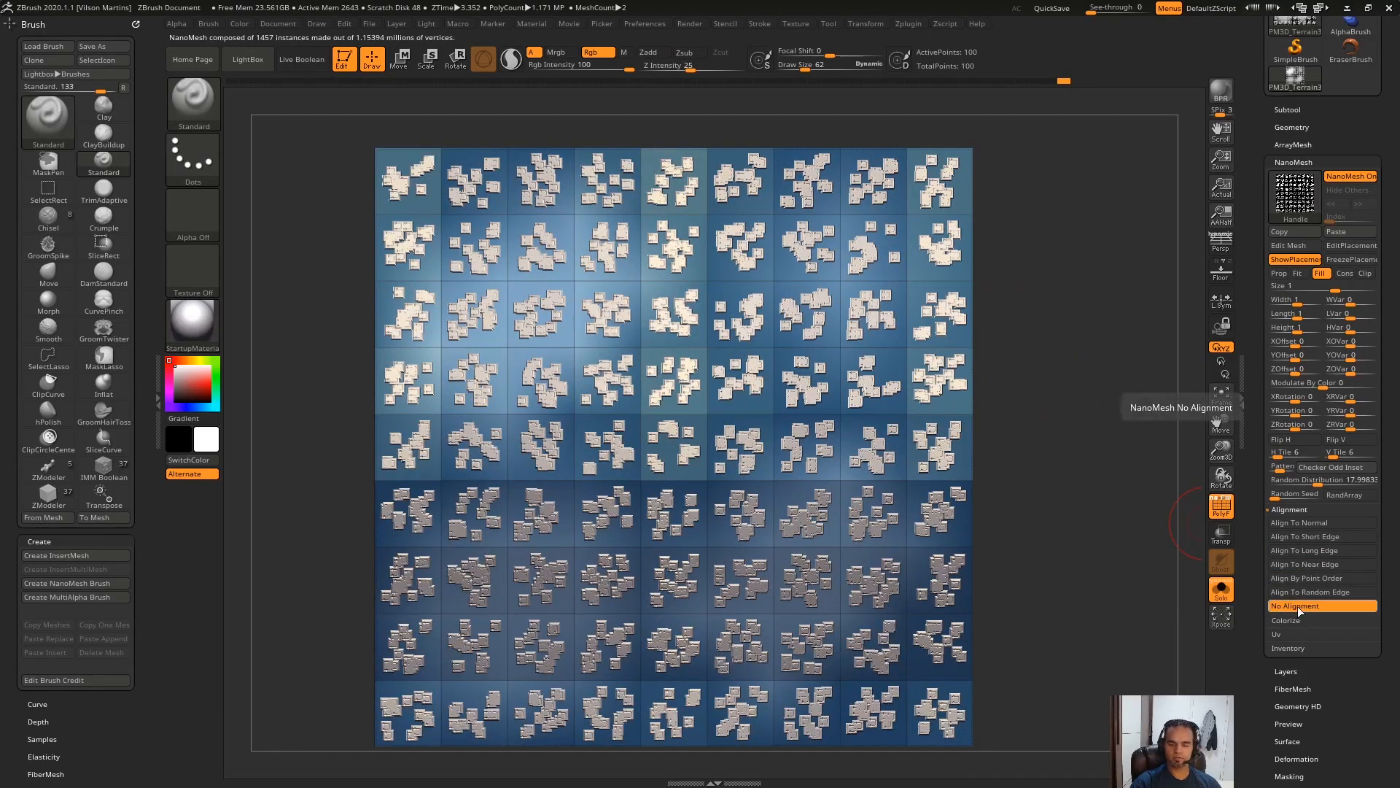
Step: Try changing the X rotation of the NanoMesh instances and undo it
{"action": "left_click_drag", "start_coordinate": [1080, 469], "coordinate": [1071, 390]}
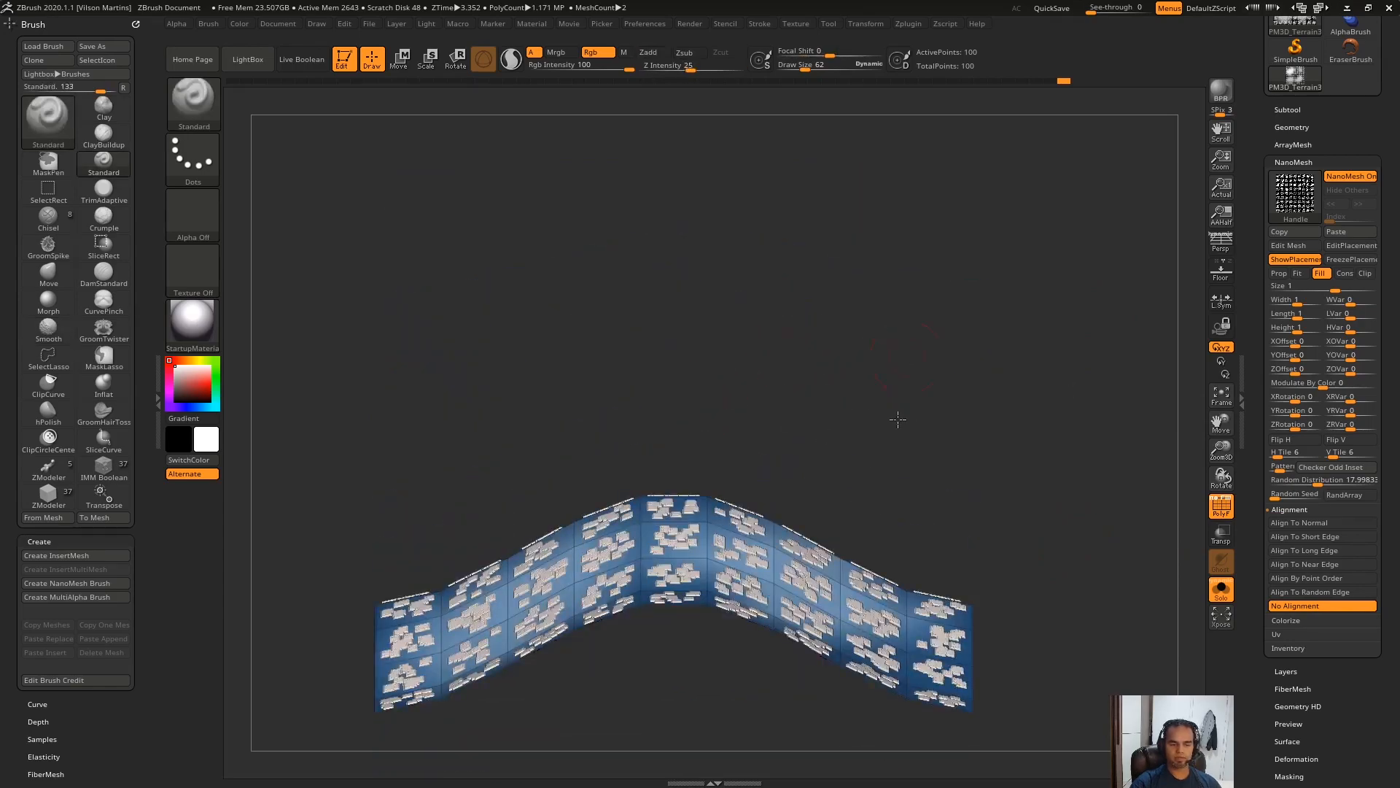
{"action": "left_click_drag", "start_coordinate": [904, 370], "coordinate": [1016, 458], "text": "shift"}
{"action": "left_click_drag", "start_coordinate": [1075, 398], "coordinate": [1196, 350], "text": "shift"}
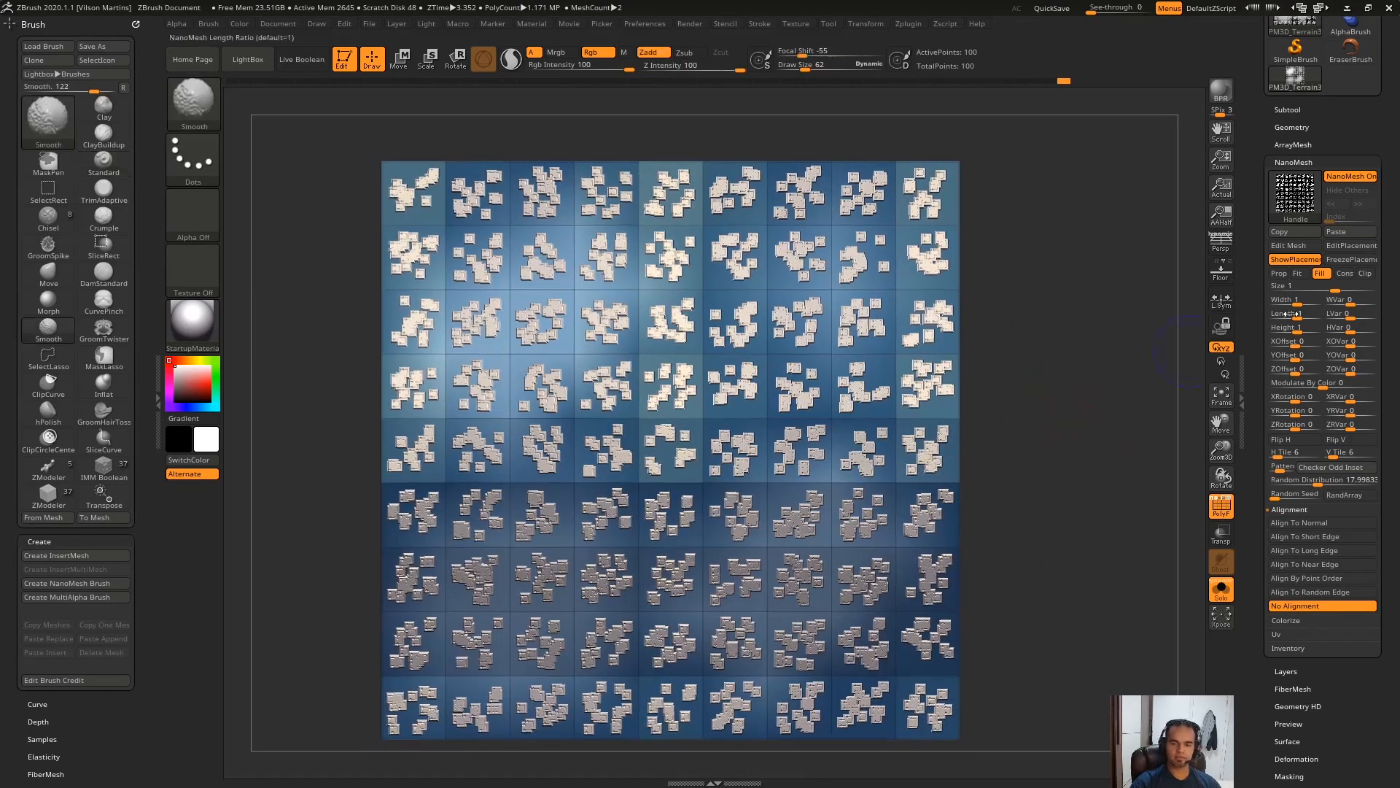
{"action": "mouse_move", "coordinate": [1296, 399]}
{"action": "left_mouse_down"}
{"action": "mouse_move", "coordinate": [1324, 394]}
{"action": "mouse_move", "coordinate": [1281, 398]}
{"action": "left_mouse_up"}
{"action": "key", "text": "ctrl+z"}
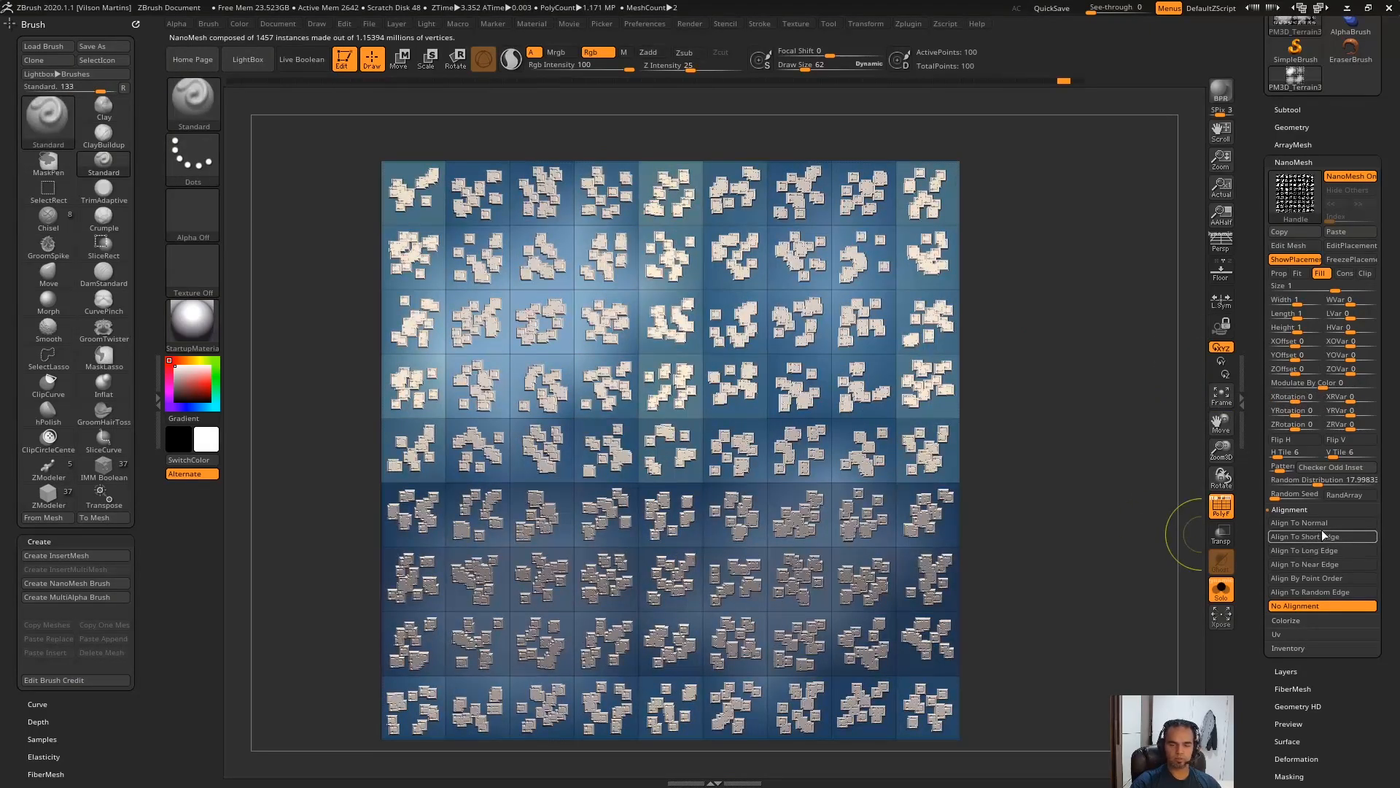
Step: Align the NanoMesh instances to the surface normal and reduce the horizontal and vertical tiling to 1
{"action": "left_click", "coordinate": [1323, 526]}
{"action": "mouse_move", "coordinate": [1100, 319]}
{"action": "left_mouse_down", "text": "alt"}
{"action": "mouse_move", "coordinate": [1100, 365]}
{"action": "mouse_move", "coordinate": [1097, 331]}
{"action": "left_mouse_up", "text": "alt"}
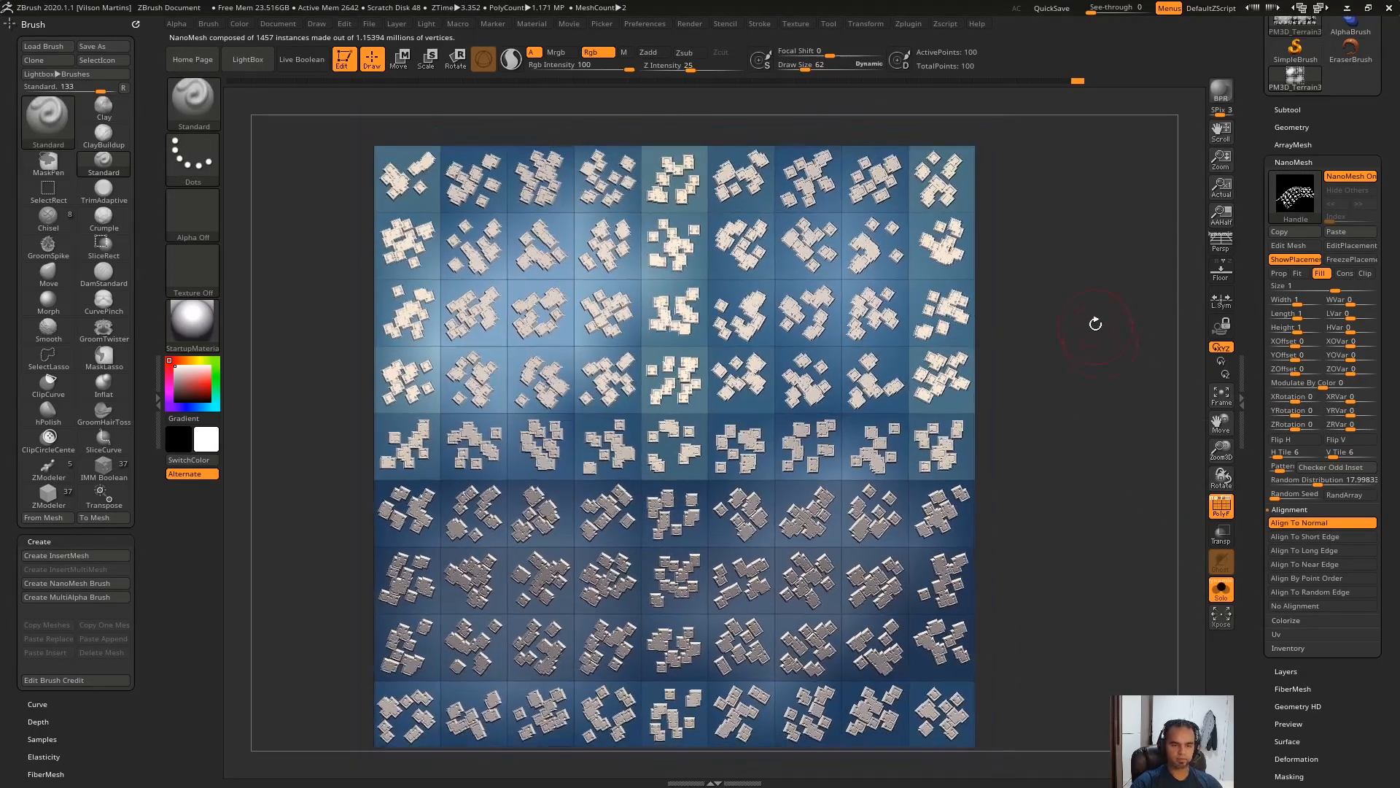
{"action": "left_click_drag", "start_coordinate": [1290, 453], "coordinate": [1181, 407]}
{"action": "left_click_drag", "start_coordinate": [1346, 453], "coordinate": [894, 504]}
{"action": "mouse_move", "coordinate": [1051, 314]}
{"action": "left_mouse_down"}
{"action": "mouse_move", "coordinate": [1034, 310]}
{"action": "mouse_move", "coordinate": [1081, 321]}
{"action": "left_mouse_up"}
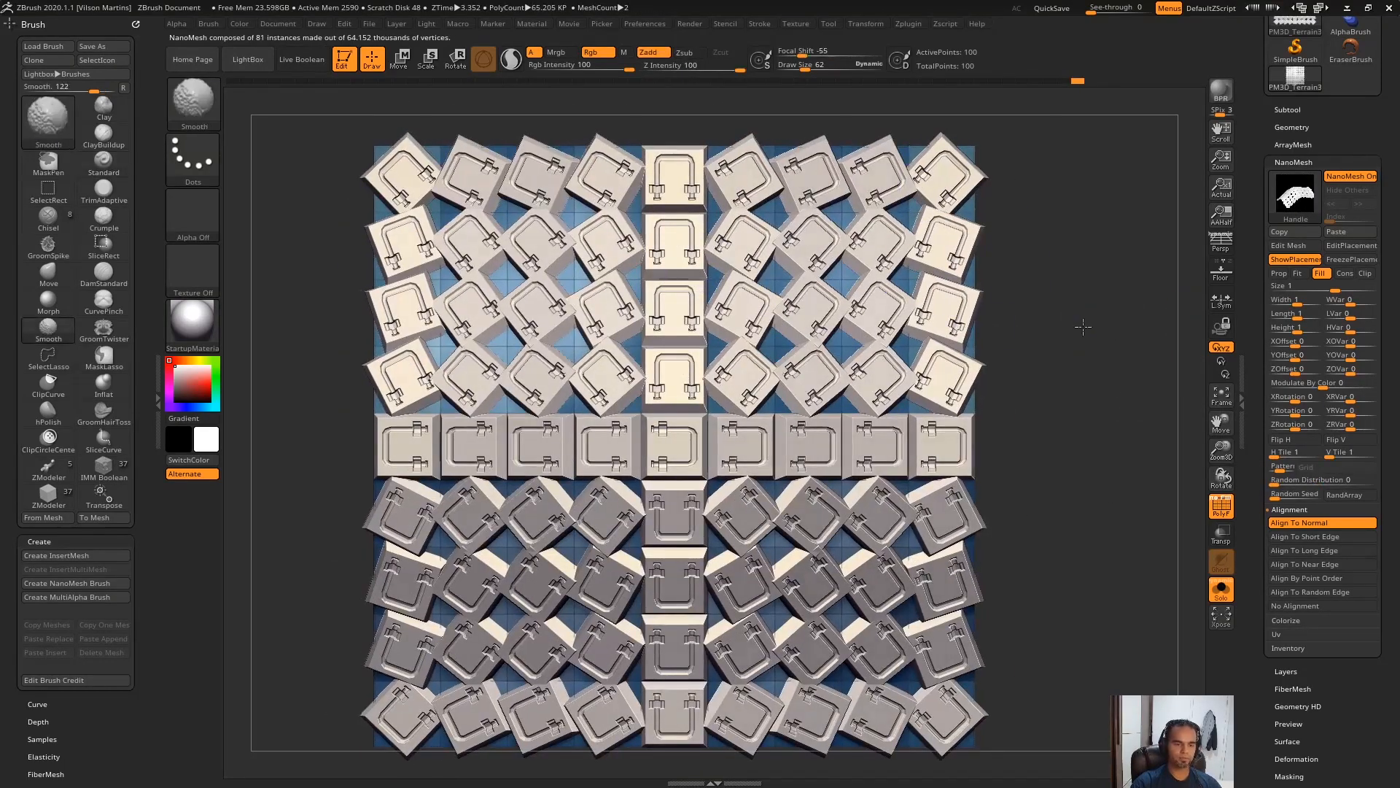
Step: Cycle the untiled panels through the edge, point order, random edge and normal alignments, finishing with No Alignment
{"action": "left_click", "coordinate": [1316, 537]}
{"action": "left_click", "coordinate": [1311, 549]}
{"action": "left_click", "coordinate": [1311, 564]}
{"action": "left_click", "coordinate": [1309, 577]}
{"action": "left_click", "coordinate": [1306, 591]}
{"action": "left_click", "coordinate": [1310, 592]}
{"action": "left_click", "coordinate": [1316, 523]}
{"action": "left_click", "coordinate": [1302, 608]}
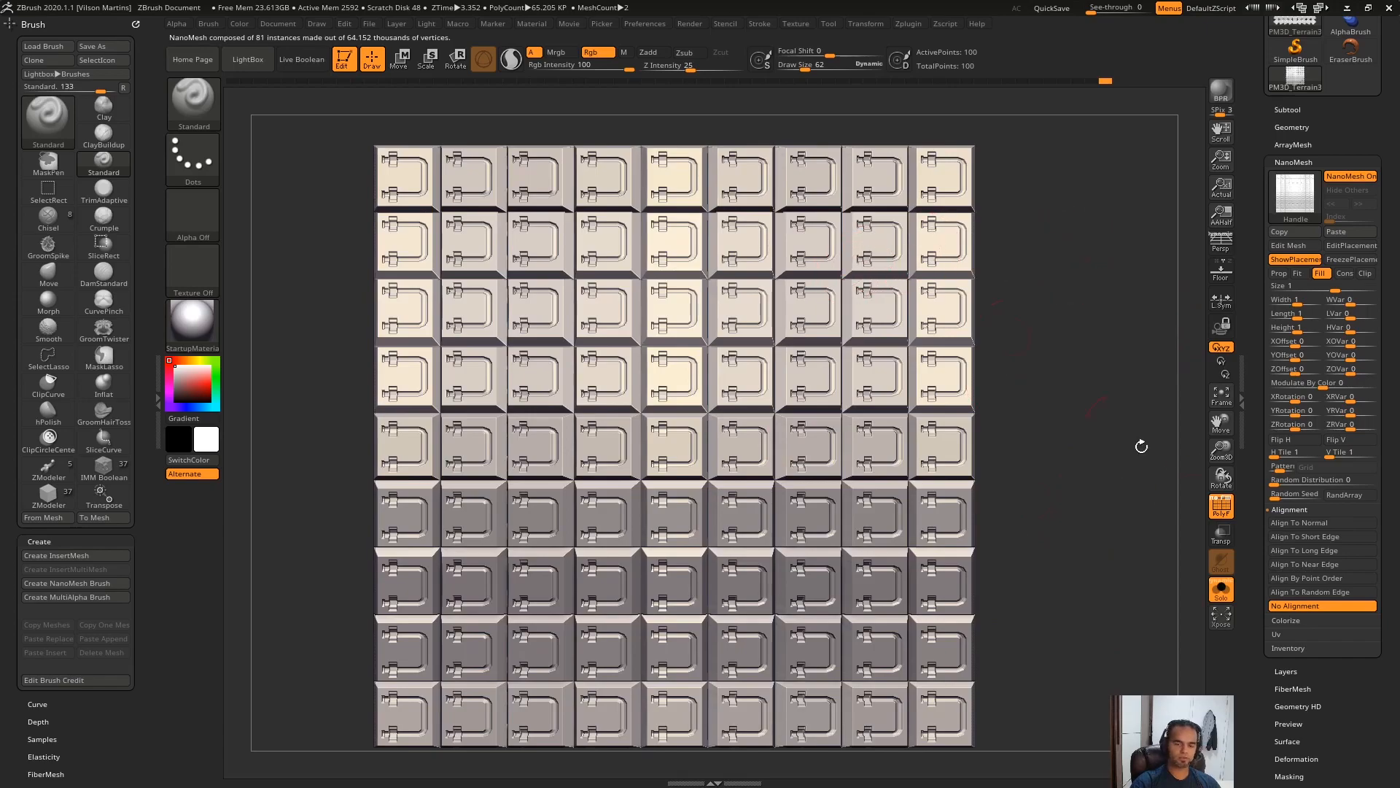
Step: Mark the facing direction of the middle-row panels with arrows on a screen capture and discard the capture
{"action": "mouse_move", "coordinate": [1036, 497]}
{"action": "right_mouse_down", "text": "alt"}
{"action": "mouse_move", "coordinate": [1057, 334]}
{"action": "mouse_move", "coordinate": [1011, 365]}
{"action": "right_mouse_up", "text": "alt"}
{"action": "key", "text": "f"}
{"action": "key", "text": "f"}
{"action": "key", "text": "Print"}
{"action": "left_click_drag", "start_coordinate": [1001, 191], "coordinate": [227, 769]}
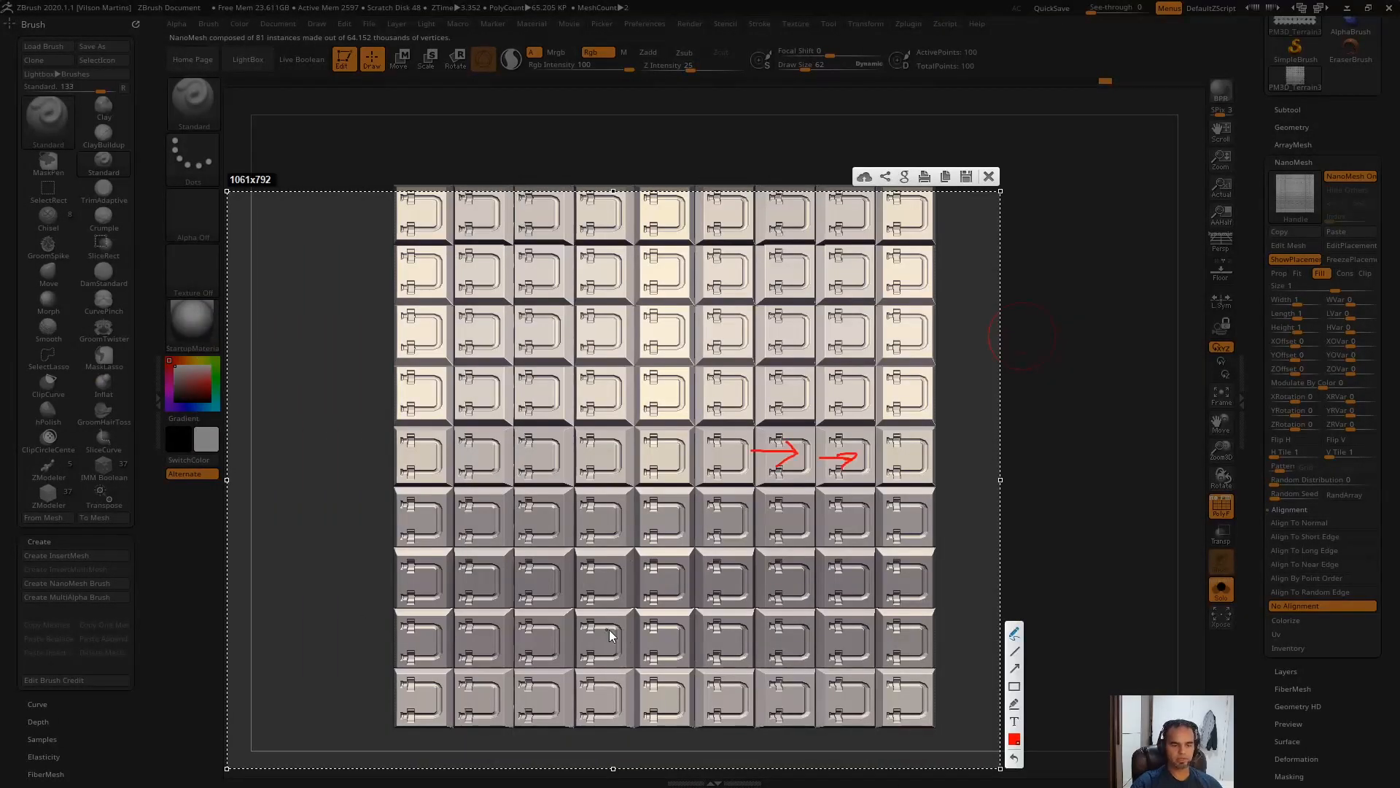
{"action": "key", "text": "Escape"}
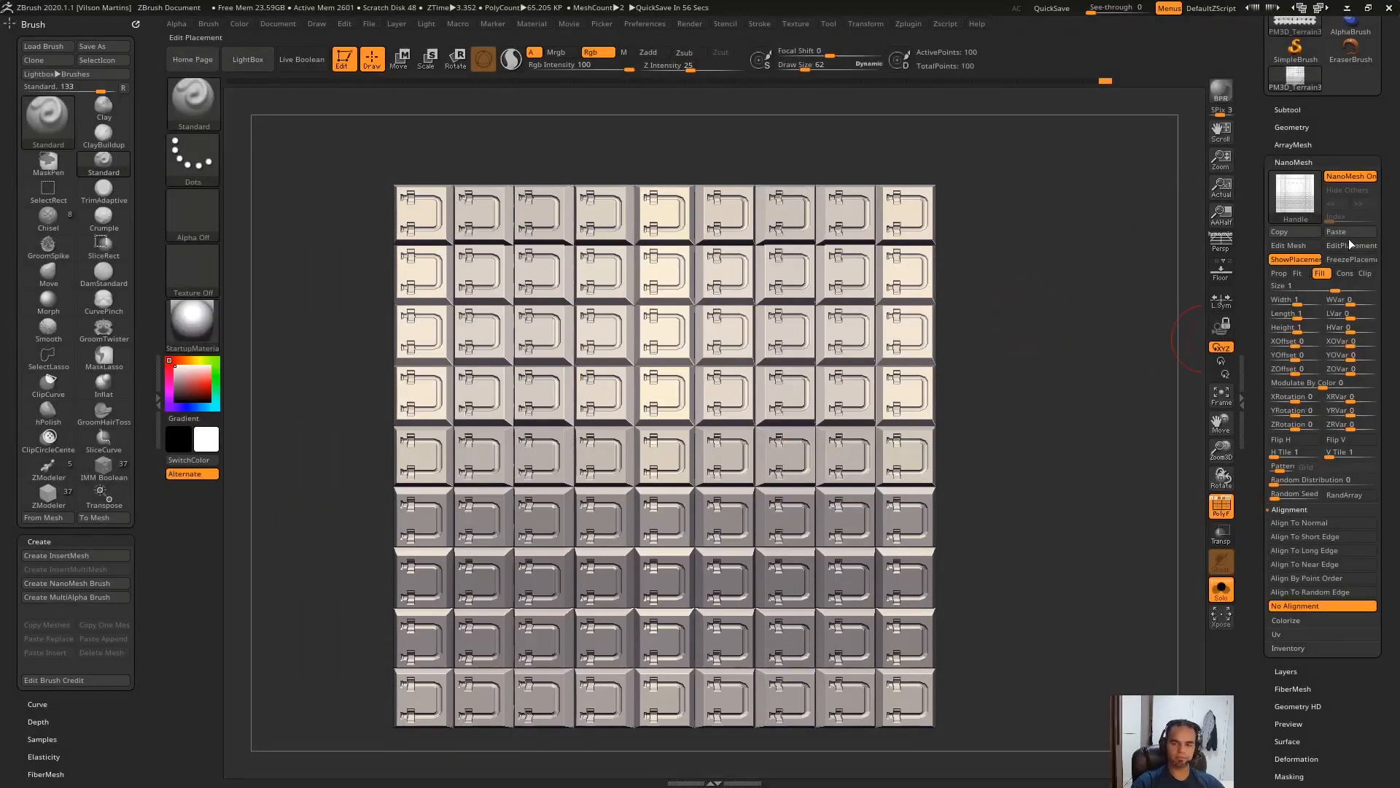
Step: Turn off the NanoMesh display and switch to the ZModeler brush with a draw size of 157
{"action": "left_click", "coordinate": [1351, 176]}
{"action": "left_click_drag", "start_coordinate": [1097, 310], "coordinate": [1085, 398], "text": "ctrl"}
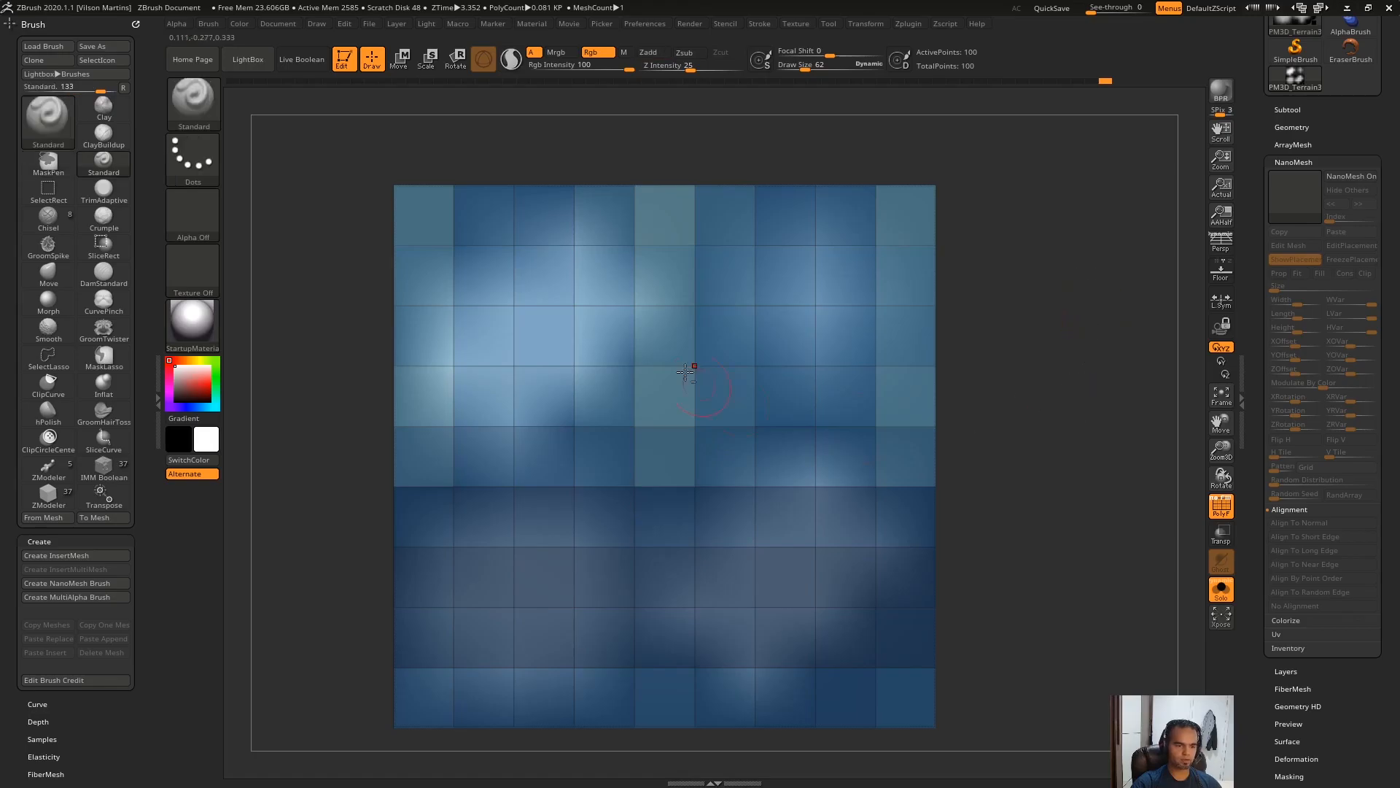
{"action": "key", "text": "b"}
{"action": "key", "text": "z"}
{"action": "key", "text": "m"}
{"action": "key", "text": "s"}
{"action": "left_click_drag", "start_coordinate": [672, 380], "coordinate": [686, 380]}
Step: Insert extra horizontal and vertical edge loops into the plane with ZModeler and turn NanoMesh back on
{"action": "key", "text": "space"}
{"action": "left_click_drag", "start_coordinate": [946, 347], "coordinate": [941, 312], "text": "alt"}
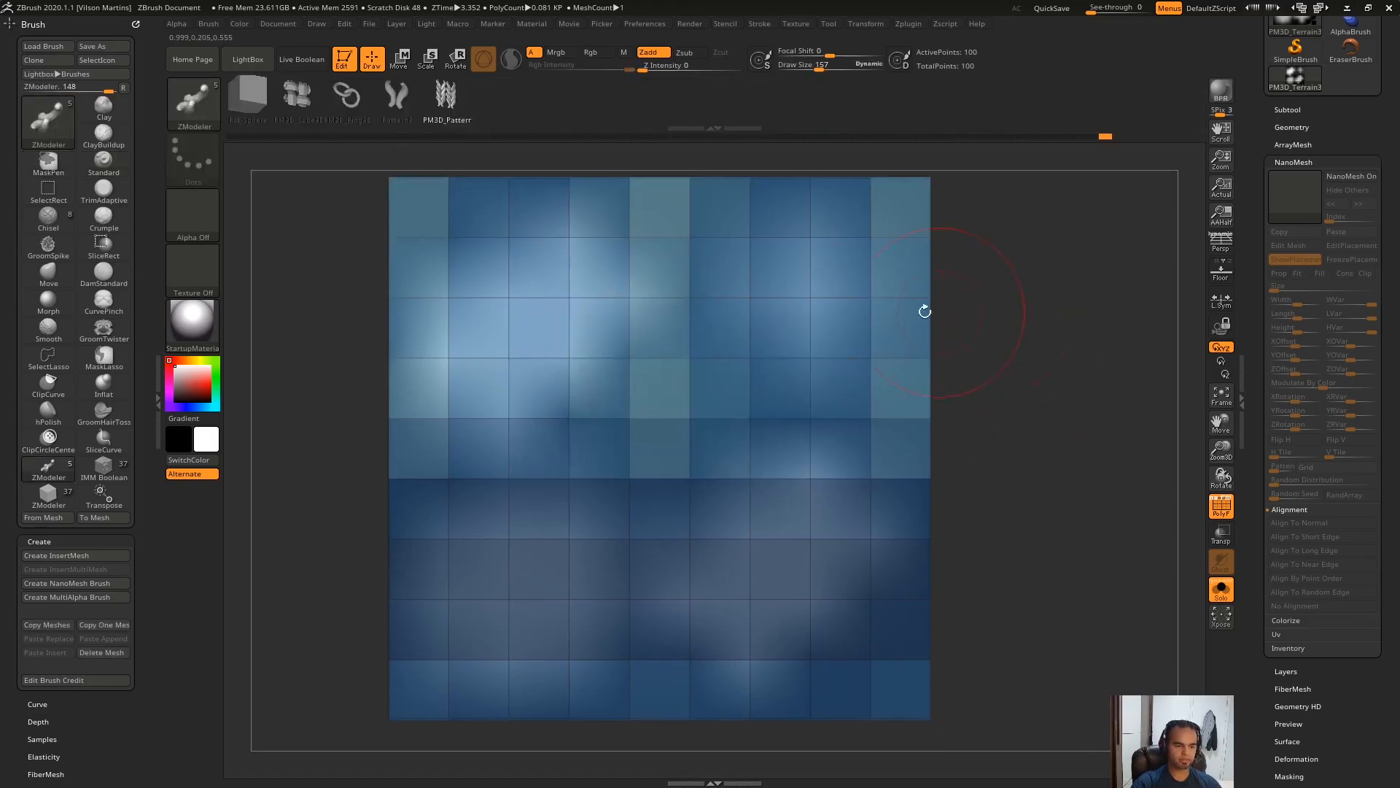
{"action": "left_click", "coordinate": [690, 327]}
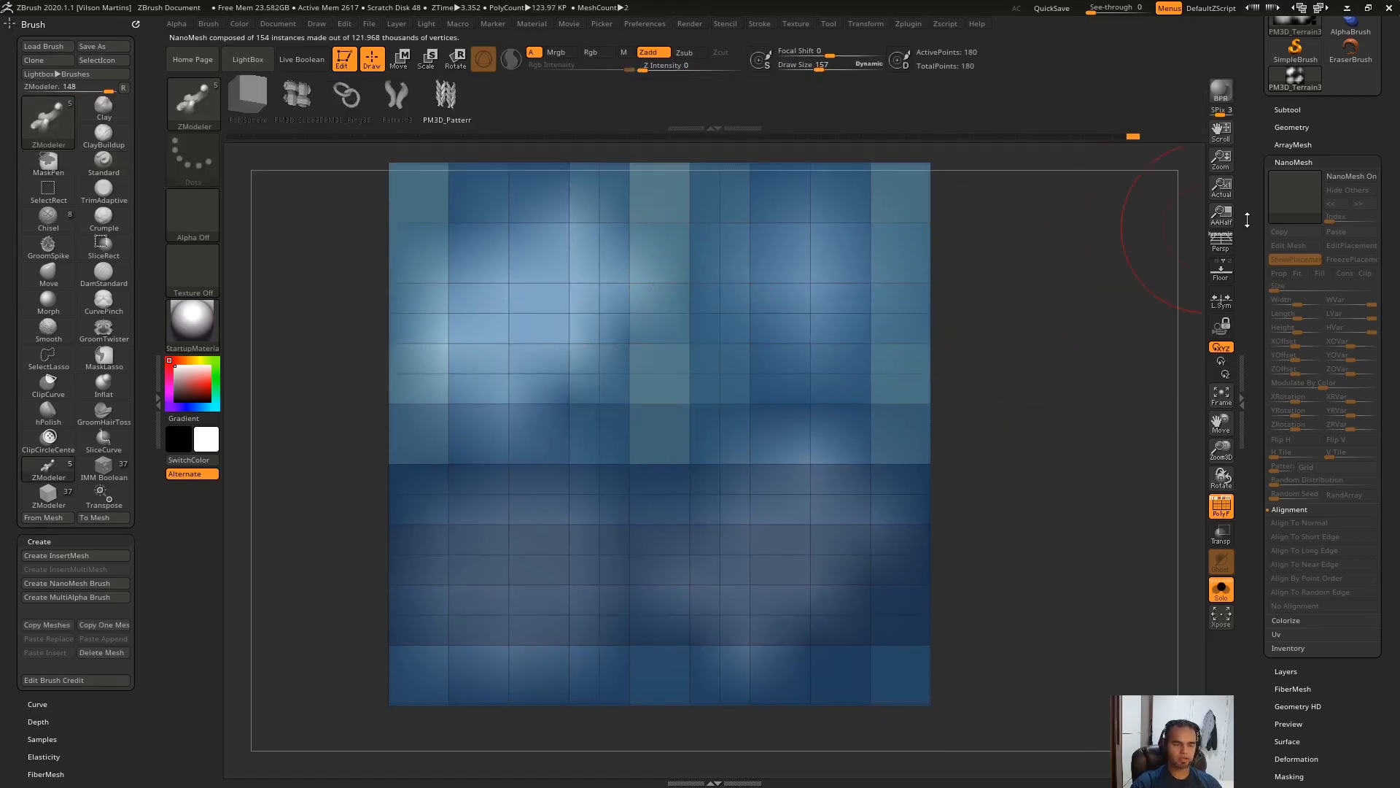
{"action": "left_click", "coordinate": [1351, 176]}
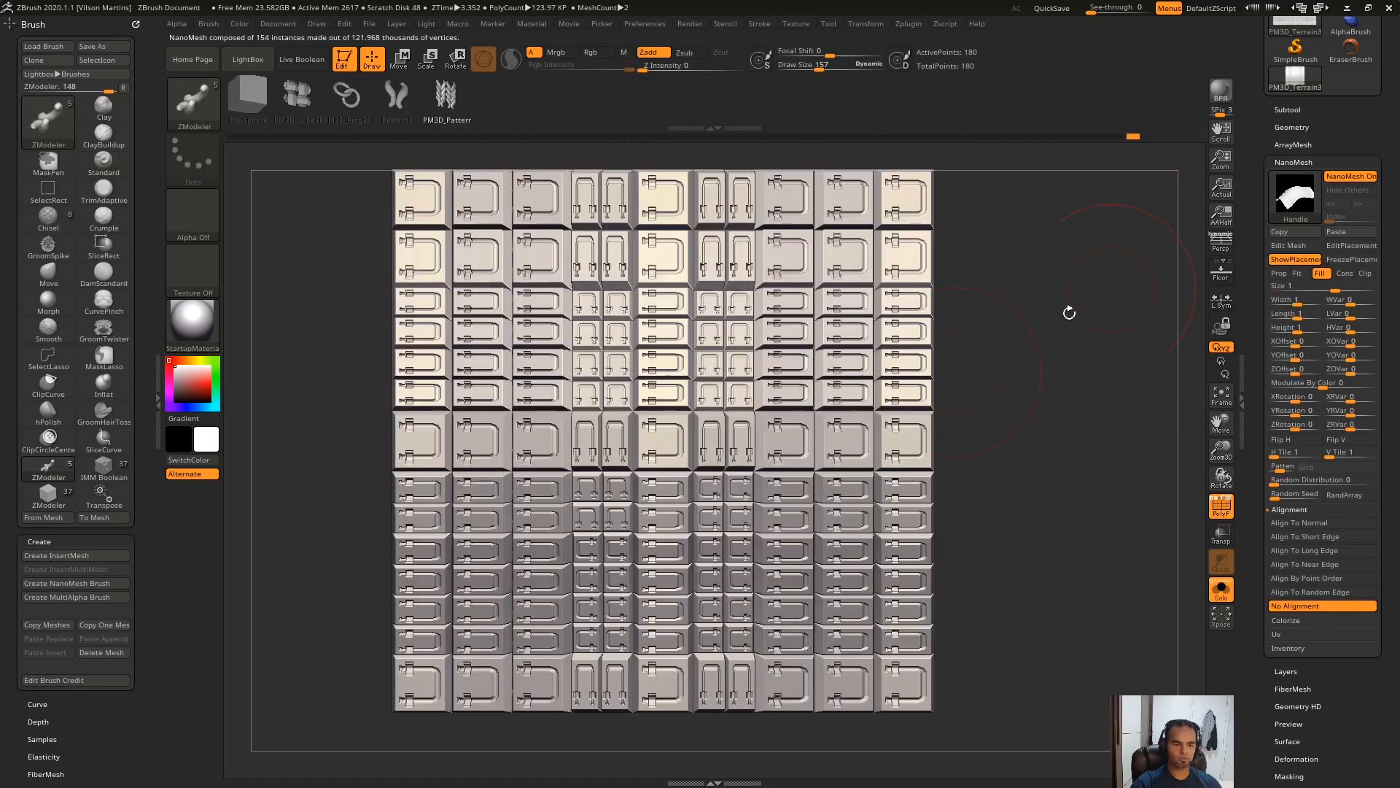
Step: Mark the narrow and short panels around the new edge loops on a screen capture and discard the capture
{"action": "left_click_drag", "start_coordinate": [1096, 296], "coordinate": [1198, 307], "text": "alt"}
{"action": "left_click_drag", "start_coordinate": [1126, 388], "coordinate": [1020, 588], "text": "alt"}
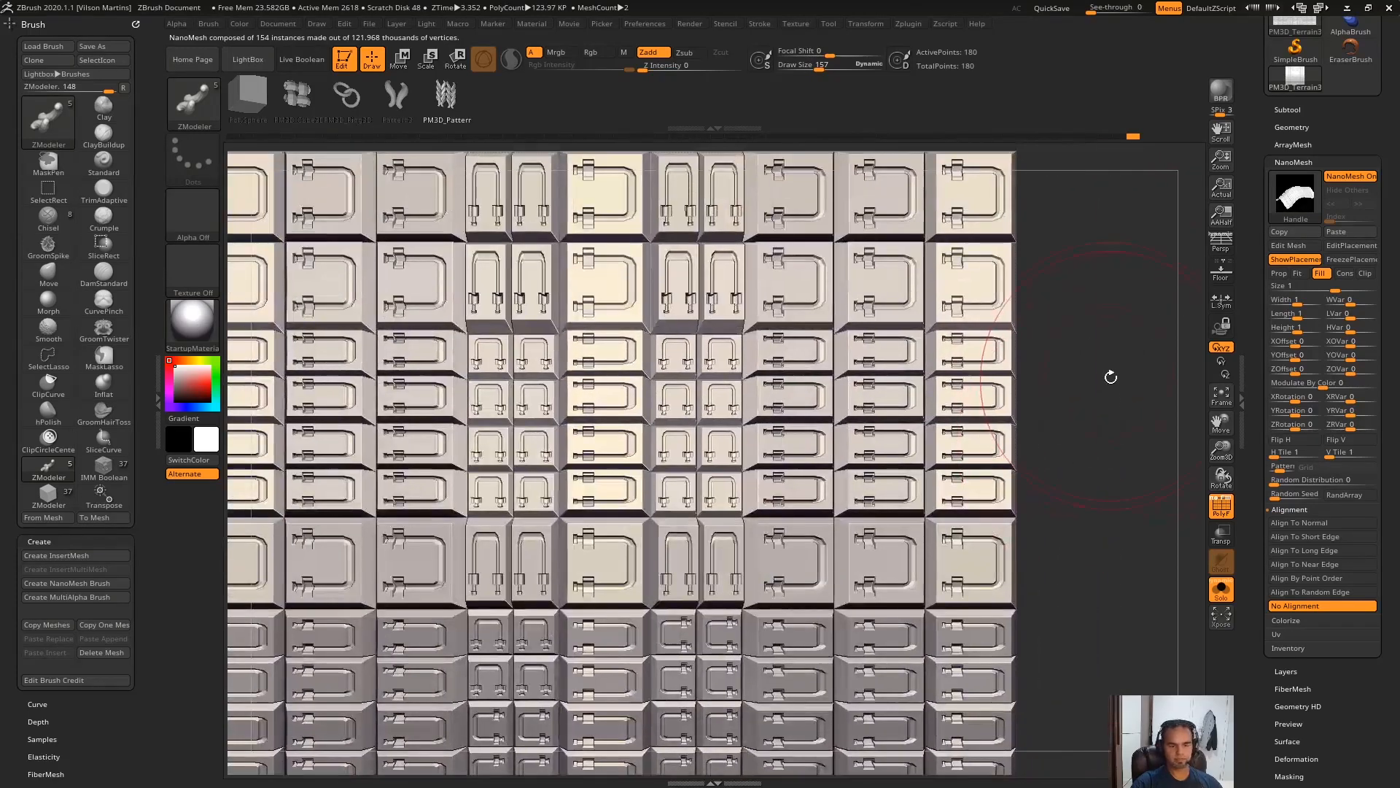
{"action": "key", "text": "Print"}
{"action": "left_click_drag", "start_coordinate": [1118, 228], "coordinate": [305, 781]}
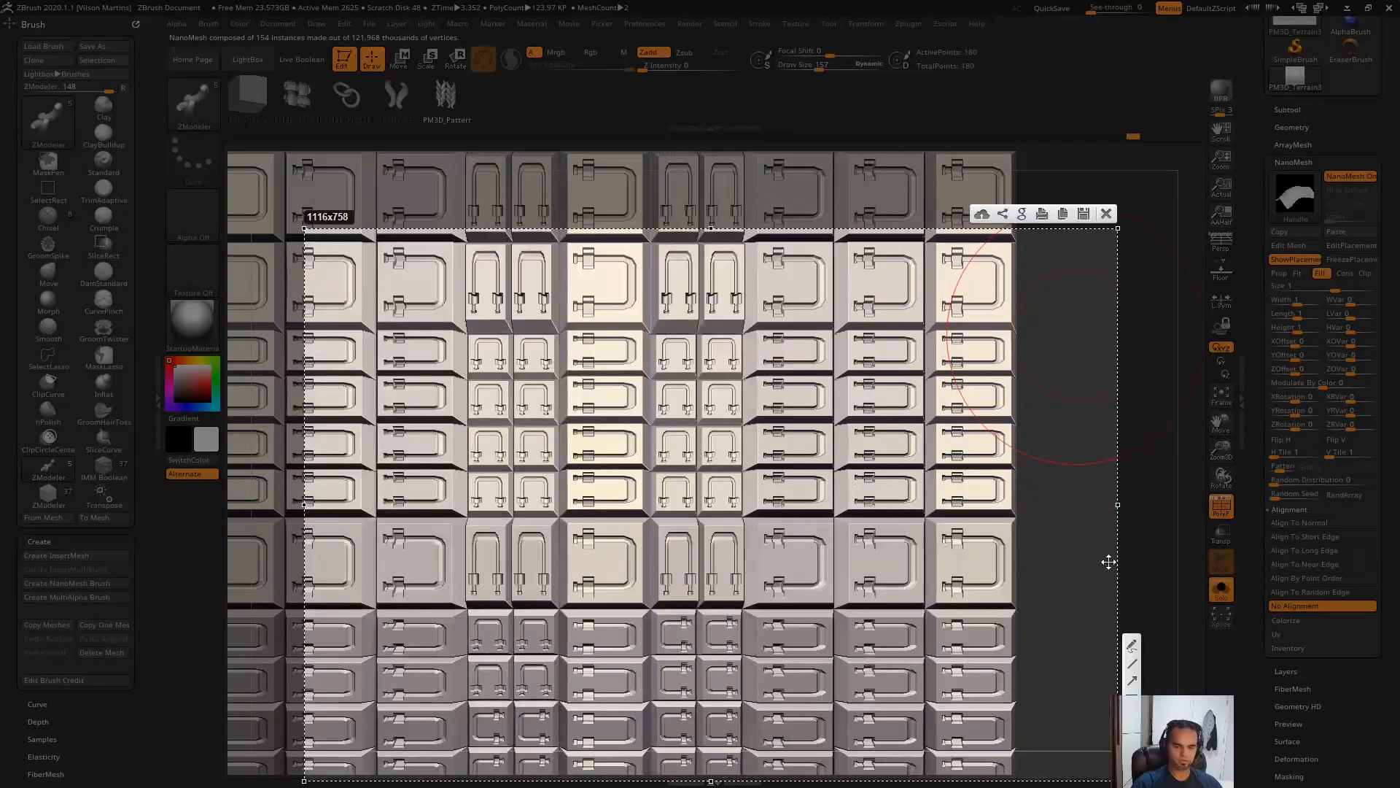
{"action": "mouse_move", "coordinate": [762, 402]}
{"action": "left_mouse_down"}
{"action": "mouse_move", "coordinate": [819, 393]}
{"action": "mouse_move", "coordinate": [802, 403]}
{"action": "mouse_move", "coordinate": [722, 382]}
{"action": "mouse_move", "coordinate": [729, 392]}
{"action": "left_mouse_up"}
{"action": "left_click_drag", "start_coordinate": [737, 641], "coordinate": [718, 651]}
{"action": "key", "text": "Escape"}
Step: Cycle the uneven panels through the random edge, point order, near, long, short edge and normal alignments, finishing with No Alignment
{"action": "left_click_drag", "start_coordinate": [1109, 494], "coordinate": [1103, 331], "text": "alt"}
{"action": "left_click_drag", "start_coordinate": [1019, 392], "coordinate": [1052, 328], "text": "alt"}
{"action": "left_click_drag", "start_coordinate": [1049, 466], "coordinate": [1092, 464], "text": "alt"}
{"action": "left_click", "coordinate": [1306, 592]}
{"action": "left_click", "coordinate": [1315, 579]}
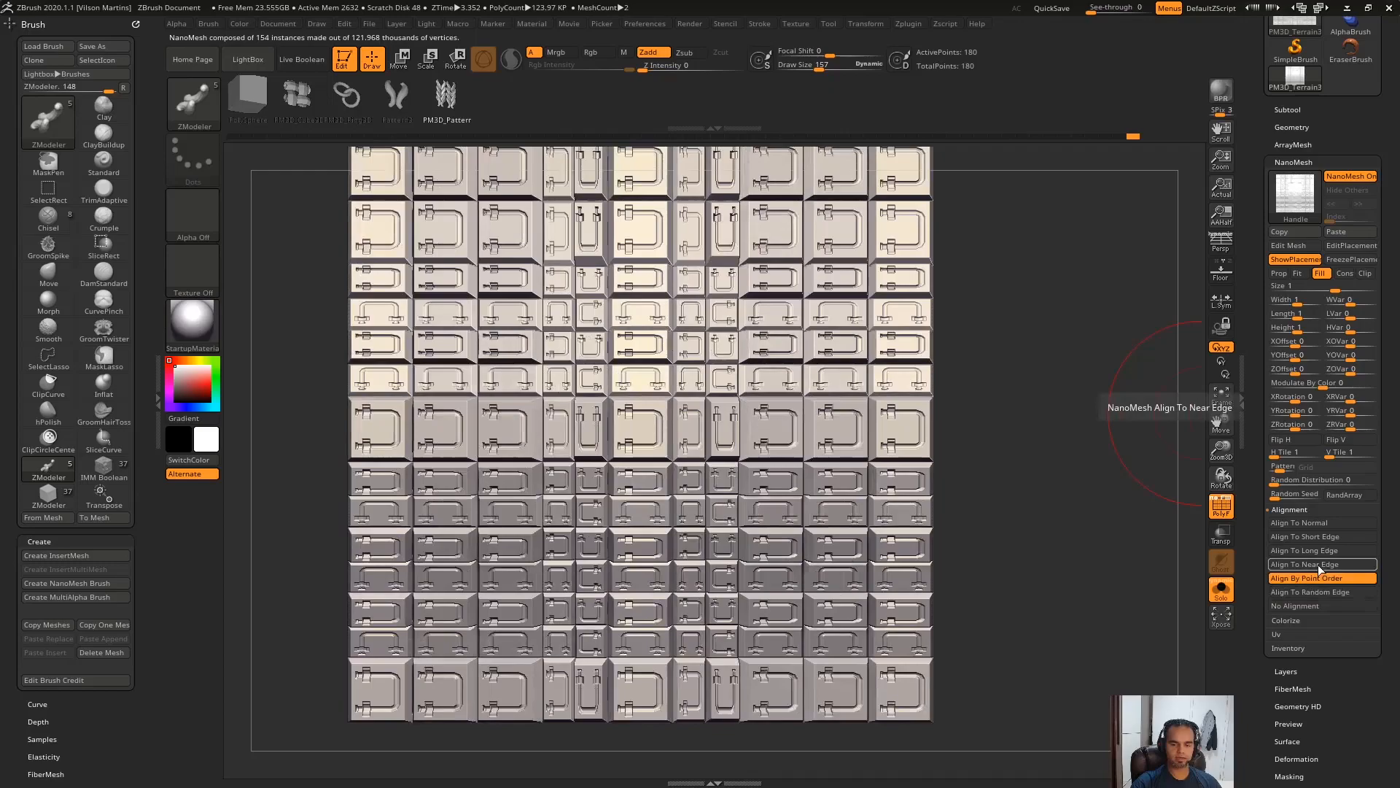
{"action": "left_click", "coordinate": [1321, 566]}
{"action": "left_click", "coordinate": [1318, 552]}
{"action": "left_click", "coordinate": [1318, 537]}
{"action": "left_click", "coordinate": [1317, 525]}
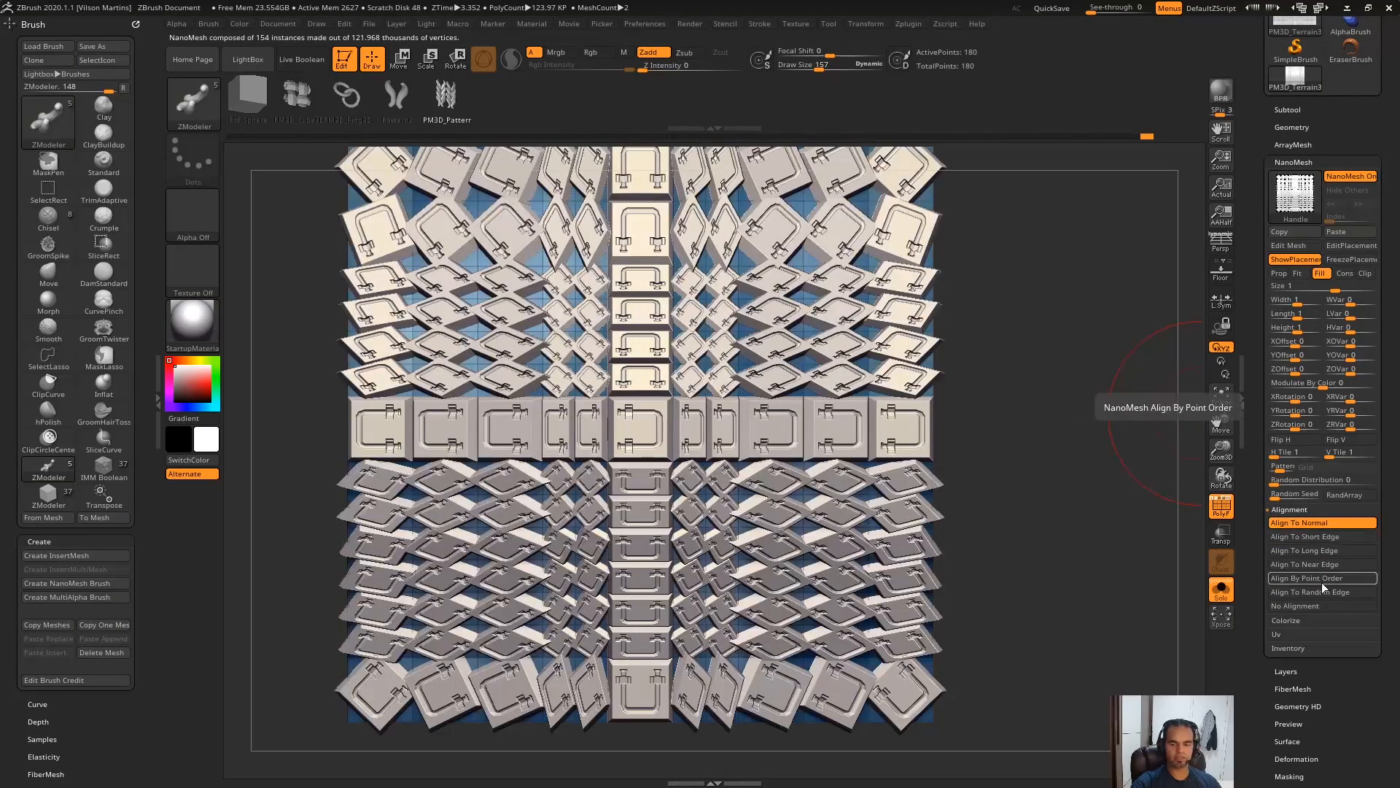
{"action": "left_click", "coordinate": [1314, 605]}
{"action": "left_click_drag", "start_coordinate": [1026, 470], "coordinate": [1203, 328]}
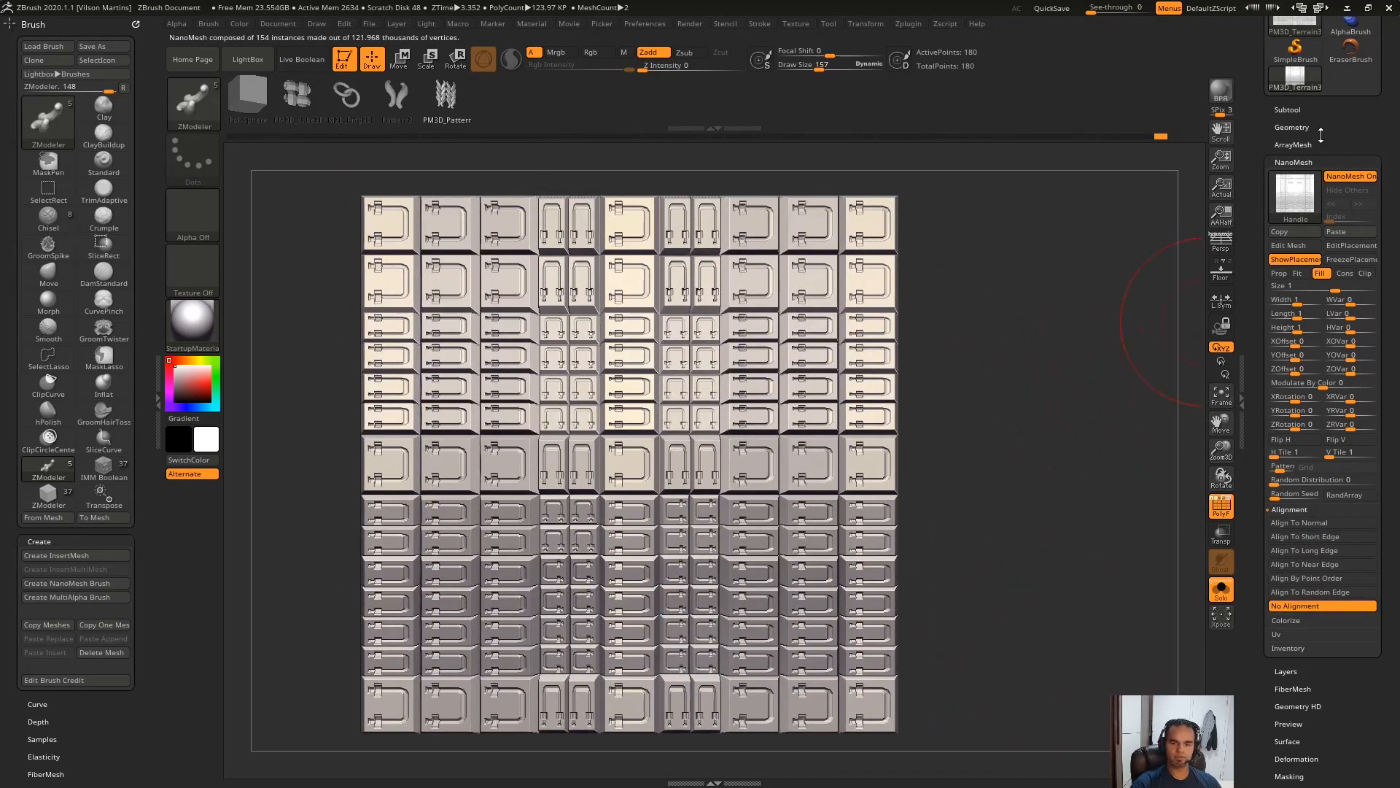
Step: Open the Geometry settings and frame the Spin Edge and Align Edge commands of Modify Topology in a screen capture
{"action": "left_click", "coordinate": [1319, 127]}
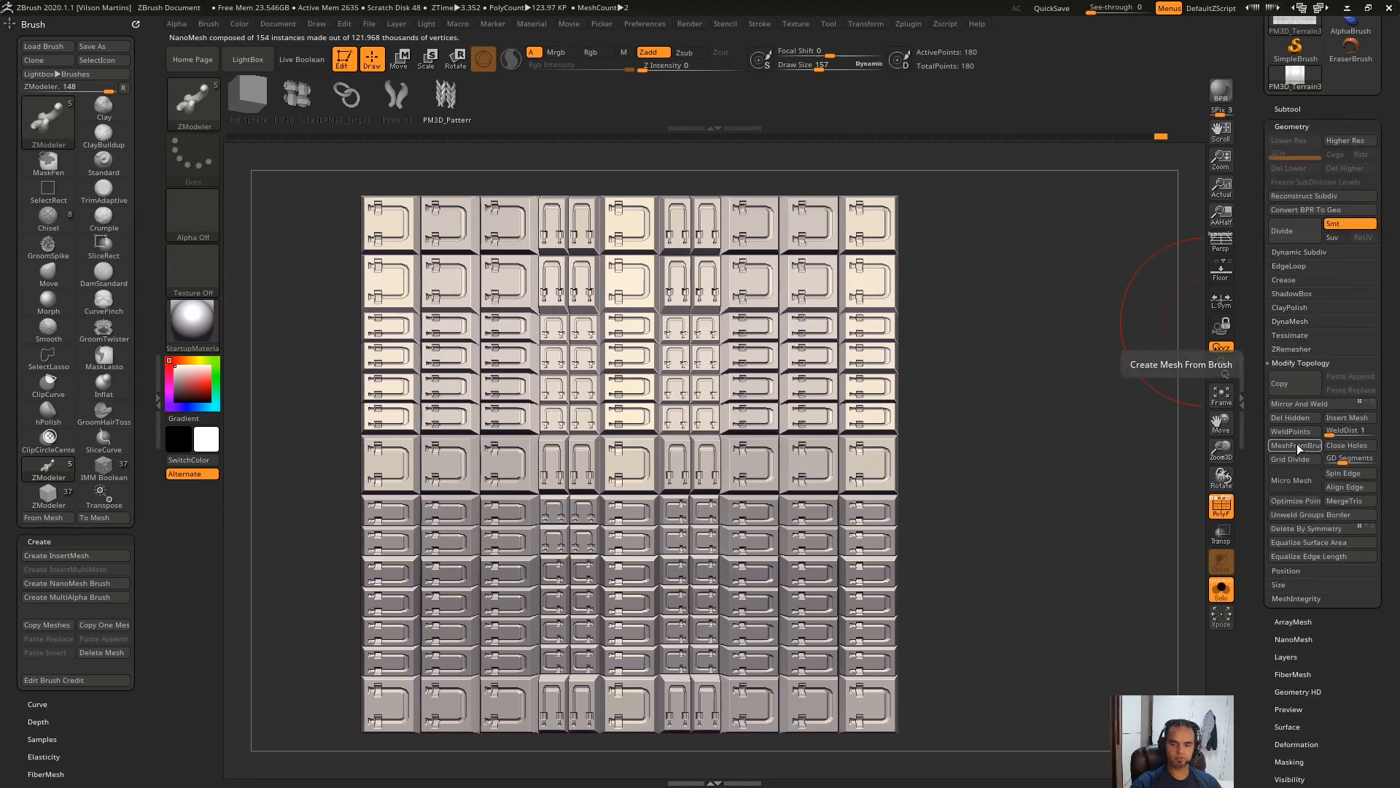
{"action": "key", "text": "Print"}
{"action": "left_click_drag", "start_coordinate": [1381, 472], "coordinate": [1310, 501]}
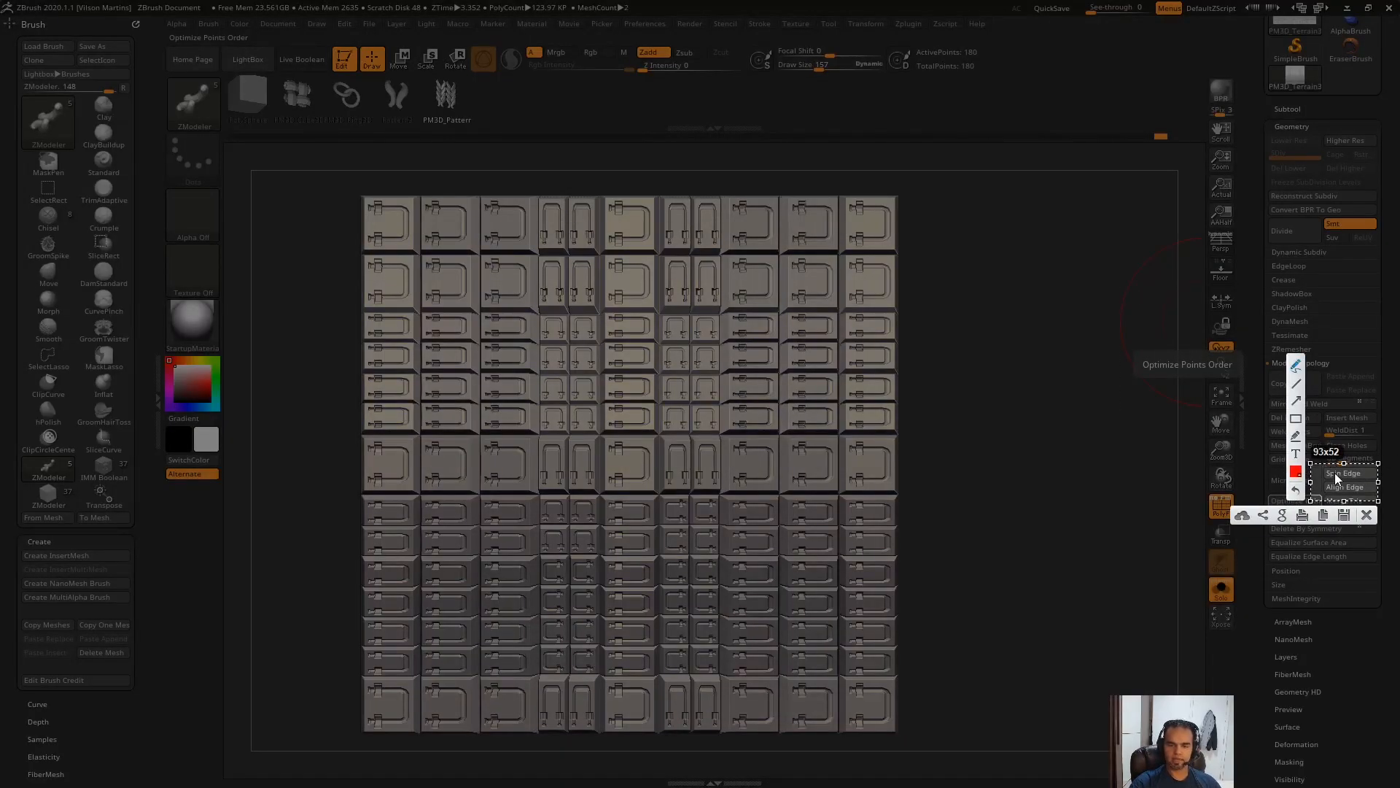
{"action": "key", "text": "ctrl+c"}
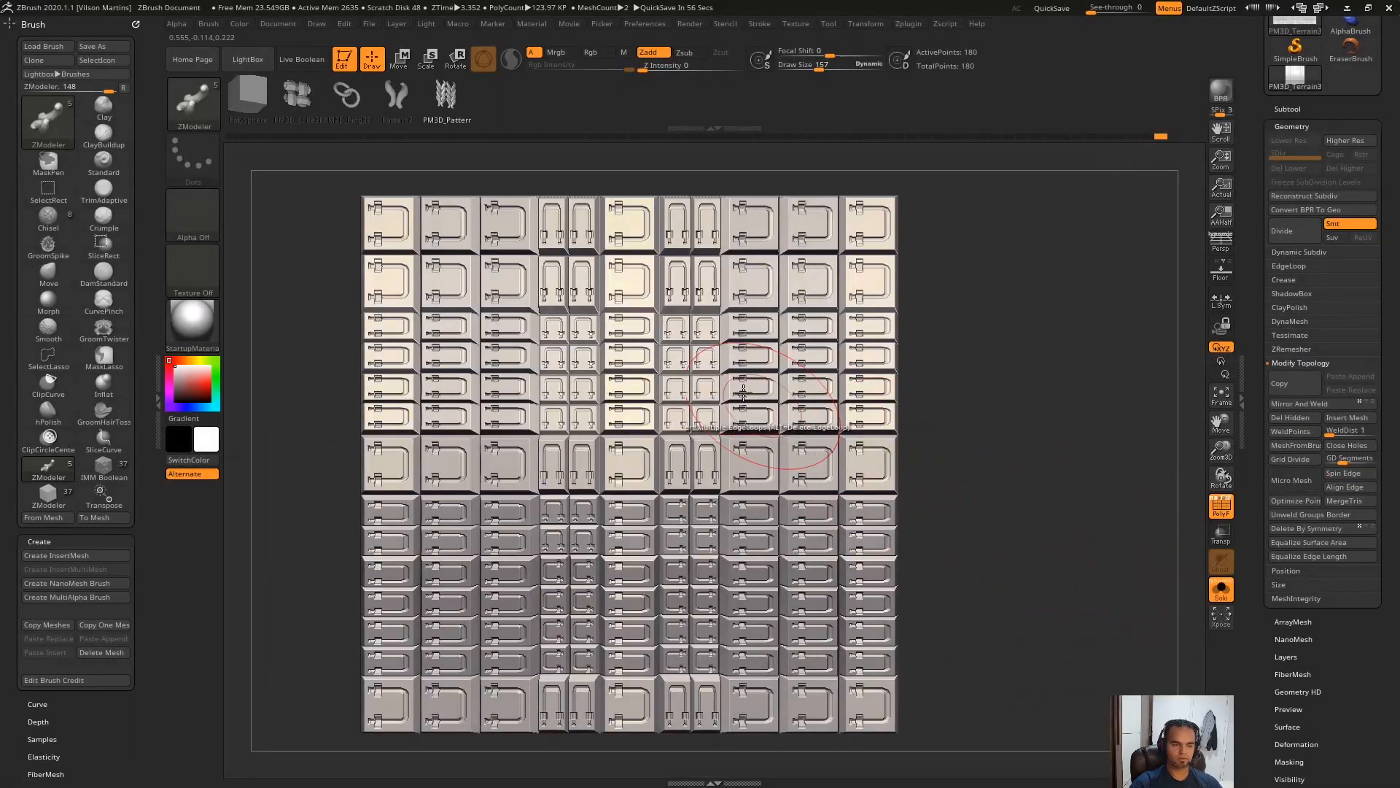
Step: Apply Align Edge to the plane so the panels share one orientation
{"action": "left_click_drag", "start_coordinate": [1014, 299], "coordinate": [1112, 393], "text": "alt"}
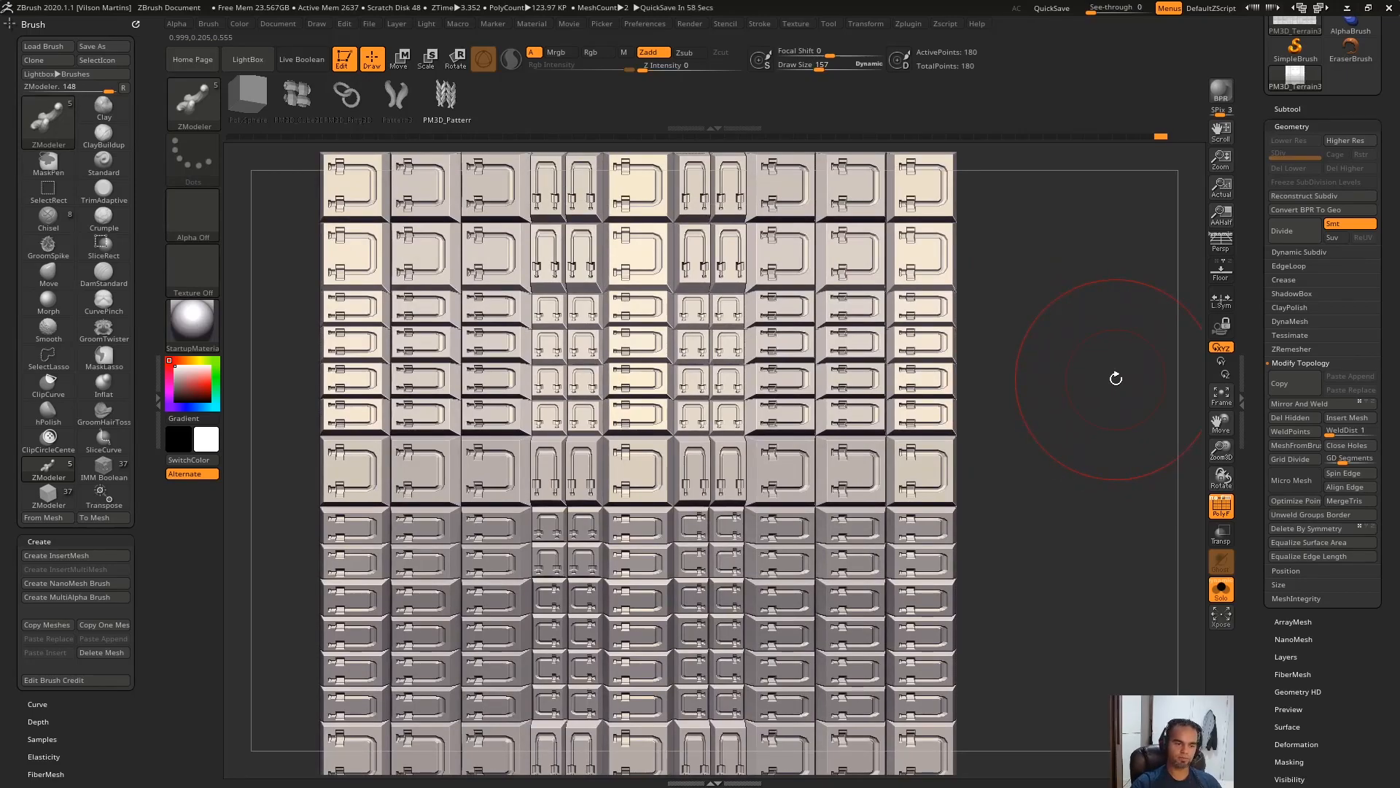
{"action": "left_click_drag", "start_coordinate": [1108, 454], "coordinate": [1086, 408], "text": "alt"}
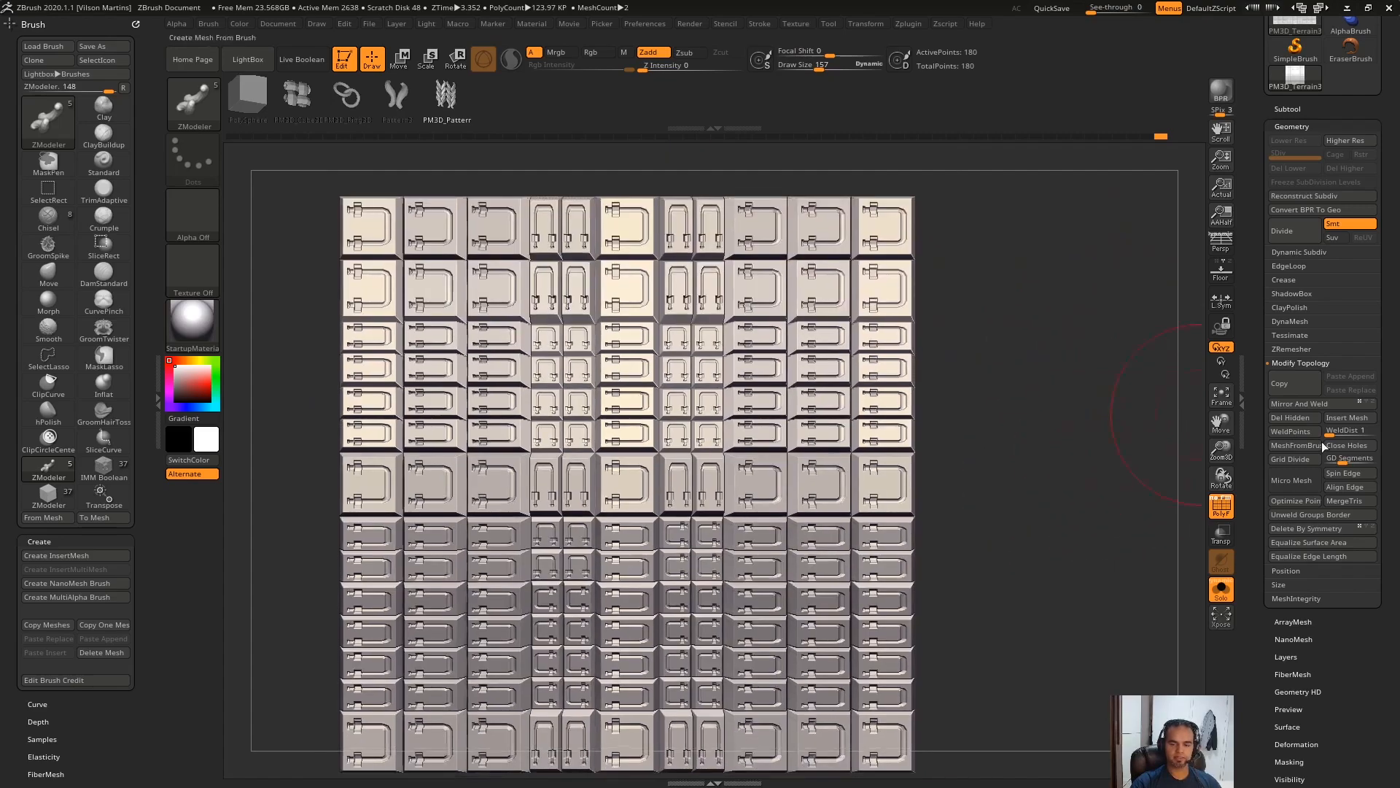
{"action": "left_click", "coordinate": [1353, 493]}
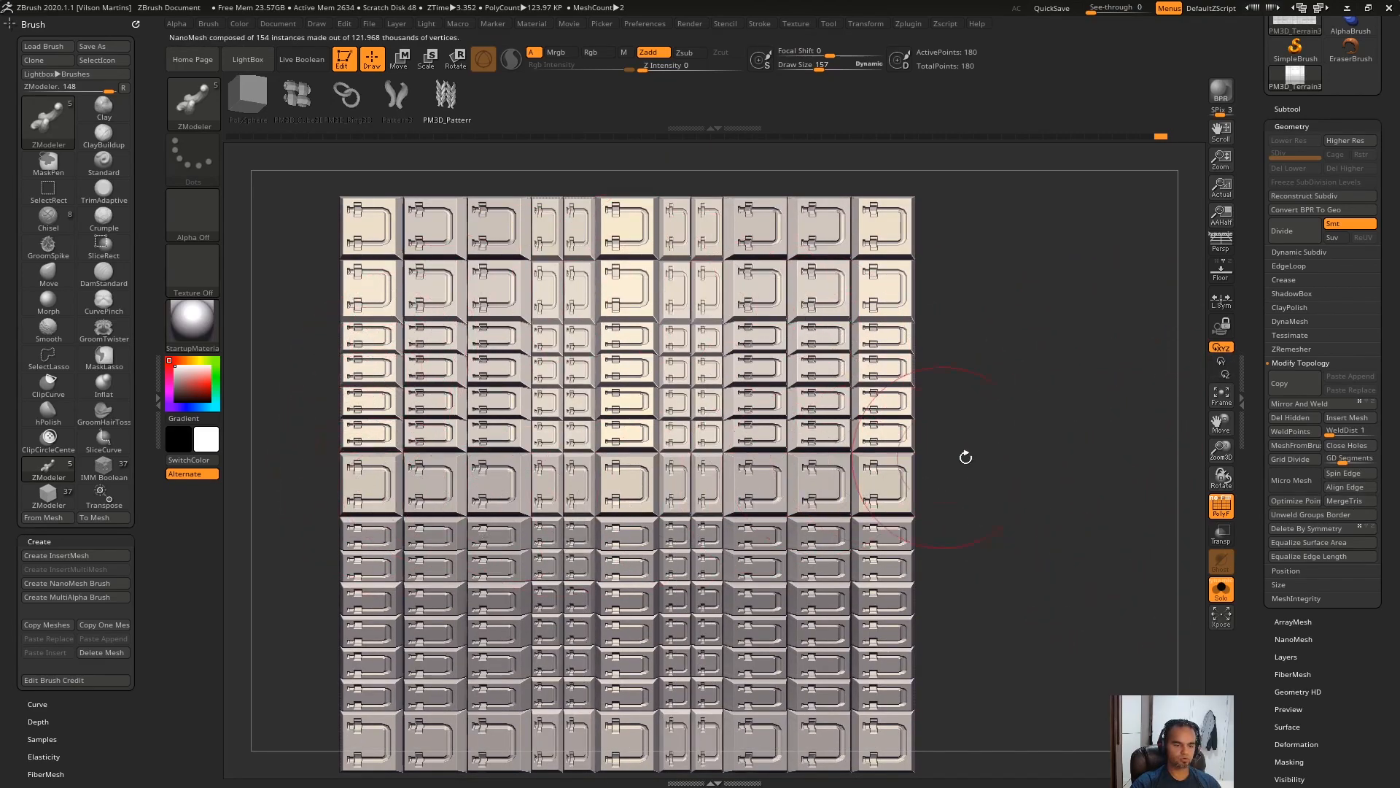
{"action": "left_click_drag", "start_coordinate": [1057, 406], "coordinate": [1089, 386], "text": "alt"}
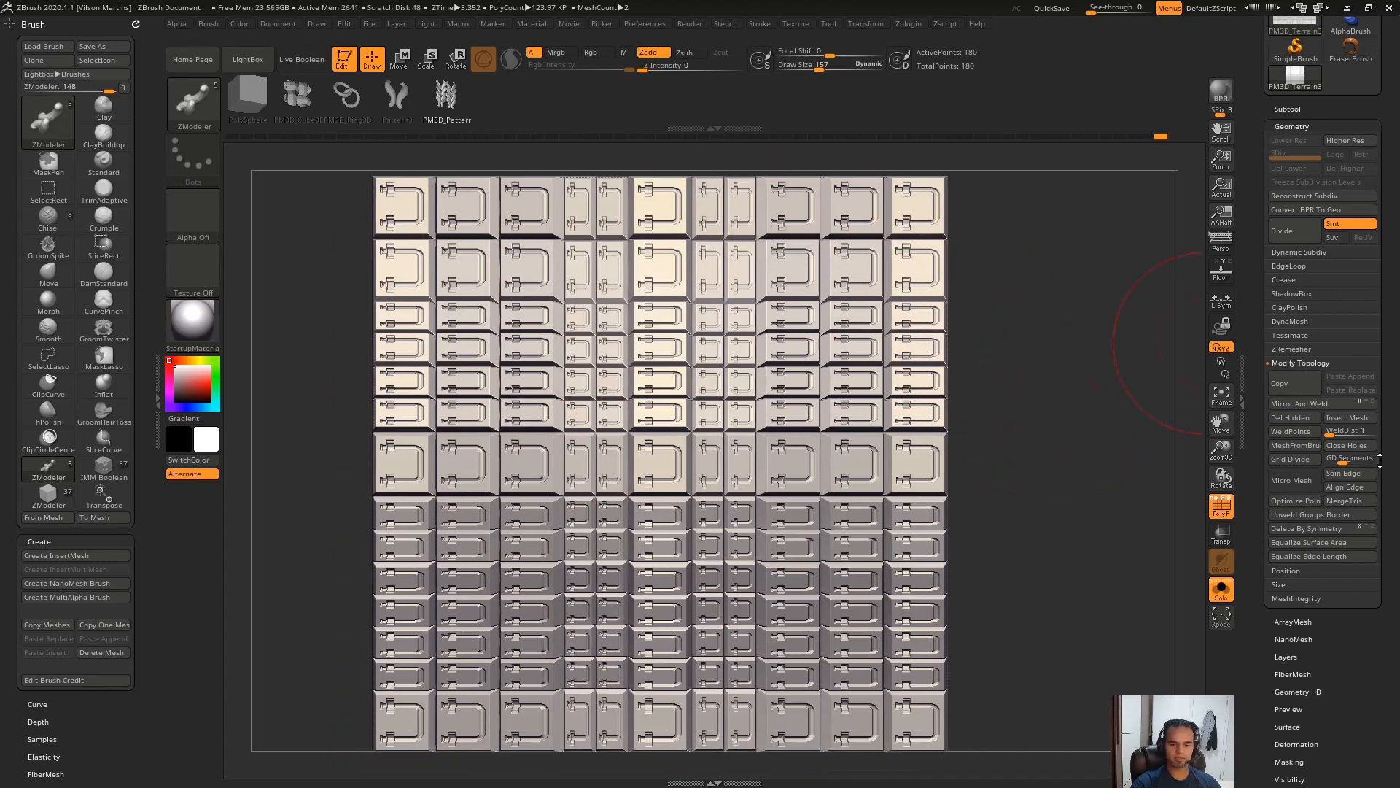
Step: Apply Spin Edge to the plane five times to rotate all panels through their possible orientations
{"action": "left_click", "coordinate": [1362, 476]}
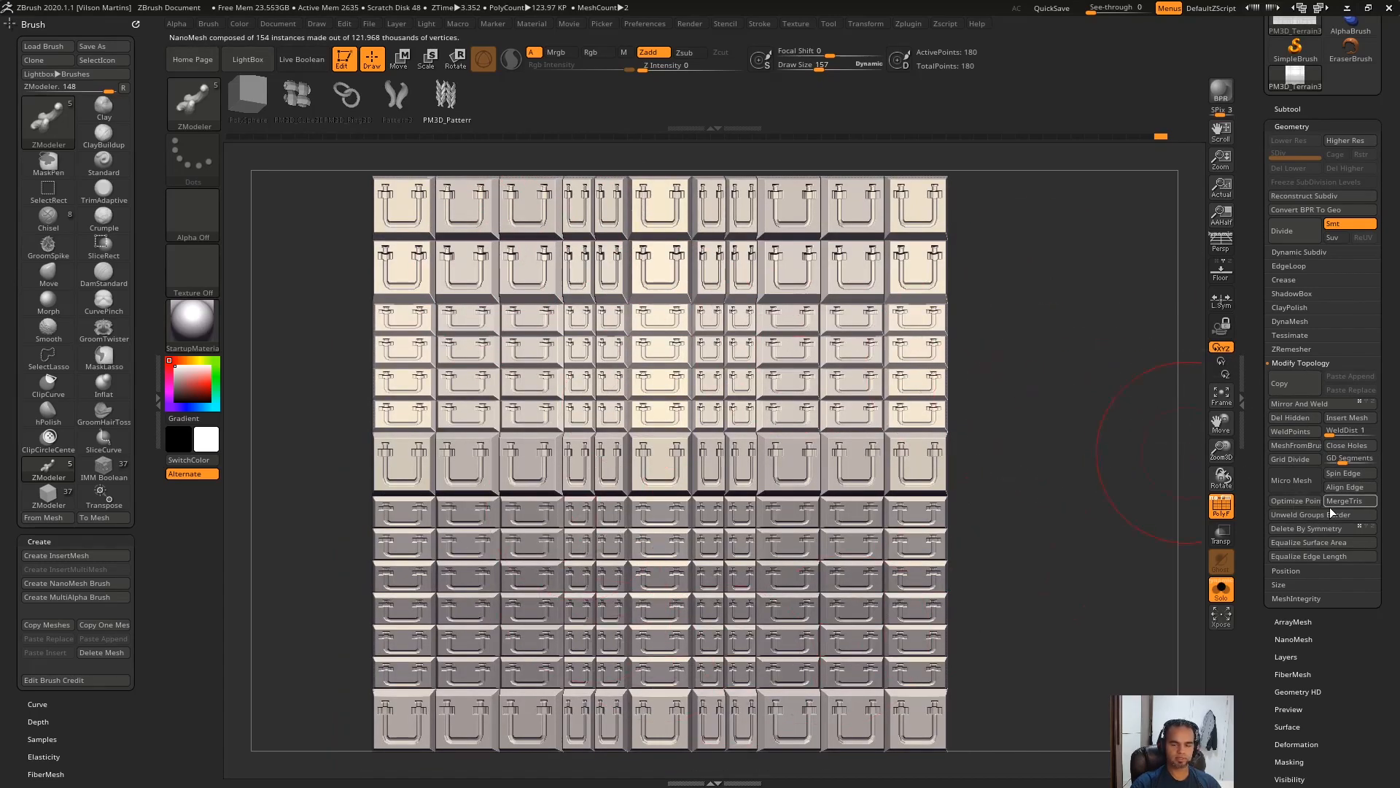
{"action": "left_click", "coordinate": [1355, 475]}
{"action": "left_click", "coordinate": [1355, 475]}
{"action": "left_click", "coordinate": [1355, 475]}
{"action": "left_click", "coordinate": [1358, 475]}
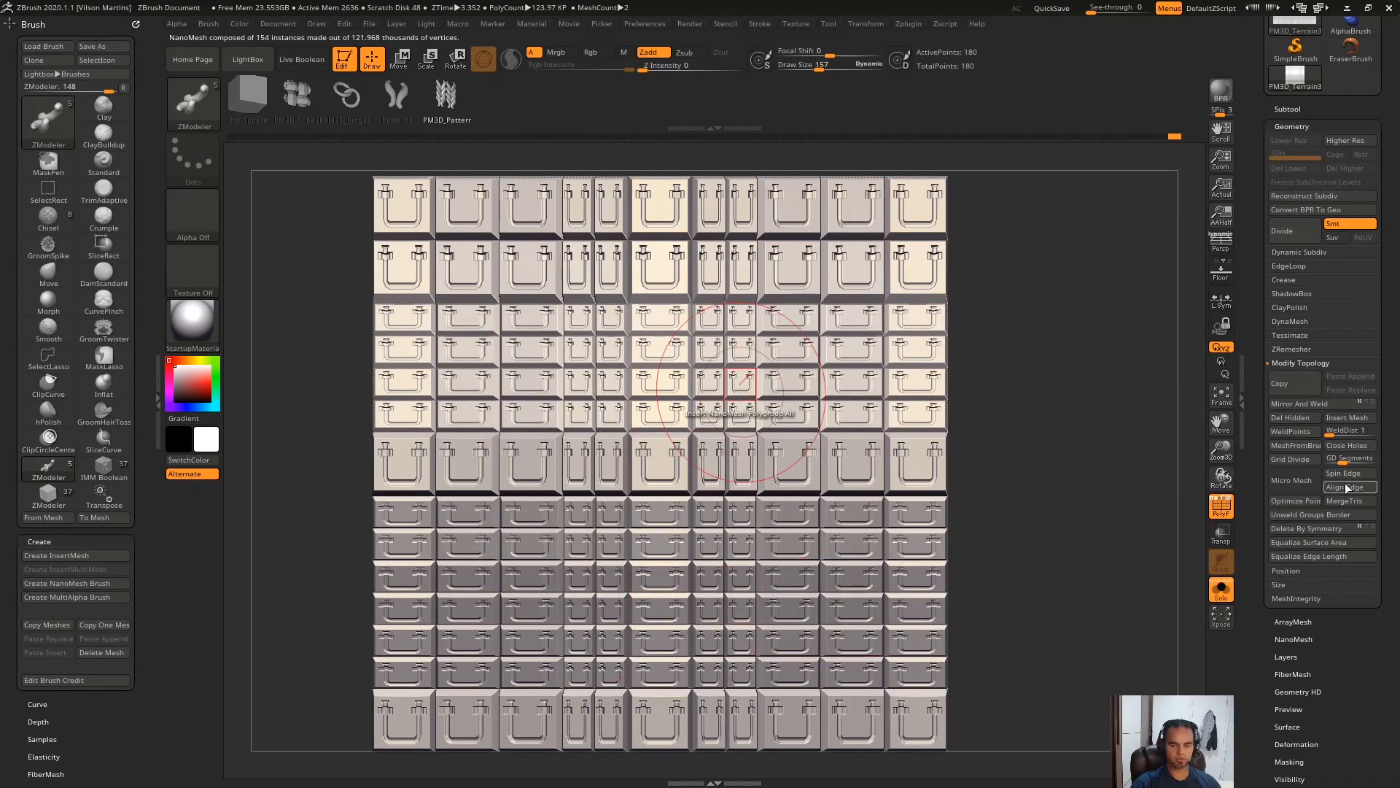
Step: Return from the Geometry settings to the NanoMesh settings
{"action": "left_click", "coordinate": [1323, 126]}
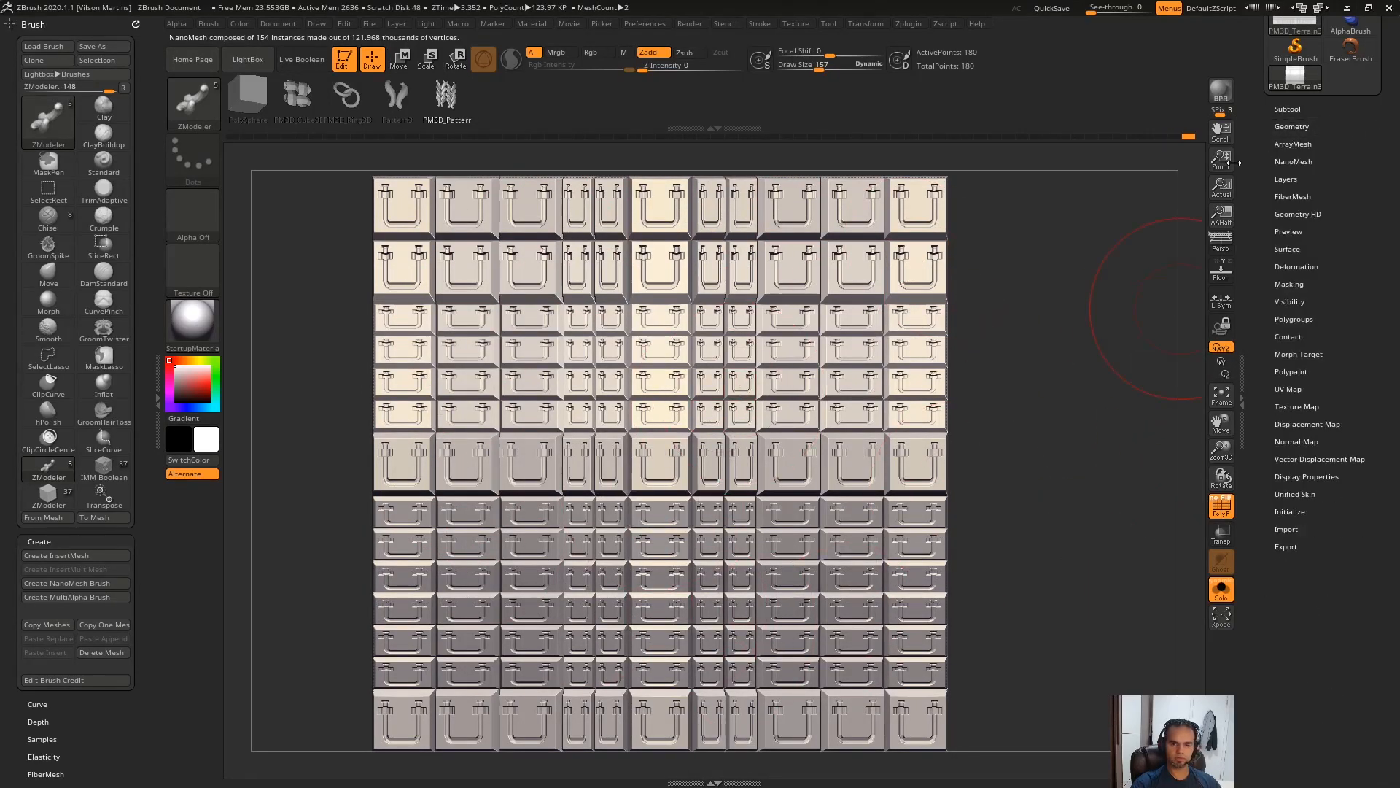
{"action": "left_click", "coordinate": [1305, 161]}
{"action": "left_click_drag", "start_coordinate": [1303, 401], "coordinate": [1305, 399]}
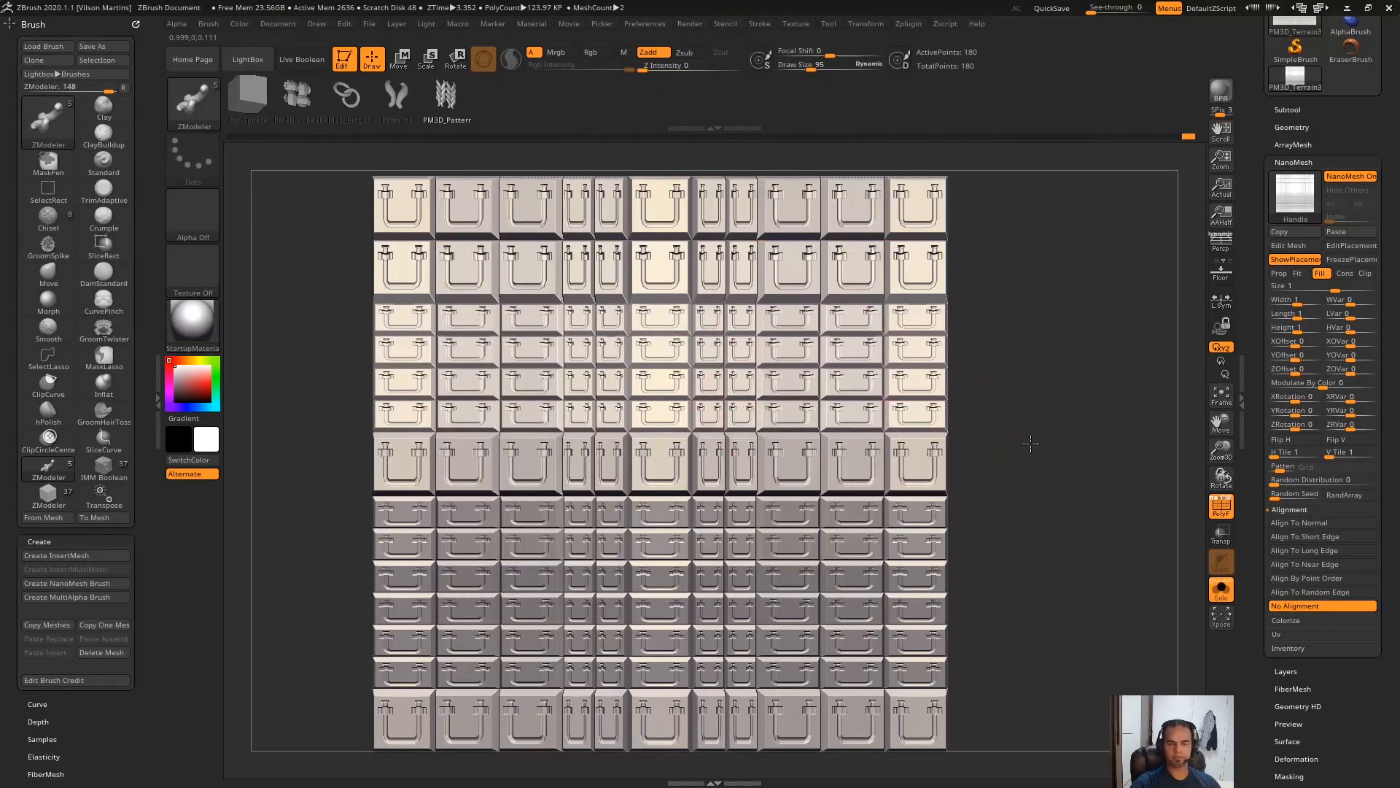
{"action": "left_click_drag", "start_coordinate": [1030, 442], "coordinate": [1022, 379], "text": "alt"}
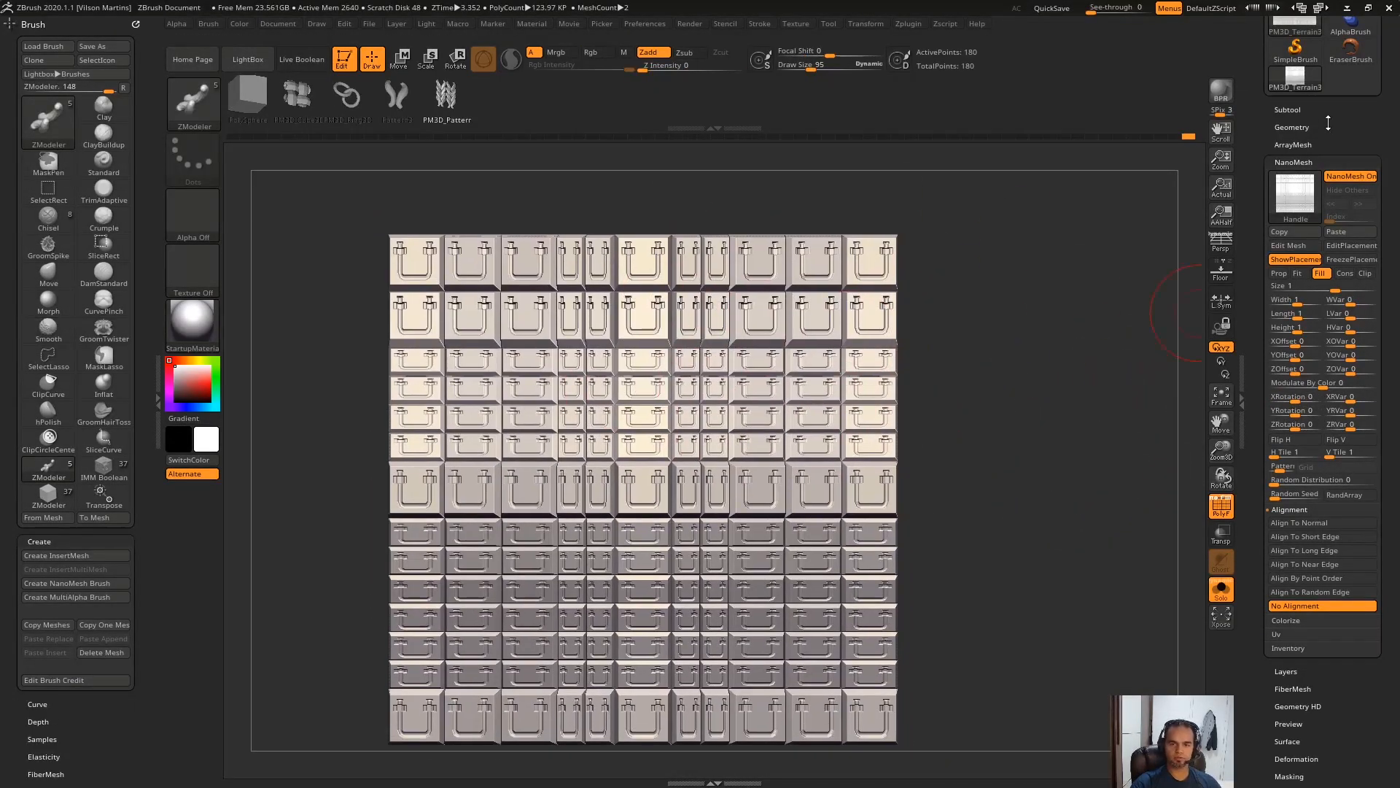
{"action": "left_click", "coordinate": [1322, 127]}
{"action": "left_click", "coordinate": [1331, 127]}
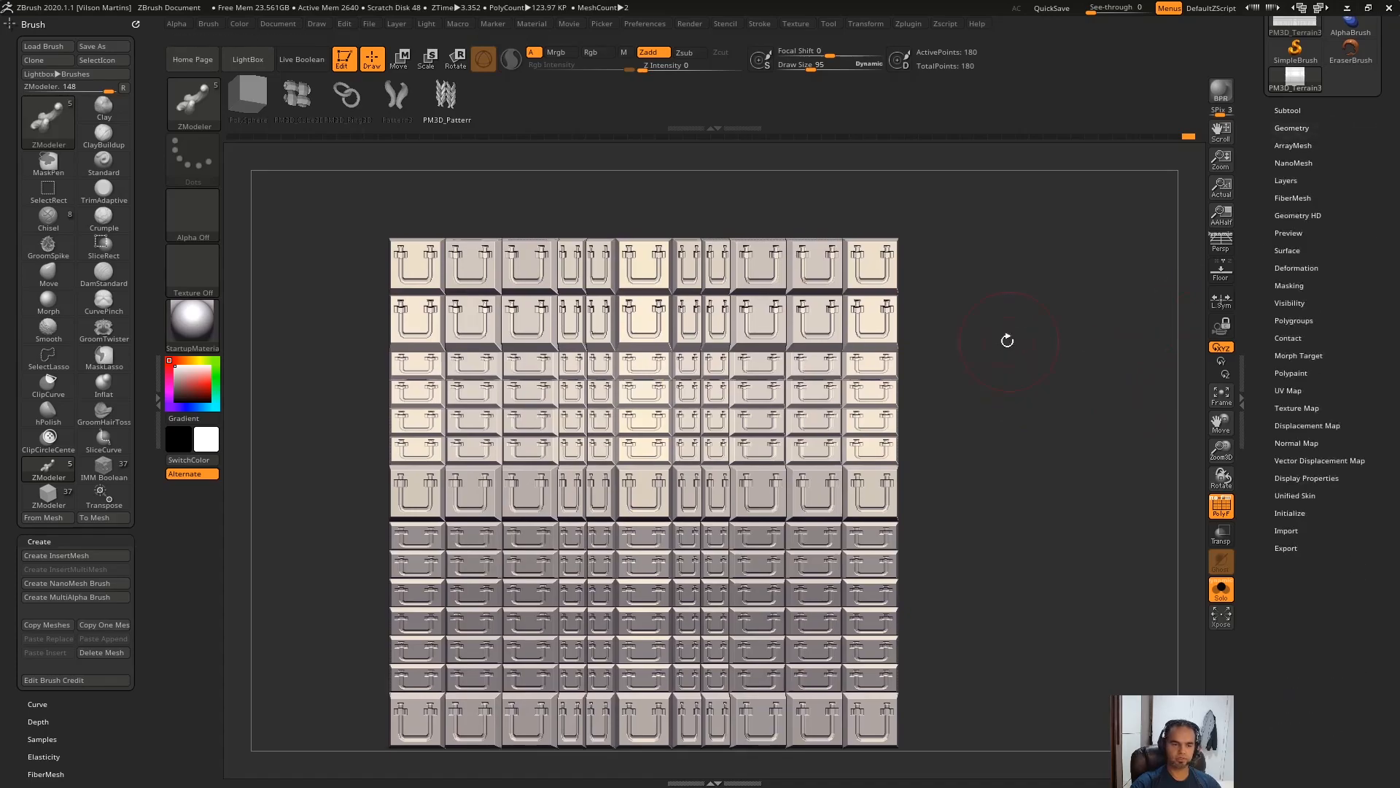
{"action": "left_click", "coordinate": [1302, 163]}
Step: Spin the edges of one wide panel's polygon with ZModeler until its handle is turned upside down
{"action": "left_click_drag", "start_coordinate": [1087, 324], "coordinate": [1074, 285], "text": "alt"}
{"action": "left_click_drag", "start_coordinate": [1069, 234], "coordinate": [1137, 583], "text": "alt"}
{"action": "right_click_drag", "start_coordinate": [700, 319], "coordinate": [773, 633], "text": "alt"}
{"action": "right_click_drag", "start_coordinate": [687, 493], "coordinate": [689, 381]}
{"action": "right_click_drag", "start_coordinate": [817, 427], "coordinate": [834, 510], "text": "ctrl"}
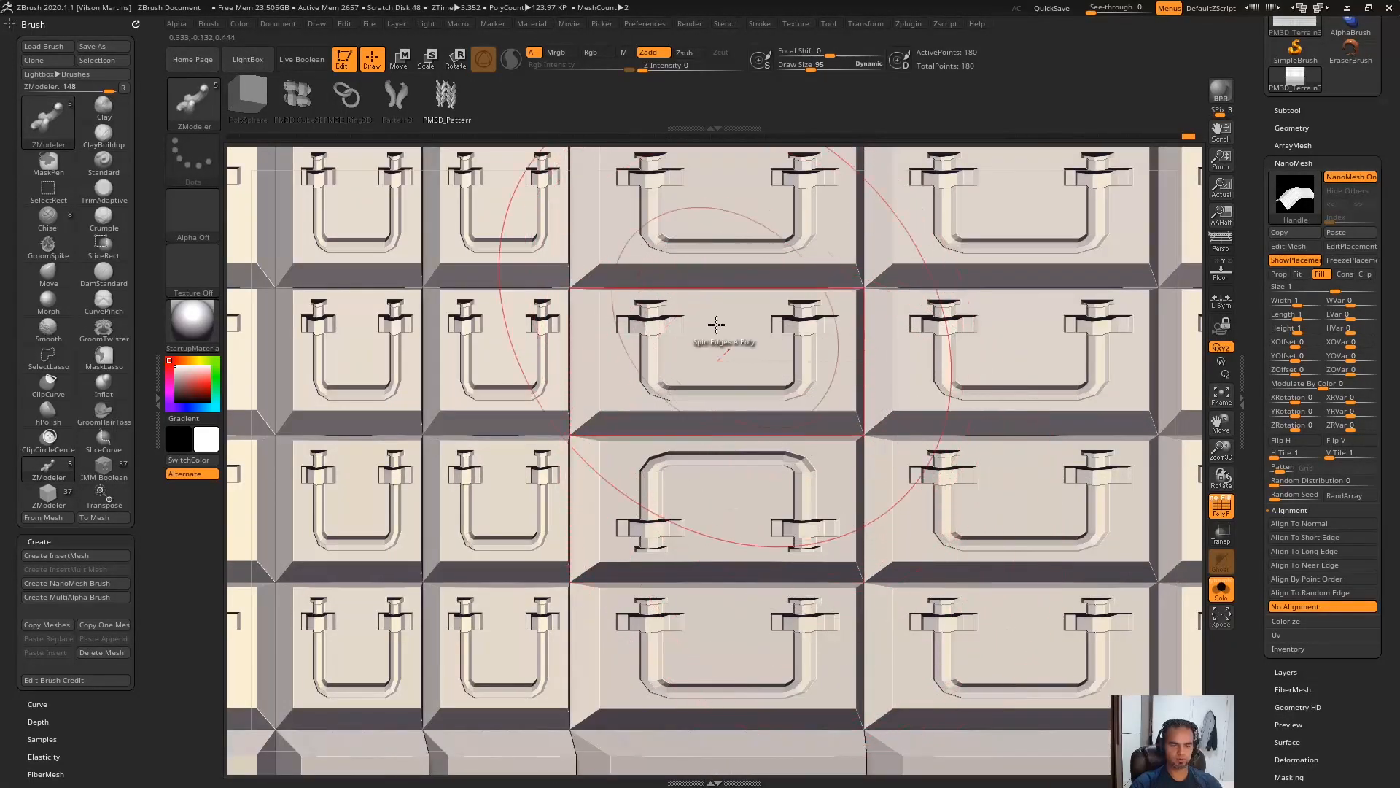
Step: Mark the individually rotated panel on a screen capture and discard the capture
{"action": "key", "text": "Print"}
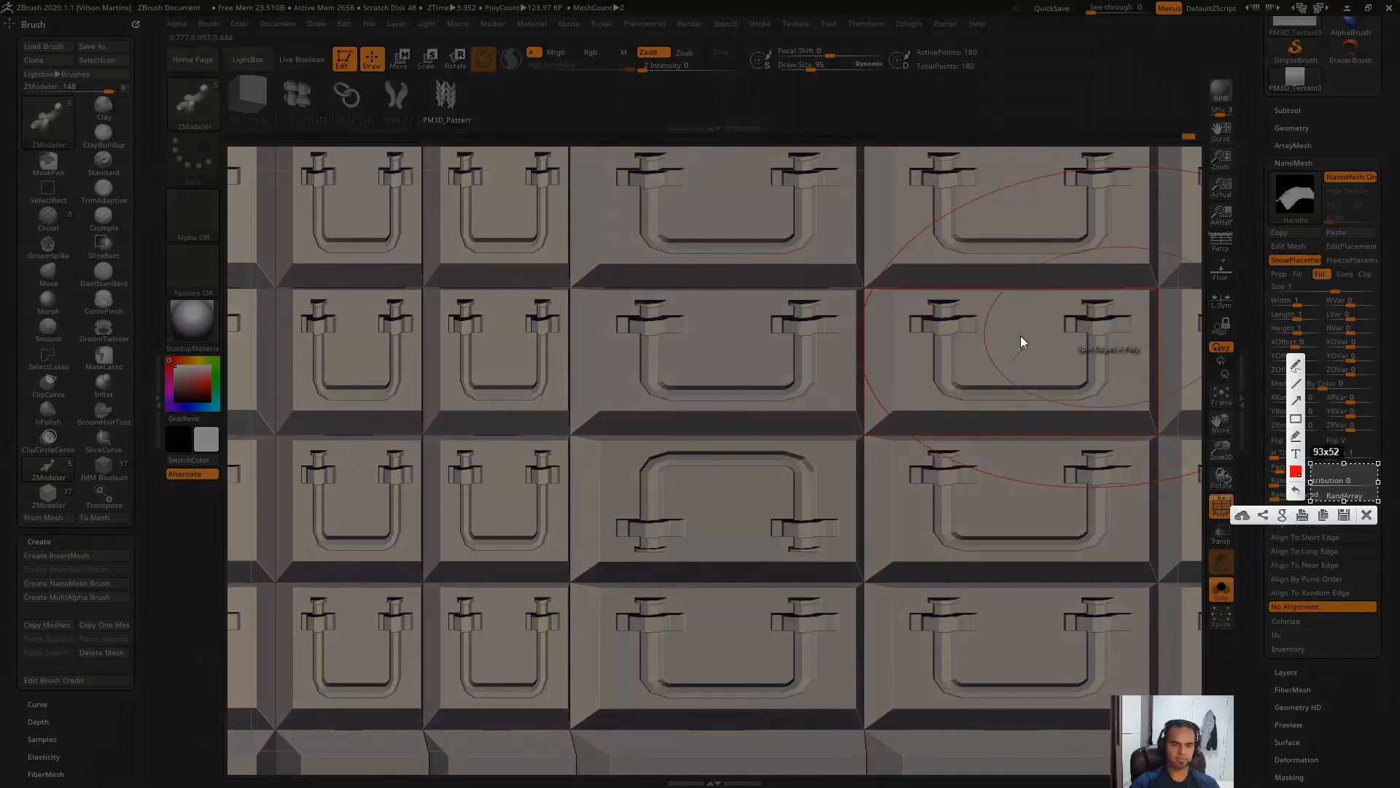
{"action": "left_click_drag", "start_coordinate": [1071, 207], "coordinate": [399, 709]}
{"action": "mouse_move", "coordinate": [707, 536]}
{"action": "left_mouse_down"}
{"action": "mouse_move", "coordinate": [717, 485]}
{"action": "mouse_move", "coordinate": [736, 505]}
{"action": "left_mouse_up"}
{"action": "key", "text": "Escape"}
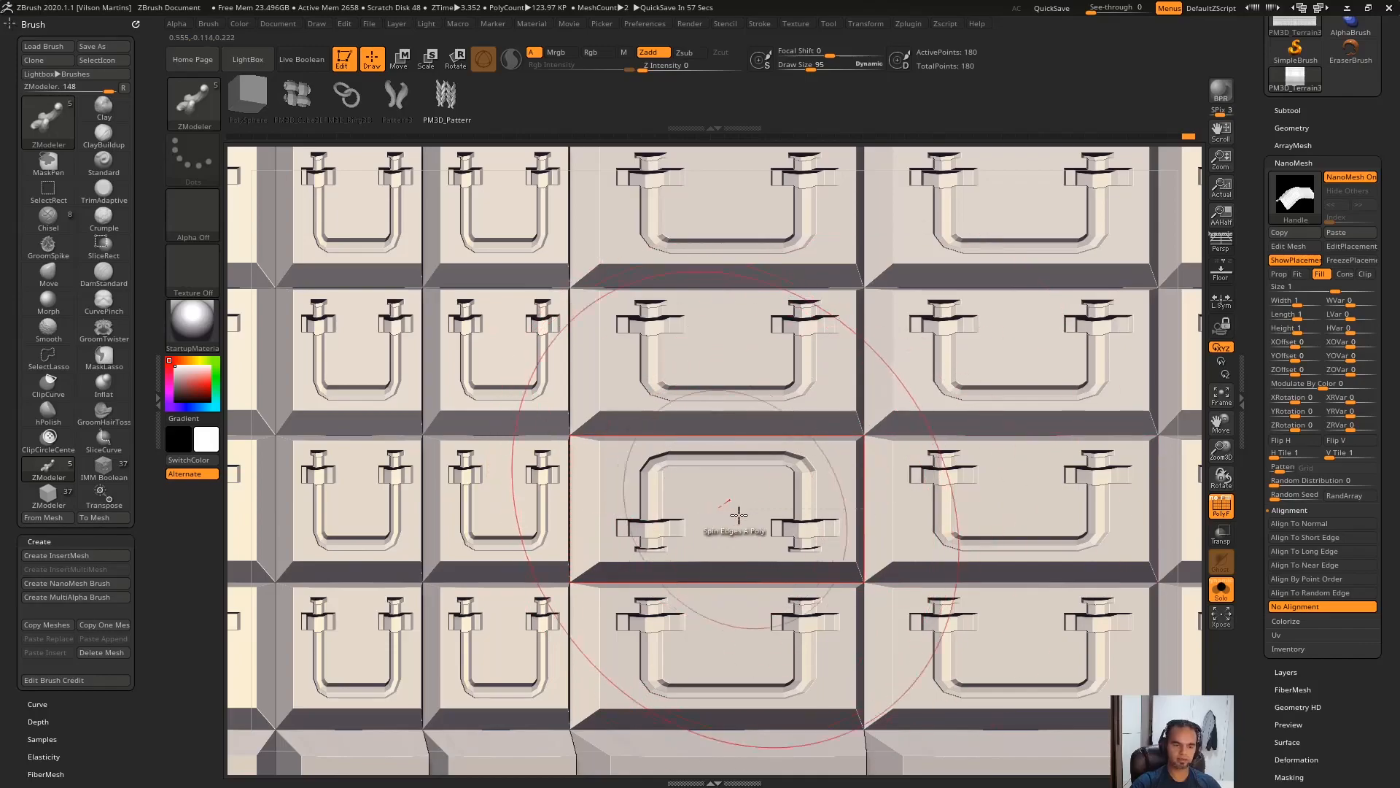
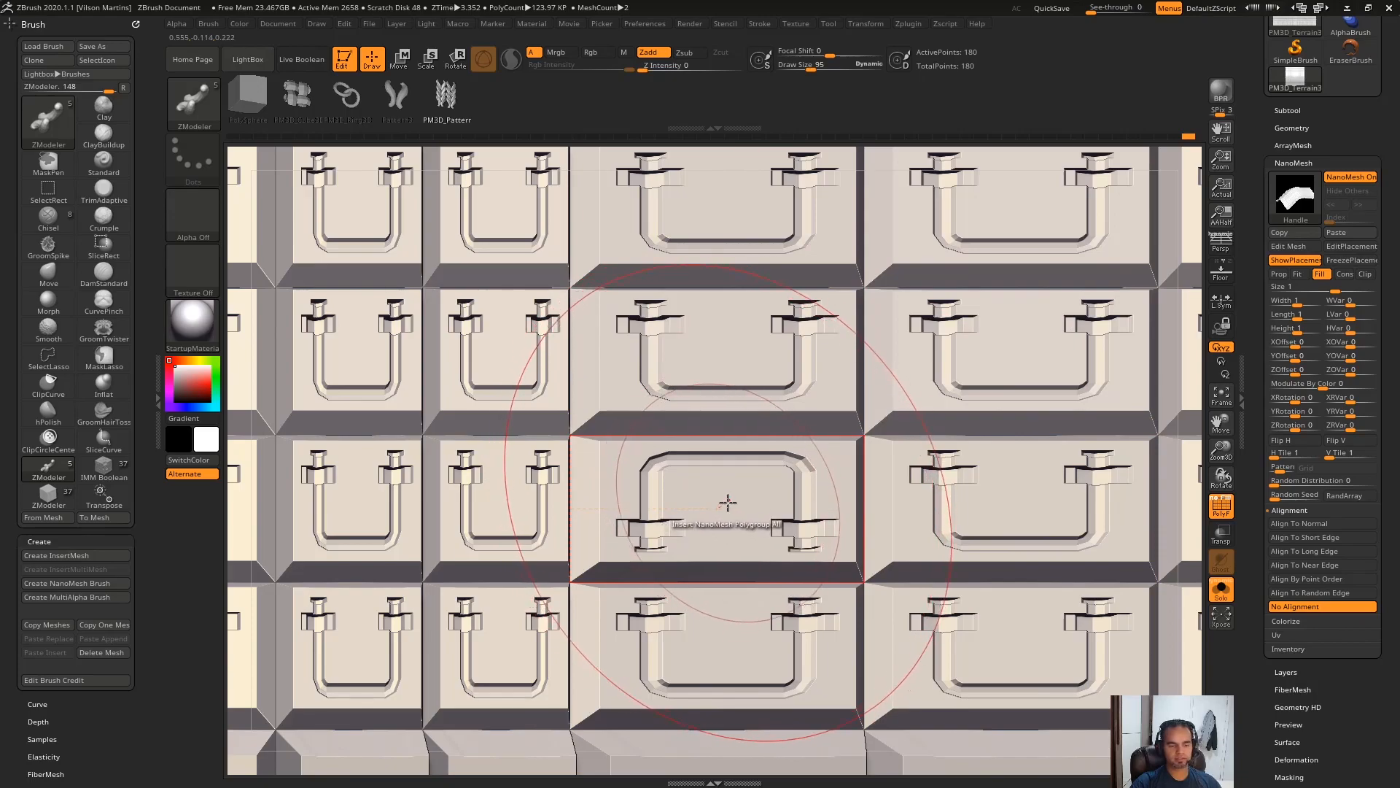
Step: Set the ZModeler polygon action to Spin Edges on A Single Poly and try it on the same wide panel
{"action": "key", "text": "space"}
{"action": "left_click", "coordinate": [810, 344]}
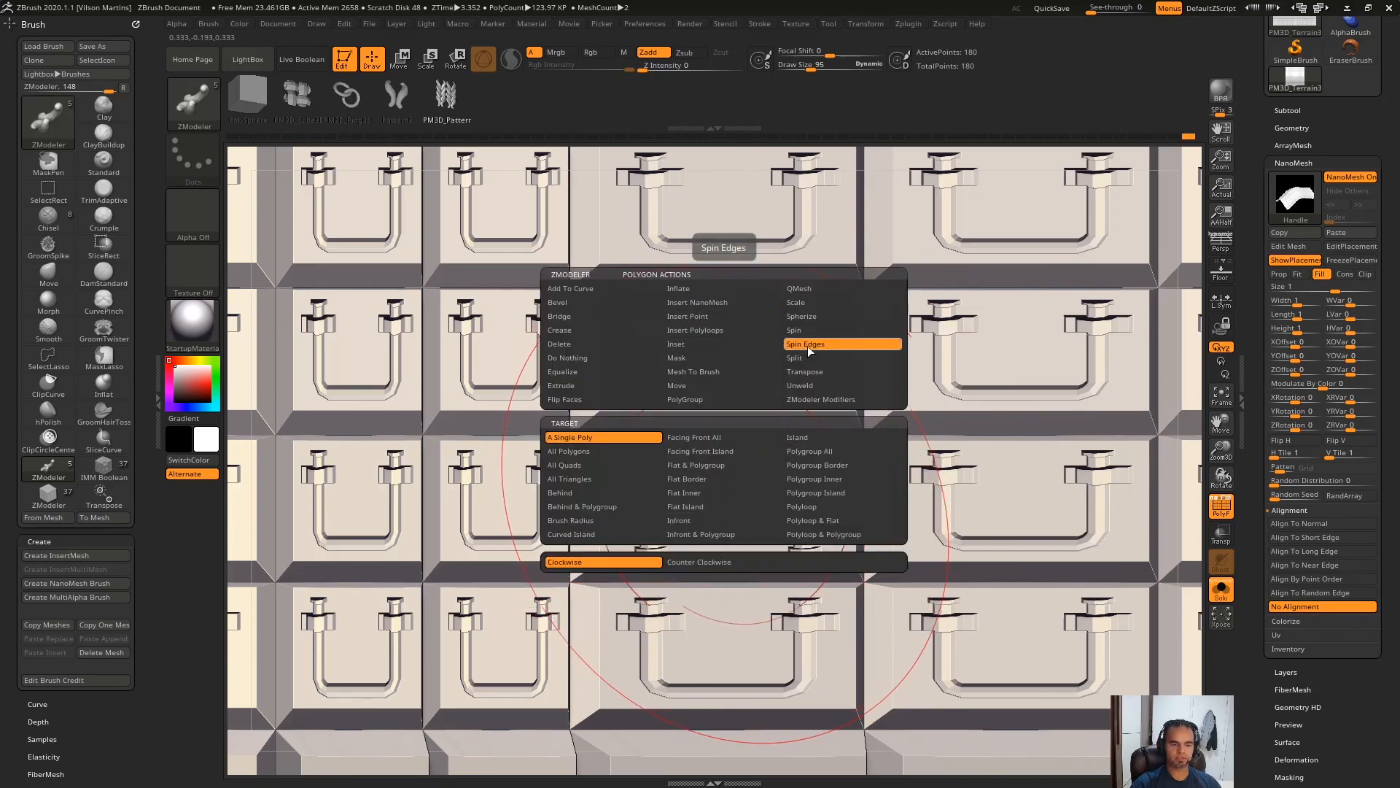
{"action": "left_click", "coordinate": [589, 437]}
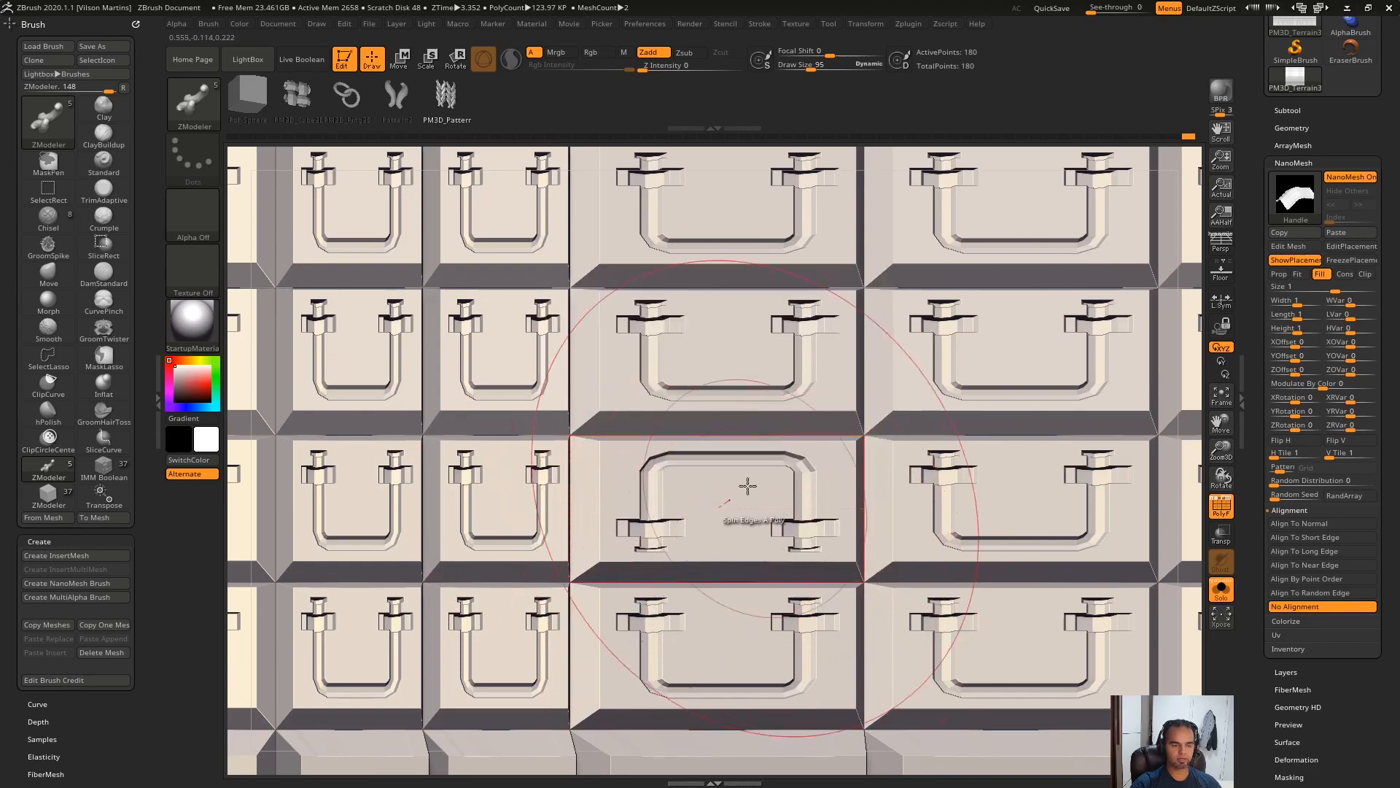
{"action": "left_click", "coordinate": [711, 499]}
{"action": "key", "text": "ctrl+z"}
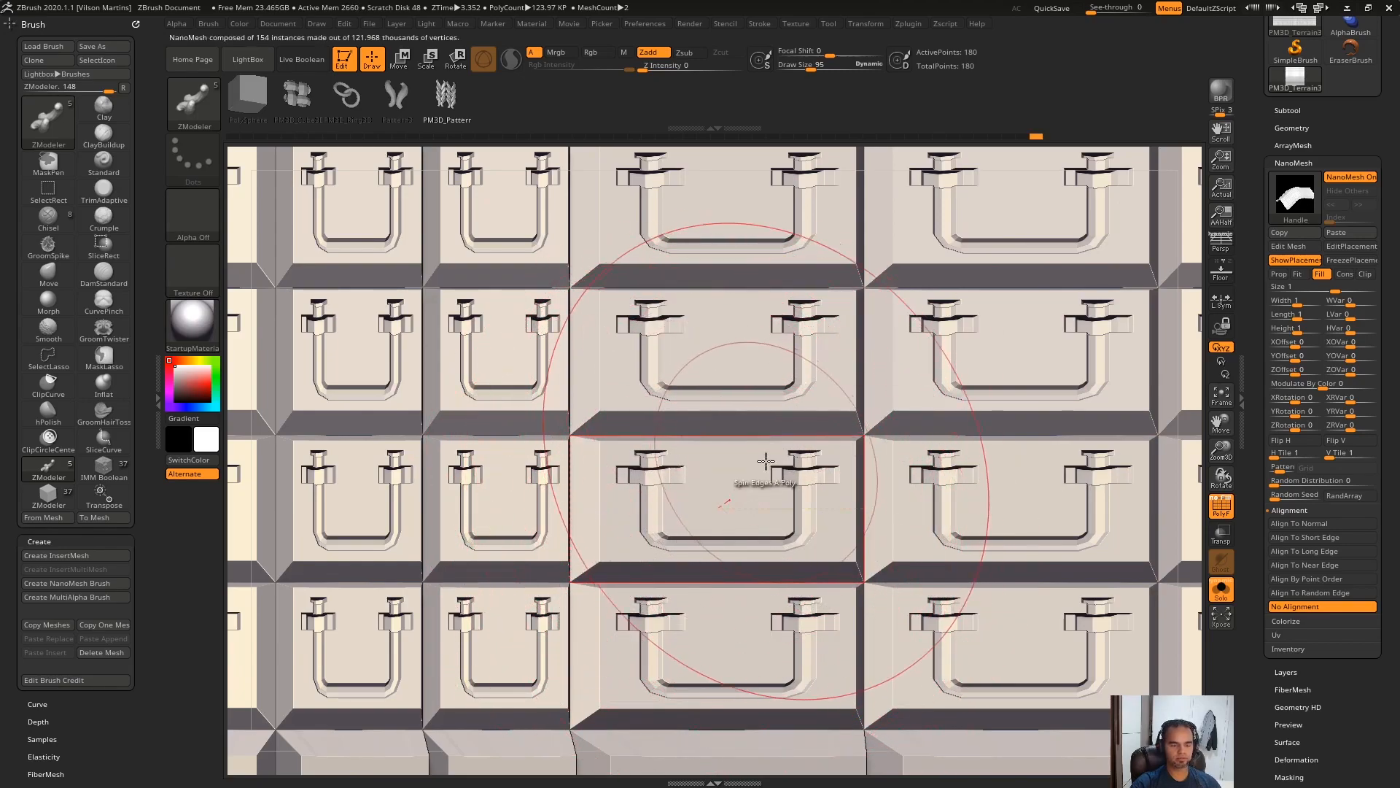
{"action": "left_click", "coordinate": [761, 520]}
{"action": "left_click", "coordinate": [729, 506]}
Step: Undo the edge spins, edge alignment and inserted edge loops back to the even panel grid
{"action": "right_click_drag", "start_coordinate": [718, 509], "coordinate": [822, 495], "text": "ctrl"}
{"action": "key", "text": "space"}
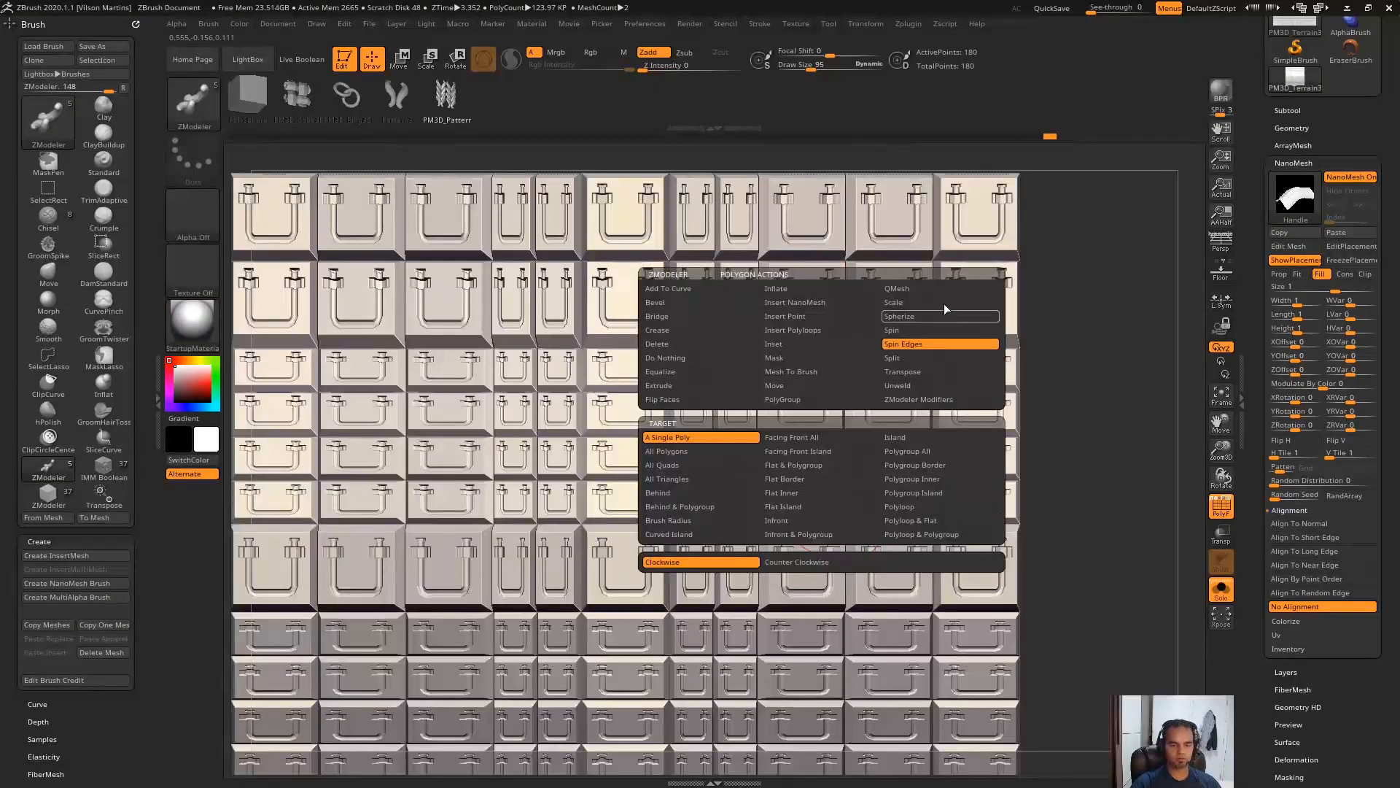
{"action": "mouse_move", "coordinate": [718, 419]}
{"action": "right_mouse_down", "text": "ctrl"}
{"action": "mouse_move", "coordinate": [771, 560]}
{"action": "mouse_move", "coordinate": [810, 409]}
{"action": "right_mouse_up", "text": "ctrl"}
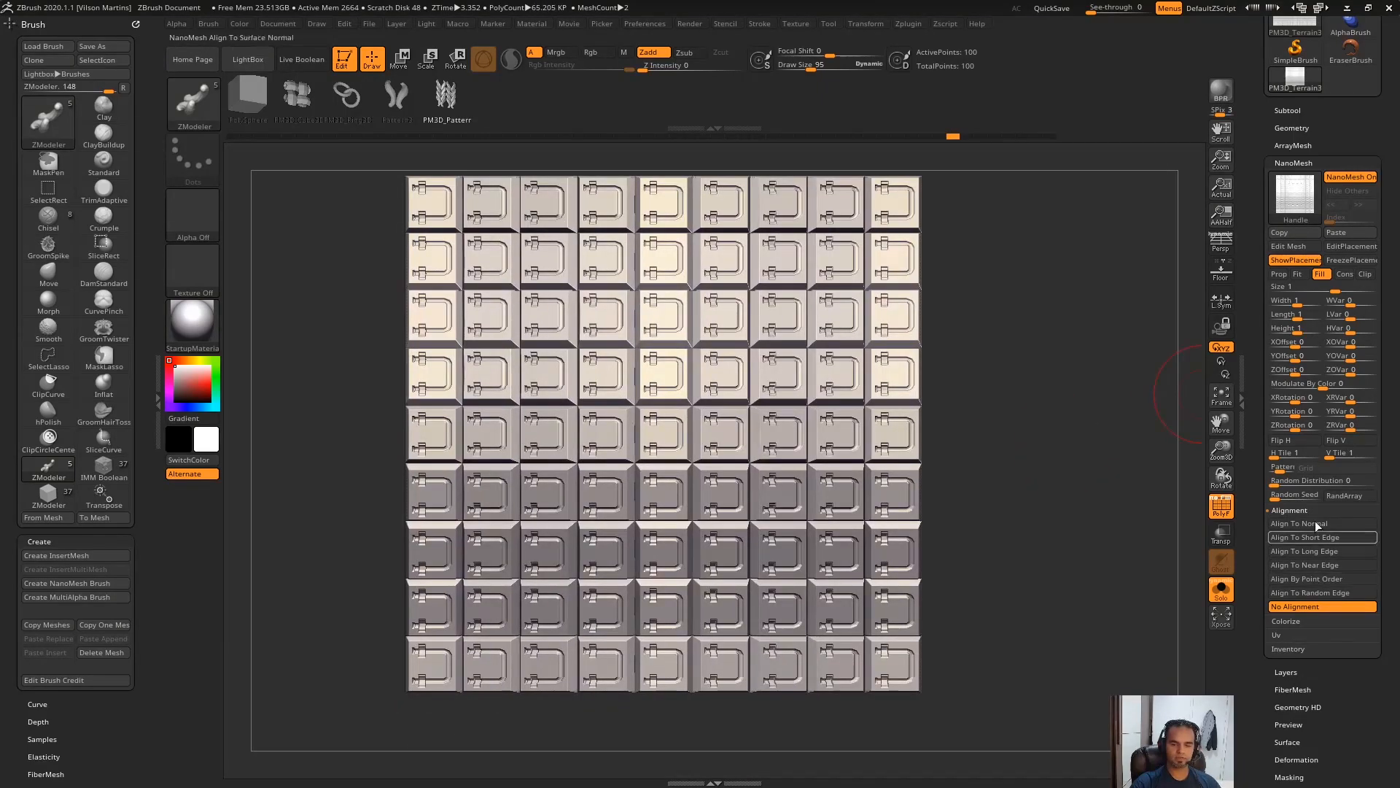
Step: Close the NanoMesh Alignment settings and open the Colorize settings
{"action": "left_click", "coordinate": [1289, 510]}
{"action": "left_click", "coordinate": [1288, 523]}
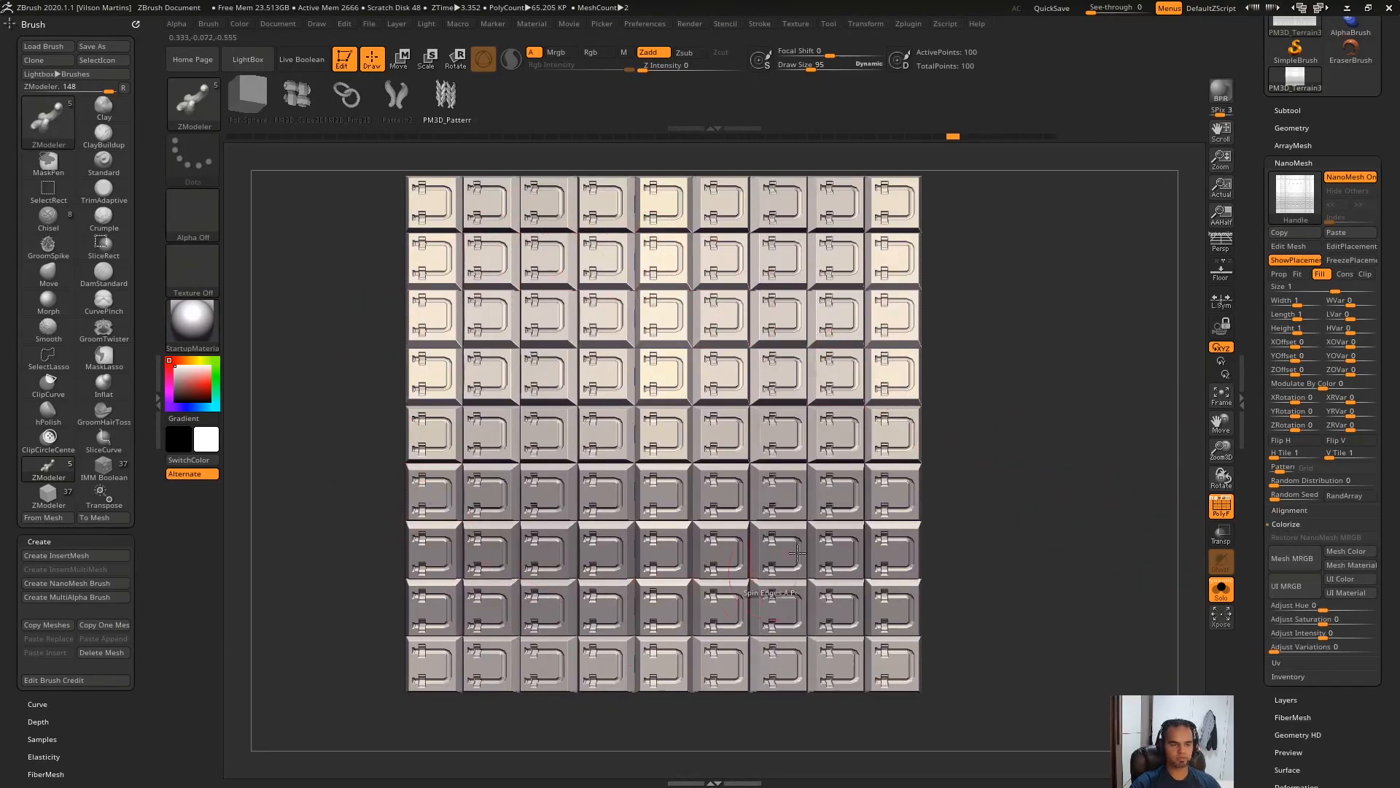
{"action": "left_click_drag", "start_coordinate": [981, 476], "coordinate": [988, 297]}
{"action": "left_click_drag", "start_coordinate": [1043, 379], "coordinate": [1150, 347]}
Step: Turn off the NanoMesh display and set the brush draw size to 208
{"action": "left_click", "coordinate": [1300, 164]}
{"action": "left_click", "coordinate": [1293, 164]}
{"action": "type", "text": "s208"}
{"action": "key", "text": "Return"}
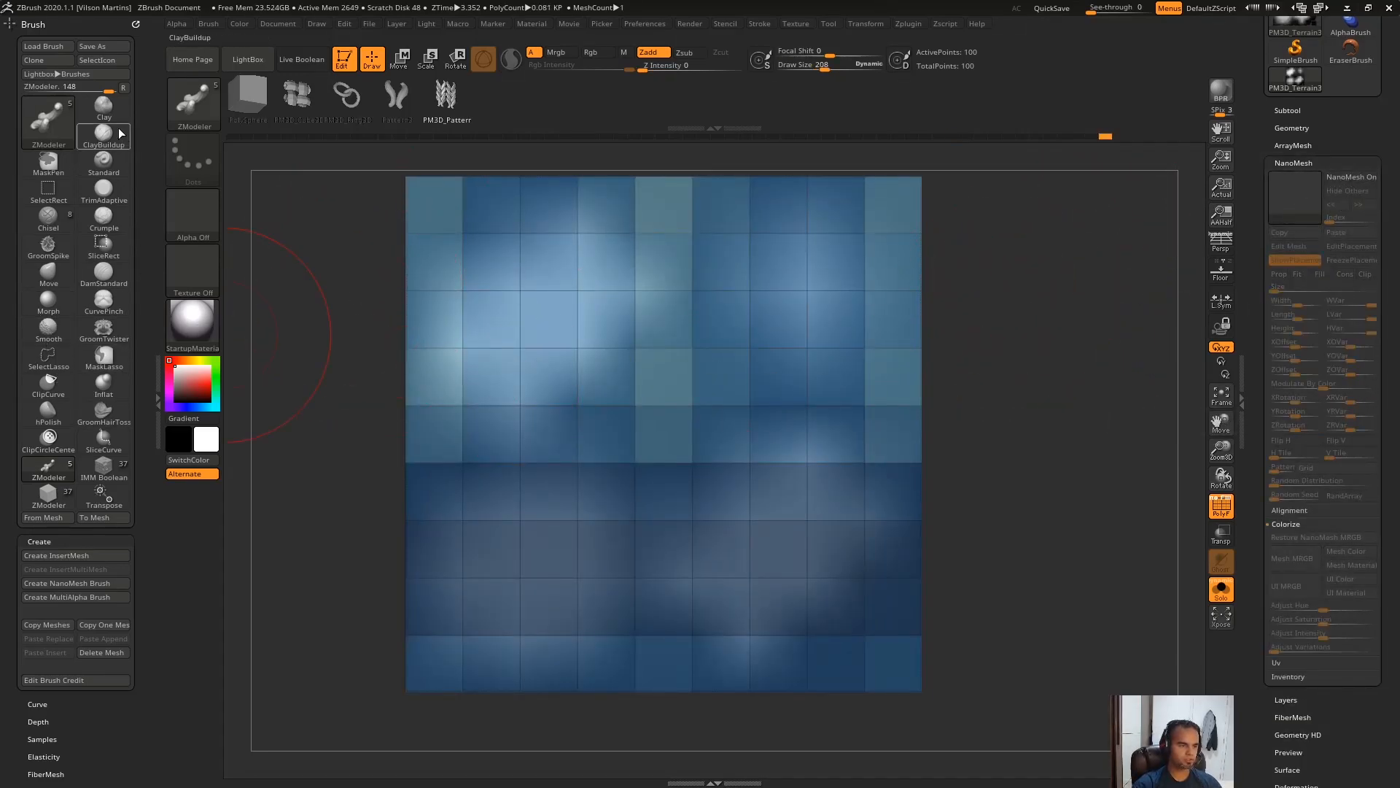
Step: Polypaint diagonal bands of red, yellow-green, blue and magenta across the bare plane with the Standard brush
{"action": "left_click", "coordinate": [105, 163]}
{"action": "left_click", "coordinate": [210, 378]}
{"action": "key", "text": "s"}
{"action": "mouse_move", "coordinate": [471, 210]}
{"action": "left_mouse_down"}
{"action": "mouse_move", "coordinate": [516, 148]}
{"action": "mouse_move", "coordinate": [362, 316]}
{"action": "left_mouse_up"}
{"action": "left_click", "coordinate": [217, 367]}
{"action": "mouse_move", "coordinate": [750, 206]}
{"action": "left_mouse_down"}
{"action": "mouse_move", "coordinate": [631, 325]}
{"action": "mouse_move", "coordinate": [850, 171]}
{"action": "left_mouse_up"}
{"action": "left_click", "coordinate": [191, 407]}
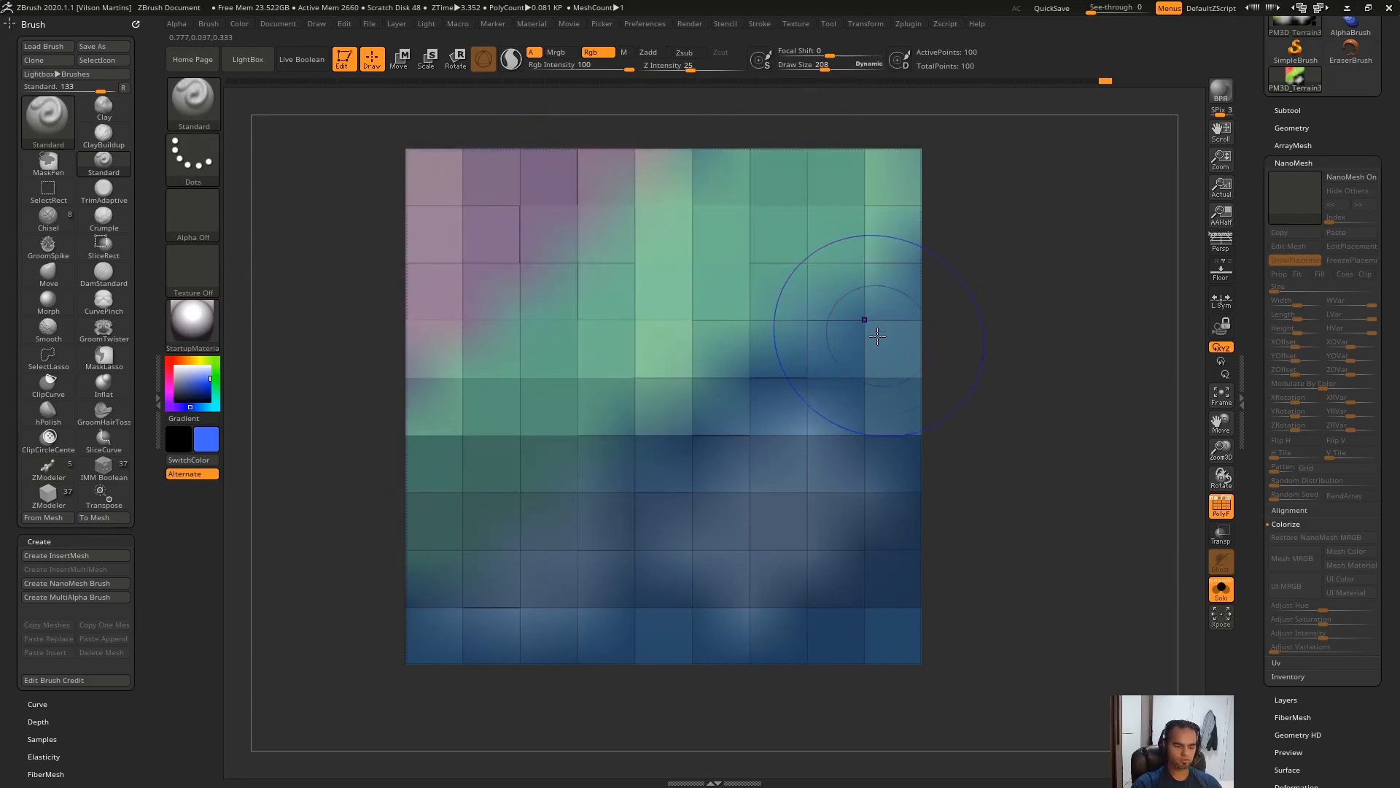
{"action": "left_click", "coordinate": [205, 376]}
{"action": "mouse_move", "coordinate": [793, 627]}
{"action": "left_mouse_down"}
{"action": "mouse_move", "coordinate": [710, 656]}
{"action": "mouse_move", "coordinate": [867, 504]}
{"action": "left_mouse_up"}
{"action": "left_click_drag", "start_coordinate": [1334, 164], "coordinate": [1335, 84]}
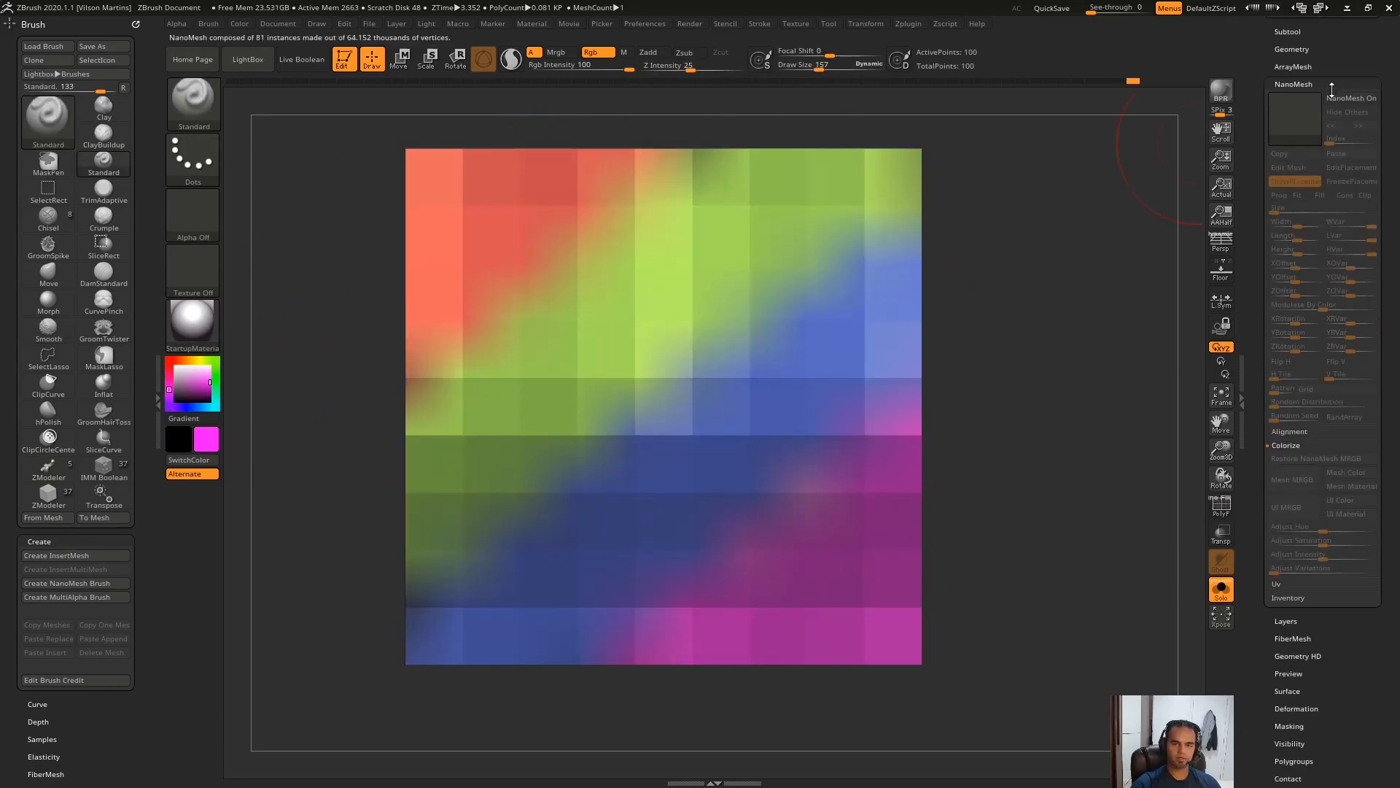
Step: Turn the NanoMesh display back on and underline the Mesh MRGB and UI MRGB options on a screen capture
{"action": "left_click", "coordinate": [1346, 98]}
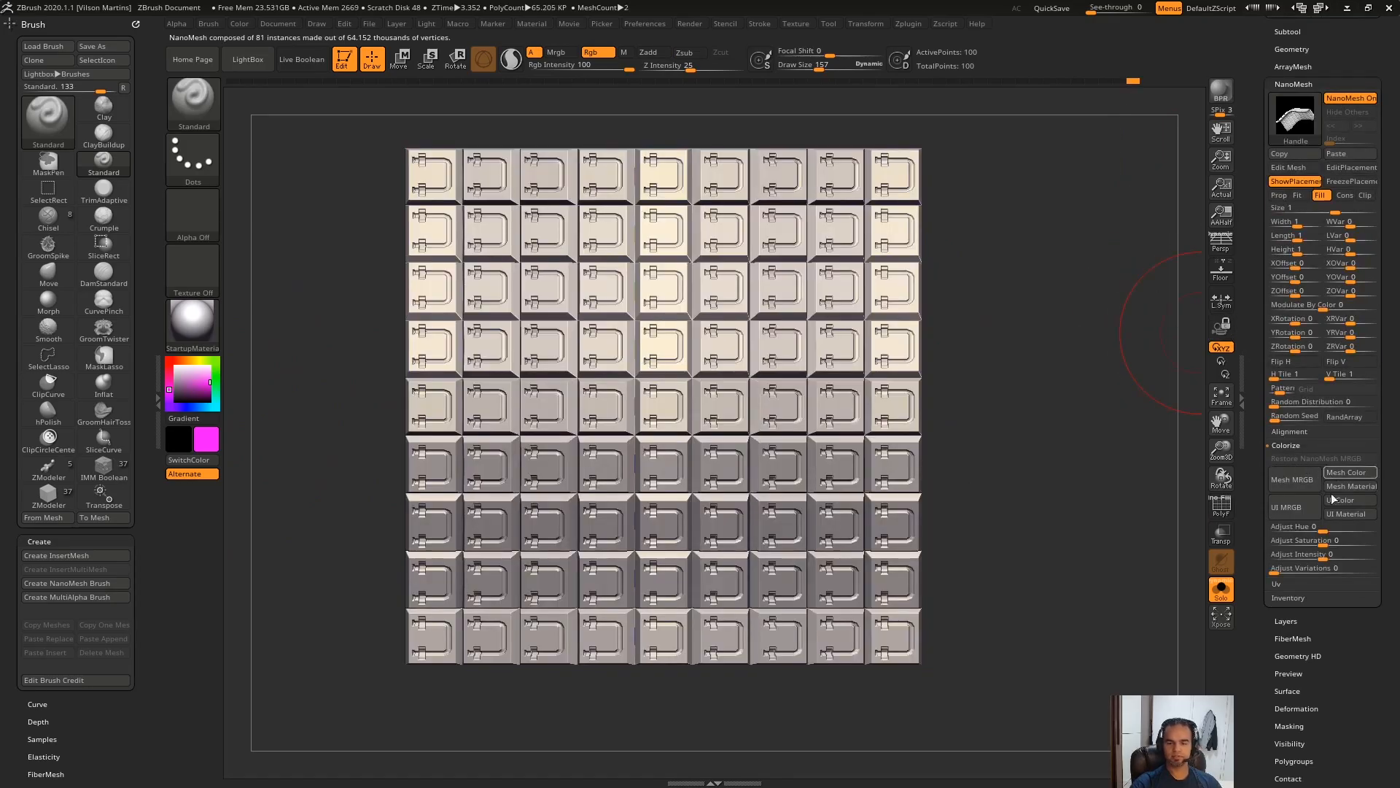
{"action": "left_click_drag", "start_coordinate": [981, 153], "coordinate": [1087, 436]}
{"action": "key", "text": "Print"}
{"action": "left_click_drag", "start_coordinate": [1248, 438], "coordinate": [1399, 558]}
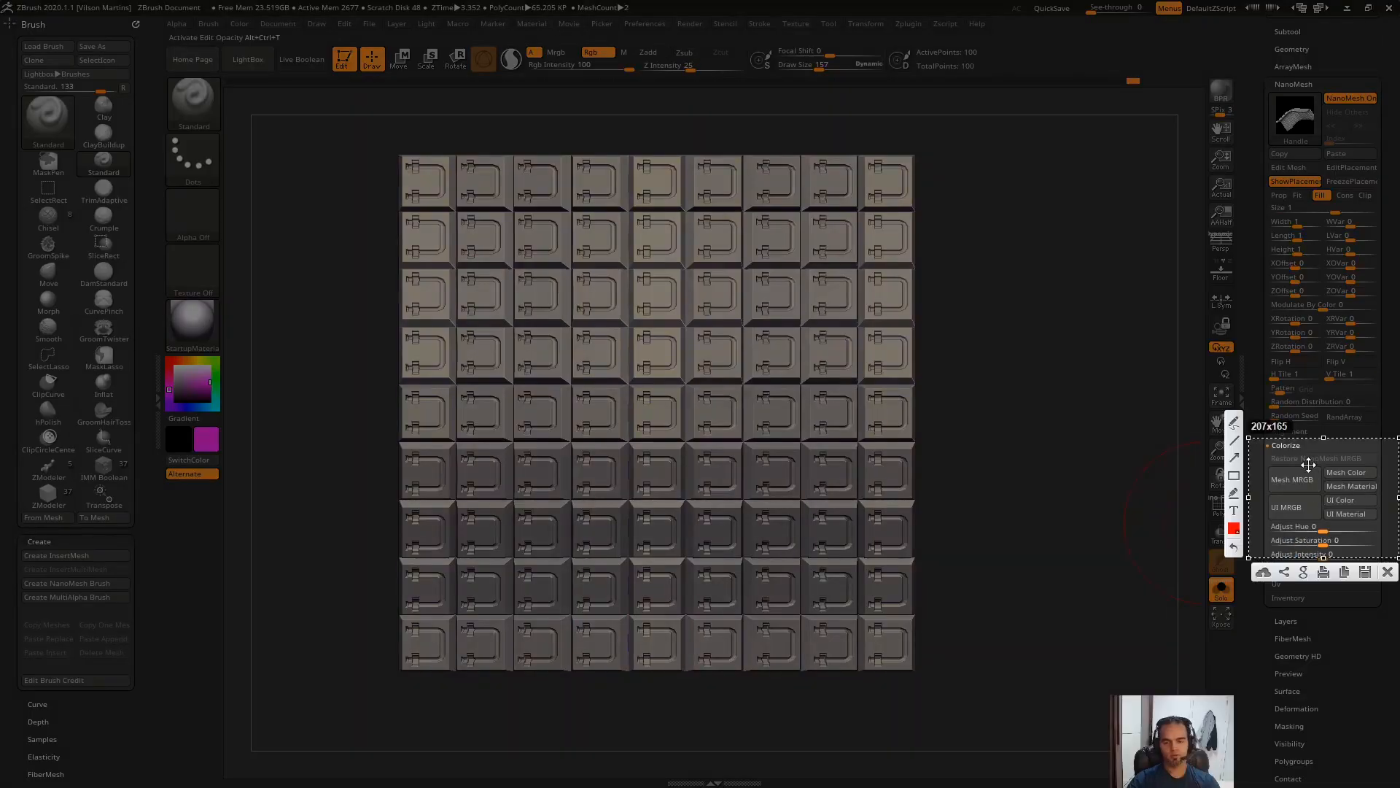
{"action": "left_click_drag", "start_coordinate": [1264, 487], "coordinate": [1297, 485]}
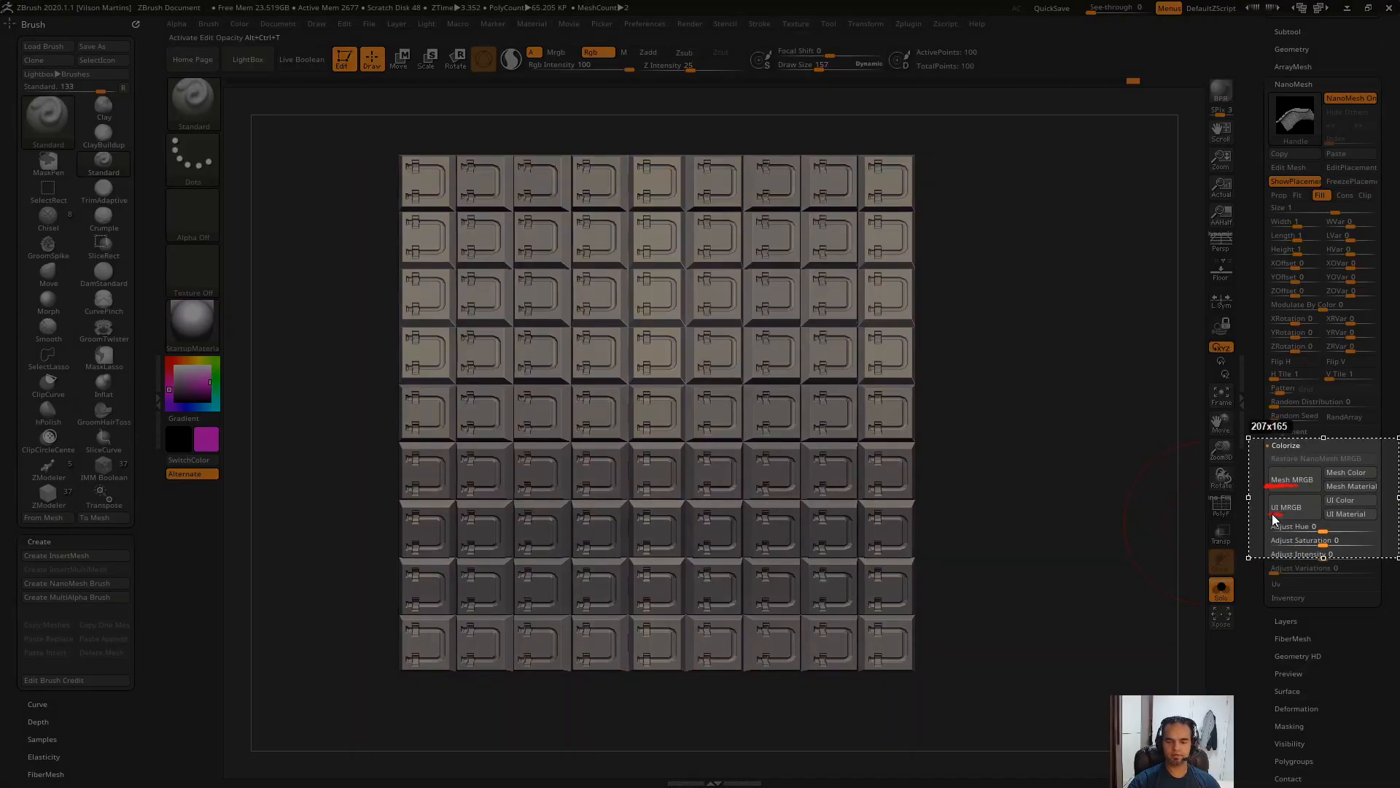
{"action": "left_click_drag", "start_coordinate": [1274, 518], "coordinate": [1273, 516]}
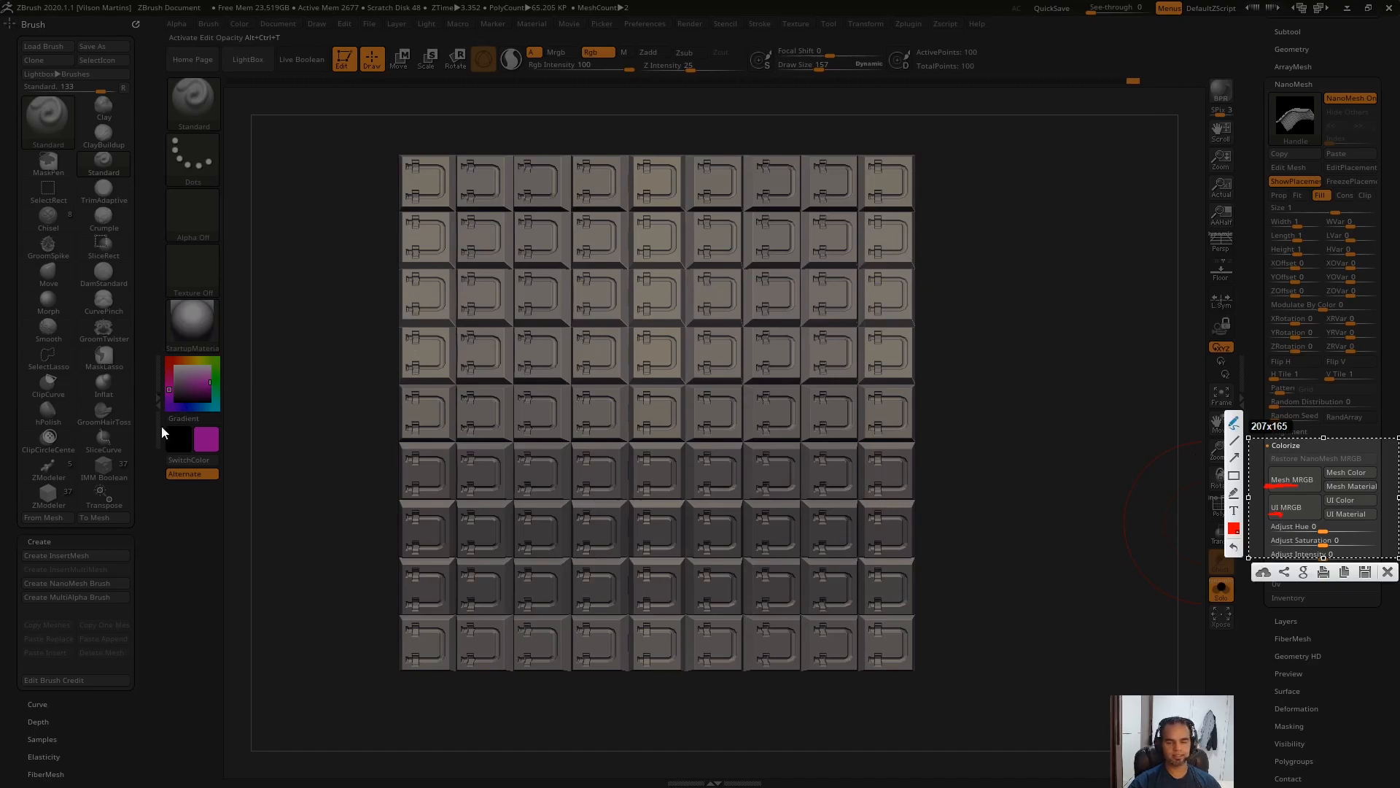
{"action": "key", "text": "Escape"}
{"action": "left_click_drag", "start_coordinate": [1100, 419], "coordinate": [1115, 427], "text": "alt"}
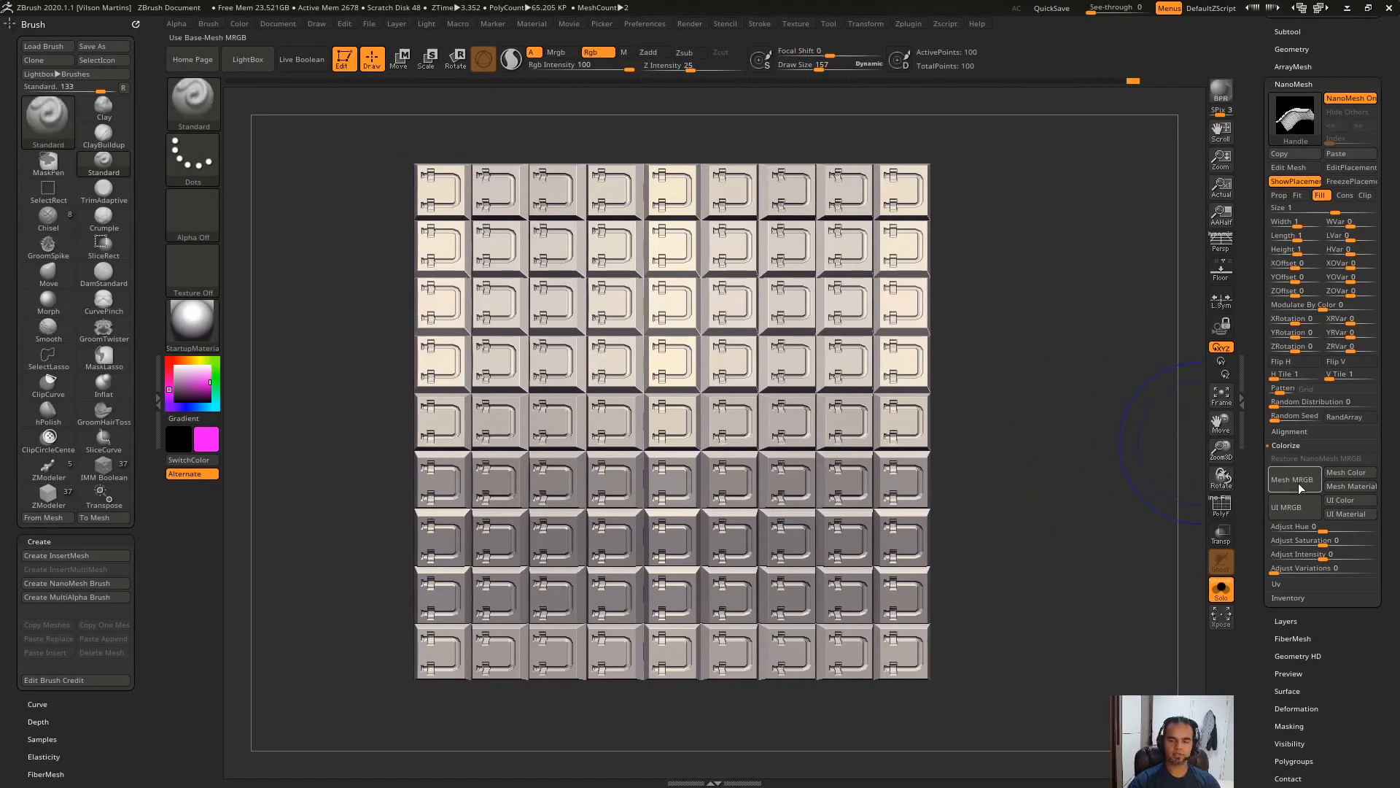
Step: Colorize the panels from the plane's polypaint with Mesh MRGB, compare by undoing and redoing it, and undo it
{"action": "left_click", "coordinate": [1292, 483]}
{"action": "left_click_drag", "start_coordinate": [965, 574], "coordinate": [794, 380]}
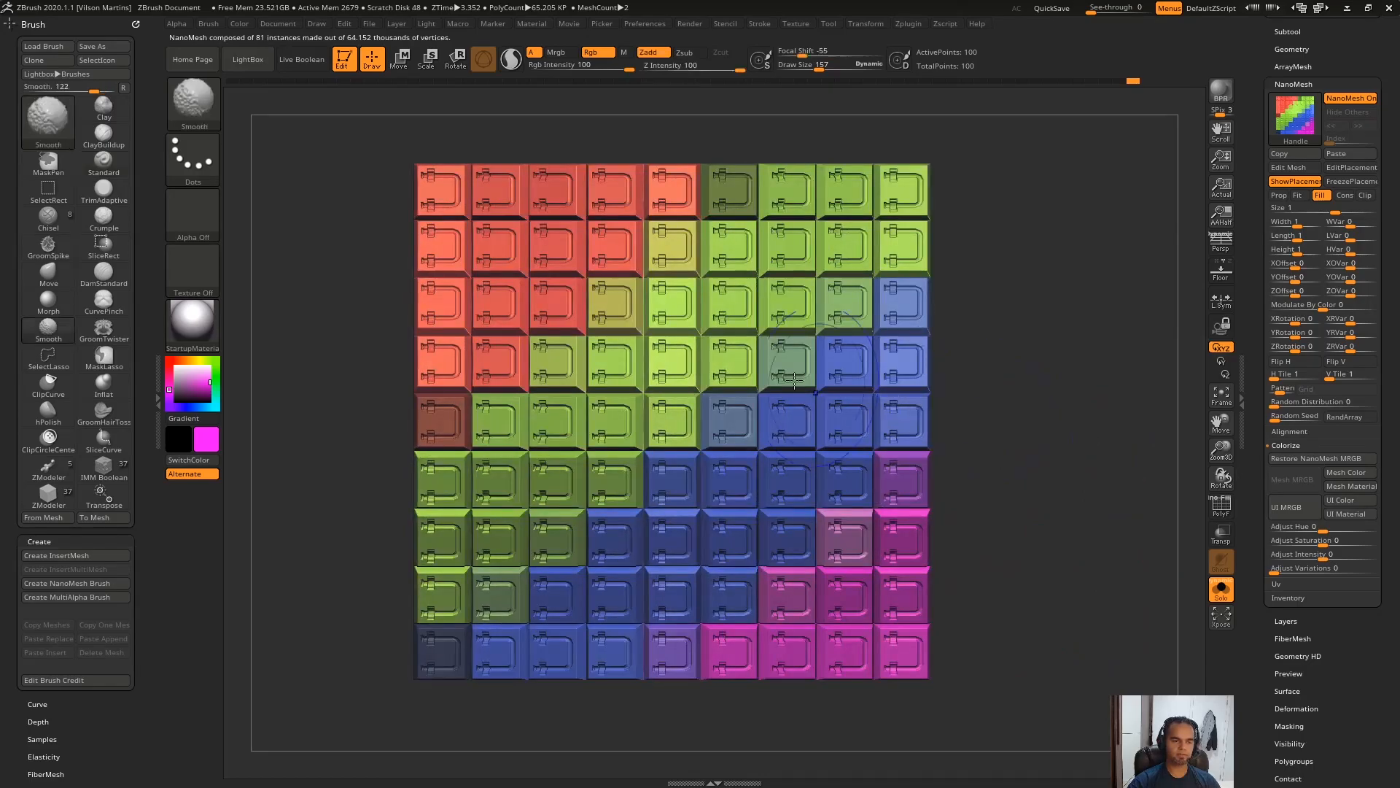
{"action": "mouse_move", "coordinate": [1050, 341]}
{"action": "left_mouse_down"}
{"action": "mouse_move", "coordinate": [1025, 417]}
{"action": "mouse_move", "coordinate": [1054, 370]}
{"action": "left_mouse_up"}
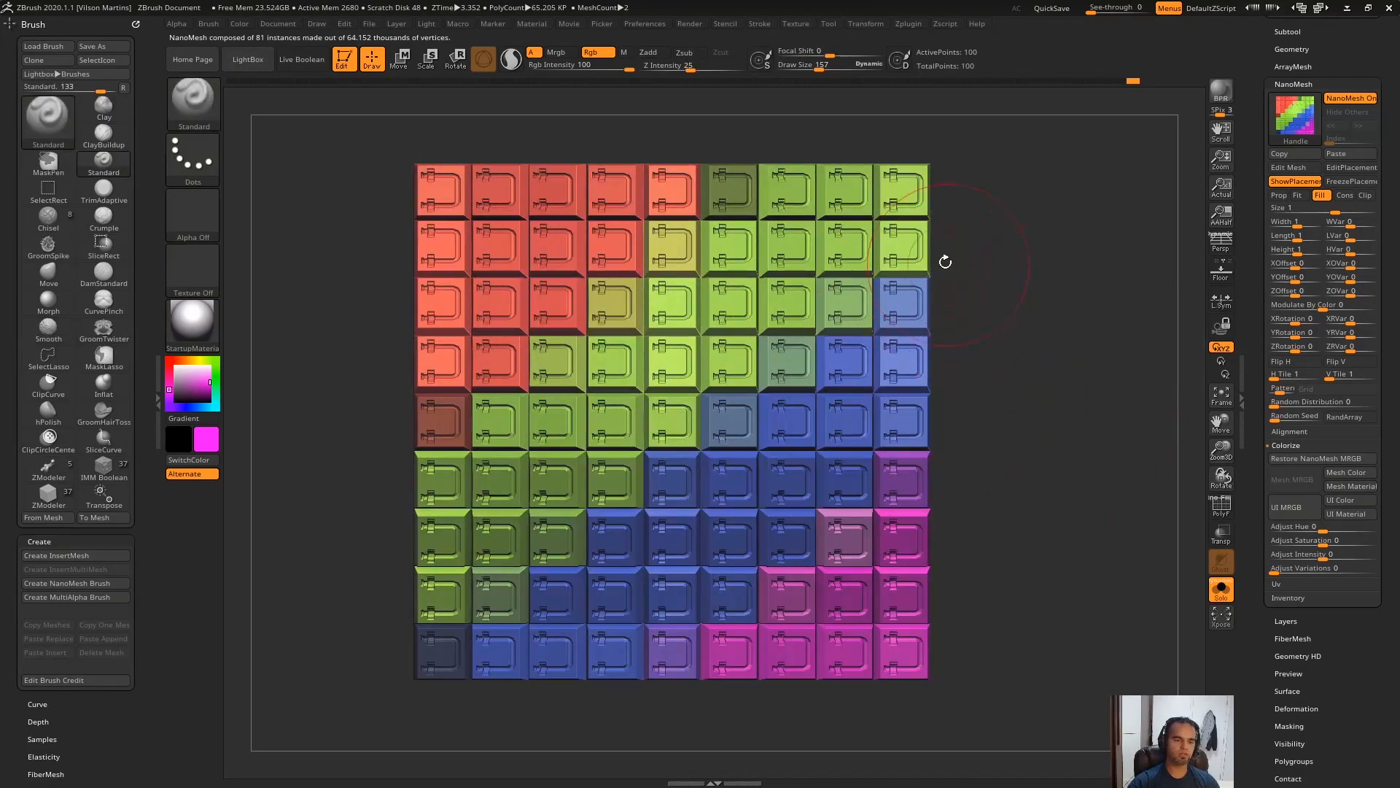
{"action": "mouse_move", "coordinate": [962, 283]}
{"action": "left_mouse_down"}
{"action": "mouse_move", "coordinate": [1011, 399]}
{"action": "mouse_move", "coordinate": [970, 302]}
{"action": "left_mouse_up"}
{"action": "key", "text": "ctrl+z"}
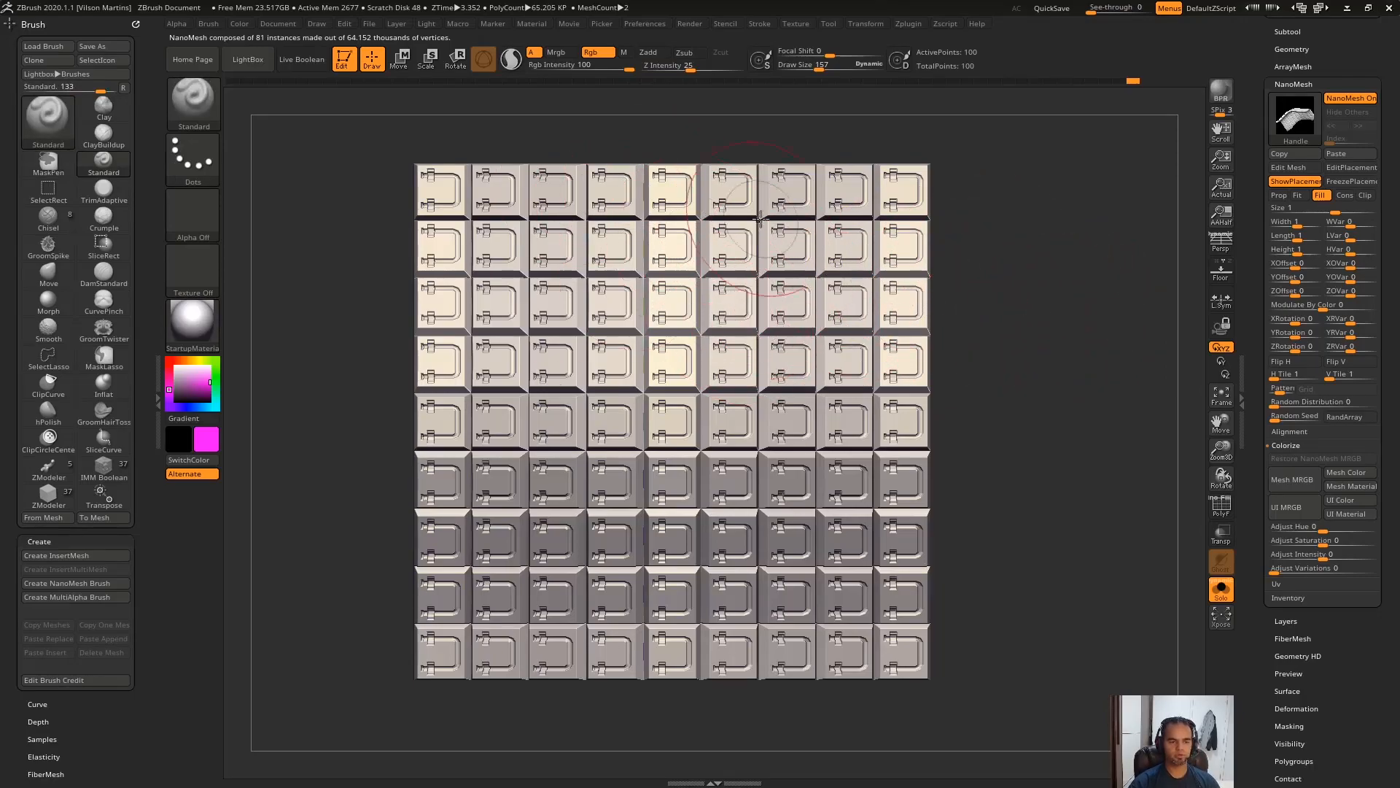
{"action": "key", "text": "ctrl+shift+z"}
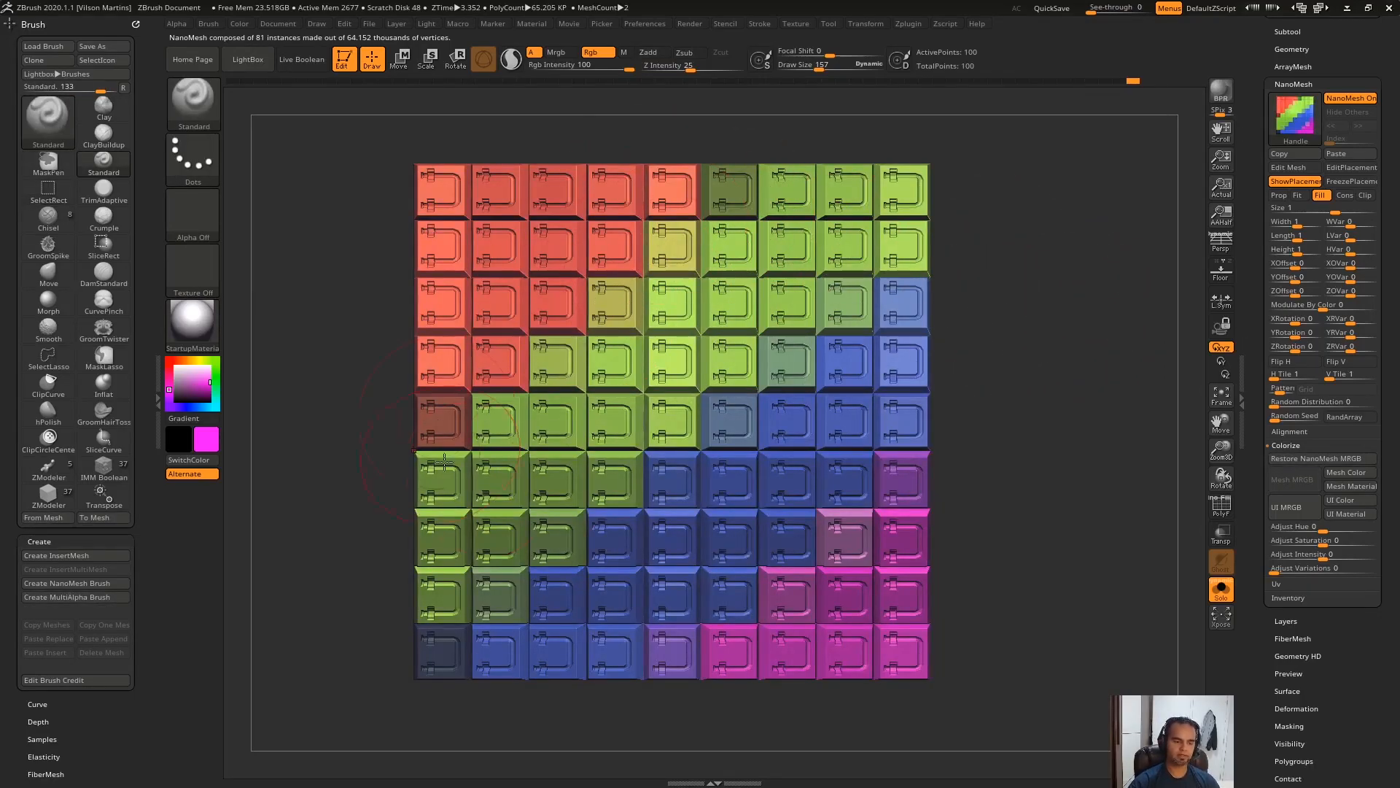
{"action": "key", "text": "ctrl+z"}
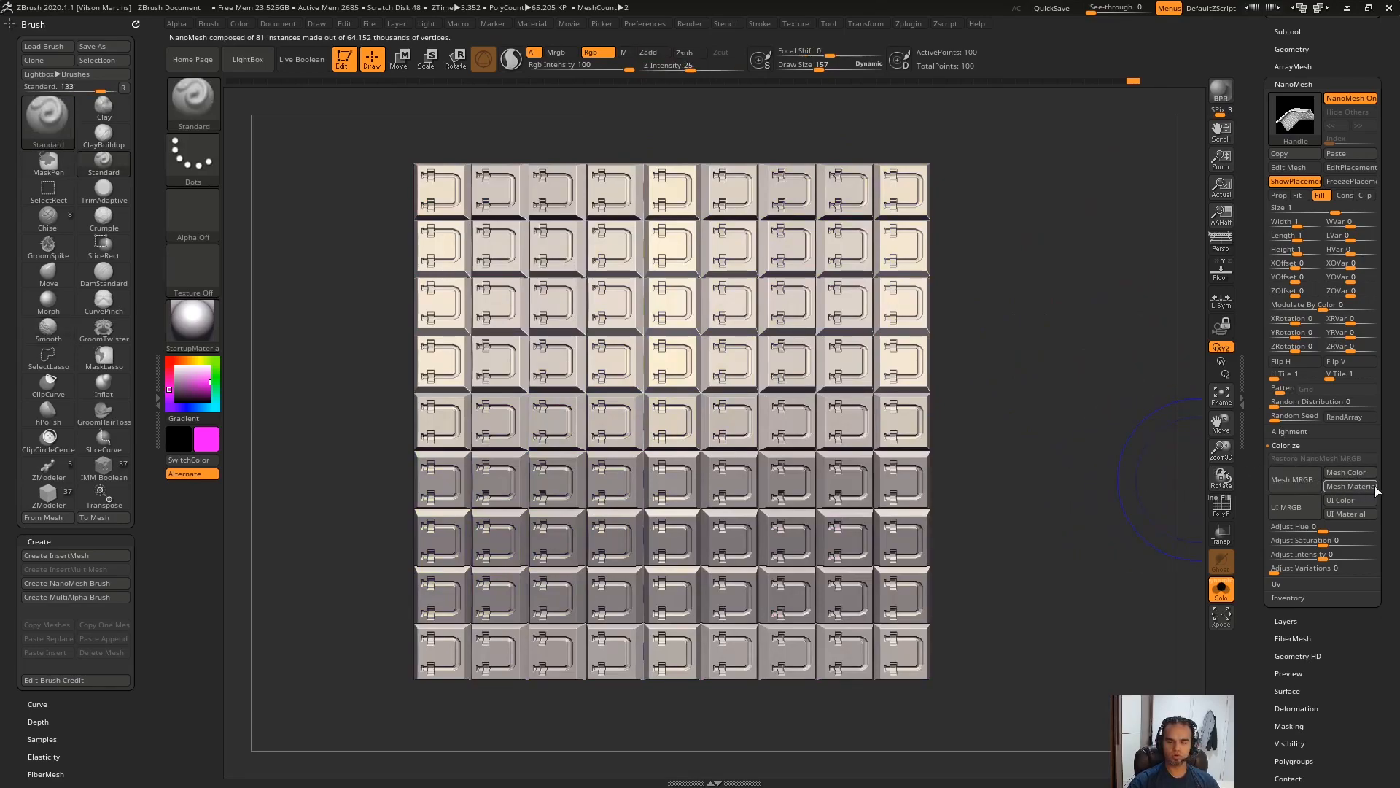
Step: Colorize the panels with UI MRGB and change the current color to green and the material to Droplet
{"action": "left_click", "coordinate": [1291, 511]}
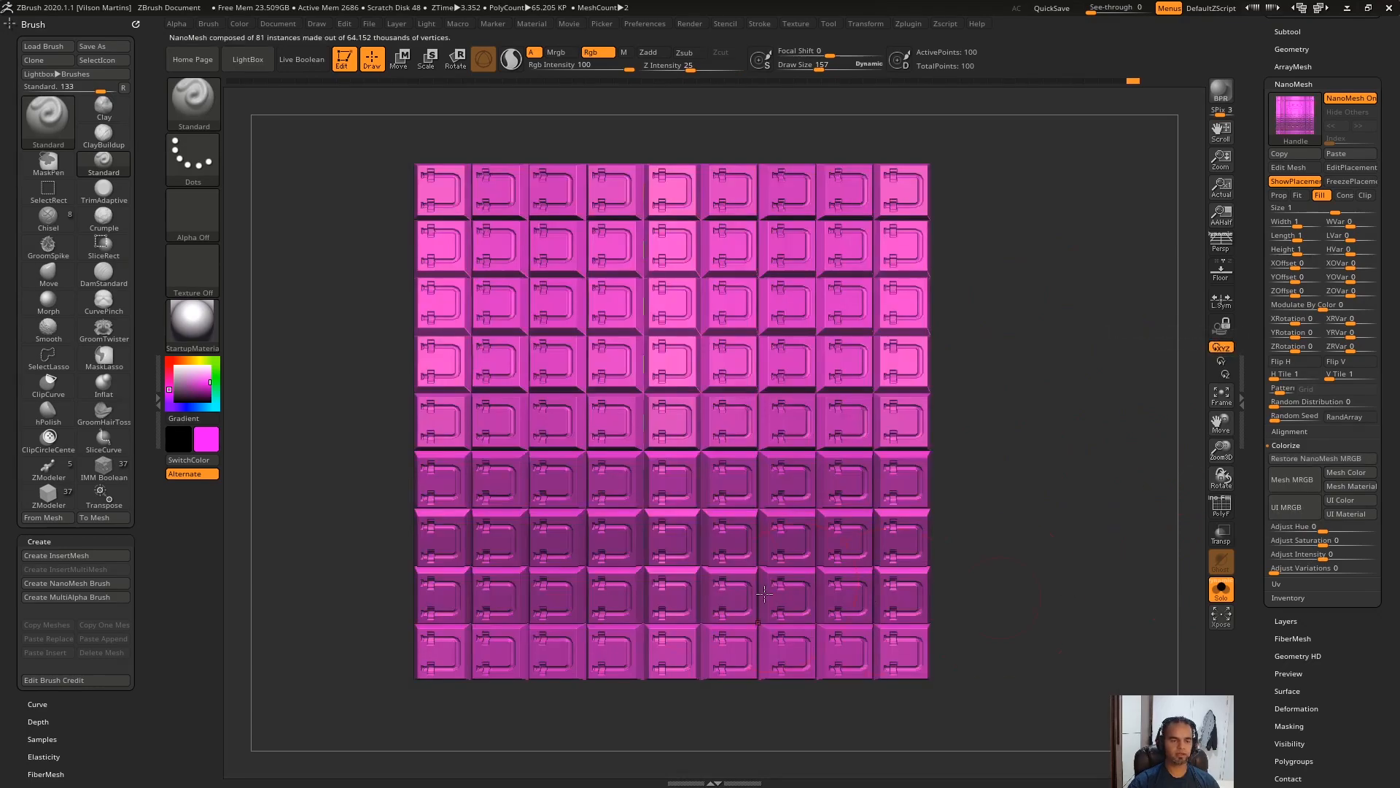
{"action": "left_click", "coordinate": [215, 371]}
{"action": "left_click", "coordinate": [202, 382]}
{"action": "left_click", "coordinate": [193, 322]}
{"action": "left_click", "coordinate": [190, 330]}
{"action": "left_click", "coordinate": [190, 329]}
{"action": "left_click", "coordinate": [600, 392]}
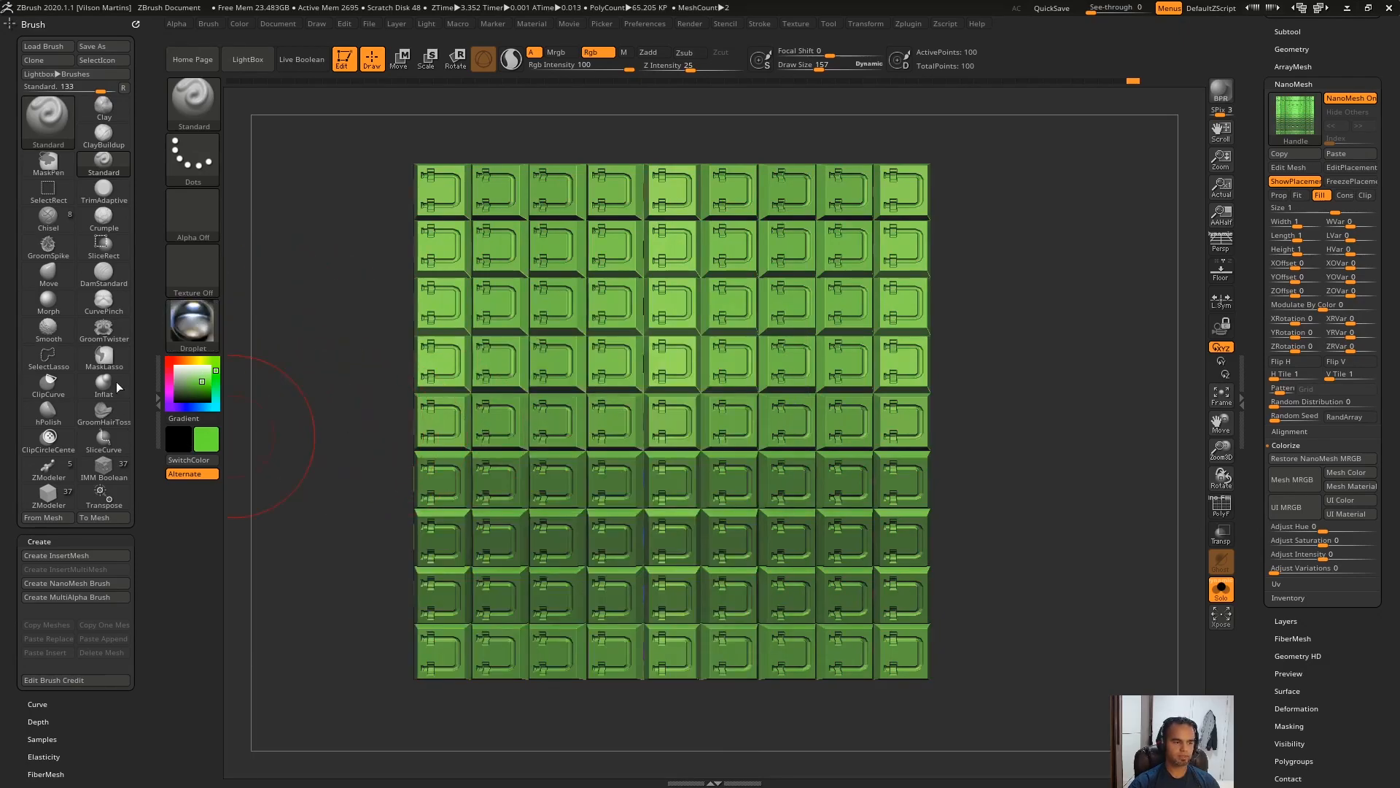
Step: Try UI Color on the panels and undo it
{"action": "left_click", "coordinate": [1350, 502]}
{"action": "left_click_drag", "start_coordinate": [979, 267], "coordinate": [1021, 290]}
{"action": "key", "text": "ctrl+z"}
Step: Colorize the panels with Mesh Color and adjust hue to 0.27519, saturation to -0.25581, intensity to 0.41085 and variations to 0.7985
{"action": "left_click", "coordinate": [1353, 487]}
{"action": "left_click_drag", "start_coordinate": [1331, 527], "coordinate": [1309, 544]}
{"action": "left_click_drag", "start_coordinate": [1325, 557], "coordinate": [1352, 568]}
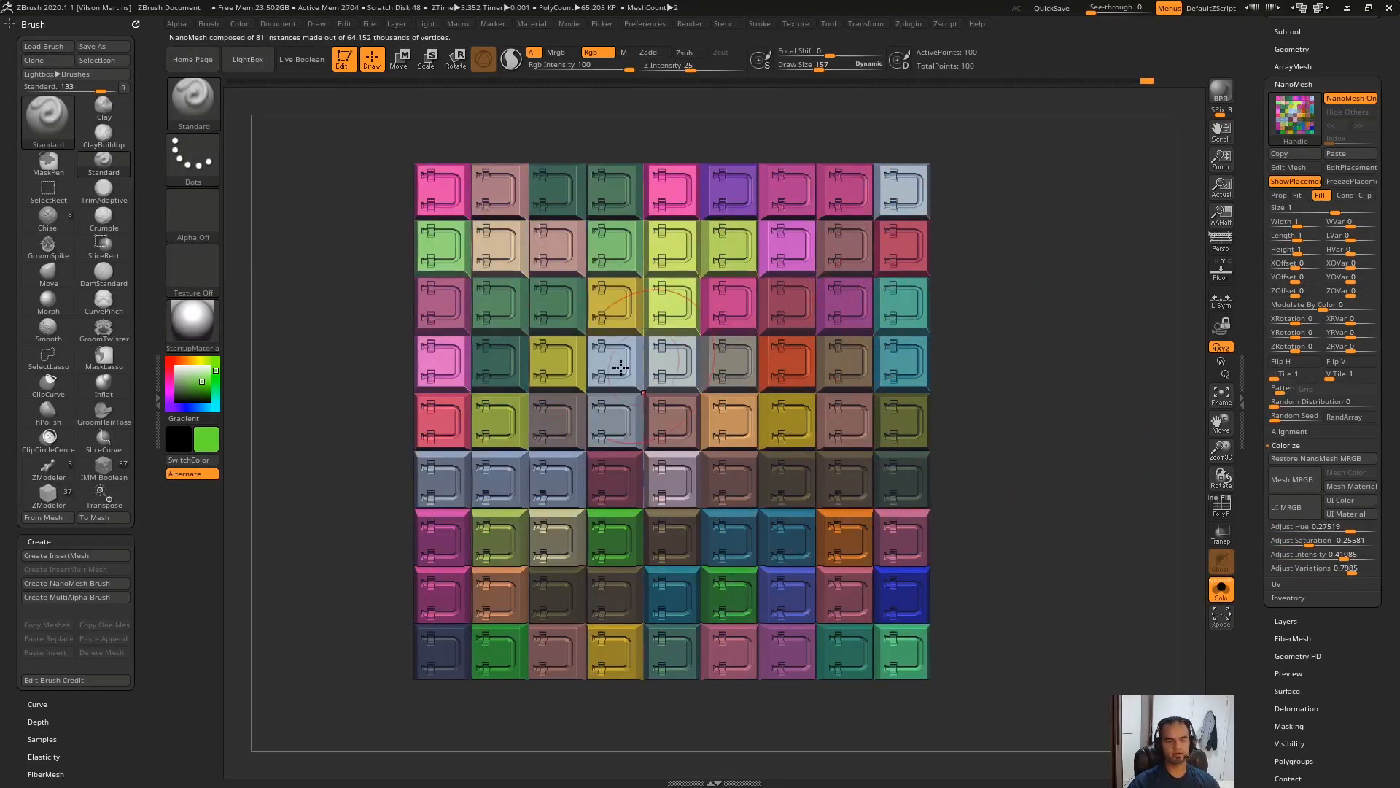
{"action": "mouse_move", "coordinate": [1057, 350]}
{"action": "left_mouse_down"}
{"action": "mouse_move", "coordinate": [1015, 350]}
{"action": "mouse_move", "coordinate": [1062, 353]}
{"action": "mouse_move", "coordinate": [1050, 359]}
{"action": "left_mouse_up"}
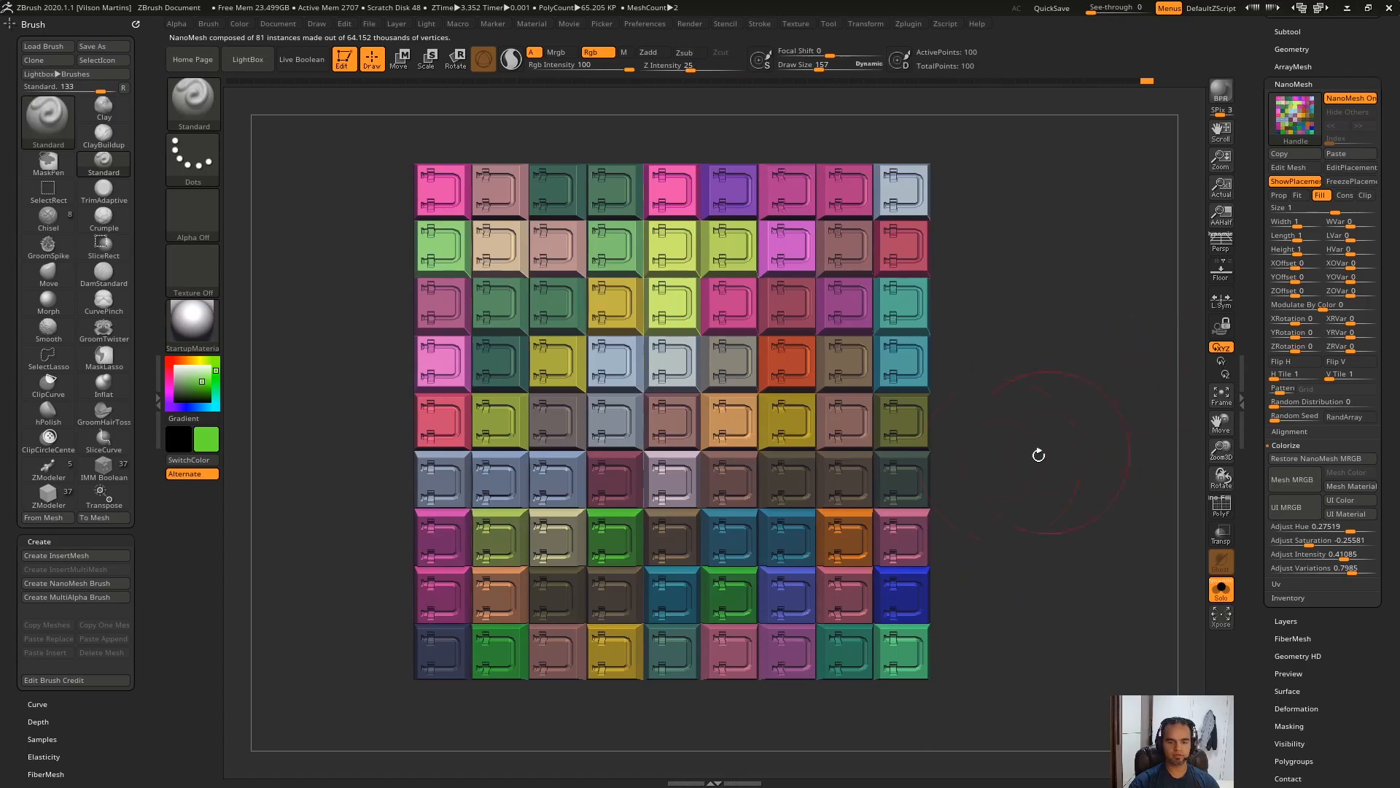
Step: Reset the Colorize hue, saturation, intensity and variations adjustments to 0
{"action": "left_click", "coordinate": [1349, 531]}
{"action": "type", "text": "0"}
{"action": "key", "text": "Return"}
{"action": "left_click", "coordinate": [1346, 544]}
{"action": "type", "text": "0"}
{"action": "key", "text": "Return"}
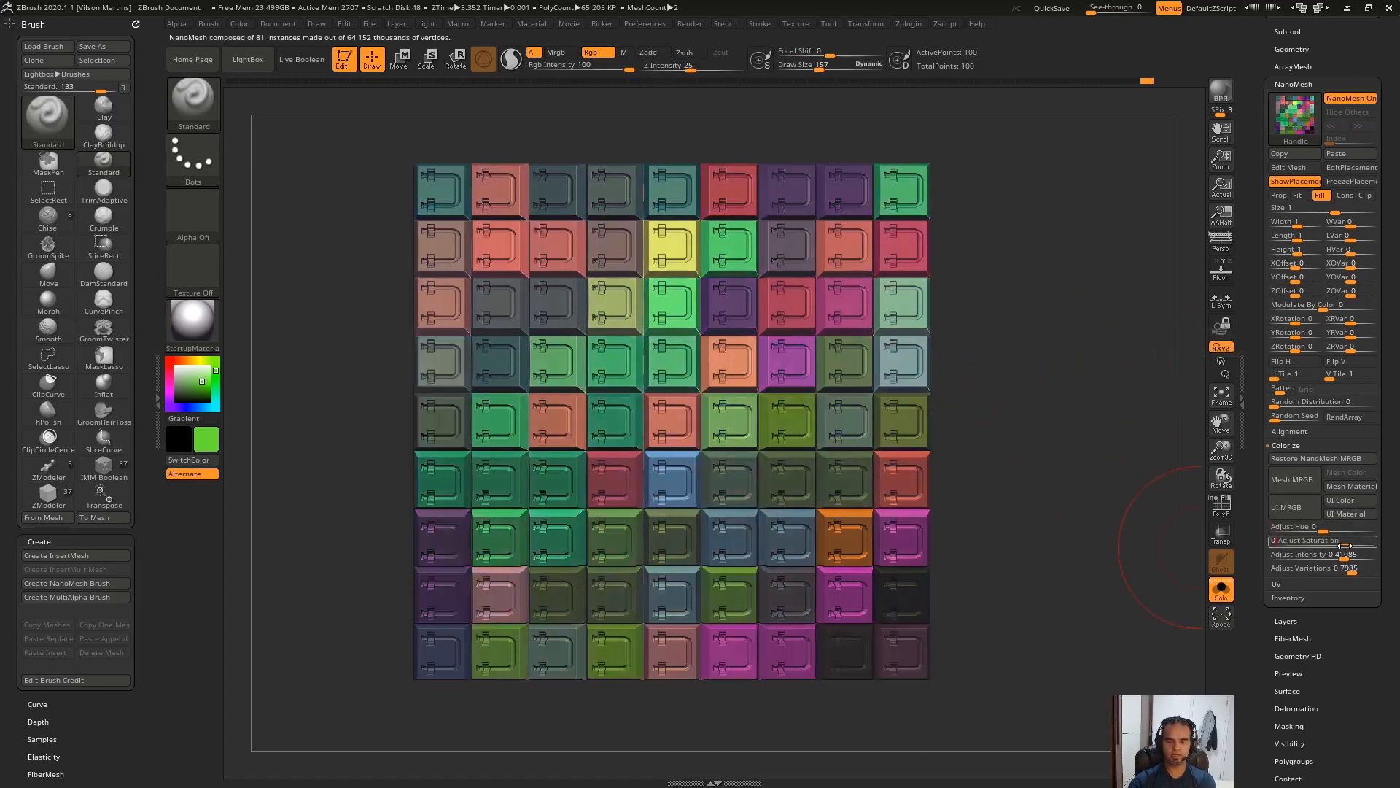
{"action": "left_click", "coordinate": [1342, 557]}
{"action": "type", "text": "0"}
{"action": "key", "text": "Return"}
{"action": "left_click", "coordinate": [1343, 571]}
{"action": "type", "text": "0"}
{"action": "key", "text": "Return"}
Step: Undo the colorizing changes back to the uncolored panels
{"action": "key", "text": "ctrl+z"}
{"action": "key", "text": "ctrl+z"}
{"action": "key", "text": "ctrl+z"}
{"action": "key", "text": "ctrl+z"}
{"action": "key", "text": "ctrl+z"}
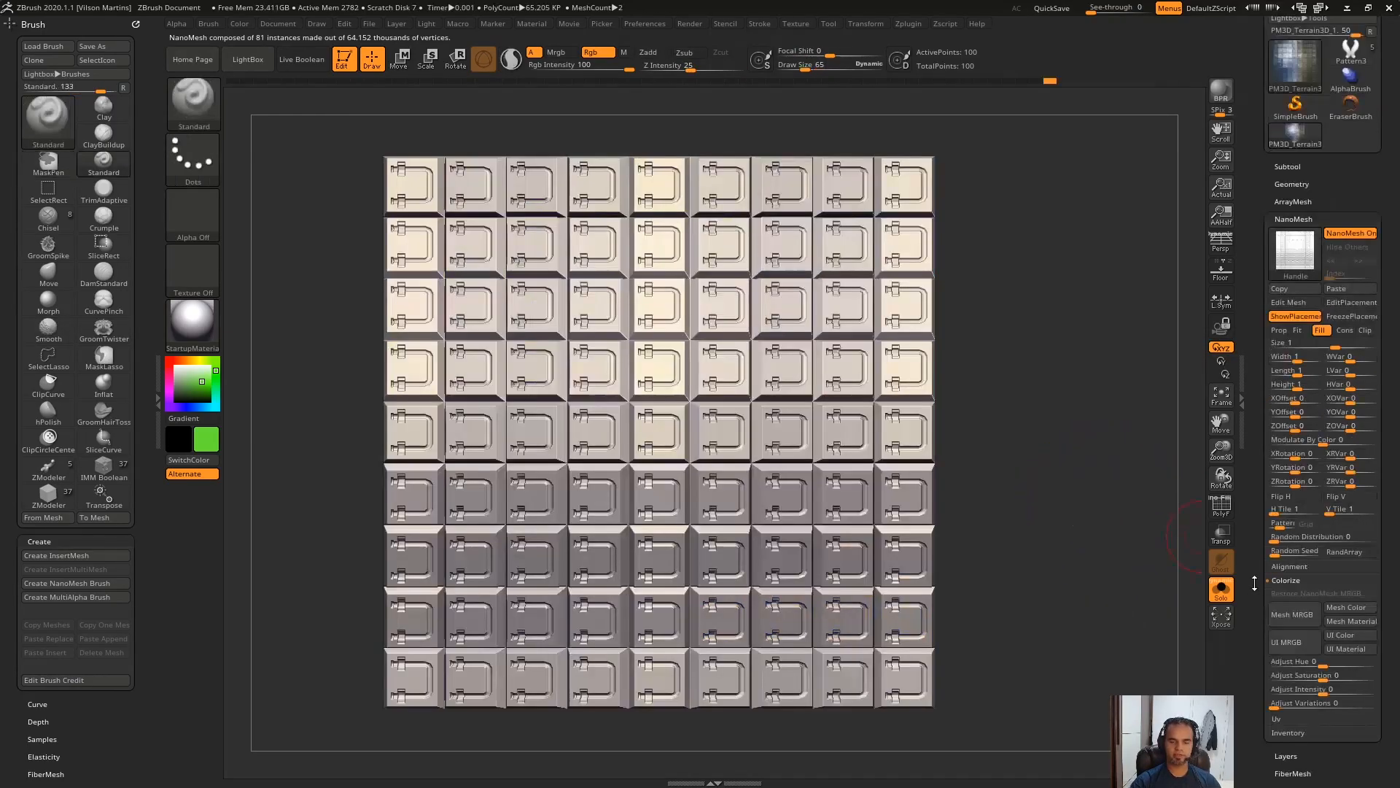
Step: Open the NanoMesh UV settings and enable Use Base Mesh UVs
{"action": "scroll", "coordinate": [1295, 645], "scroll_direction": "down", "scroll_amount": 2}
{"action": "left_click", "coordinate": [1291, 672]}
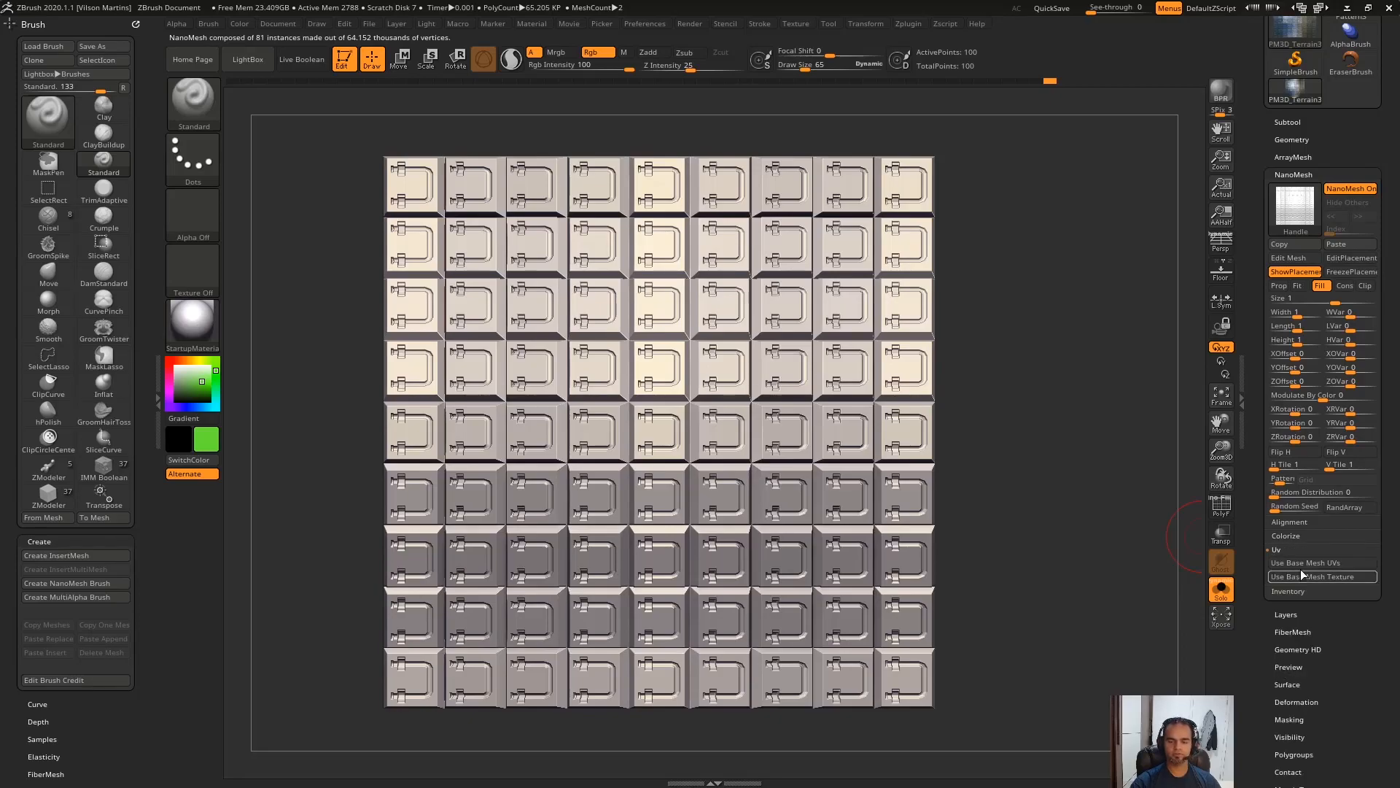
{"action": "left_click_drag", "start_coordinate": [1055, 446], "coordinate": [991, 347]}
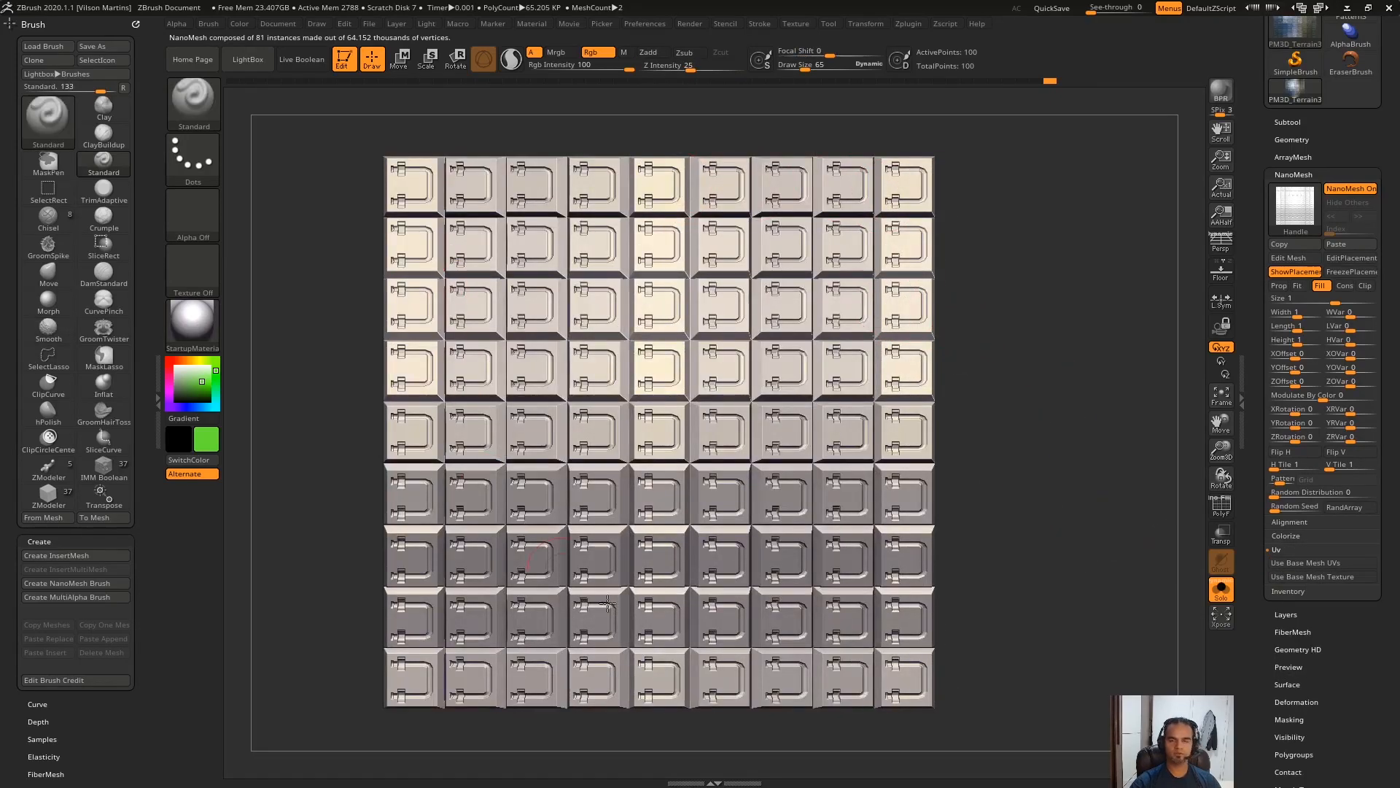
{"action": "mouse_move", "coordinate": [1107, 442]}
{"action": "left_mouse_down"}
{"action": "mouse_move", "coordinate": [1050, 441]}
{"action": "mouse_move", "coordinate": [1109, 438]}
{"action": "left_mouse_up"}
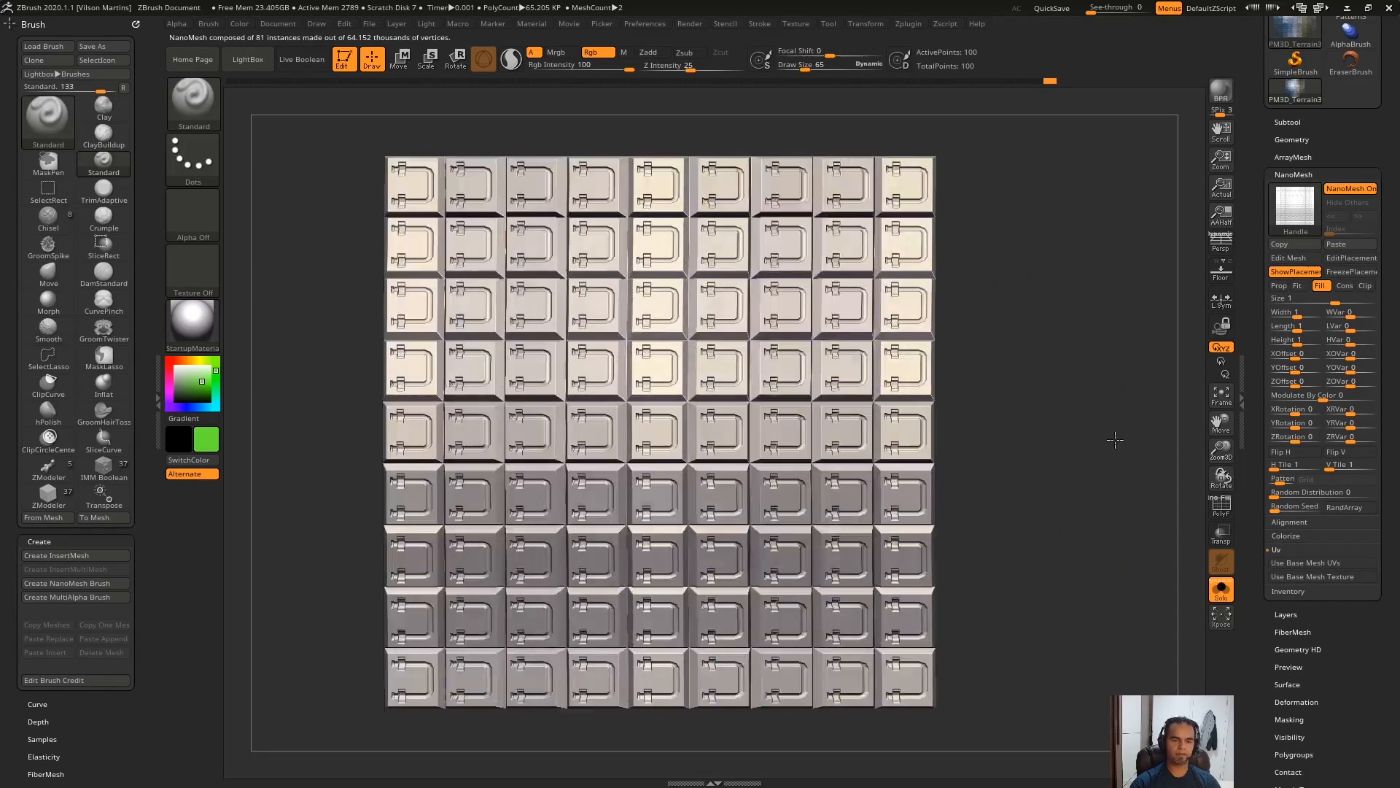
{"action": "left_click", "coordinate": [1315, 562]}
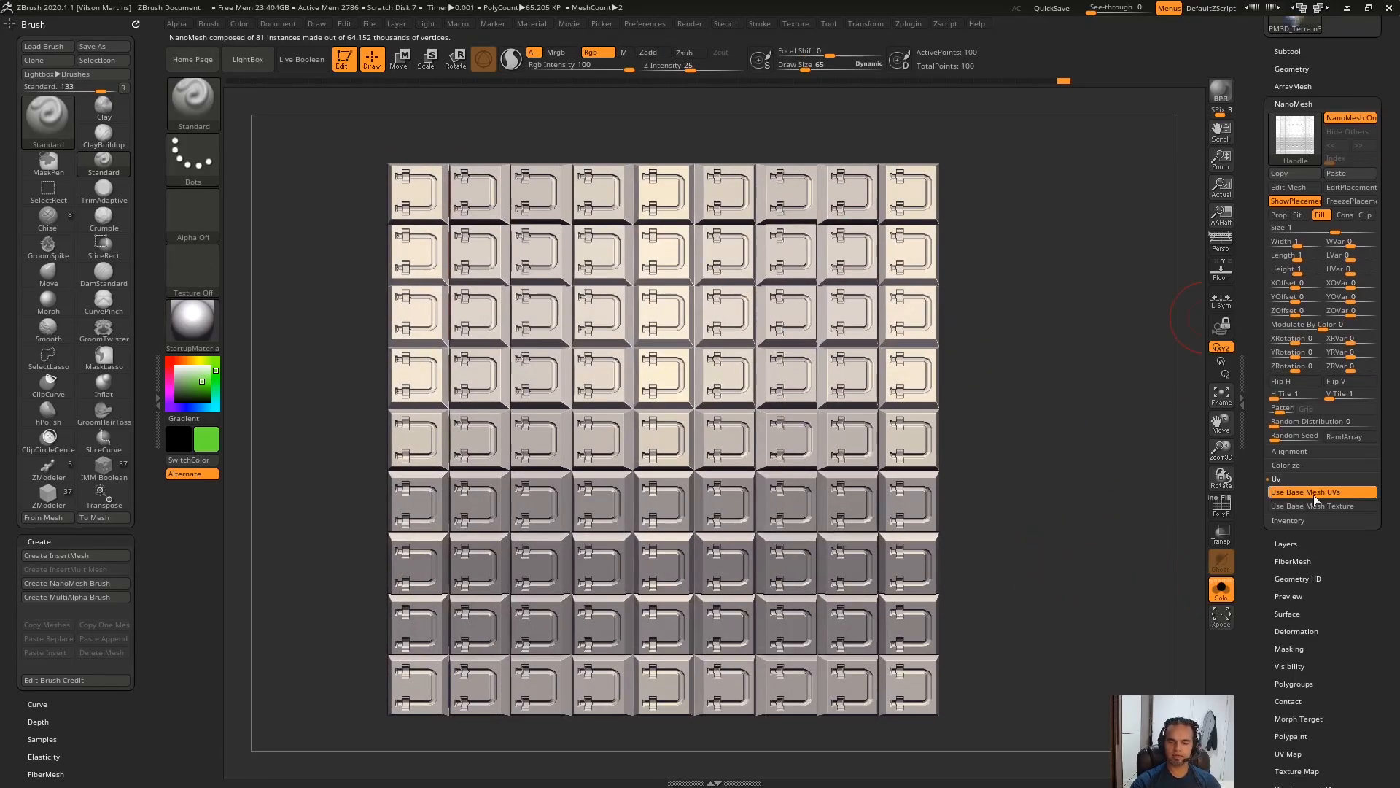
Step: Assign the running-figure Texture 30 as the plane's texture map
{"action": "left_click_drag", "start_coordinate": [1345, 626], "coordinate": [1353, 506]}
{"action": "left_click", "coordinate": [1311, 453]}
{"action": "left_click_drag", "start_coordinate": [1331, 444], "coordinate": [1334, 619]}
{"action": "left_click", "coordinate": [1295, 606]}
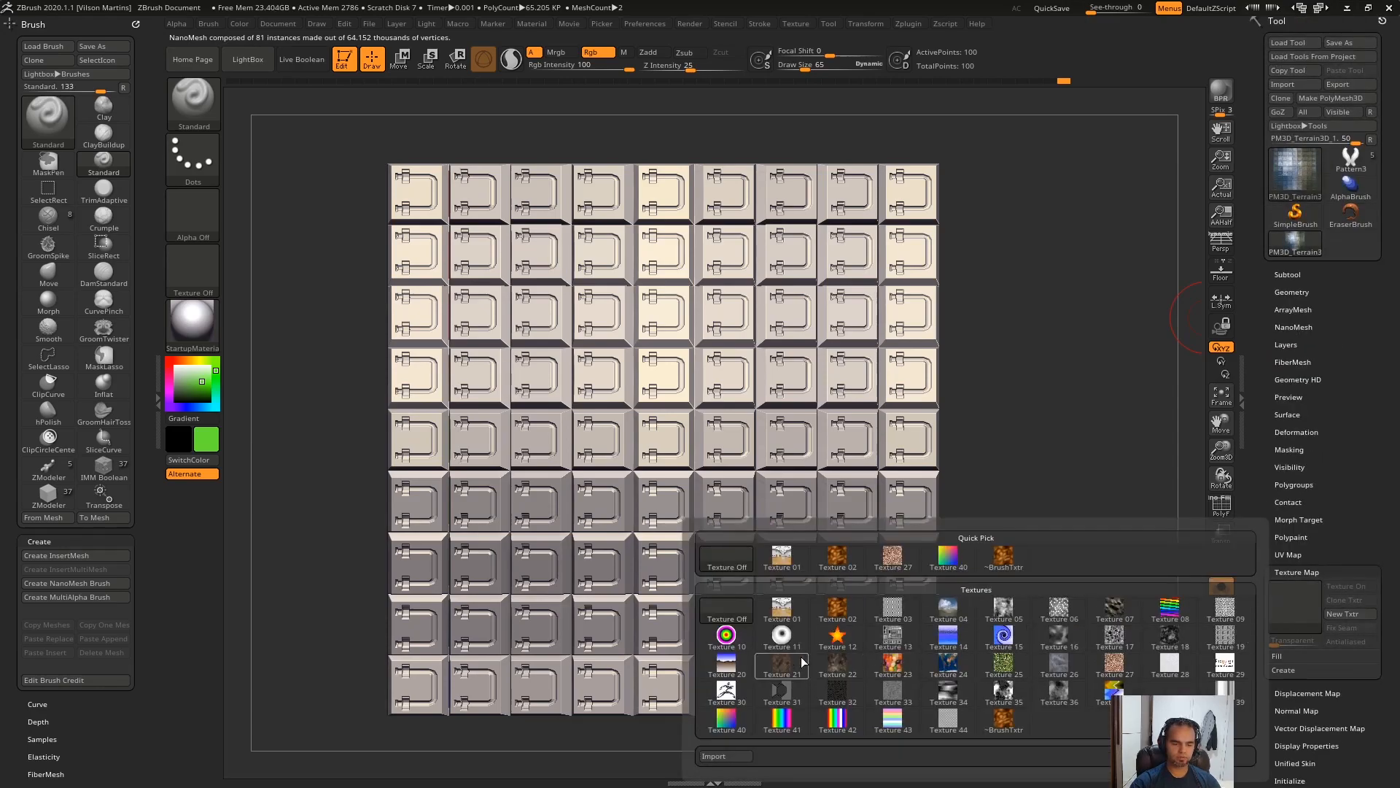
{"action": "left_click", "coordinate": [711, 697]}
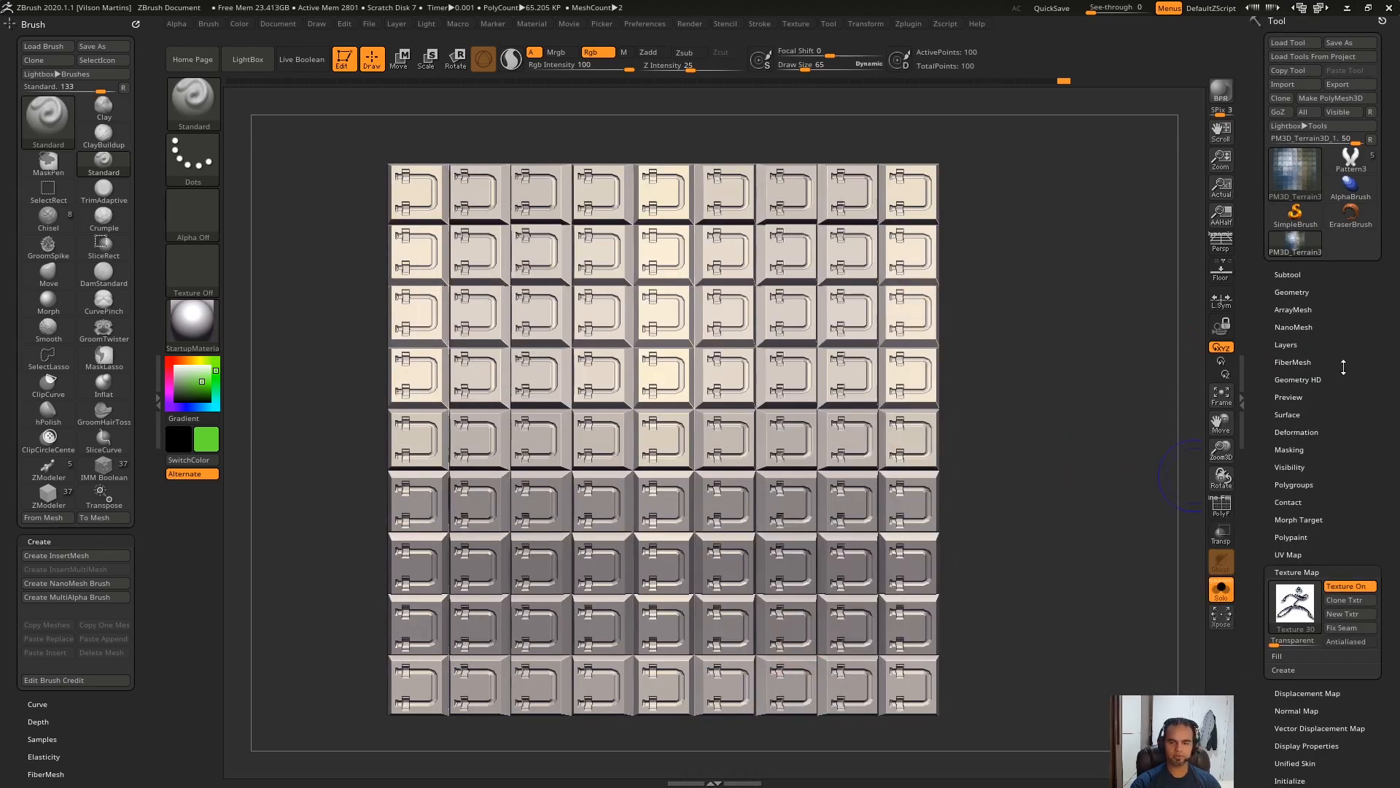
Step: Return to the NanoMesh UV settings and enable Use Base Mesh Texture so the panels take the plane's texture
{"action": "left_click", "coordinate": [1346, 327]}
{"action": "left_click", "coordinate": [1348, 340]}
{"action": "left_click", "coordinate": [1348, 340]}
{"action": "left_click_drag", "start_coordinate": [1269, 496], "coordinate": [1270, 389]}
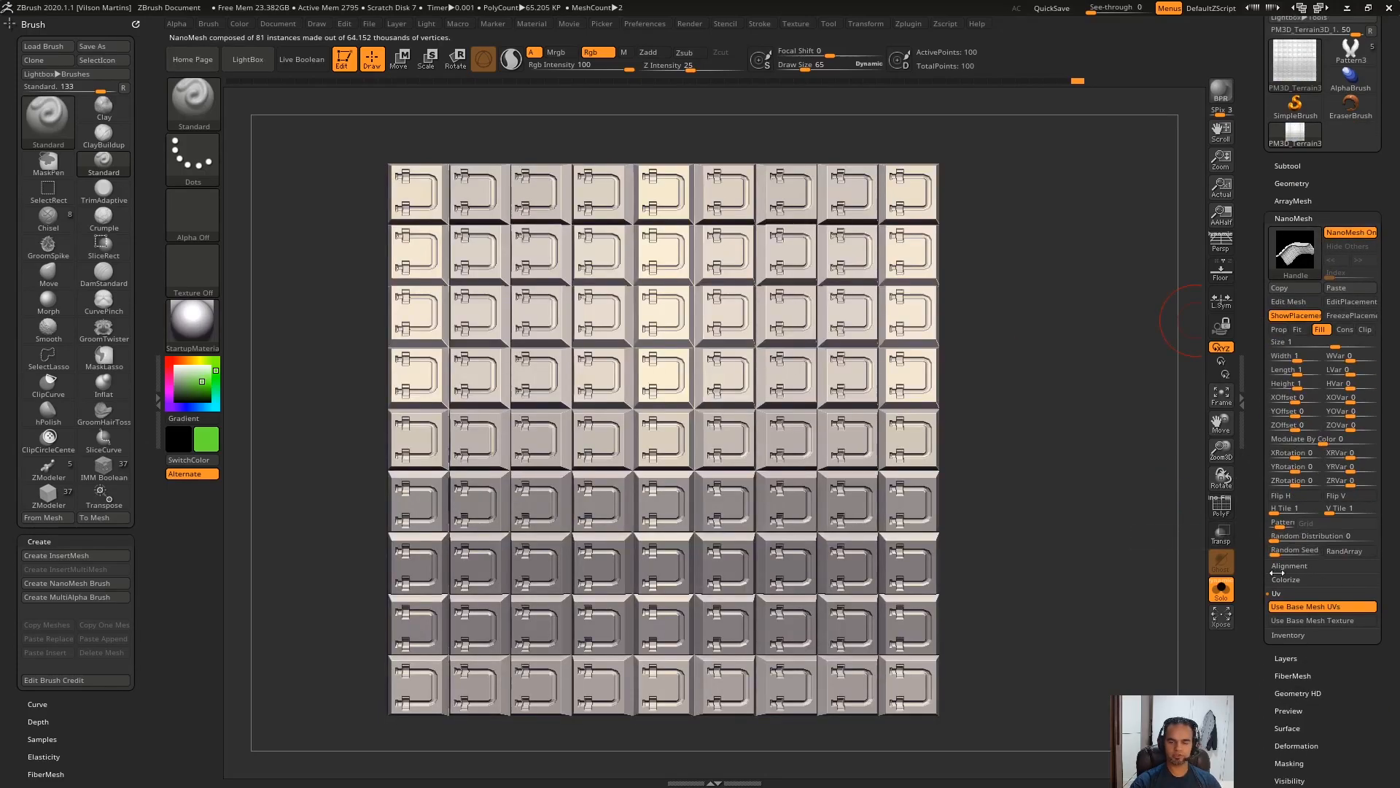
{"action": "left_click", "coordinate": [1313, 622]}
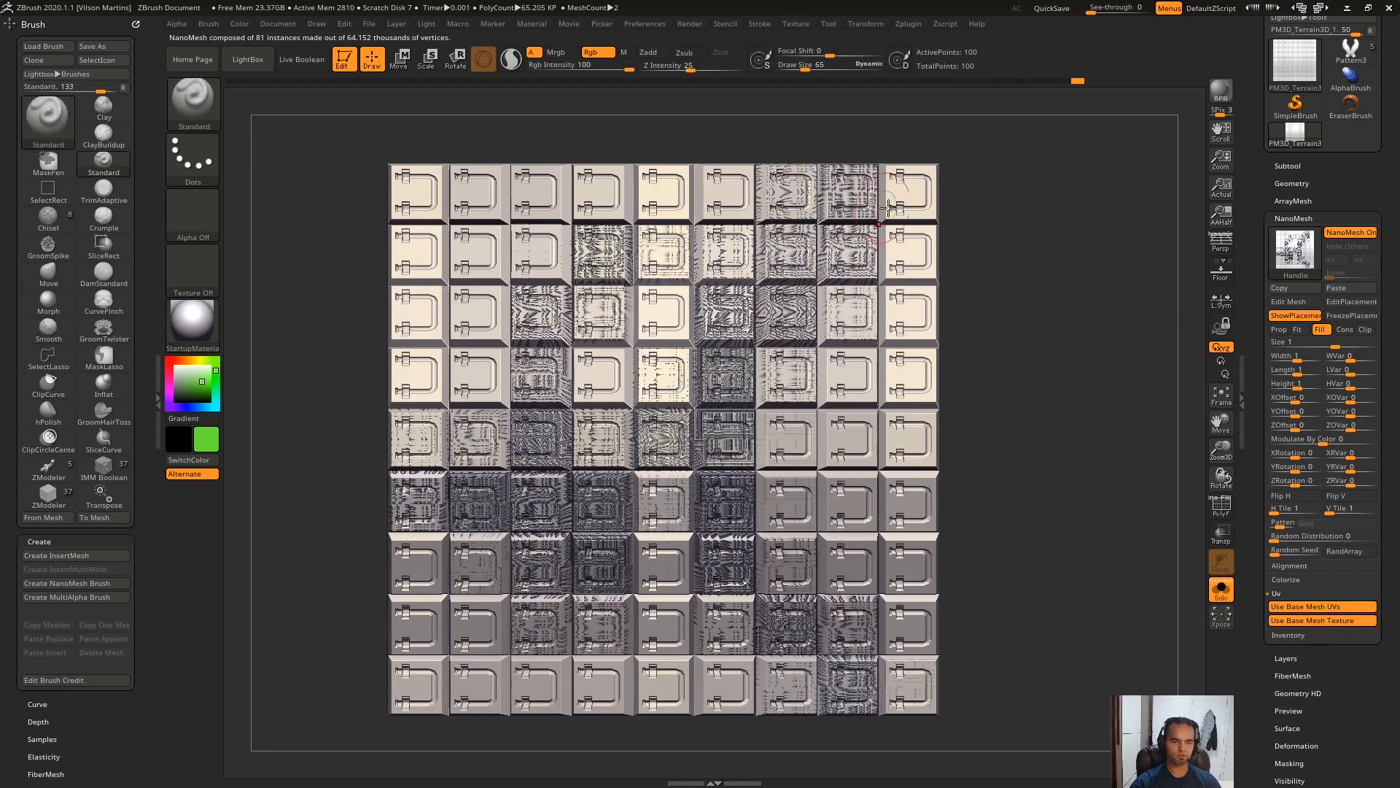
{"action": "left_click_drag", "start_coordinate": [961, 527], "coordinate": [1036, 415]}
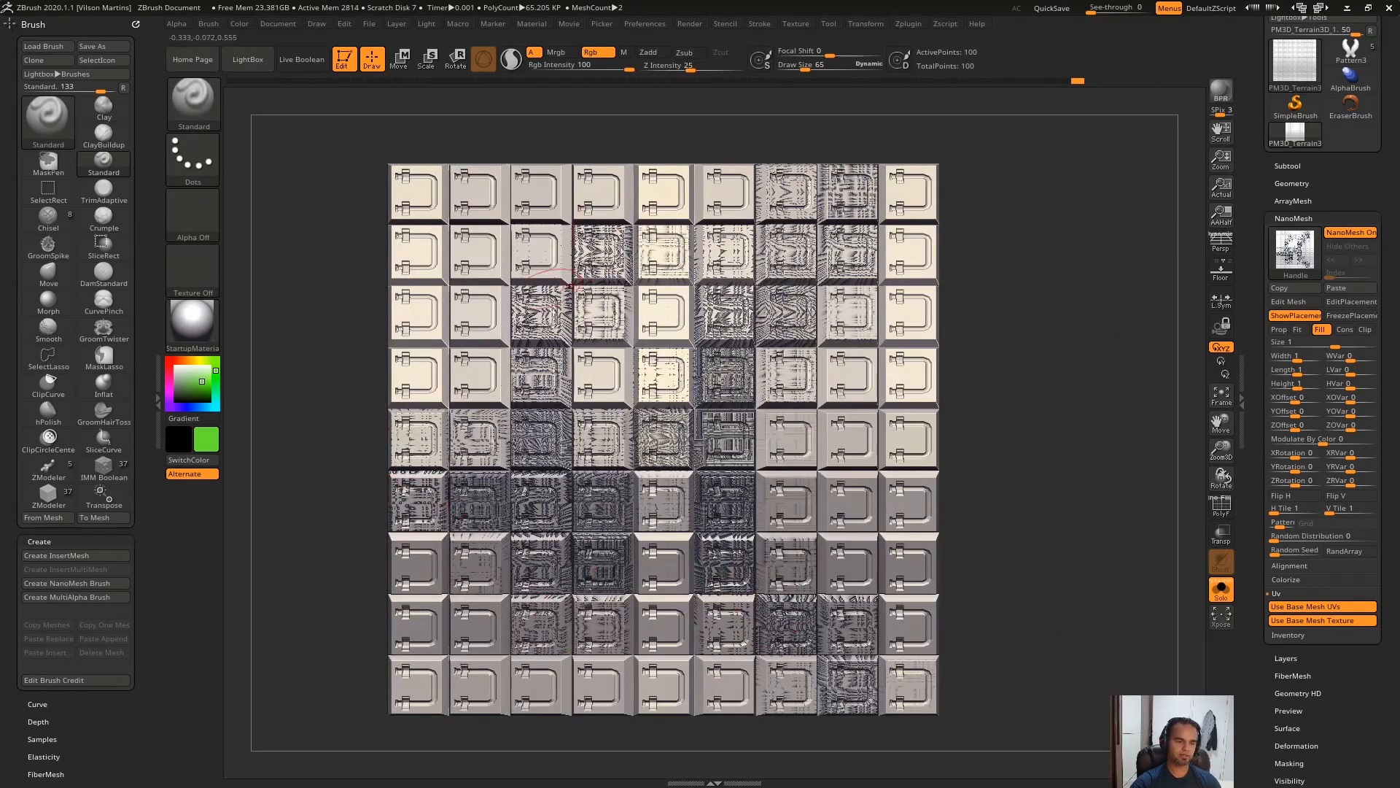
{"action": "left_click_drag", "start_coordinate": [1085, 451], "coordinate": [1123, 511], "text": "shift"}
{"action": "left_click", "coordinate": [1221, 393]}
{"action": "key", "text": "f"}
{"action": "left_click_drag", "start_coordinate": [1072, 470], "coordinate": [1137, 474]}
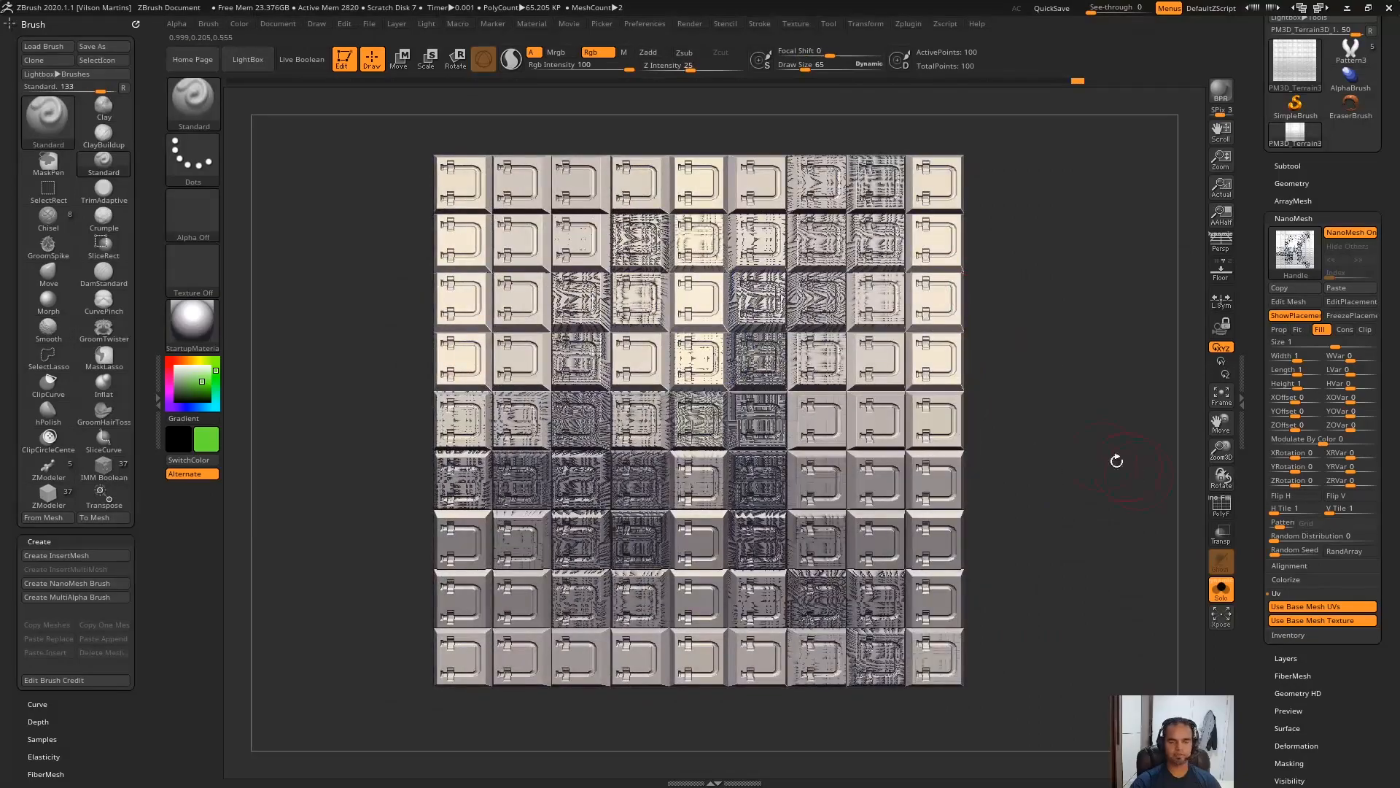
Step: Toggle Use Base Mesh UVs and Use Base Mesh Texture off and on to compare the panels
{"action": "left_click", "coordinate": [1288, 604]}
{"action": "left_click", "coordinate": [1290, 608]}
{"action": "left_click", "coordinate": [1297, 606]}
{"action": "left_click", "coordinate": [1295, 619]}
{"action": "left_click", "coordinate": [1294, 606]}
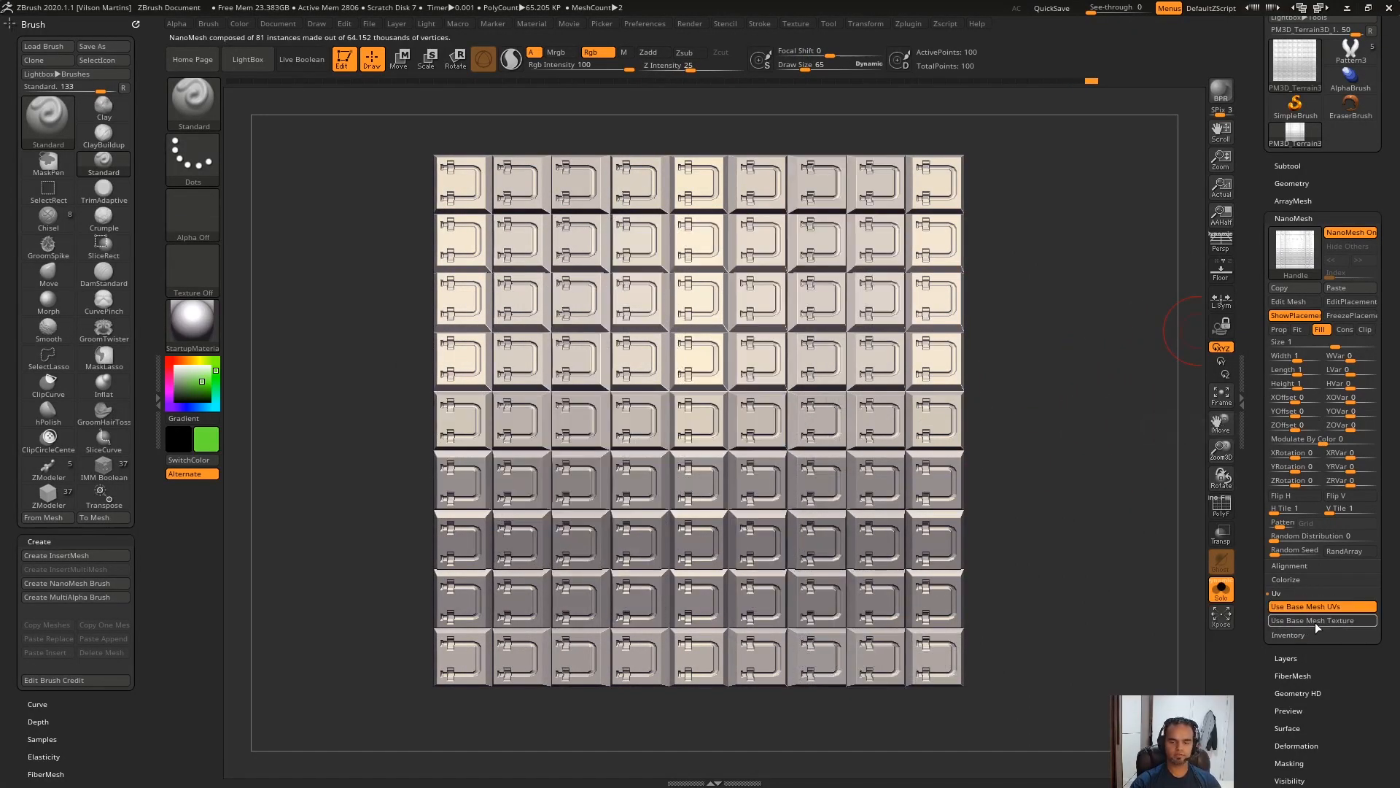
{"action": "left_click", "coordinate": [1311, 619]}
{"action": "left_click_drag", "start_coordinate": [1130, 400], "coordinate": [1104, 387], "text": "alt"}
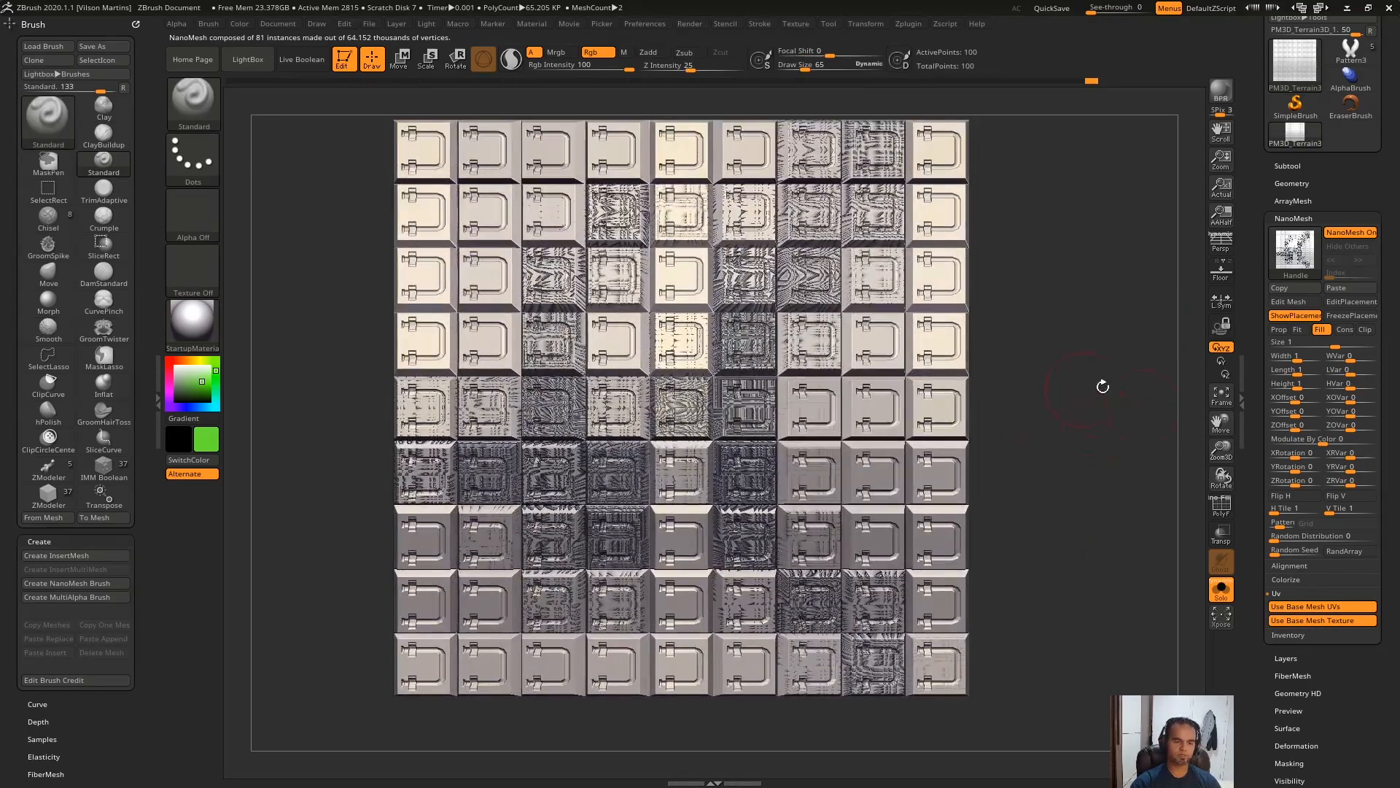
{"action": "left_click_drag", "start_coordinate": [1137, 455], "coordinate": [1148, 468], "text": "alt"}
Step: Turn off the base mesh UVs and delete the current NanoMesh through the Inventory settings
{"action": "left_click", "coordinate": [1287, 606]}
{"action": "left_click", "coordinate": [1276, 594]}
{"action": "left_click", "coordinate": [1274, 608]}
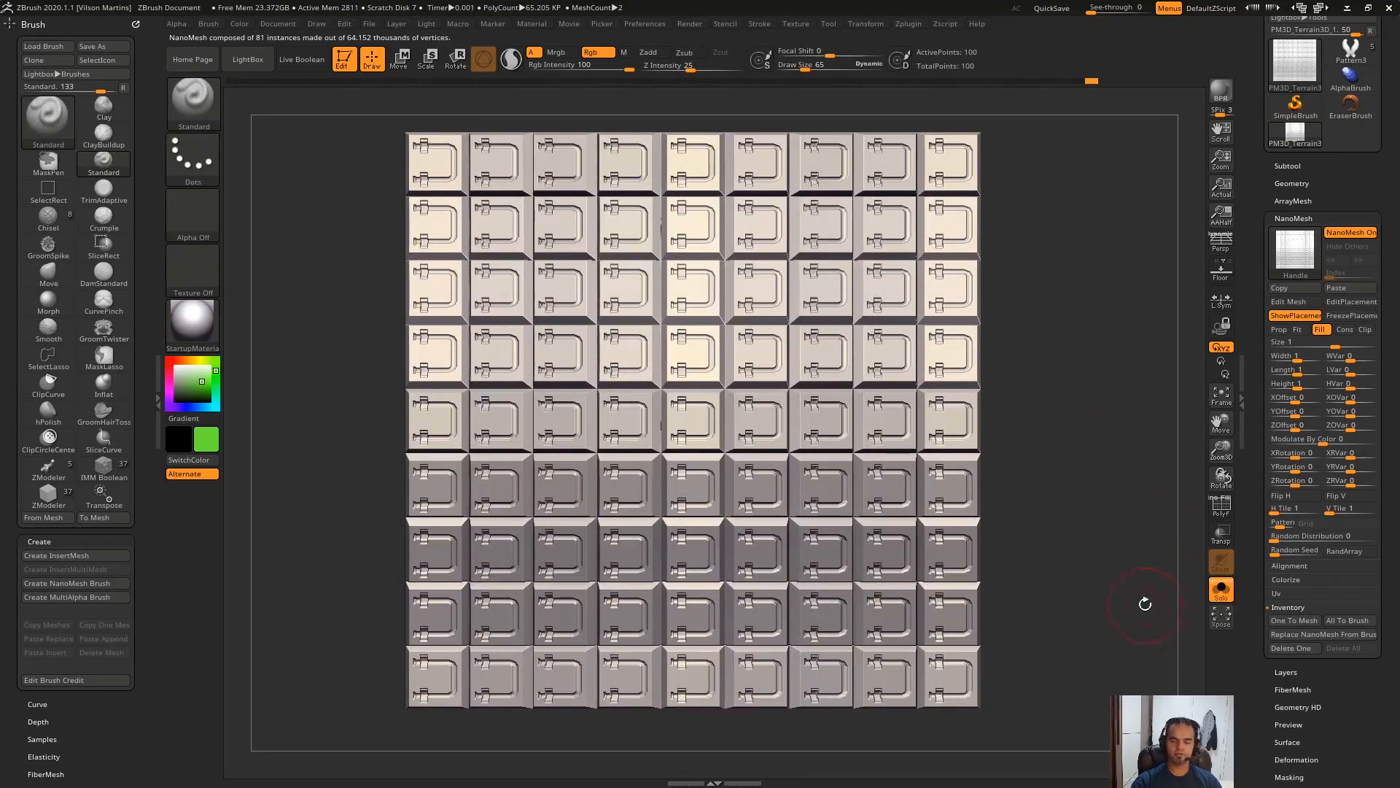
{"action": "left_click_drag", "start_coordinate": [1180, 570], "coordinate": [1176, 585], "text": "alt"}
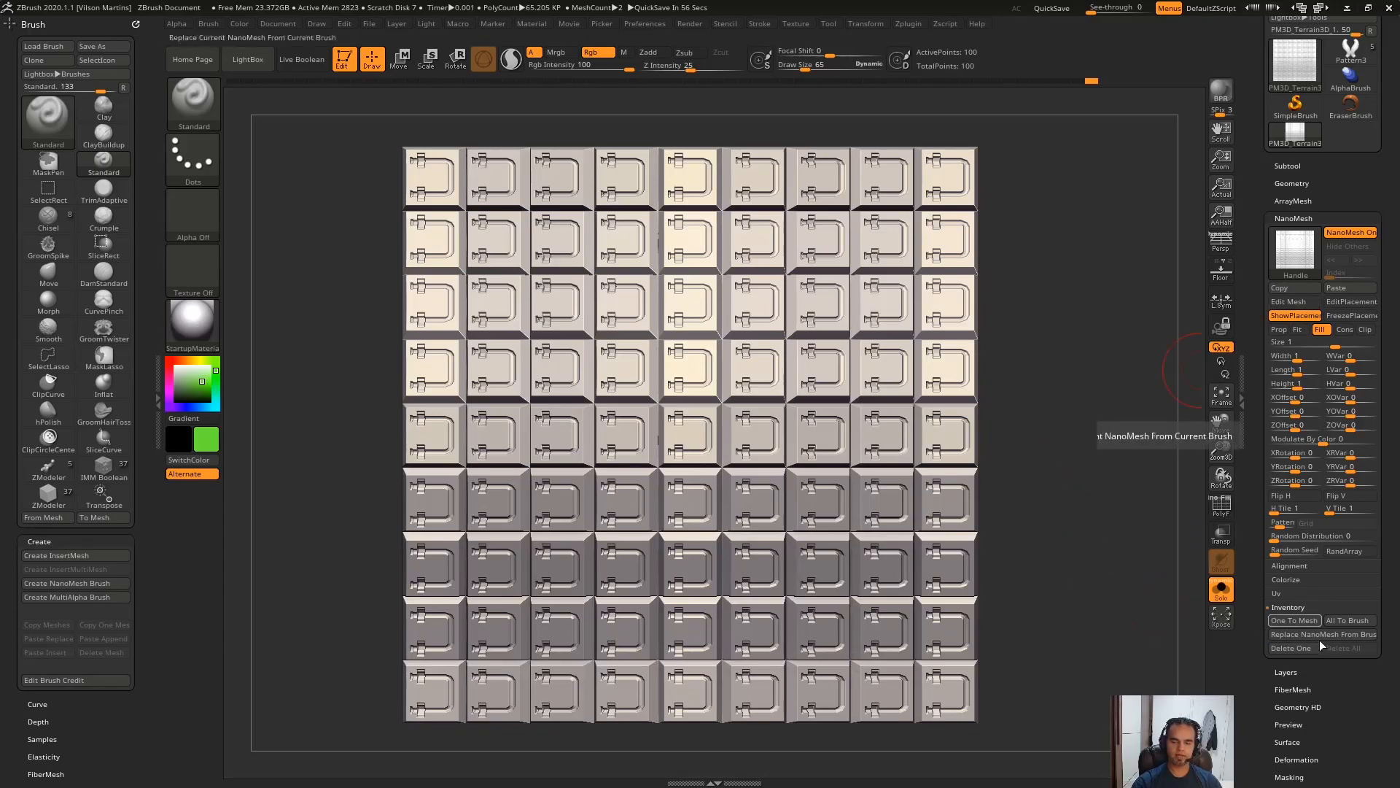
{"action": "left_click", "coordinate": [1287, 647]}
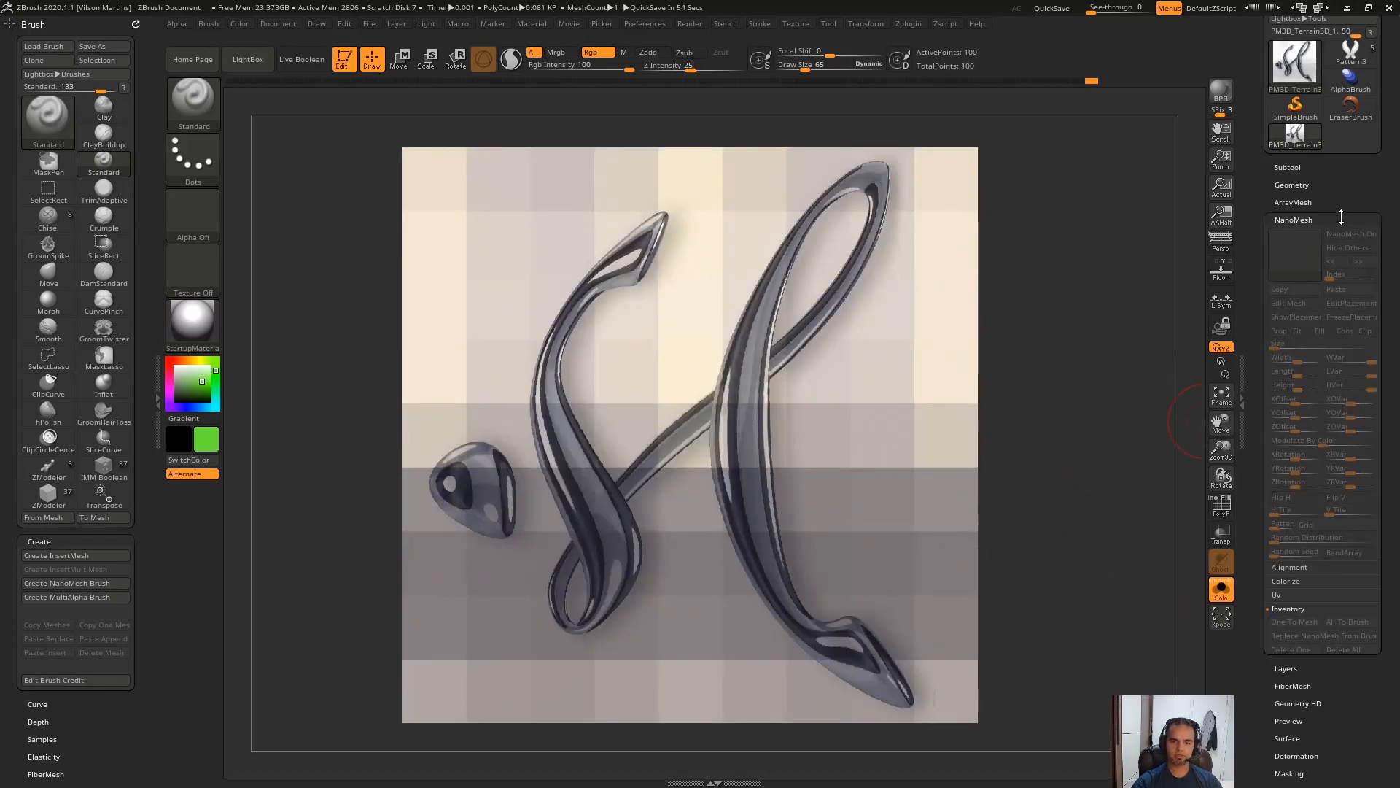
Step: Show the polyframe, isolate the plane's left five columns, assign them a new polygroup and unhide the rest
{"action": "key", "text": "shift+f"}
{"action": "mouse_move", "coordinate": [1040, 131]}
{"action": "left_mouse_down", "text": "ctrl+alt+shift"}
{"action": "mouse_move", "coordinate": [788, 756]}
{"action": "mouse_move", "coordinate": [729, 758]}
{"action": "left_mouse_up", "text": "ctrl+alt+shift"}
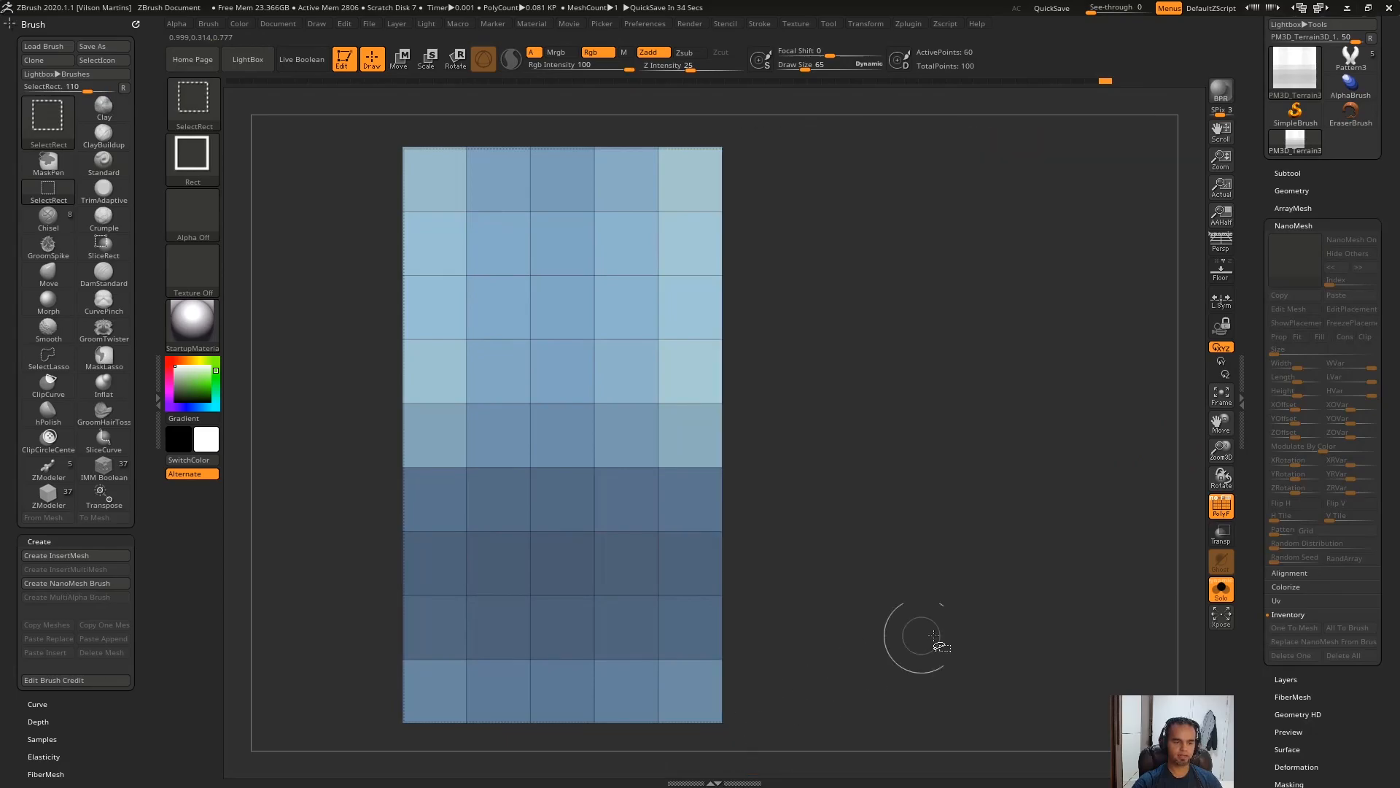
{"action": "key", "text": "ctrl+w"}
{"action": "left_click", "coordinate": [996, 272], "text": "ctrl+shift"}
Step: Insert the braid pattern NanoMesh on the plane's right four columns with Z offset 0 and Z rotation 90
{"action": "left_click_drag", "start_coordinate": [996, 273], "coordinate": [860, 235]}
{"action": "left_click", "coordinate": [1298, 487]}
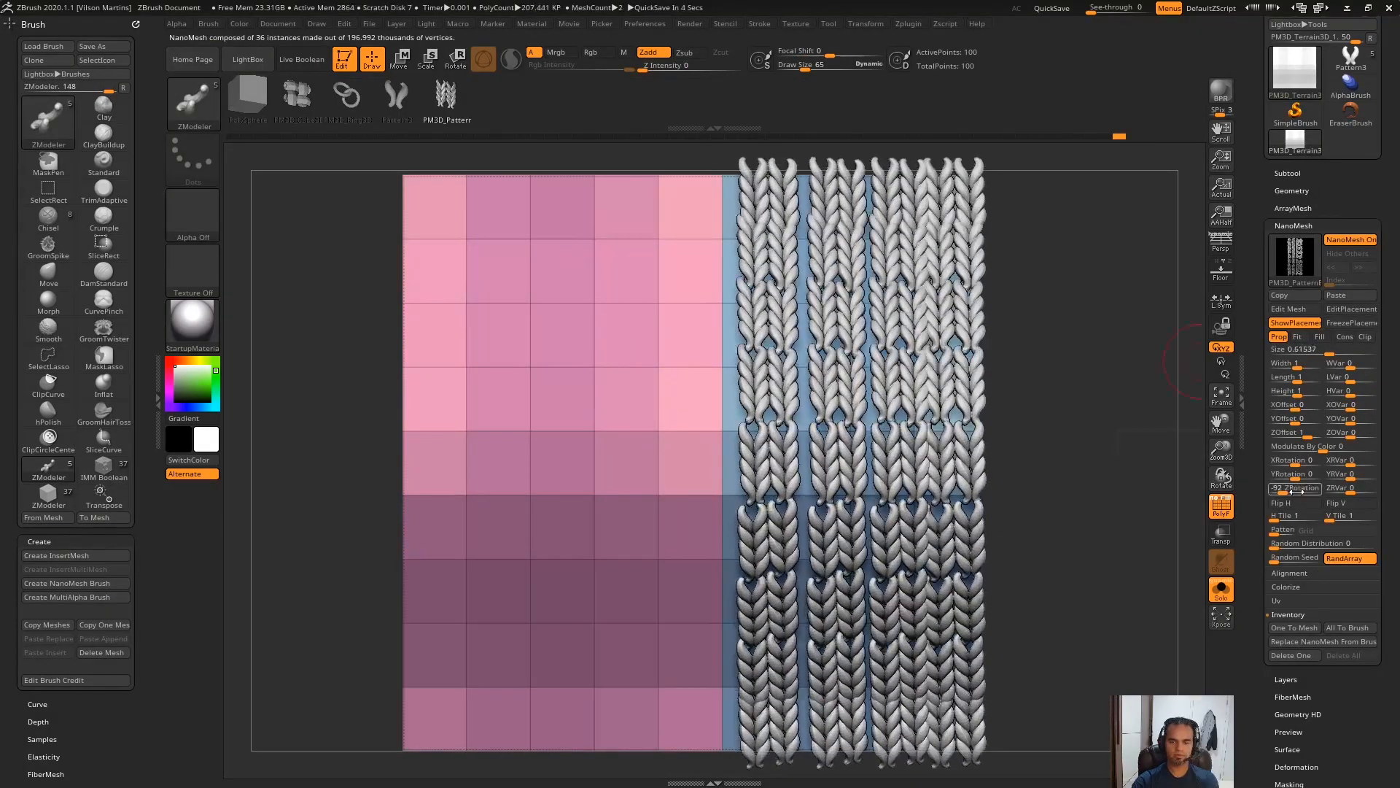
{"action": "type", "text": "0"}
{"action": "key", "text": "Return"}
{"action": "type", "text": "90"}
{"action": "key", "text": "Return"}
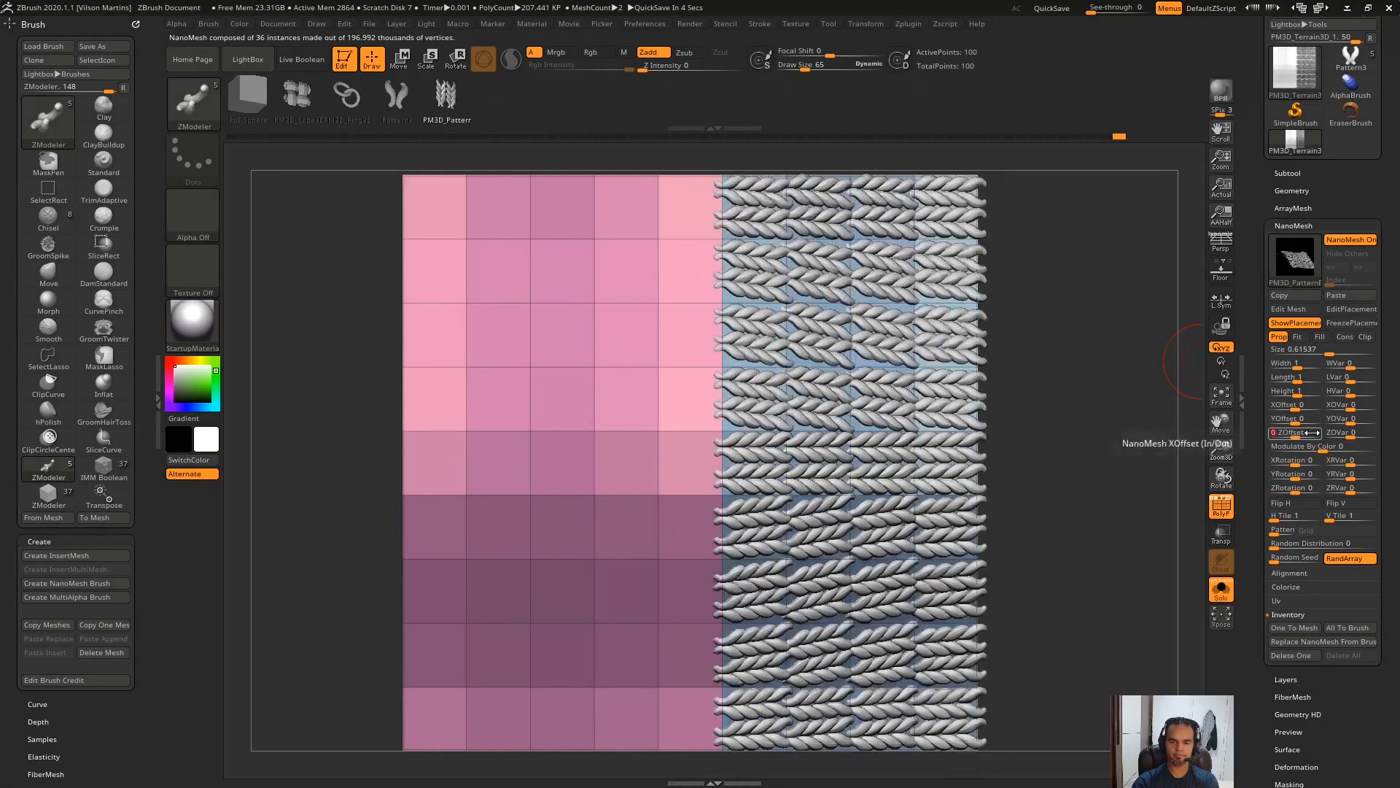
Step: Insert the PM3D_Ring3D NanoMesh on the plane's left five columns at size 0.75854
{"action": "mouse_move", "coordinate": [613, 330]}
{"action": "left_mouse_down"}
{"action": "mouse_move", "coordinate": [642, 343]}
{"action": "mouse_move", "coordinate": [636, 331]}
{"action": "left_mouse_up"}
{"action": "scroll", "coordinate": [1257, 492], "scroll_direction": "down", "scroll_amount": 1}
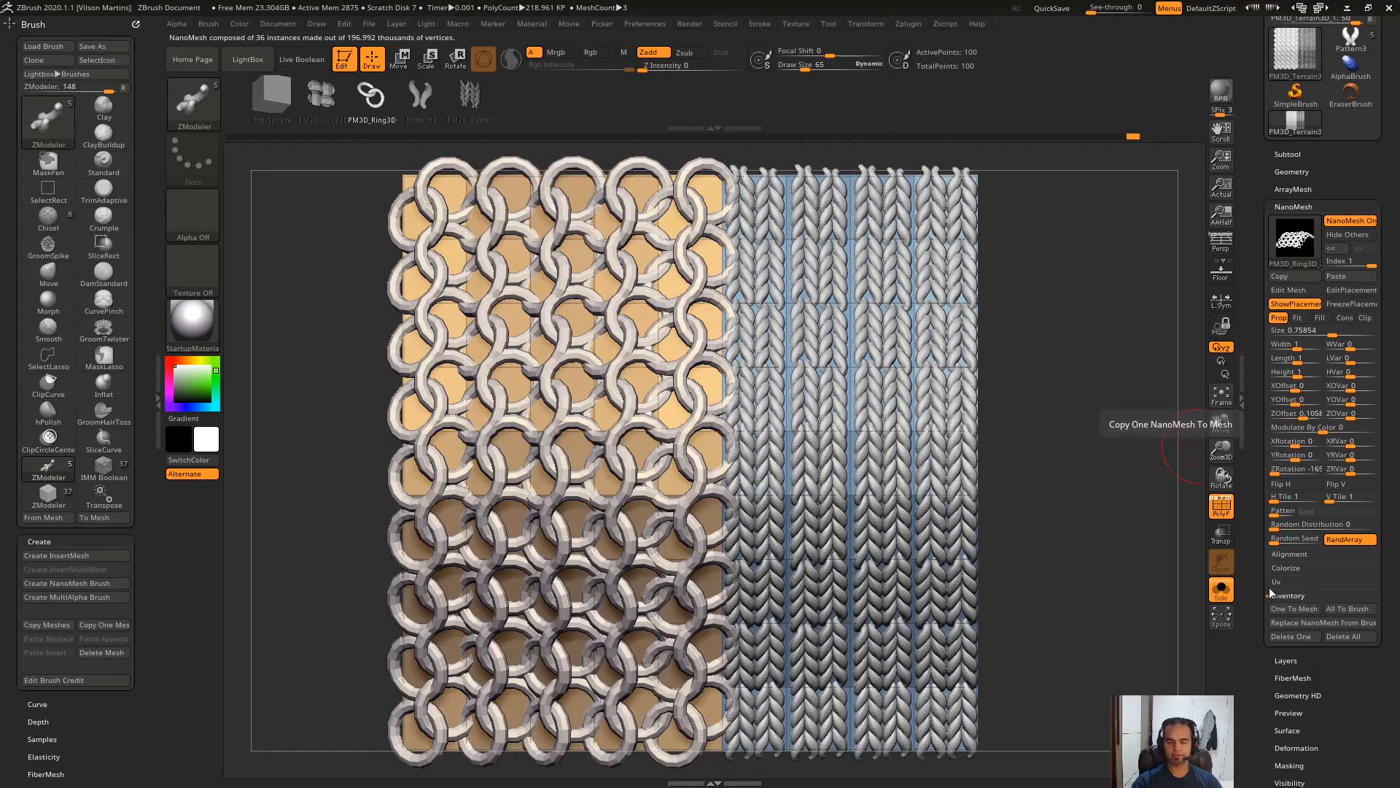
Step: Select the ring NanoMesh by its index and convert it to real mesh
{"action": "scroll", "coordinate": [1284, 612], "scroll_direction": "up", "scroll_amount": 1}
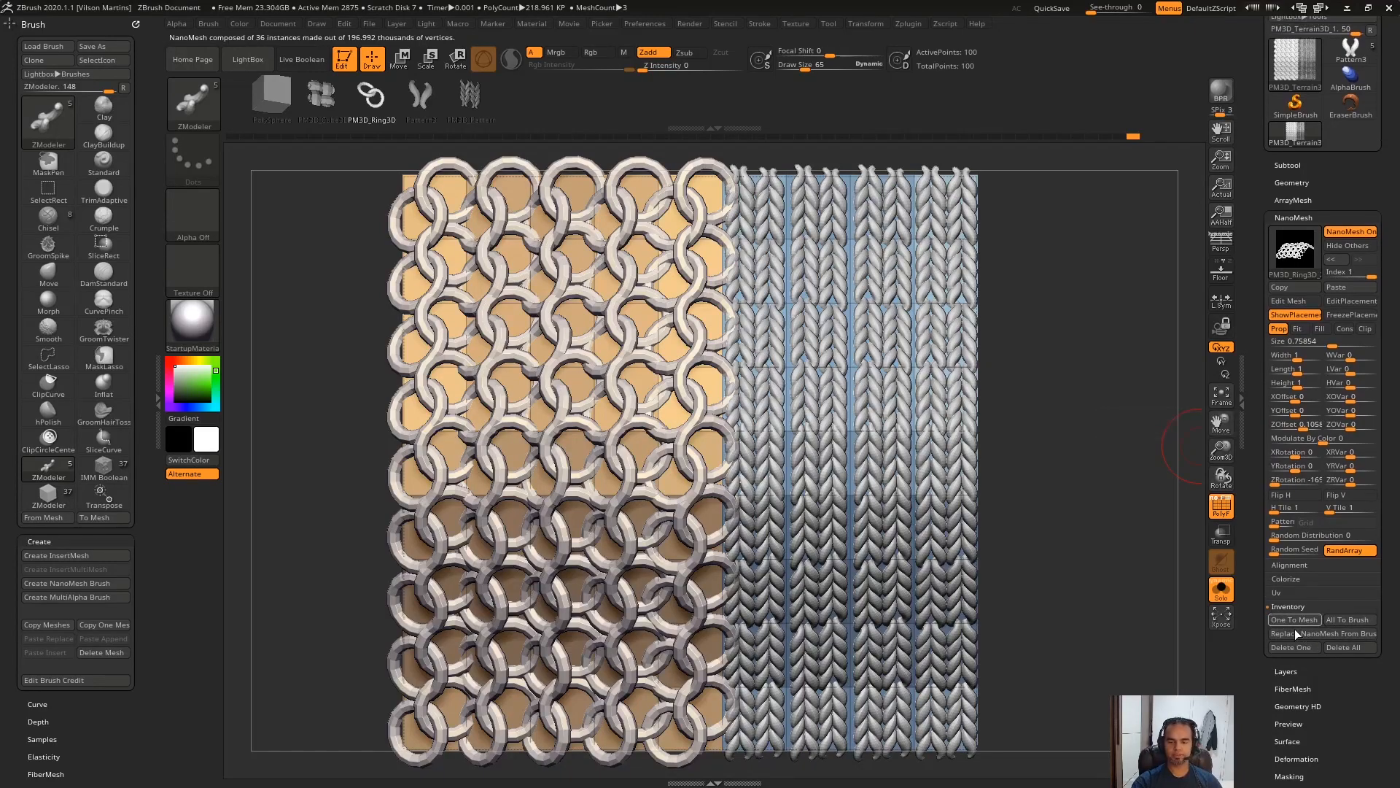
{"action": "left_click", "coordinate": [1345, 272]}
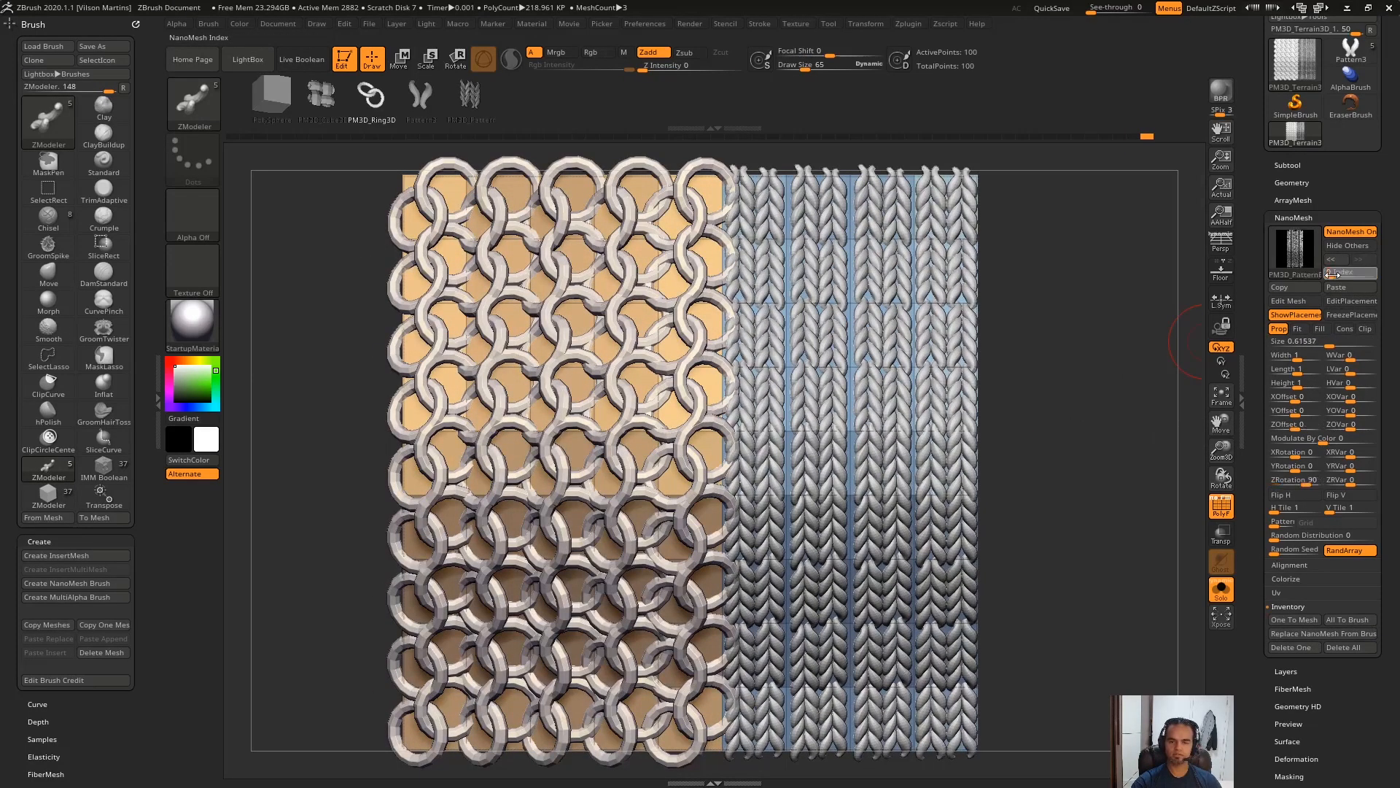
{"action": "left_click", "coordinate": [1349, 272]}
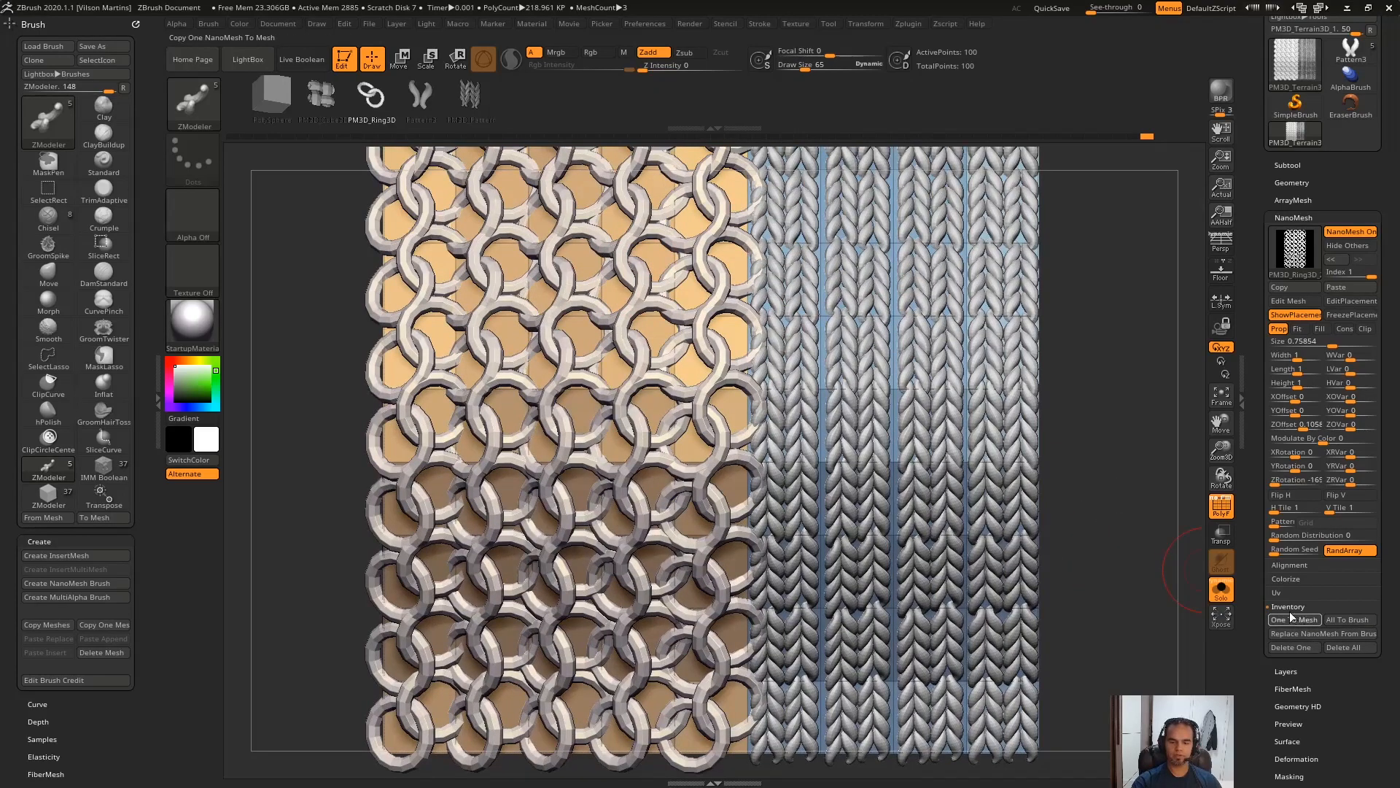
{"action": "left_click", "coordinate": [1290, 618]}
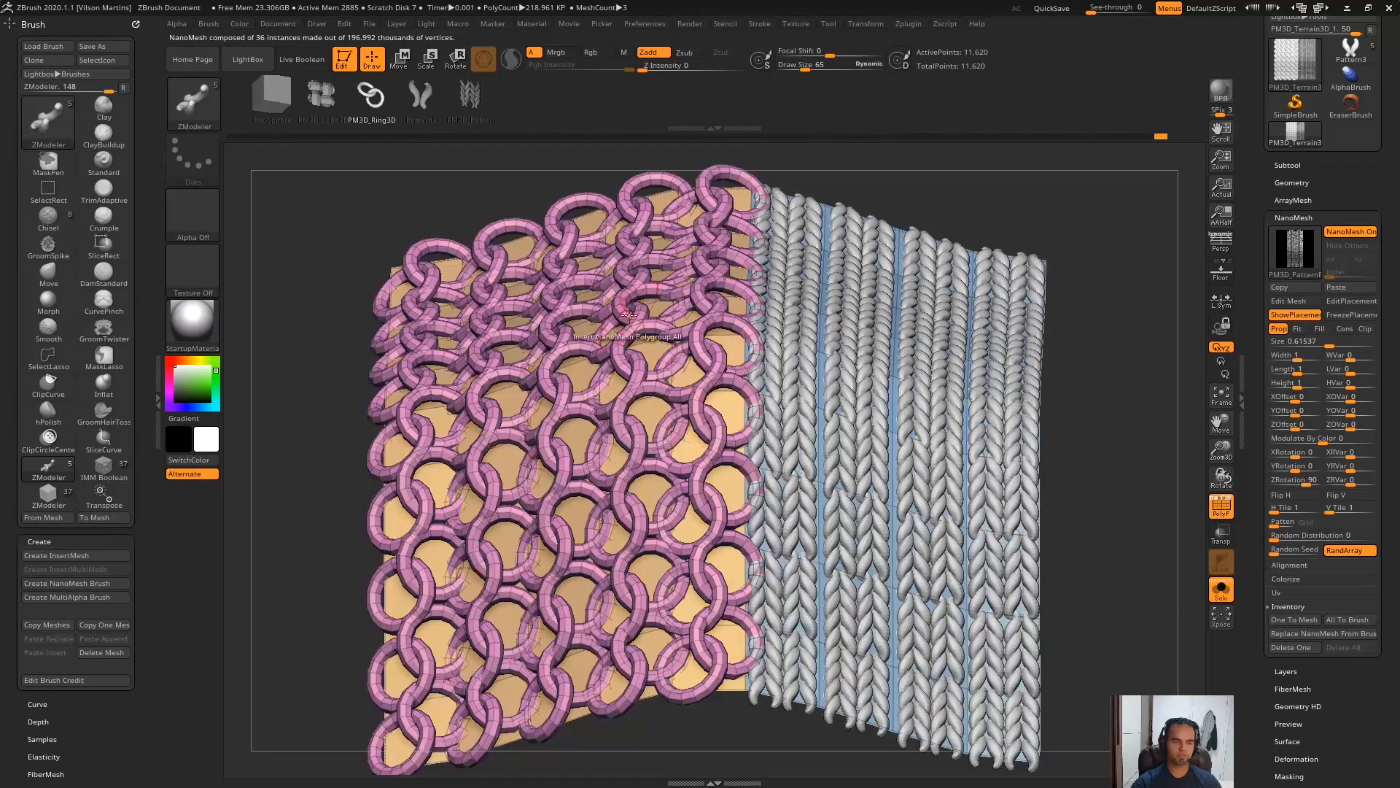
{"action": "left_click_drag", "start_coordinate": [1011, 401], "coordinate": [1042, 394]}
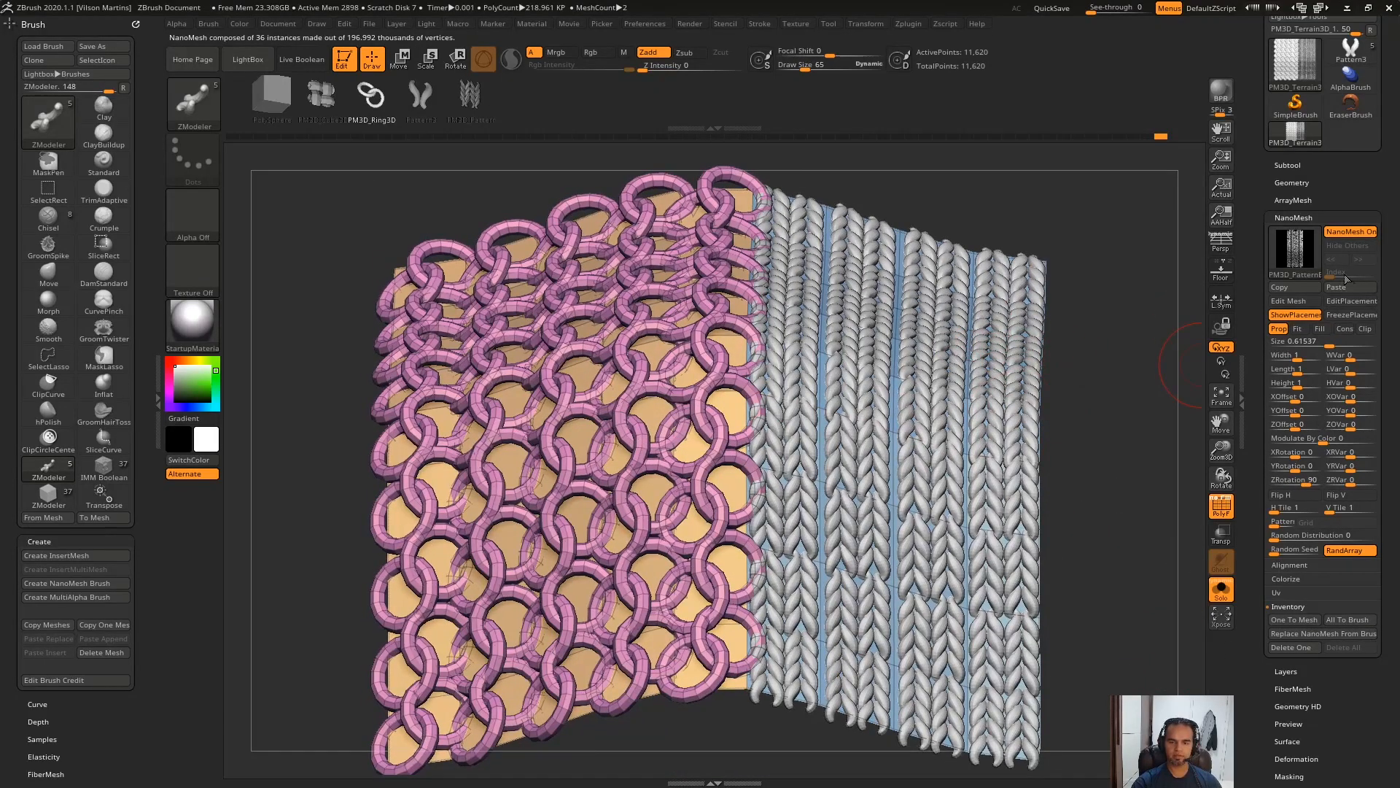
Step: Try a different size for the remaining braid pattern NanoMesh and undo the change
{"action": "left_click_drag", "start_coordinate": [1329, 345], "coordinate": [1336, 345]}
{"action": "key", "text": "ctrl+z"}
{"action": "key", "text": "ctrl+z"}
{"action": "left_click_drag", "start_coordinate": [1147, 481], "coordinate": [1144, 516], "text": "shift"}
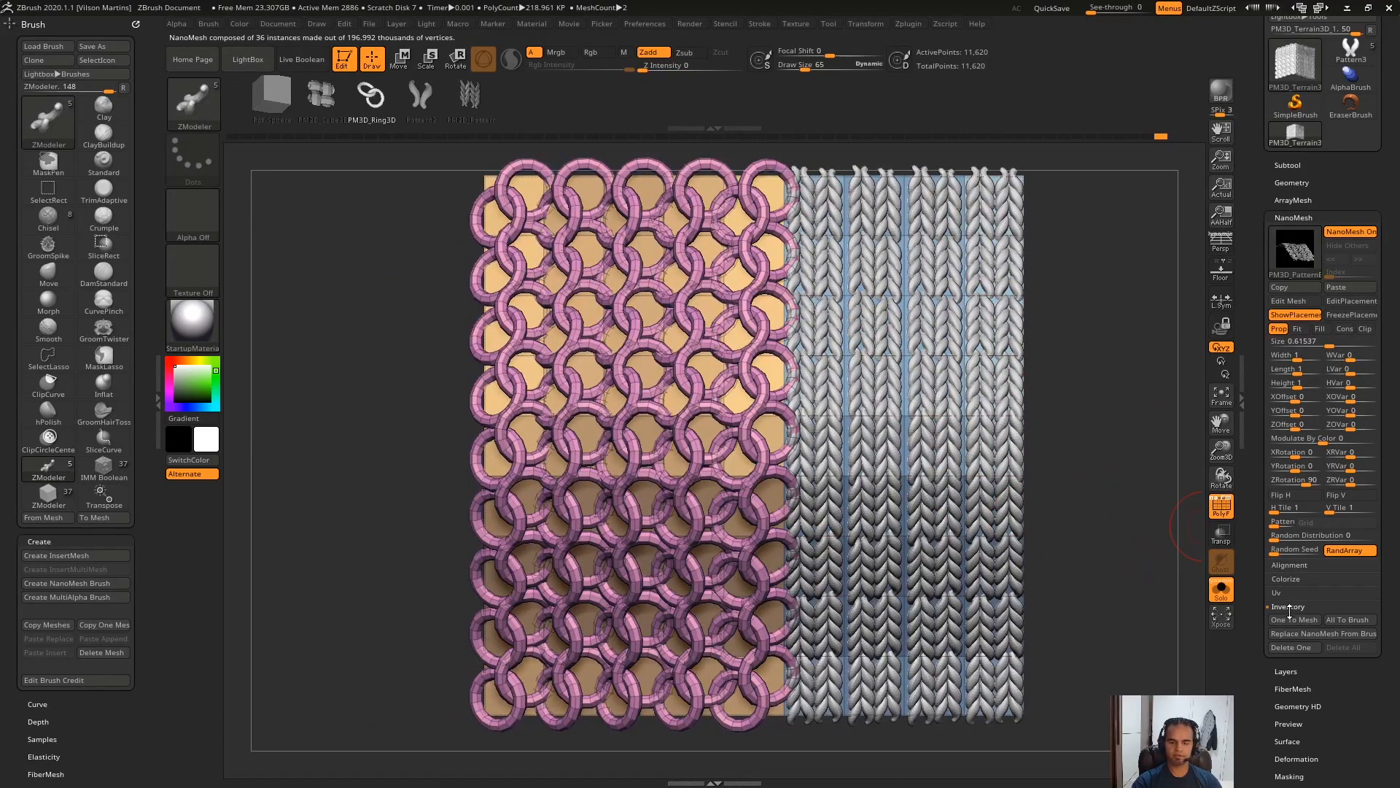
Step: Convert the braid pattern NanoMesh to real mesh as well, and undo both NanoMesh conversions
{"action": "scroll", "coordinate": [1193, 599], "scroll_direction": "up", "scroll_amount": 2}
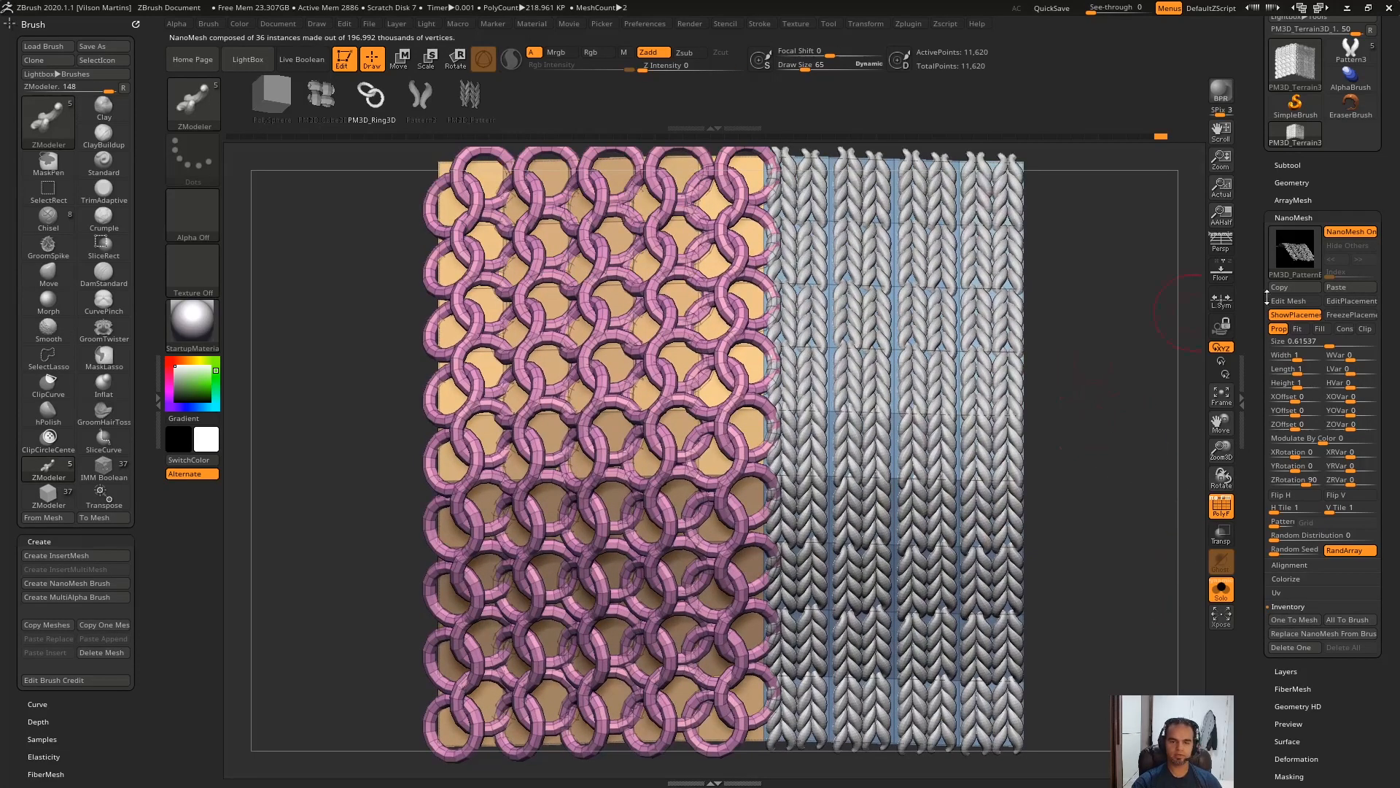
{"action": "left_click", "coordinate": [1294, 622]}
{"action": "mouse_move", "coordinate": [1191, 506]}
{"action": "left_mouse_down"}
{"action": "mouse_move", "coordinate": [1127, 470]}
{"action": "mouse_move", "coordinate": [1185, 508]}
{"action": "left_mouse_up"}
{"action": "key", "text": "ctrl+z"}
{"action": "key", "text": "ctrl+z"}
{"action": "left_click_drag", "start_coordinate": [1146, 577], "coordinate": [1162, 578], "text": "shift"}
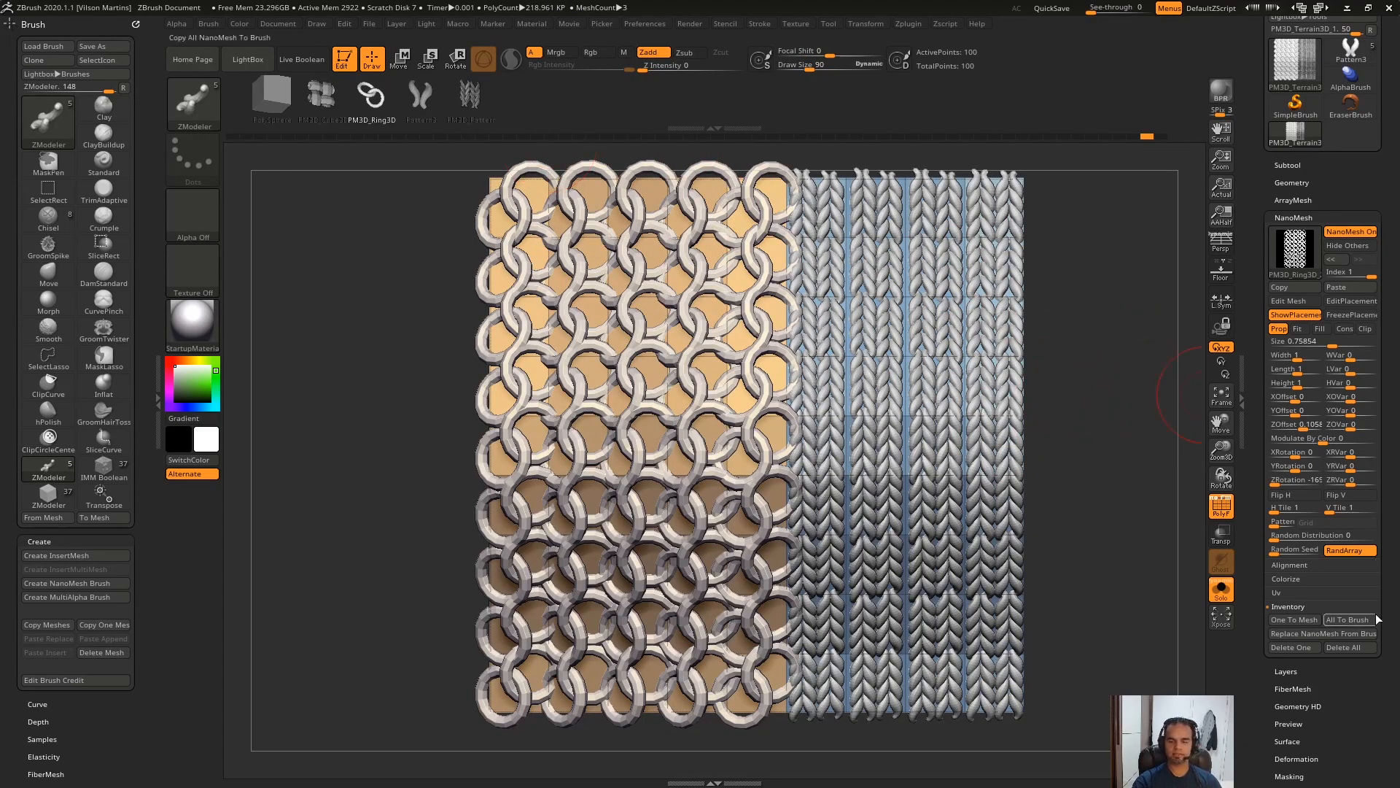
Step: Edit the ring NanoMesh's source mesh, adding a smaller third ring linked through the upper ring, and return to the plane
{"action": "left_click_drag", "start_coordinate": [1111, 439], "coordinate": [1094, 510], "text": "alt"}
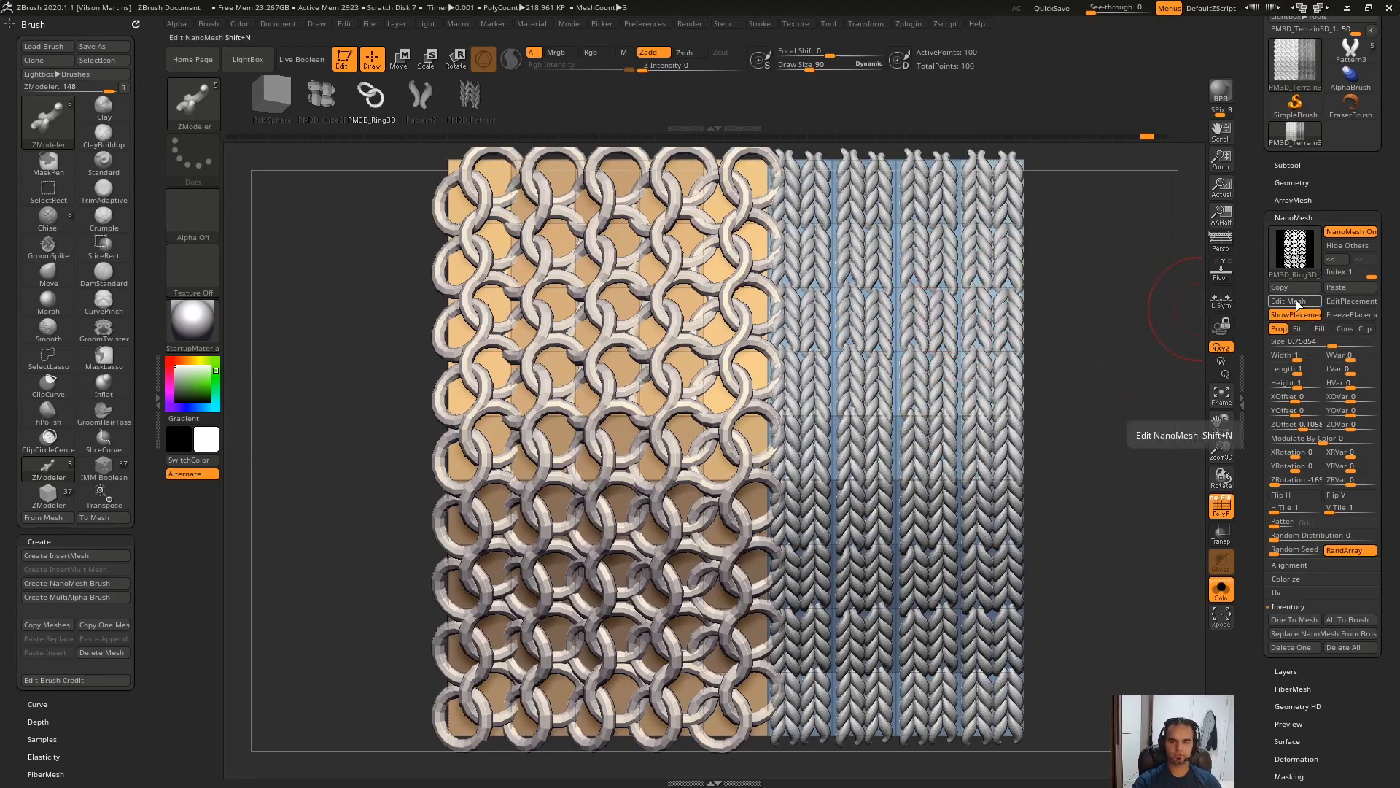
{"action": "key", "text": "shift+n"}
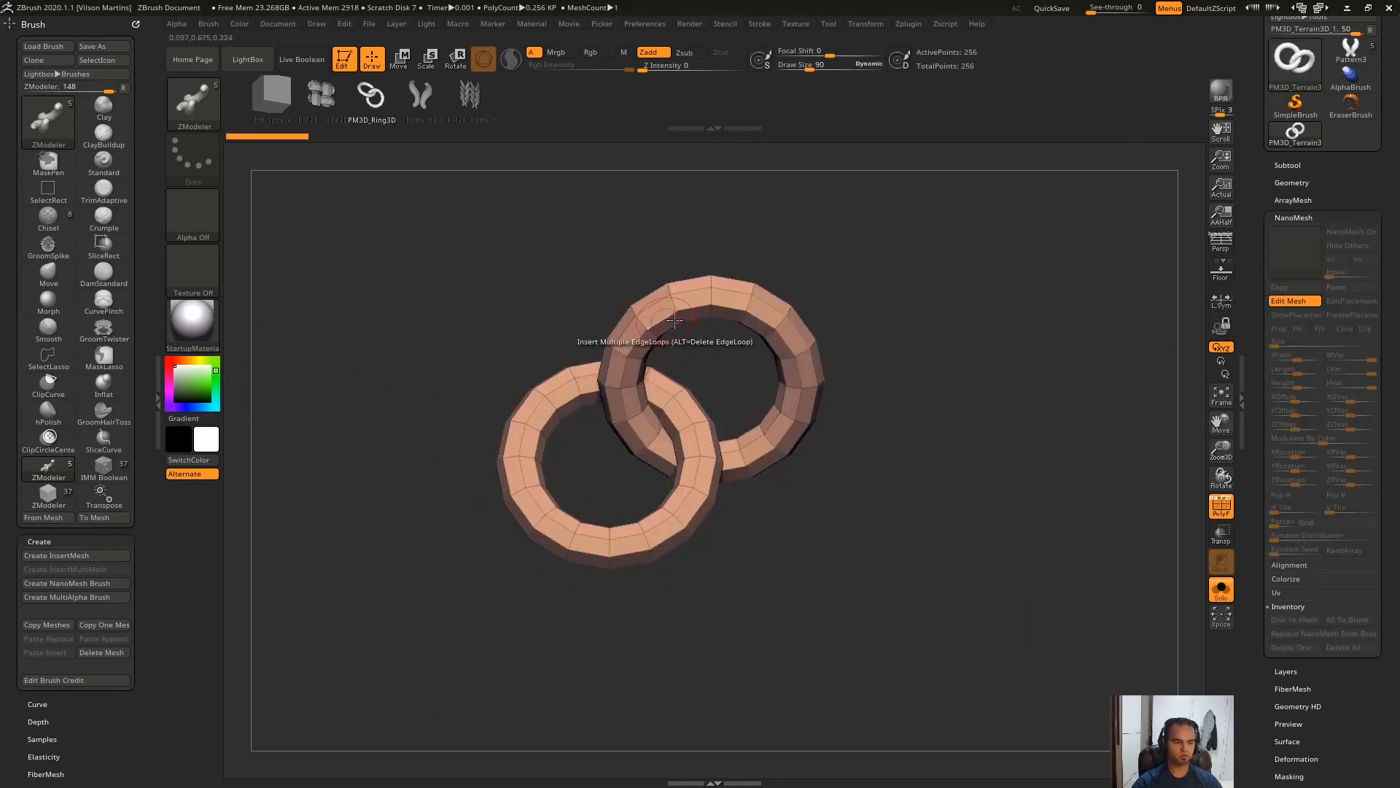
{"action": "key", "text": "w"}
{"action": "left_click", "coordinate": [775, 326]}
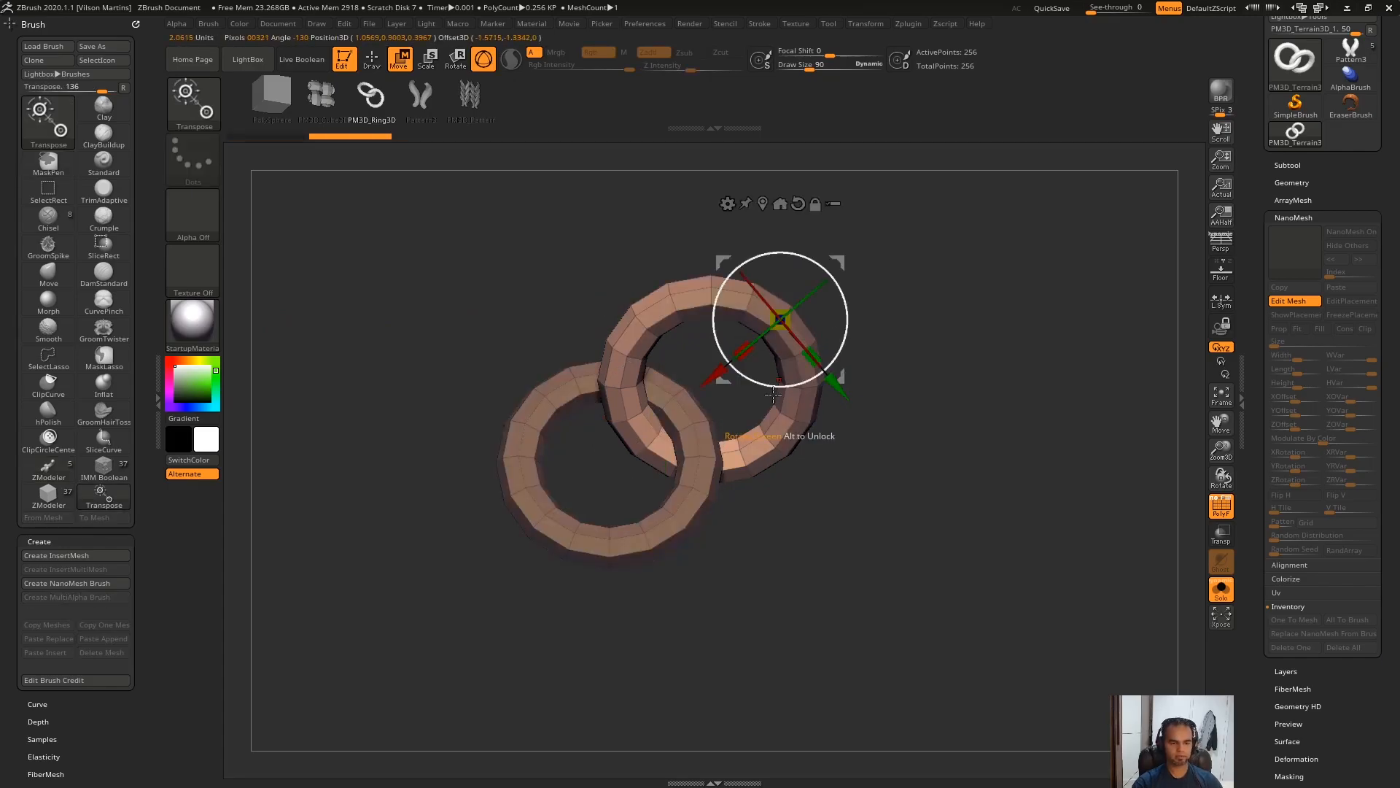
{"action": "left_click_drag", "start_coordinate": [779, 321], "coordinate": [693, 395]}
{"action": "left_click_drag", "start_coordinate": [774, 332], "coordinate": [834, 259]}
{"action": "left_click_drag", "start_coordinate": [836, 328], "coordinate": [830, 325]}
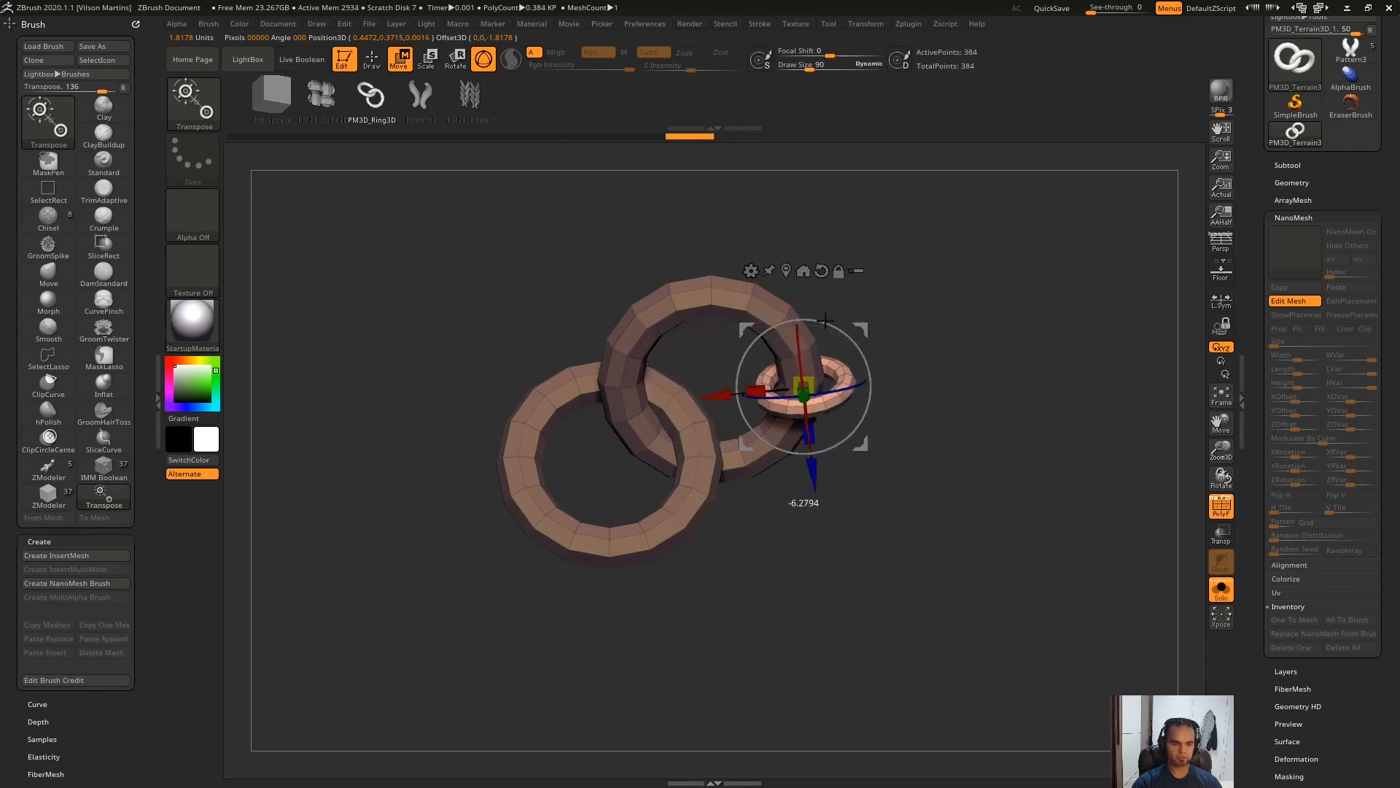
{"action": "key", "text": "q"}
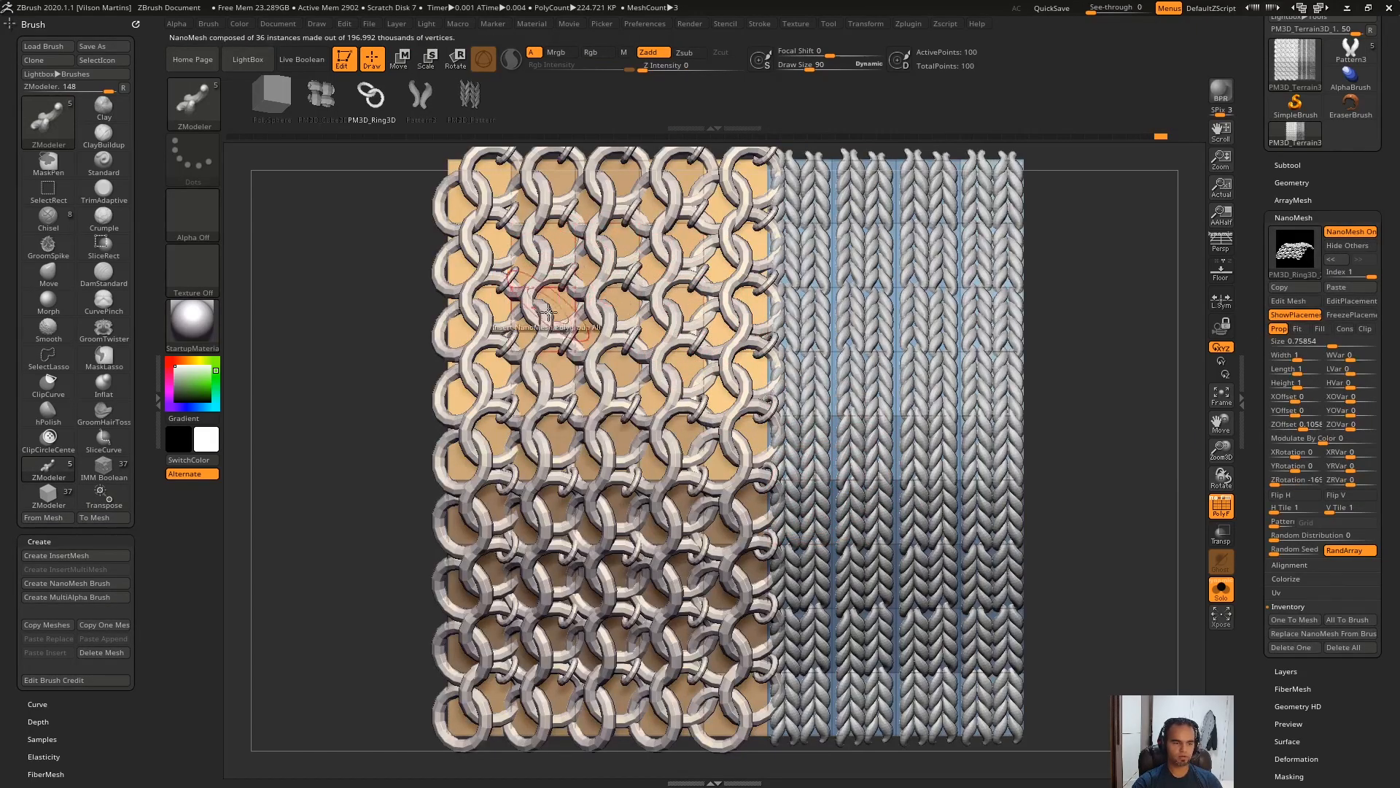
Step: Copy all of the plane's NanoMeshes into the ZModeler brush
{"action": "key", "text": "shift"}
{"action": "key", "text": "shift"}
{"action": "key", "text": "shift"}
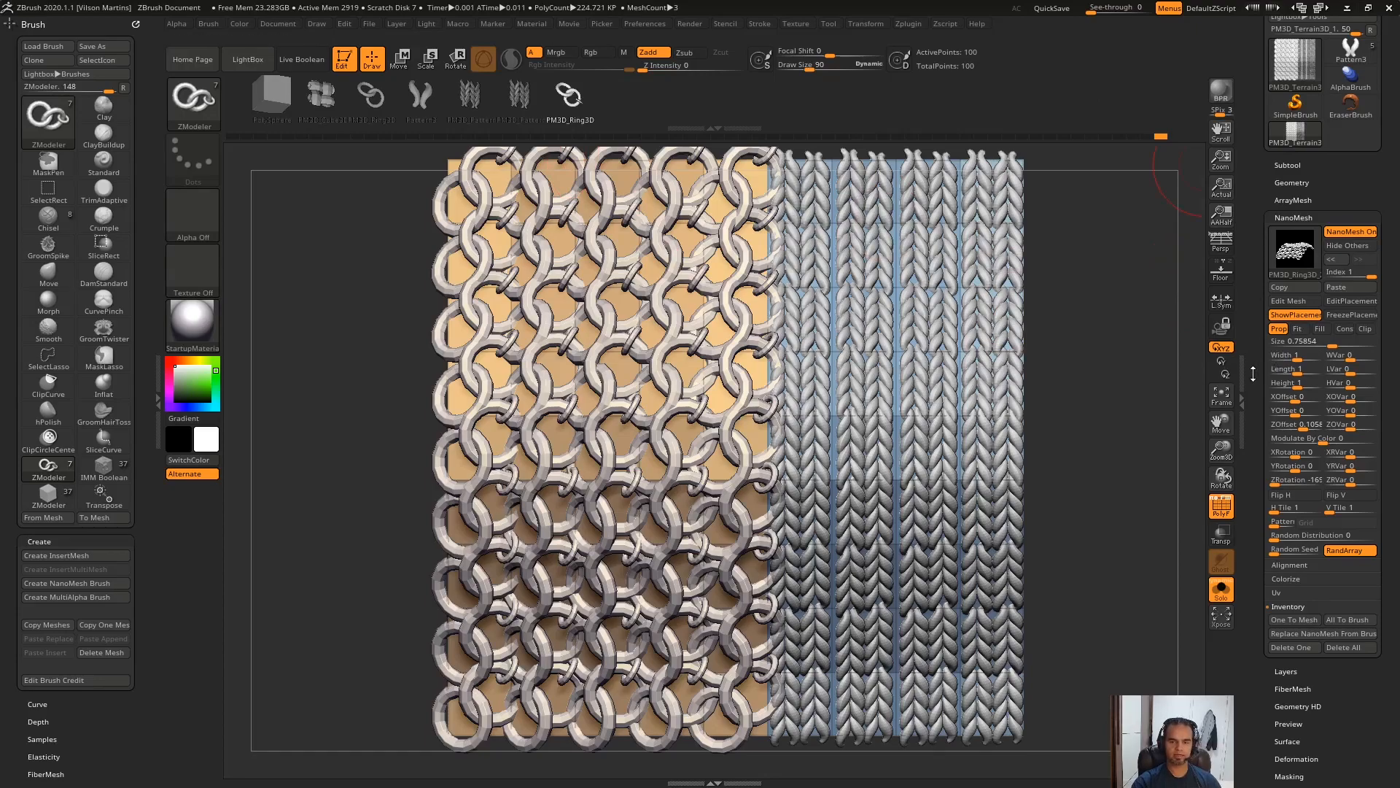
{"action": "left_click_drag", "start_coordinate": [1253, 374], "coordinate": [1272, 348]}
{"action": "left_click_drag", "start_coordinate": [1260, 641], "coordinate": [1262, 658]}
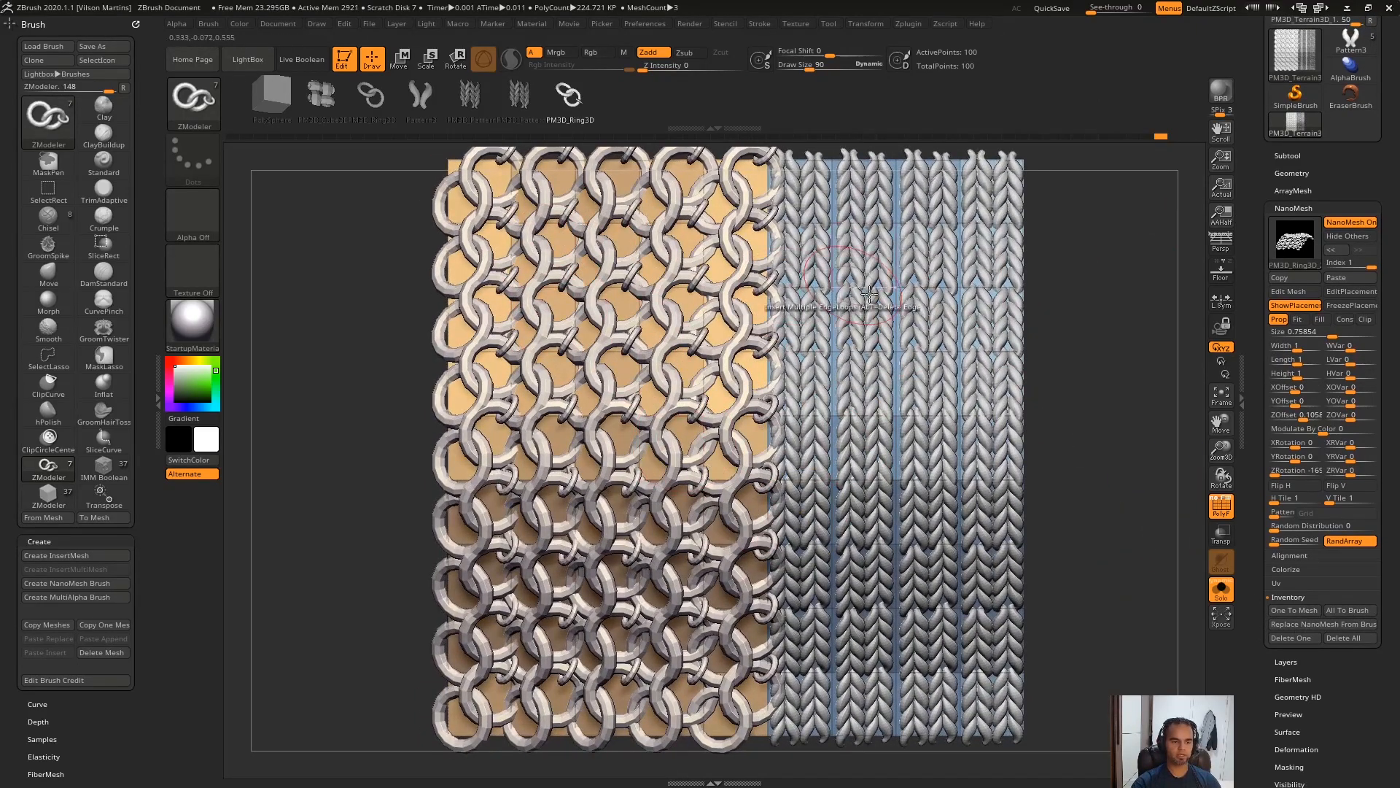
Step: Replace the ring NanoMesh on the plane's left five columns with the PM3D_Cube3D weave from the brush
{"action": "left_click_drag", "start_coordinate": [1115, 333], "coordinate": [1119, 333]}
{"action": "left_click_drag", "start_coordinate": [1350, 267], "coordinate": [1382, 267]}
{"action": "left_click_drag", "start_coordinate": [1192, 277], "coordinate": [1250, 272]}
{"action": "left_click", "coordinate": [320, 95]}
{"action": "left_click", "coordinate": [1320, 624]}
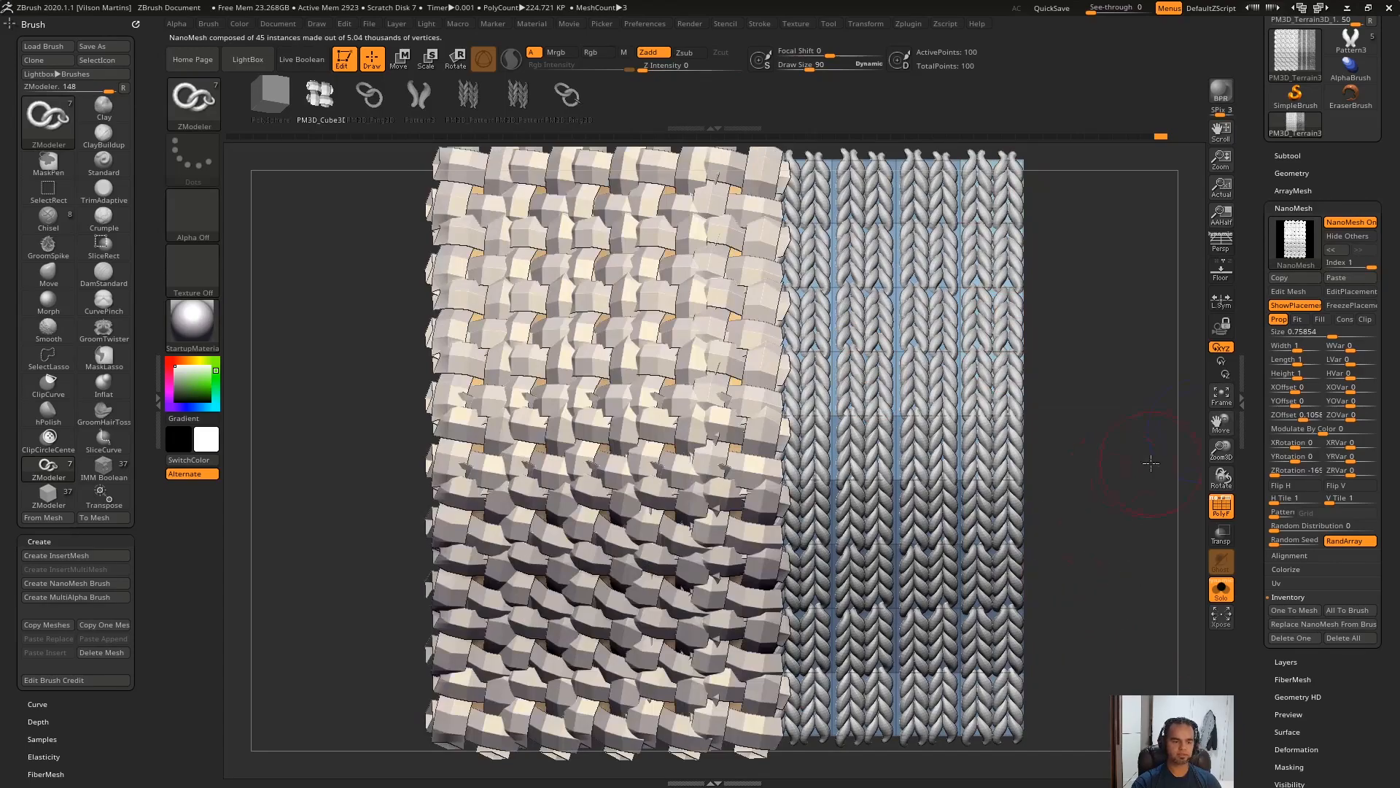
Step: Set the weave NanoMesh's size to 0.6266 and its Z rotation to 0
{"action": "left_click_drag", "start_coordinate": [1335, 334], "coordinate": [1330, 334]}
{"action": "left_click_drag", "start_coordinate": [1296, 471], "coordinate": [1300, 472]}
{"action": "key", "text": "Return"}
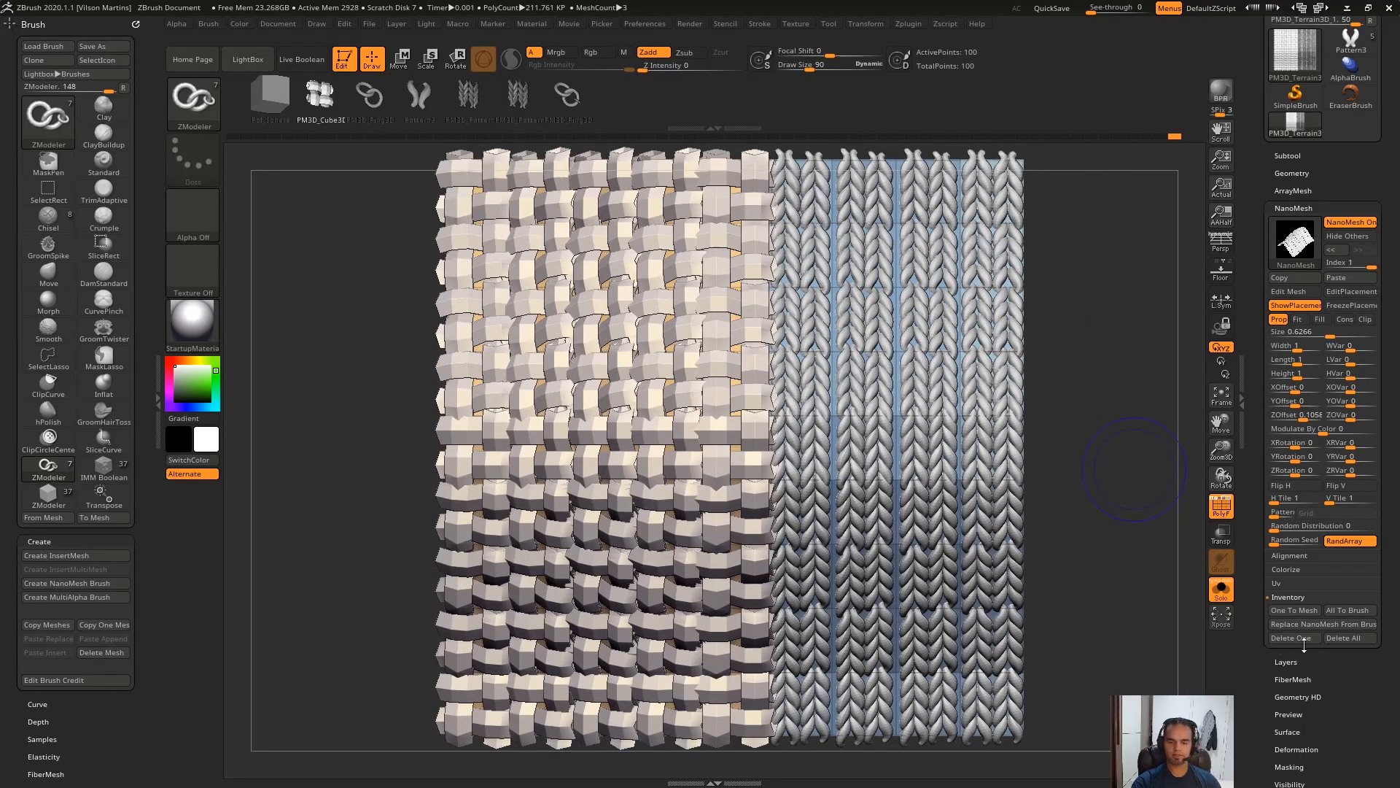
Step: Try deleting the selected NanoMesh and deleting all NanoMeshes, undoing each deletion
{"action": "left_click", "coordinate": [1375, 264]}
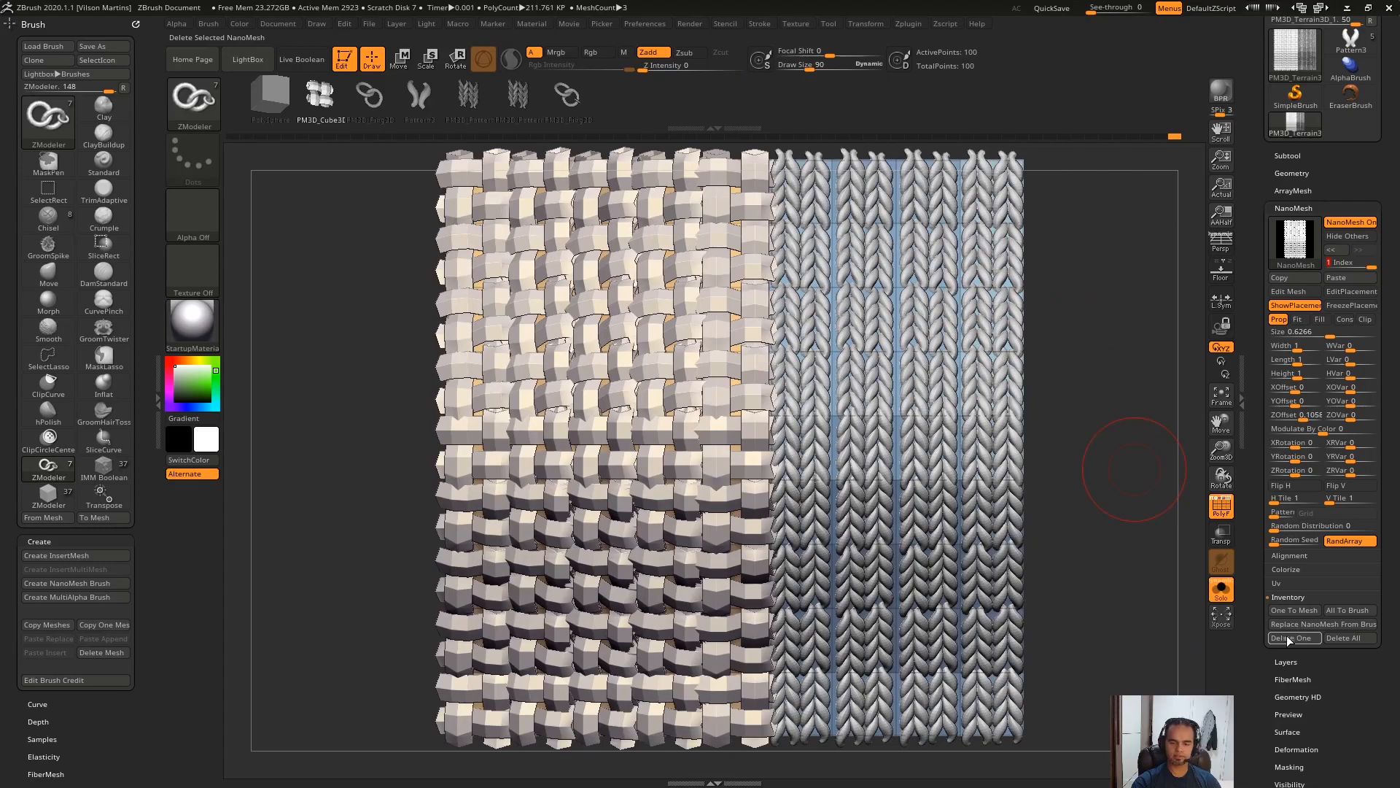
{"action": "left_click_drag", "start_coordinate": [1142, 480], "coordinate": [1100, 412]}
{"action": "key", "text": "ctrl+z"}
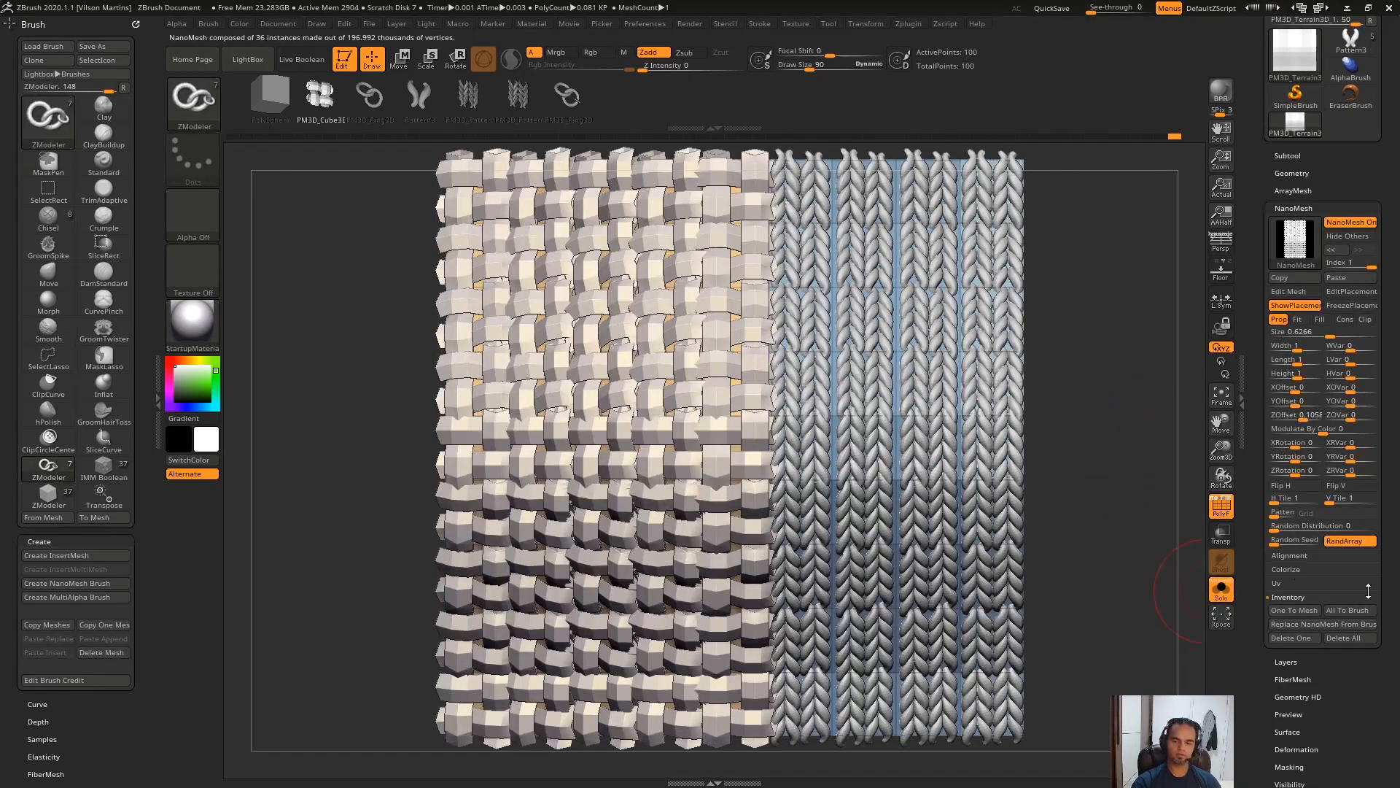
{"action": "mouse_move", "coordinate": [1124, 547]}
{"action": "left_mouse_down", "text": "alt"}
{"action": "mouse_move", "coordinate": [1119, 503]}
{"action": "mouse_move", "coordinate": [1116, 536]}
{"action": "left_mouse_up", "text": "alt"}
{"action": "left_click_drag", "start_coordinate": [1085, 425], "coordinate": [1168, 414], "text": "shift"}
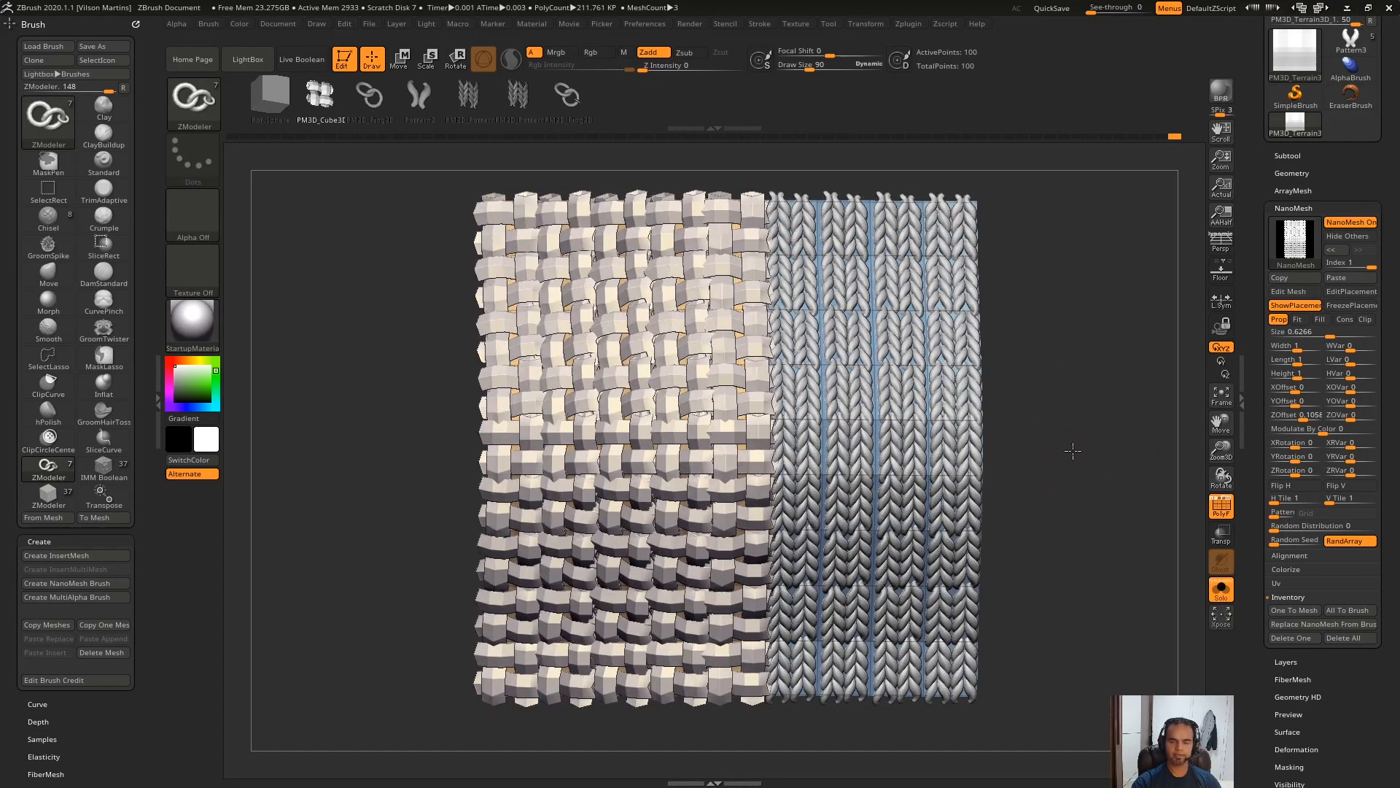
Step: Delete all NanoMeshes from the plane through the Inventory settings
{"action": "scroll", "coordinate": [1331, 328], "scroll_direction": "up", "scroll_amount": 2}
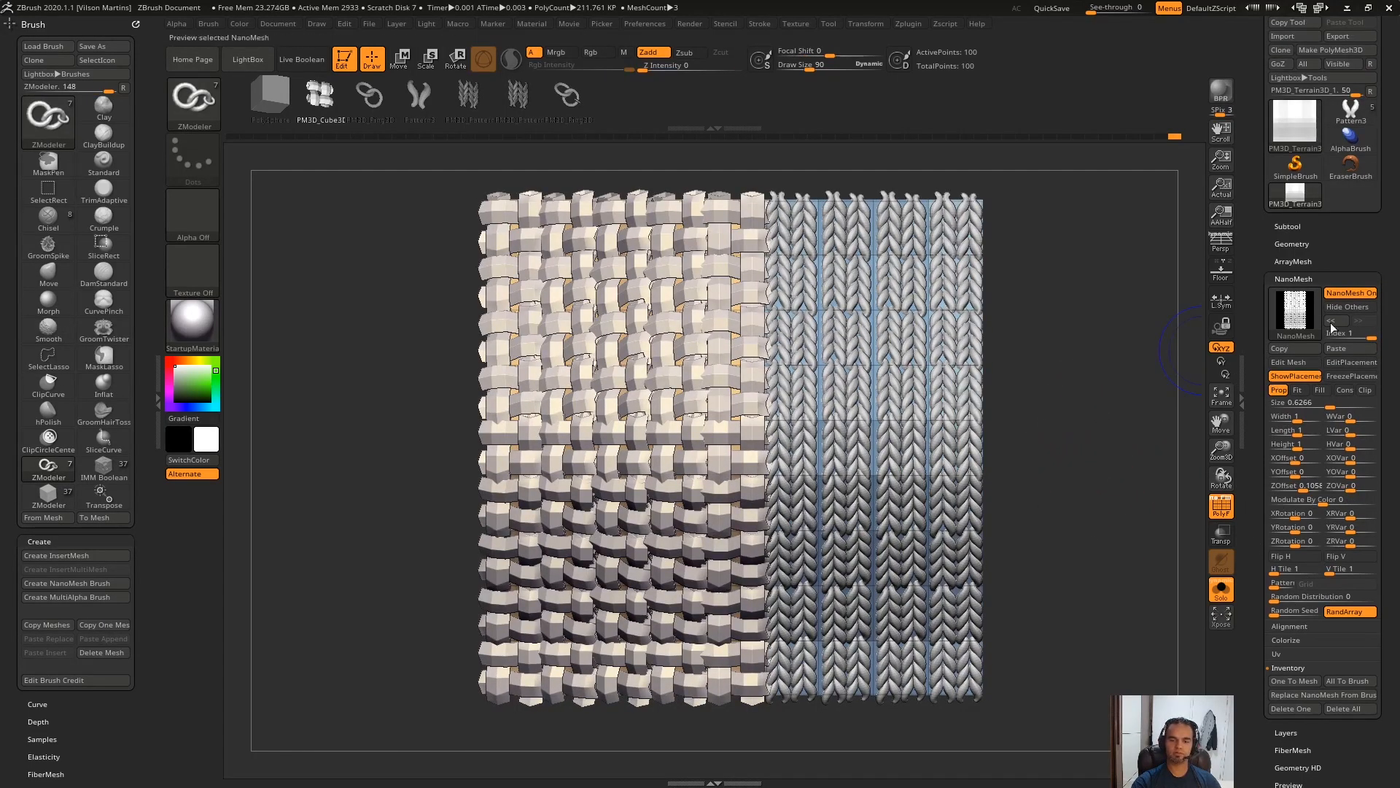
{"action": "scroll", "coordinate": [1253, 515], "scroll_direction": "down", "scroll_amount": 1}
{"action": "key", "text": "ctrl"}
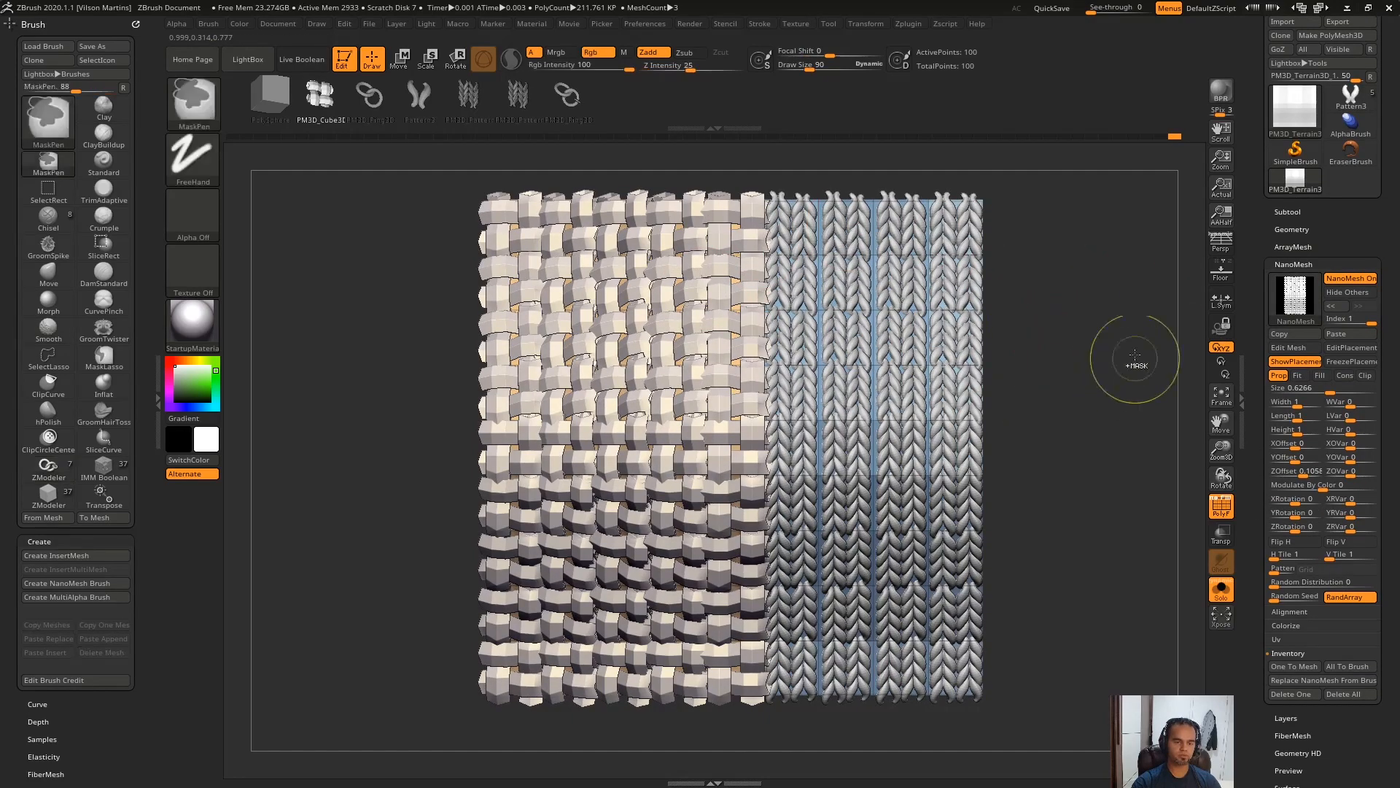
{"action": "right_click_drag", "start_coordinate": [1160, 340], "coordinate": [1086, 281], "text": "ctrl"}
{"action": "mouse_move", "coordinate": [1109, 344]}
{"action": "right_mouse_down", "text": "ctrl"}
{"action": "mouse_move", "coordinate": [1127, 372]}
{"action": "mouse_move", "coordinate": [1079, 299]}
{"action": "right_mouse_up", "text": "ctrl"}
{"action": "left_click", "coordinate": [1343, 694]}
Step: Insert the PM3D_Cube3D weave NanoMesh on the plane's right four columns at size 0.48893, and undo the insertion
{"action": "left_click_drag", "start_coordinate": [896, 361], "coordinate": [891, 291]}
{"action": "mouse_move", "coordinate": [890, 291]}
{"action": "right_mouse_down", "text": "ctrl"}
{"action": "mouse_move", "coordinate": [820, 484]}
{"action": "mouse_move", "coordinate": [756, 581]}
{"action": "mouse_move", "coordinate": [802, 612]}
{"action": "mouse_move", "coordinate": [760, 522]}
{"action": "mouse_move", "coordinate": [786, 410]}
{"action": "mouse_move", "coordinate": [703, 404]}
{"action": "mouse_move", "coordinate": [684, 437]}
{"action": "mouse_move", "coordinate": [687, 485]}
{"action": "right_mouse_up", "text": "ctrl"}
{"action": "right_click_drag", "start_coordinate": [680, 328], "coordinate": [678, 285], "text": "alt"}
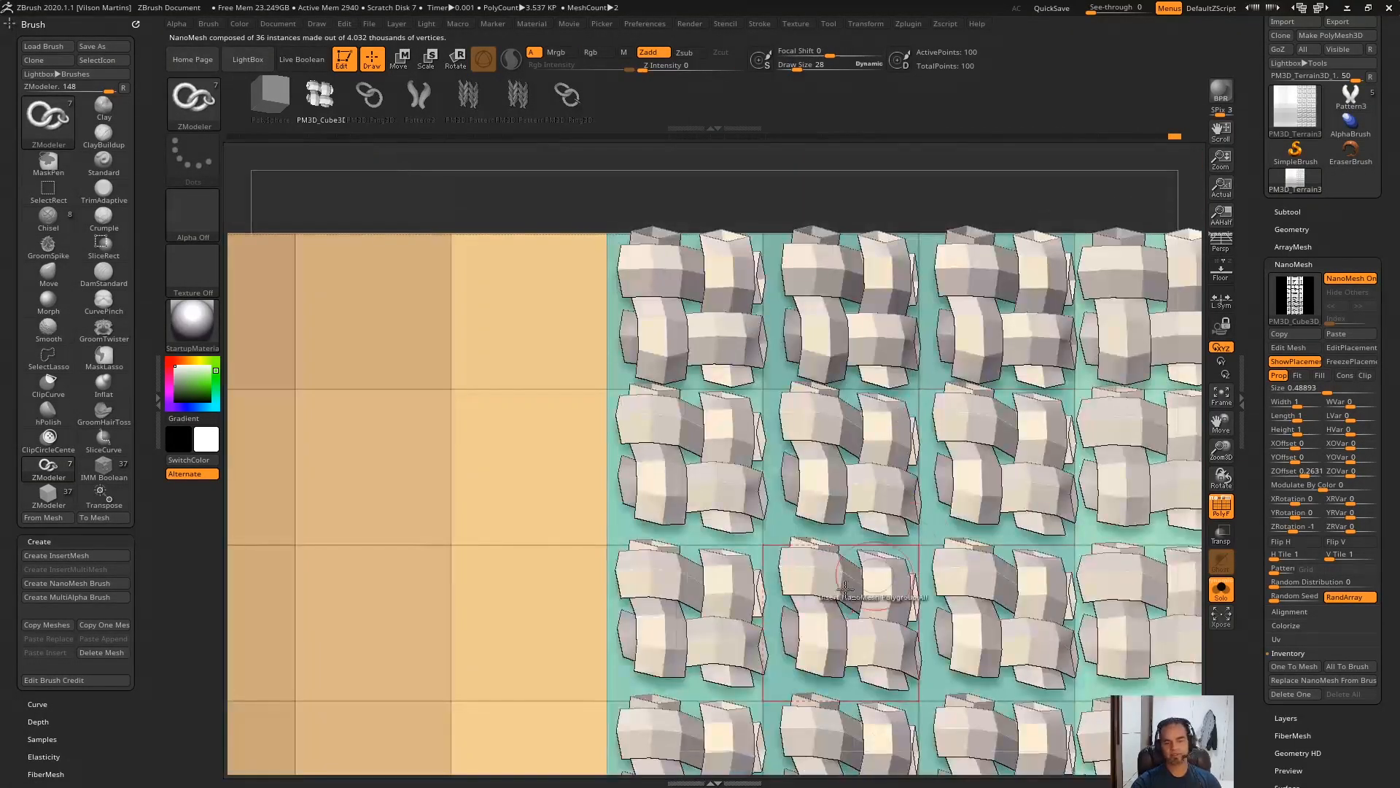
{"action": "right_click_drag", "start_coordinate": [816, 562], "coordinate": [904, 325], "text": "alt"}
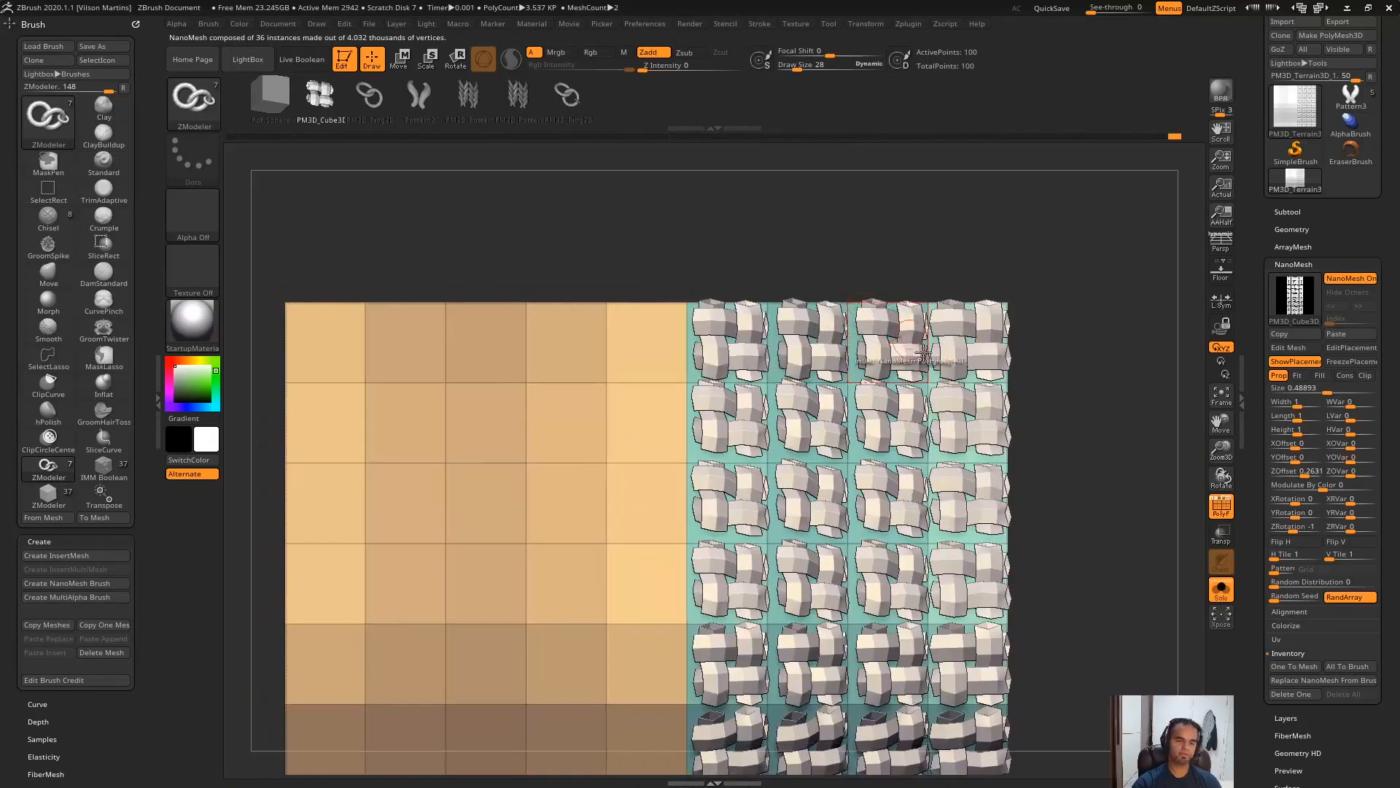
{"action": "key", "text": "ctrl+z"}
{"action": "right_click_drag", "start_coordinate": [1087, 550], "coordinate": [1059, 369], "text": "alt"}
{"action": "key", "text": "ctrl+z"}
Step: Insert the PM3D_Cube3D weave NanoMesh across the whole plane in Fit mode with size 1.105 and Z rotation 0
{"action": "left_click", "coordinate": [835, 434]}
{"action": "left_click_drag", "start_coordinate": [835, 434], "coordinate": [910, 426]}
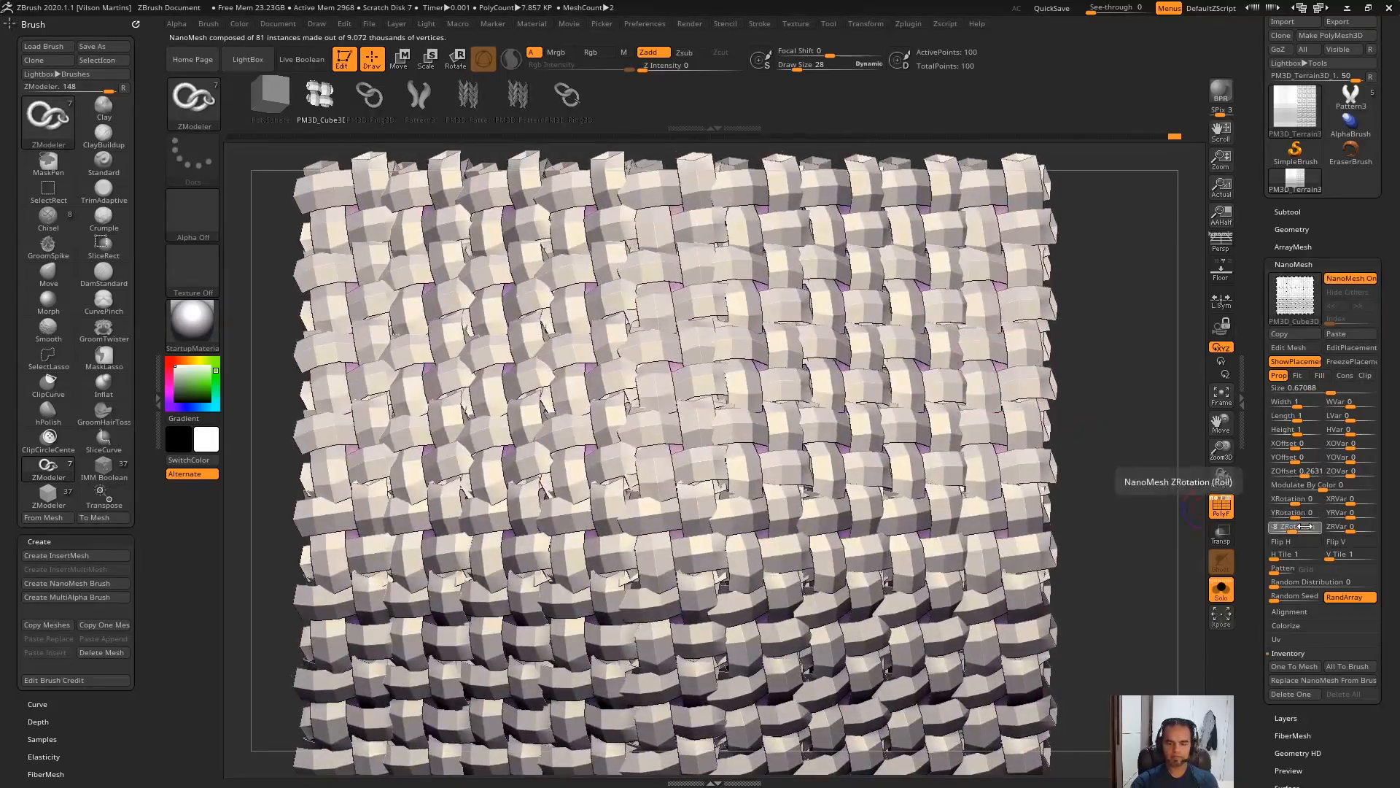
{"action": "left_click_drag", "start_coordinate": [1285, 525], "coordinate": [1310, 525]}
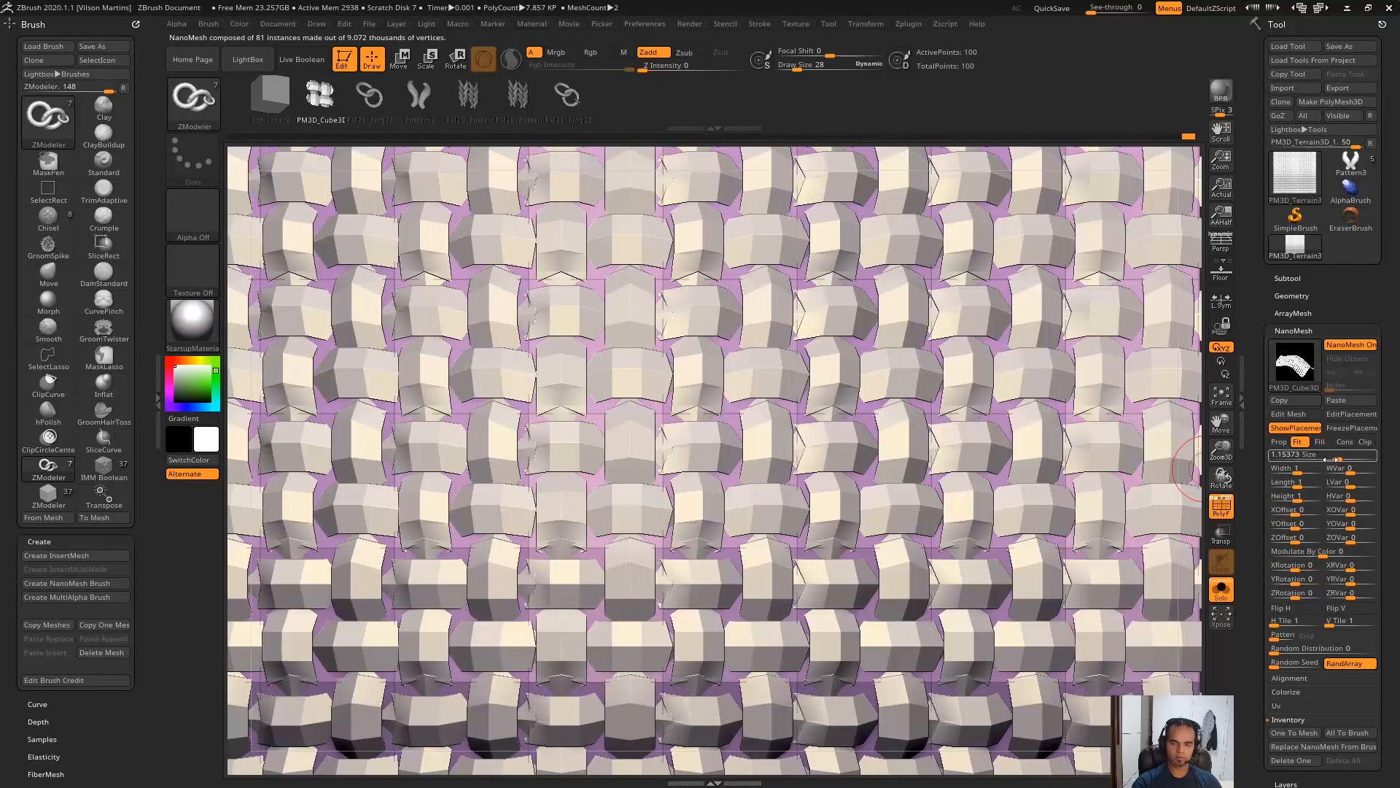
{"action": "left_click_drag", "start_coordinate": [1336, 456], "coordinate": [1336, 455]}
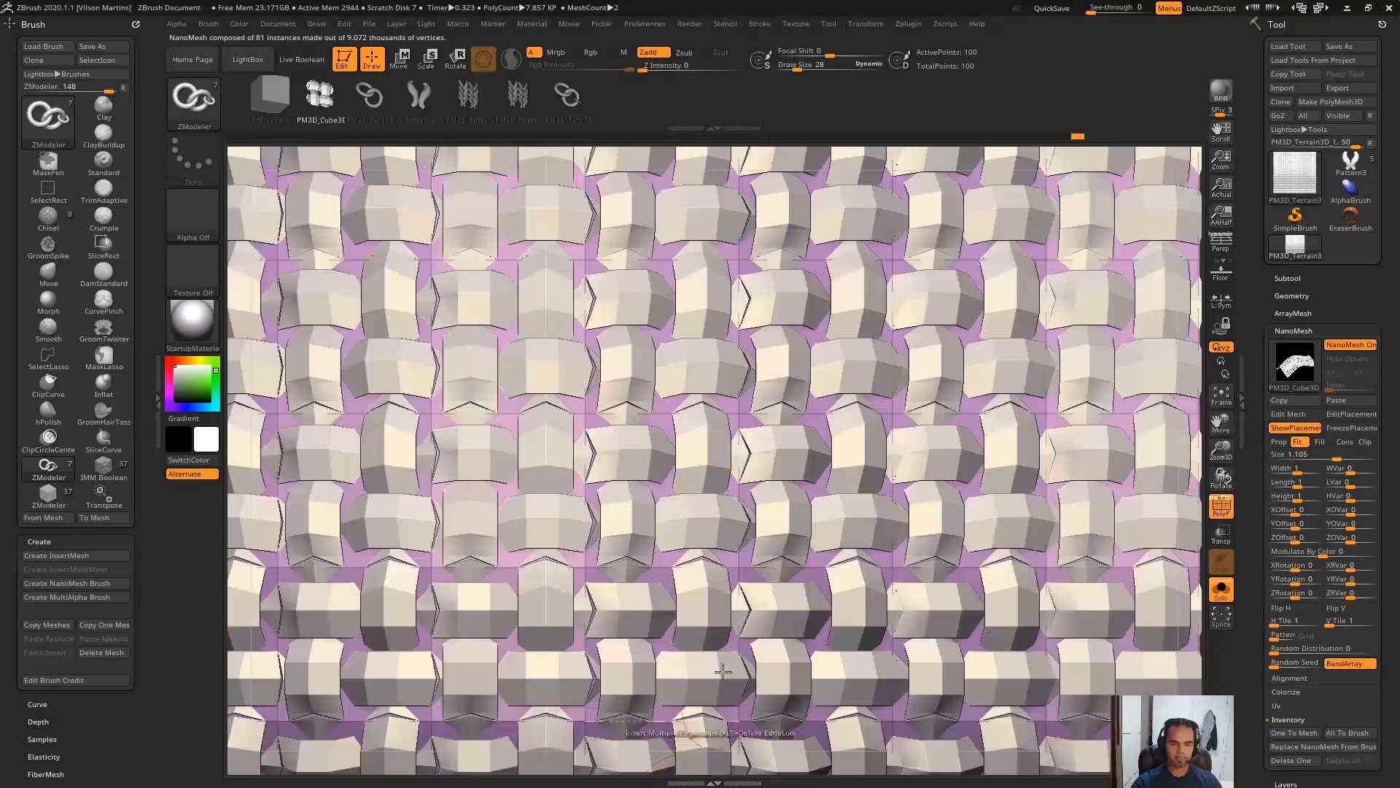
Step: Set the weave NanoMesh's horizontal and vertical tiling to 10
{"action": "right_click_drag", "start_coordinate": [966, 324], "coordinate": [911, 416], "text": "ctrl"}
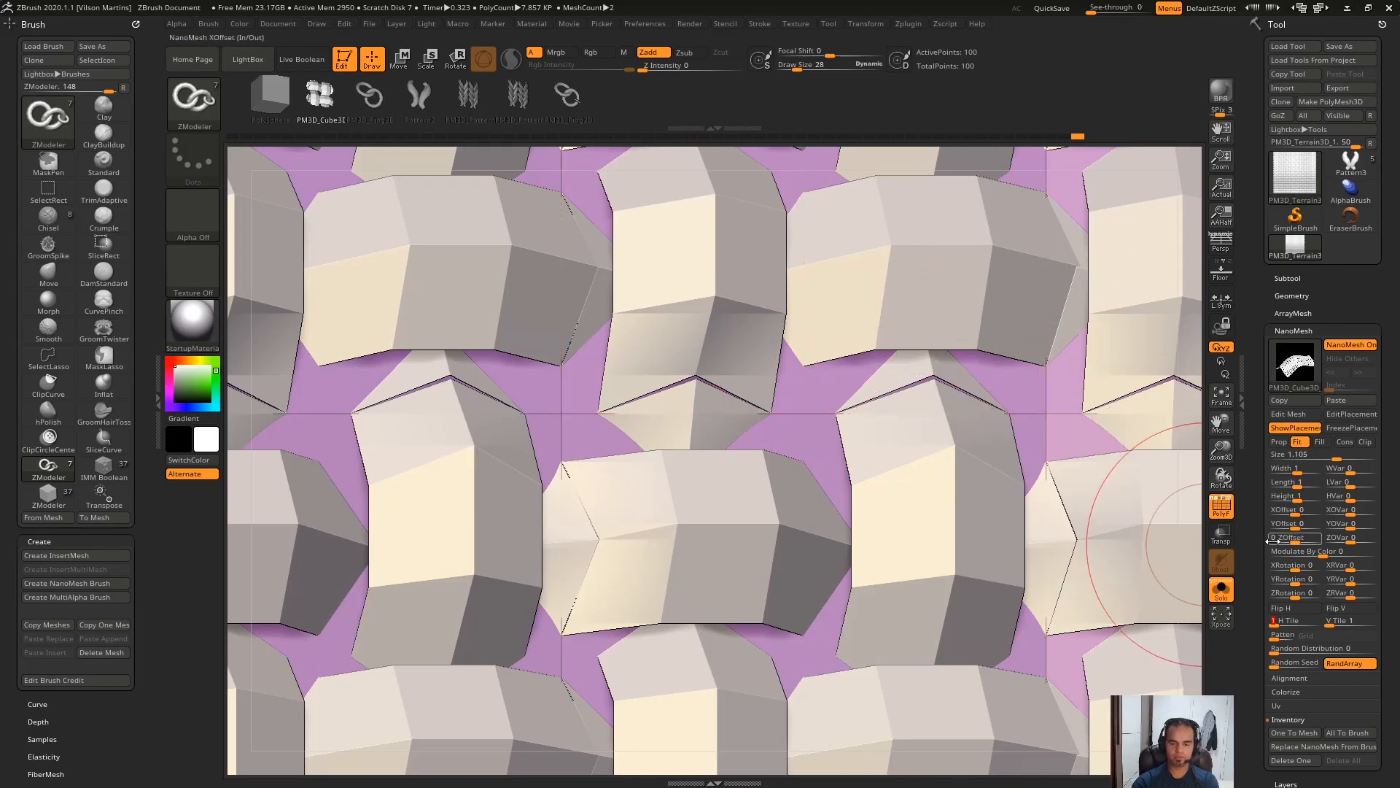
{"action": "mouse_move", "coordinate": [1342, 620]}
{"action": "left_mouse_down"}
{"action": "mouse_move", "coordinate": [1363, 622]}
{"action": "mouse_move", "coordinate": [1347, 624]}
{"action": "left_mouse_up"}
{"action": "type", "text": "10"}
{"action": "key", "text": "Return"}
{"action": "right_click_drag", "start_coordinate": [1167, 555], "coordinate": [1170, 649], "text": "ctrl"}
{"action": "right_click_drag", "start_coordinate": [1081, 564], "coordinate": [1050, 296], "text": "ctrl"}
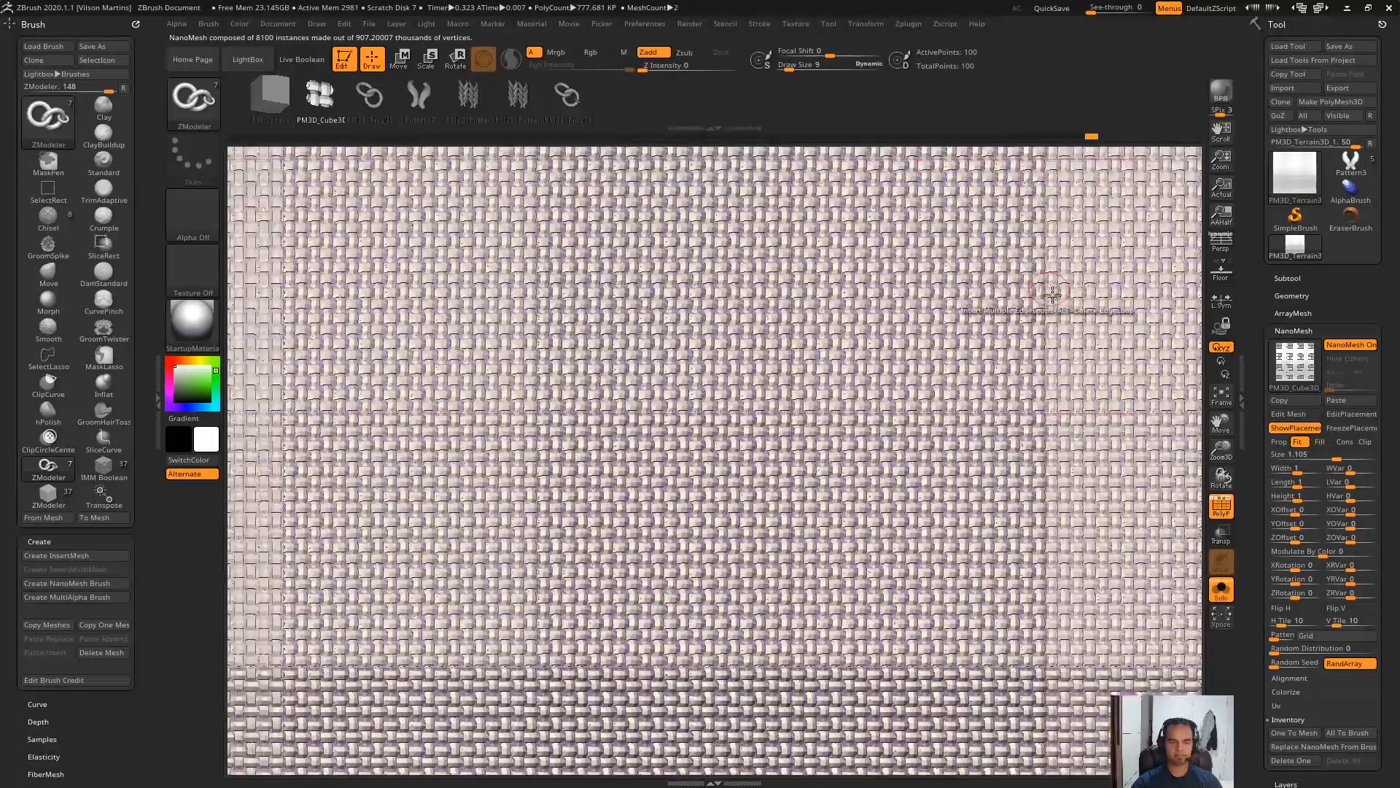
{"action": "right_click_drag", "start_coordinate": [1061, 449], "coordinate": [1166, 482]}
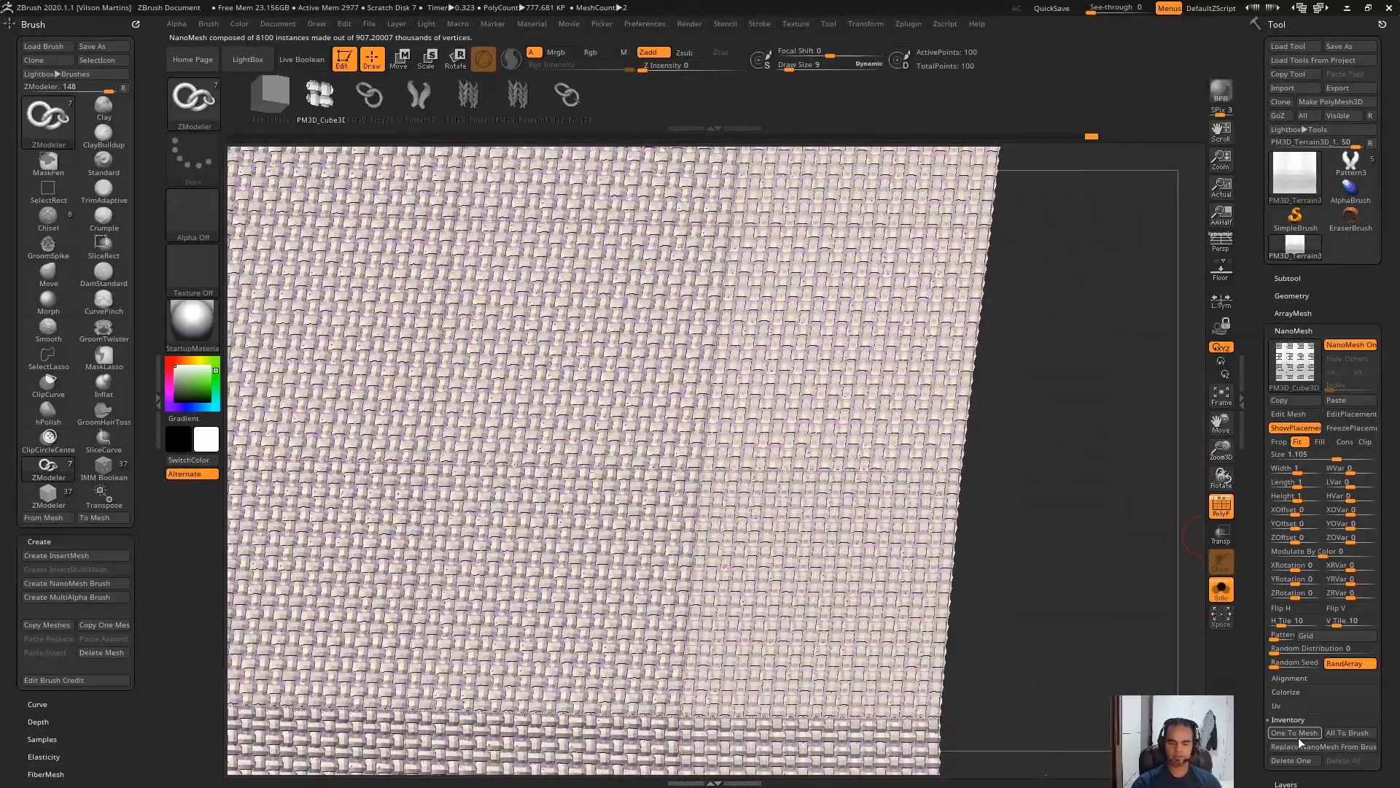
Step: Convert the tiled weave NanoMesh to real mesh and inspect it up close near the plane's edge
{"action": "left_click", "coordinate": [1293, 732]}
{"action": "right_click_drag", "start_coordinate": [1080, 449], "coordinate": [1050, 628], "text": "ctrl"}
{"action": "right_click_drag", "start_coordinate": [981, 529], "coordinate": [869, 449], "text": "alt"}
{"action": "right_click_drag", "start_coordinate": [1047, 419], "coordinate": [1137, 362]}
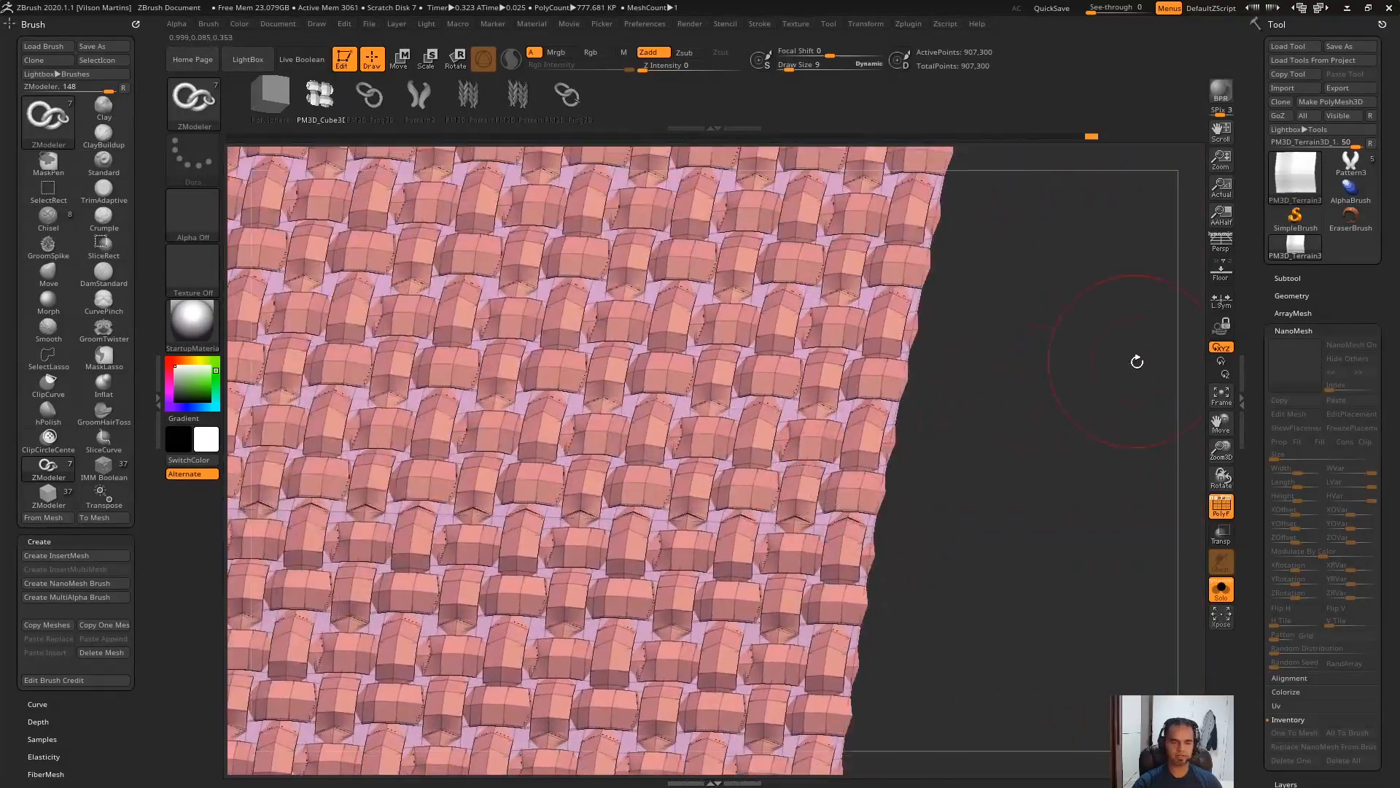
Step: Hide the flat base plane, split it off into its own subtool and select the weave subtool
{"action": "key", "text": "ctrl+shift"}
{"action": "left_click", "coordinate": [847, 470], "text": "ctrl+shift"}
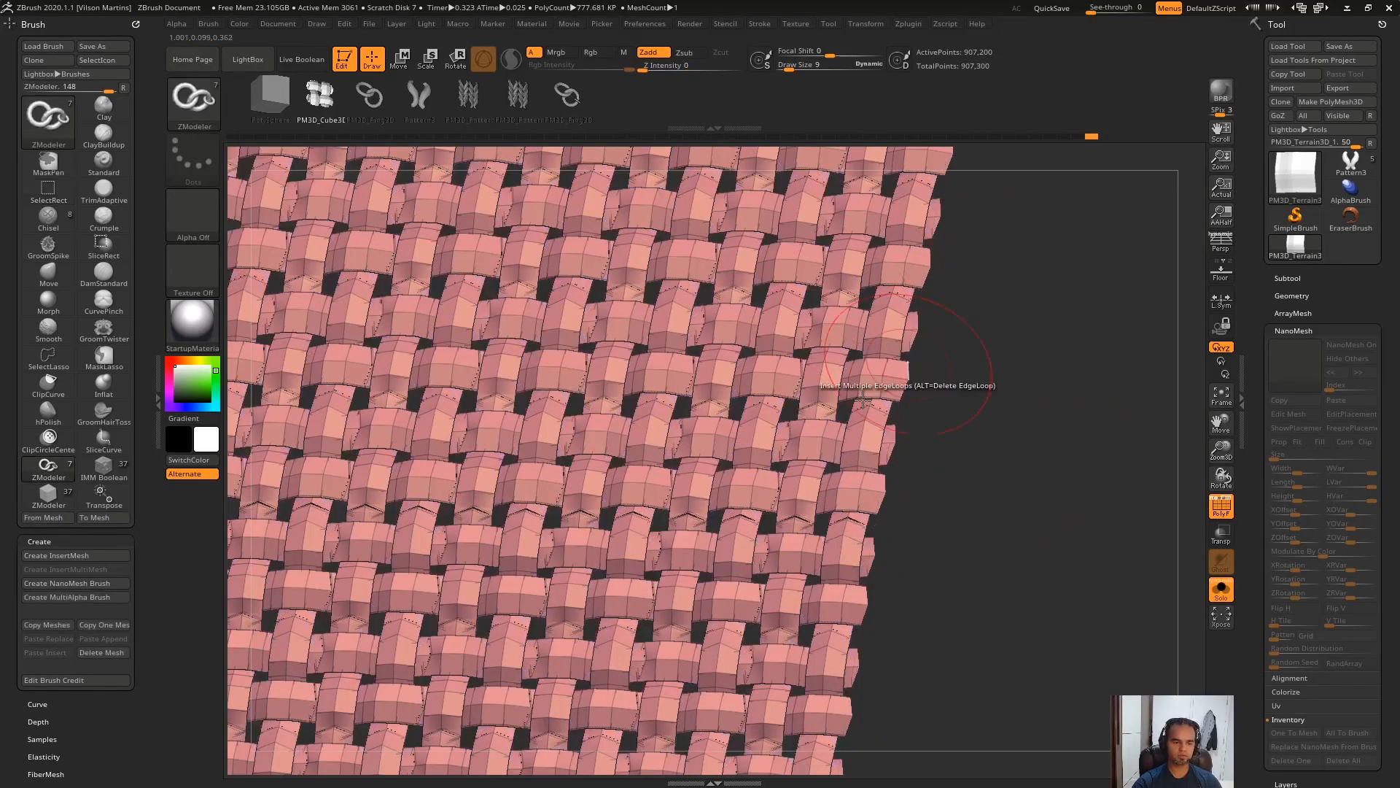
{"action": "left_click", "coordinate": [1313, 277]}
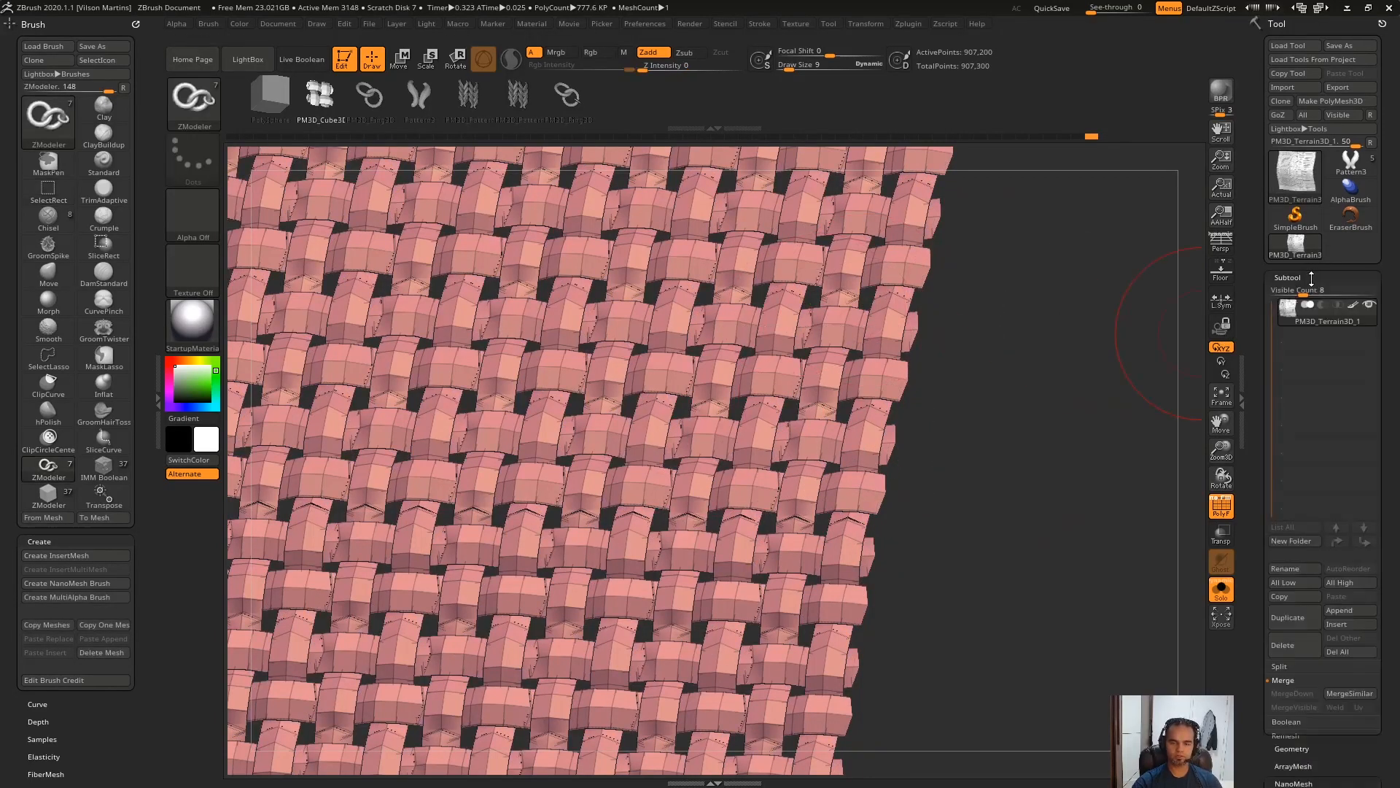
{"action": "left_click", "coordinate": [1284, 680]}
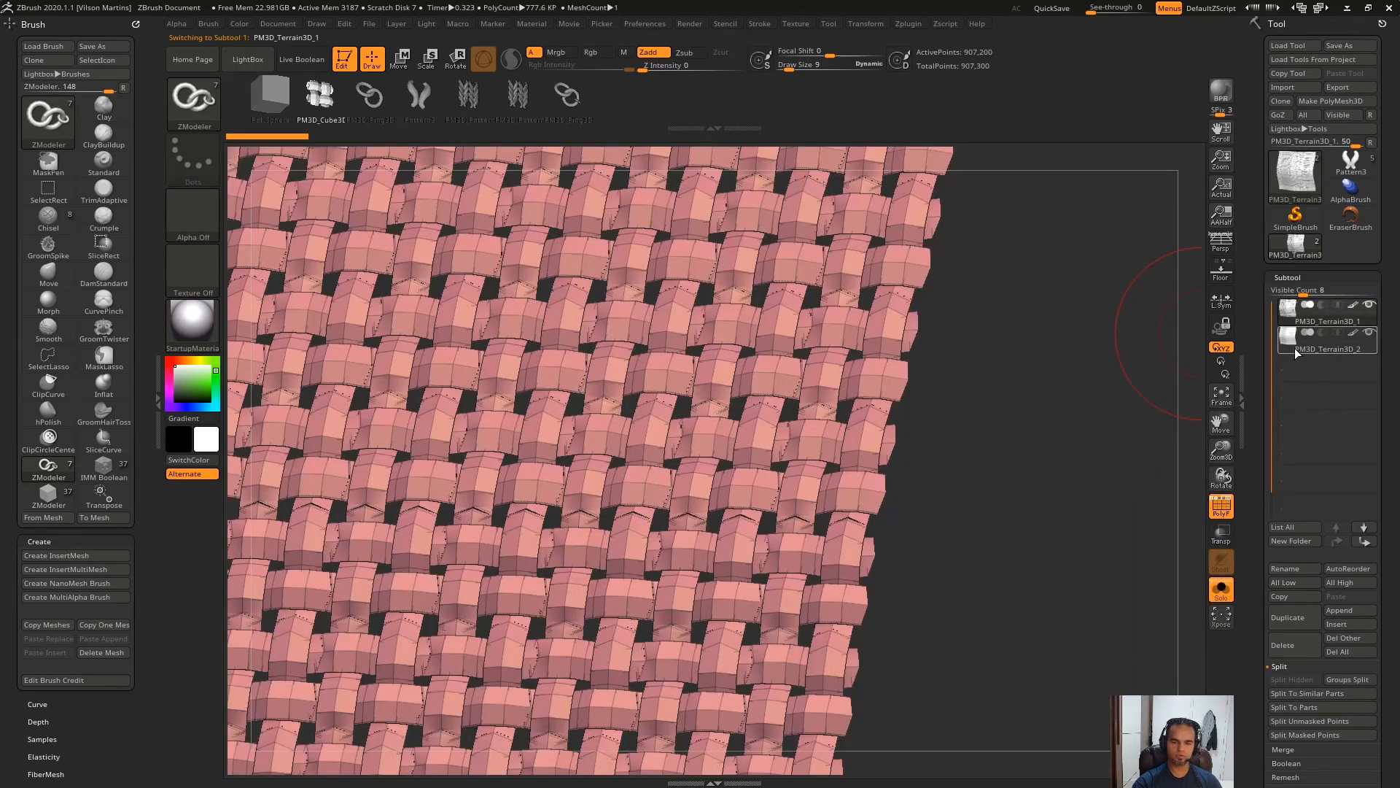
{"action": "left_click", "coordinate": [1295, 342]}
{"action": "left_click", "coordinate": [1299, 322]}
{"action": "mouse_move", "coordinate": [1131, 314]}
{"action": "left_mouse_down"}
{"action": "mouse_move", "coordinate": [1081, 400]}
{"action": "mouse_move", "coordinate": [1043, 657]}
{"action": "left_mouse_up"}
{"action": "key", "text": "s"}
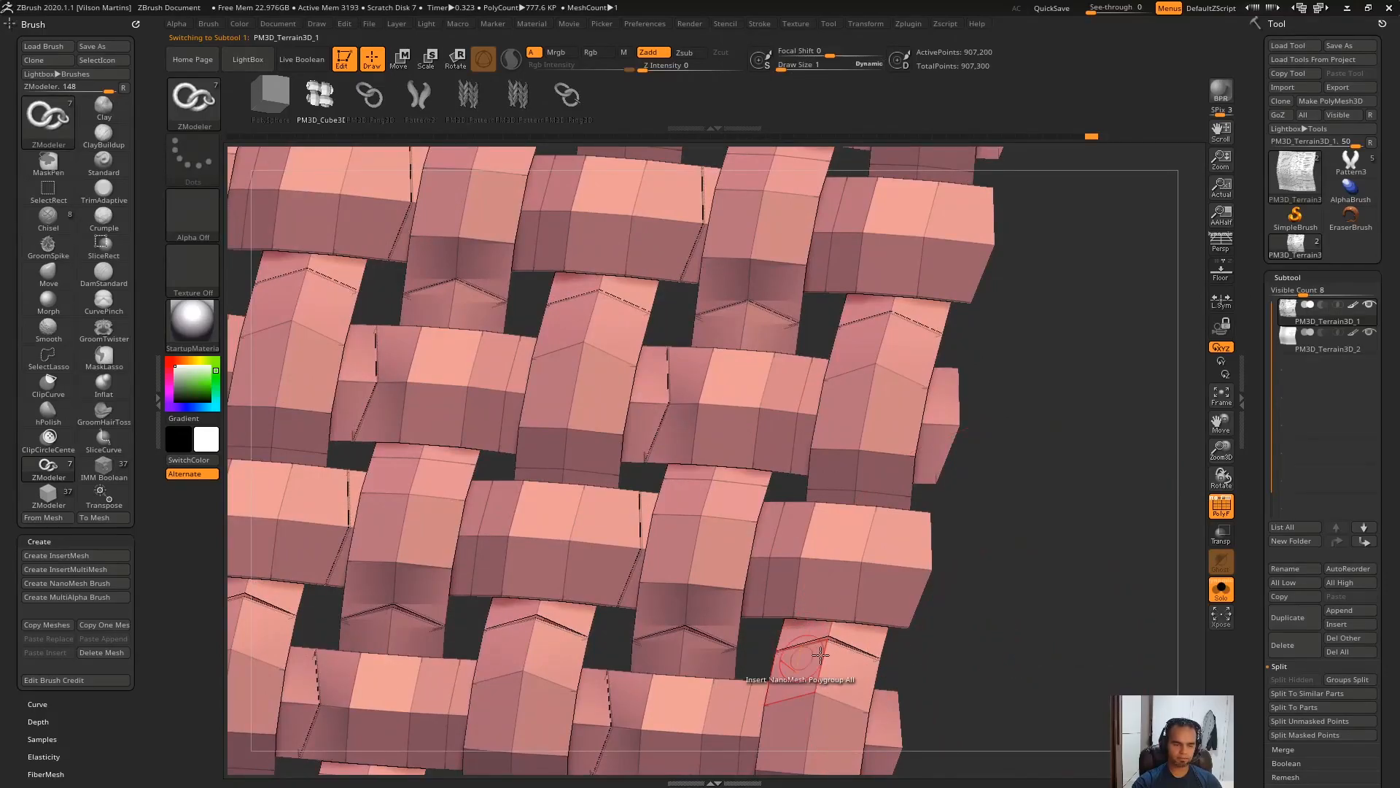
Step: Weld the weave mesh's points in the topology settings using a weld distance of 8
{"action": "left_click_drag", "start_coordinate": [1076, 604], "coordinate": [1138, 469], "text": "alt"}
{"action": "left_click", "coordinate": [1287, 277]}
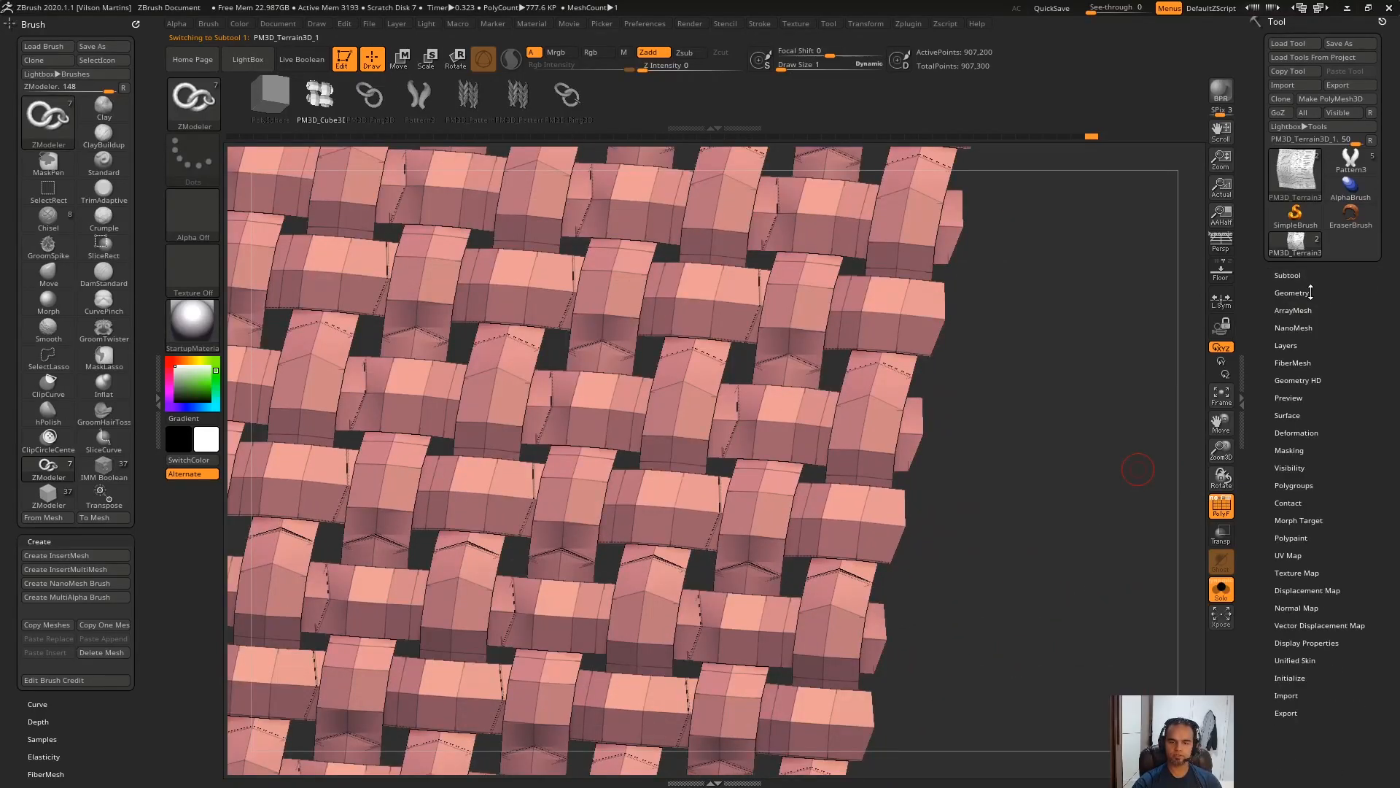
{"action": "left_click", "coordinate": [1291, 294]}
{"action": "left_click", "coordinate": [1324, 531]}
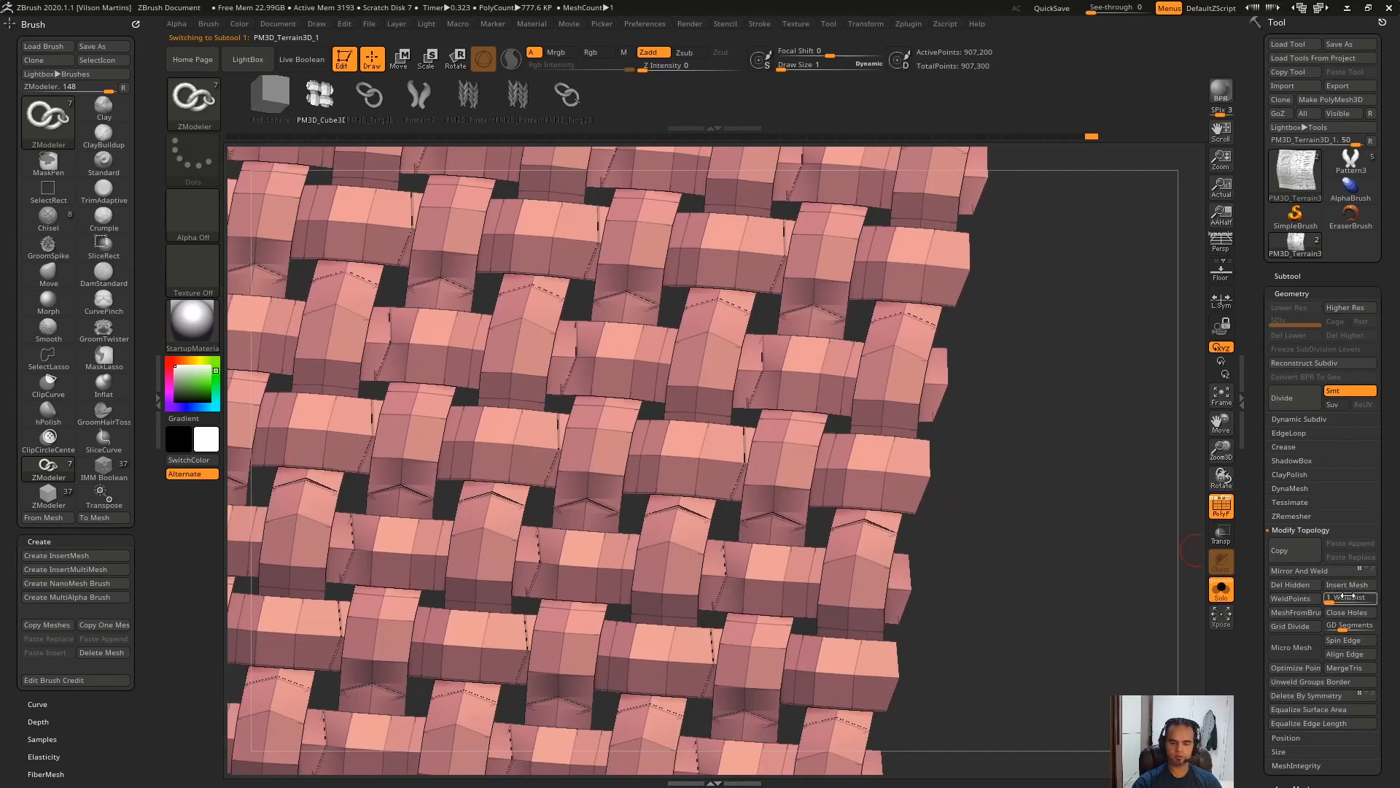
{"action": "left_click", "coordinate": [1314, 599]}
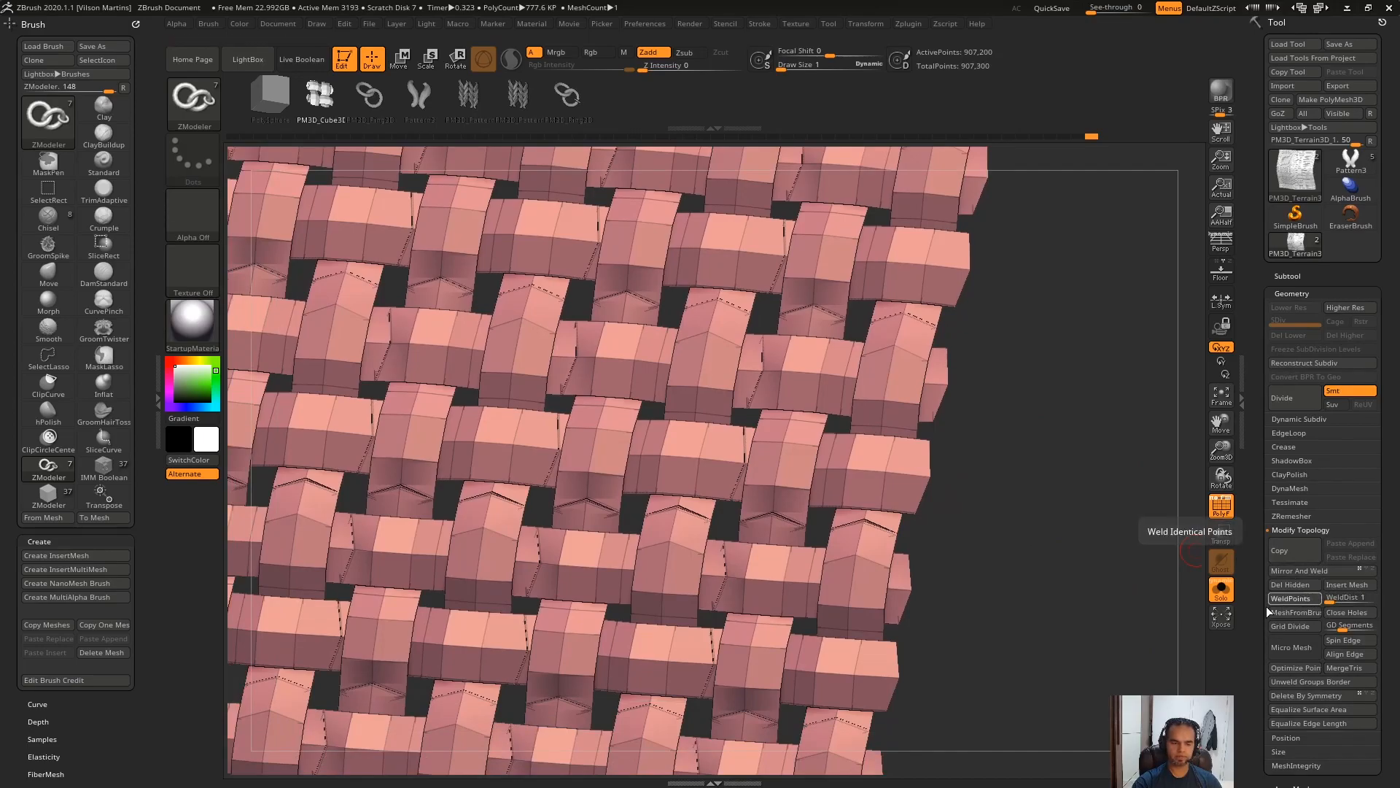
{"action": "left_click_drag", "start_coordinate": [1102, 536], "coordinate": [765, 499]}
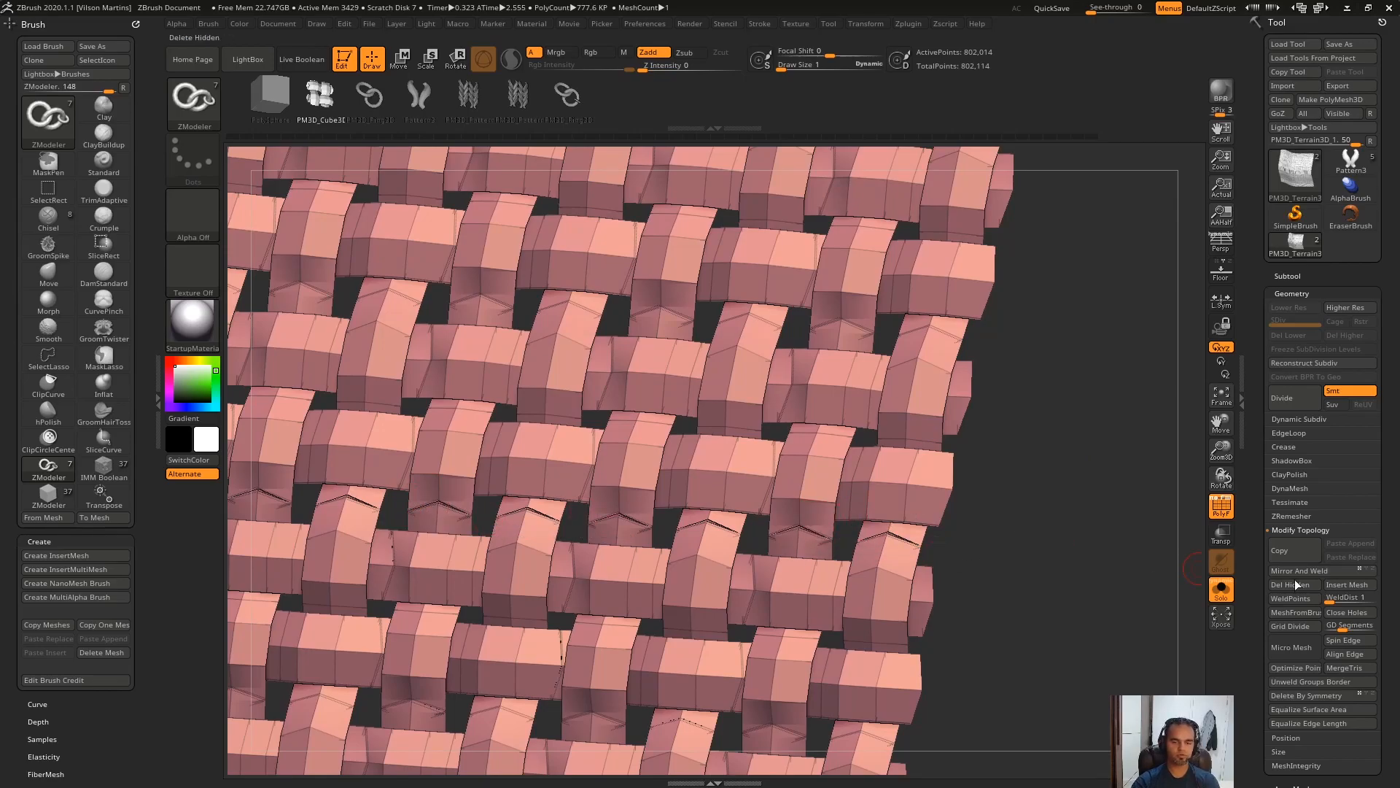
{"action": "left_click_drag", "start_coordinate": [1340, 601], "coordinate": [1331, 602]}
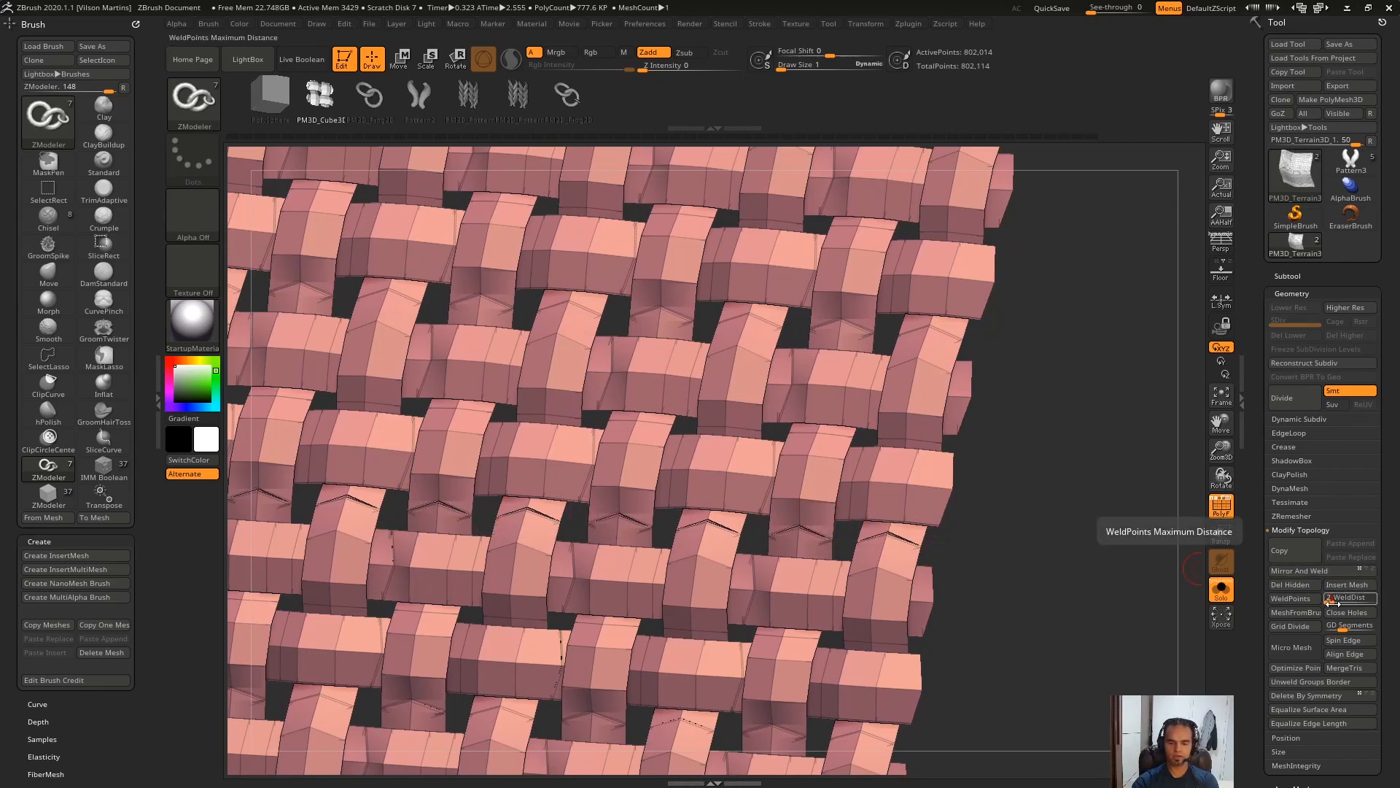
{"action": "left_click_drag", "start_coordinate": [1069, 622], "coordinate": [1085, 624]}
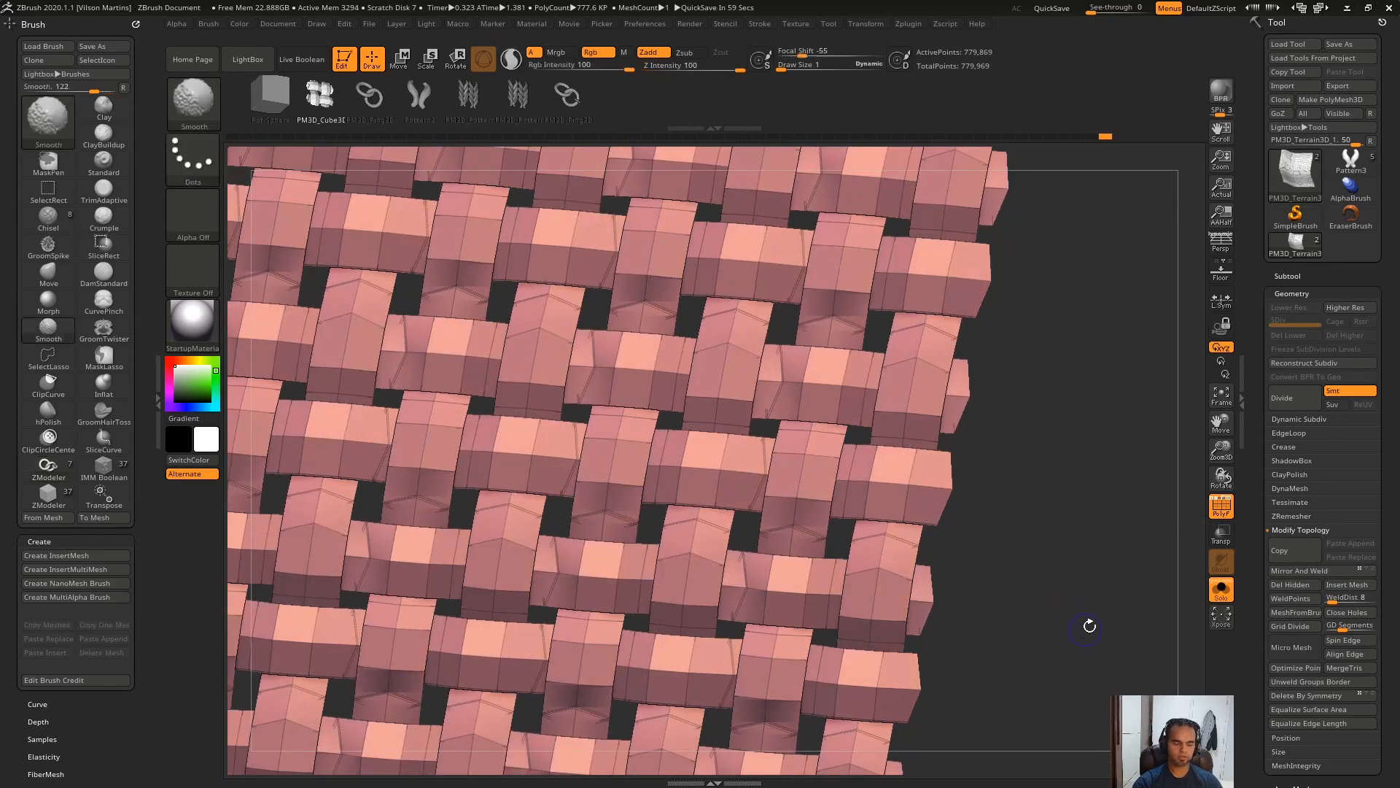
Step: Hide the polyframe and subdivide the welded weave up to subdivision level 3
{"action": "key", "text": "shift+f"}
{"action": "right_click_drag", "start_coordinate": [1097, 656], "coordinate": [1108, 580], "text": "ctrl"}
{"action": "key", "text": "shift+f"}
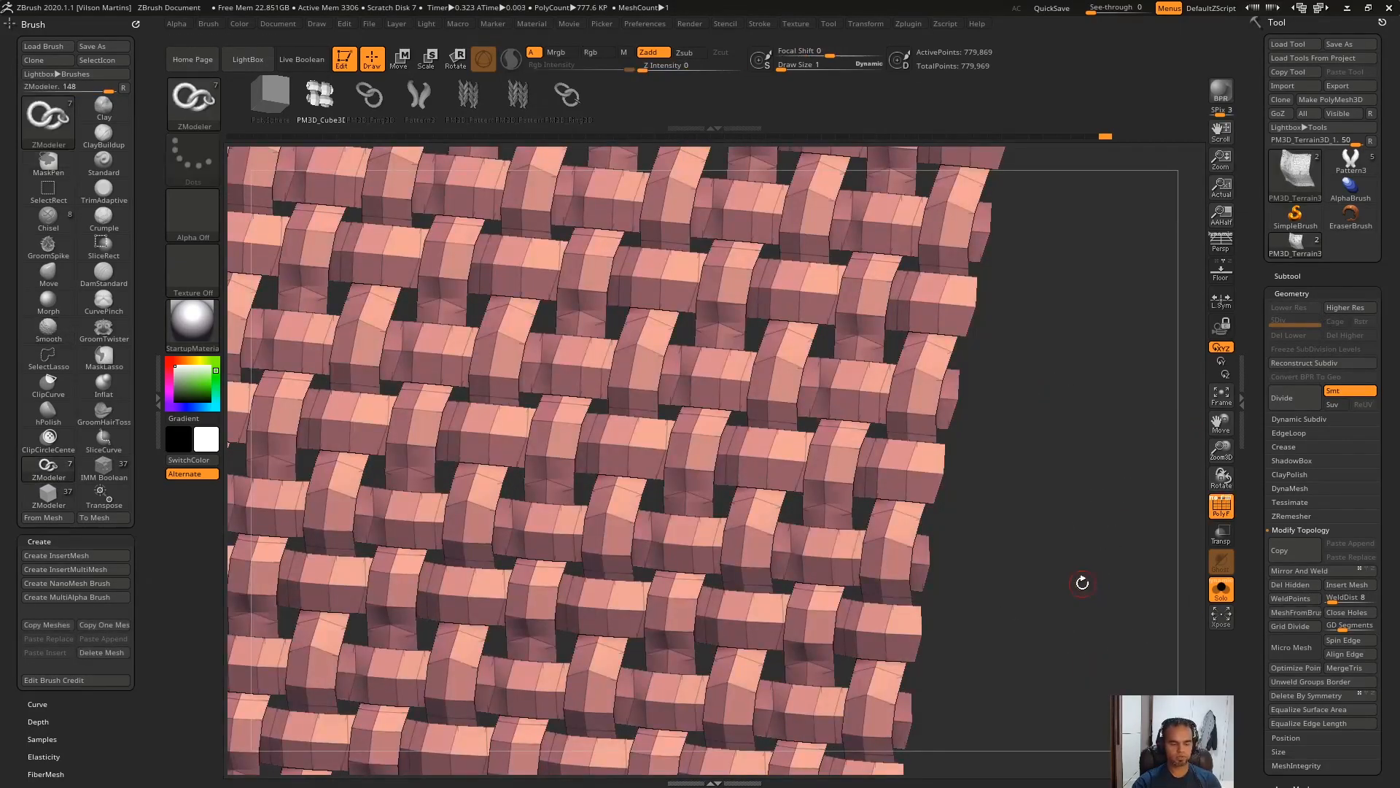
{"action": "key", "text": "shift+f"}
{"action": "key", "text": "ctrl+d"}
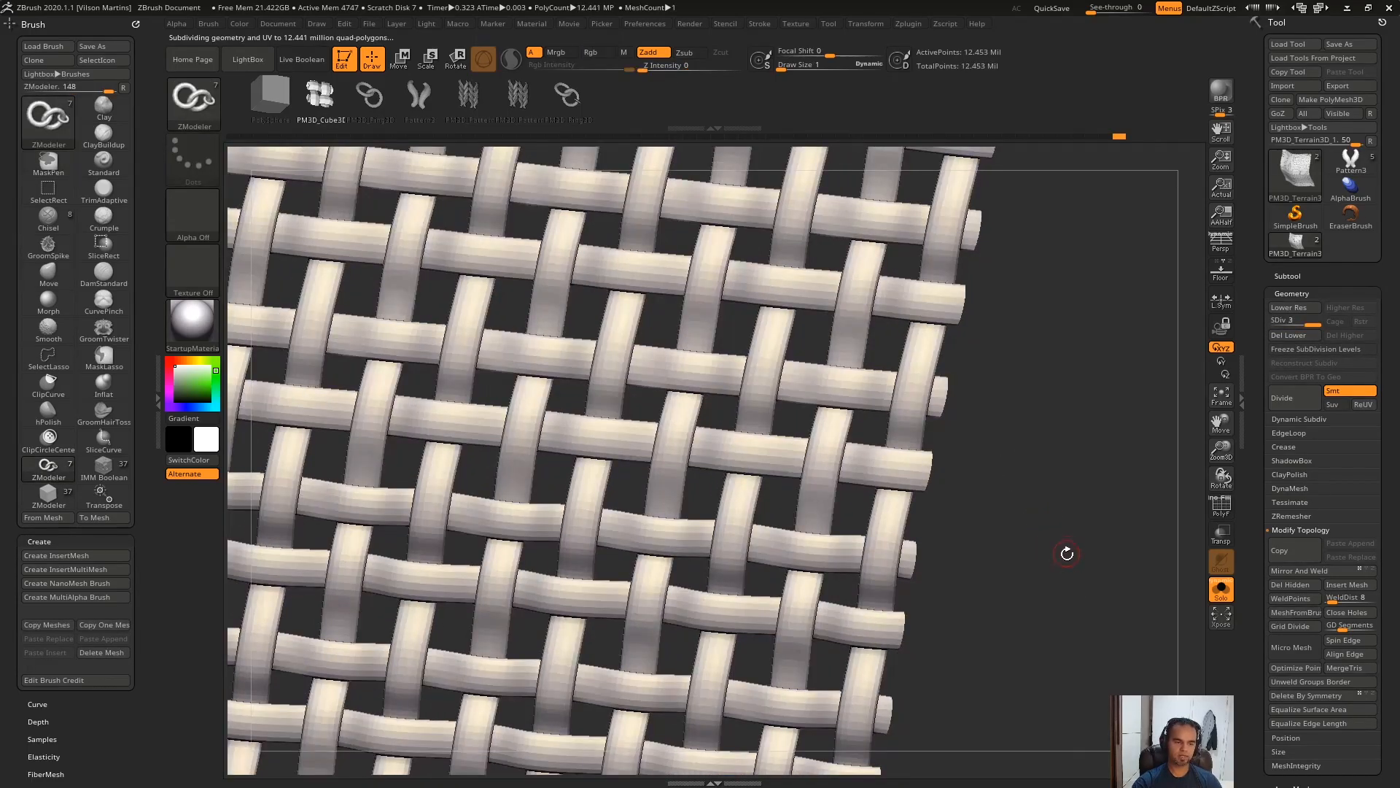
Step: Examine the weave across the plane, comparing the smoothed surface with its unsubdivided form
{"action": "right_click_drag", "start_coordinate": [1068, 554], "coordinate": [1056, 334], "text": "ctrl"}
{"action": "right_click_drag", "start_coordinate": [1079, 460], "coordinate": [1109, 378]}
{"action": "right_click_drag", "start_coordinate": [1074, 566], "coordinate": [859, 359], "text": "ctrl"}
{"action": "key", "text": "shift+d"}
{"action": "key", "text": "shift+d"}
{"action": "right_click_drag", "start_coordinate": [1056, 391], "coordinate": [1069, 641], "text": "ctrl"}
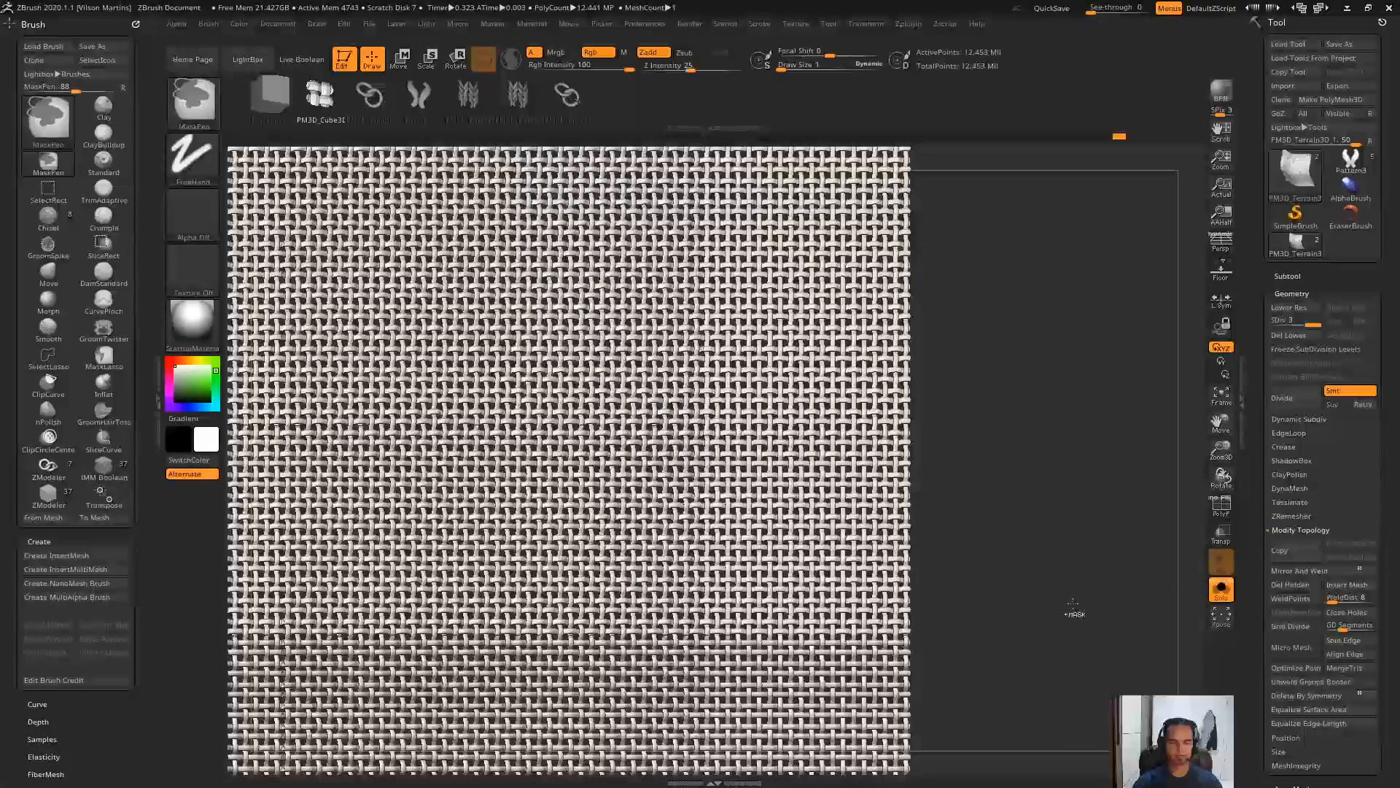
{"action": "right_click_drag", "start_coordinate": [1082, 349], "coordinate": [1075, 537], "text": "ctrl"}
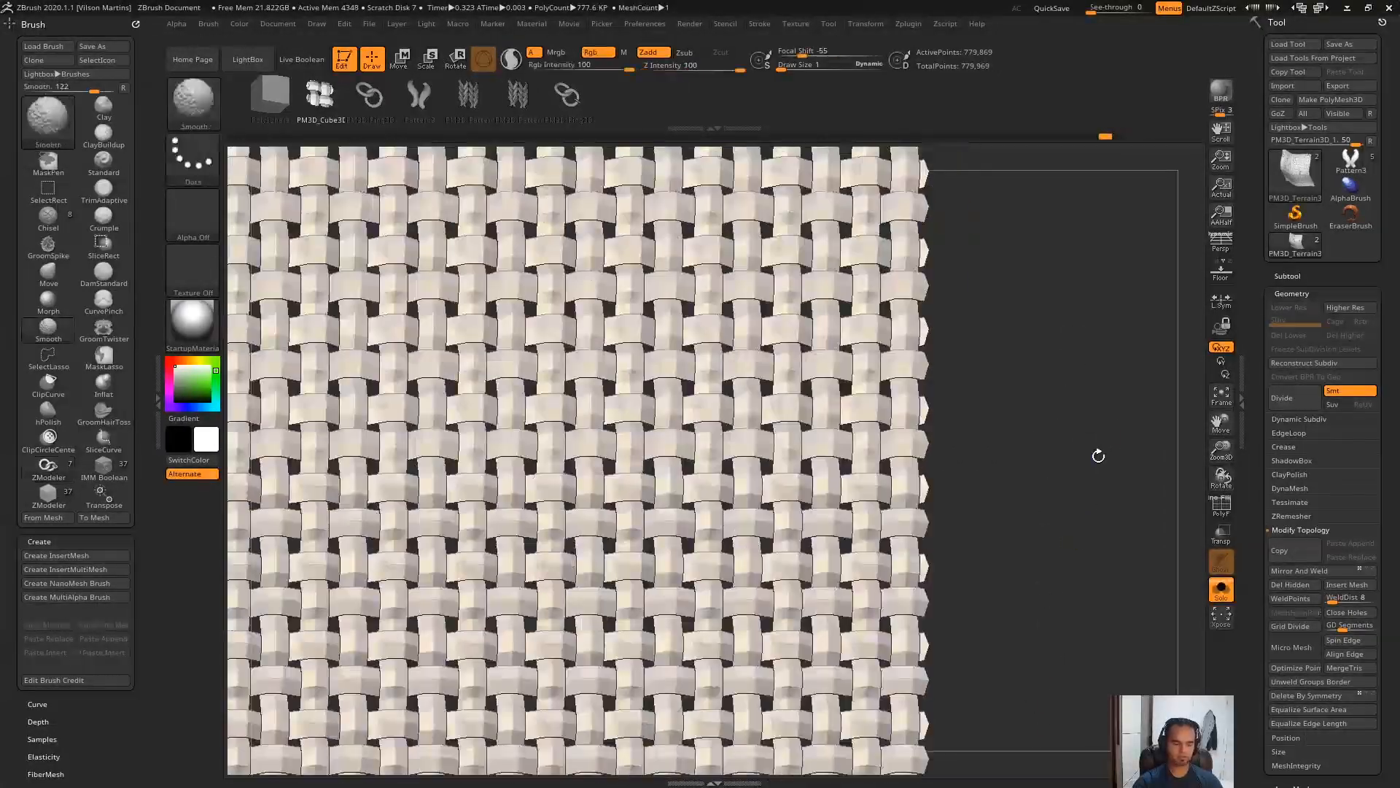
{"action": "key", "text": "shift+f"}
{"action": "right_click_drag", "start_coordinate": [1091, 471], "coordinate": [1078, 501]}
Step: Select the flat plane subtool and insert the Heatsink NanoMesh across it in Fit mode with size 1
{"action": "left_click", "coordinate": [916, 151], "text": "alt"}
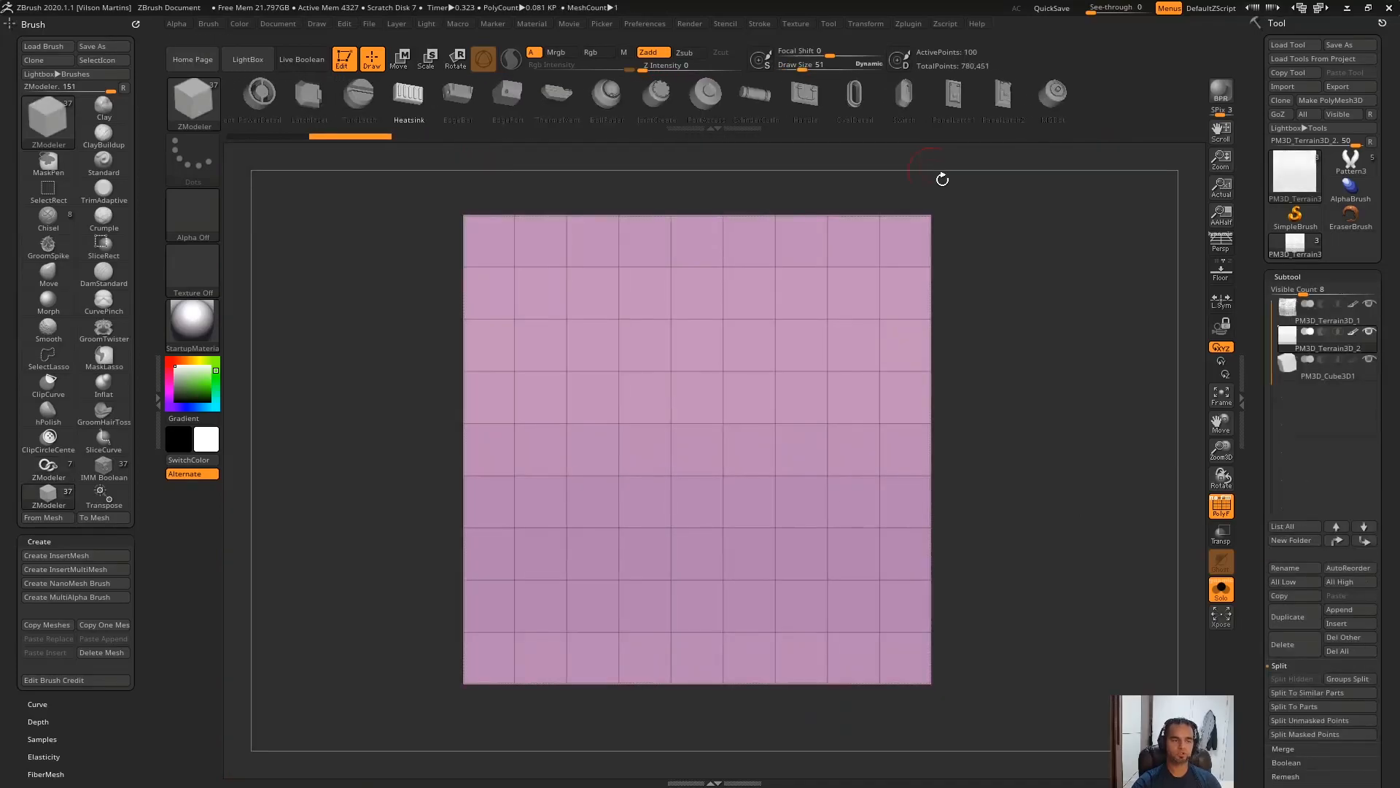
{"action": "left_click", "coordinate": [910, 240]}
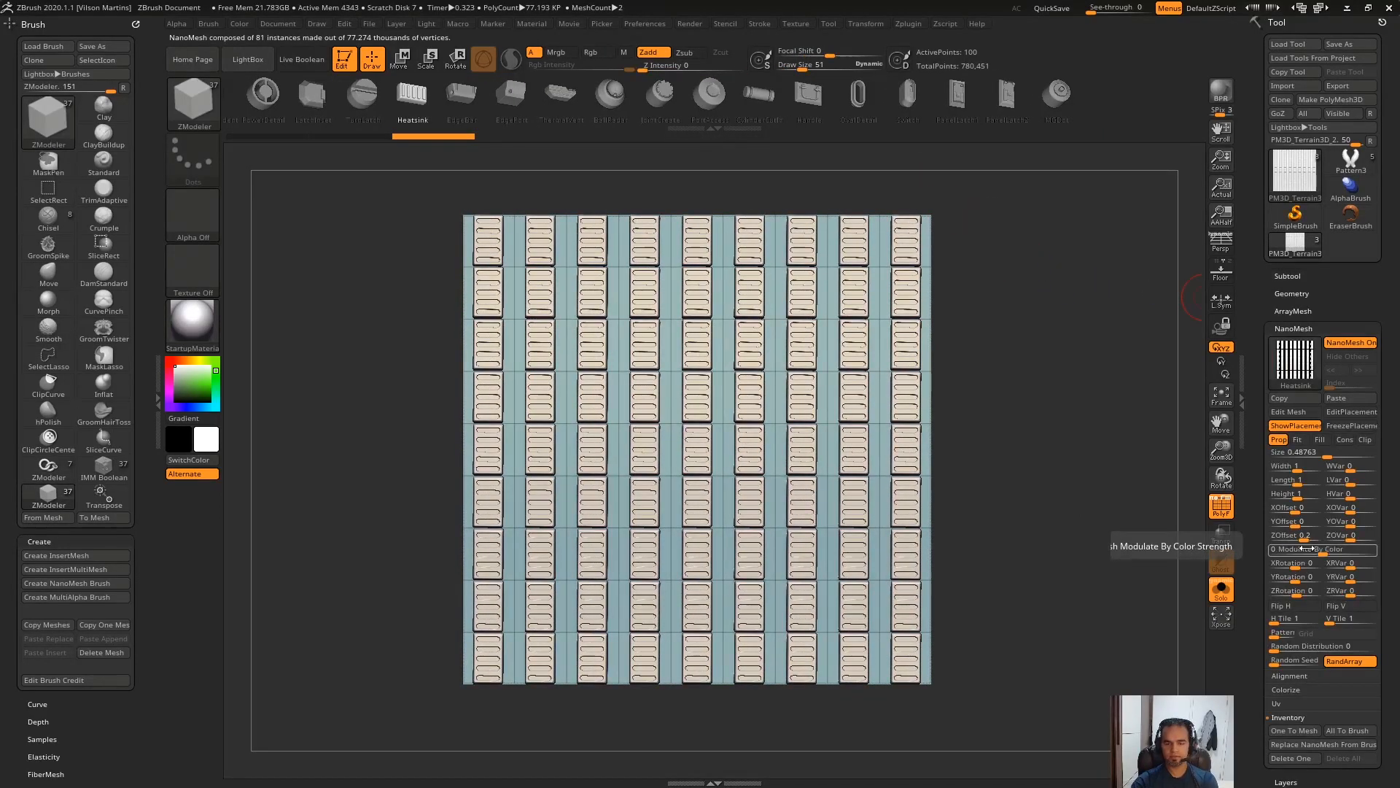
{"action": "left_click", "coordinate": [1298, 439]}
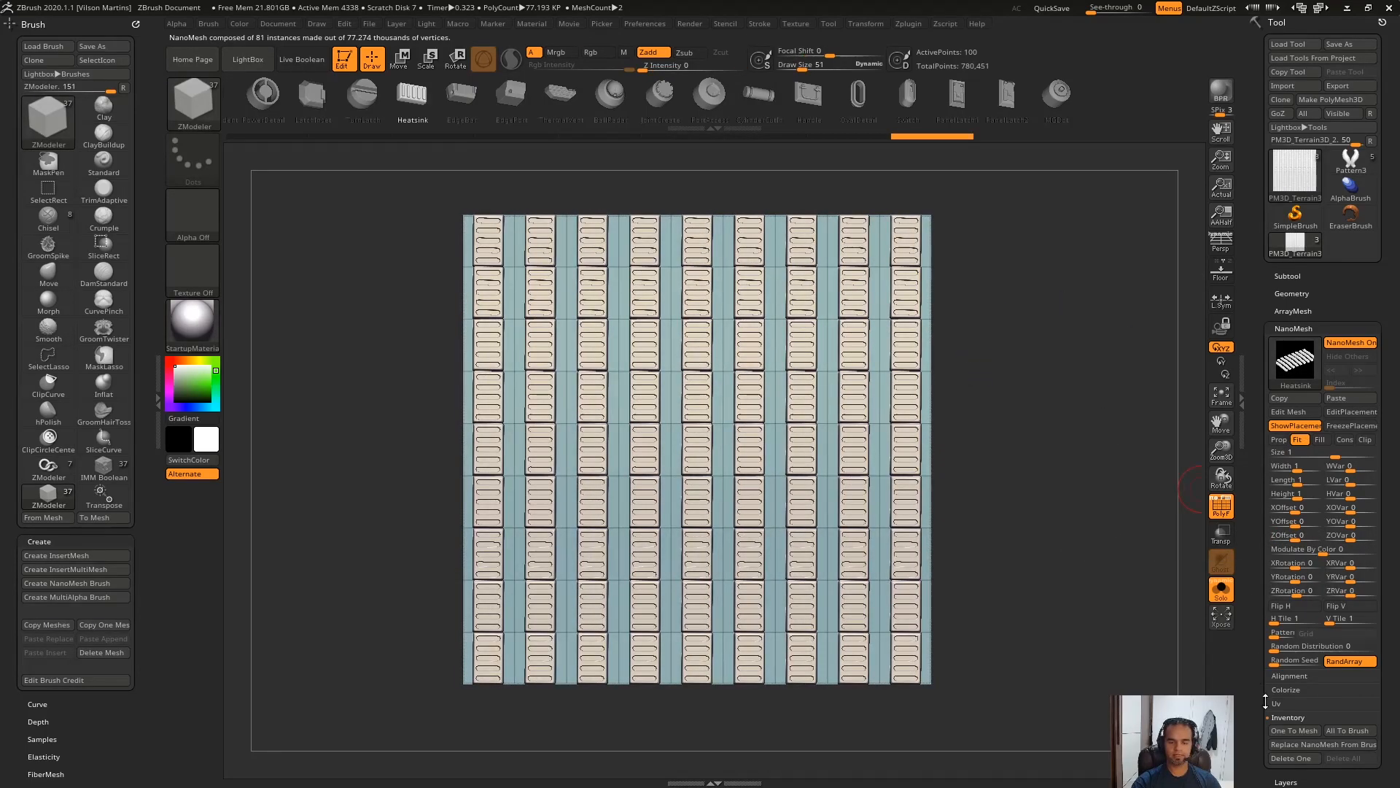
Step: Convert the Heatsink NanoMesh to real mesh and place its subtool below the cube as a subtractive one
{"action": "left_click", "coordinate": [1293, 731]}
{"action": "left_click_drag", "start_coordinate": [1131, 485], "coordinate": [985, 378]}
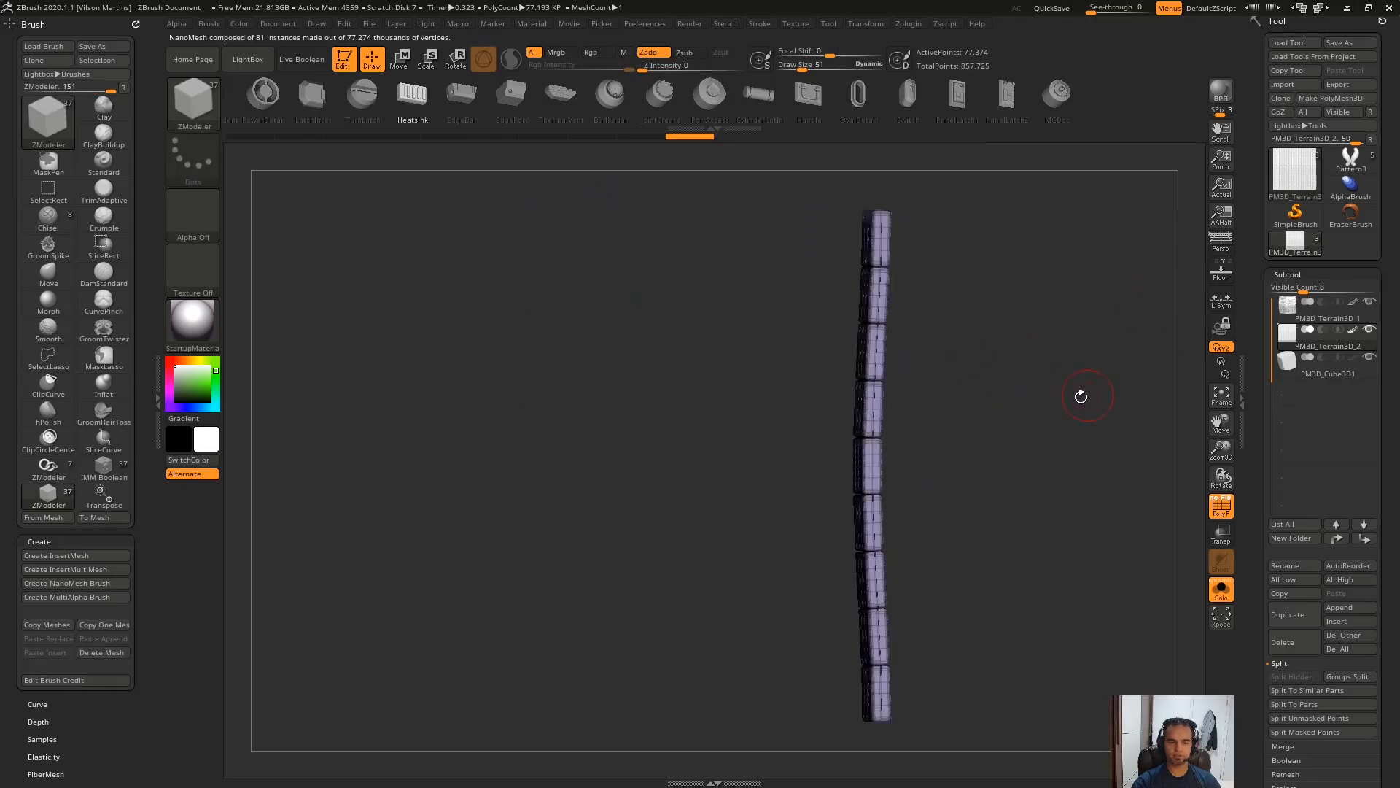
{"action": "left_click_drag", "start_coordinate": [1094, 394], "coordinate": [1107, 413]}
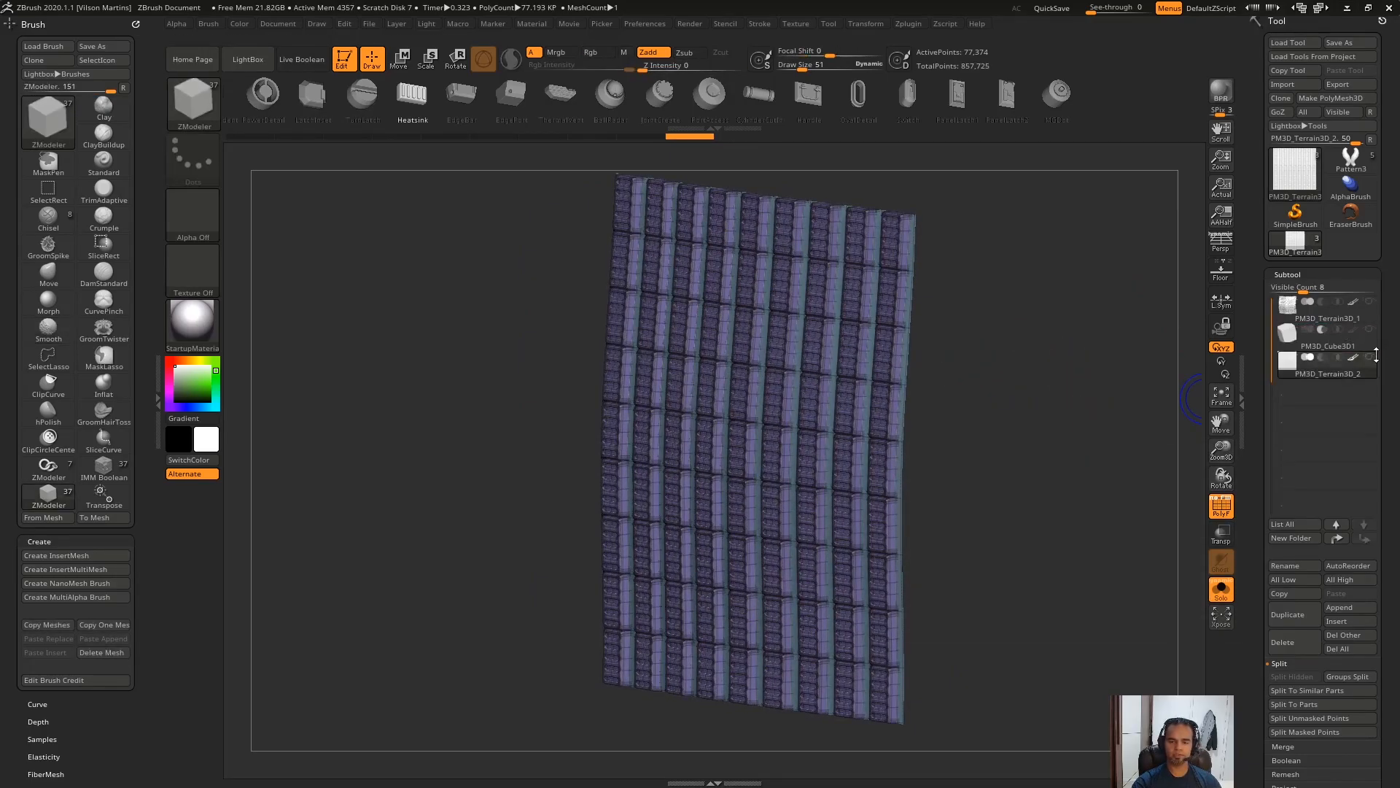
{"action": "key", "text": "ctrl+z"}
{"action": "left_click", "coordinate": [1295, 712]}
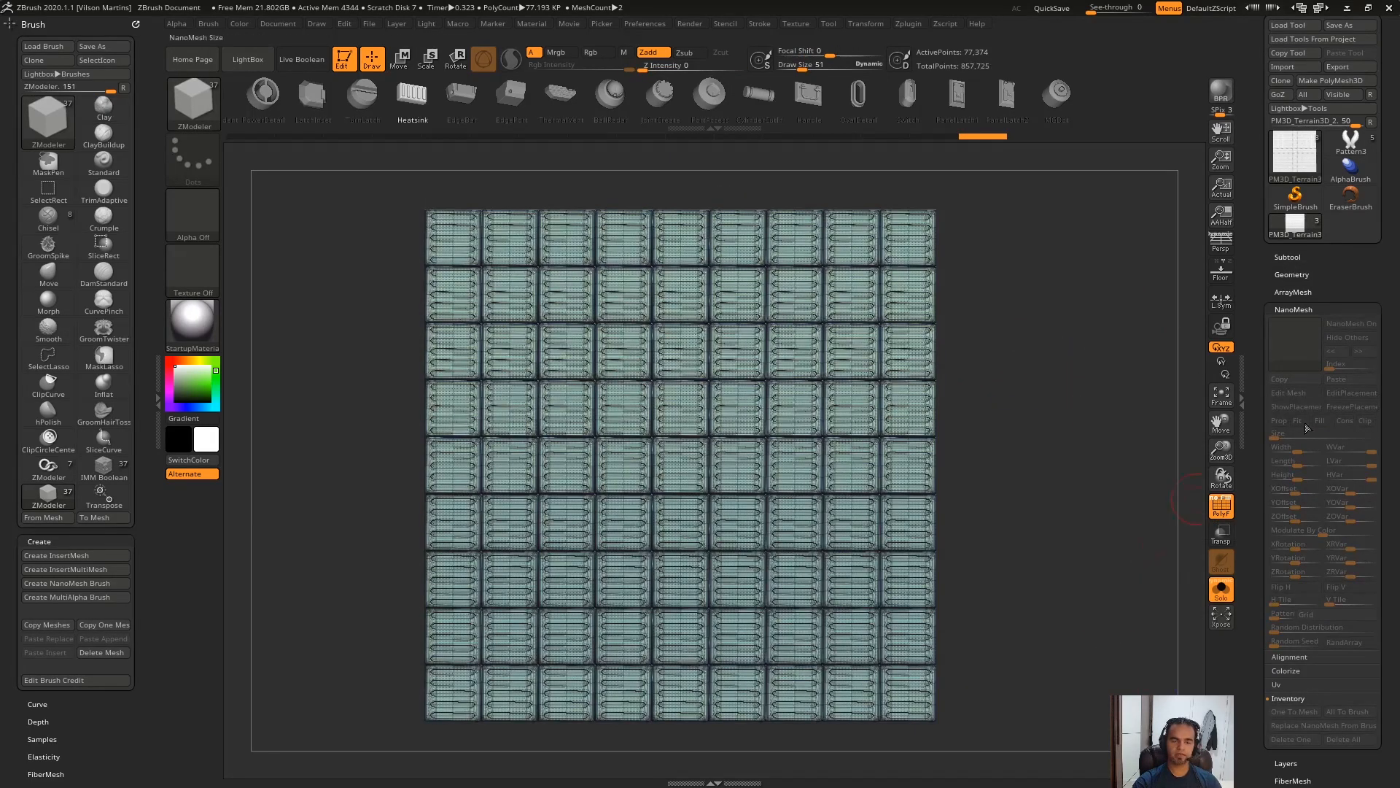
{"action": "left_click_drag", "start_coordinate": [1094, 321], "coordinate": [1196, 322]}
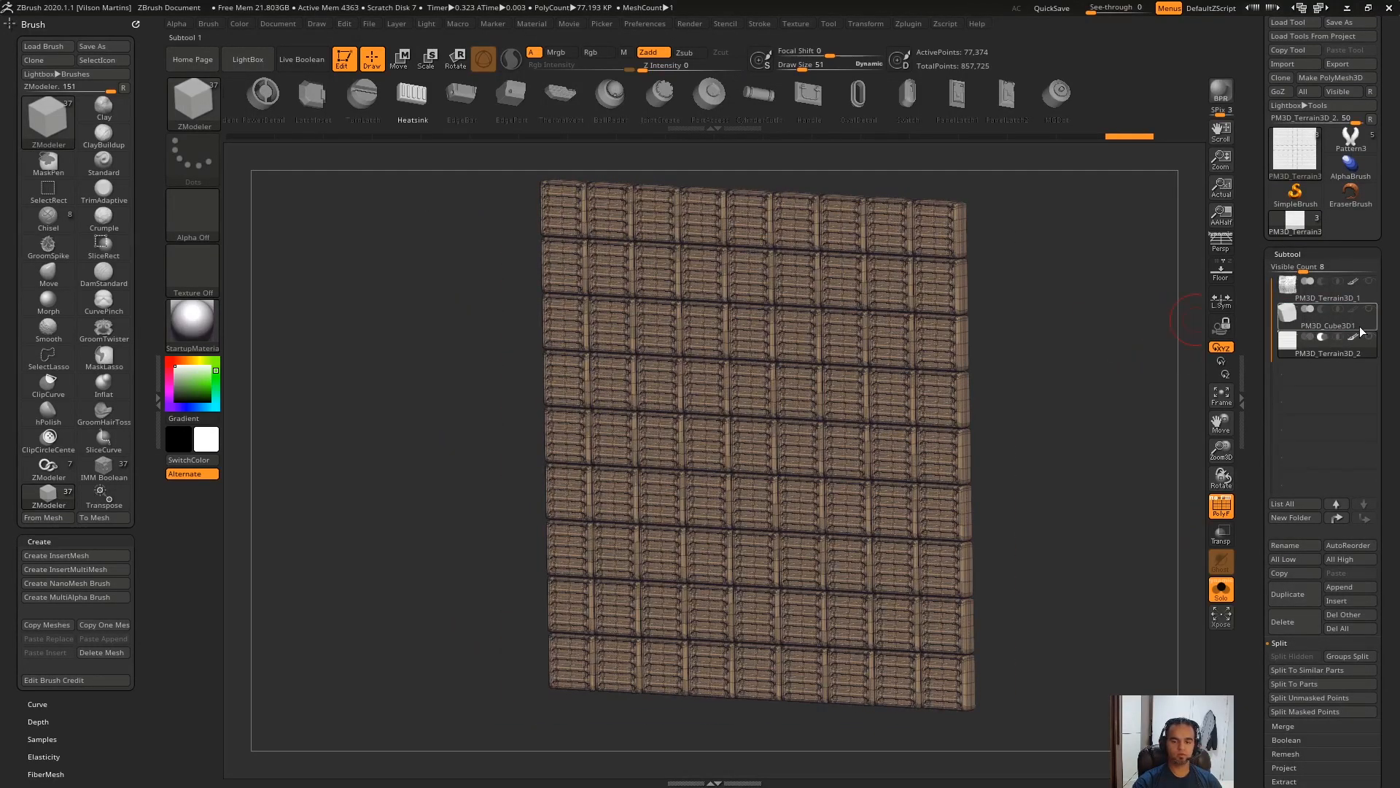
Step: Turn on Live Boolean and preview the heatsink array subtracted from the cube
{"action": "left_click", "coordinate": [301, 59]}
{"action": "key", "text": "w"}
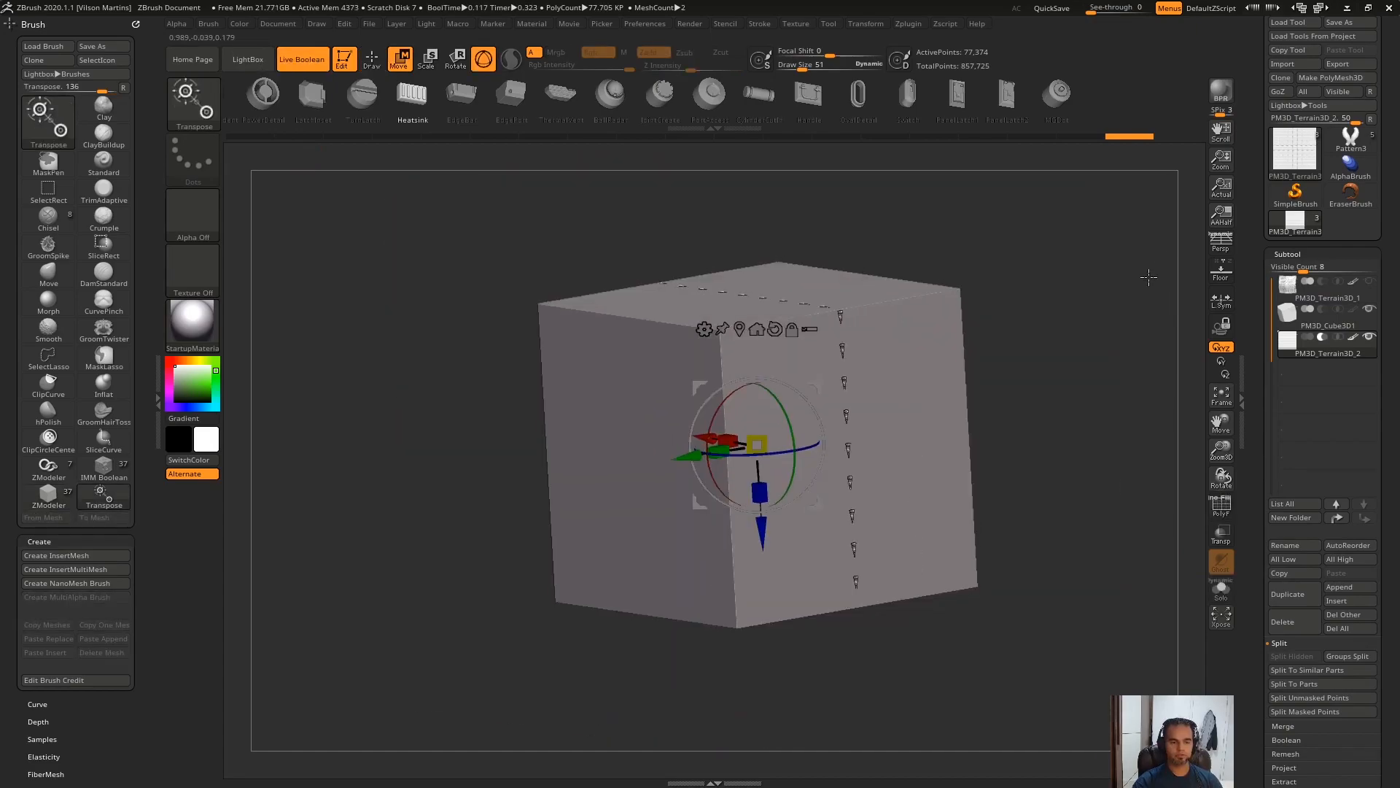
{"action": "mouse_move", "coordinate": [1137, 336]}
{"action": "left_mouse_down"}
{"action": "mouse_move", "coordinate": [1122, 355]}
{"action": "mouse_move", "coordinate": [1072, 350]}
{"action": "mouse_move", "coordinate": [1167, 328]}
{"action": "mouse_move", "coordinate": [1140, 313]}
{"action": "mouse_move", "coordinate": [1109, 343]}
{"action": "left_mouse_up"}
{"action": "key", "text": "r"}
{"action": "key", "text": "q"}
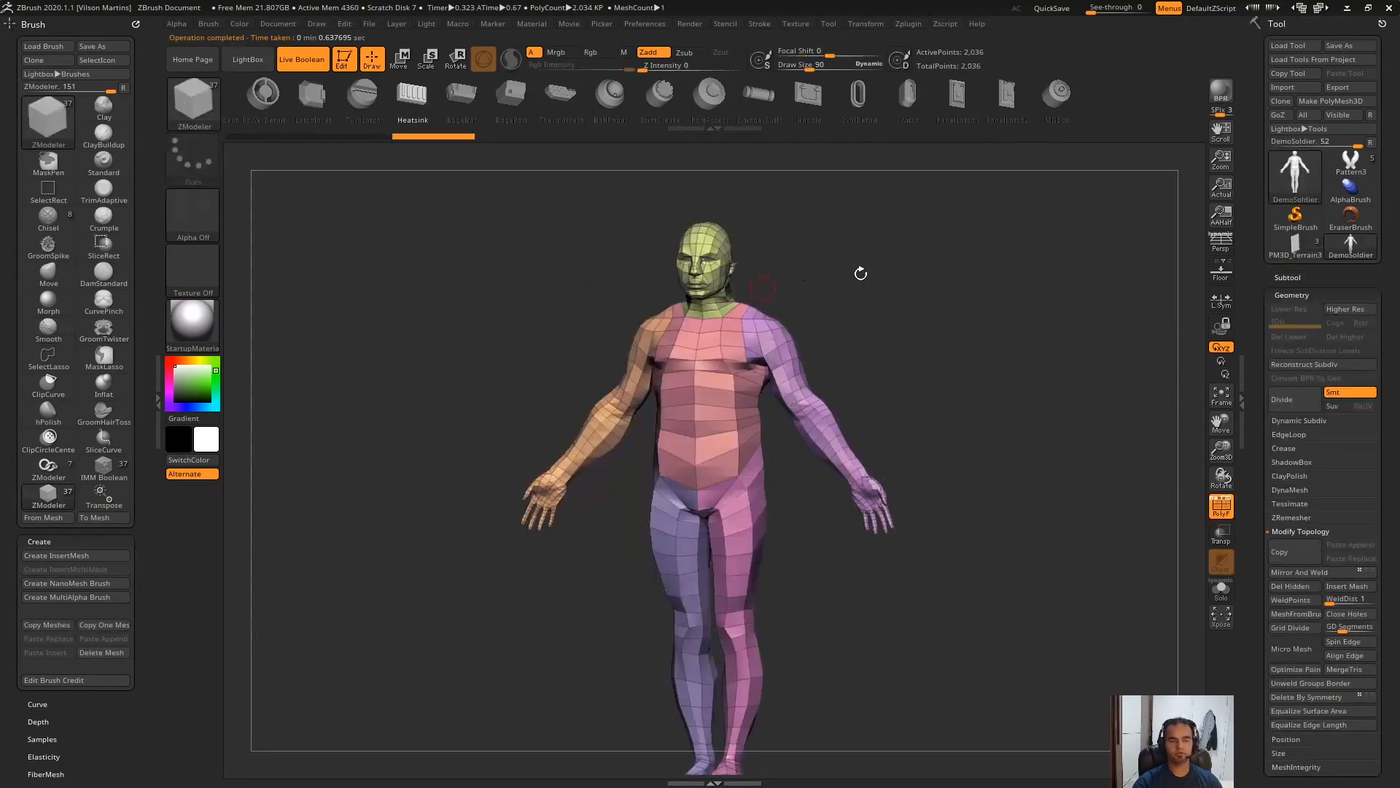
Step: Pre-process the DemoSoldier with Decimation Master and decimate it to 20 percent
{"action": "left_click_drag", "start_coordinate": [859, 275], "coordinate": [864, 319]}
{"action": "left_click_drag", "start_coordinate": [989, 415], "coordinate": [815, 289], "text": "alt"}
{"action": "left_click", "coordinate": [907, 23]}
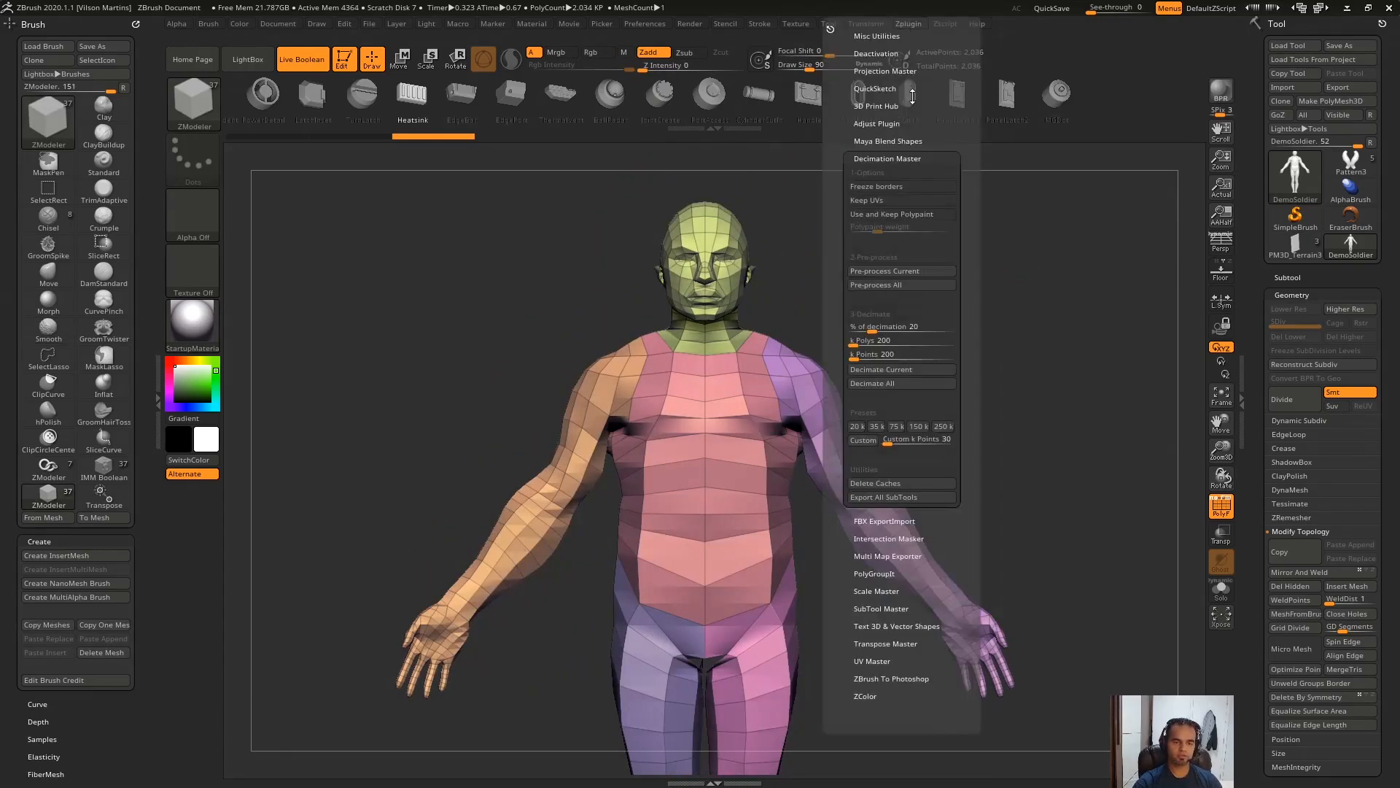
{"action": "left_click", "coordinate": [897, 160]}
{"action": "left_click", "coordinate": [909, 158]}
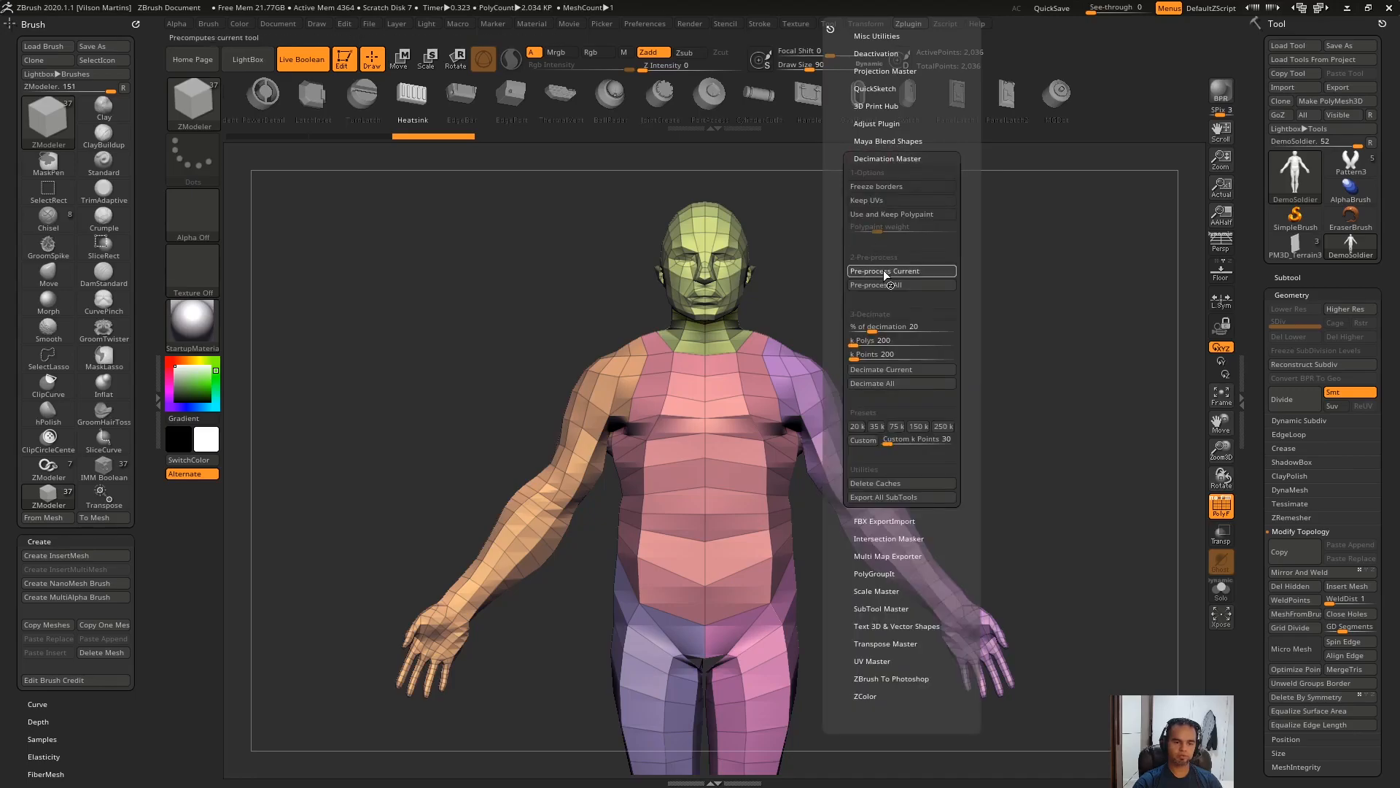
{"action": "left_click", "coordinate": [865, 23]}
{"action": "left_click", "coordinate": [908, 24]}
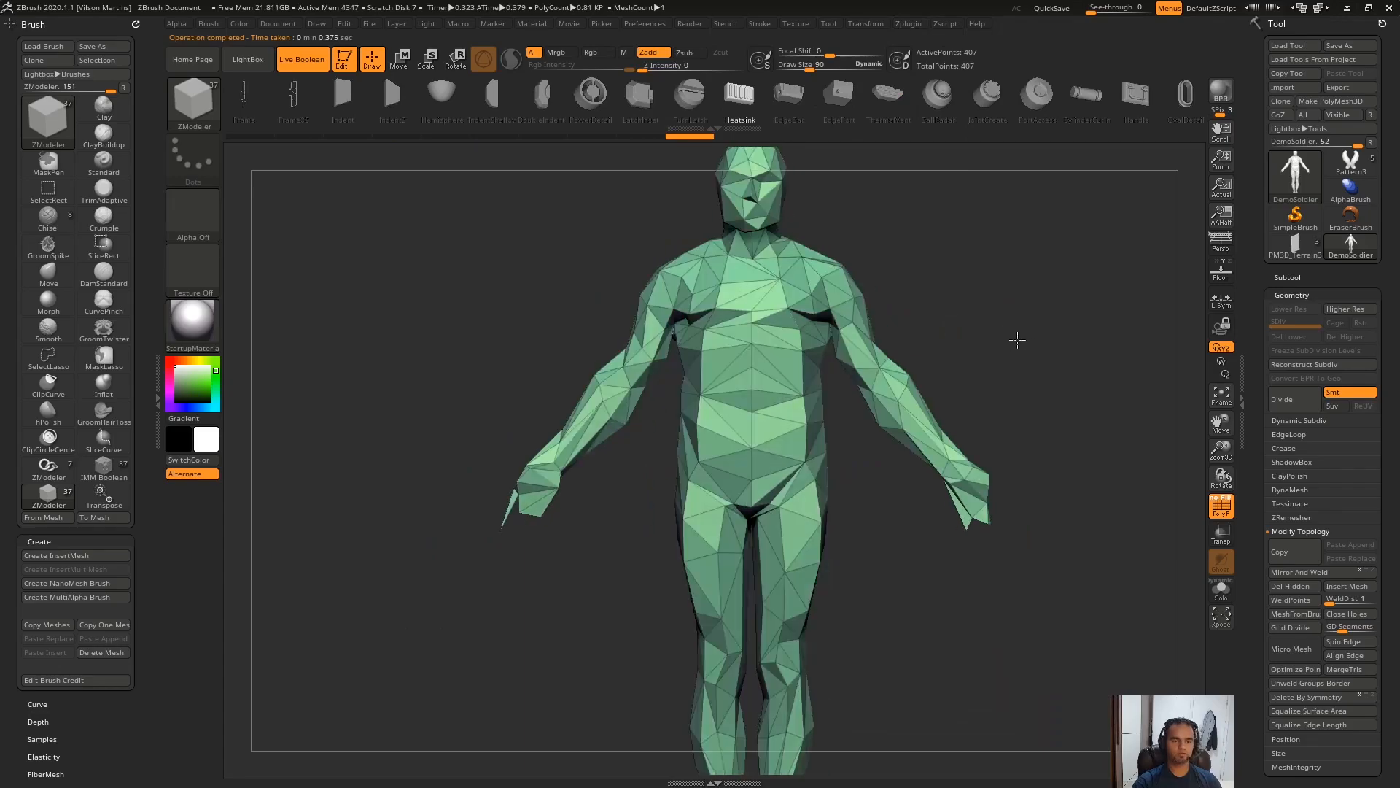
Step: Choose the PanelLatch1 mesh and insert it as a NanoMesh over all of the decimated soldier's polygons
{"action": "left_click_drag", "start_coordinate": [1018, 339], "coordinate": [1009, 283]}
{"action": "left_click_drag", "start_coordinate": [1094, 98], "coordinate": [797, 98]}
{"action": "left_click_drag", "start_coordinate": [986, 102], "coordinate": [983, 293]}
{"action": "left_click_drag", "start_coordinate": [775, 428], "coordinate": [854, 424]}
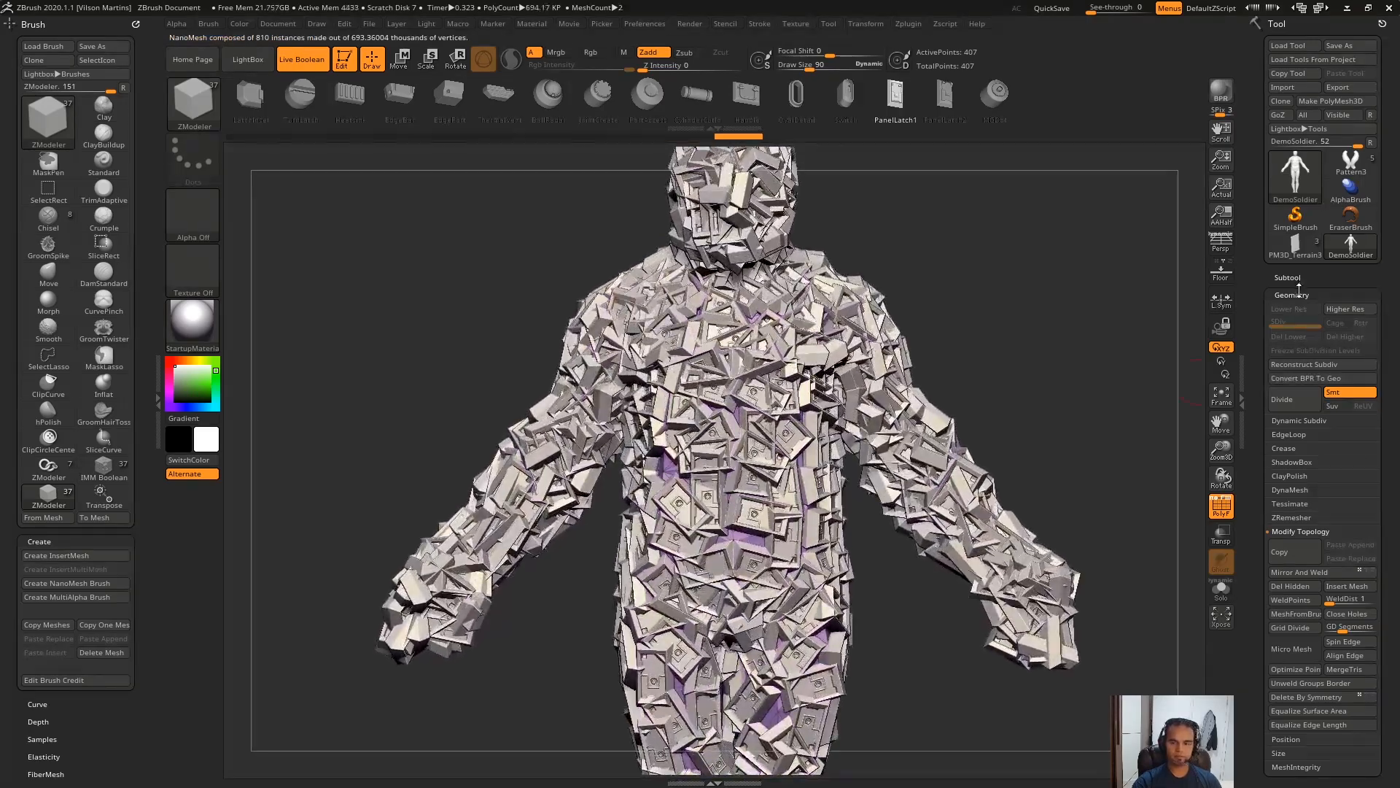
Step: Switch the soldier's PanelLatch1 NanoMesh to Fill mode with size 1.22157 and height 0.3028
{"action": "left_click", "coordinate": [1301, 295]}
{"action": "left_click", "coordinate": [1322, 332]}
{"action": "left_click_drag", "start_coordinate": [1073, 362], "coordinate": [1123, 398], "text": "alt"}
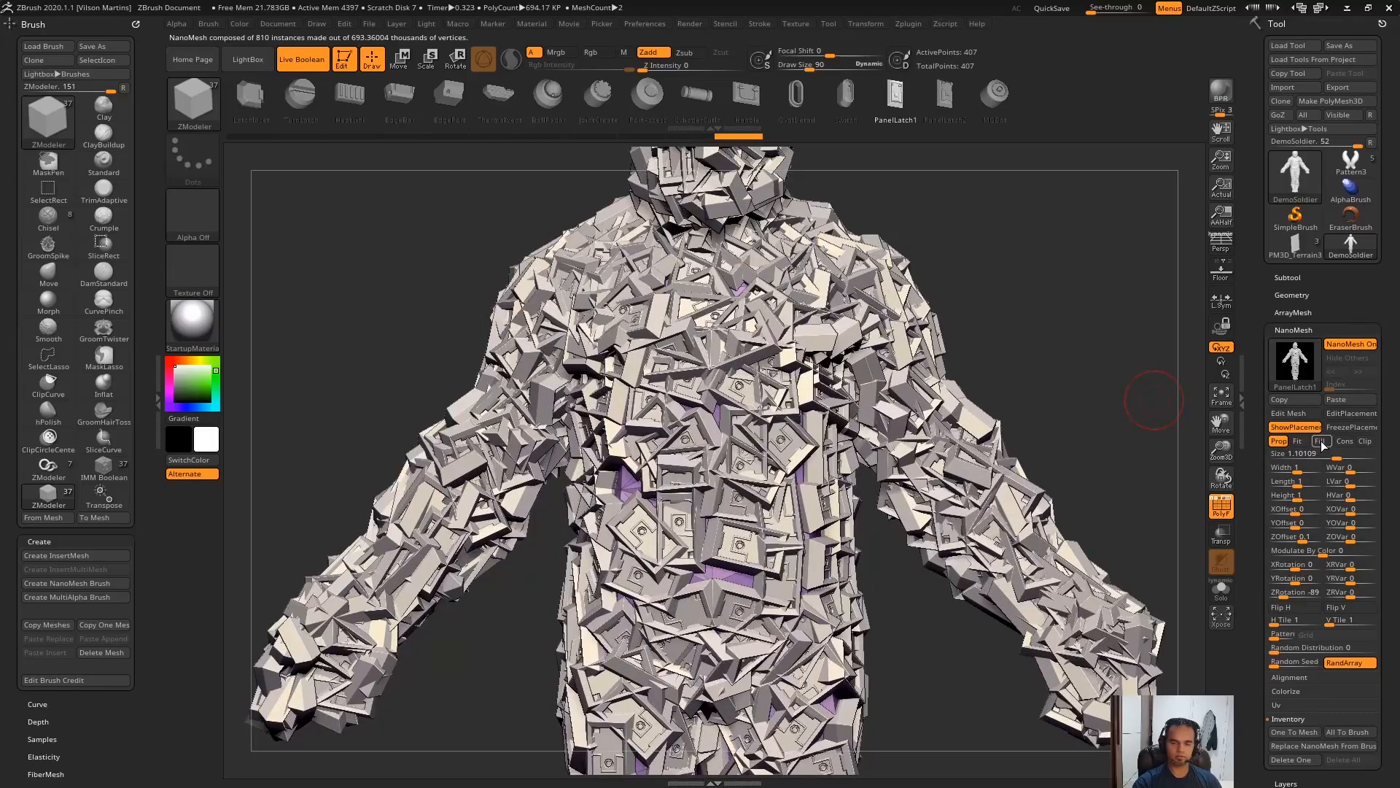
{"action": "left_click", "coordinate": [1320, 441]}
{"action": "left_click_drag", "start_coordinate": [1333, 455], "coordinate": [1282, 499]}
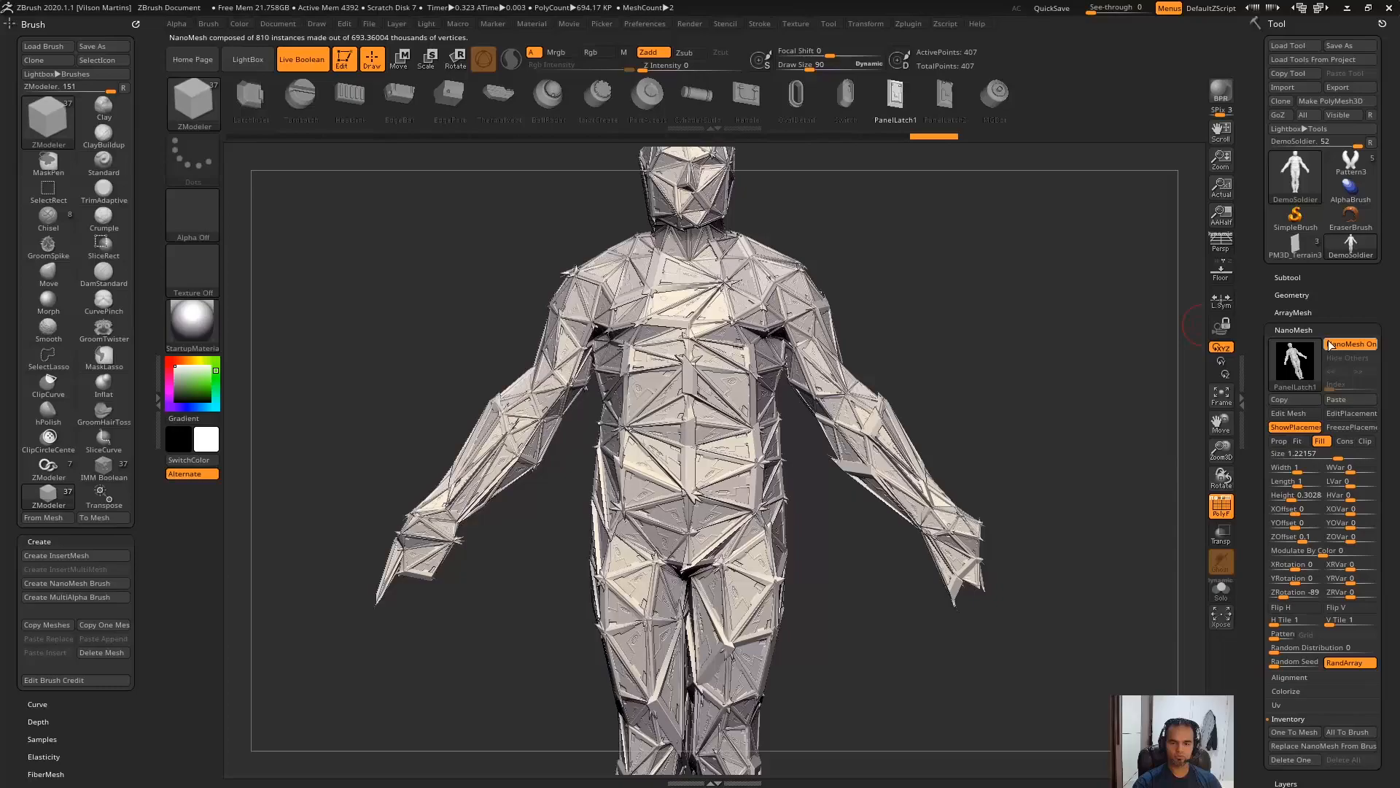
Step: Convert the PanelLatch1 NanoMesh to real mesh and DynaMesh it at resolution 128 with projection off
{"action": "left_click", "coordinate": [1327, 329]}
{"action": "left_click", "coordinate": [1328, 327]}
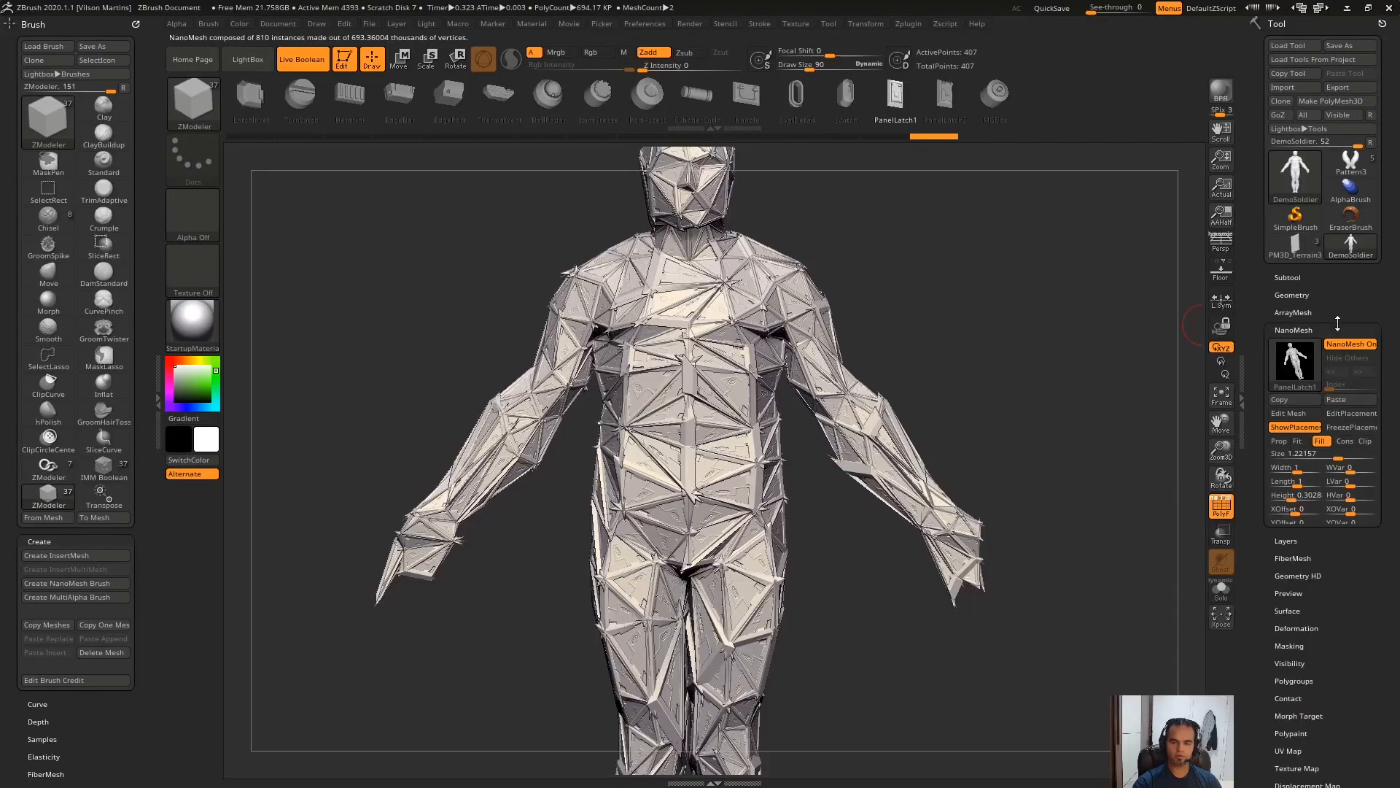
{"action": "left_click", "coordinate": [1292, 732]}
{"action": "left_click", "coordinate": [1291, 295]}
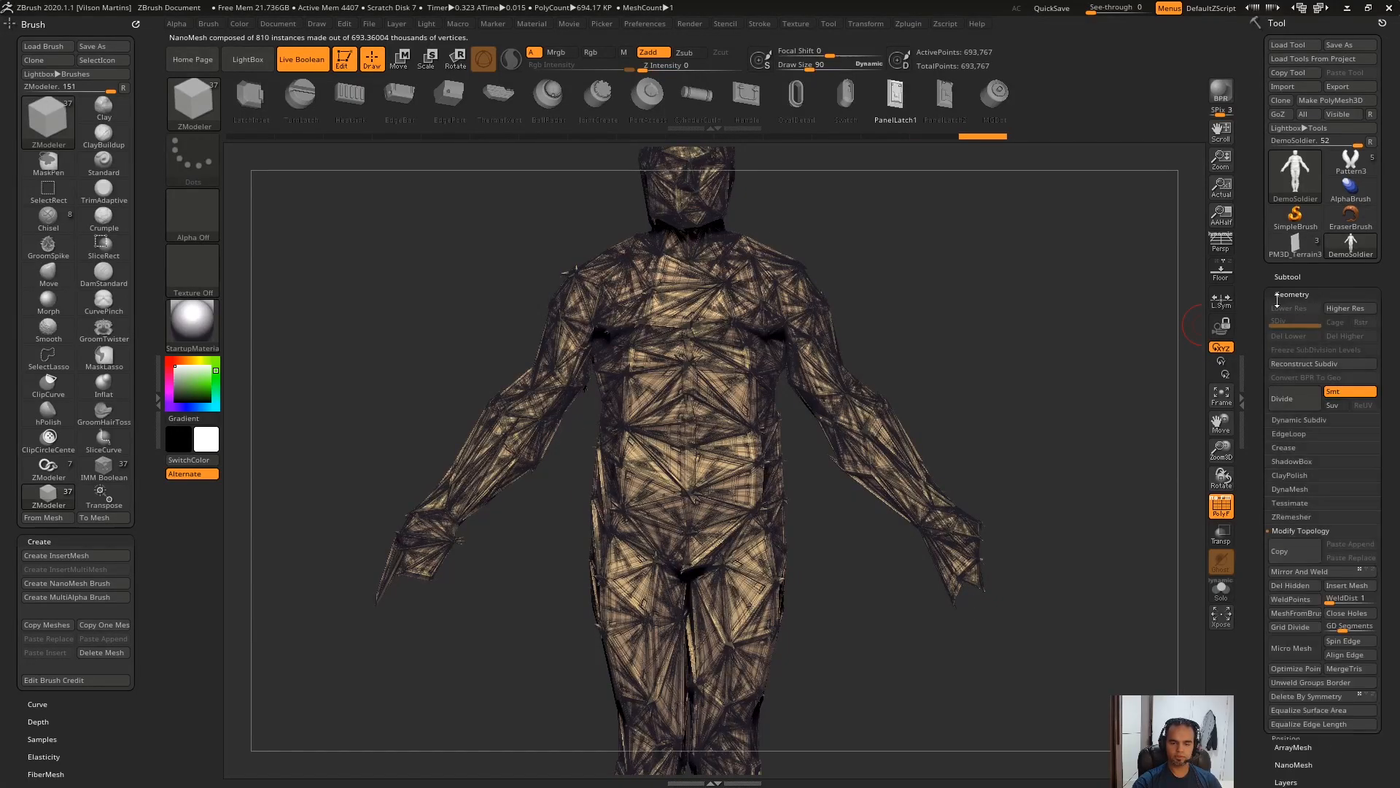
{"action": "left_click", "coordinate": [1313, 490]}
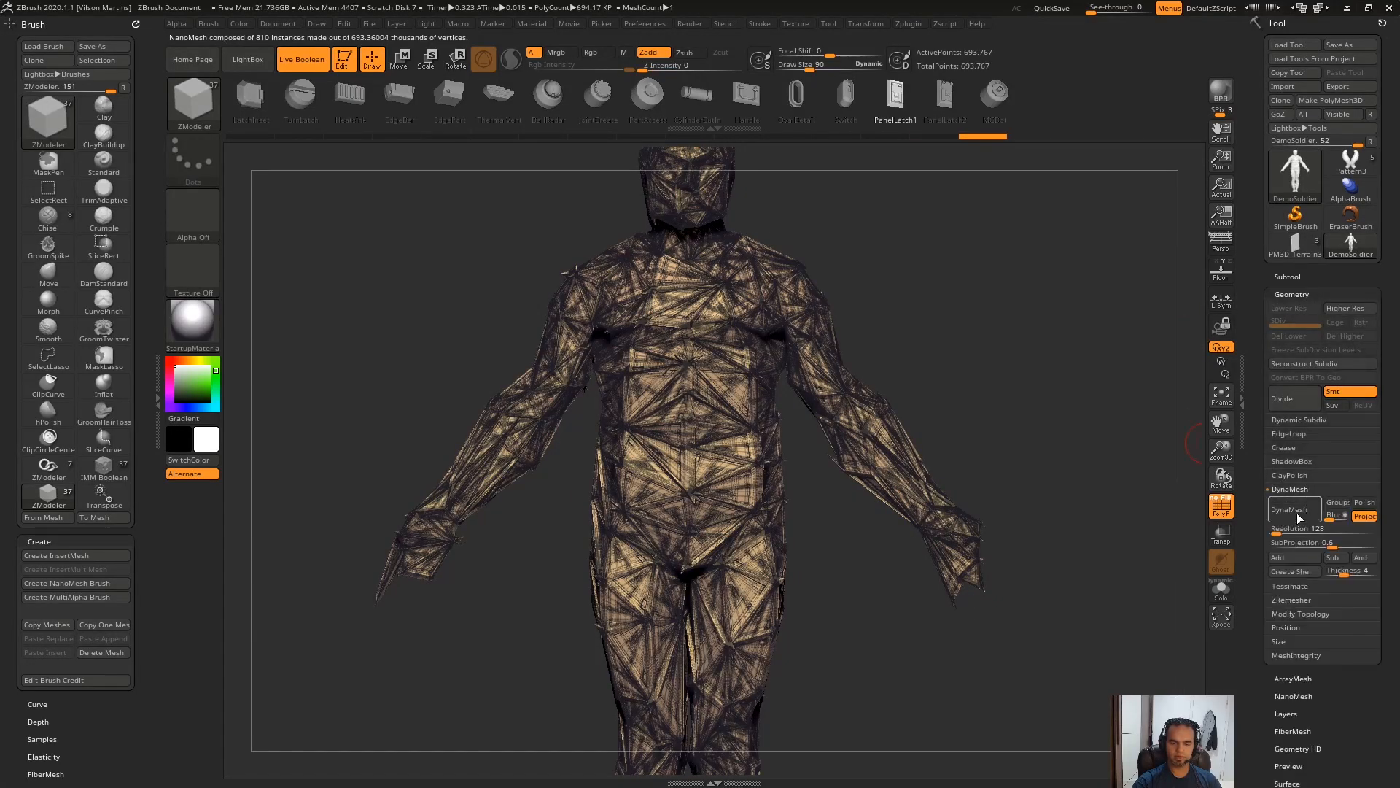
{"action": "key", "text": "shift+f"}
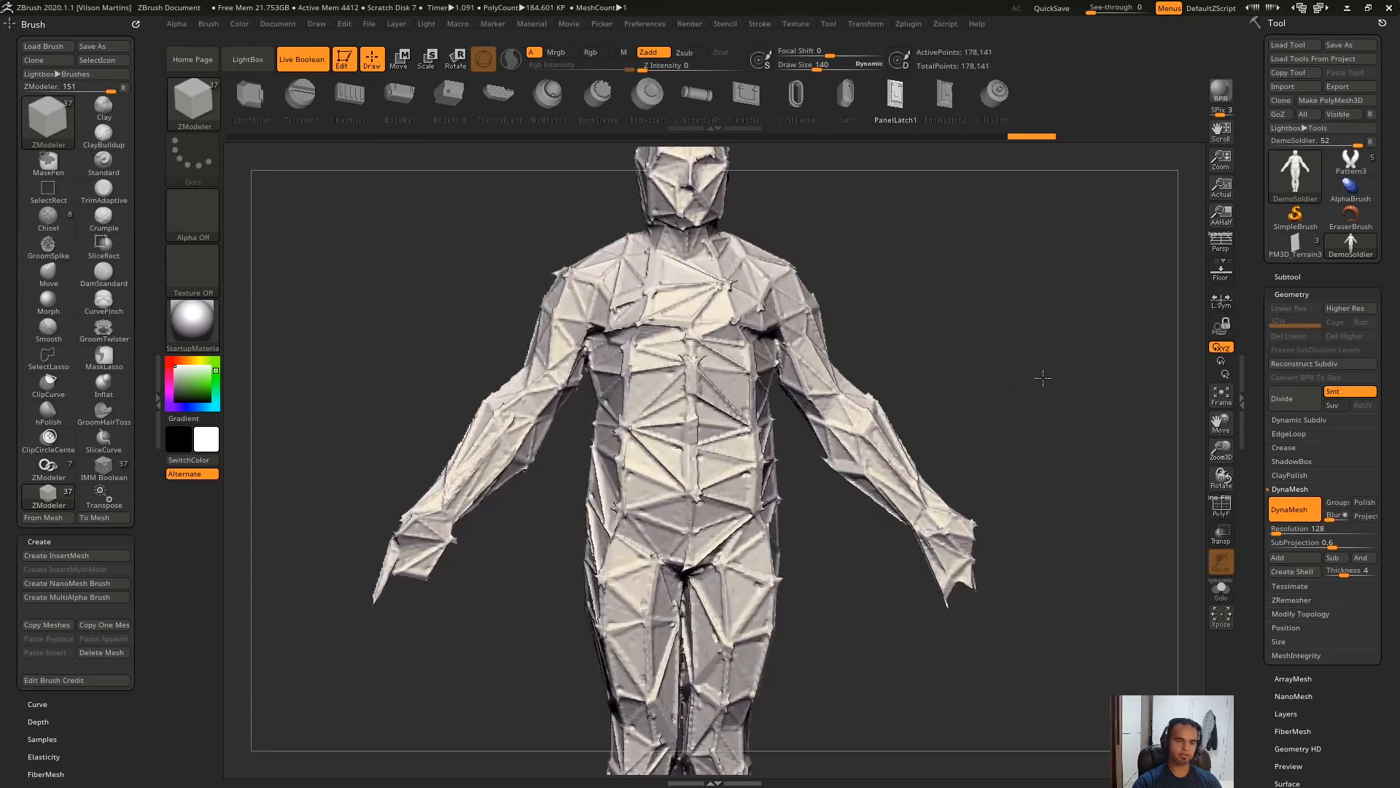
Step: Smooth the panelled soldier's chest with the hPolish brush and check the whole figure
{"action": "left_click_drag", "start_coordinate": [961, 285], "coordinate": [1004, 438], "text": "alt"}
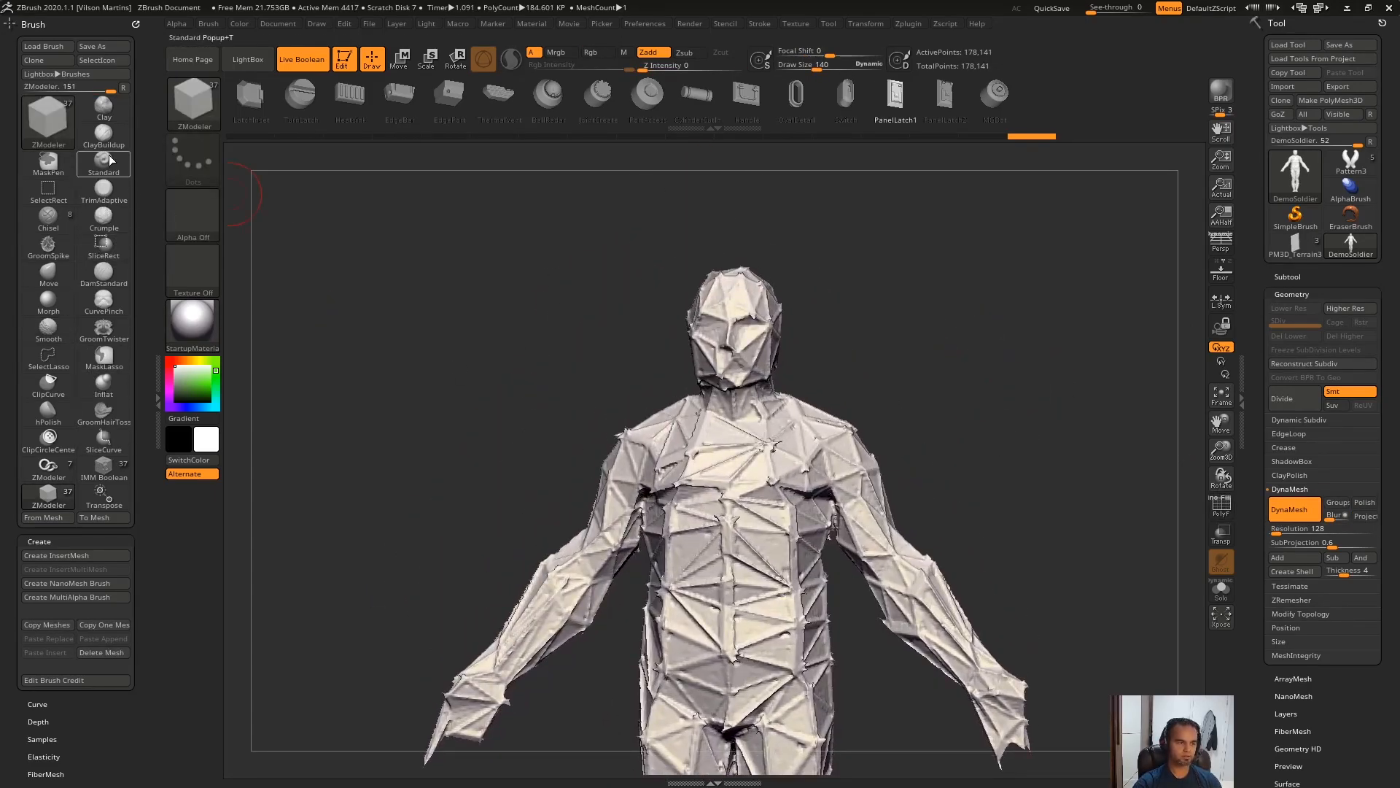
{"action": "left_click", "coordinate": [49, 414]}
{"action": "right_click_drag", "start_coordinate": [858, 408], "coordinate": [766, 435], "text": "ctrl"}
{"action": "mouse_move", "coordinate": [752, 431]}
{"action": "left_mouse_down"}
{"action": "mouse_move", "coordinate": [757, 397]}
{"action": "mouse_move", "coordinate": [758, 467]}
{"action": "mouse_move", "coordinate": [835, 453]}
{"action": "mouse_move", "coordinate": [834, 441]}
{"action": "left_mouse_up"}
{"action": "right_click_drag", "start_coordinate": [978, 396], "coordinate": [944, 299], "text": "ctrl"}
{"action": "right_click_drag", "start_coordinate": [944, 299], "coordinate": [930, 348]}
{"action": "left_click_drag", "start_coordinate": [830, 452], "coordinate": [828, 470]}
{"action": "right_click_drag", "start_coordinate": [904, 430], "coordinate": [960, 408]}
{"action": "left_click_drag", "start_coordinate": [782, 369], "coordinate": [795, 409]}
{"action": "right_click_drag", "start_coordinate": [919, 365], "coordinate": [1024, 313]}
{"action": "mouse_move", "coordinate": [1025, 313]}
{"action": "right_mouse_down", "text": "alt"}
{"action": "mouse_move", "coordinate": [862, 191]}
{"action": "mouse_move", "coordinate": [850, 196]}
{"action": "right_mouse_up", "text": "alt"}
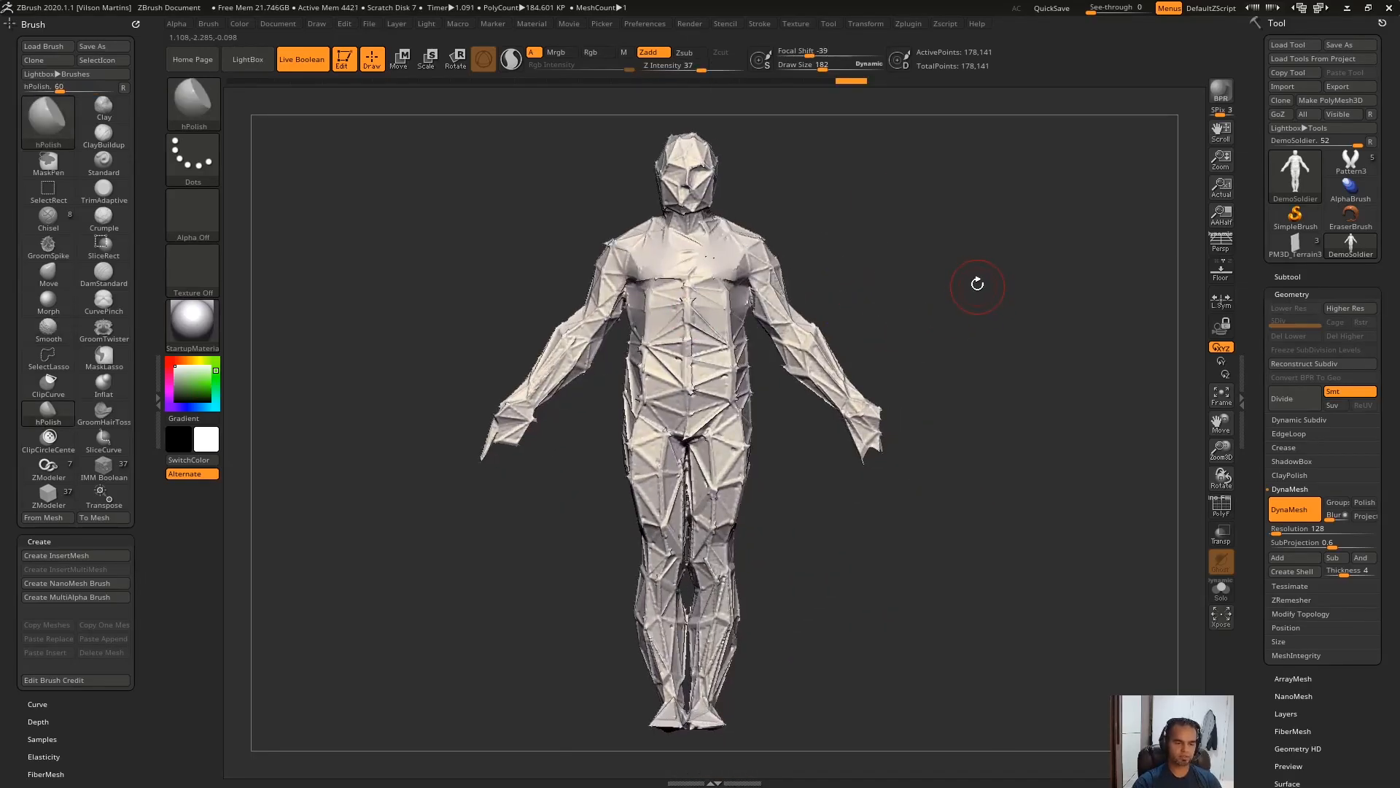
{"action": "right_click_drag", "start_coordinate": [983, 291], "coordinate": [978, 296], "text": "ctrl"}
{"action": "right_click_drag", "start_coordinate": [978, 296], "coordinate": [997, 272], "text": "alt"}
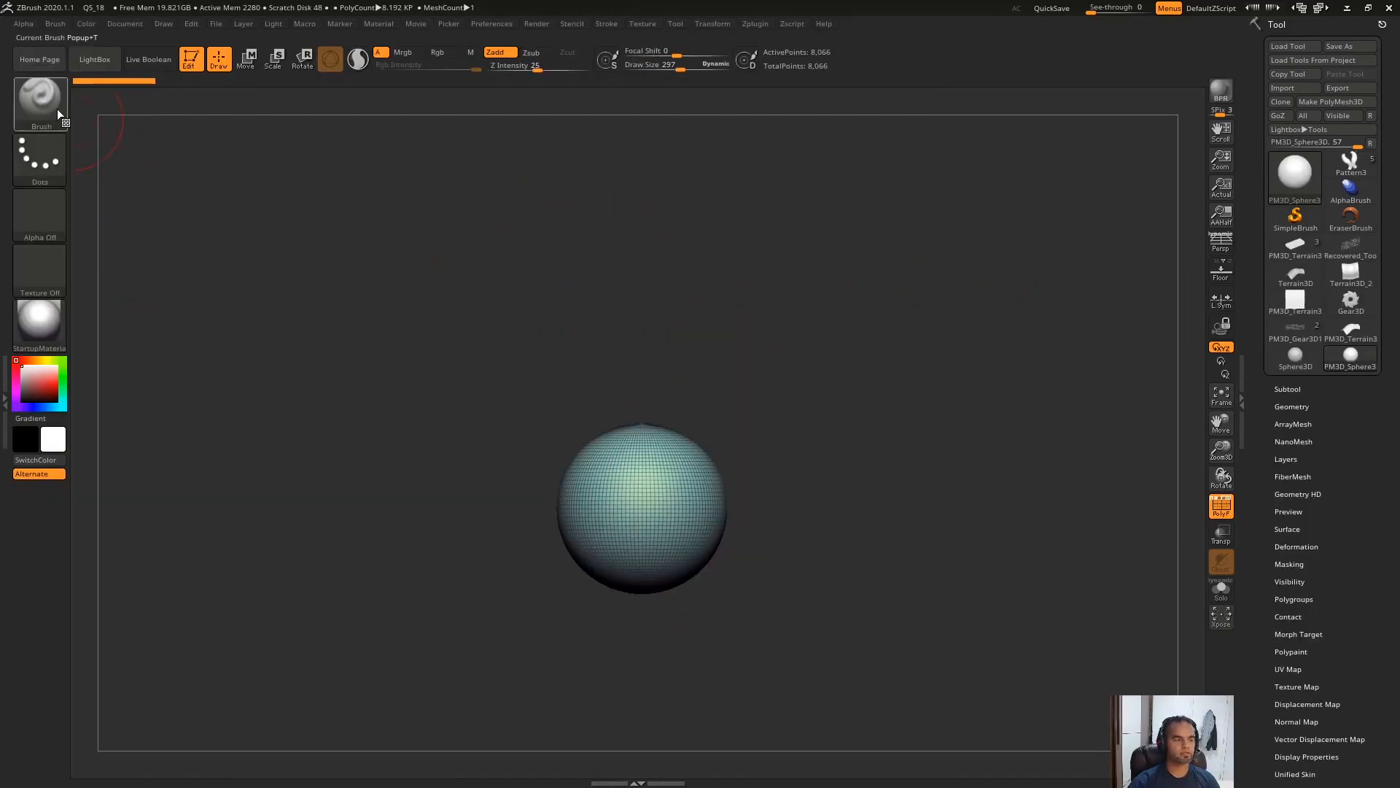
Step: Pull pointed spikes upward out of the sphere with the Move brush
{"action": "left_click", "coordinate": [58, 114]}
{"action": "left_click", "coordinate": [60, 111]}
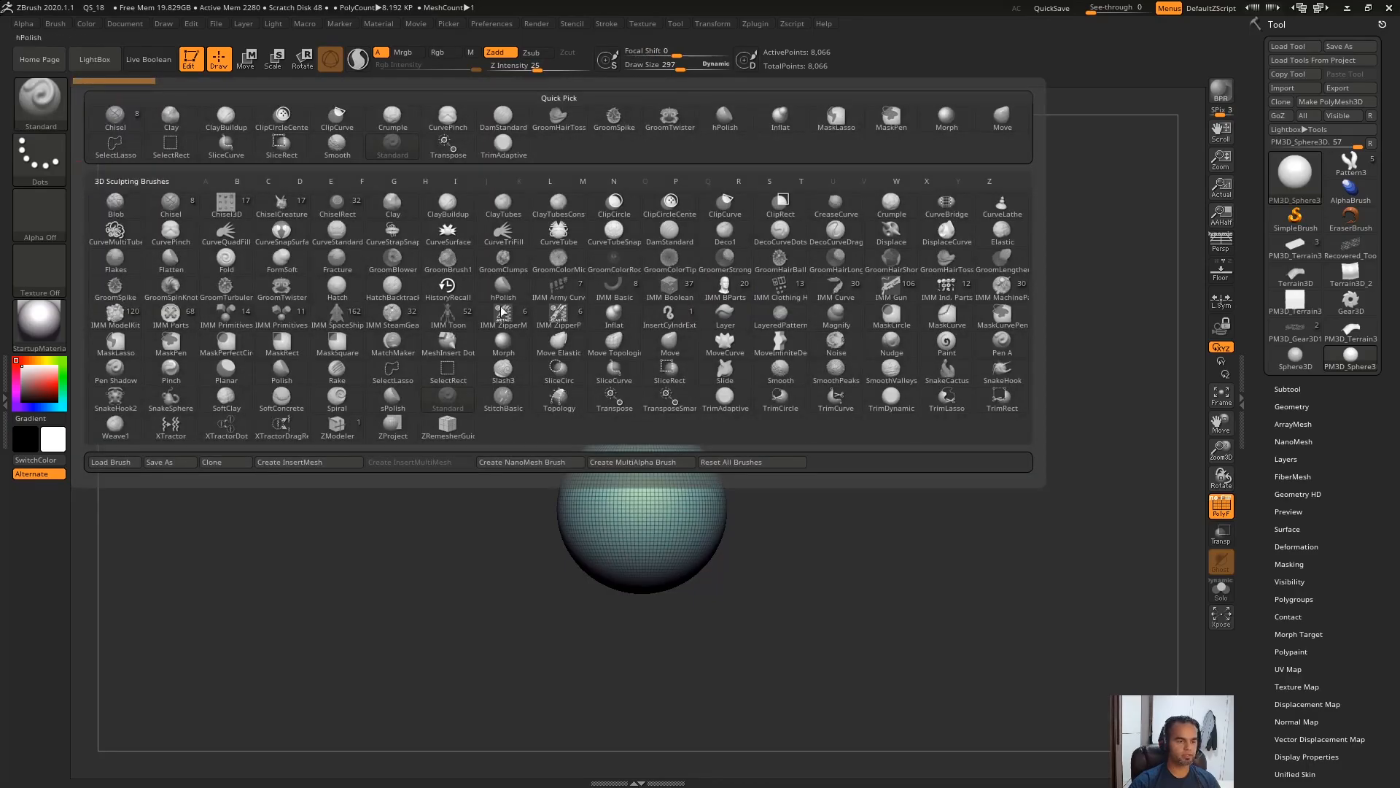
{"action": "left_click", "coordinate": [670, 344]}
{"action": "mouse_move", "coordinate": [642, 445]}
{"action": "left_mouse_down"}
{"action": "mouse_move", "coordinate": [634, 219]}
{"action": "mouse_move", "coordinate": [687, 382]}
{"action": "mouse_move", "coordinate": [594, 208]}
{"action": "left_mouse_up"}
Step: Pinch the sphere's tallest spike along its length up to the tip with the Pinch brush
{"action": "key", "text": "b"}
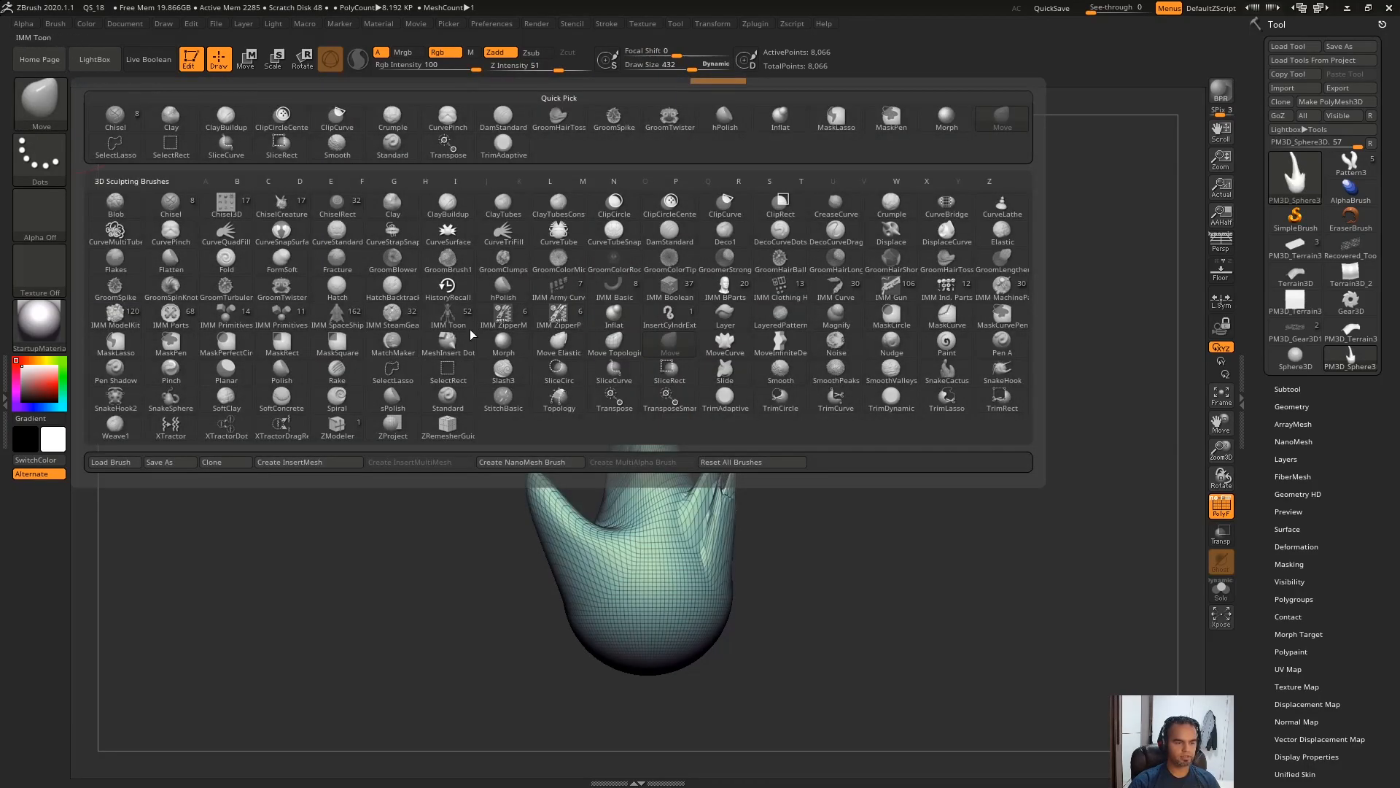
{"action": "key", "text": "p"}
{"action": "key", "text": "i"}
{"action": "left_click_drag", "start_coordinate": [648, 414], "coordinate": [603, 235]}
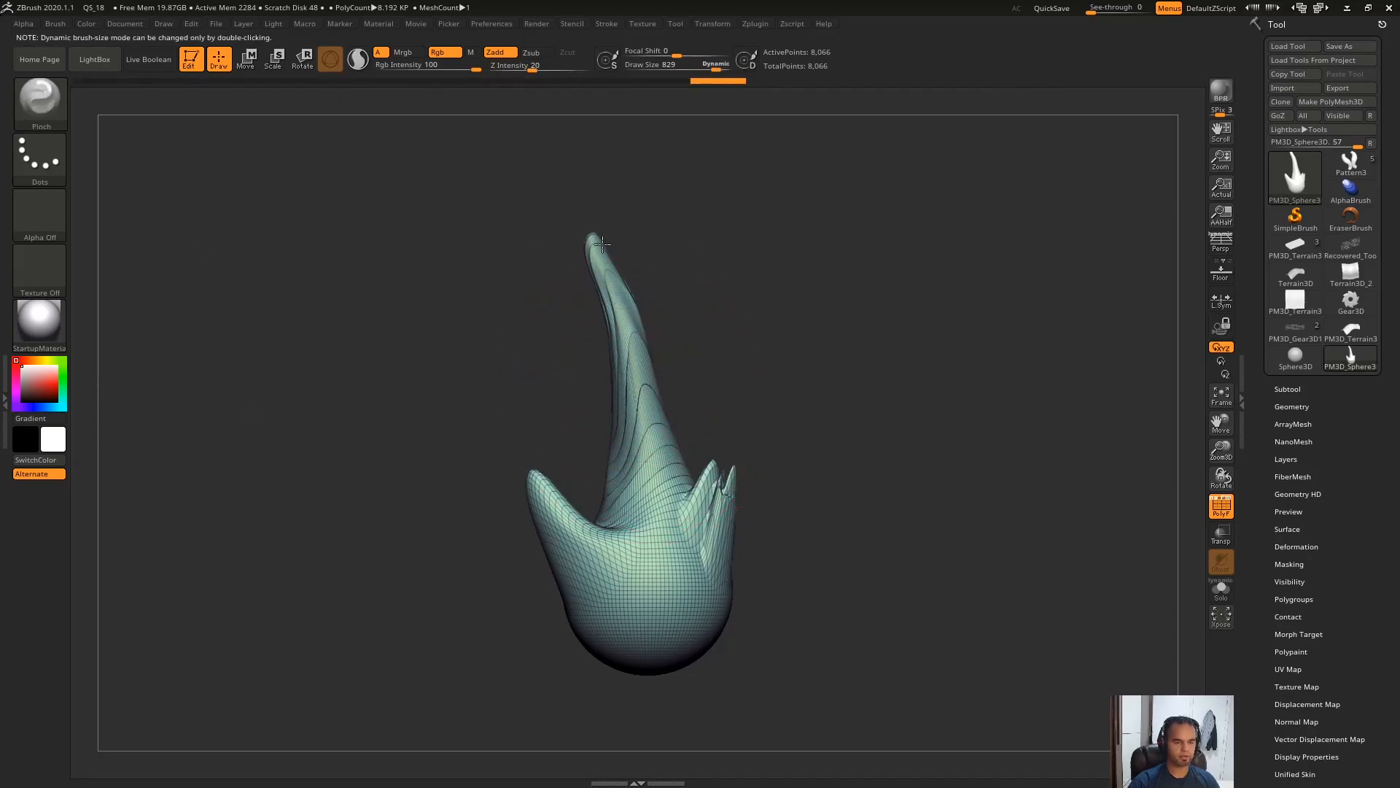
Step: Finish pinching the spiked sphere, pre-process it in Decimation Master and run a first decimation
{"action": "left_click_drag", "start_coordinate": [554, 506], "coordinate": [594, 531]}
{"action": "left_click", "coordinate": [758, 25]}
{"action": "left_click", "coordinate": [755, 25]}
{"action": "left_click", "coordinate": [752, 26]}
{"action": "left_click", "coordinate": [752, 27]}
{"action": "left_click", "coordinate": [751, 24]}
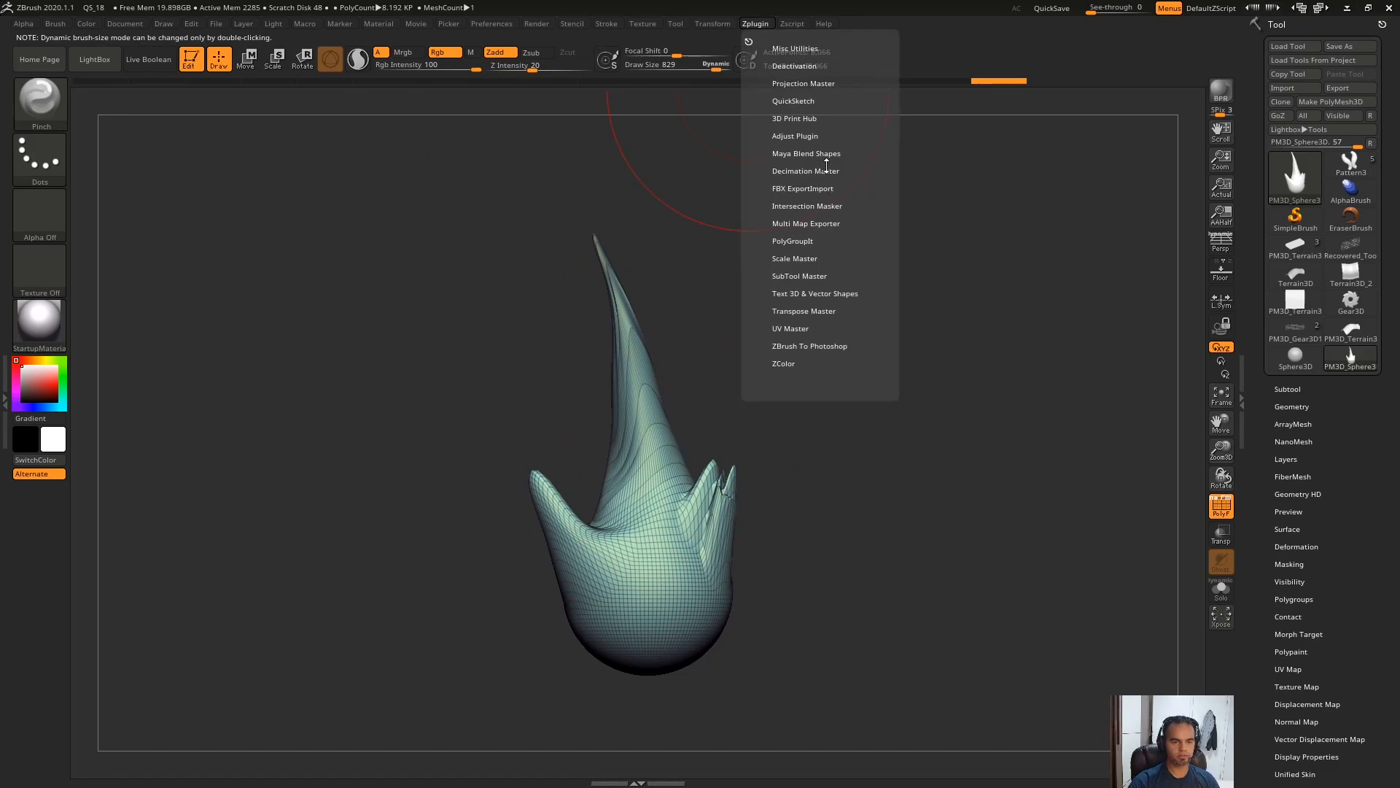
{"action": "left_click", "coordinate": [825, 173]}
{"action": "left_click", "coordinate": [819, 285]}
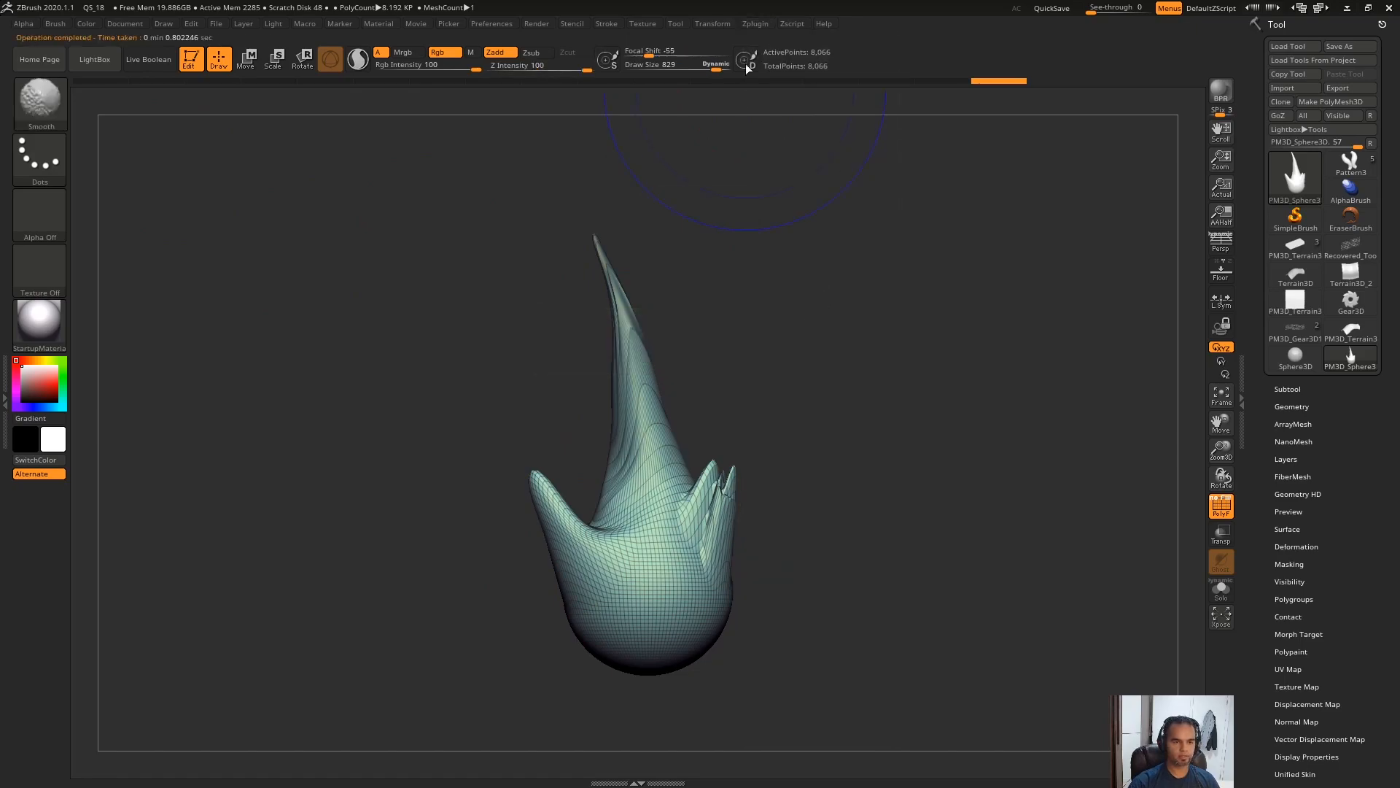
{"action": "left_click", "coordinate": [806, 386]}
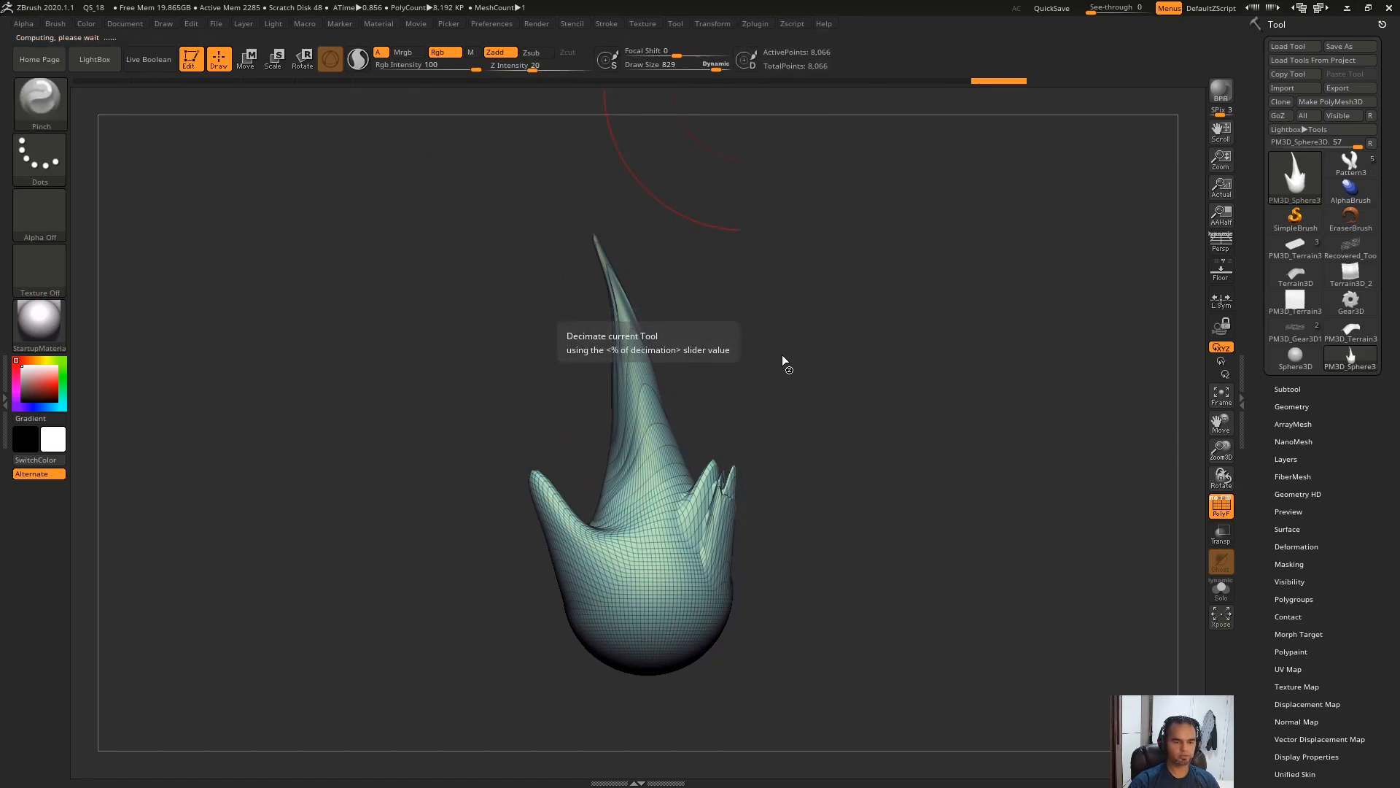
Step: Set the decimation amount to 1% and decimate the spiked sphere again into a coarse low-poly shape
{"action": "left_click_drag", "start_coordinate": [842, 340], "coordinate": [869, 340]}
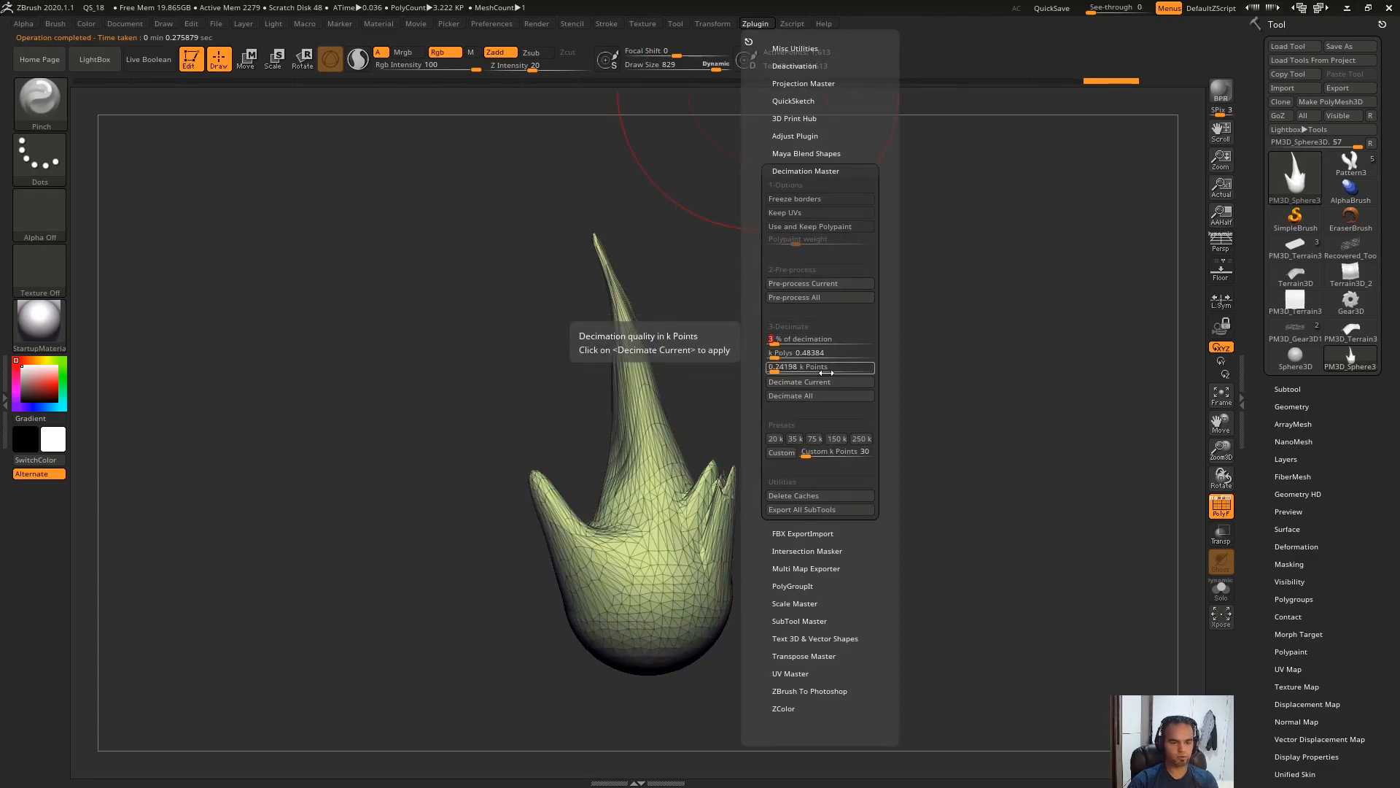
{"action": "left_click", "coordinate": [829, 382]}
{"action": "left_click_drag", "start_coordinate": [813, 423], "coordinate": [786, 350]}
{"action": "left_click_drag", "start_coordinate": [905, 314], "coordinate": [923, 325], "text": "alt"}
{"action": "left_click_drag", "start_coordinate": [817, 306], "coordinate": [591, 227]}
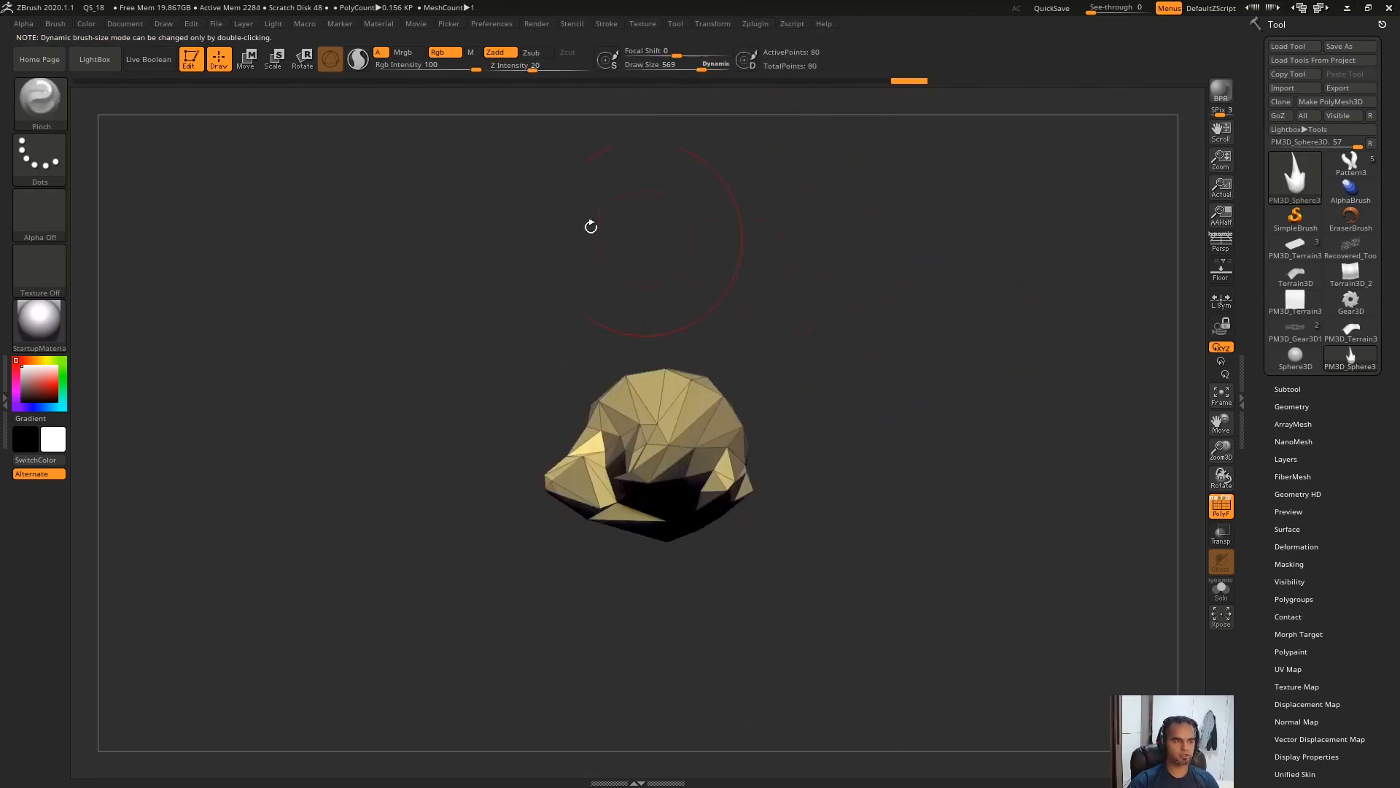
Step: Create a ZModeler NanoMesh brush from the decimated spiked mesh
{"action": "left_click", "coordinate": [47, 107]}
{"action": "left_click", "coordinate": [339, 419]}
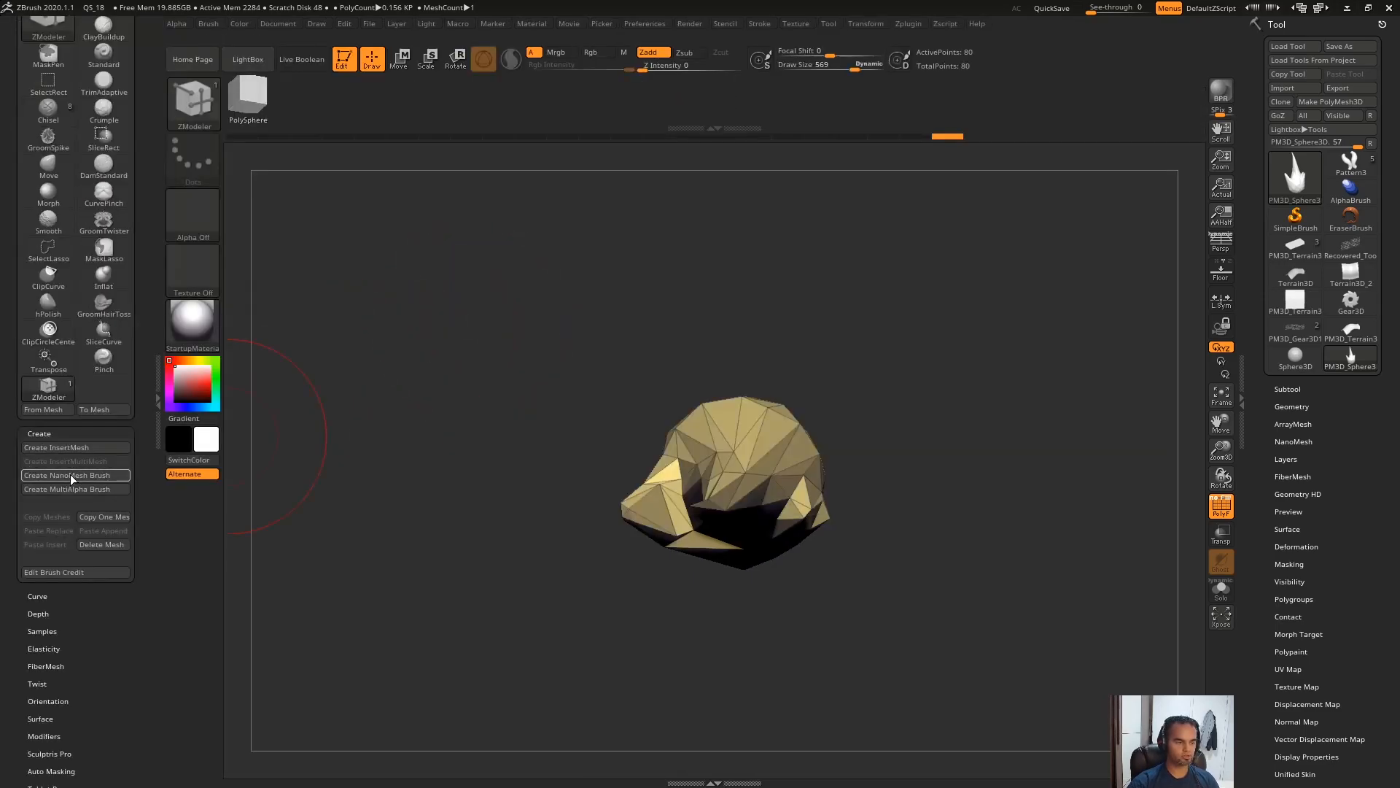
{"action": "left_click_drag", "start_coordinate": [953, 324], "coordinate": [843, 540]}
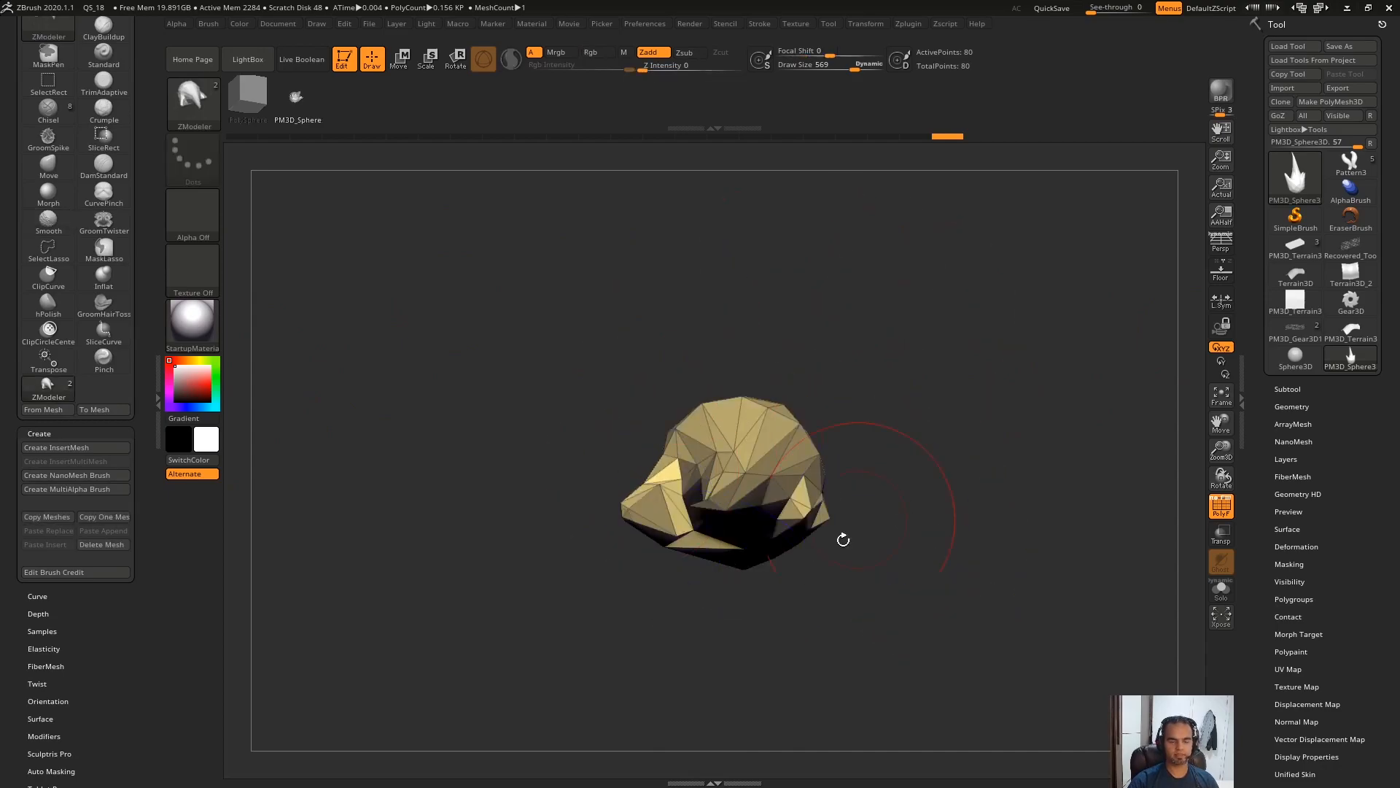
Step: Switch to the wavy terrain mesh and insert the spiked NanoMesh across its polygons at size 1.09747 with Z rotation -101
{"action": "left_click", "coordinate": [1295, 302]}
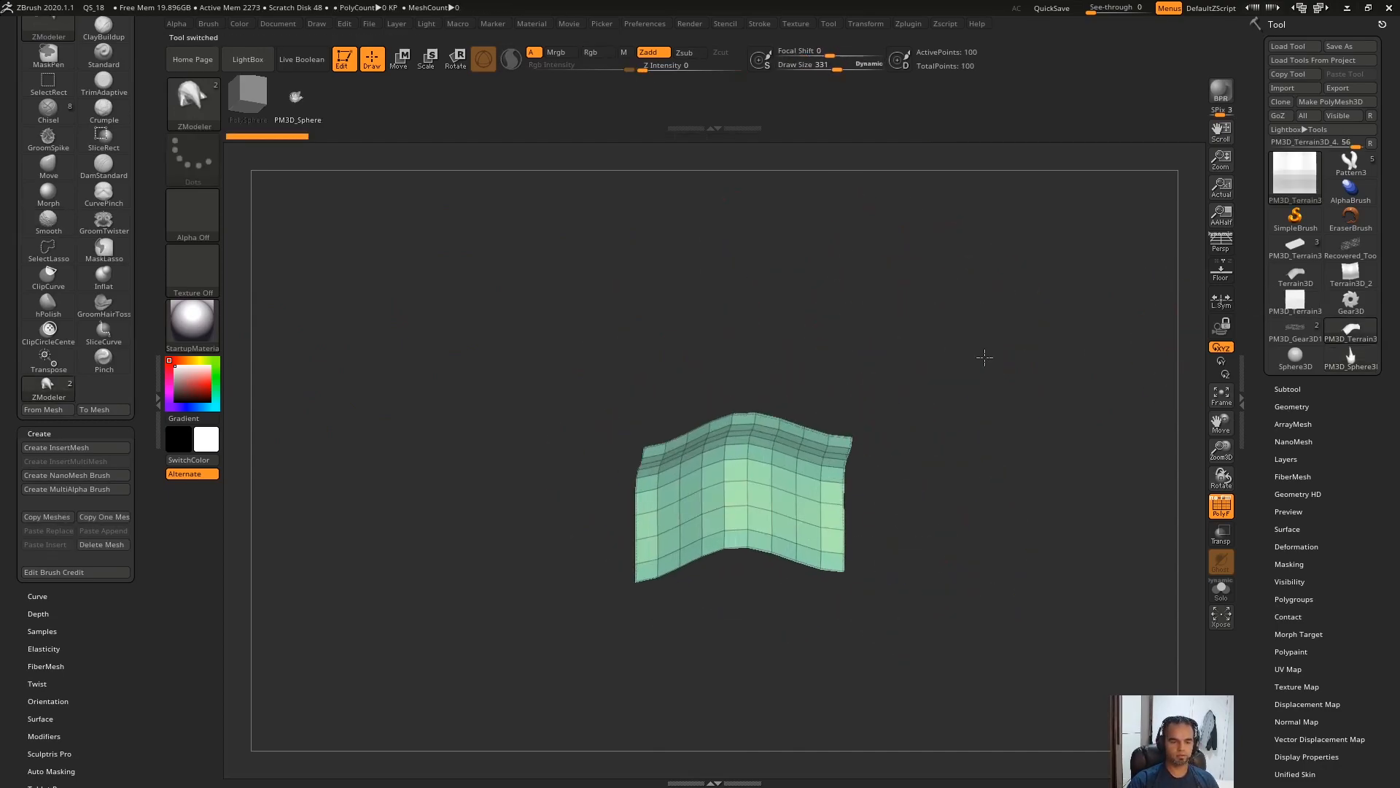
{"action": "key", "text": "f"}
{"action": "left_click_drag", "start_coordinate": [731, 438], "coordinate": [784, 511]}
{"action": "left_click_drag", "start_coordinate": [977, 525], "coordinate": [1002, 438]}
{"action": "left_click_drag", "start_coordinate": [1331, 441], "coordinate": [1339, 247]}
{"action": "left_click", "coordinate": [1309, 409]}
{"action": "mouse_move", "coordinate": [1150, 422]}
{"action": "left_mouse_down"}
{"action": "mouse_move", "coordinate": [1094, 403]}
{"action": "mouse_move", "coordinate": [1106, 445]}
{"action": "mouse_move", "coordinate": [1123, 422]}
{"action": "left_mouse_up"}
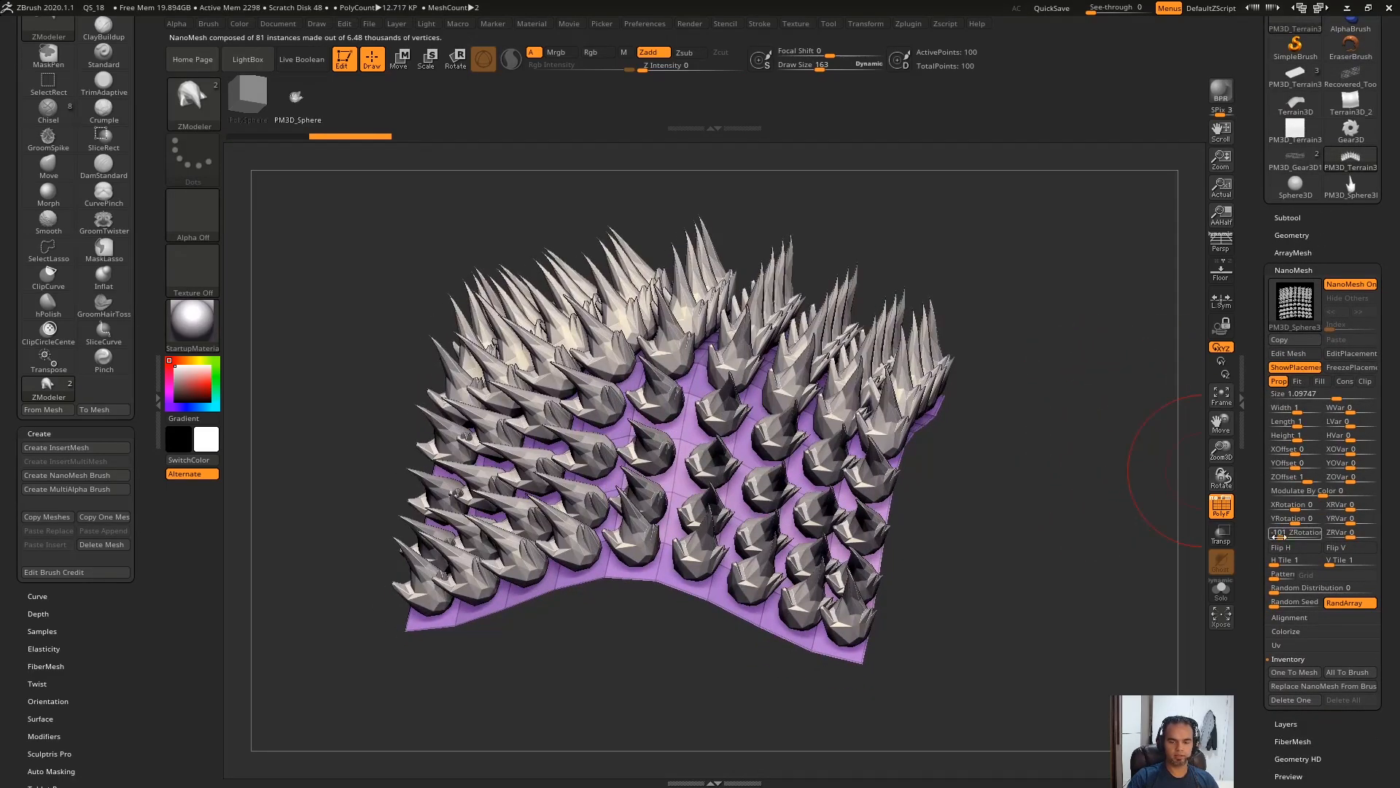
Step: Set the spiked NanoMesh's H Tile and V Tile to 3 and lower its Z offset
{"action": "left_click", "coordinate": [1275, 561]}
{"action": "type", "text": "3"}
{"action": "key", "text": "Tab"}
{"action": "type", "text": "3"}
{"action": "key", "text": "Return"}
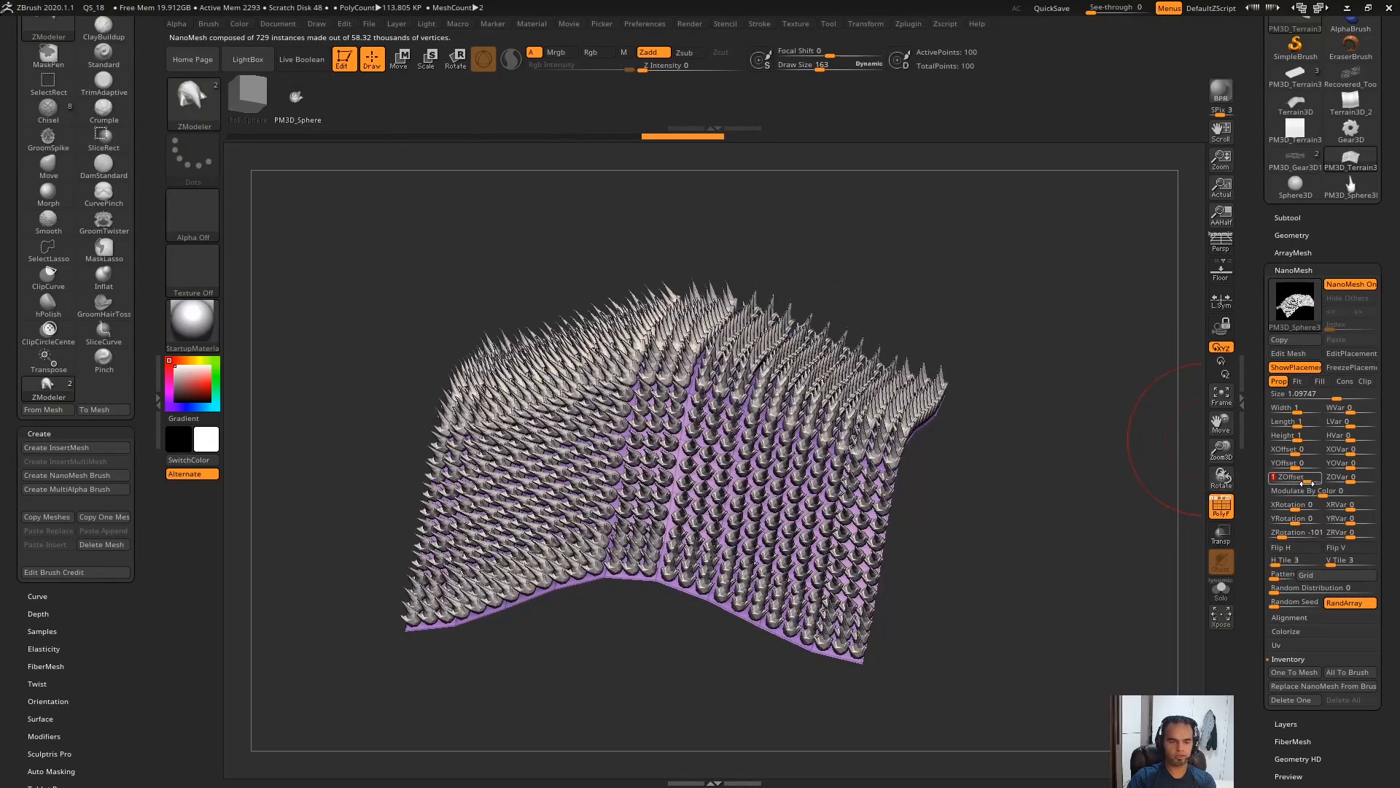
{"action": "mouse_move", "coordinate": [1307, 482]}
{"action": "left_mouse_down"}
{"action": "mouse_move", "coordinate": [1144, 485]}
{"action": "mouse_move", "coordinate": [1304, 483]}
{"action": "left_mouse_up"}
{"action": "mouse_move", "coordinate": [1154, 456]}
{"action": "left_mouse_down"}
{"action": "mouse_move", "coordinate": [1147, 516]}
{"action": "mouse_move", "coordinate": [1123, 517]}
{"action": "left_mouse_up"}
{"action": "key", "text": "s"}
{"action": "left_click_drag", "start_coordinate": [1123, 513], "coordinate": [1115, 513]}
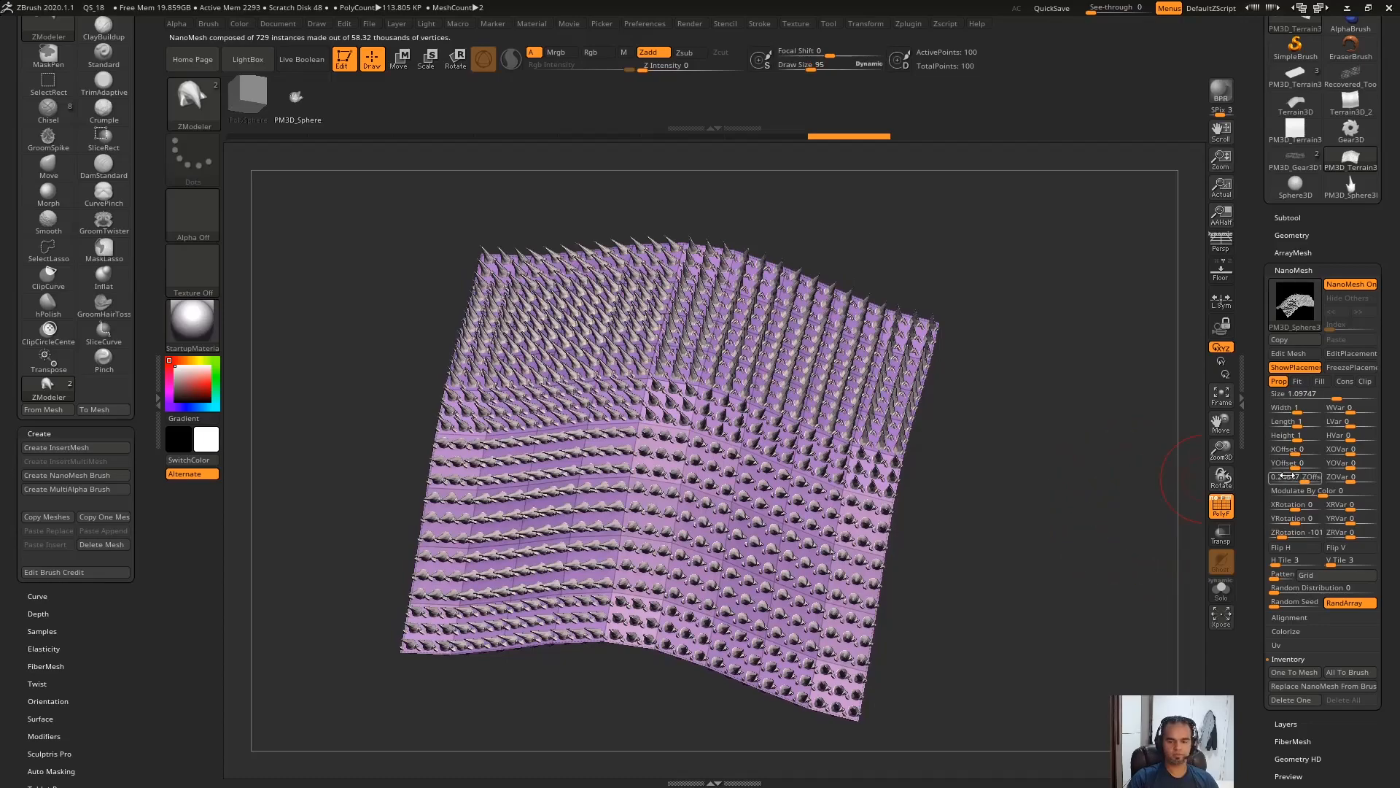
Step: Enlarge the spikes to size 2.95415 and set X rotation 31, Y rotation 24 and X, Y, Z rotation variances 16, 26 and 22
{"action": "left_click_drag", "start_coordinate": [1290, 505], "coordinate": [1358, 519]}
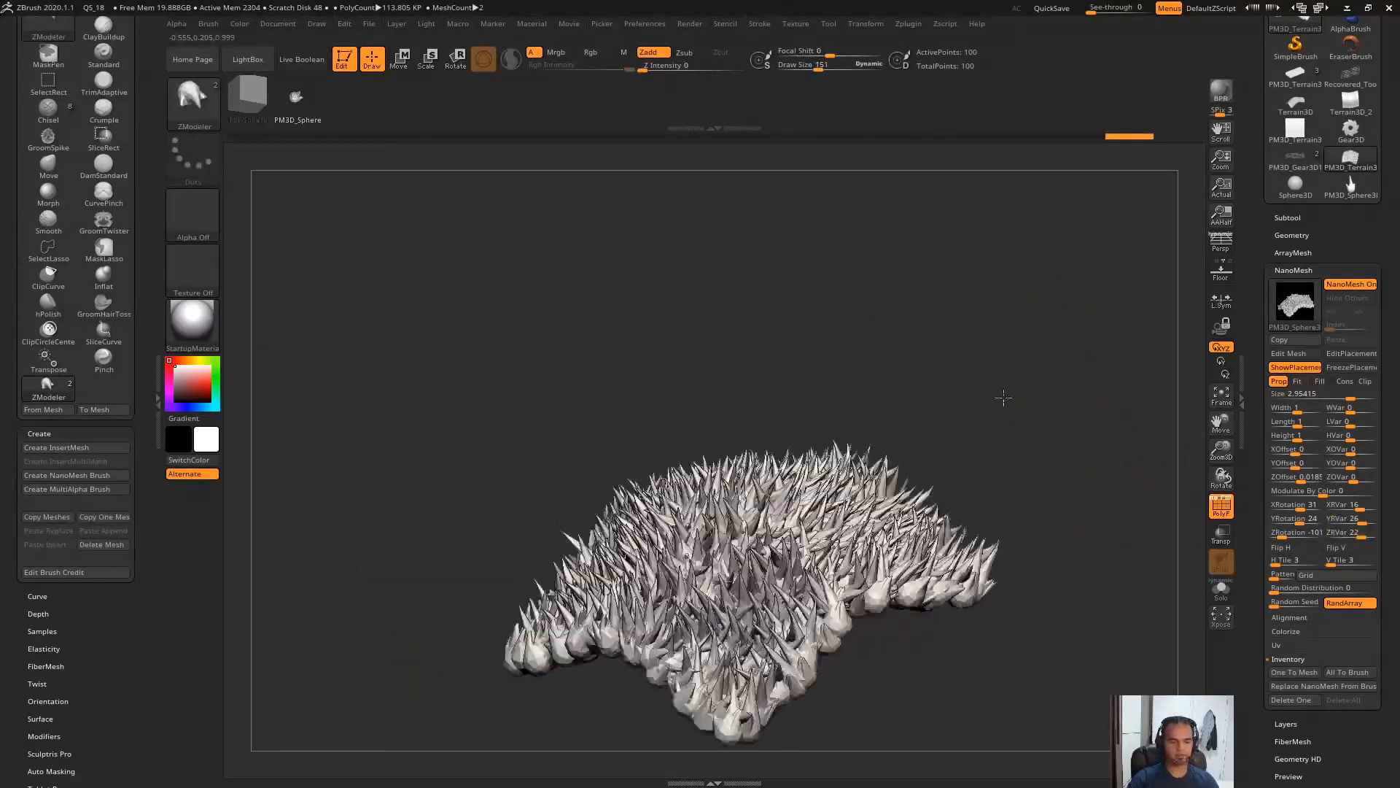
{"action": "left_click_drag", "start_coordinate": [991, 355], "coordinate": [963, 405]}
{"action": "left_click_drag", "start_coordinate": [1076, 301], "coordinate": [897, 344]}
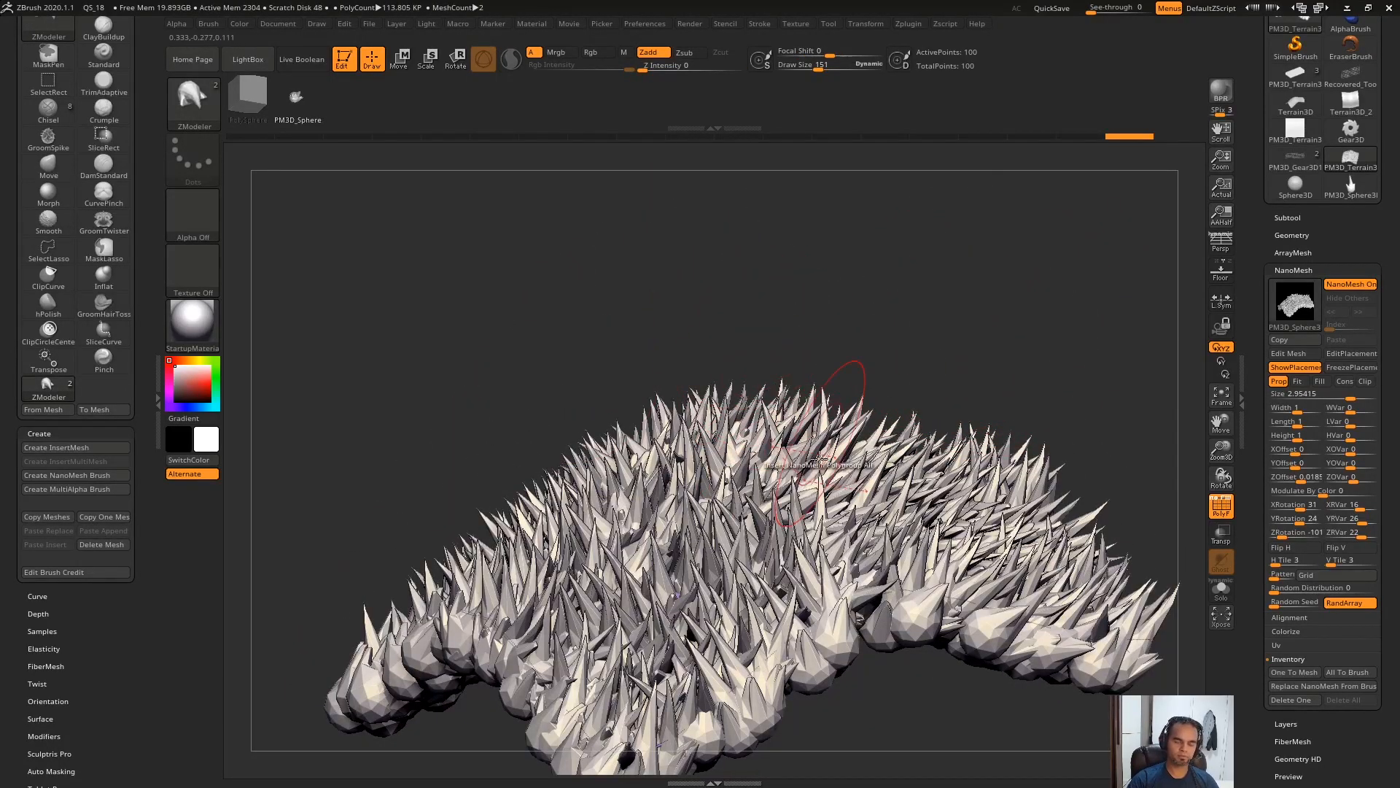
{"action": "mouse_move", "coordinate": [961, 312]}
{"action": "left_mouse_down"}
{"action": "mouse_move", "coordinate": [1096, 262]}
{"action": "mouse_move", "coordinate": [1084, 252]}
{"action": "left_mouse_up"}
{"action": "mouse_move", "coordinate": [1165, 289]}
{"action": "left_mouse_down"}
{"action": "mouse_move", "coordinate": [1153, 228]}
{"action": "mouse_move", "coordinate": [1047, 250]}
{"action": "mouse_move", "coordinate": [791, 385]}
{"action": "mouse_move", "coordinate": [898, 256]}
{"action": "left_mouse_up"}
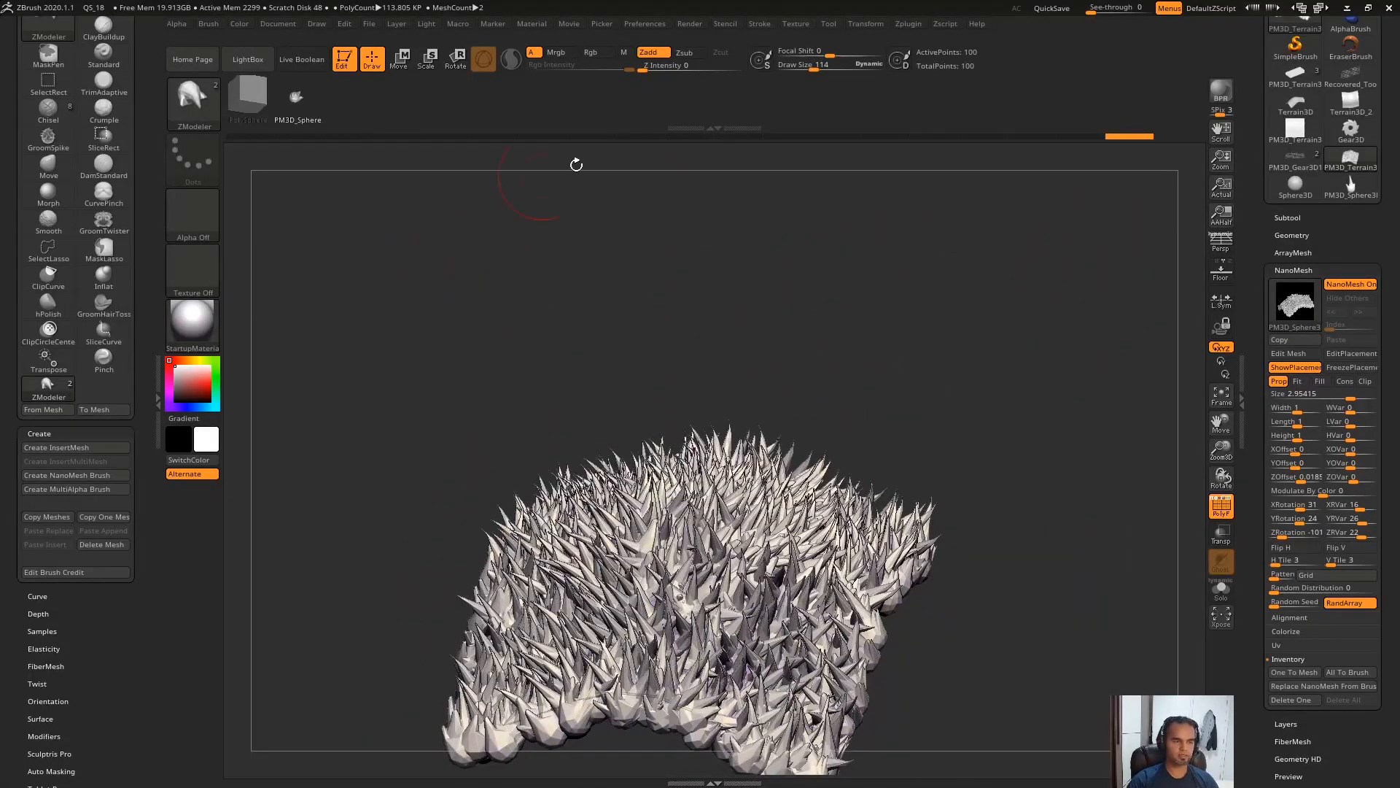
Step: Stretch a subdivided PolyMesh cube into a long, thin vertical strip
{"action": "left_click_drag", "start_coordinate": [681, 535], "coordinate": [708, 128]}
{"action": "left_click_drag", "start_coordinate": [799, 328], "coordinate": [783, 481]}
{"action": "mouse_move", "coordinate": [678, 530]}
{"action": "left_mouse_down"}
{"action": "mouse_move", "coordinate": [720, 501]}
{"action": "mouse_move", "coordinate": [708, 359]}
{"action": "left_mouse_up"}
{"action": "key", "text": "q"}
{"action": "key", "text": "space"}
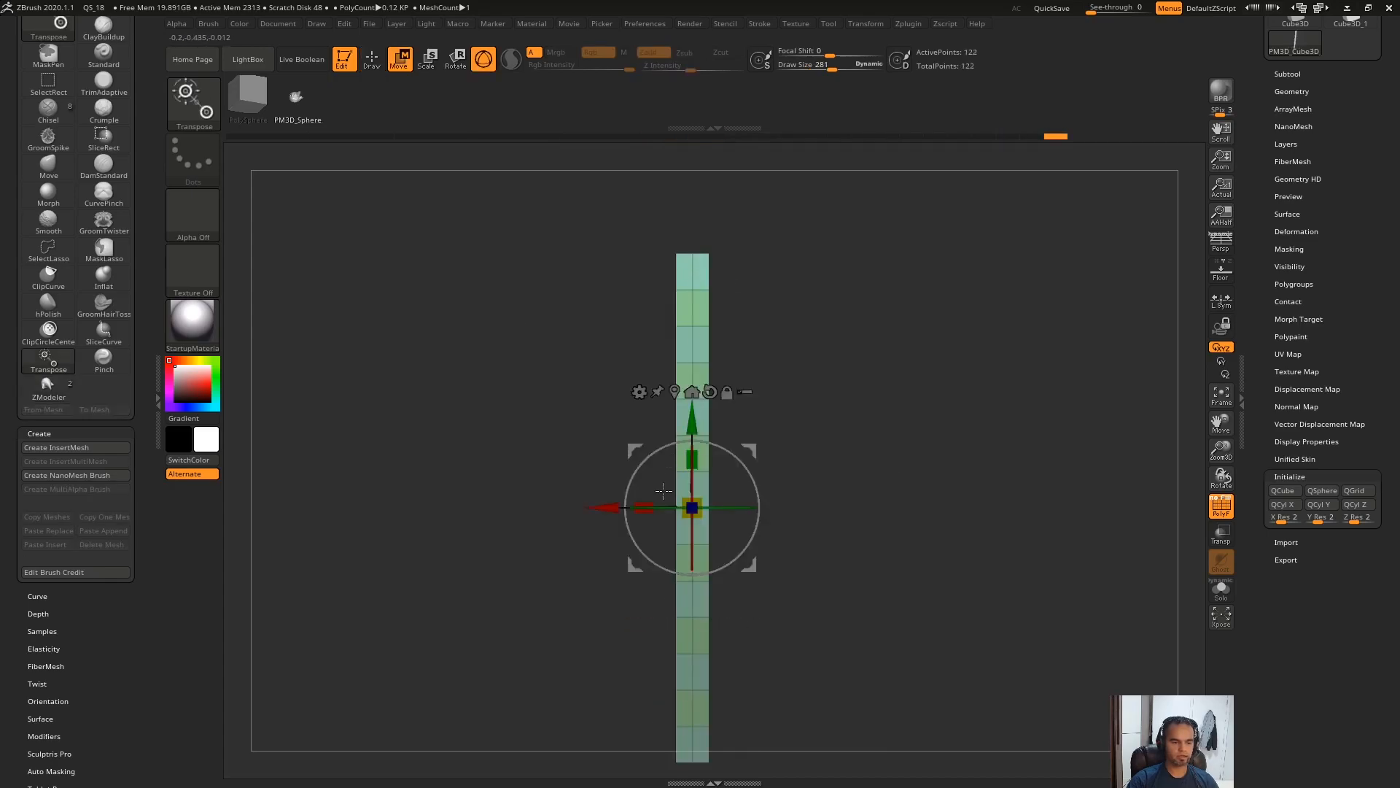
Step: Taper and bend the thin strip into a curved, pointed strand, using a mask to limit the deformation
{"action": "left_click_drag", "start_coordinate": [645, 506], "coordinate": [777, 500]}
{"action": "key", "text": "q"}
{"action": "left_click_drag", "start_coordinate": [861, 437], "coordinate": [781, 365]}
{"action": "mouse_move", "coordinate": [725, 280]}
{"action": "left_mouse_down", "text": "ctrl"}
{"action": "mouse_move", "coordinate": [750, 539]}
{"action": "mouse_move", "coordinate": [711, 550]}
{"action": "left_mouse_up", "text": "ctrl"}
{"action": "mouse_move", "coordinate": [769, 511]}
{"action": "left_mouse_down"}
{"action": "mouse_move", "coordinate": [795, 452]}
{"action": "mouse_move", "coordinate": [787, 194]}
{"action": "mouse_move", "coordinate": [639, 310]}
{"action": "mouse_move", "coordinate": [644, 289]}
{"action": "left_mouse_up"}
{"action": "left_click_drag", "start_coordinate": [726, 449], "coordinate": [745, 511]}
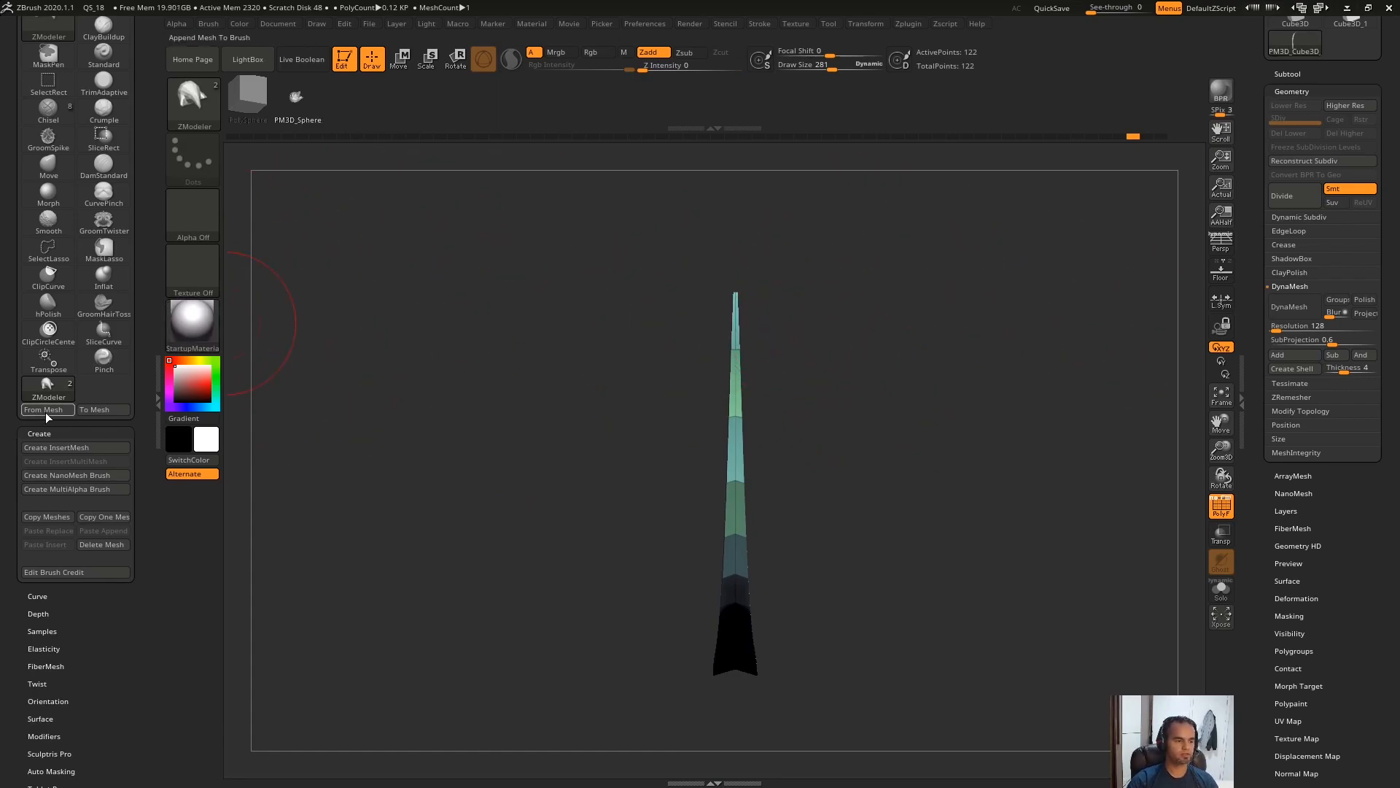
Step: Append the curved strand to the NanoMesh brush and insert it over the spiky terrain at size 1.15335 with Z rotation 33
{"action": "left_click_drag", "start_coordinate": [1384, 28], "coordinate": [1385, 130]}
{"action": "left_click", "coordinate": [1352, 63]}
{"action": "left_click_drag", "start_coordinate": [962, 394], "coordinate": [945, 329]}
{"action": "left_click_drag", "start_coordinate": [853, 537], "coordinate": [898, 642]}
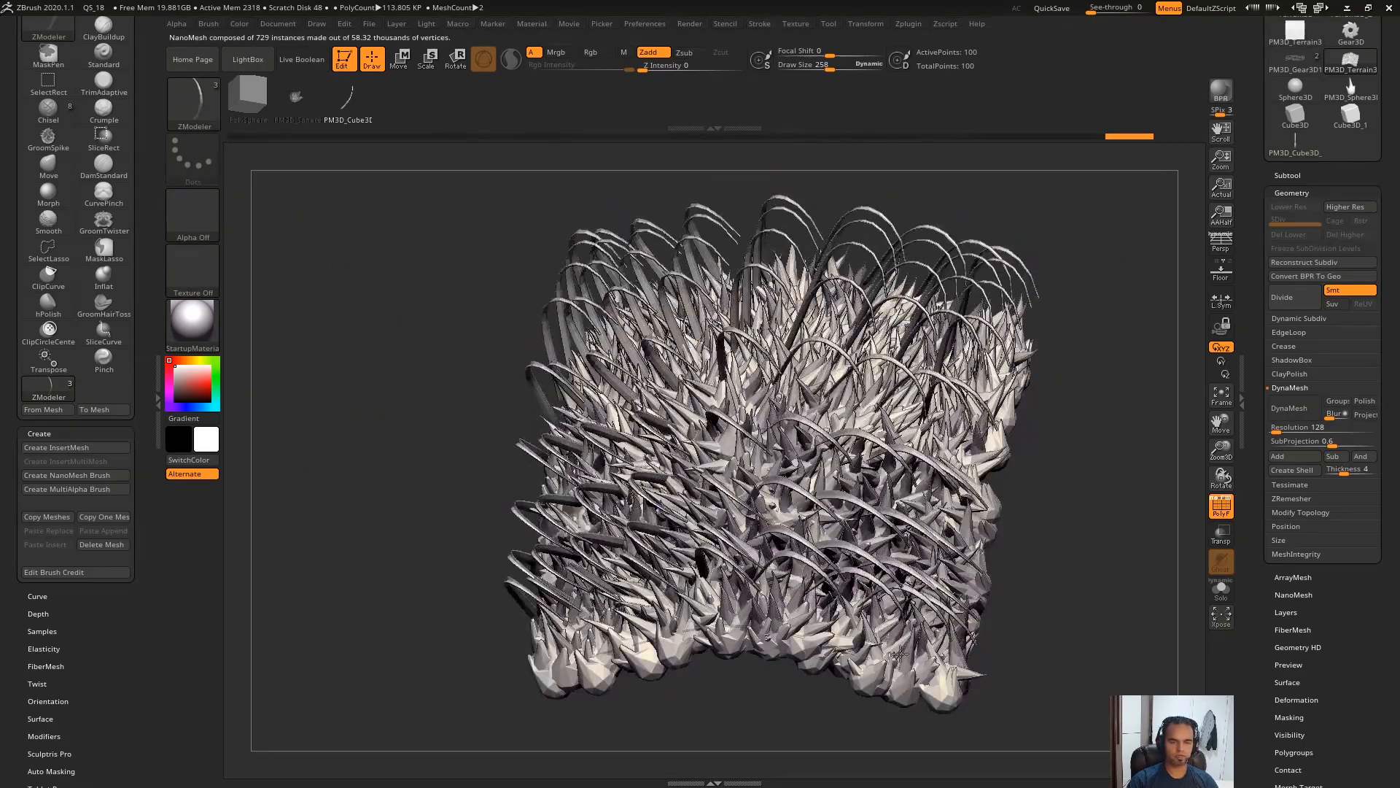
{"action": "left_click", "coordinate": [1318, 194]}
{"action": "left_click", "coordinate": [1305, 229]}
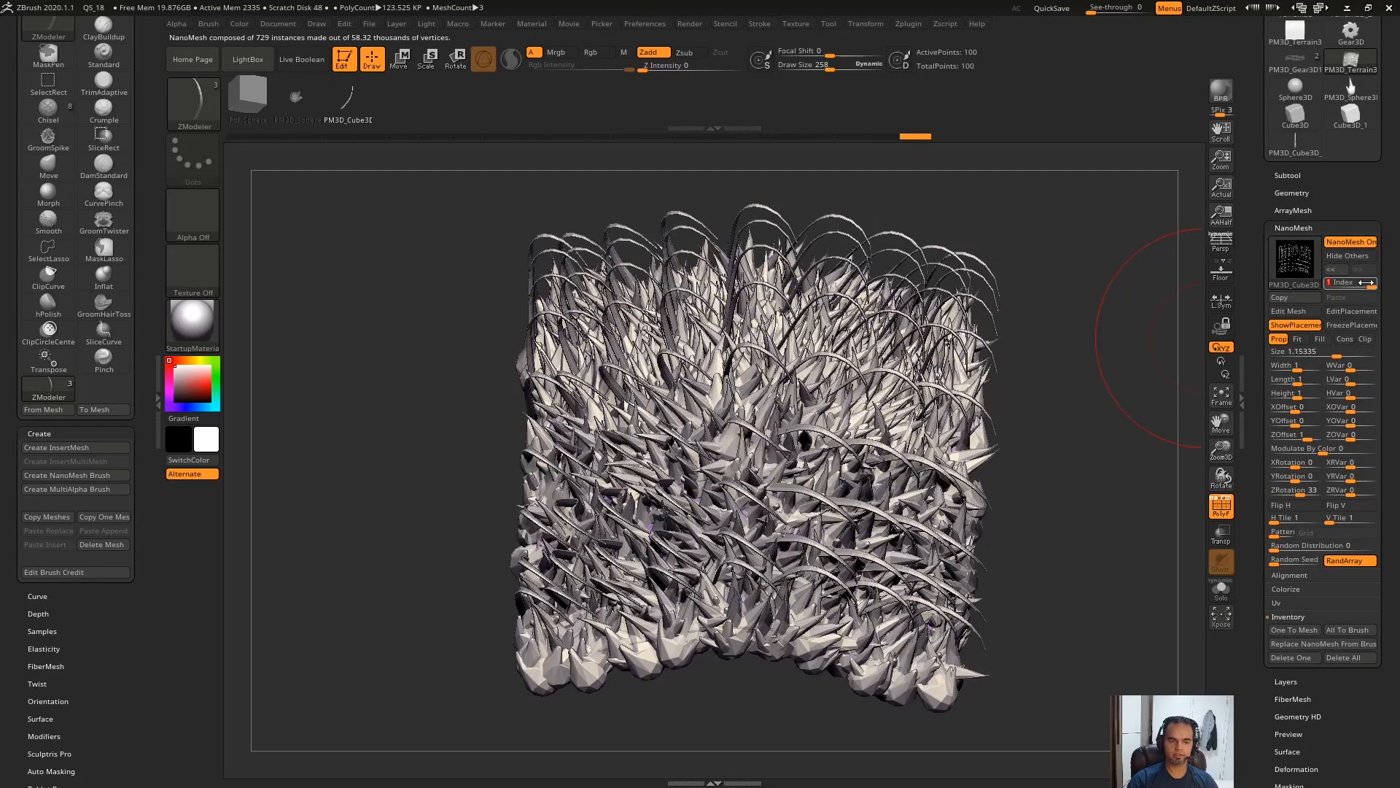
Step: Set the curved strand NanoMesh's Z rotation variance to 72
{"action": "key", "text": "s"}
{"action": "left_click_drag", "start_coordinate": [1090, 466], "coordinate": [1123, 441]}
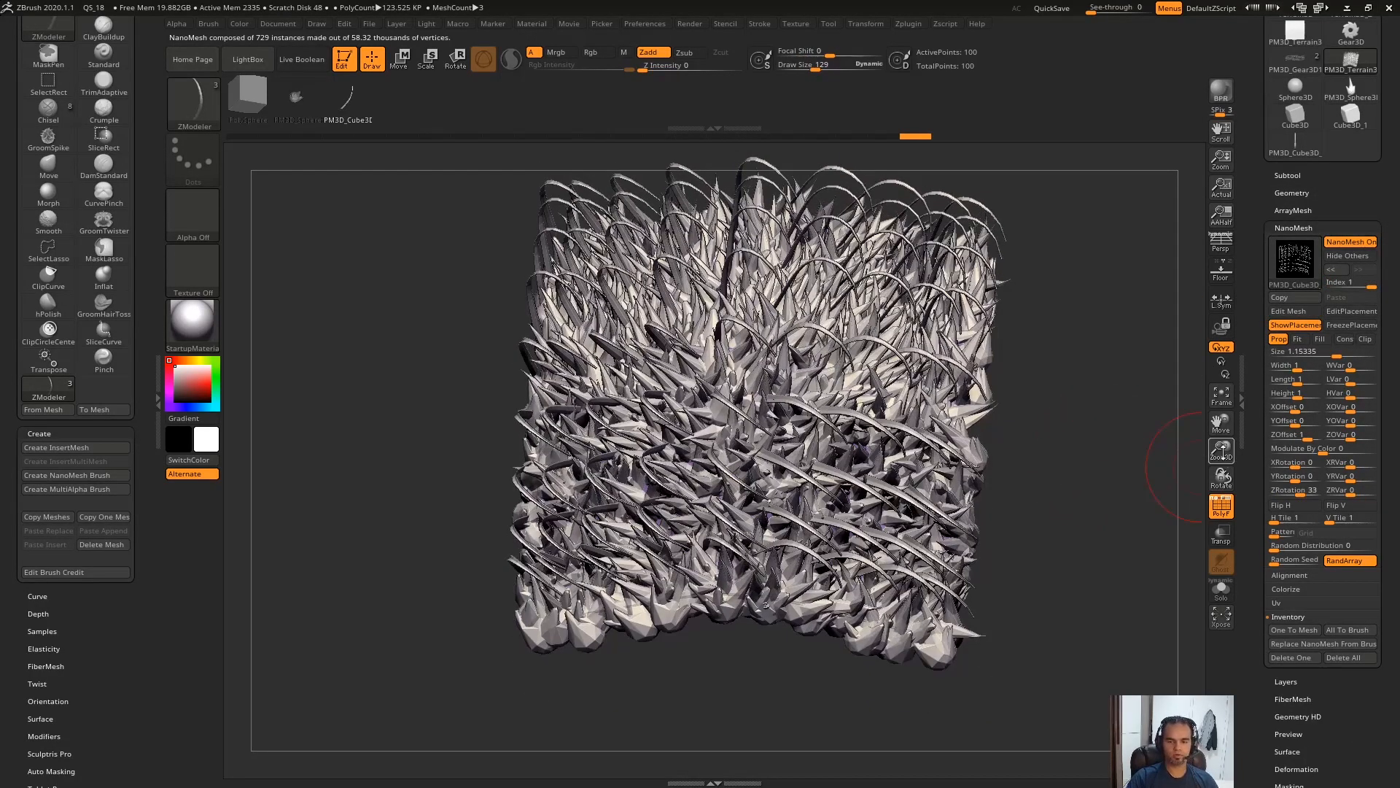
{"action": "type", "text": "72"}
{"action": "key", "text": "Return"}
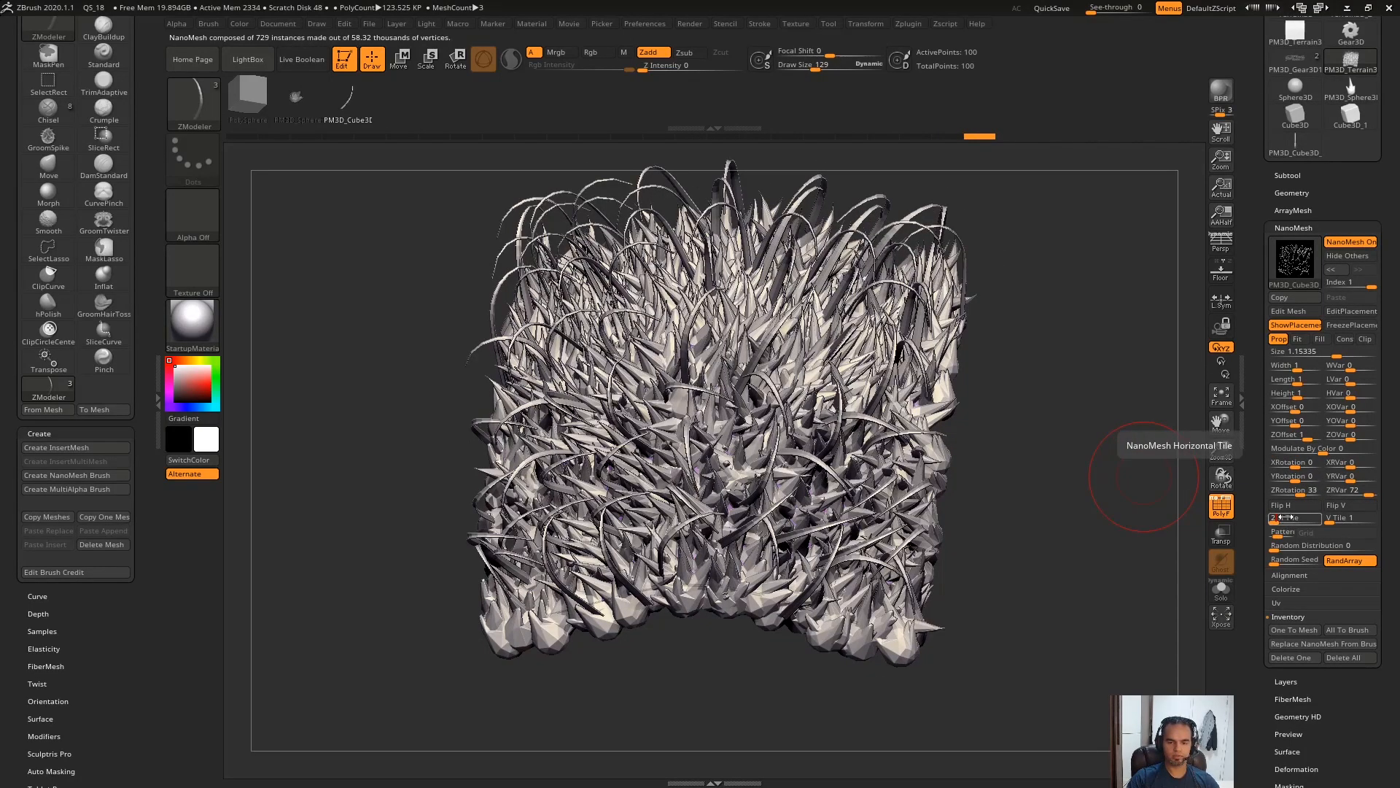
Step: Give the strand NanoMesh V Tile 2 and the Checker Odd Inset pattern, with random distribution 0.14897
{"action": "left_click_drag", "start_coordinate": [1343, 517], "coordinate": [1289, 534]}
{"action": "left_click_drag", "start_coordinate": [1118, 500], "coordinate": [1152, 491]}
{"action": "left_click", "coordinate": [1283, 548]}
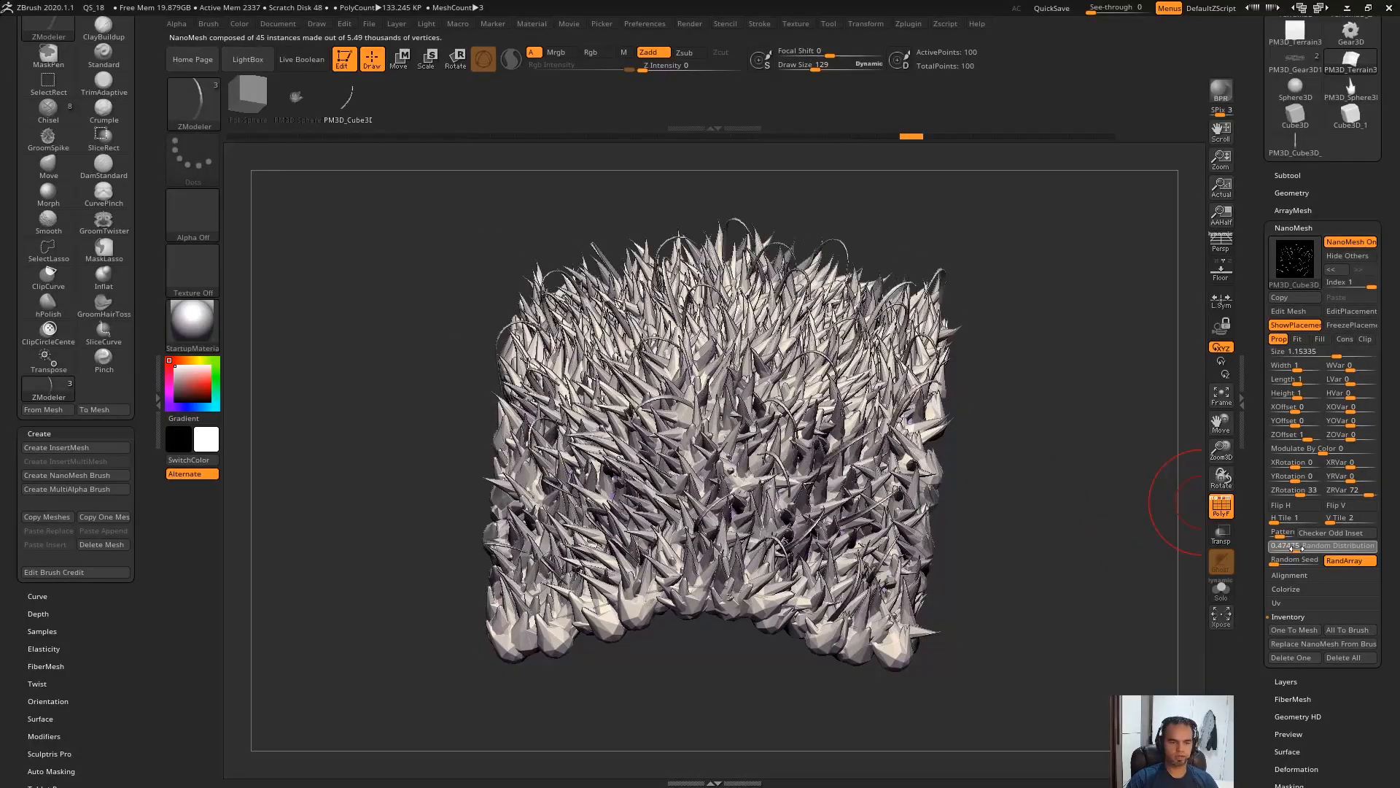
{"action": "left_click_drag", "start_coordinate": [1151, 569], "coordinate": [1170, 447]}
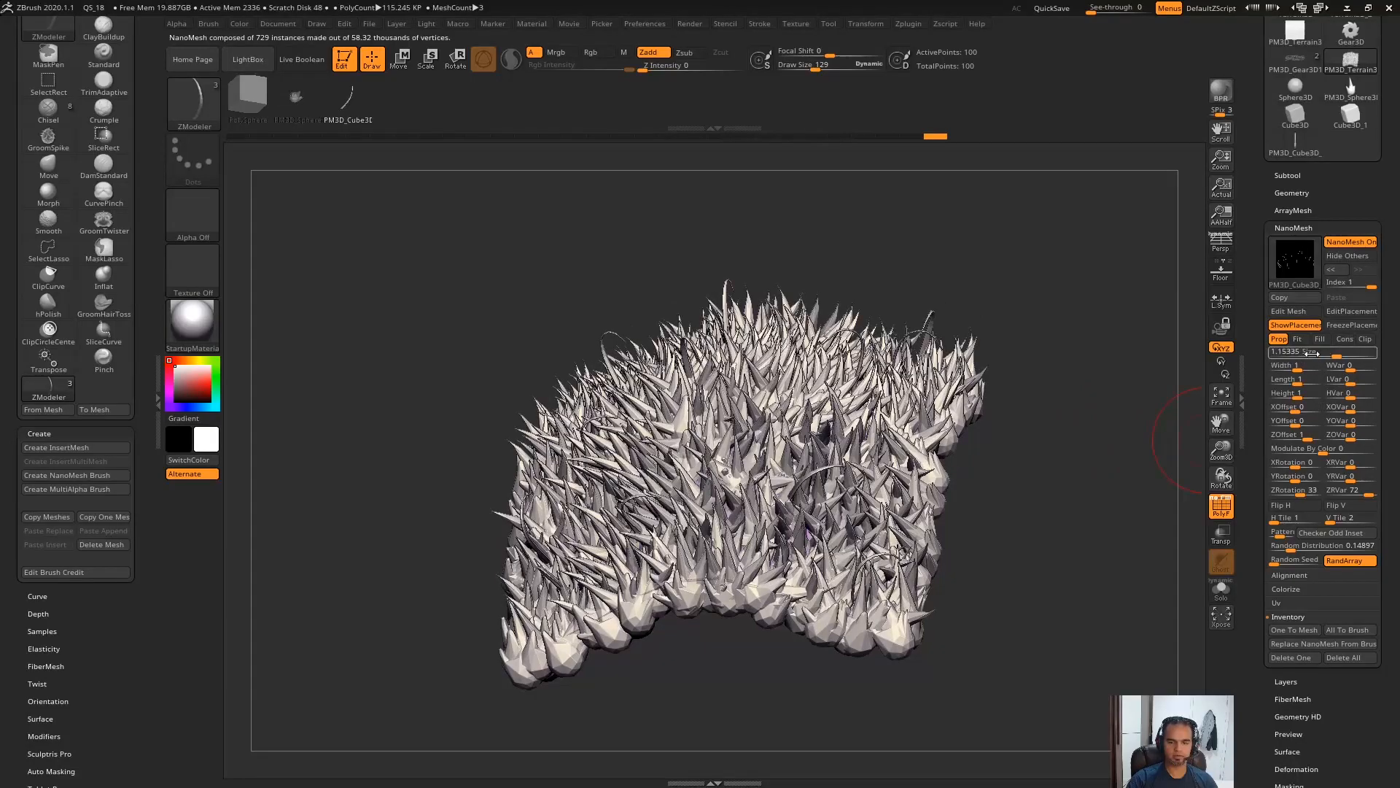
Step: Increase the strands' size and readjust their random distribution across the spiky terrain
{"action": "left_click_drag", "start_coordinate": [1344, 353], "coordinate": [1346, 353]}
{"action": "left_click_drag", "start_coordinate": [1079, 469], "coordinate": [1174, 556]}
{"action": "left_click_drag", "start_coordinate": [1291, 548], "coordinate": [1295, 548]}
{"action": "left_click_drag", "start_coordinate": [1167, 525], "coordinate": [1138, 409]}
{"action": "left_click_drag", "start_coordinate": [1090, 290], "coordinate": [1063, 234]}
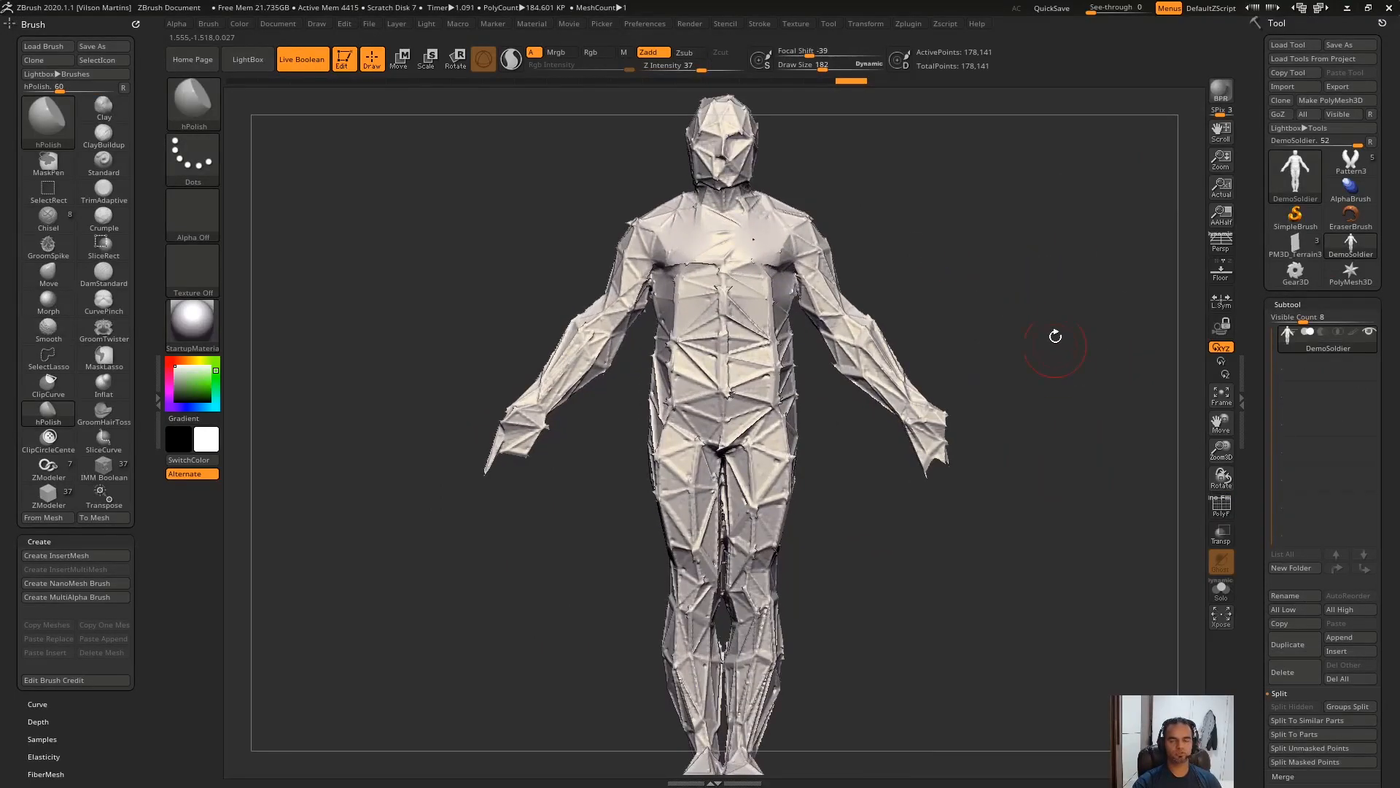
Step: Switch from the panelled soldier to the Gear3D primitive and convert it into a PolyMesh3D
{"action": "mouse_move", "coordinate": [1095, 299]}
{"action": "left_mouse_down"}
{"action": "mouse_move", "coordinate": [1043, 299]}
{"action": "mouse_move", "coordinate": [1108, 310]}
{"action": "left_mouse_up"}
{"action": "left_click", "coordinate": [1282, 284]}
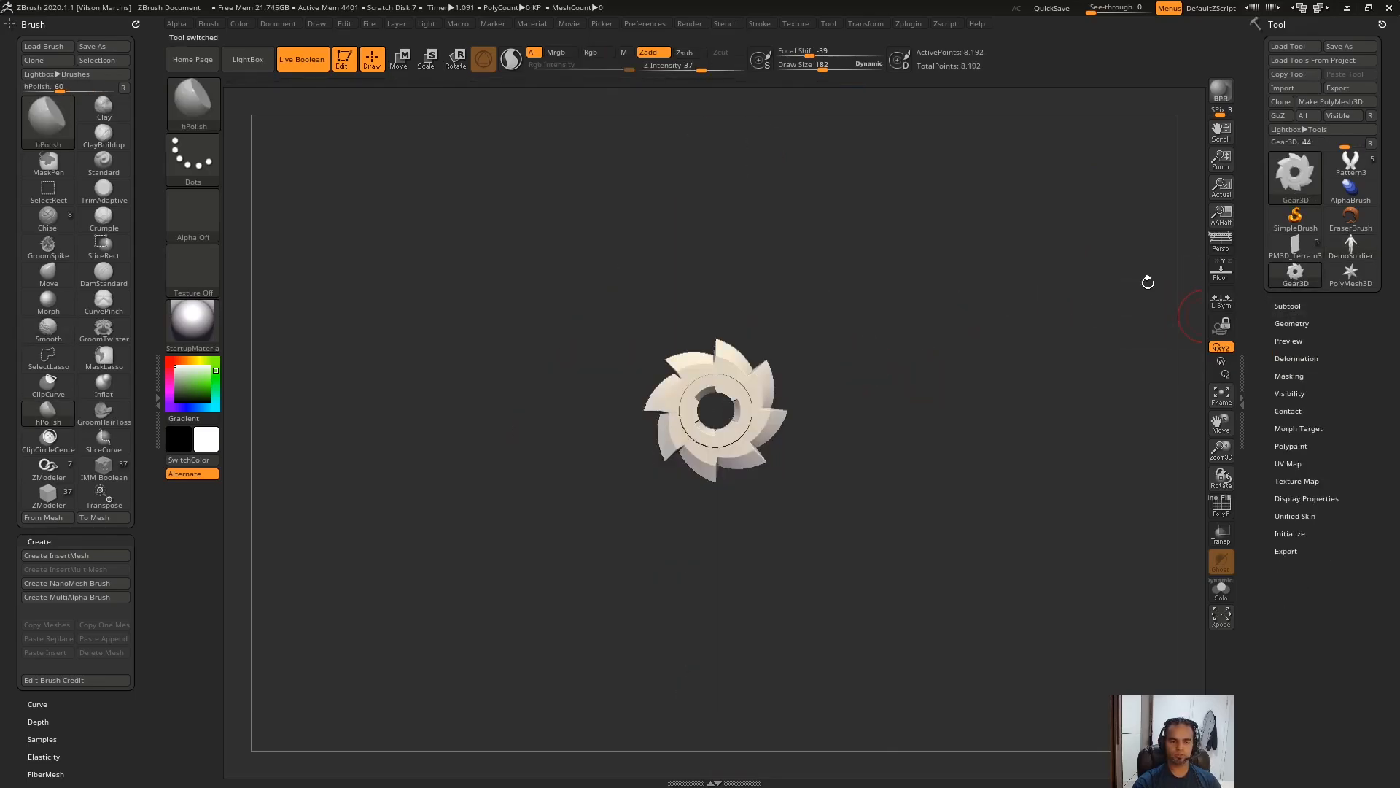
{"action": "left_click", "coordinate": [1330, 102]}
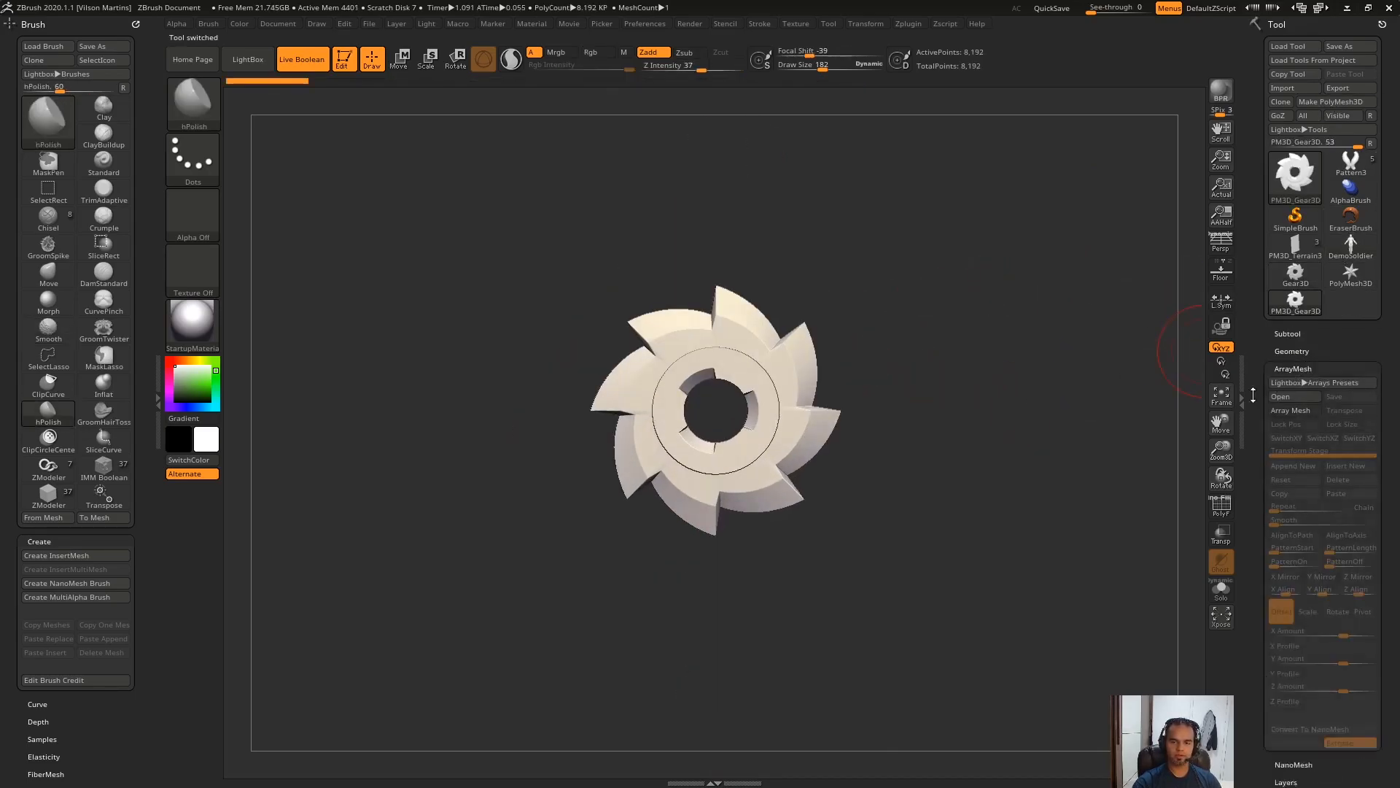
Step: Turn on Array Mesh for the gear with 24 repeats and an X offset of about 24
{"action": "left_click", "coordinate": [1291, 410]}
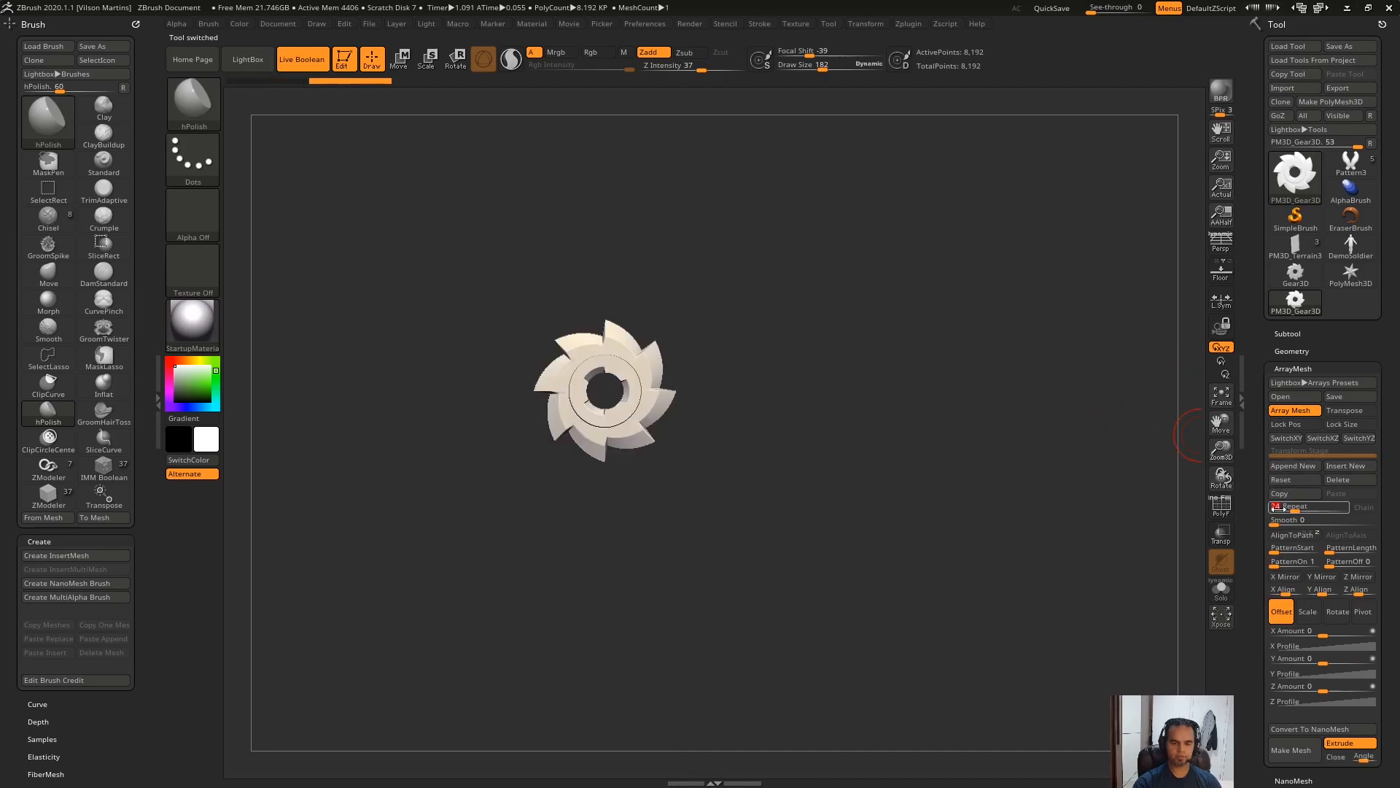
{"action": "left_click", "coordinate": [1276, 509]}
{"action": "type", "text": "24"}
{"action": "key", "text": "Return"}
{"action": "left_click_drag", "start_coordinate": [1332, 634], "coordinate": [1292, 616]}
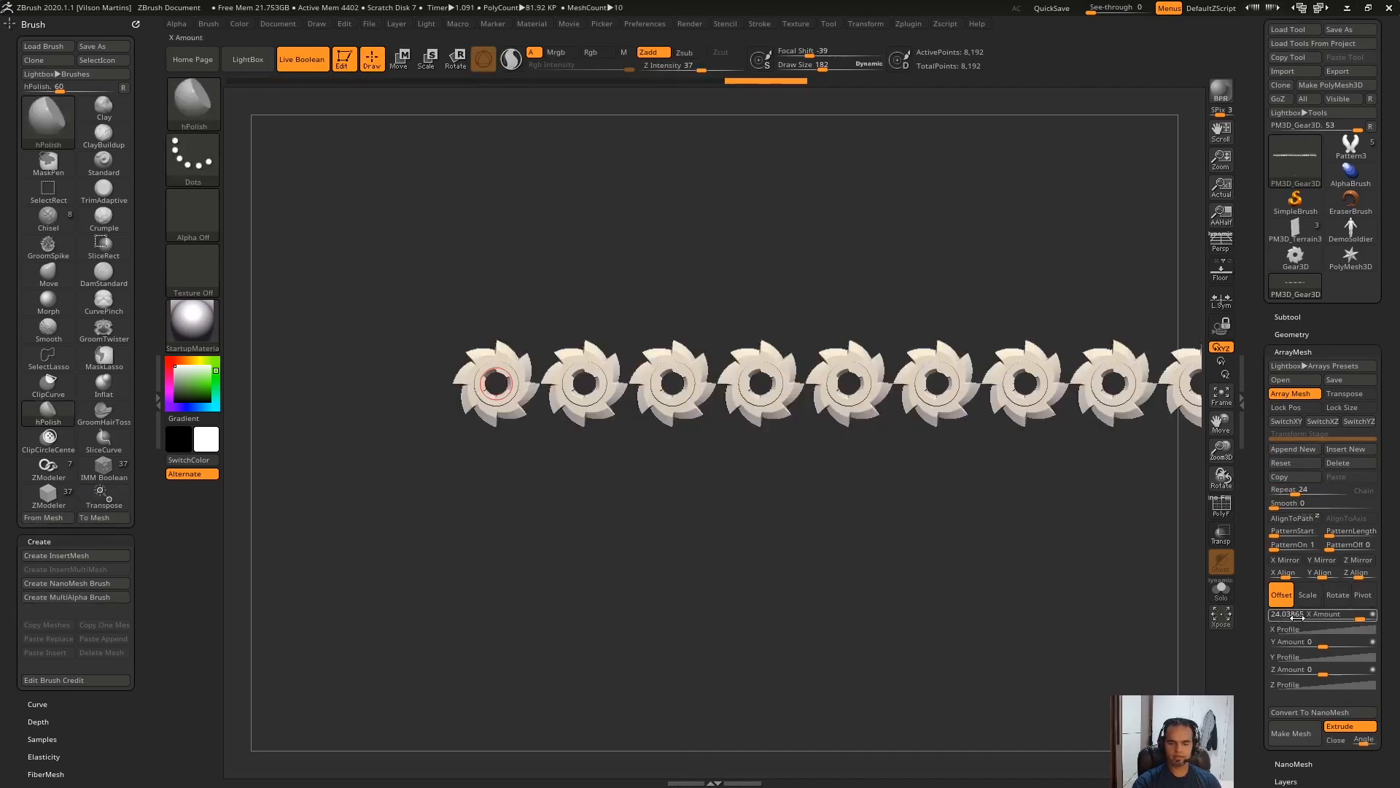
Step: Convert the row of arrayed gears to a NanoMesh and check its placement polygons
{"action": "left_click", "coordinate": [1316, 713]}
{"action": "left_click_drag", "start_coordinate": [981, 251], "coordinate": [562, 321]}
{"action": "key", "text": "shift+f"}
{"action": "key", "text": "shift+f"}
{"action": "left_click_drag", "start_coordinate": [919, 525], "coordinate": [992, 554], "text": "shift"}
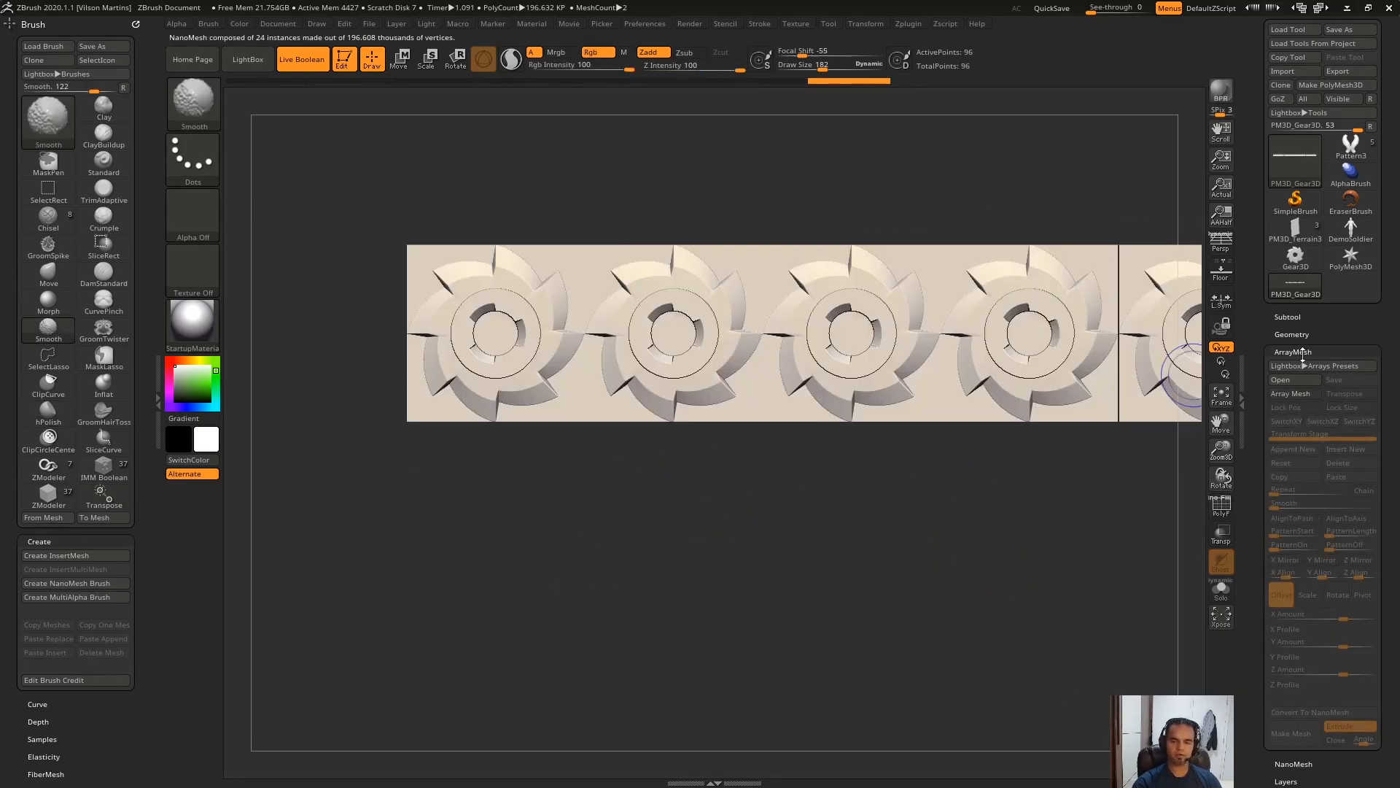
Step: Set the gear NanoMesh's H Tile and V Tile to 8 and its pattern to Checker Odd
{"action": "left_click", "coordinate": [1293, 351]}
{"action": "left_click", "coordinate": [1293, 369]}
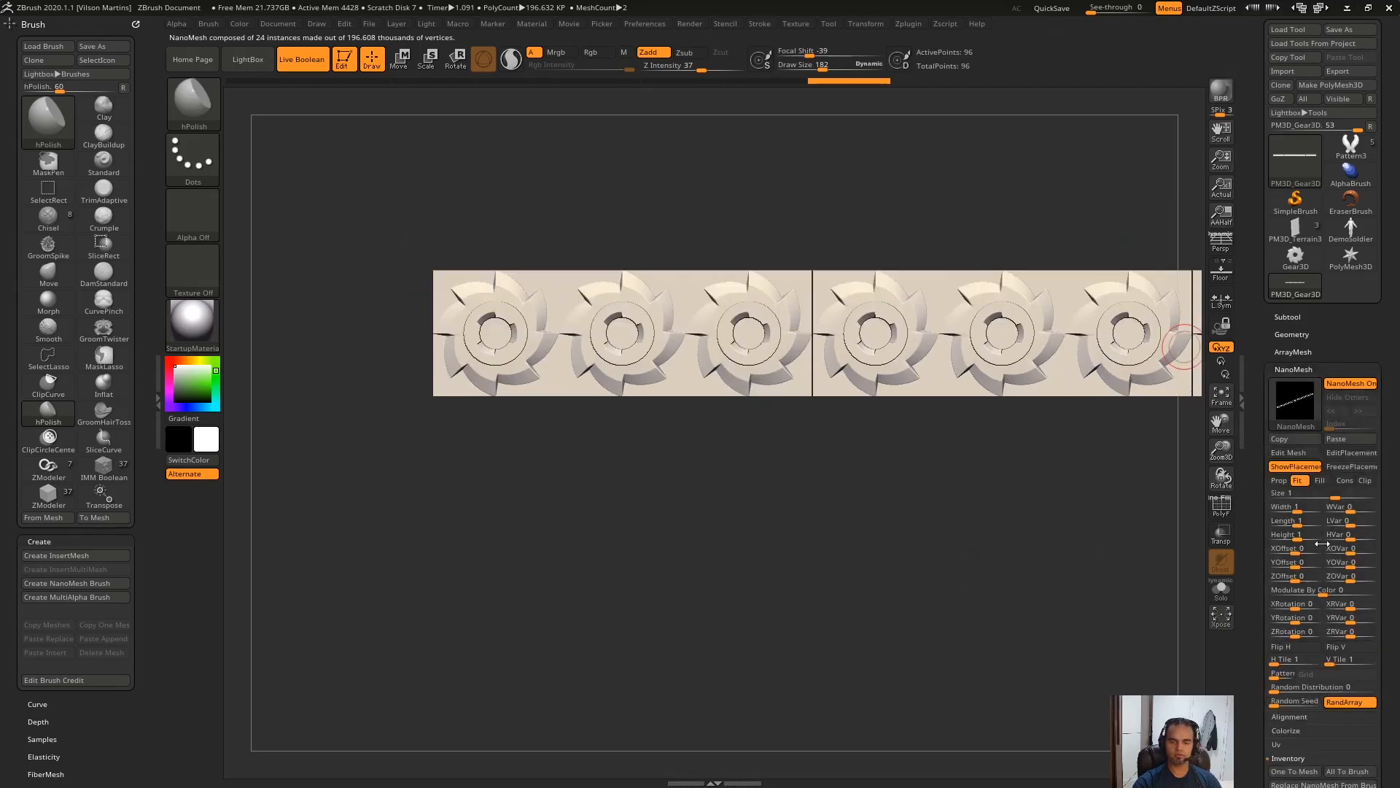
{"action": "left_click_drag", "start_coordinate": [1168, 497], "coordinate": [981, 540]}
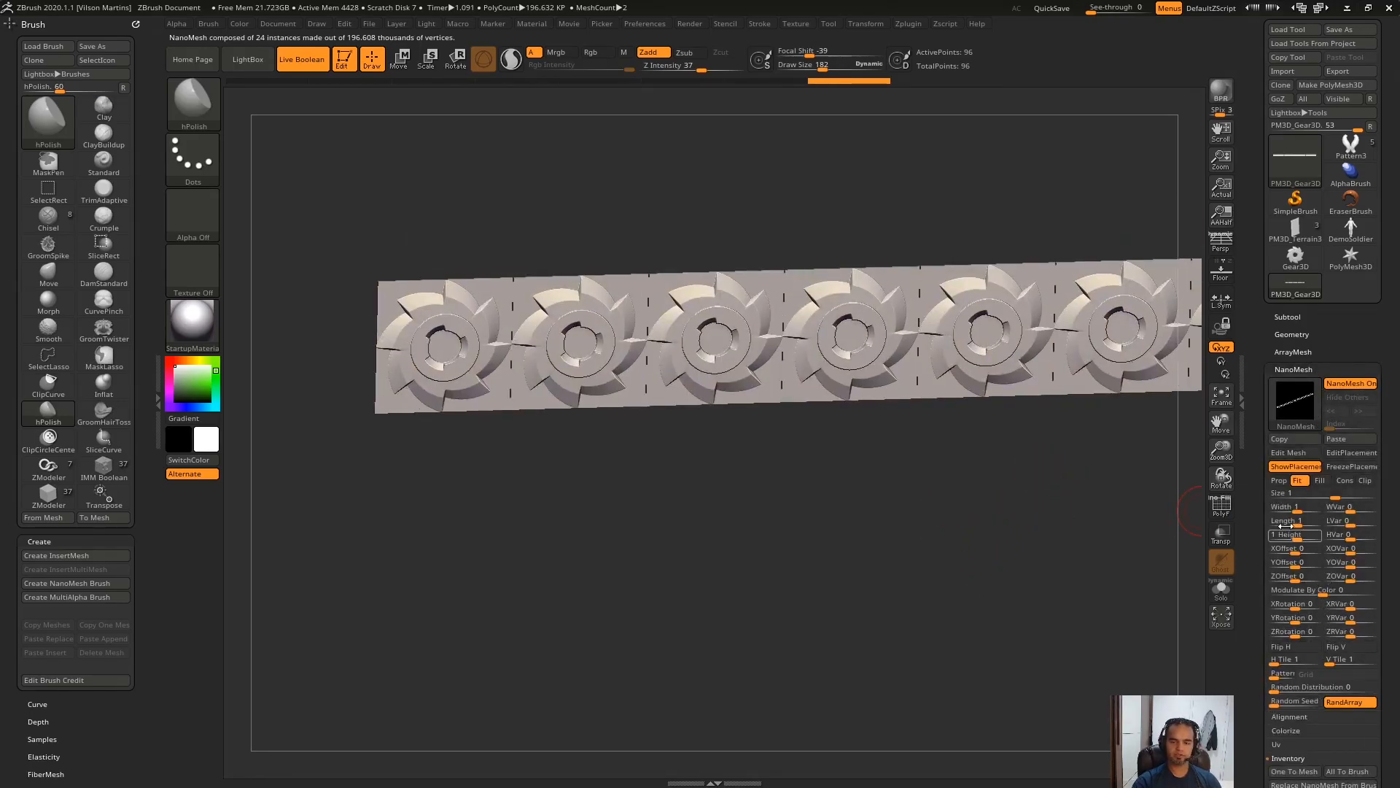
{"action": "left_click_drag", "start_coordinate": [1284, 660], "coordinate": [1337, 662]}
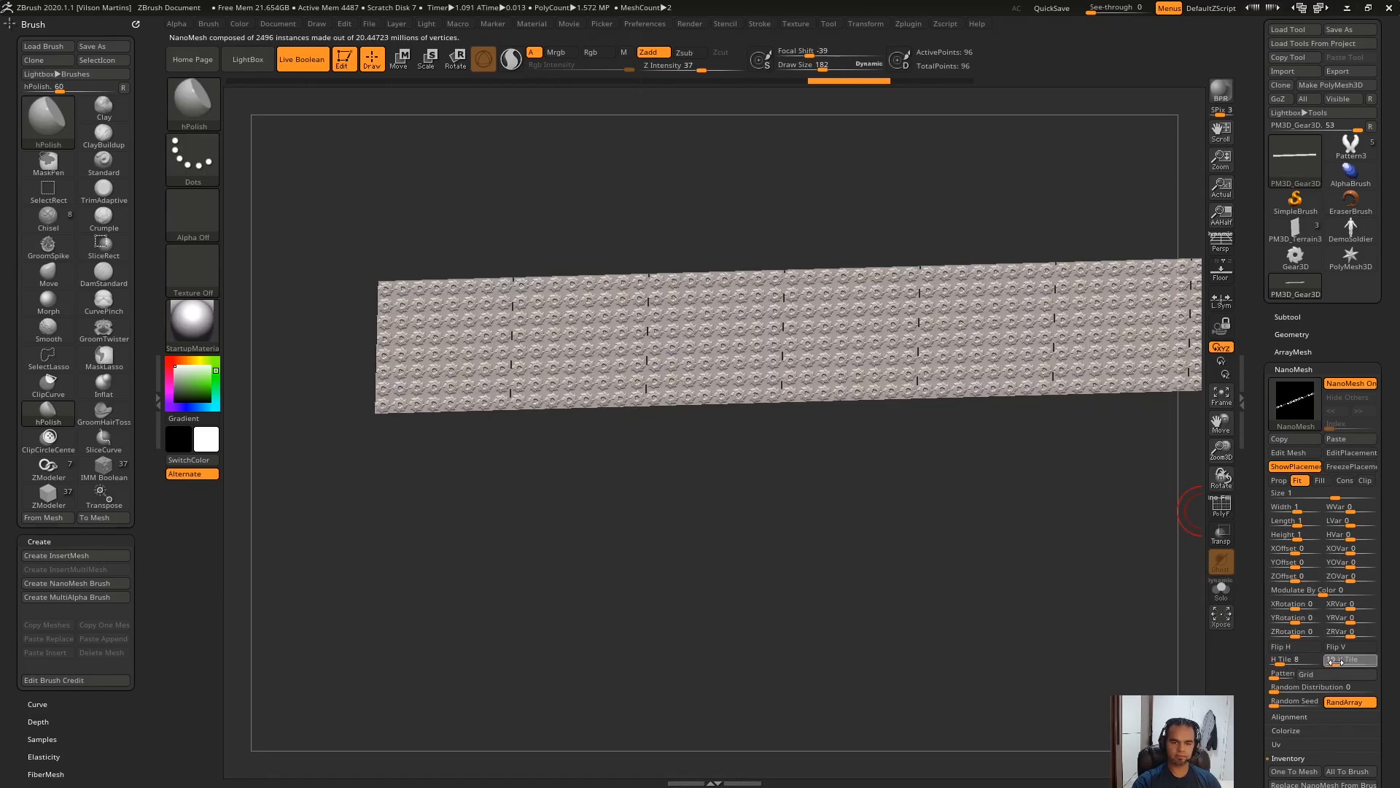
{"action": "left_click_drag", "start_coordinate": [1335, 662], "coordinate": [1338, 662]}
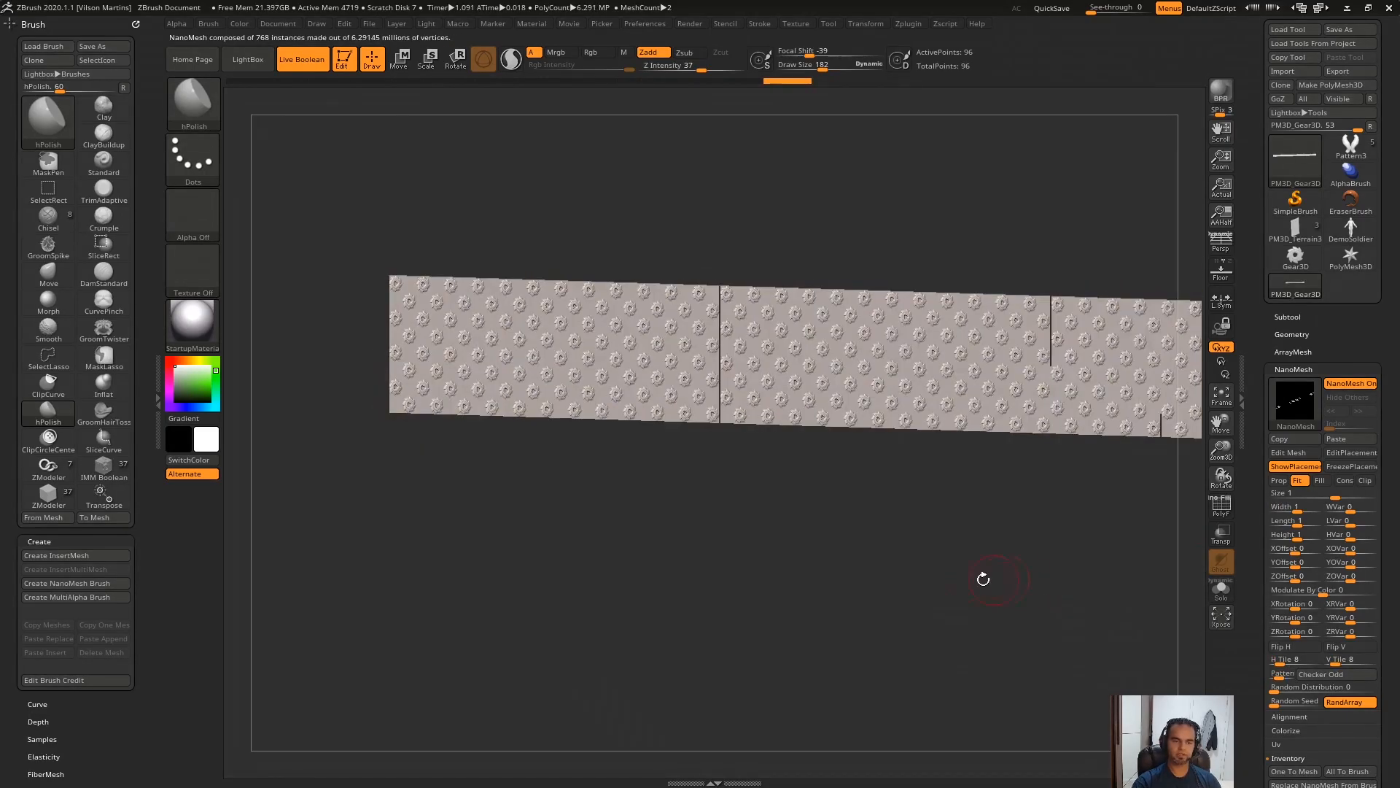
{"action": "left_click_drag", "start_coordinate": [982, 578], "coordinate": [910, 584]}
{"action": "left_click", "coordinate": [1311, 369]}
{"action": "left_click", "coordinate": [1318, 367]}
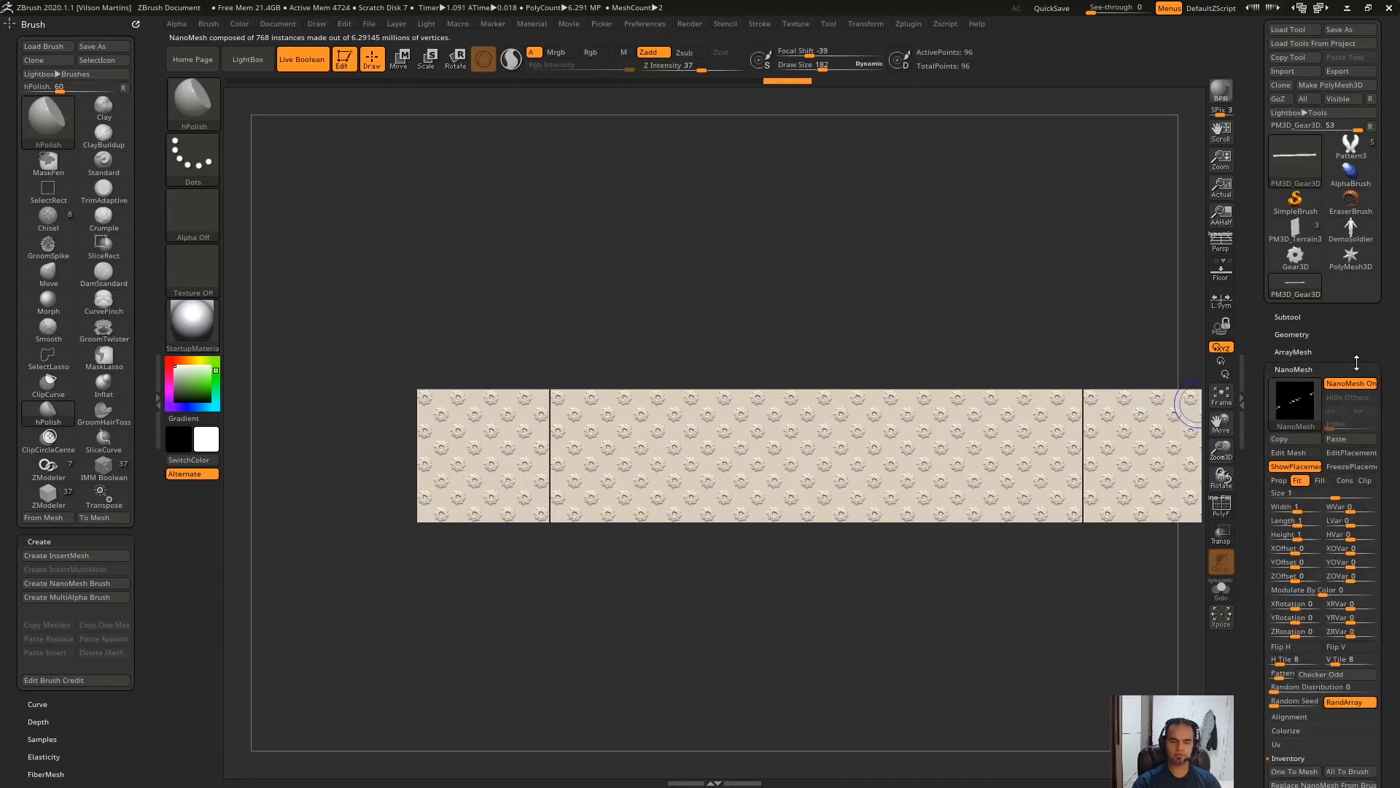
{"action": "left_click_drag", "start_coordinate": [918, 660], "coordinate": [789, 316]}
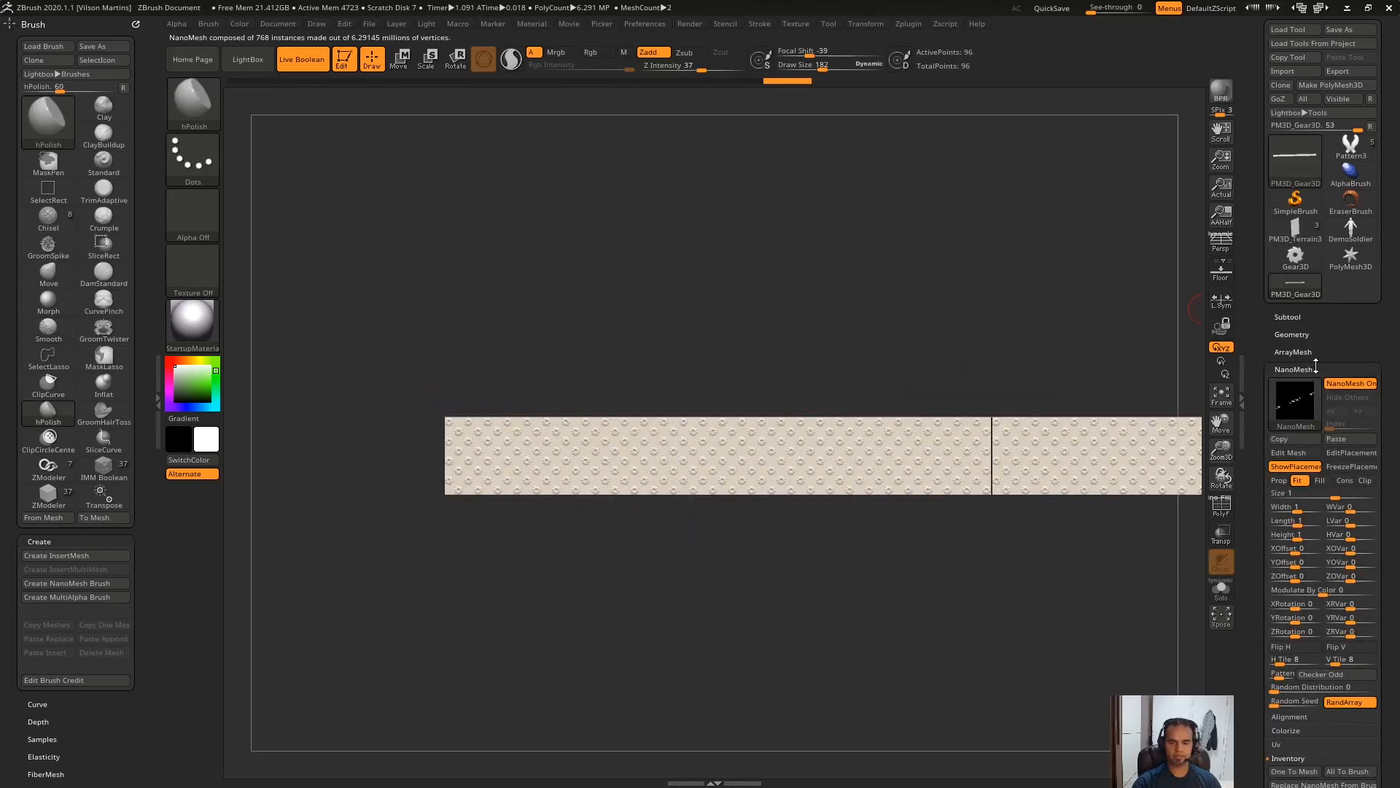
{"action": "left_click_drag", "start_coordinate": [1328, 369], "coordinate": [1328, 337]}
{"action": "left_click_drag", "start_coordinate": [1100, 302], "coordinate": [1141, 302], "text": "alt"}
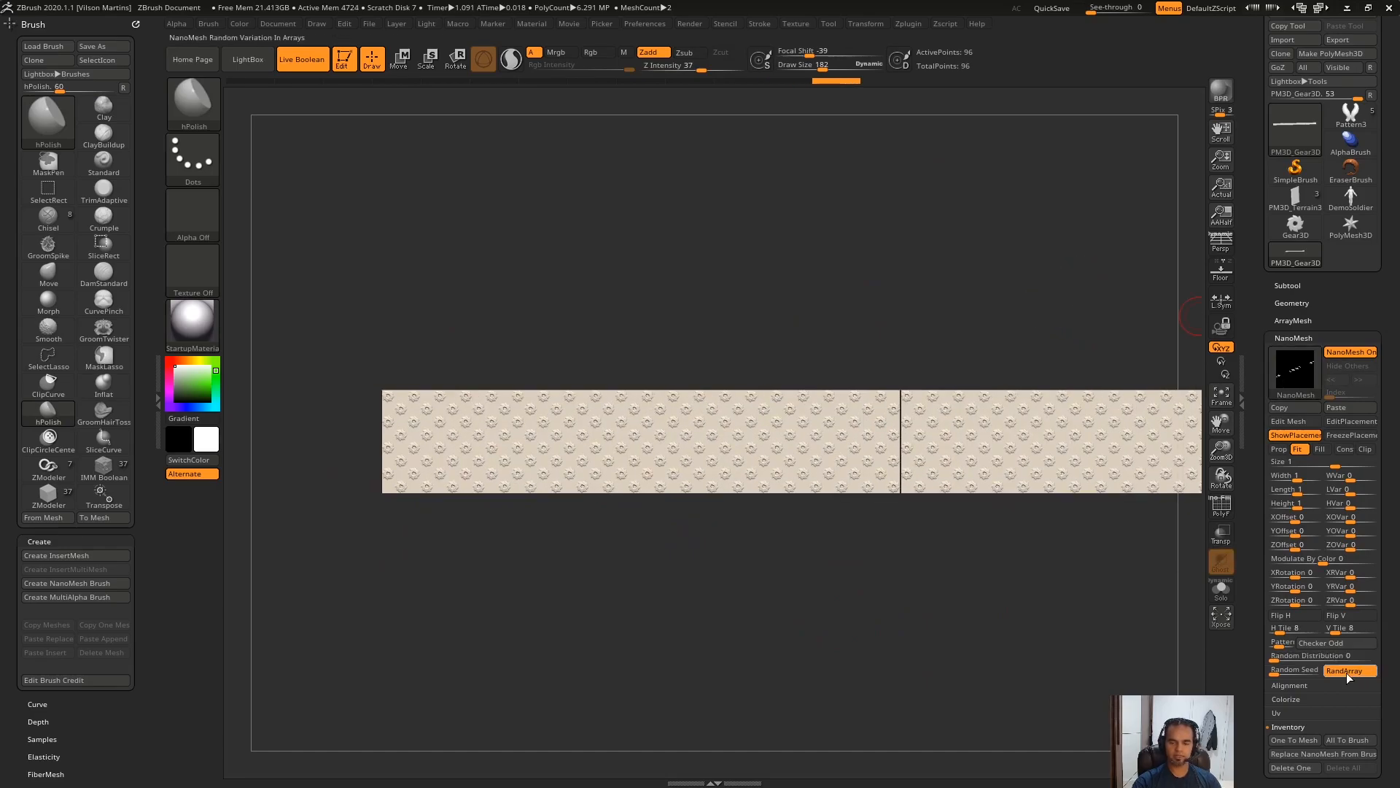
Step: Turn on Array Mesh for the gear NanoMesh strip with 6 repeats and a Y offset of about 8.6
{"action": "left_click", "coordinate": [1340, 336]}
{"action": "left_click", "coordinate": [1331, 321]}
{"action": "left_click", "coordinate": [1290, 362]}
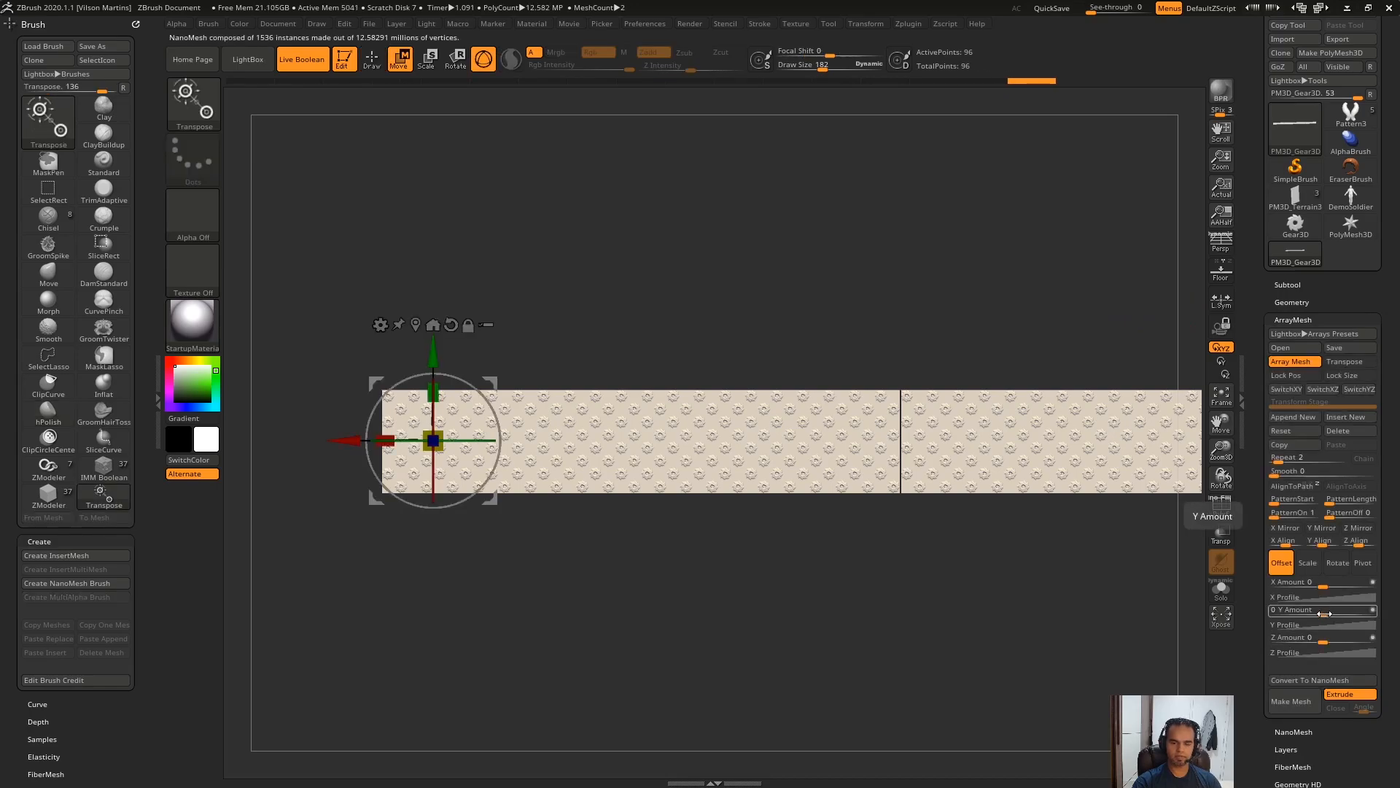
{"action": "left_click_drag", "start_coordinate": [1334, 613], "coordinate": [1353, 613]}
{"action": "left_click_drag", "start_coordinate": [1285, 458], "coordinate": [1288, 459]}
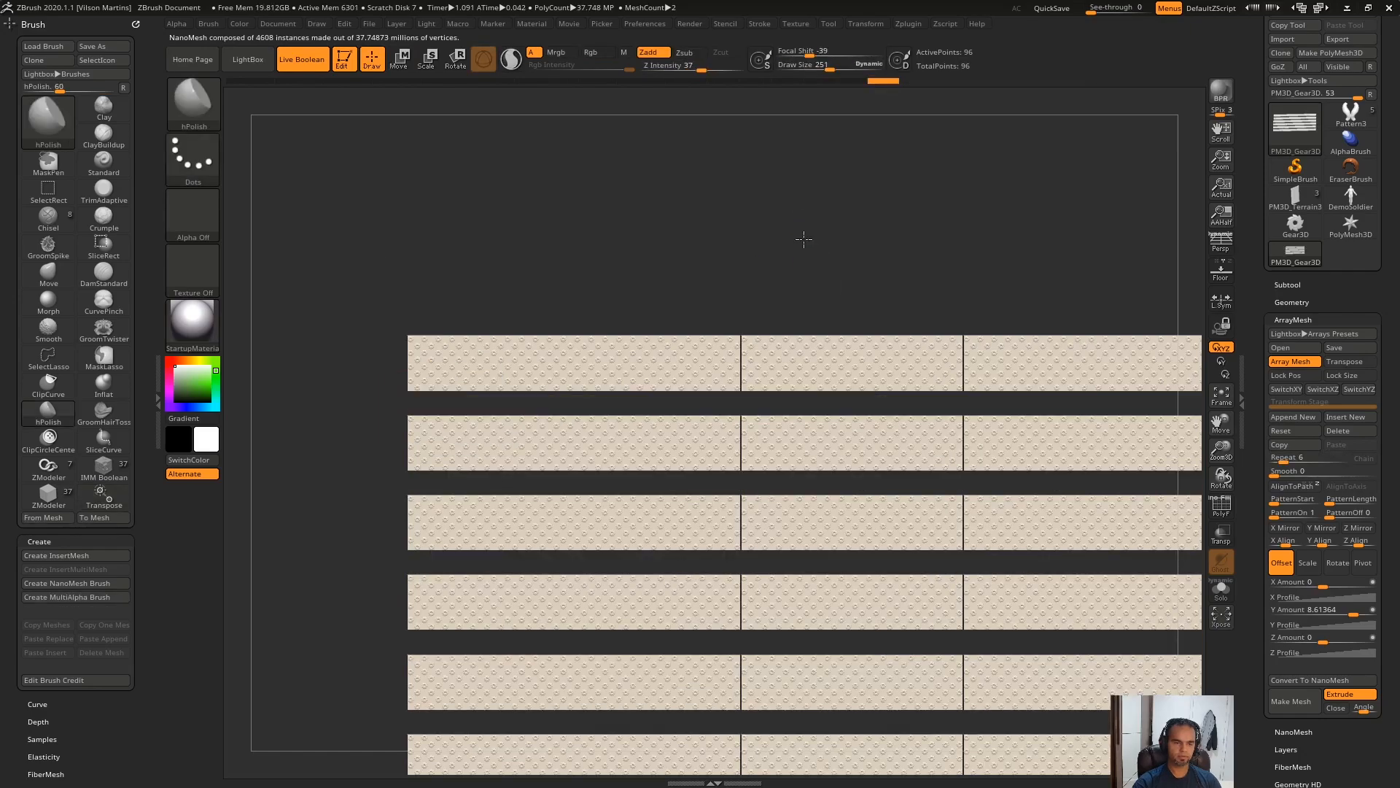
{"action": "right_click_drag", "start_coordinate": [794, 564], "coordinate": [768, 400], "text": "ctrl"}
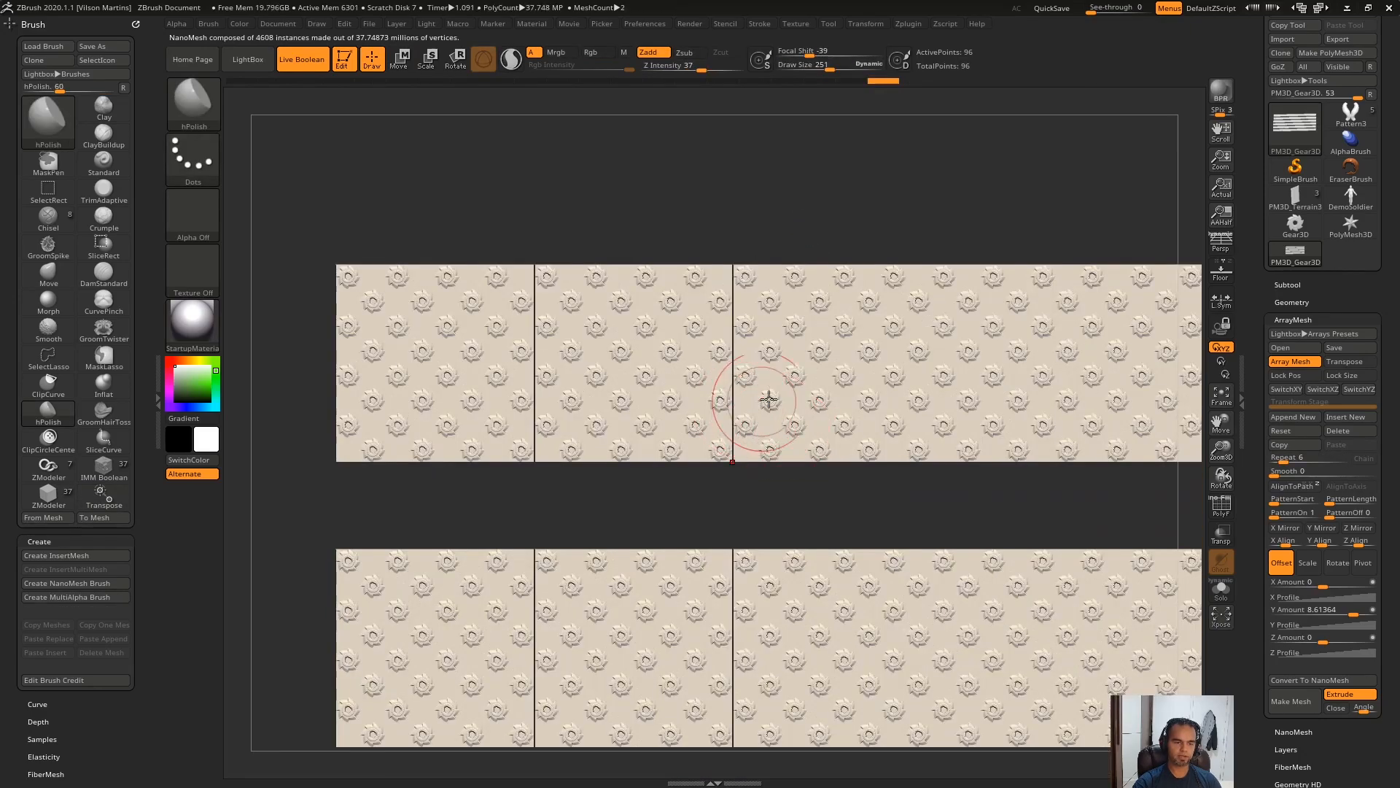
{"action": "left_click_drag", "start_coordinate": [791, 519], "coordinate": [912, 289]}
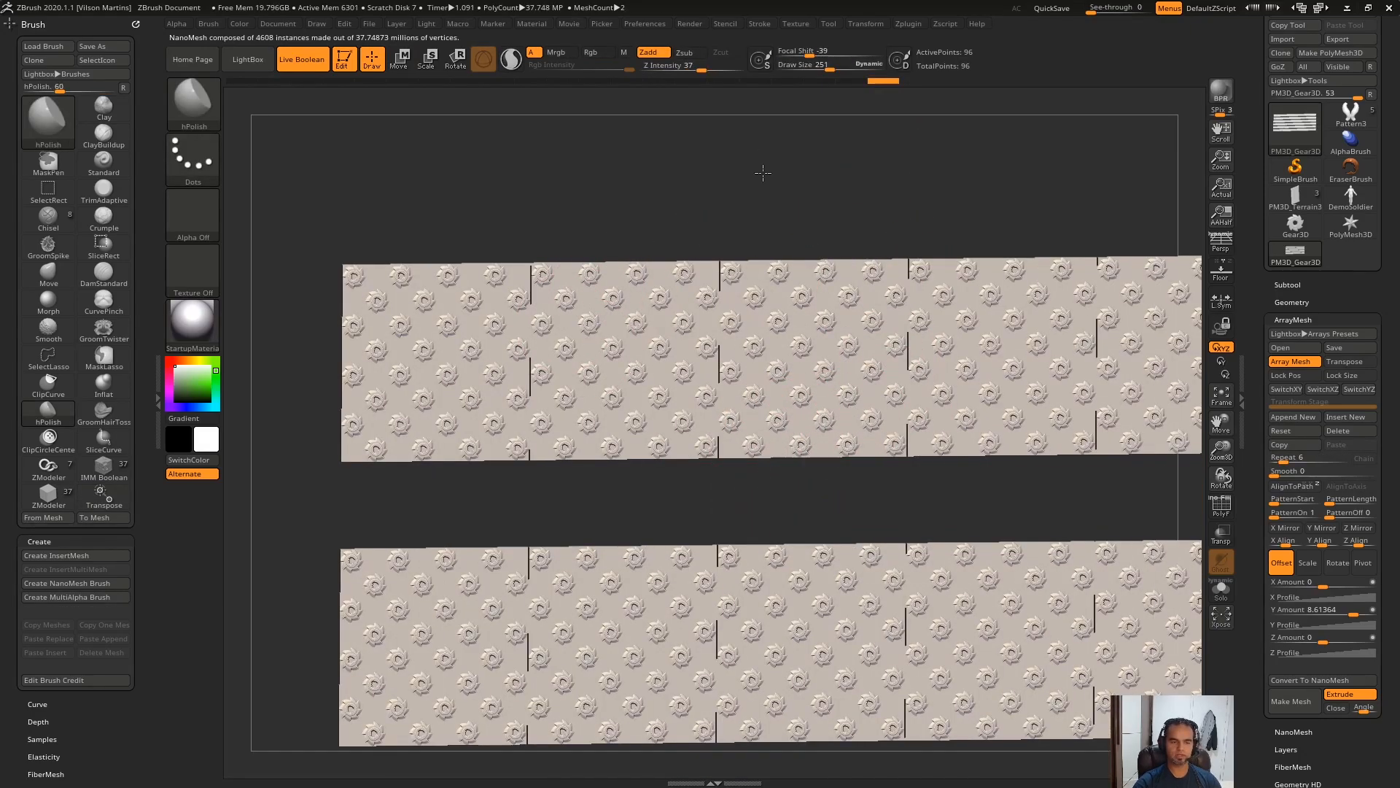
{"action": "left_click_drag", "start_coordinate": [765, 173], "coordinate": [957, 323], "text": "alt"}
{"action": "left_click_drag", "start_coordinate": [812, 363], "coordinate": [1023, 242]}
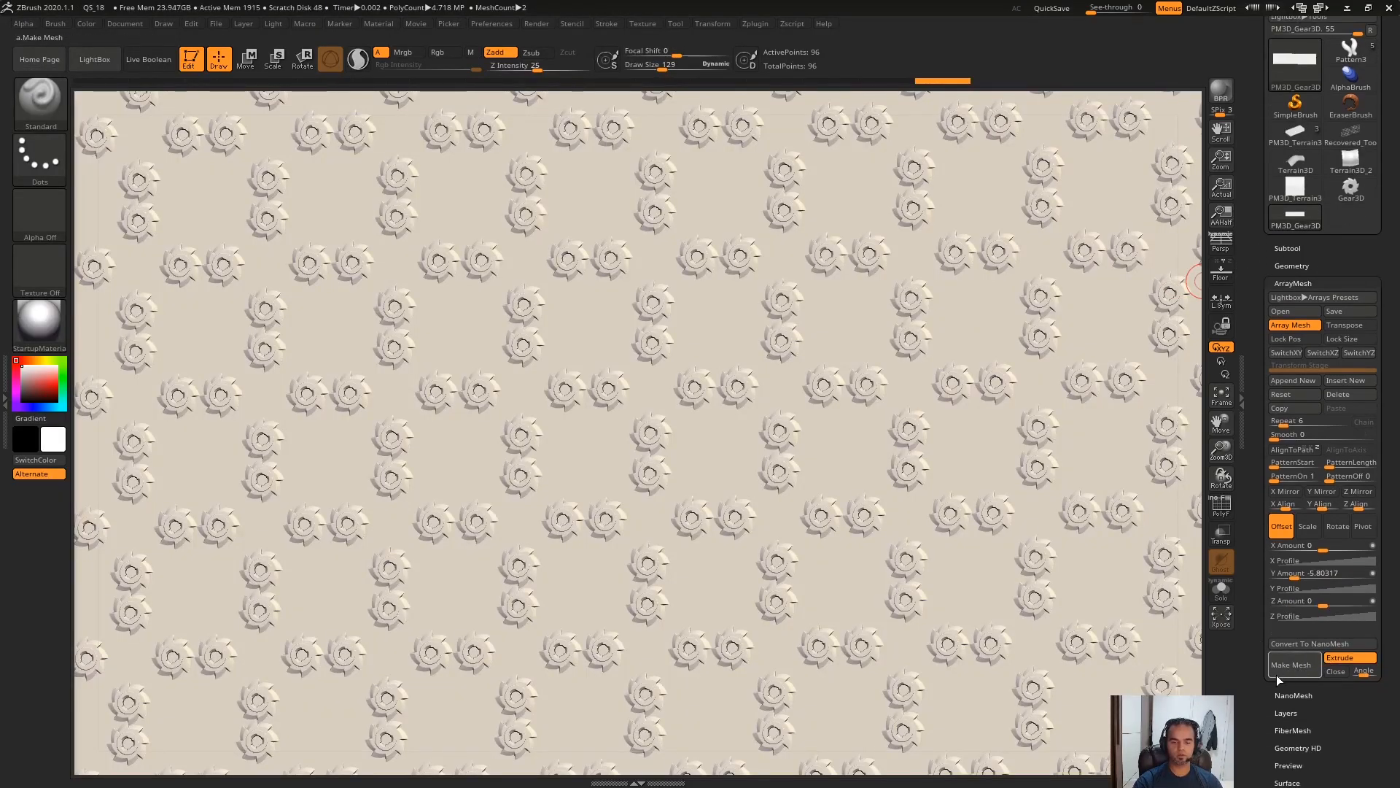
Step: Bake the array into a mesh, show its polyframe, and convert the gear NanoMesh into real geometry
{"action": "key", "text": "shift+f"}
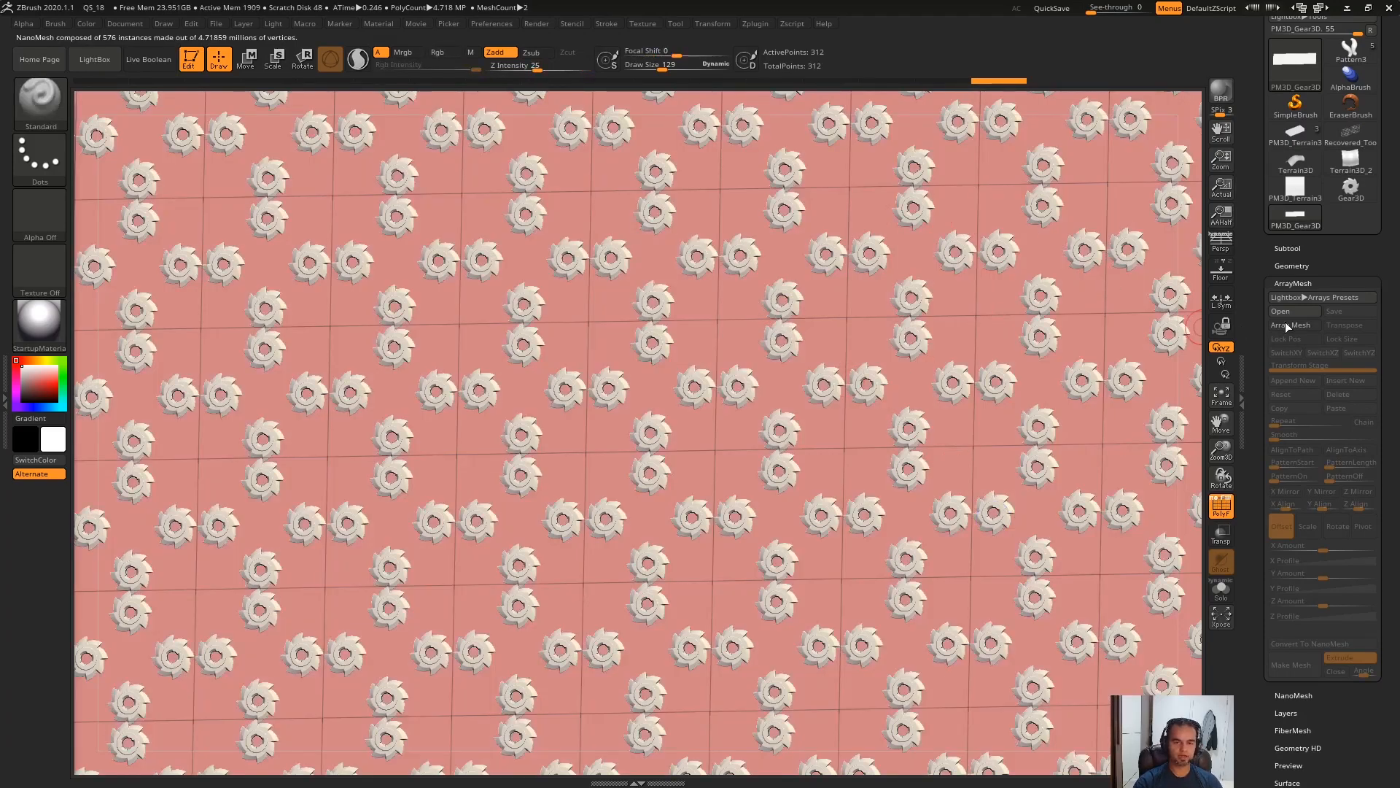
{"action": "left_click", "coordinate": [1293, 283]}
{"action": "left_click", "coordinate": [1293, 301]}
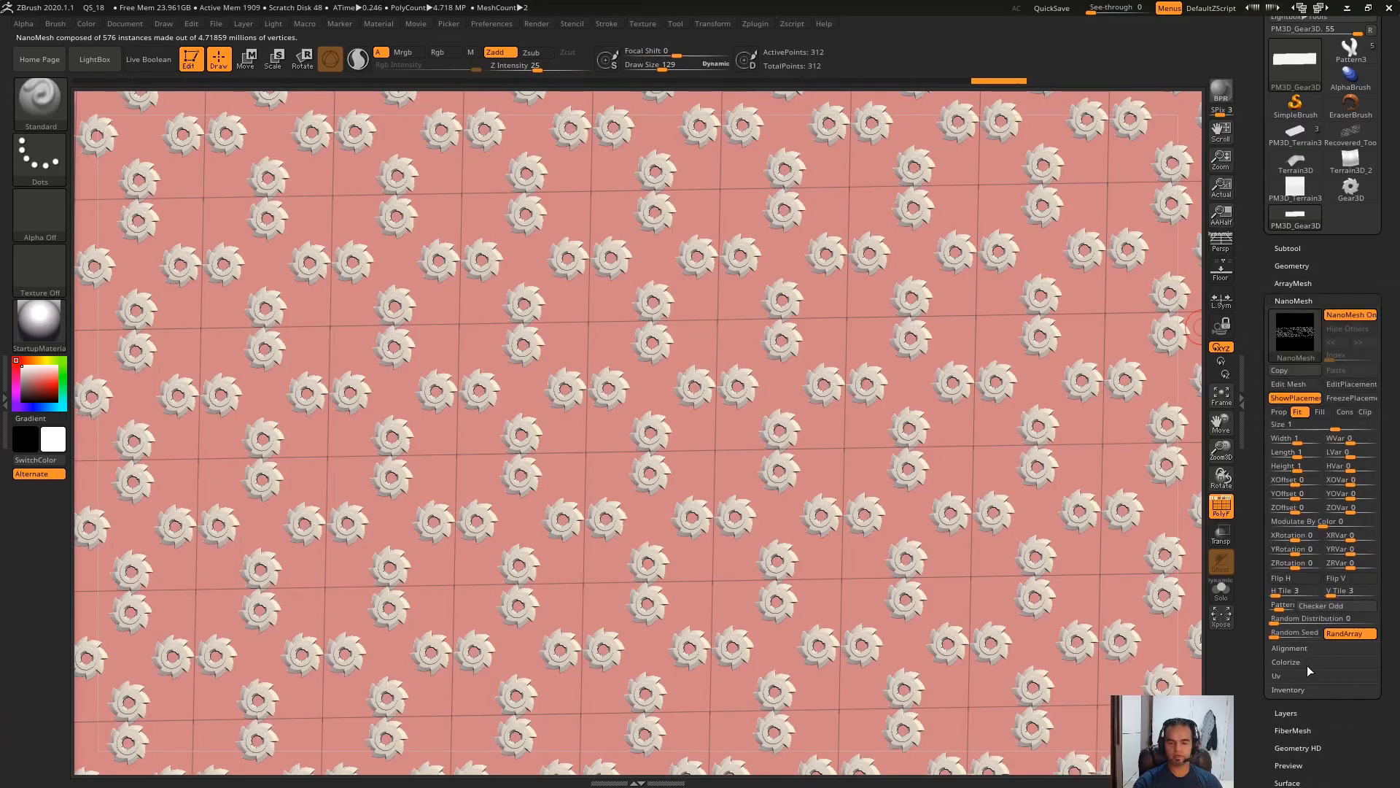
{"action": "left_click", "coordinate": [1295, 691]}
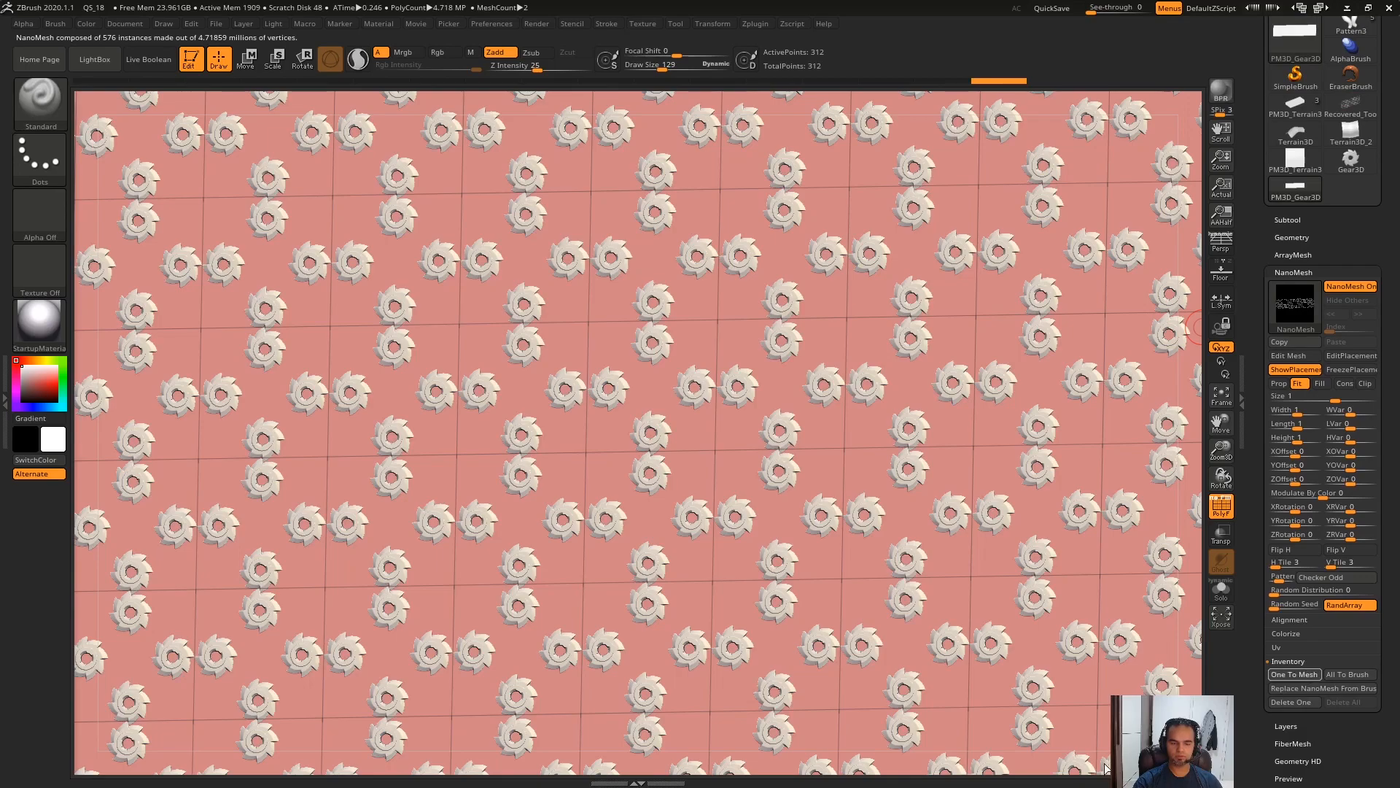
{"action": "right_click_drag", "start_coordinate": [865, 567], "coordinate": [857, 206], "text": "ctrl"}
{"action": "right_click_drag", "start_coordinate": [1091, 377], "coordinate": [897, 457], "text": "alt"}
{"action": "left_click", "coordinate": [1292, 237]}
{"action": "right_click_drag", "start_coordinate": [944, 221], "coordinate": [1022, 397], "text": "ctrl"}
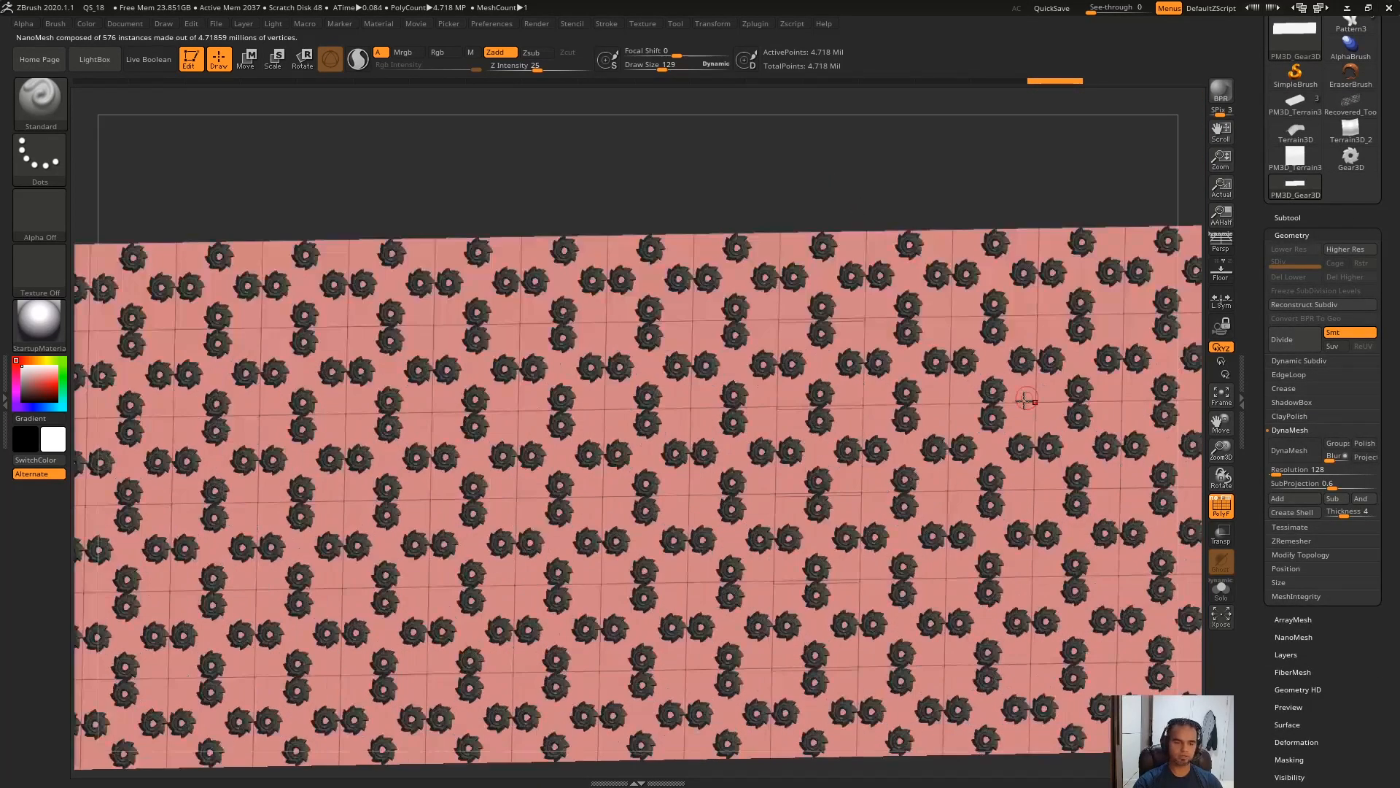
Step: Isolate the base plane and split the hidden gears off into their own subtool
{"action": "left_click", "coordinate": [804, 408], "text": "ctrl+shift"}
{"action": "left_click", "coordinate": [1306, 217]}
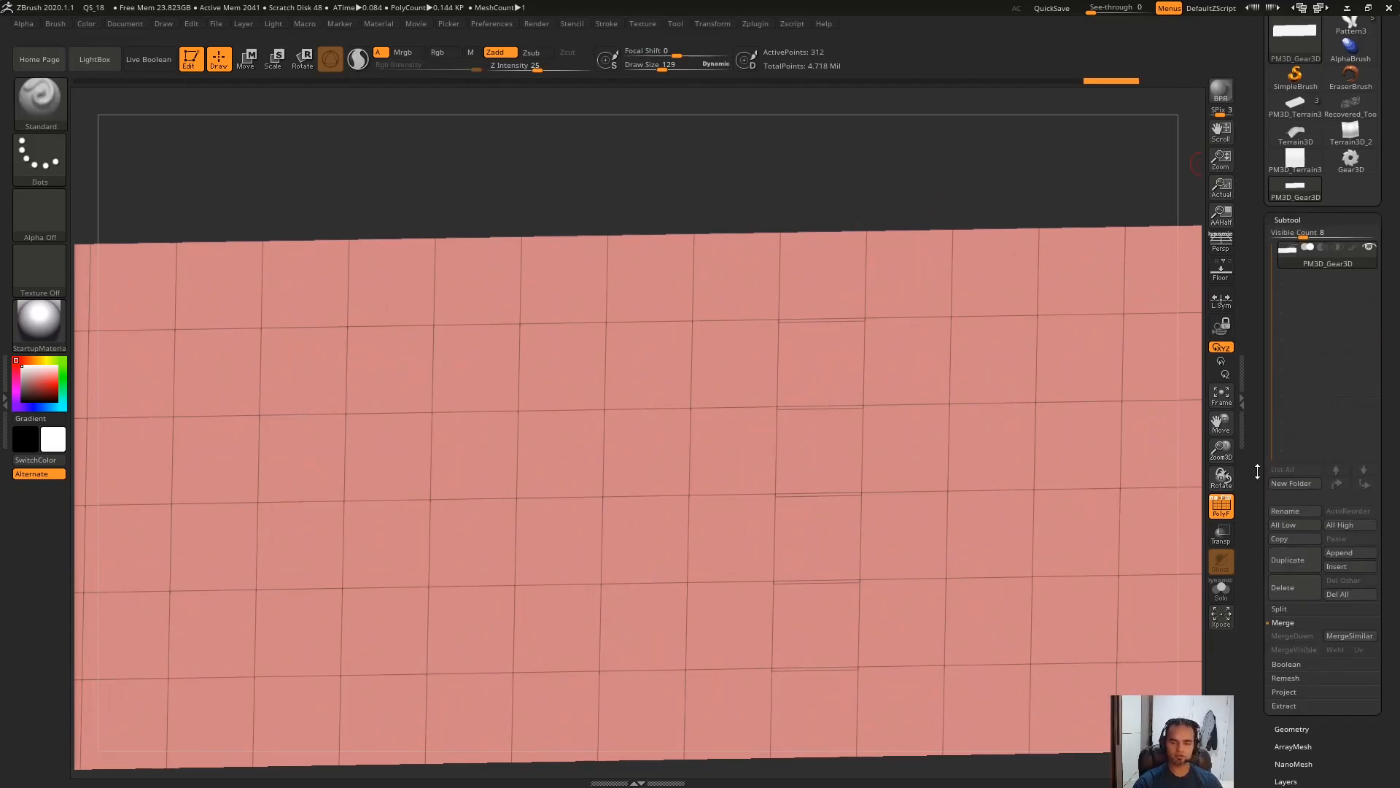
{"action": "left_click", "coordinate": [1281, 608]}
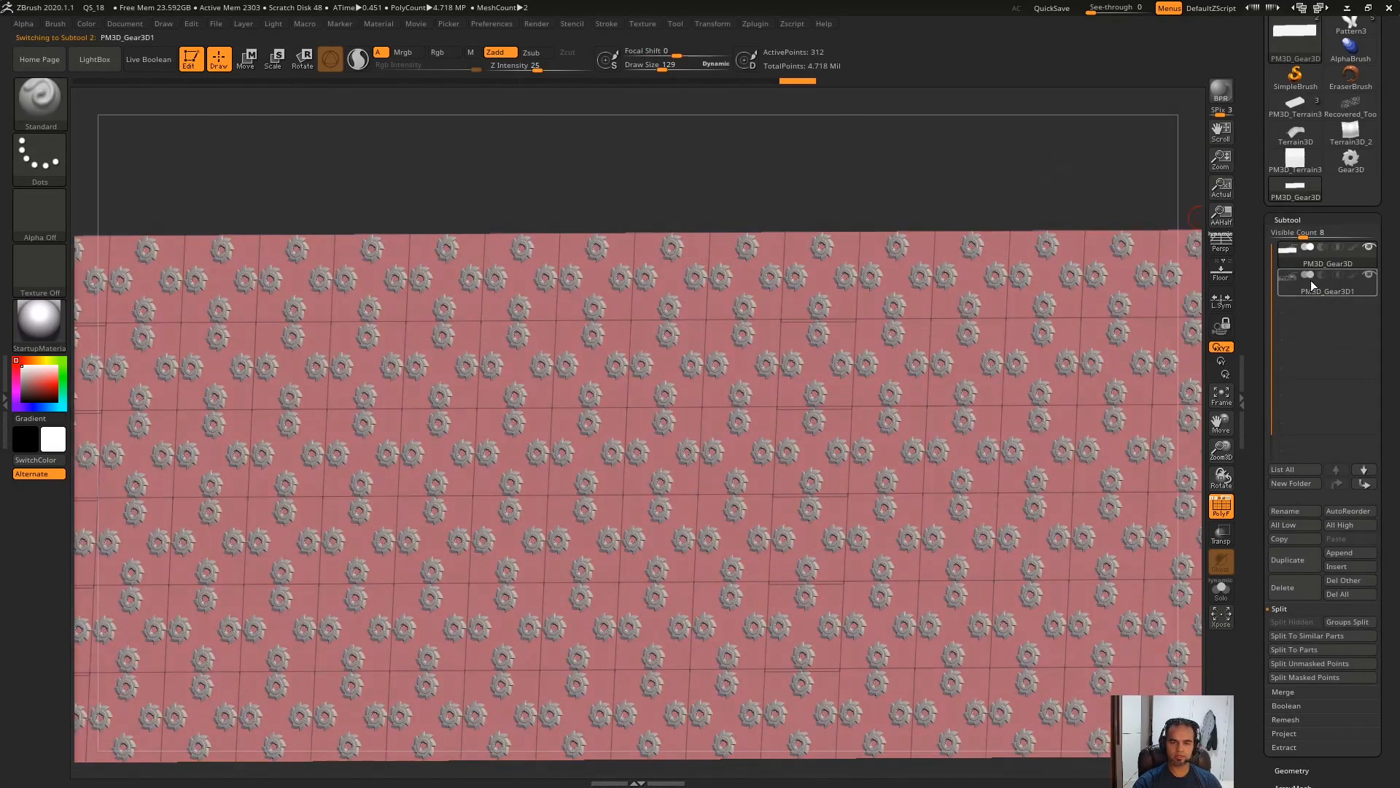
Step: Hide the base plane subtool and show only the gears subtool, selected and without the polyframe
{"action": "left_click", "coordinate": [1310, 284]}
{"action": "left_click", "coordinate": [1293, 264]}
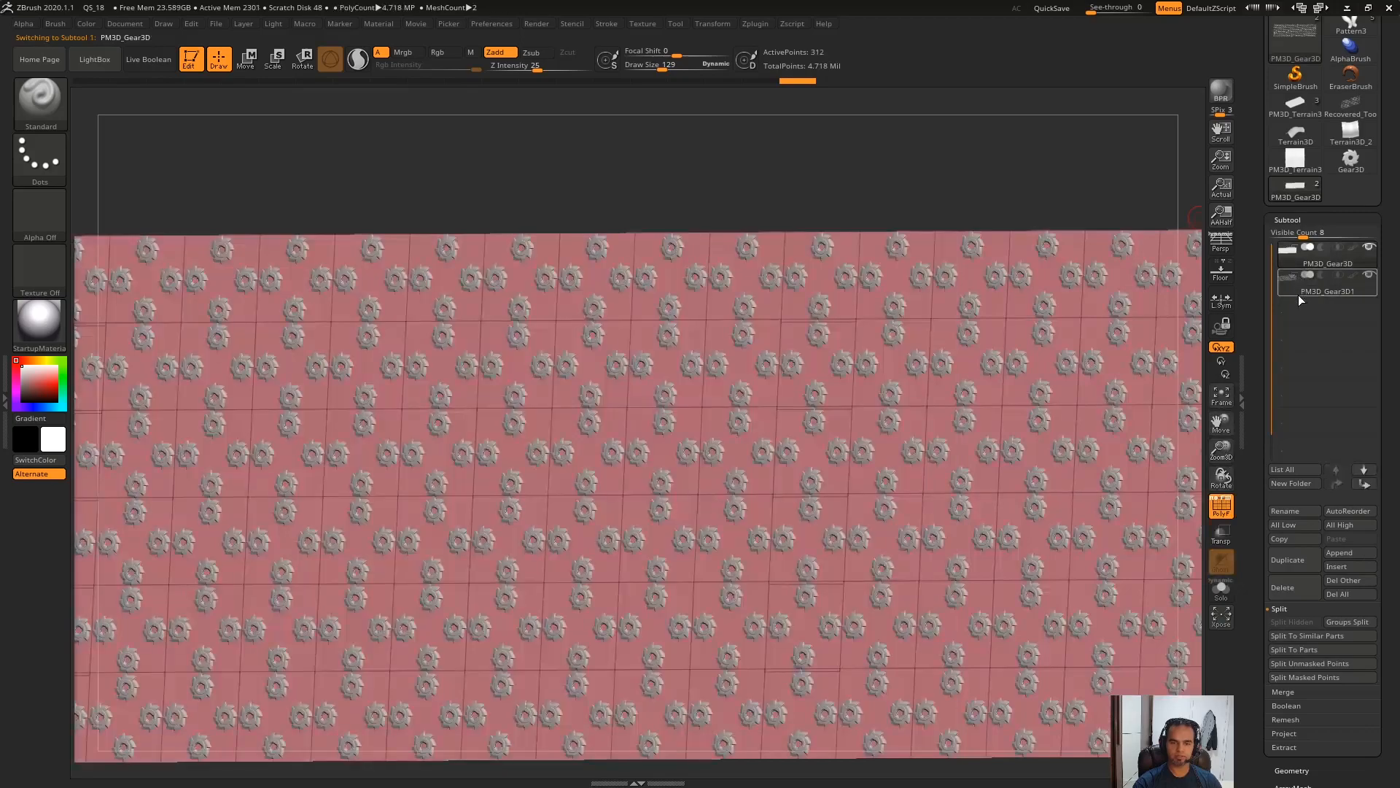
{"action": "left_click", "coordinate": [1368, 249]}
{"action": "left_click_drag", "start_coordinate": [1080, 193], "coordinate": [1026, 116]}
{"action": "left_click", "coordinate": [1320, 277]}
{"action": "key", "text": "shift+f"}
{"action": "left_click_drag", "start_coordinate": [968, 161], "coordinate": [879, 406]}
{"action": "left_click_drag", "start_coordinate": [878, 405], "coordinate": [965, 343]}
{"action": "left_click_drag", "start_coordinate": [816, 399], "coordinate": [782, 359]}
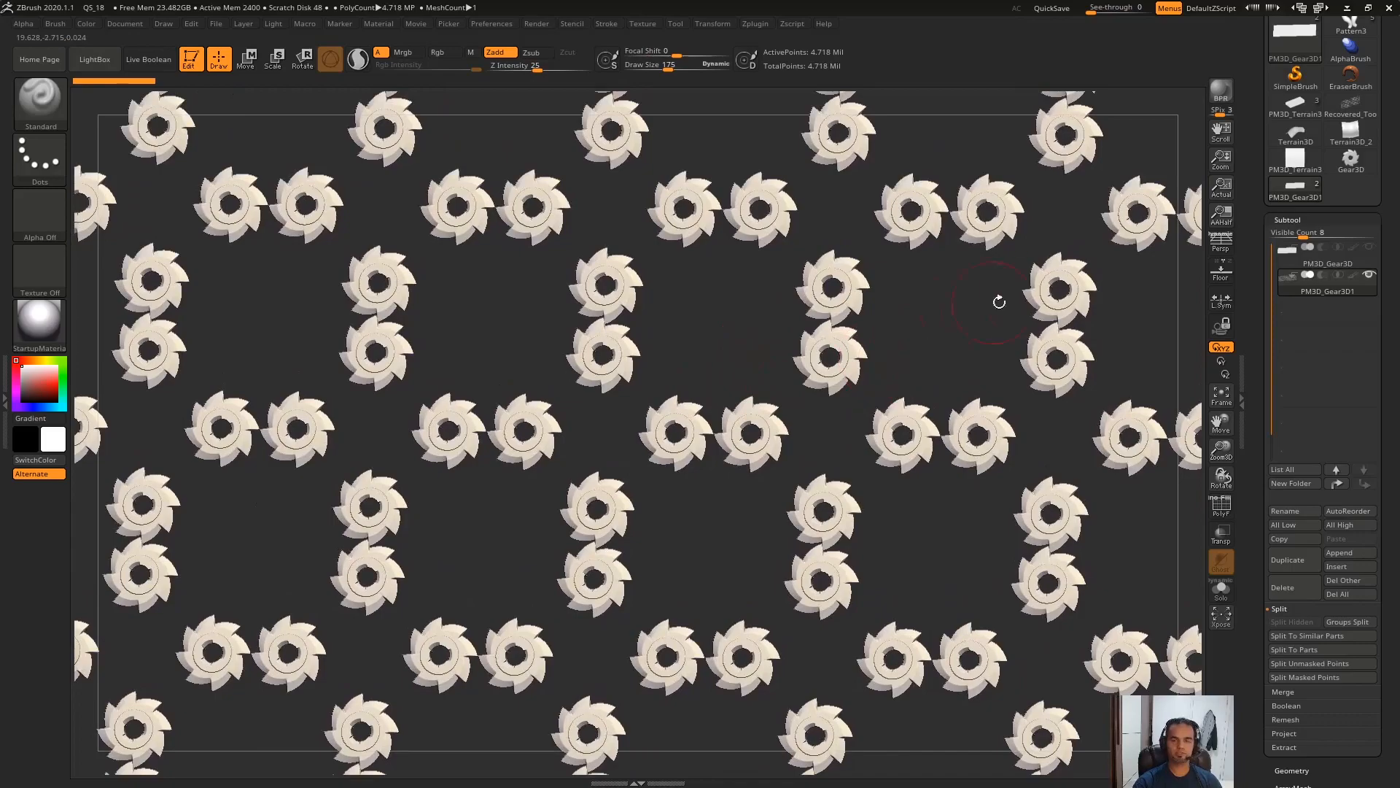